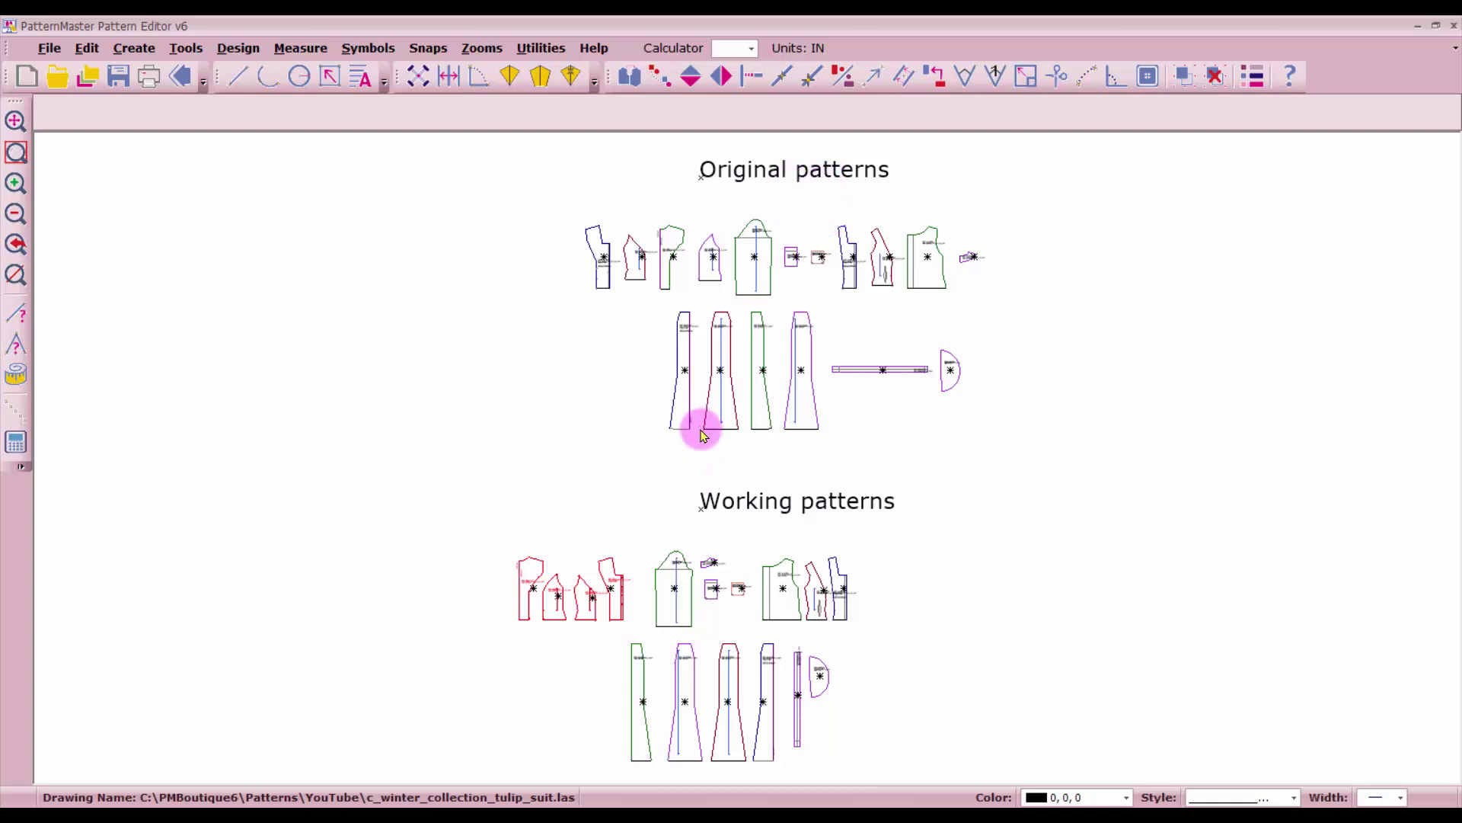
- Draw a horizontal balance line from the circled point on the center front jacket piece's princess seam to beyond its front edge
{"action": "scroll", "coordinate": [744, 450], "scroll_direction": "up", "scroll_amount": 3}
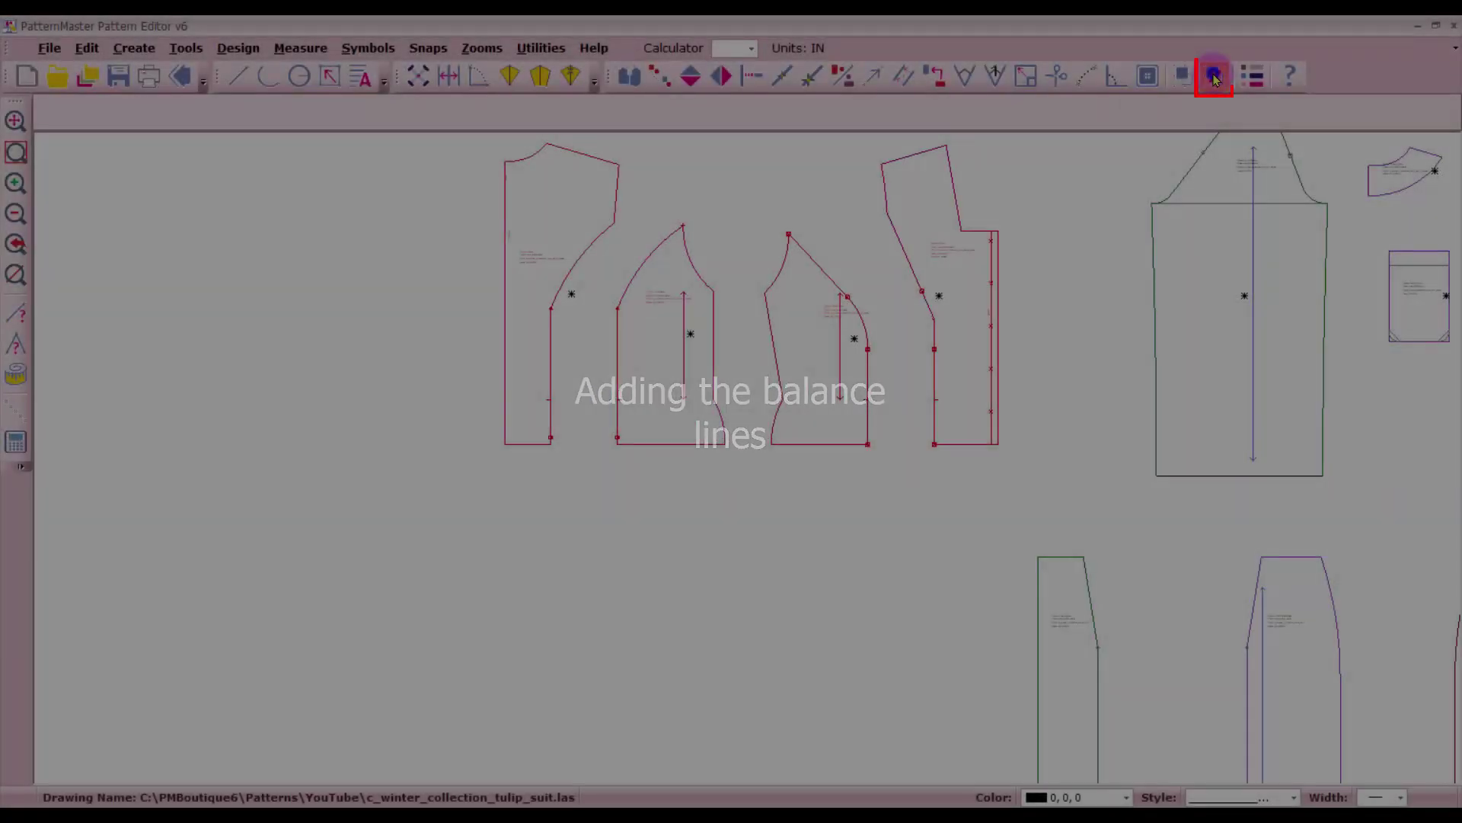
{"action": "scroll", "coordinate": [962, 449], "scroll_direction": "up", "scroll_amount": 5}
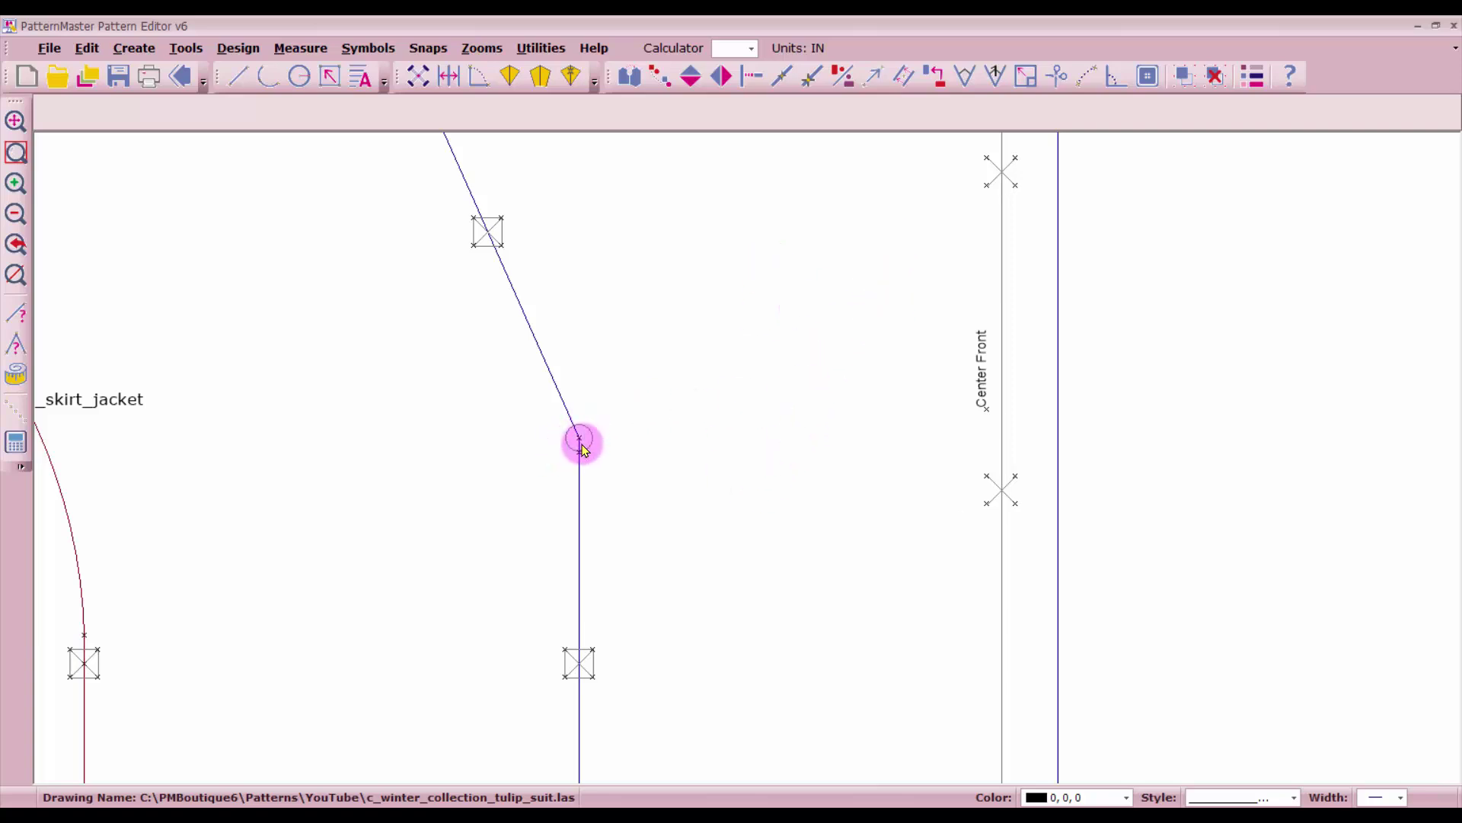
{"action": "left_click", "coordinate": [241, 82]}
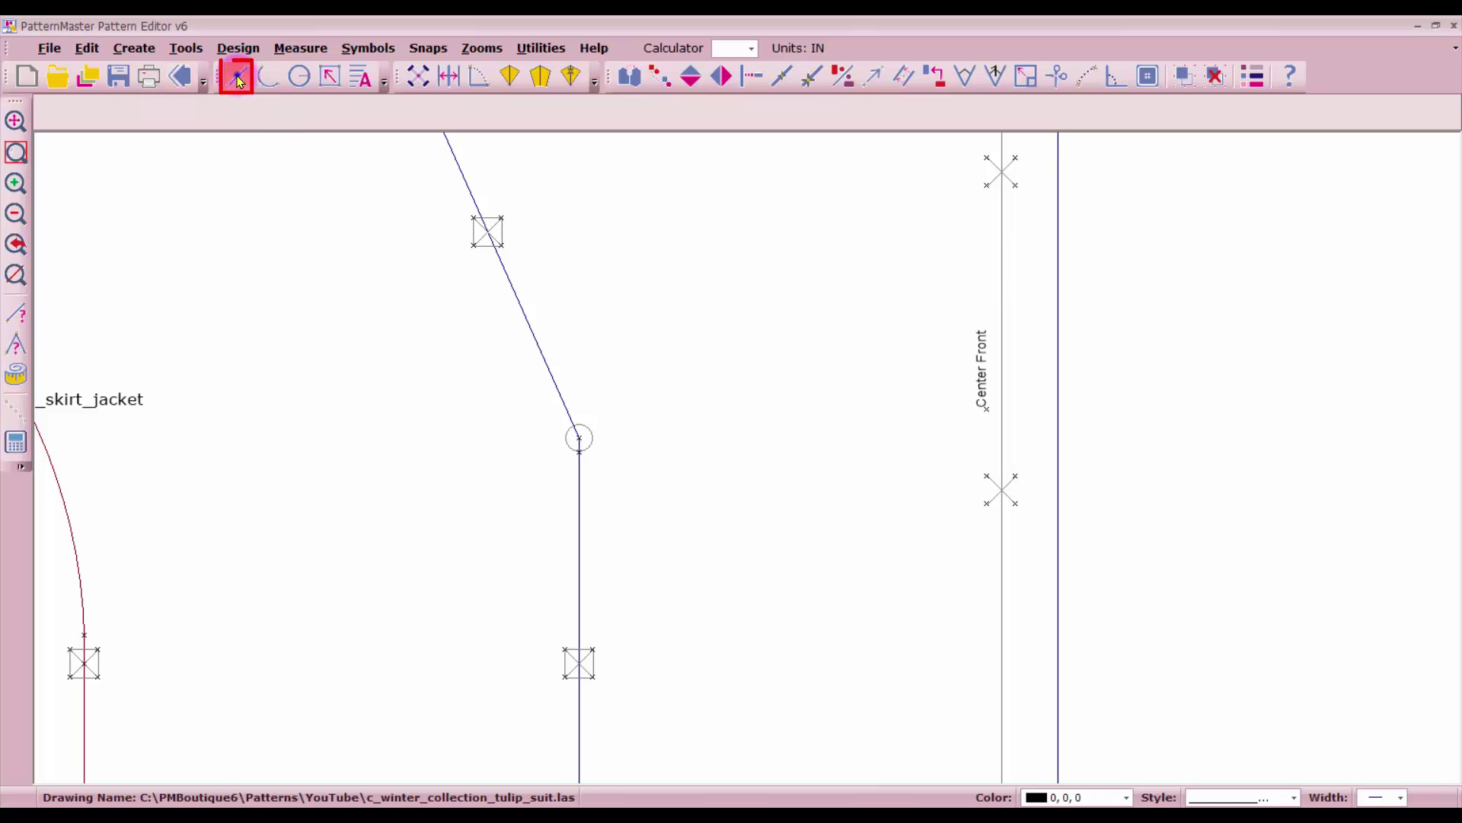
{"action": "left_click", "coordinate": [578, 441]}
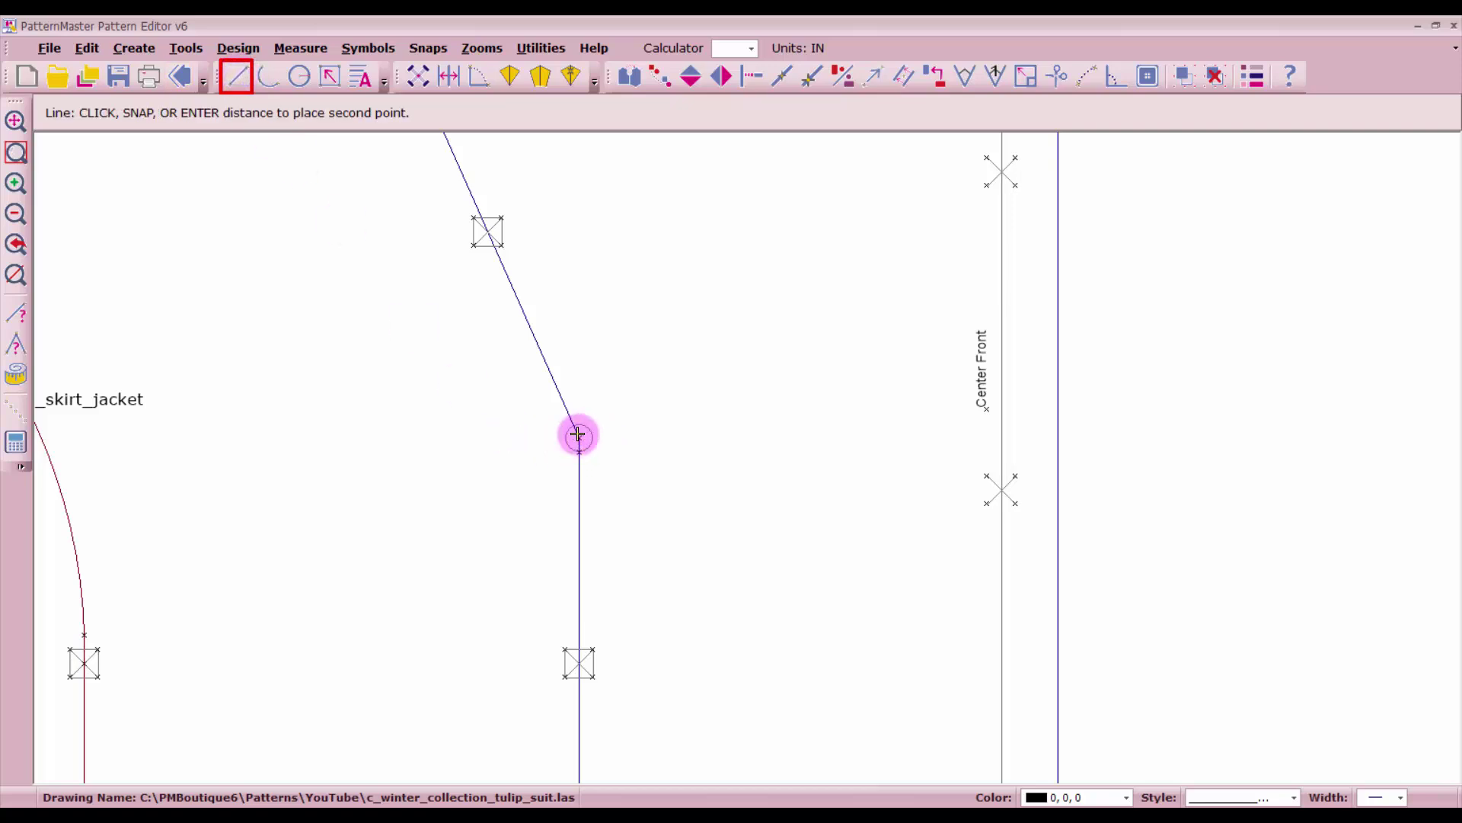
{"action": "left_click", "coordinate": [1147, 448]}
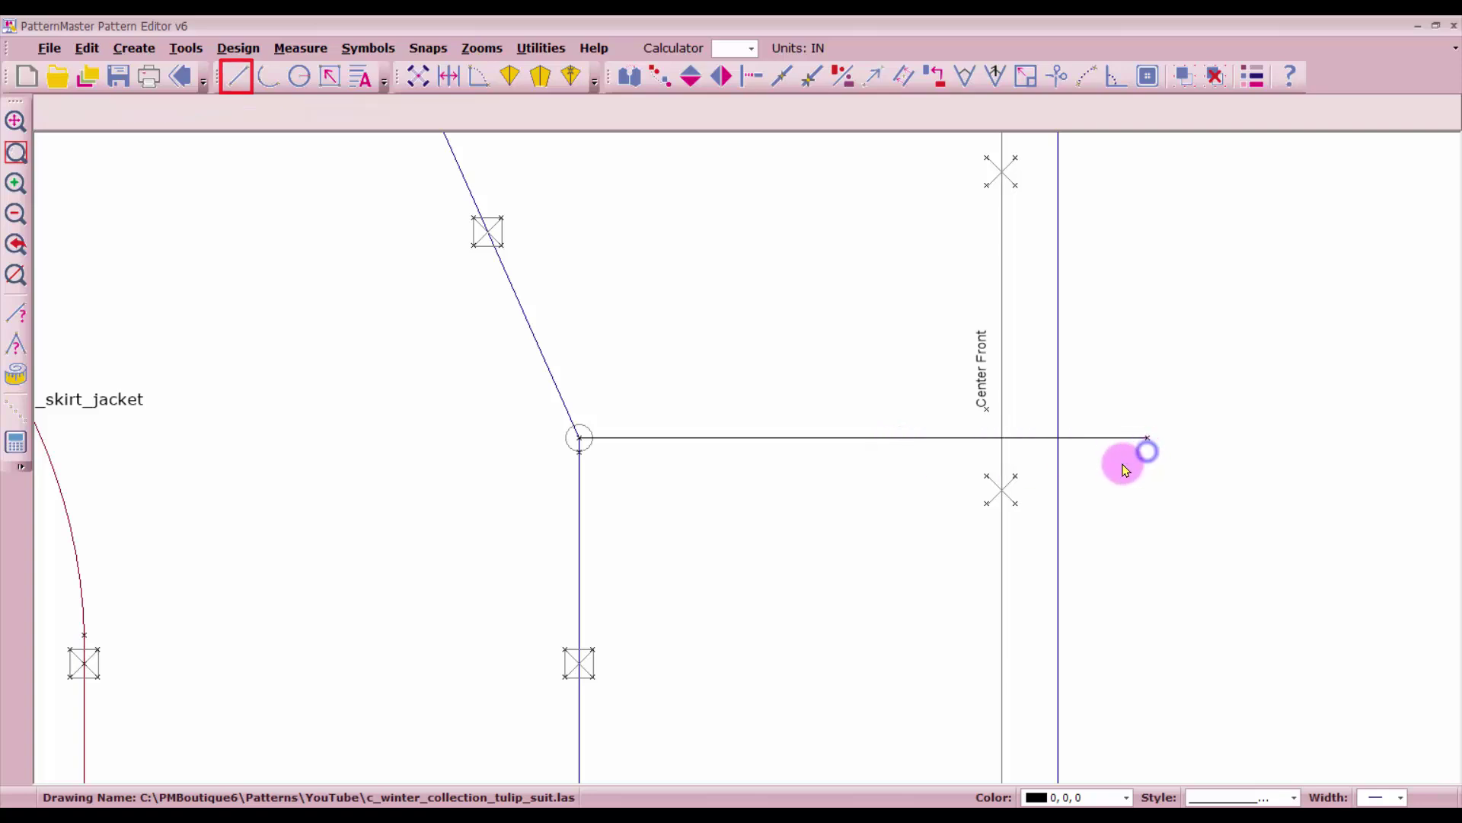
- Extend the upper balance line across all jacket panels to the center back edge with Intersect
{"action": "scroll", "coordinate": [739, 461], "scroll_direction": "down", "scroll_amount": 3}
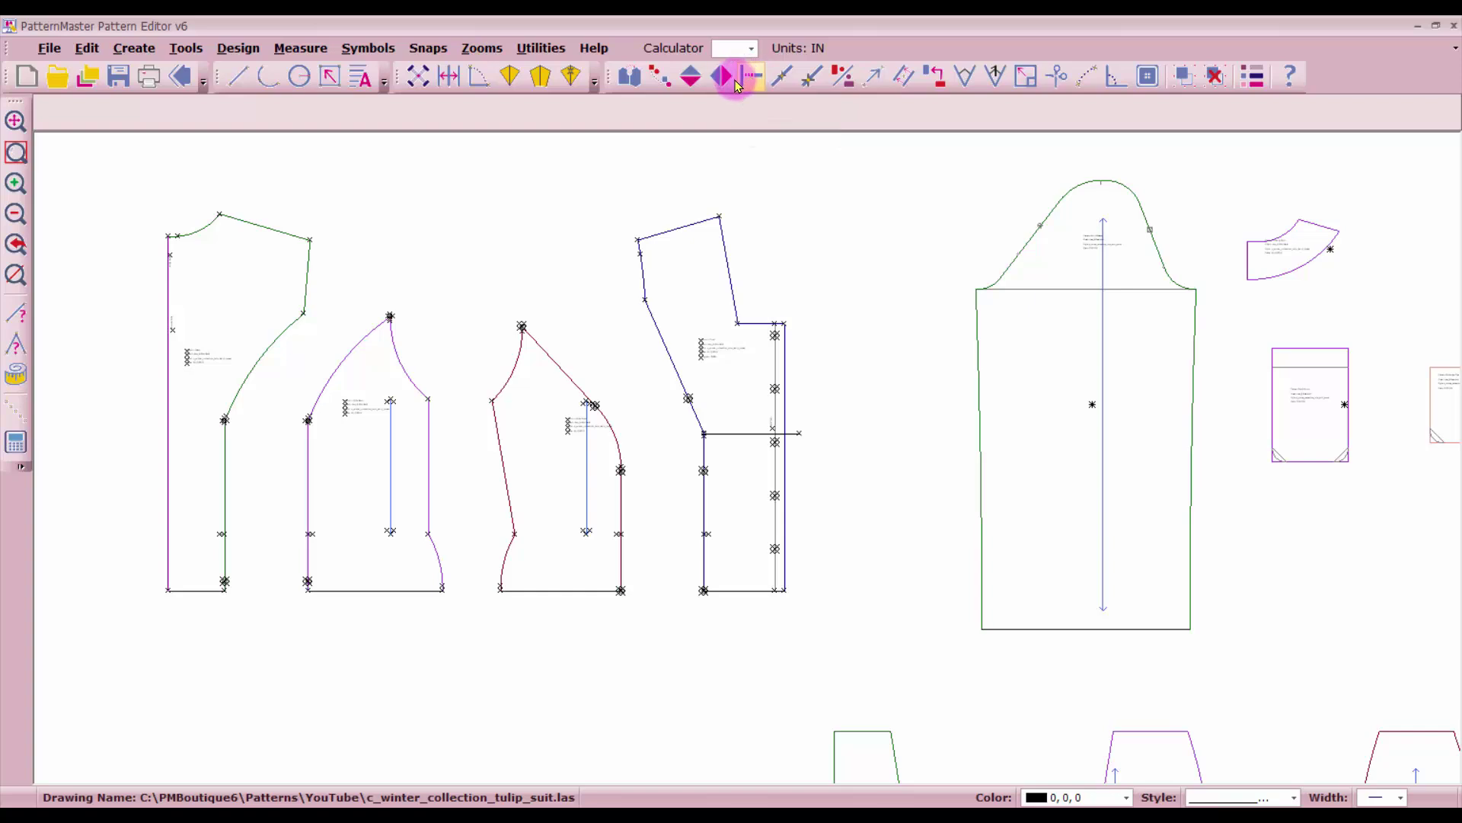
{"action": "left_click", "coordinate": [750, 77]}
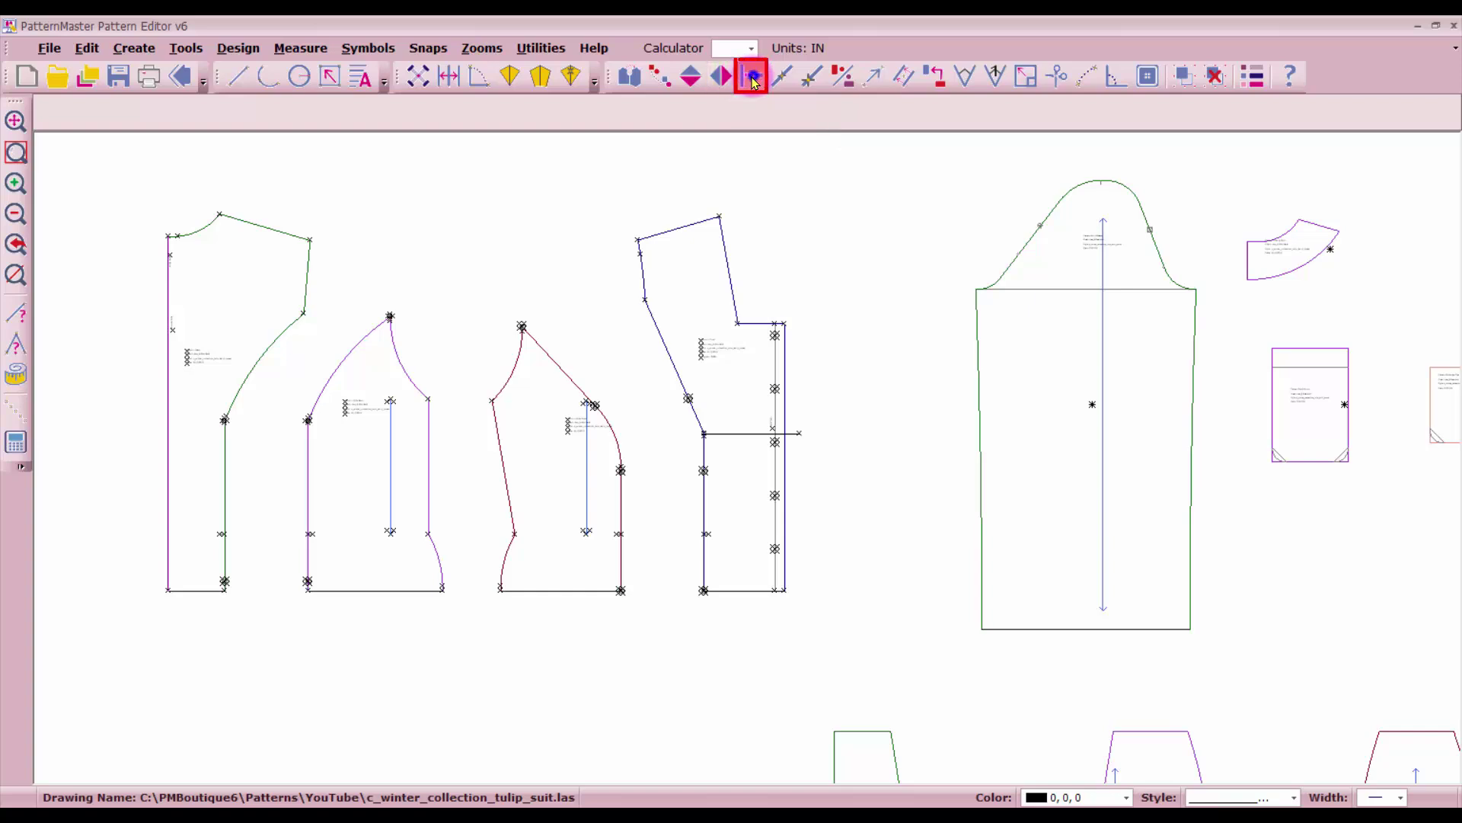
{"action": "left_click", "coordinate": [751, 433]}
{"action": "left_click", "coordinate": [163, 415]}
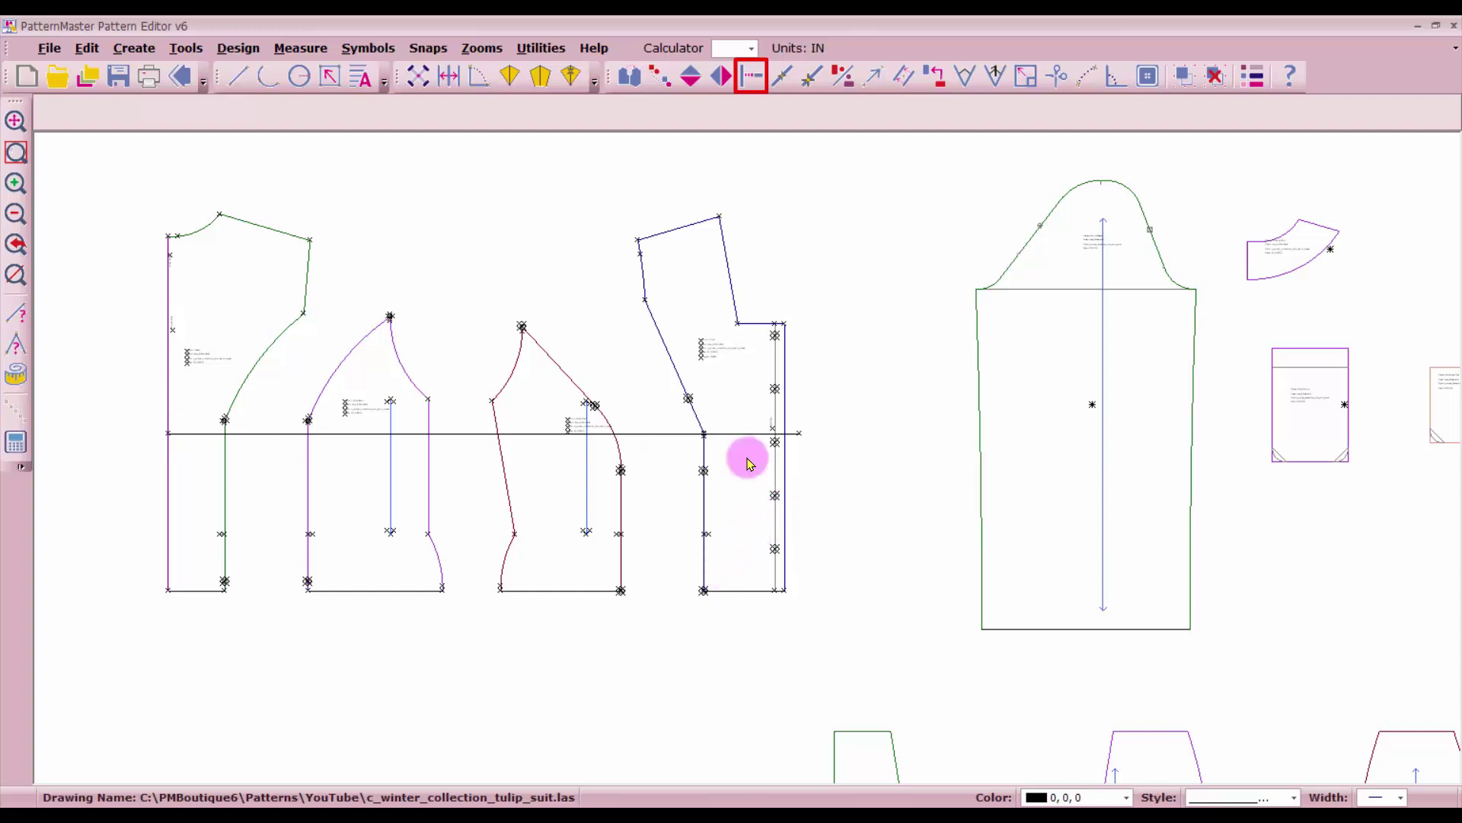
- Extend the center front piece's waist notch line to the front edge and across all panels to the center back edge
{"action": "scroll", "coordinate": [747, 457], "scroll_direction": "up", "scroll_amount": 2}
{"action": "scroll", "coordinate": [716, 389], "scroll_direction": "up", "scroll_amount": 1}
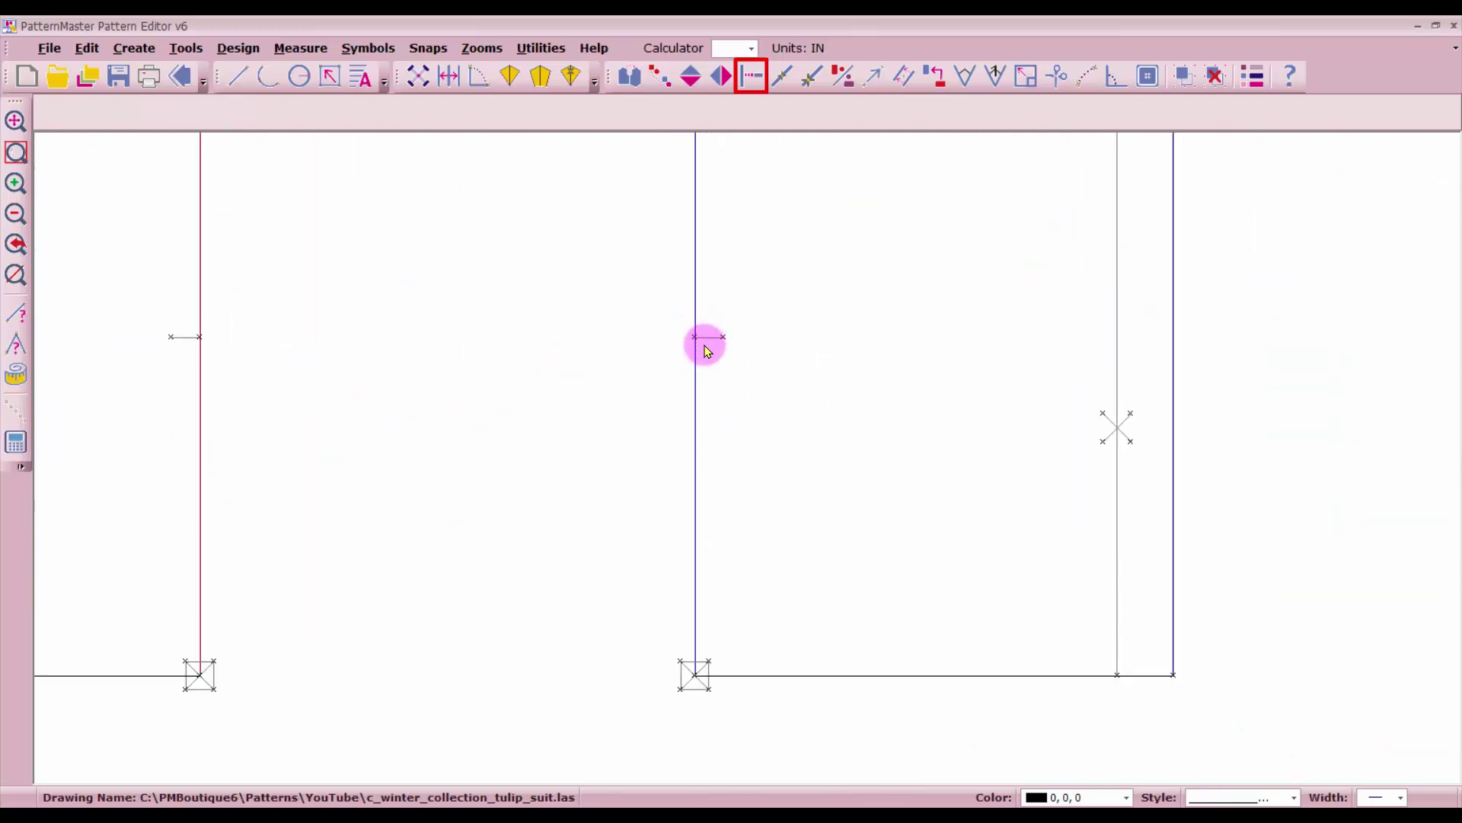
{"action": "left_click", "coordinate": [753, 76]}
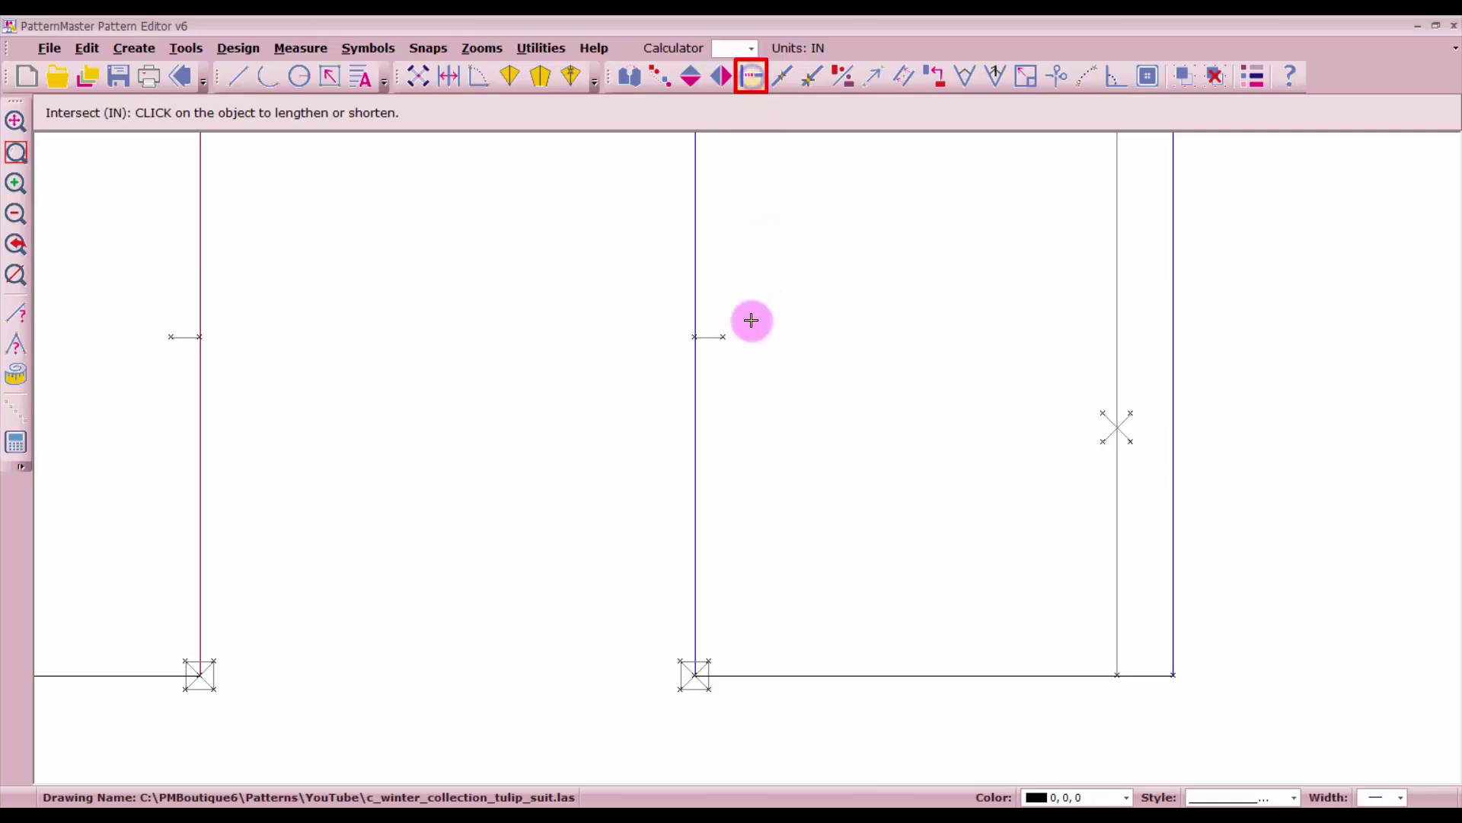
{"action": "left_click", "coordinate": [720, 335]}
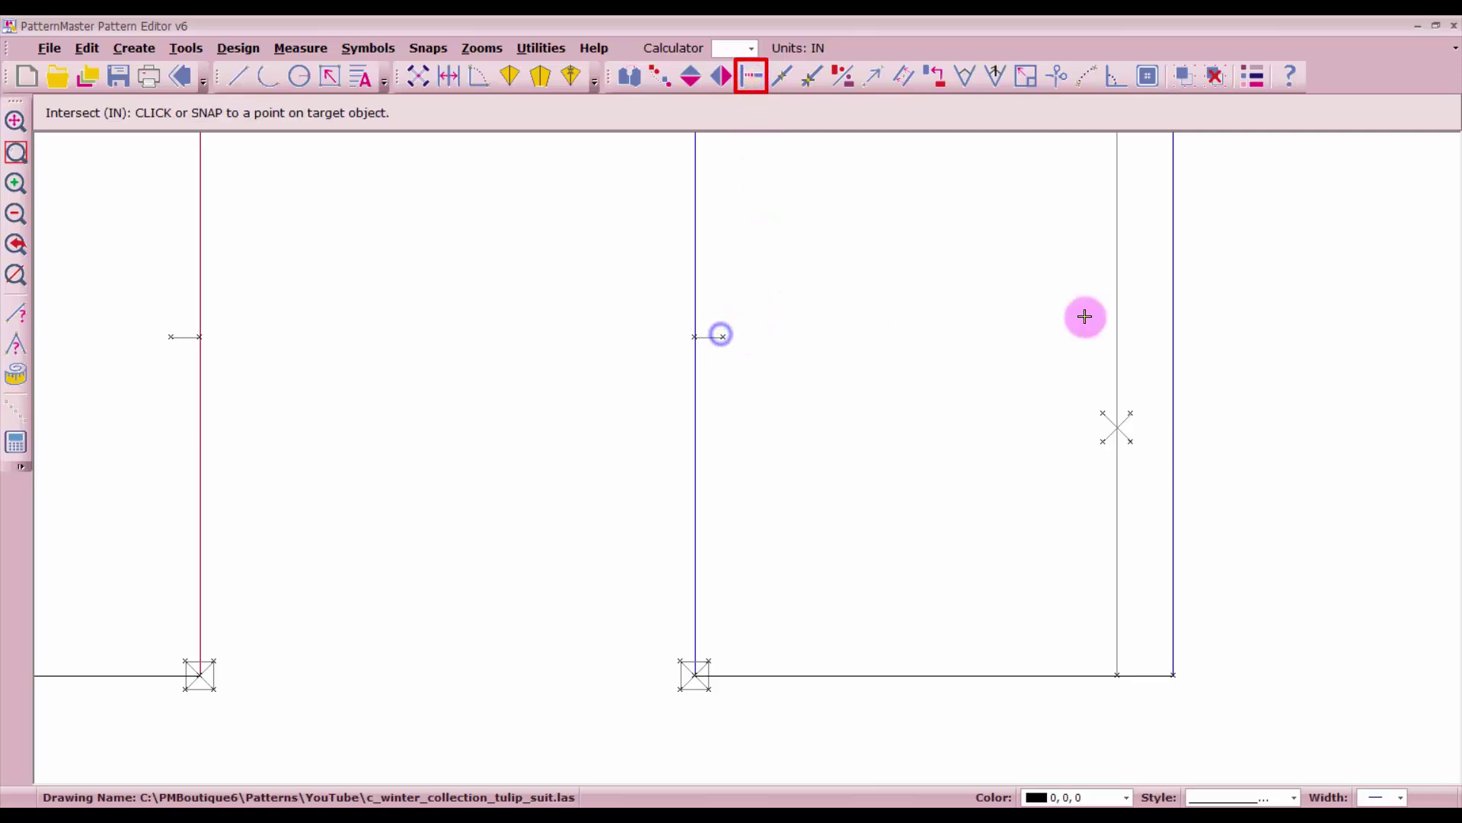
{"action": "left_click", "coordinate": [1171, 331]}
{"action": "scroll", "coordinate": [745, 457], "scroll_direction": "down", "scroll_amount": 5}
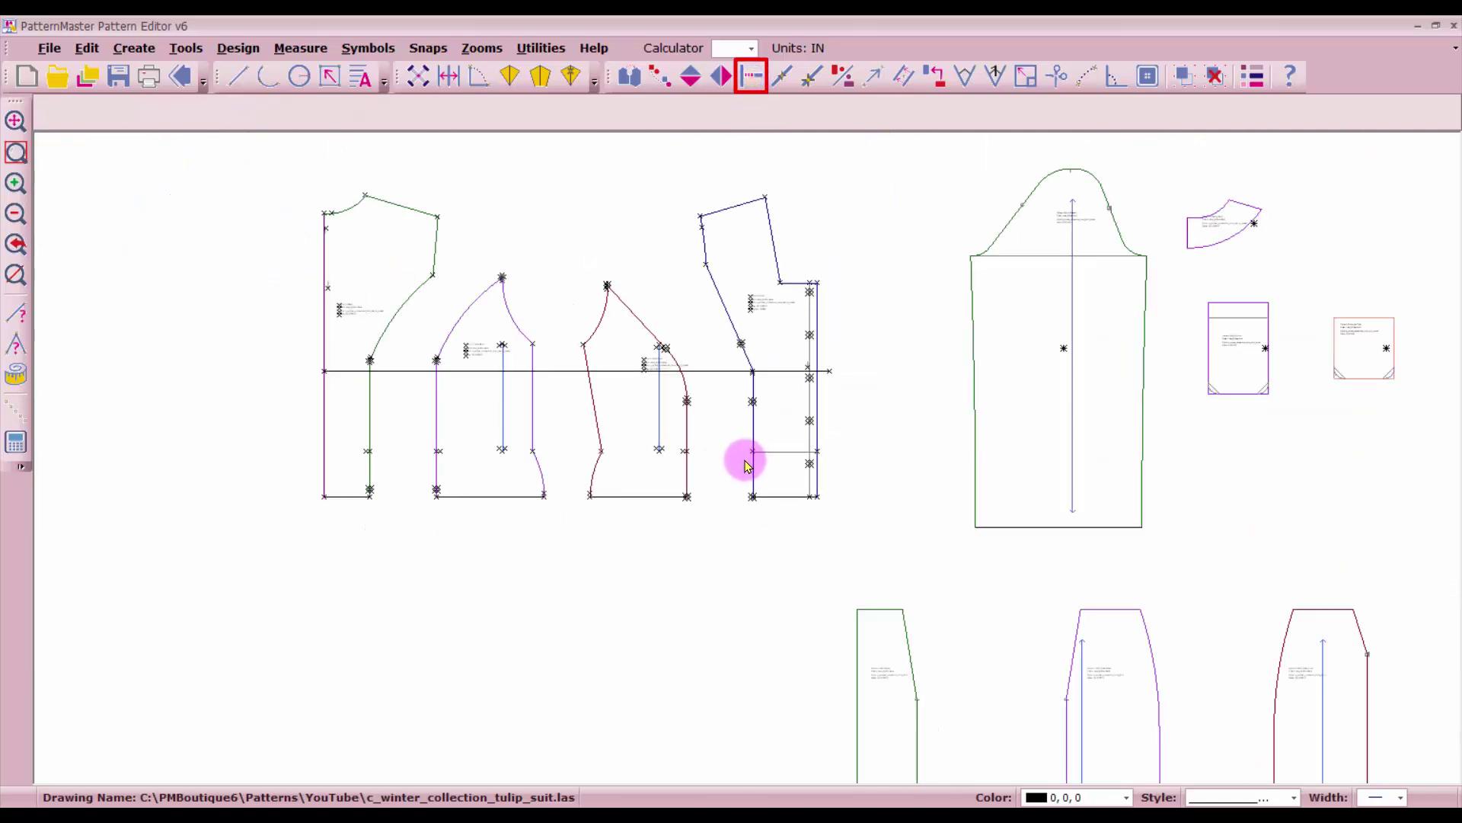
{"action": "left_click", "coordinate": [764, 452]}
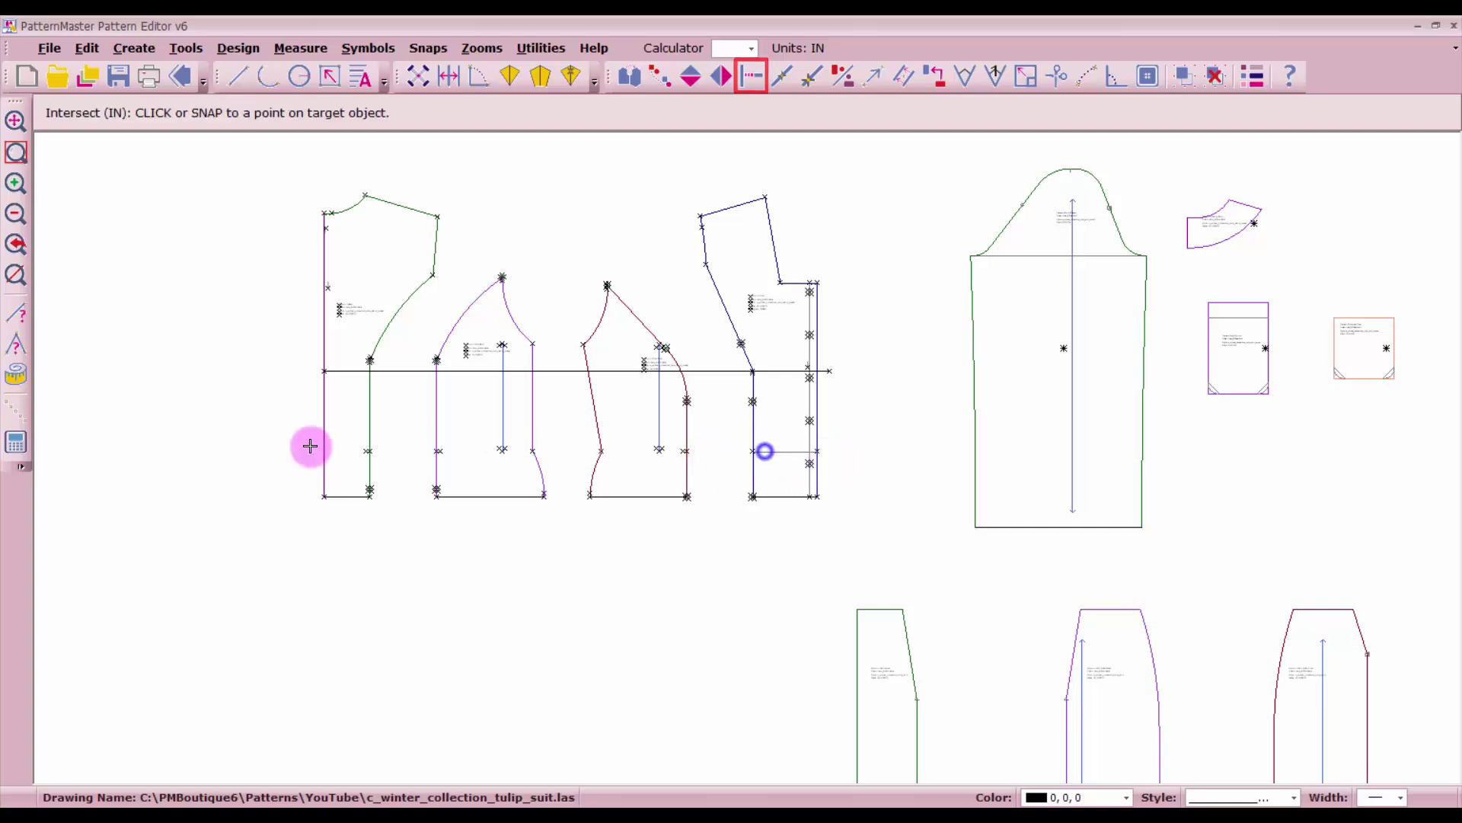
{"action": "left_click", "coordinate": [321, 448]}
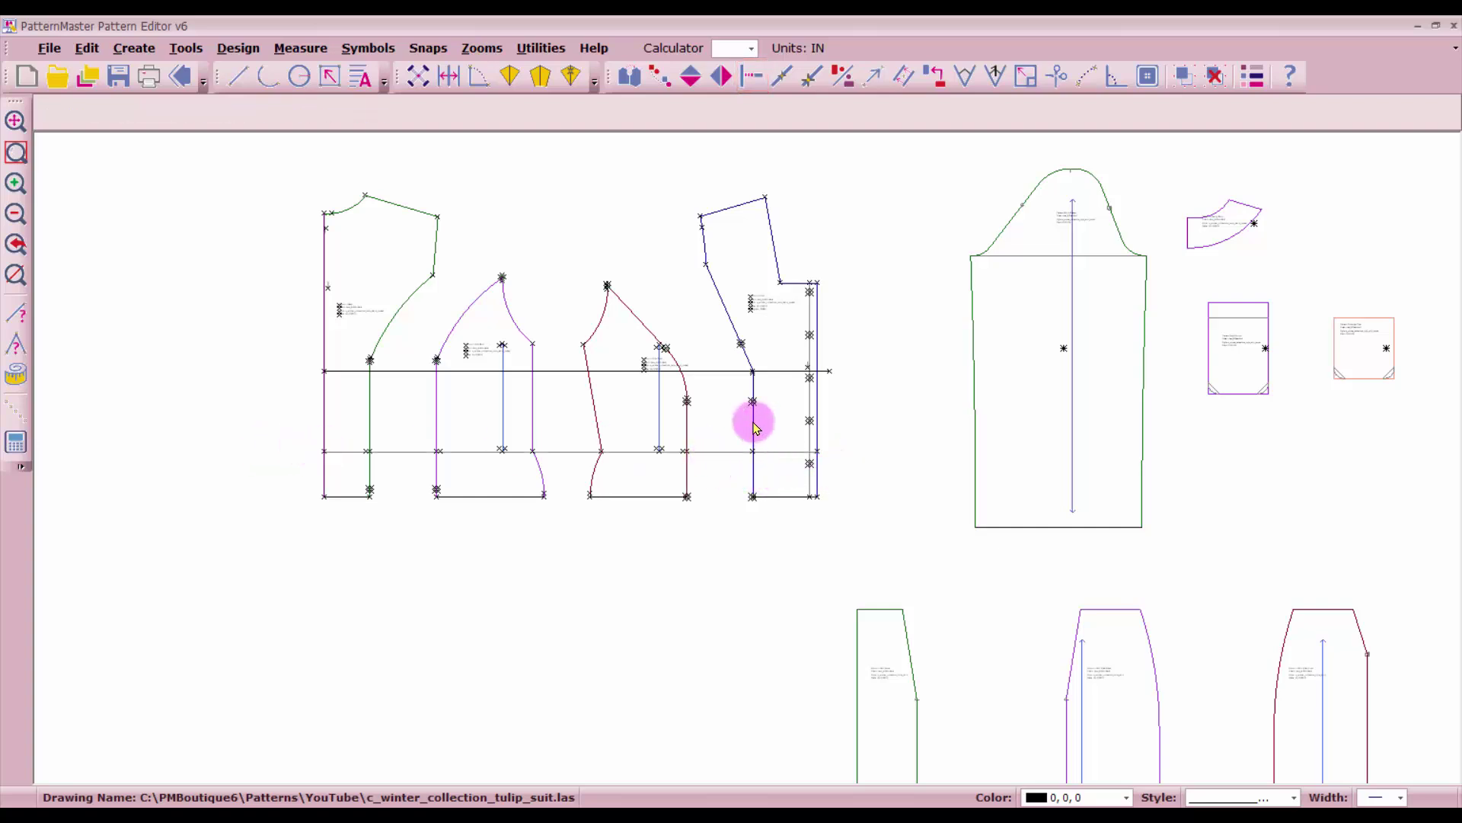
- Offset the waist balance line 1 inch downward
{"action": "left_click", "coordinate": [902, 79]}
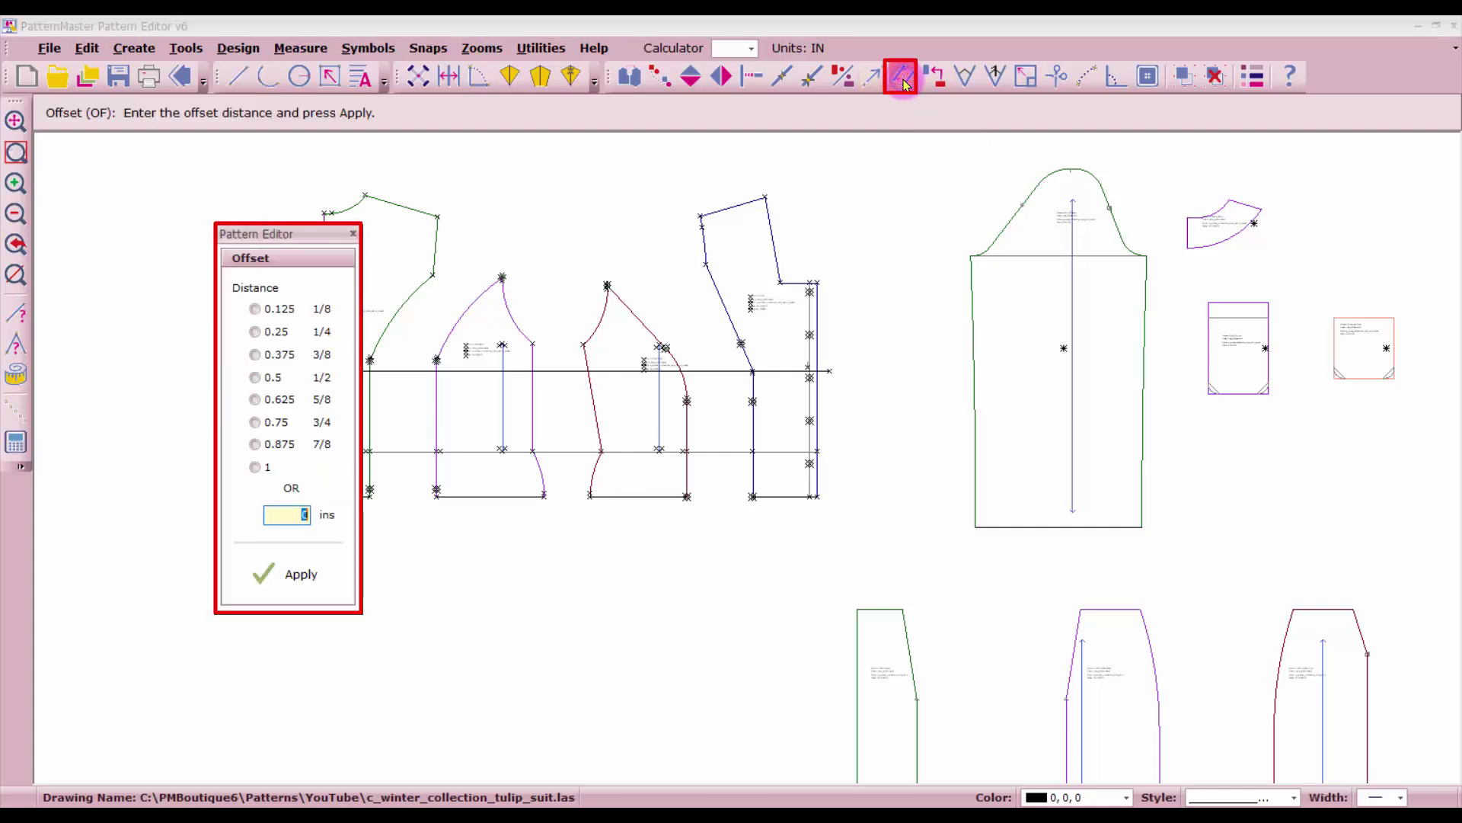
{"action": "left_click", "coordinate": [258, 468]}
{"action": "left_click", "coordinate": [289, 574]}
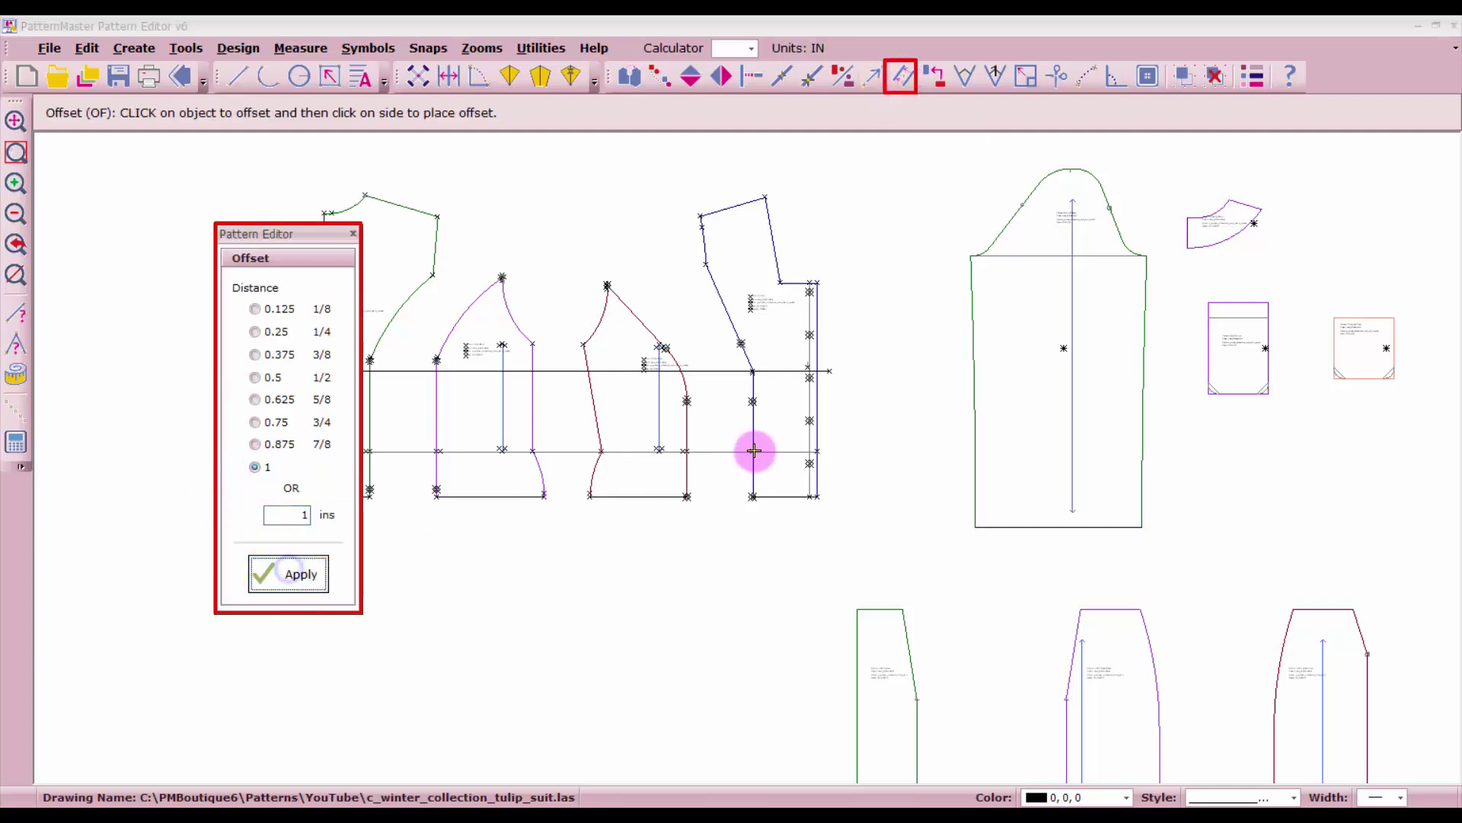
{"action": "left_click", "coordinate": [720, 453]}
{"action": "left_click", "coordinate": [720, 454]}
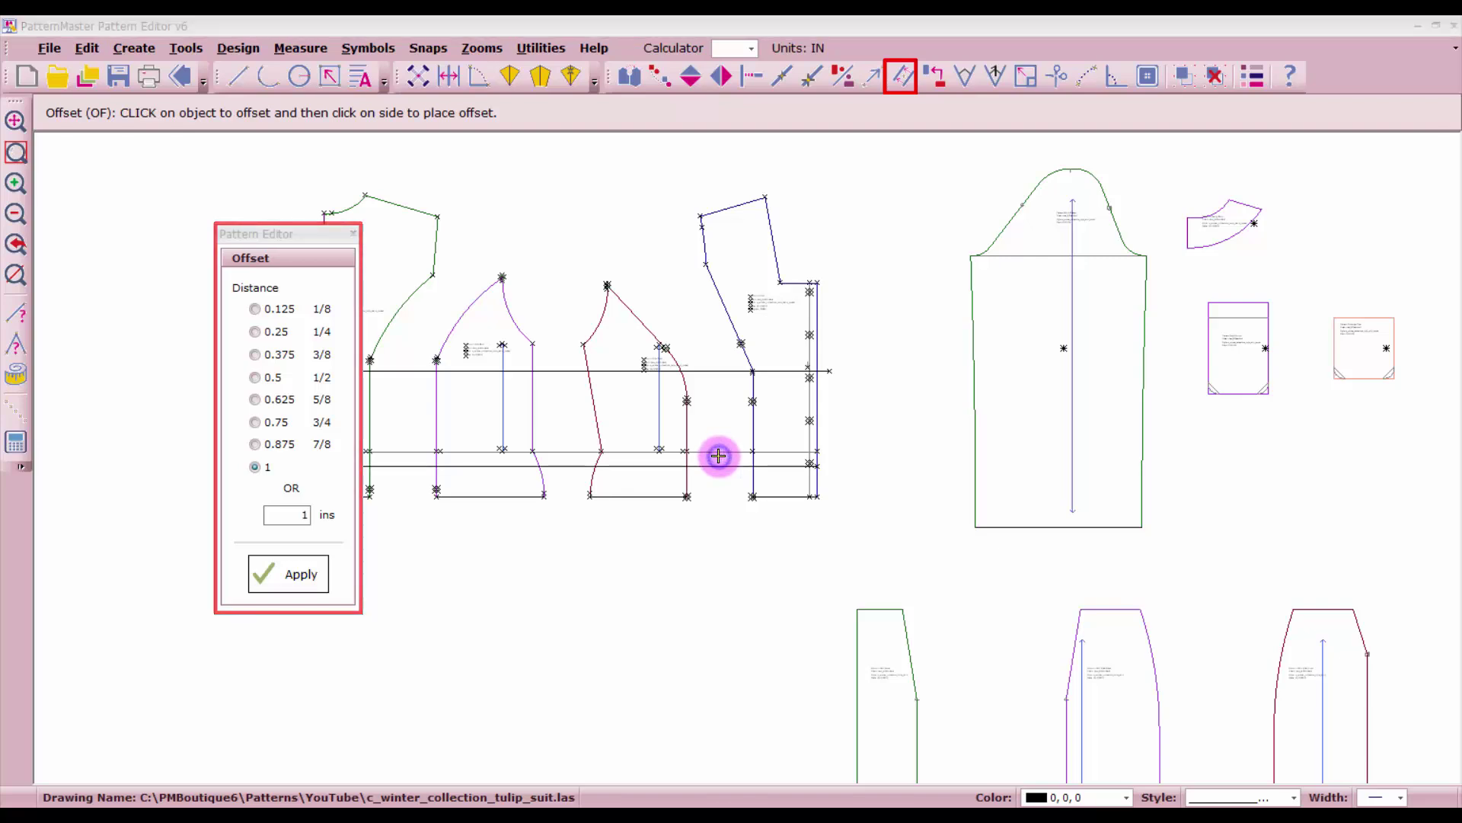
{"action": "key", "text": "Escape"}
{"action": "left_click", "coordinate": [724, 462]}
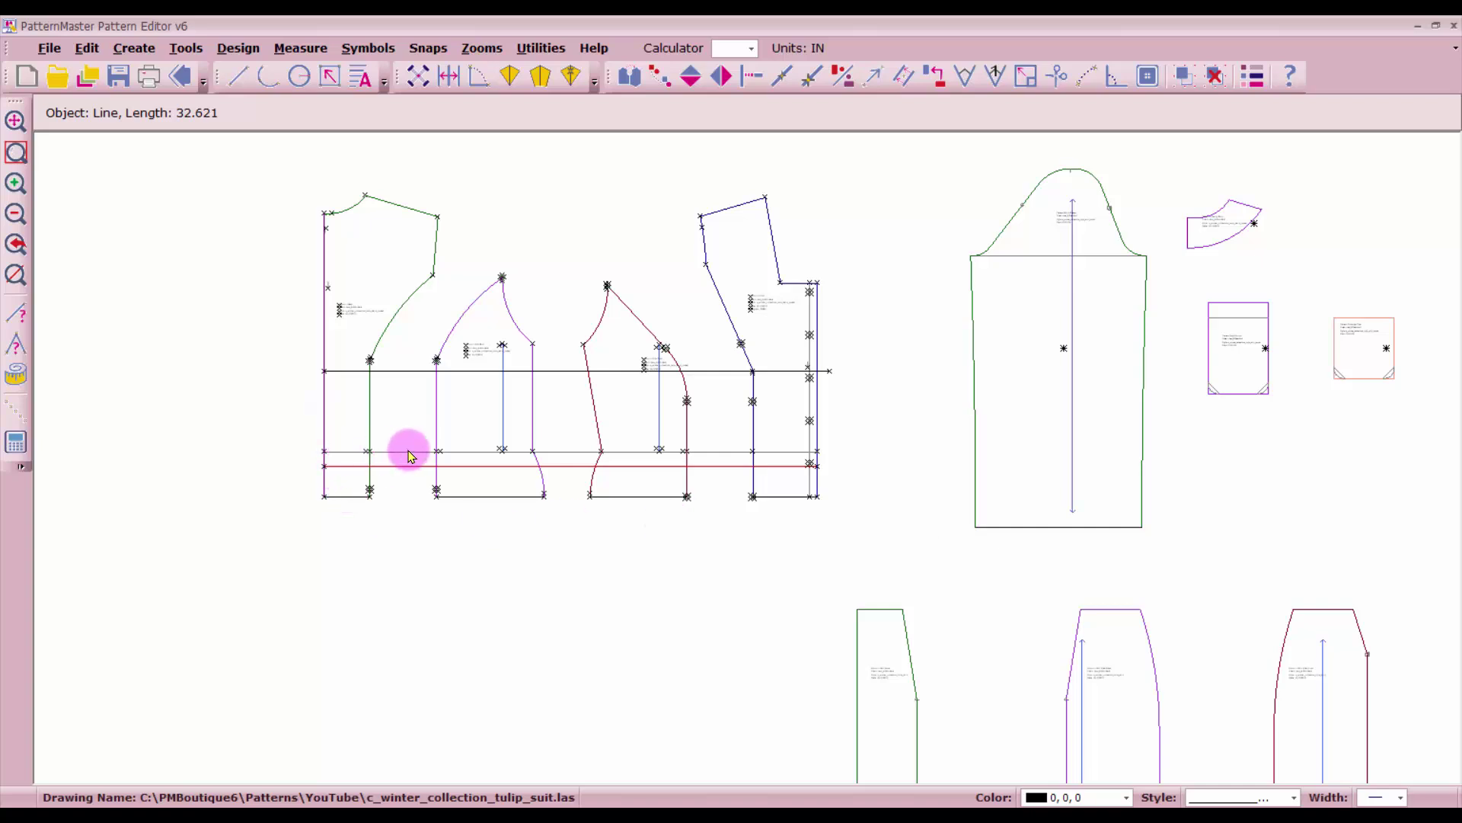
- Use Scissors to break the offset line beside the center front panel, and both lower lines between the side front and side back
{"action": "left_click", "coordinate": [1088, 76]}
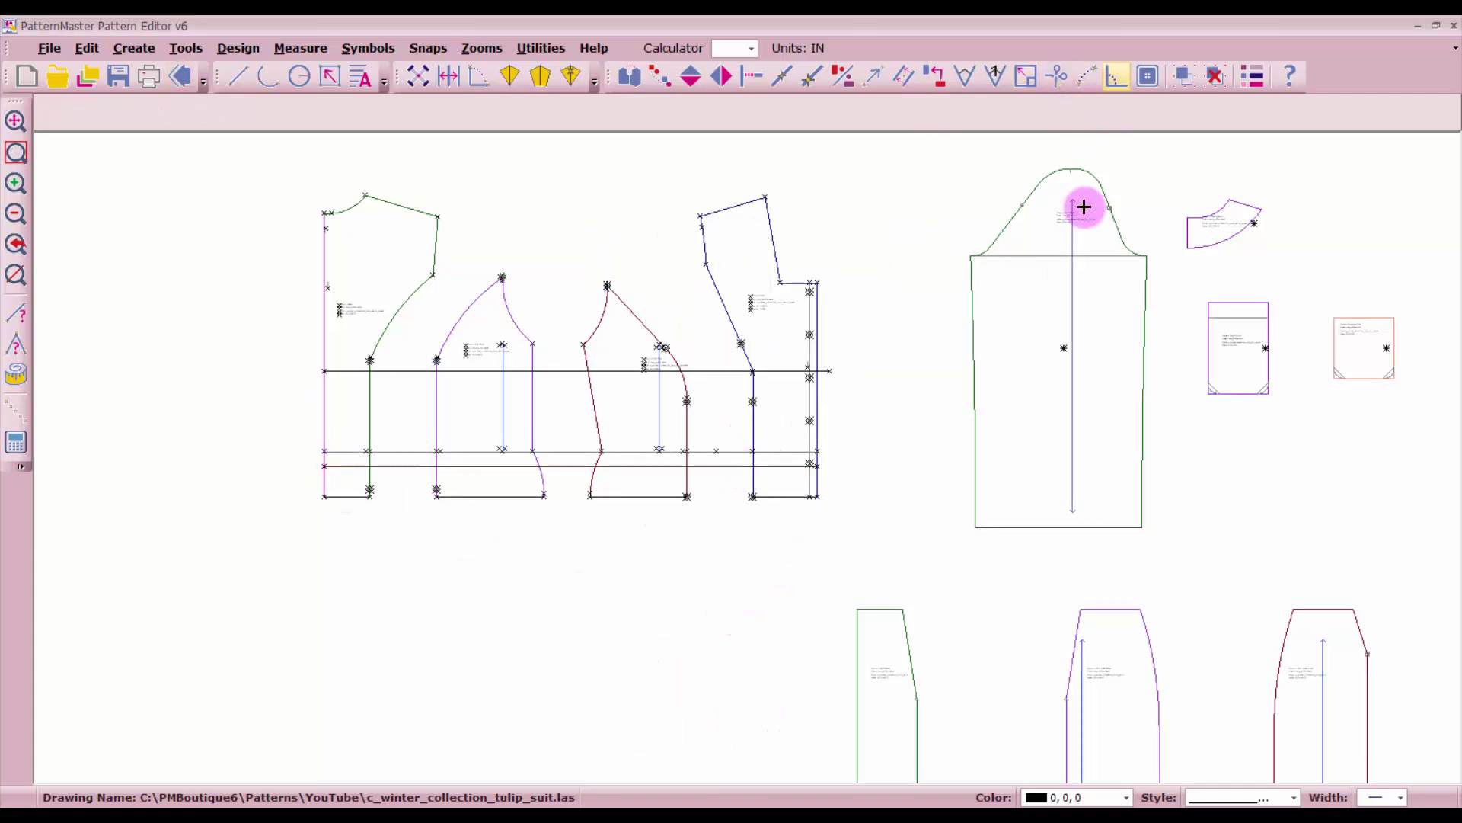
{"action": "left_click", "coordinate": [1059, 79]}
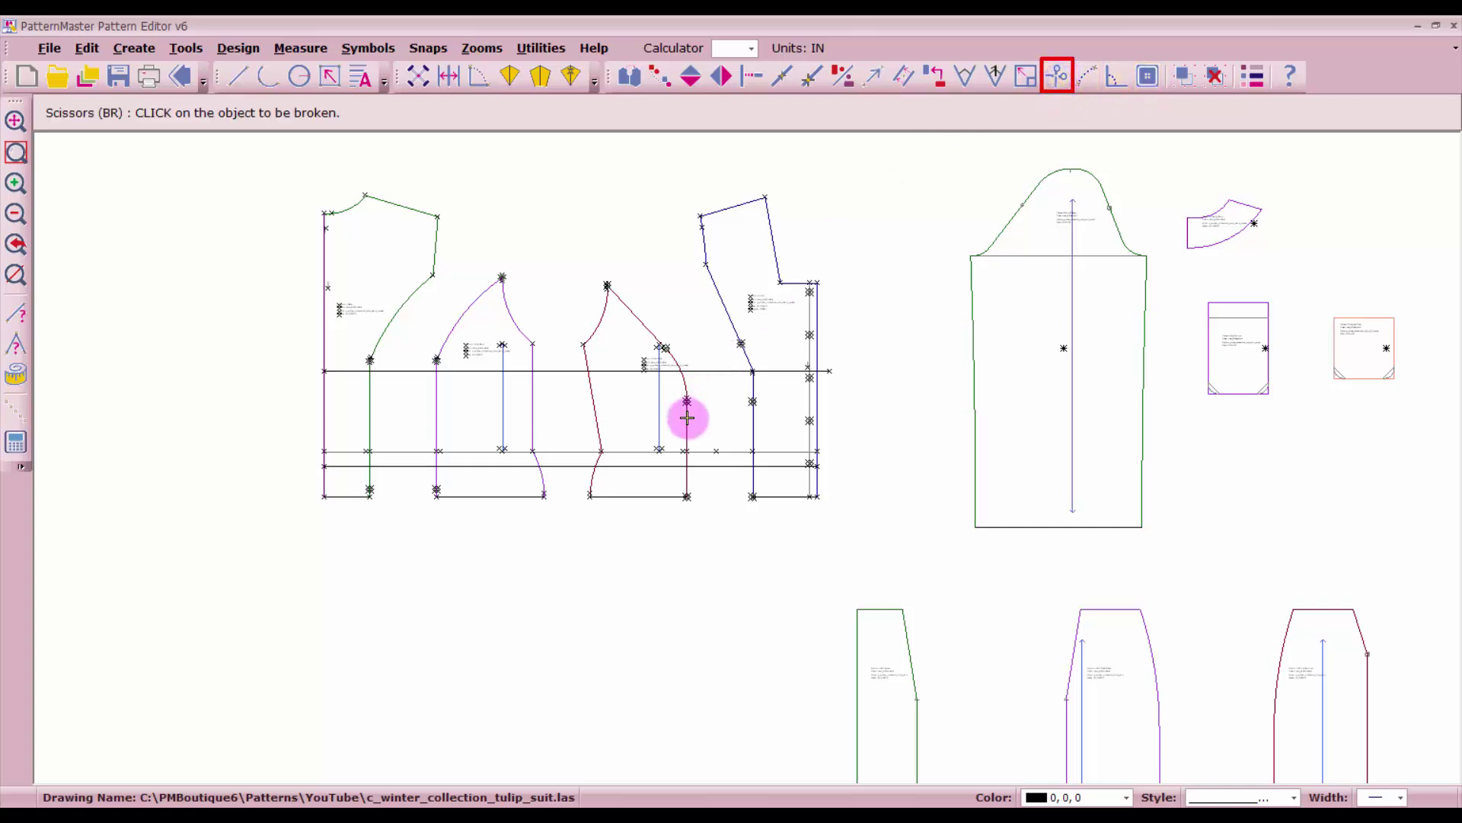
{"action": "left_click", "coordinate": [716, 461]}
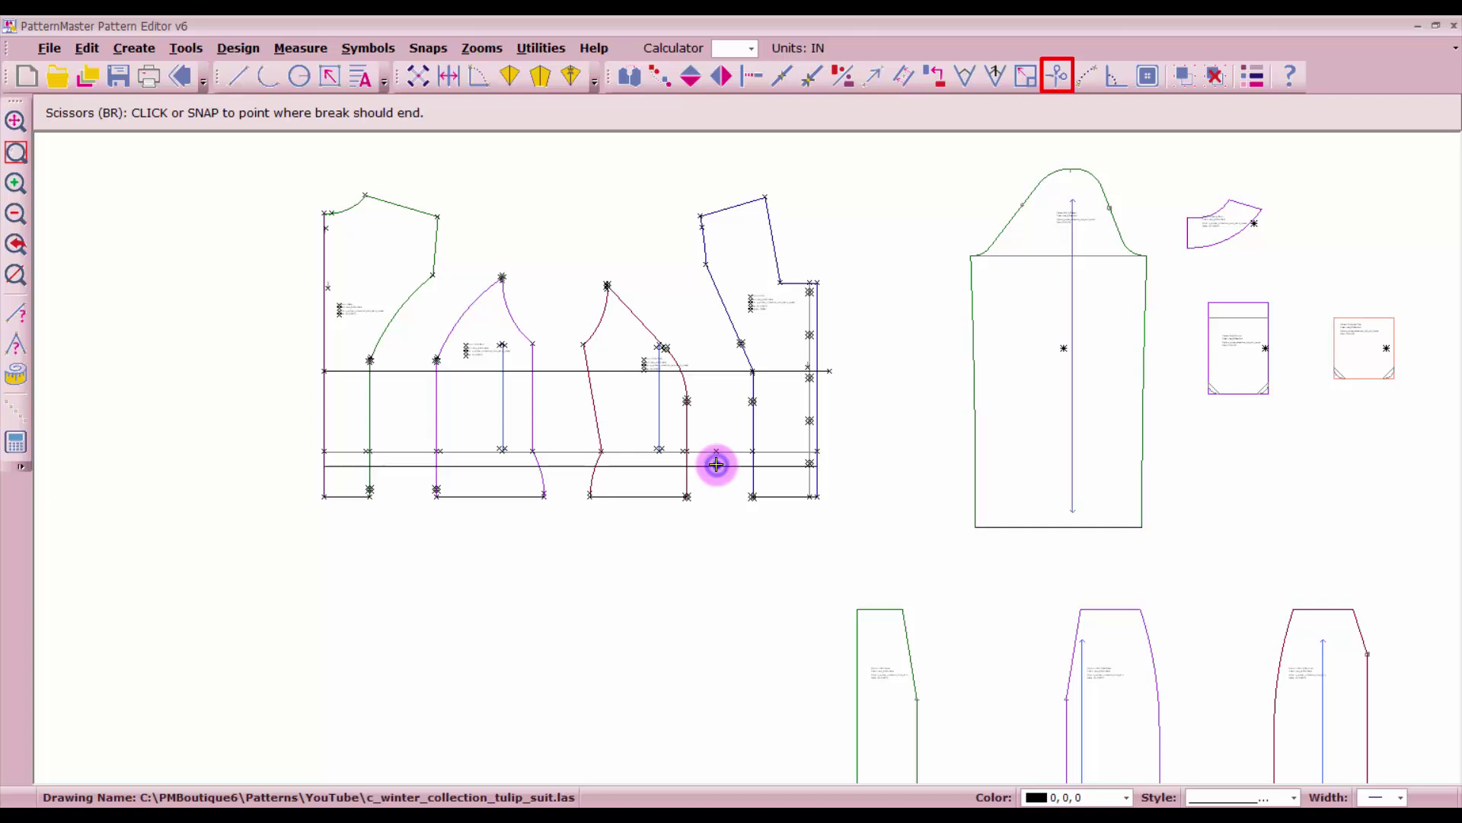
{"action": "left_click", "coordinate": [716, 464]}
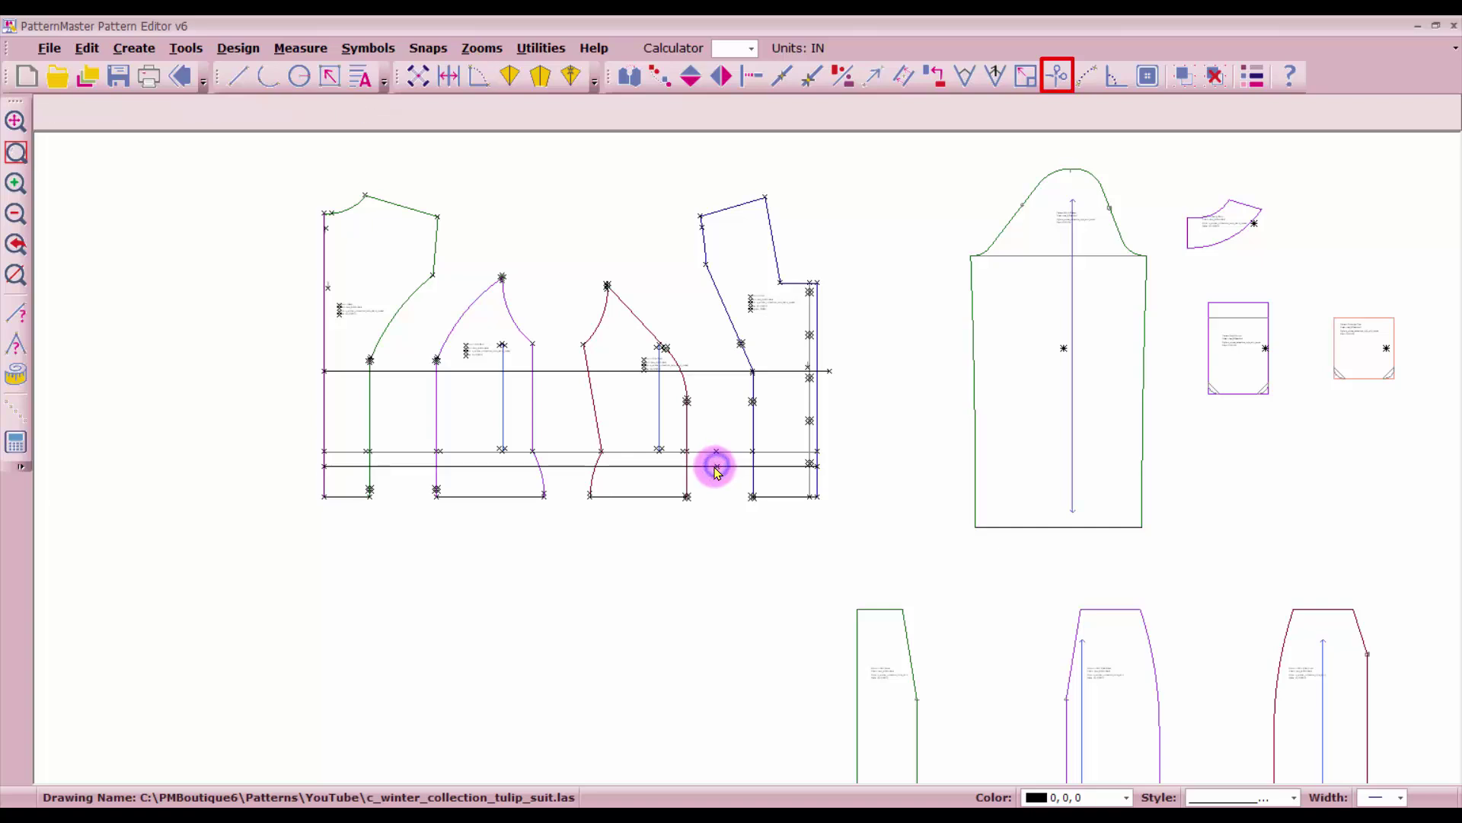
{"action": "left_click", "coordinate": [566, 467]}
{"action": "left_click", "coordinate": [566, 467]}
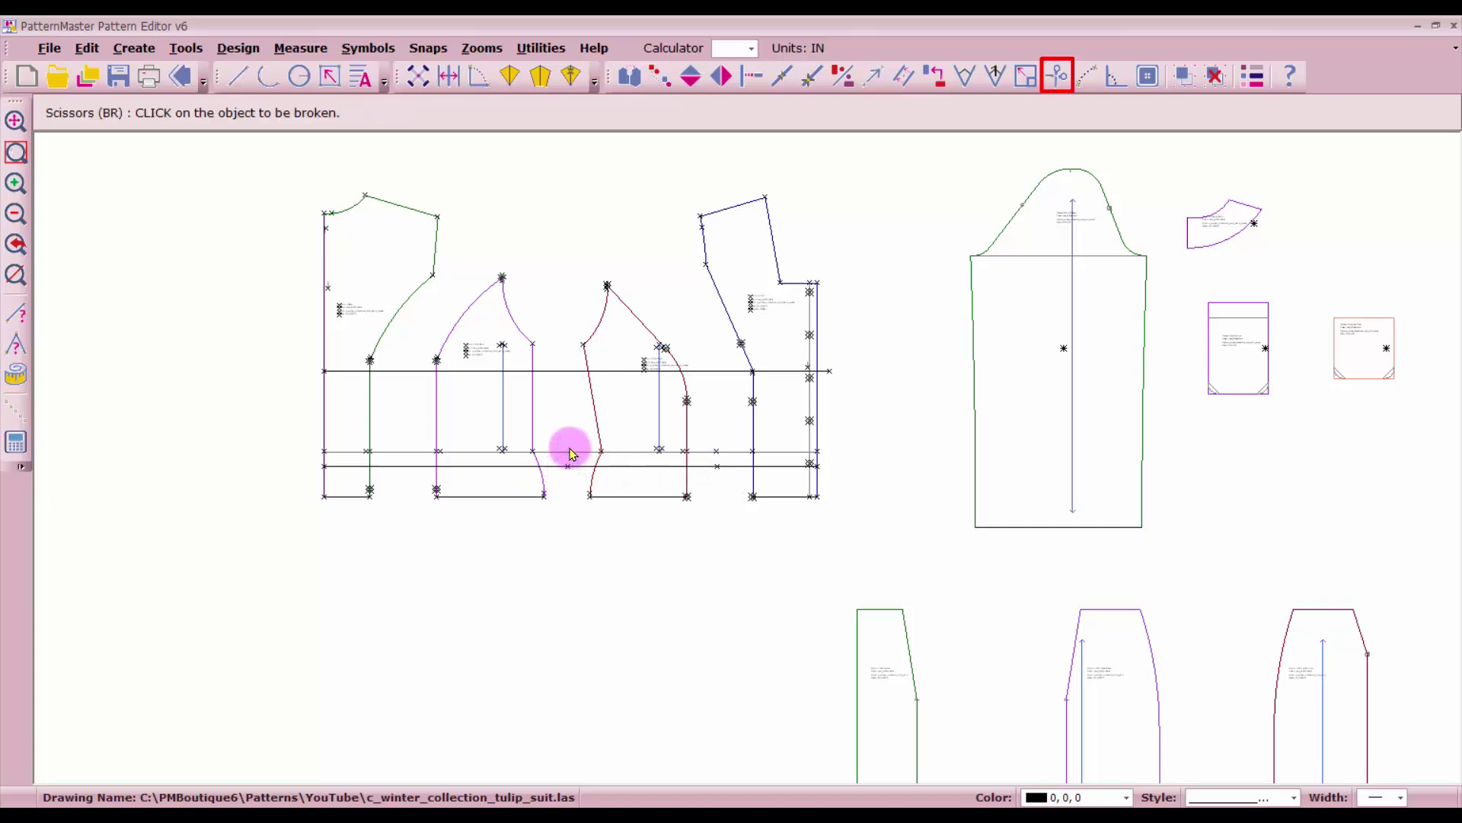
{"action": "left_click", "coordinate": [569, 453]}
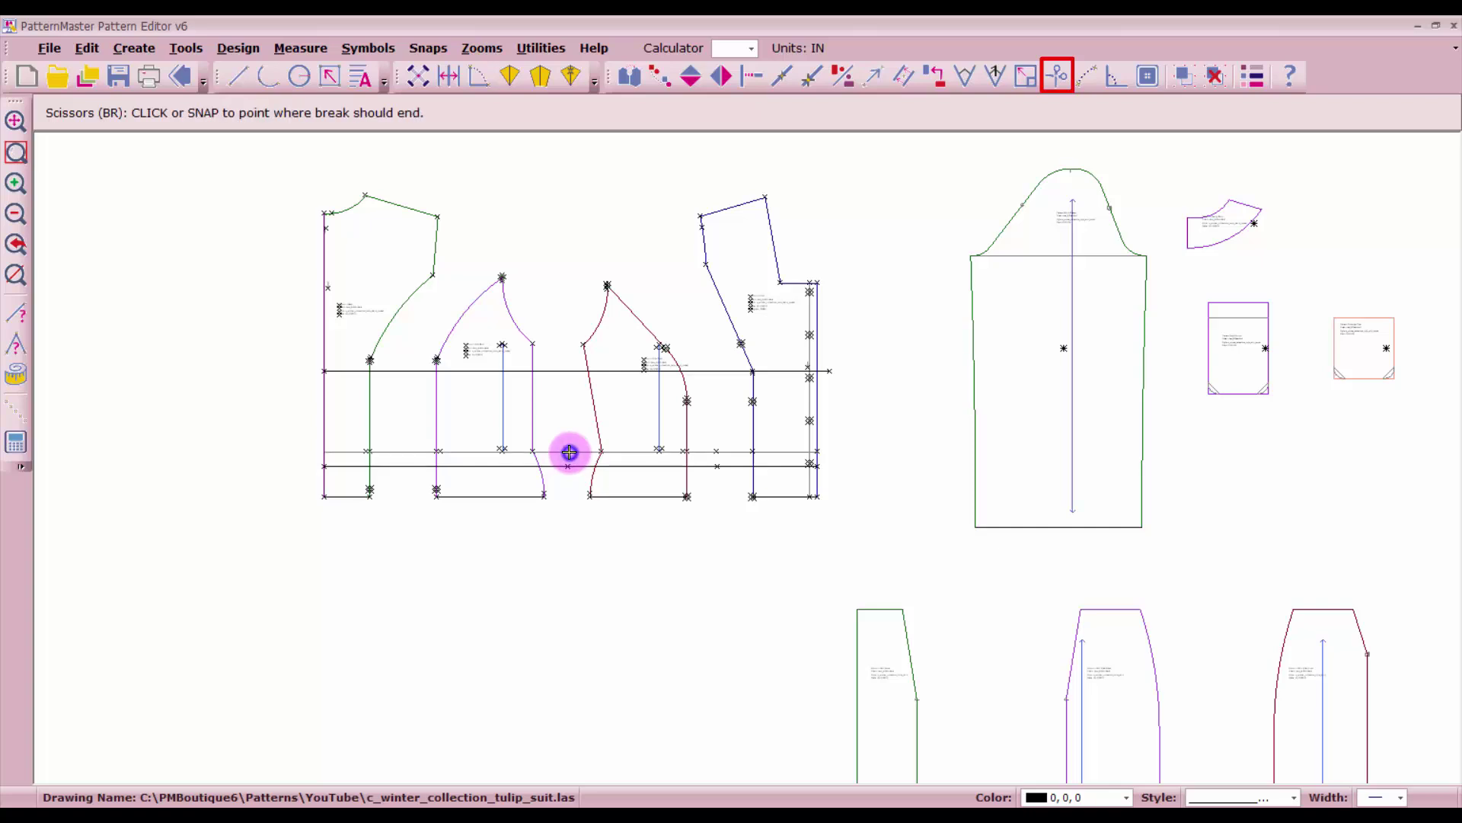
{"action": "left_click", "coordinate": [569, 452]}
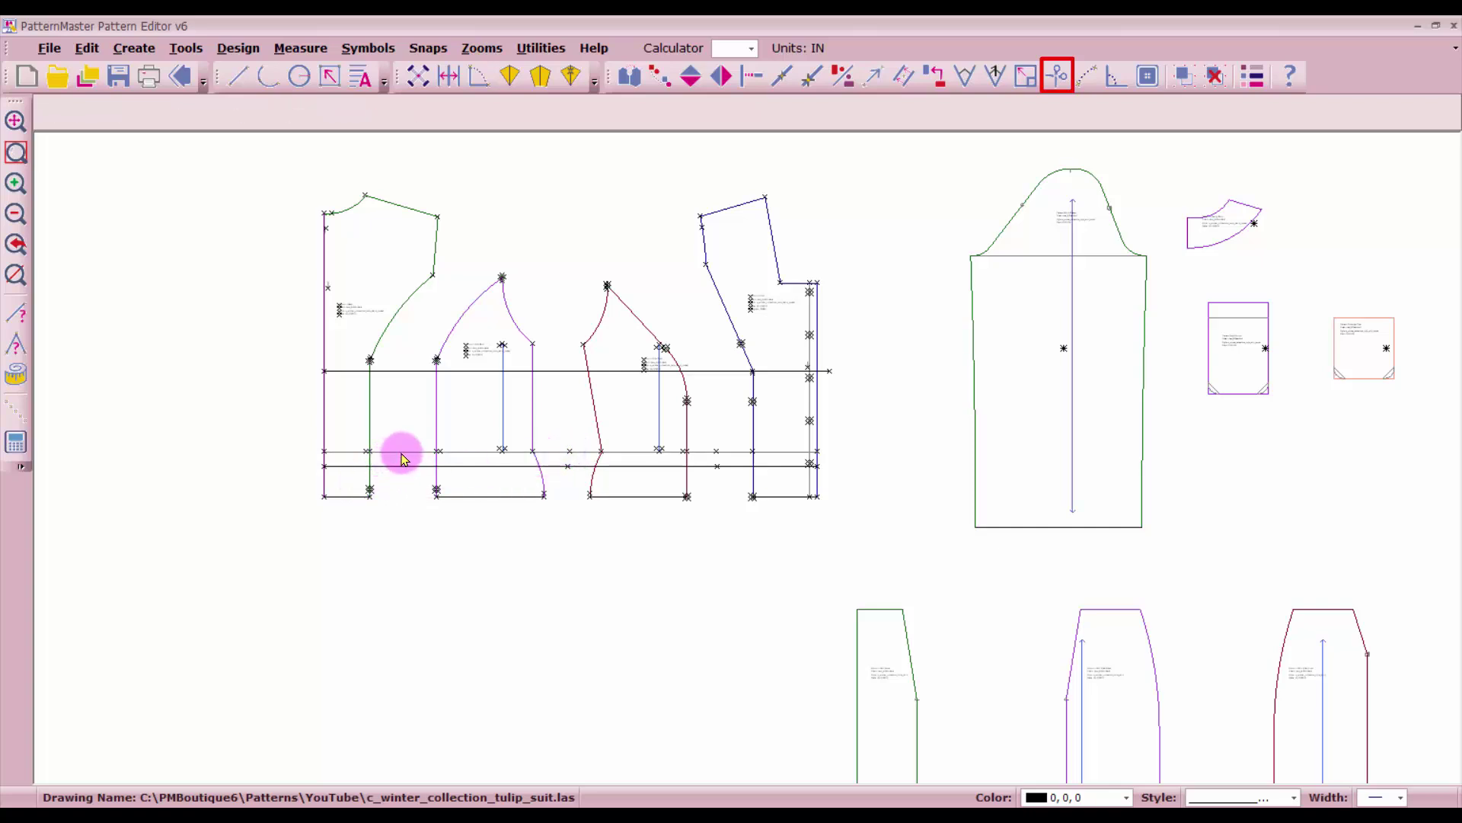
- Break the waist line and the offset line below it in the gap between the center back and side back panels
{"action": "scroll", "coordinate": [744, 457], "scroll_direction": "up", "scroll_amount": 4}
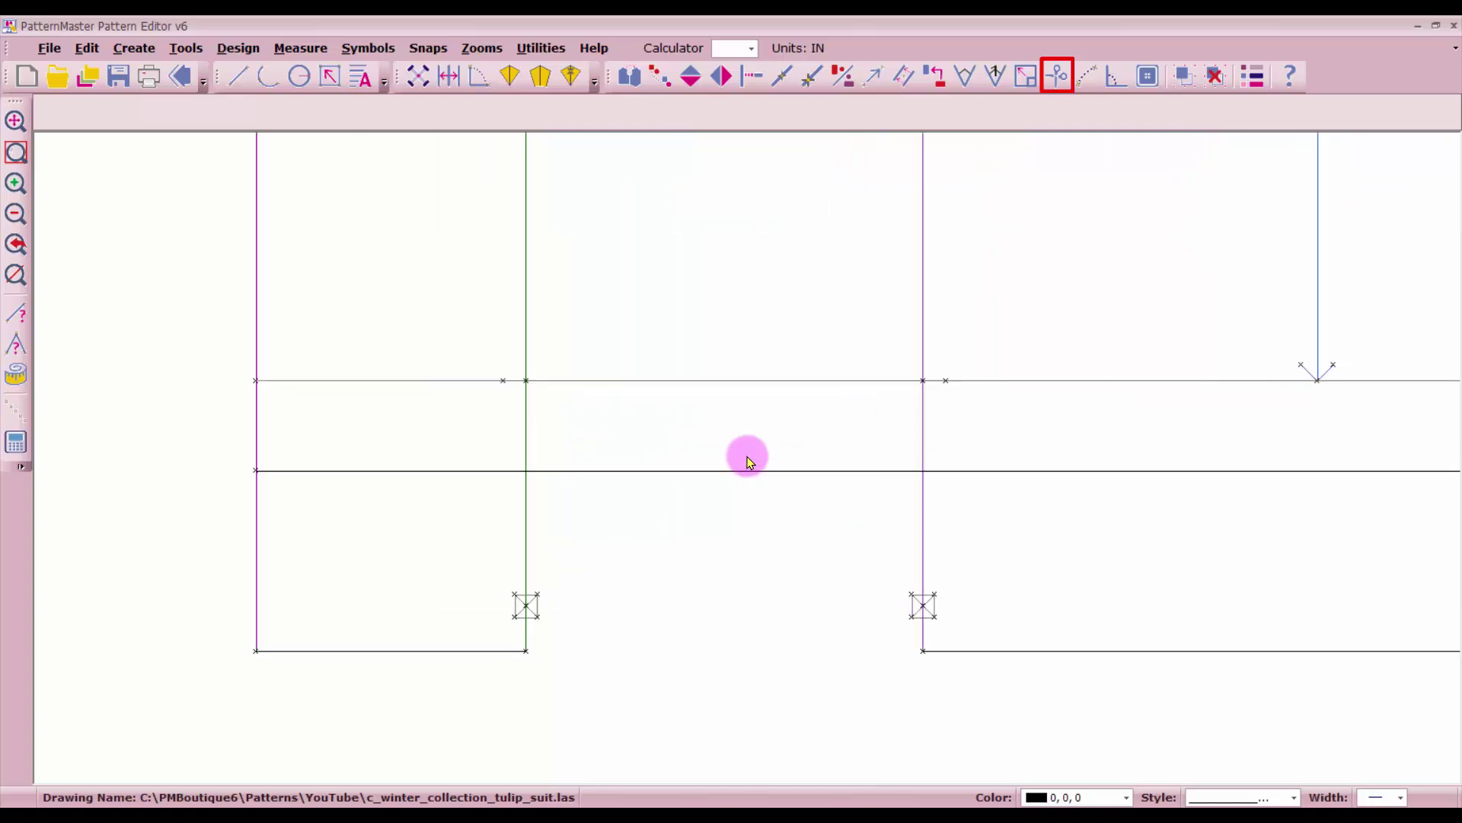
{"action": "scroll", "coordinate": [745, 459], "scroll_direction": "down", "scroll_amount": 2}
{"action": "key", "text": "Escape"}
{"action": "key", "text": "Return"}
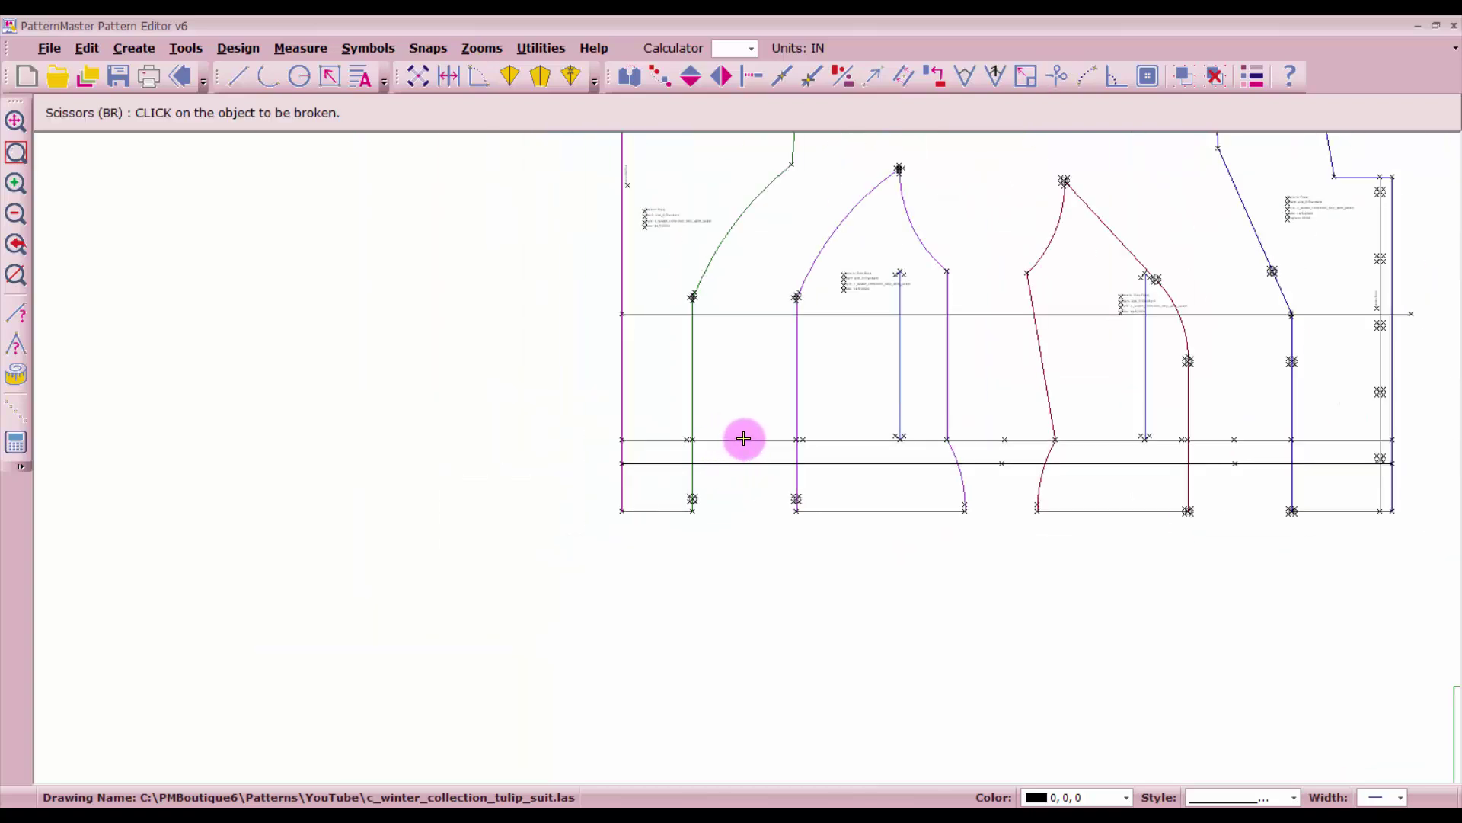
{"action": "left_click", "coordinate": [745, 439]}
{"action": "left_click", "coordinate": [747, 463]}
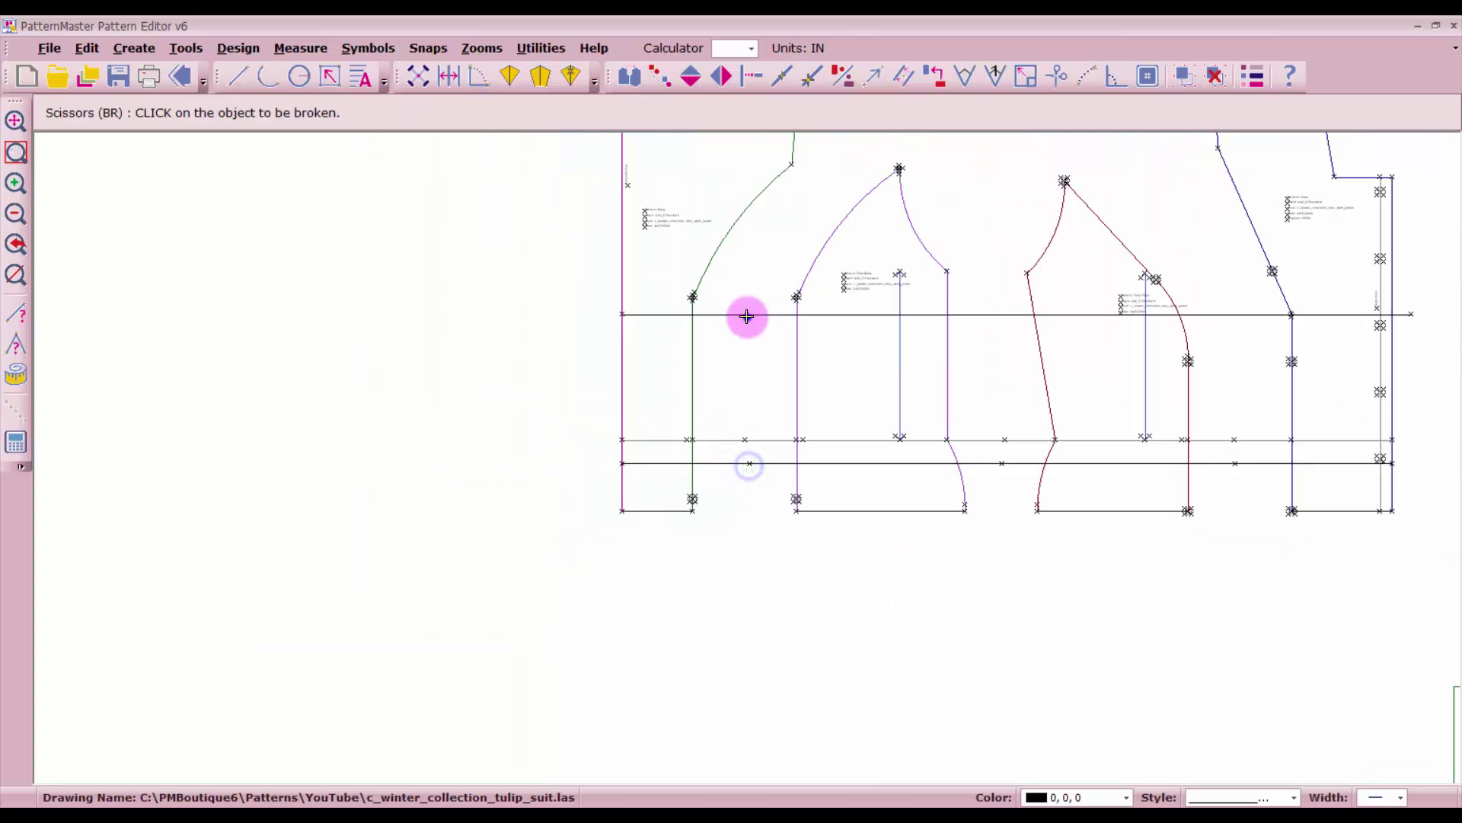
- Break the upper balance line in each of the three gaps between the jacket panels
{"action": "left_click", "coordinate": [747, 315]}
{"action": "left_click", "coordinate": [983, 314]}
{"action": "left_click", "coordinate": [1241, 314]}
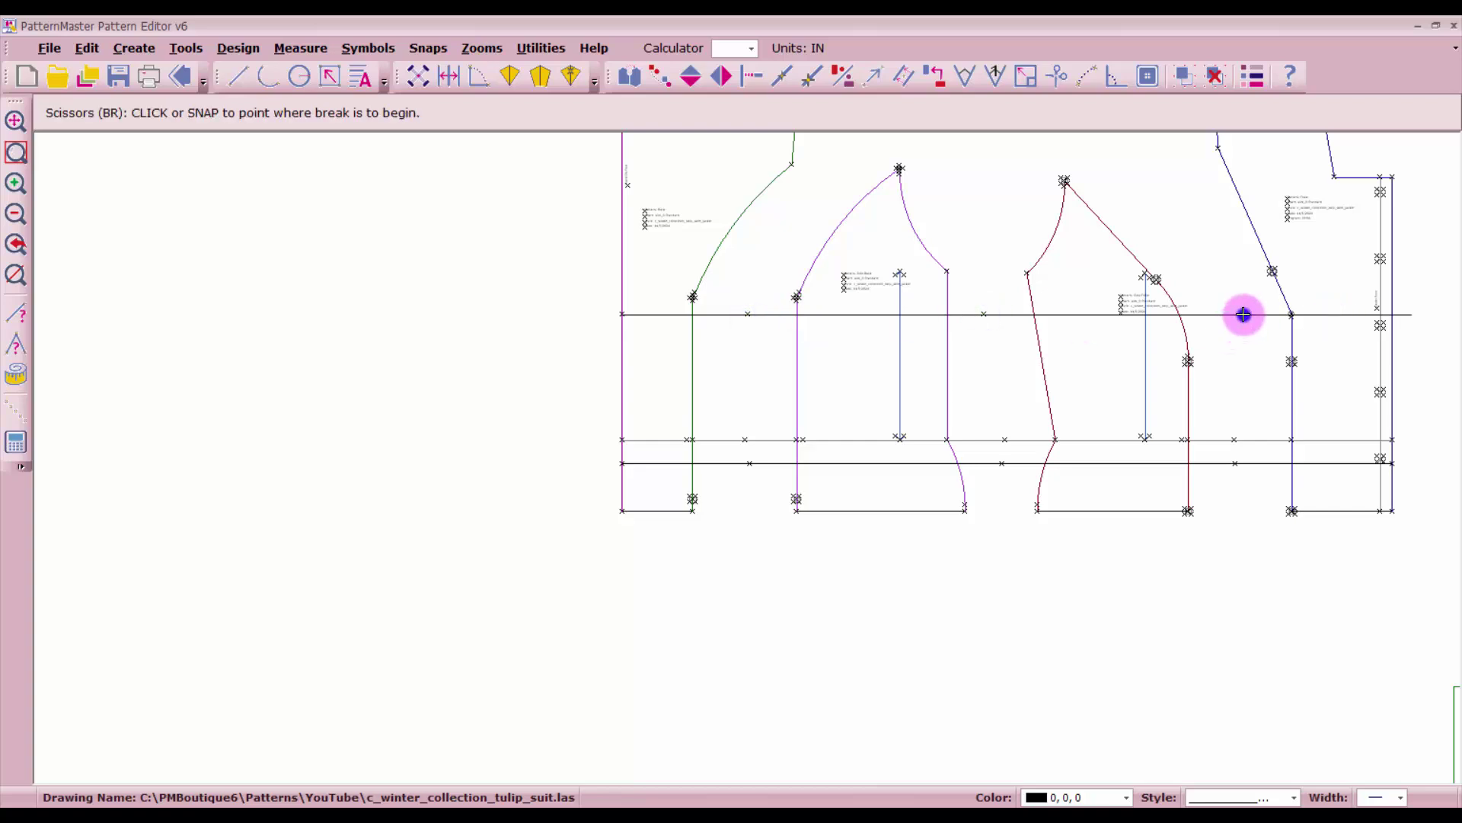
{"action": "left_click", "coordinate": [1244, 315]}
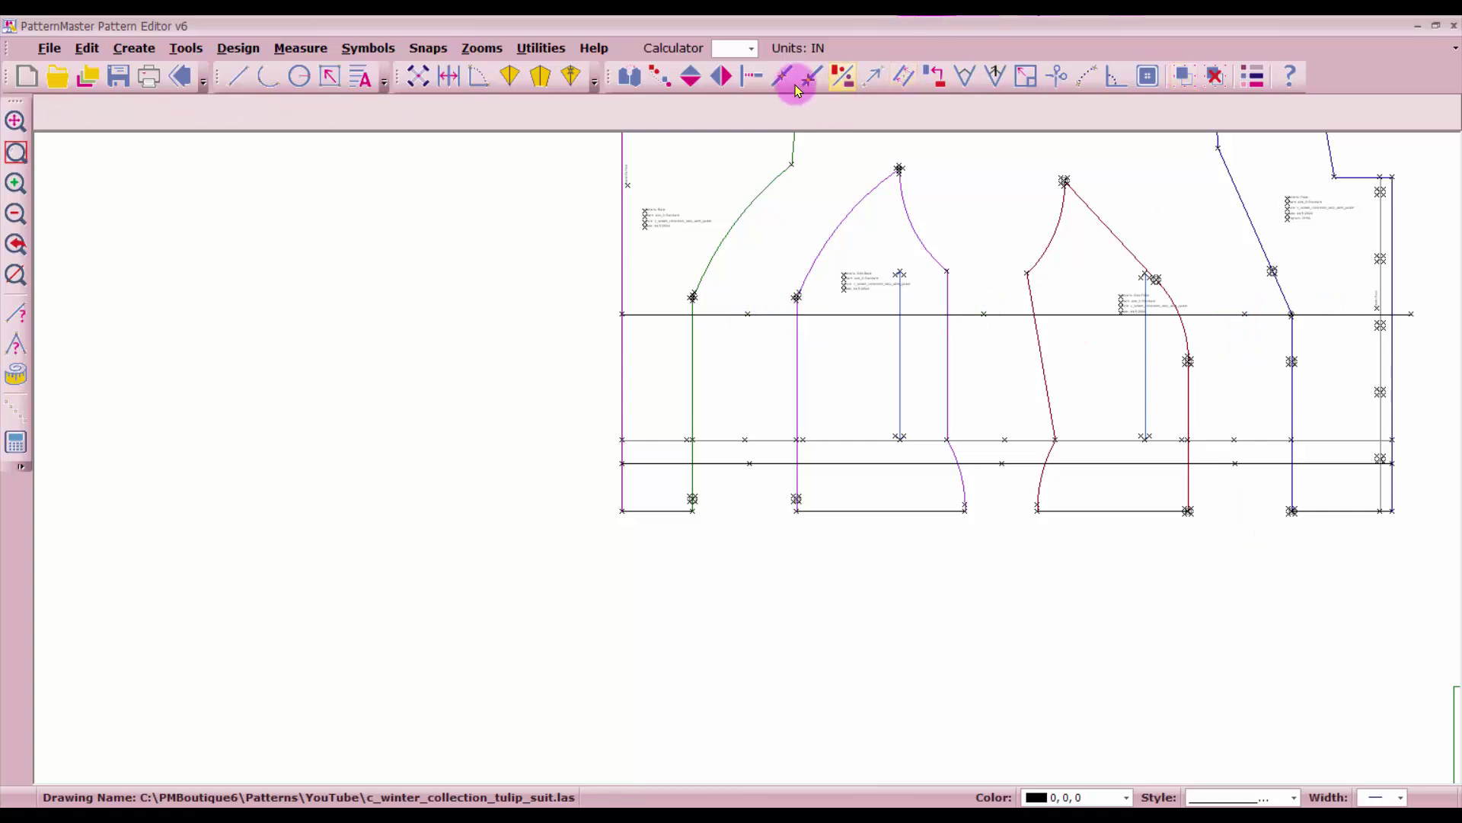
- Trim the upper balance line to the front edge and princess seam of the center front panel with Intersect
{"action": "left_click", "coordinate": [746, 76]}
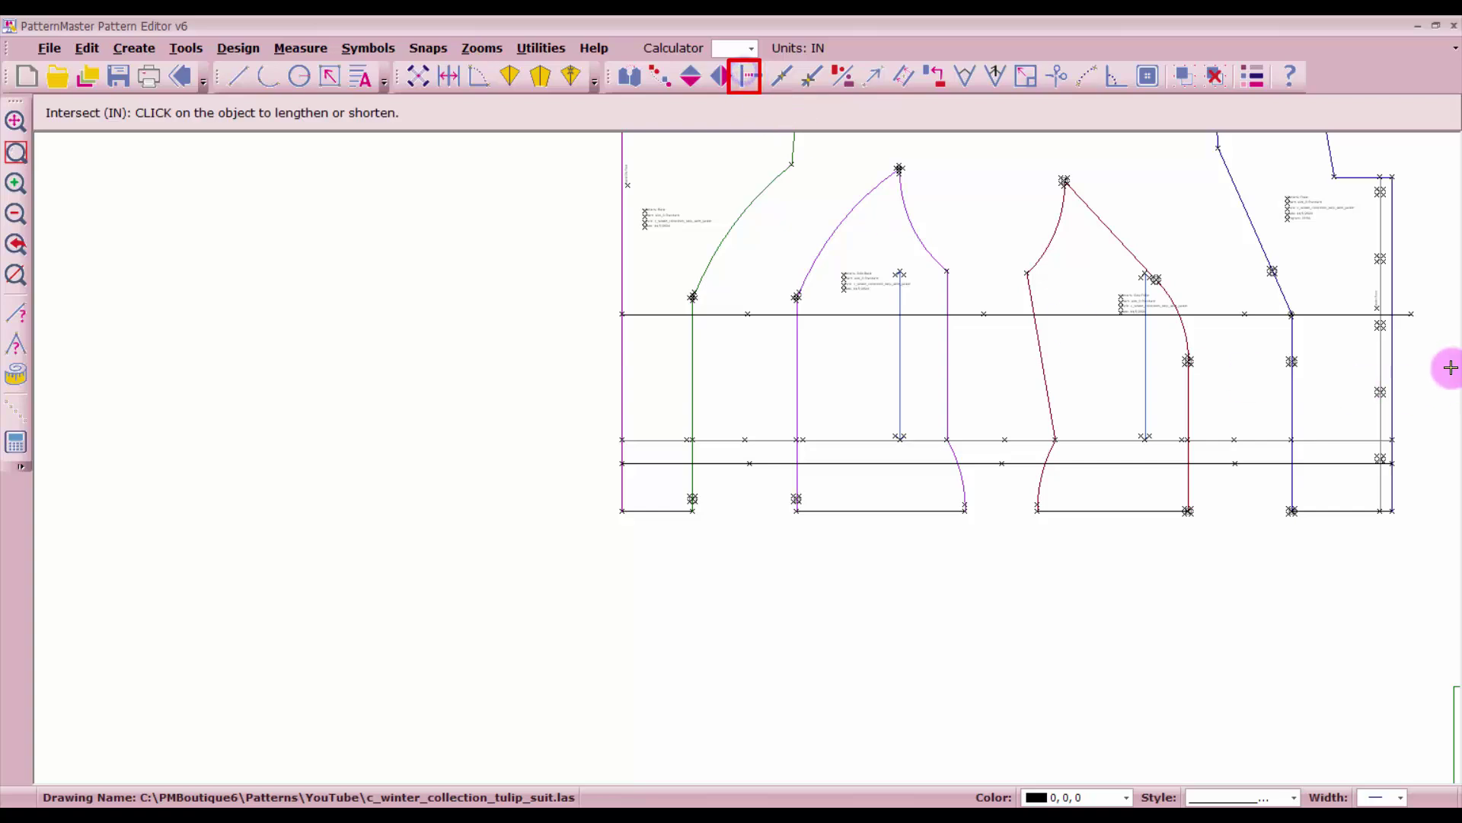
{"action": "left_click", "coordinate": [1344, 312]}
{"action": "left_click", "coordinate": [1395, 287]}
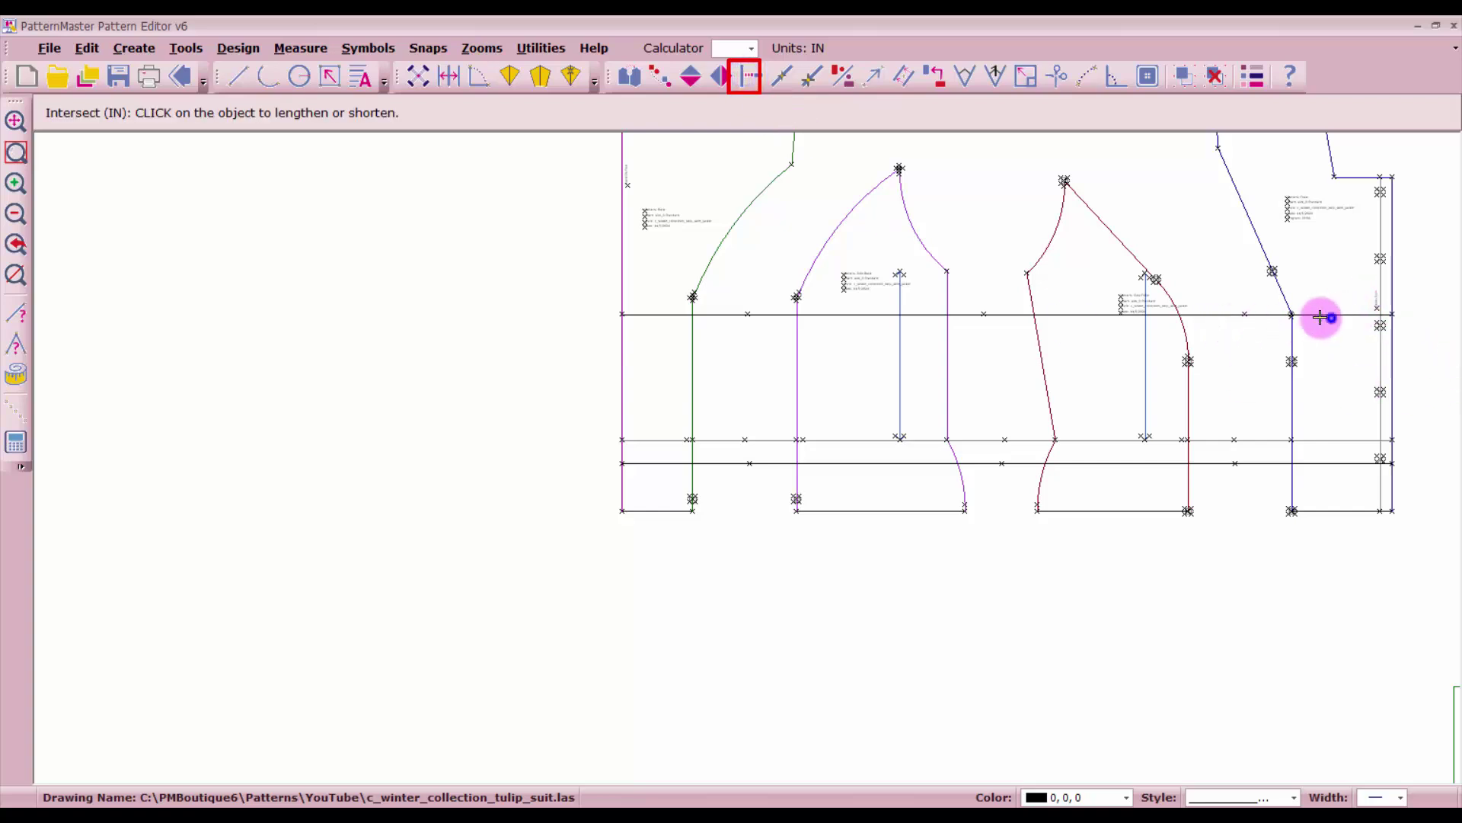
{"action": "left_click", "coordinate": [1329, 316]}
{"action": "left_click", "coordinate": [1281, 297]}
- Trim the upper balance line segments to both vertical edges of the side front and side back panels
{"action": "left_click", "coordinate": [1094, 318]}
{"action": "left_click", "coordinate": [1183, 327]}
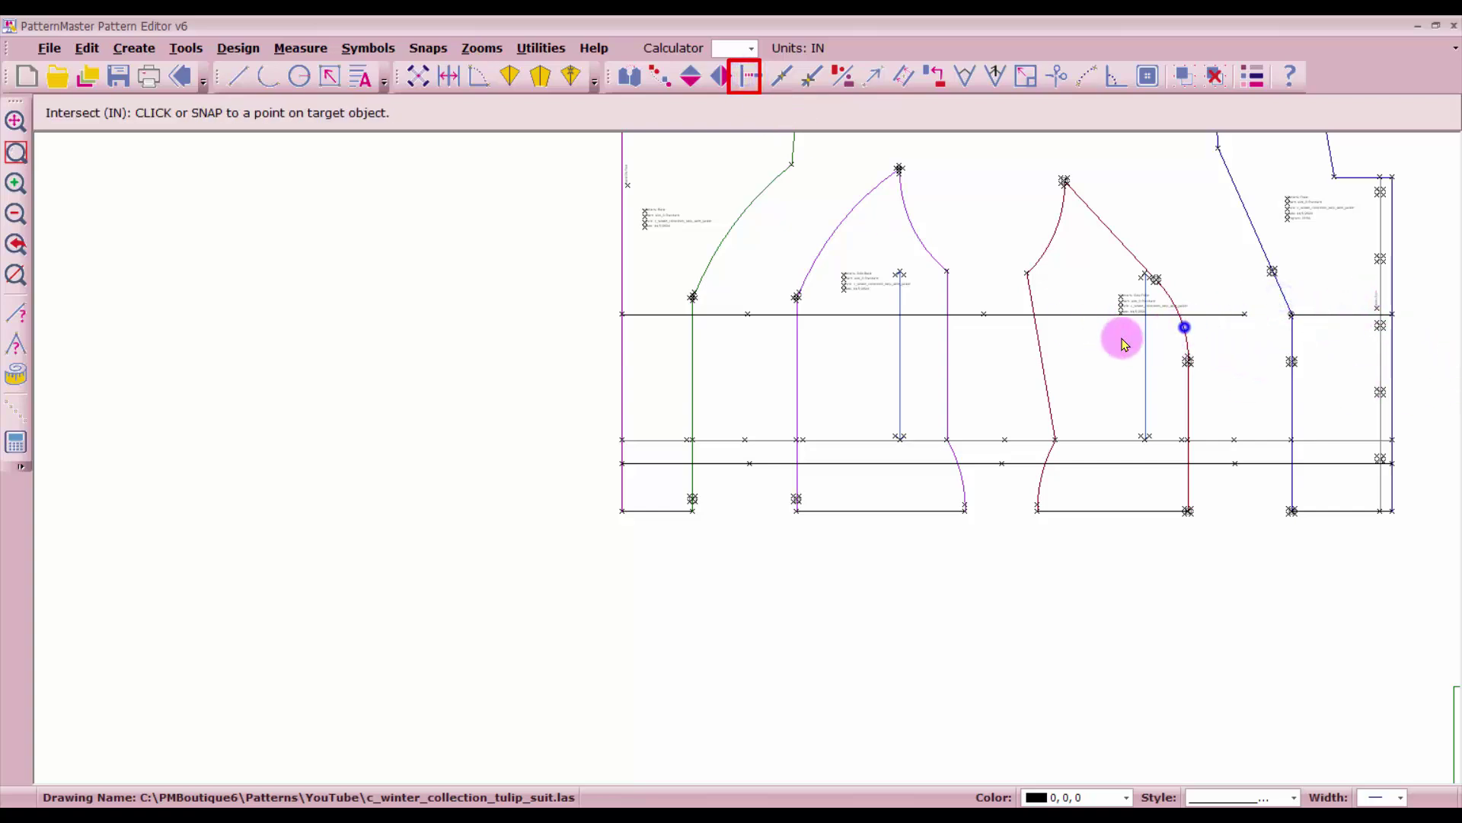
{"action": "left_click", "coordinate": [1042, 340]}
{"action": "left_click", "coordinate": [921, 313]}
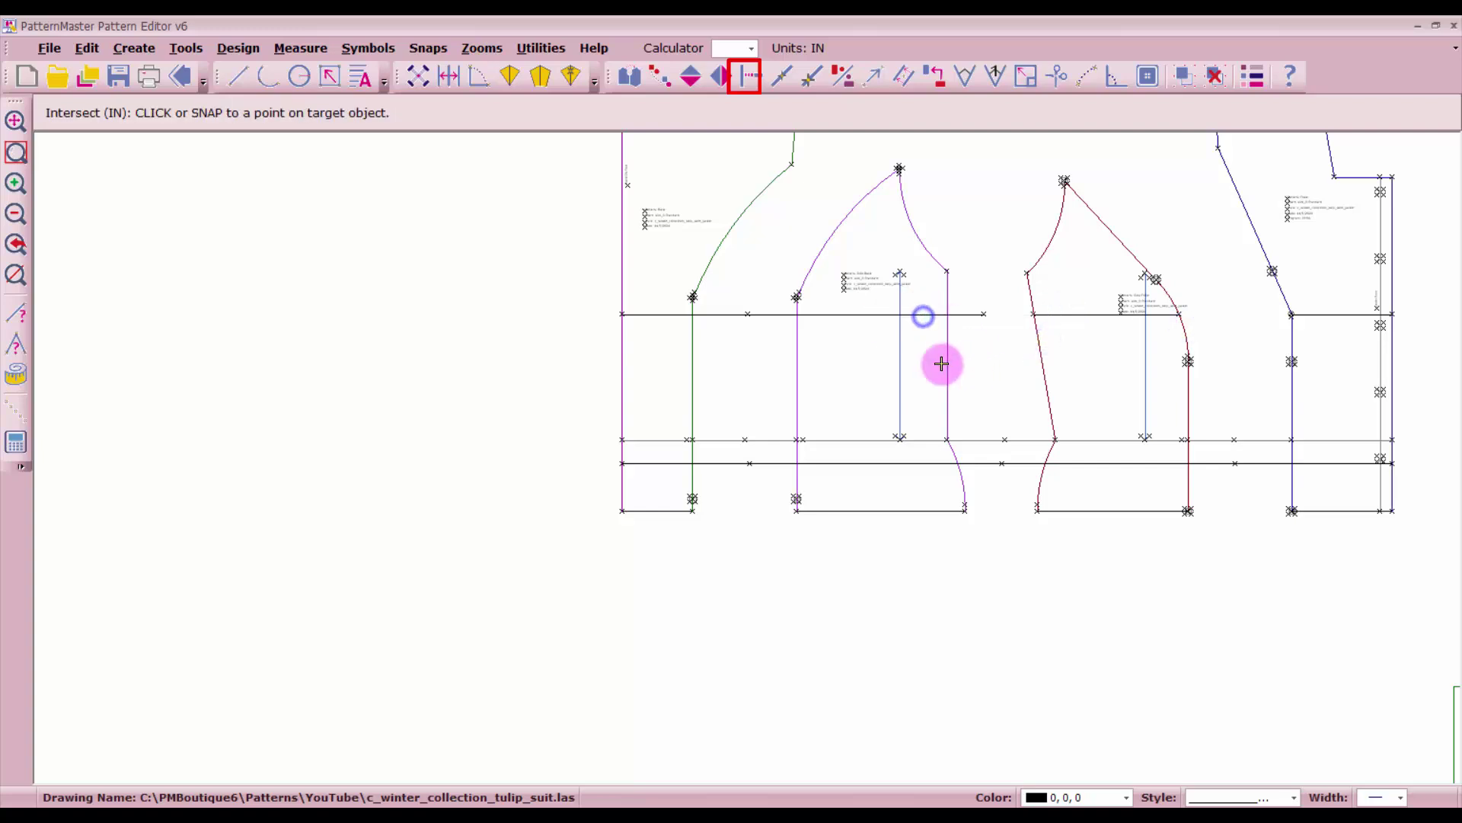
{"action": "left_click", "coordinate": [947, 353]}
{"action": "left_click", "coordinate": [830, 312]}
{"action": "left_click", "coordinate": [794, 340]}
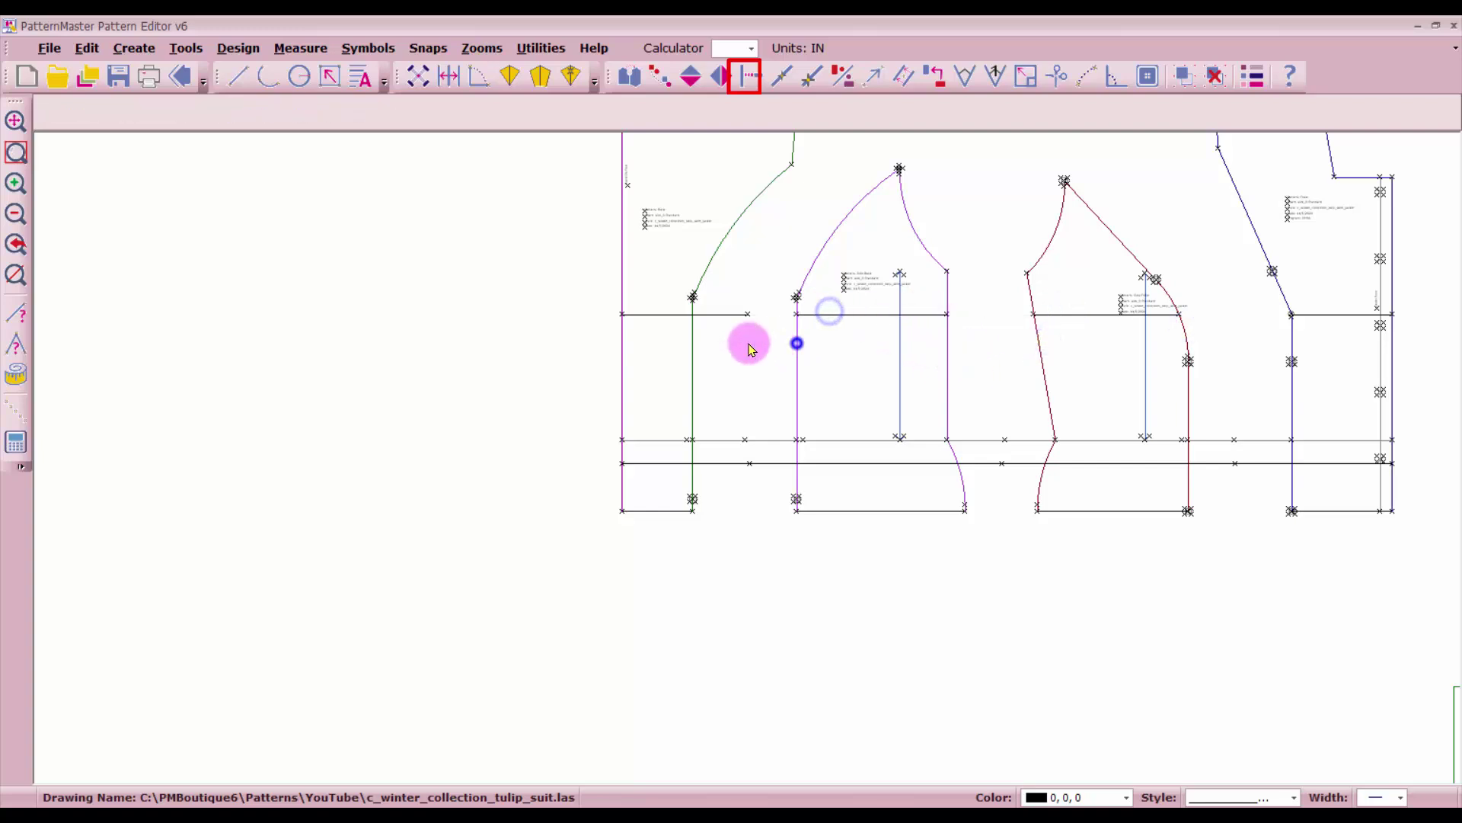
- Trim the upper balance line, waist line and lower balance line of the center back panel to its princess seam with Intersect
{"action": "left_click", "coordinate": [663, 313]}
{"action": "left_click", "coordinate": [694, 369]}
{"action": "left_click", "coordinate": [658, 437]}
{"action": "left_click", "coordinate": [695, 392]}
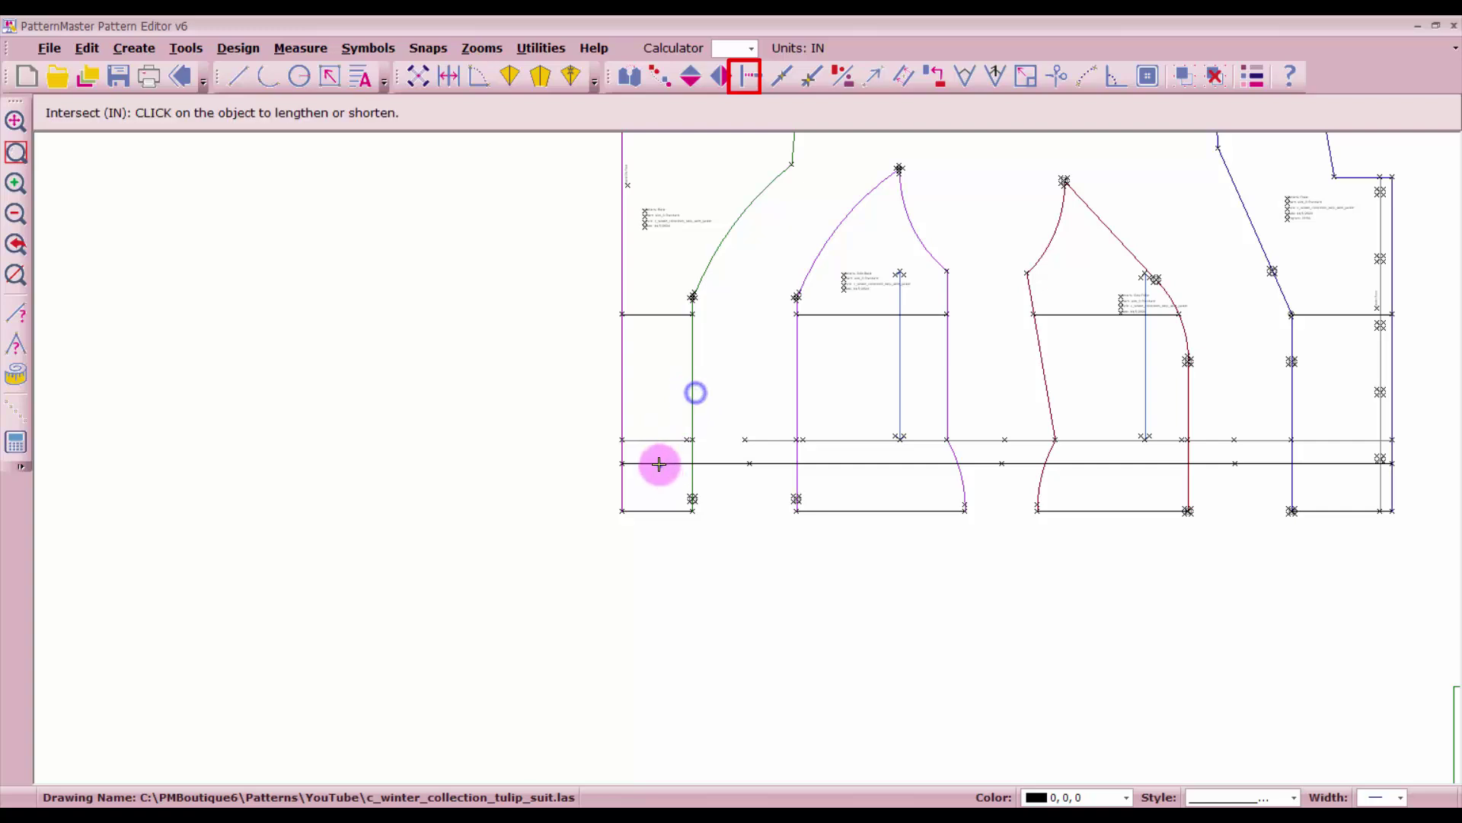
{"action": "left_click", "coordinate": [656, 464]}
{"action": "left_click", "coordinate": [694, 455]}
- Trim the waist line and lower balance line of the side back panel to its princess seam and side seam
{"action": "left_click", "coordinate": [836, 439]}
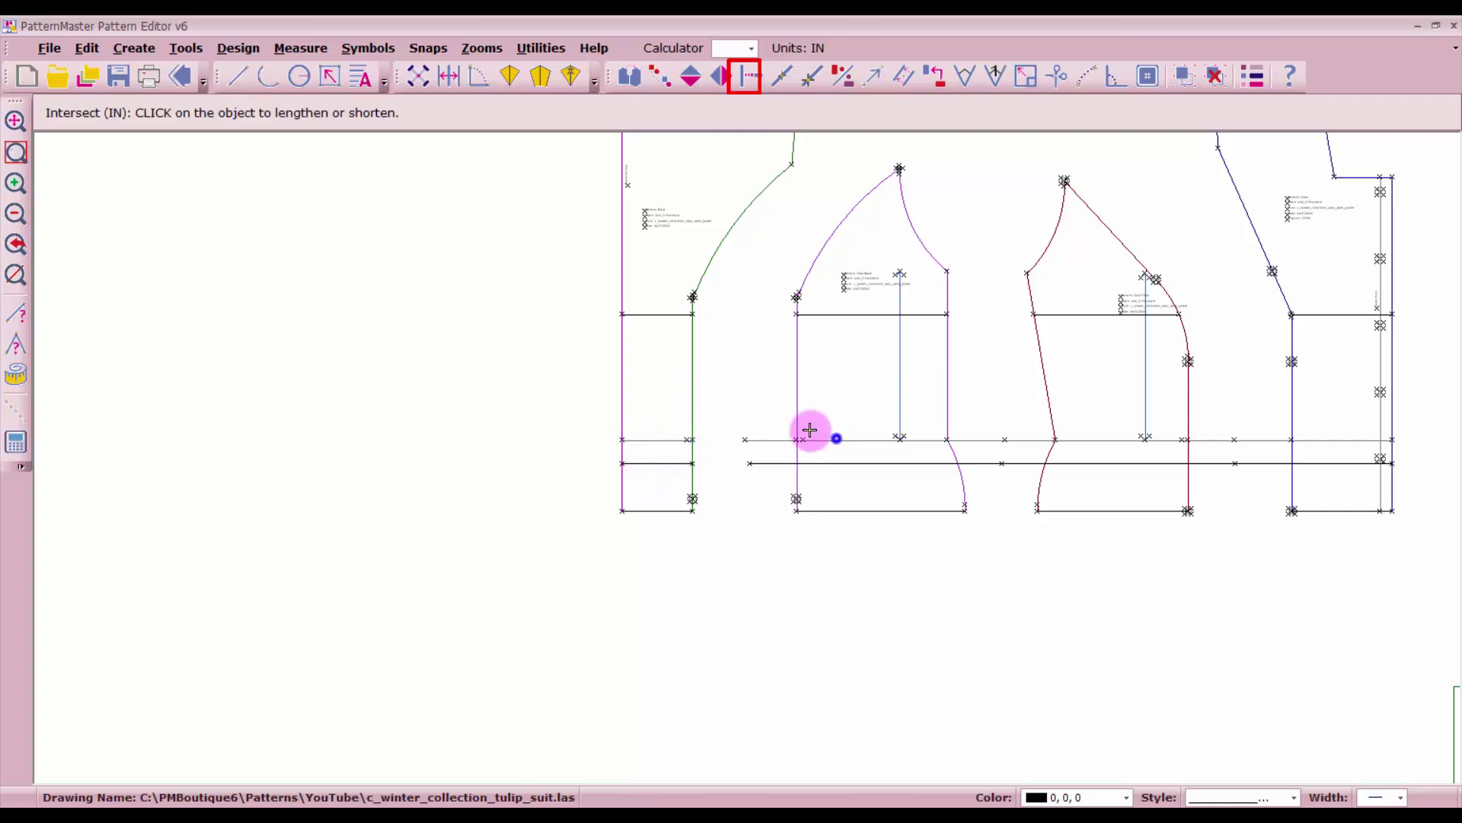
{"action": "left_click", "coordinate": [798, 406]}
{"action": "left_click", "coordinate": [844, 463]}
{"action": "left_click", "coordinate": [797, 471]}
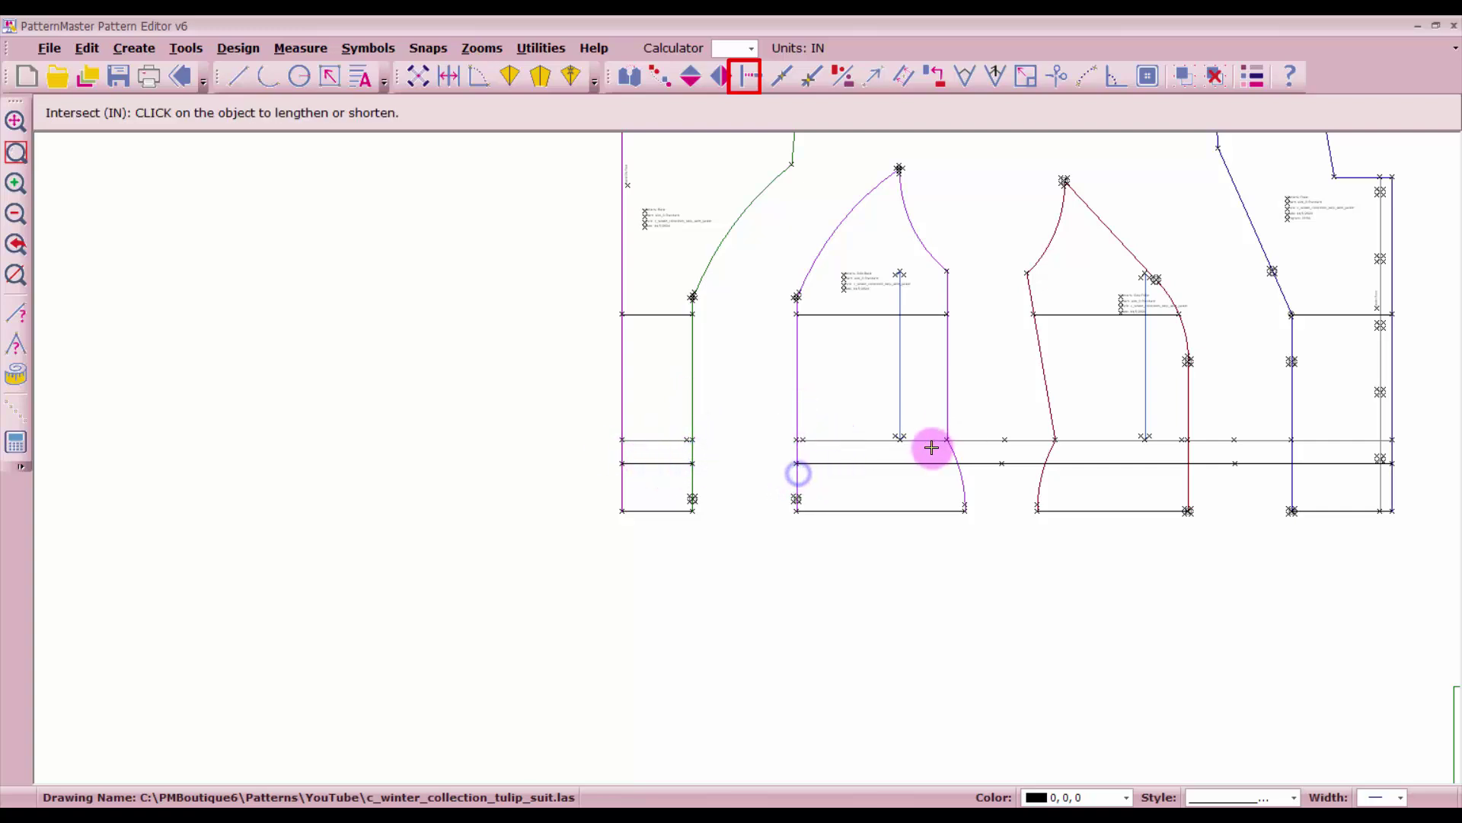
{"action": "left_click", "coordinate": [933, 435]}
{"action": "left_click", "coordinate": [947, 417]}
{"action": "left_click", "coordinate": [923, 463]}
{"action": "left_click", "coordinate": [963, 485]}
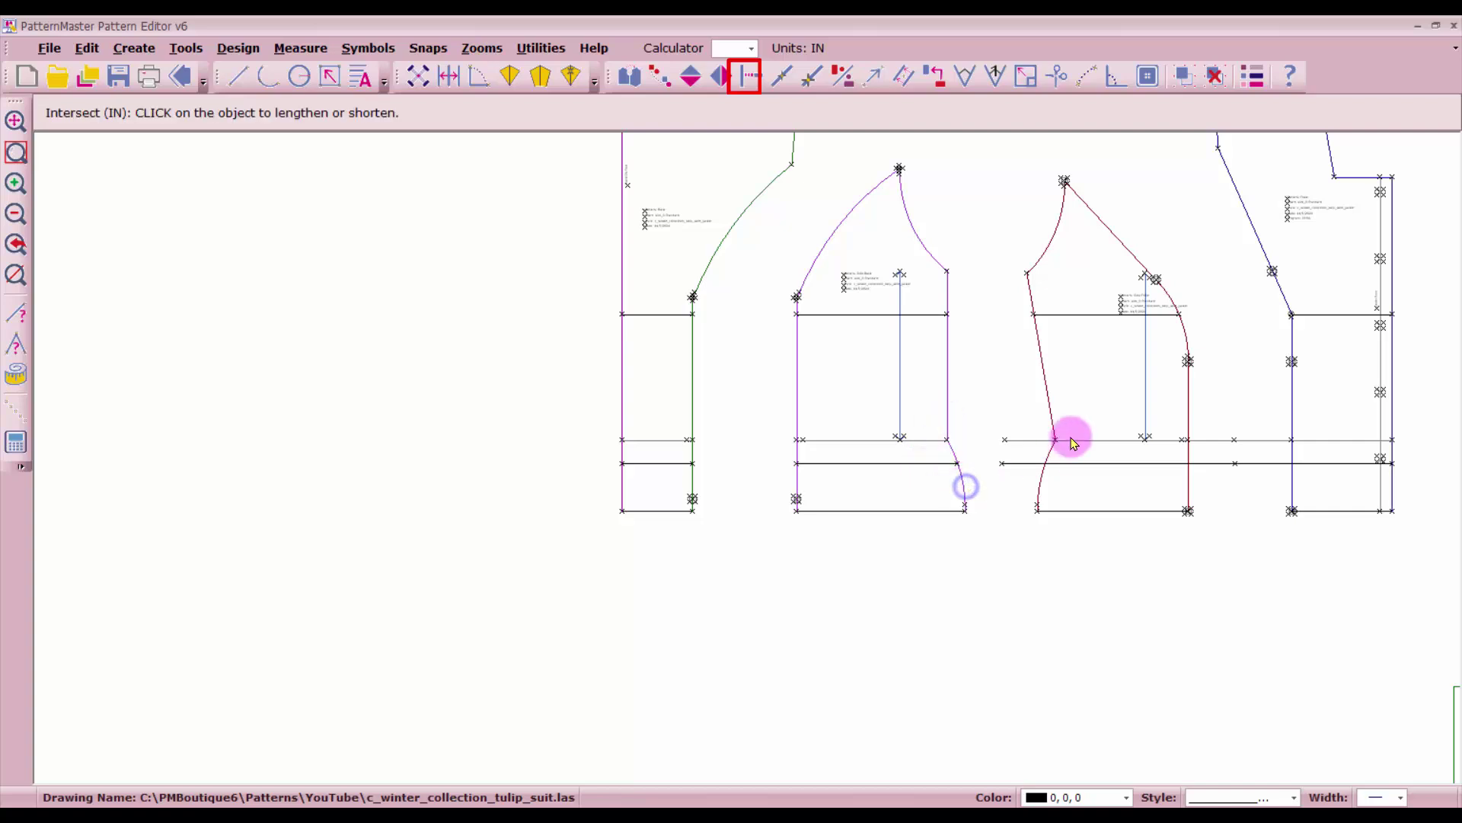
- Trim the waist line and lower balance line of the side front panel to its side seam and princess seam
{"action": "left_click", "coordinate": [1067, 435]}
{"action": "left_click", "coordinate": [1049, 453]}
{"action": "left_click", "coordinate": [1068, 463]}
{"action": "left_click", "coordinate": [1038, 483]}
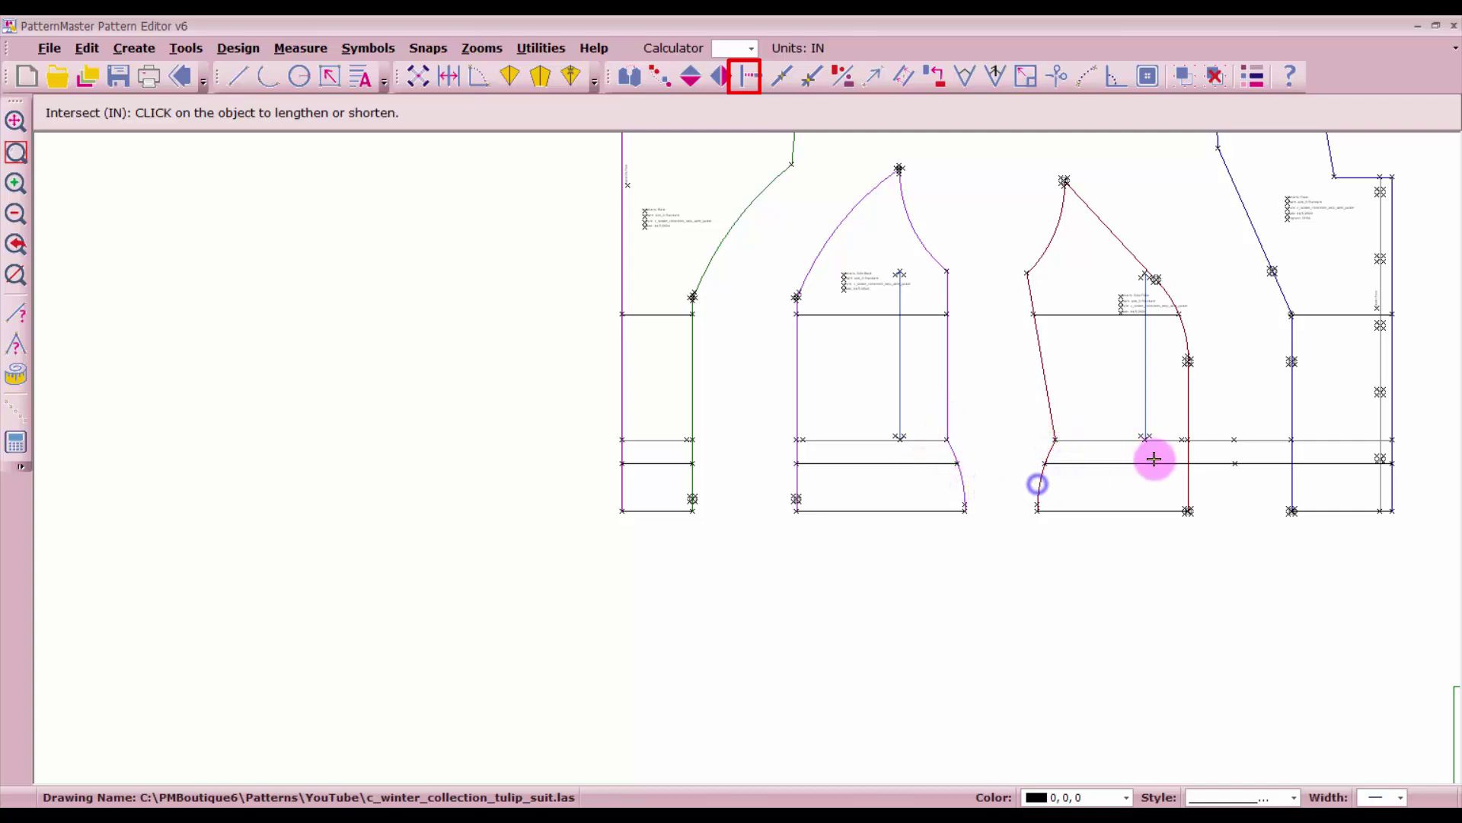
{"action": "left_click", "coordinate": [1156, 462]}
{"action": "left_click", "coordinate": [1195, 483]}
{"action": "left_click", "coordinate": [1165, 440]}
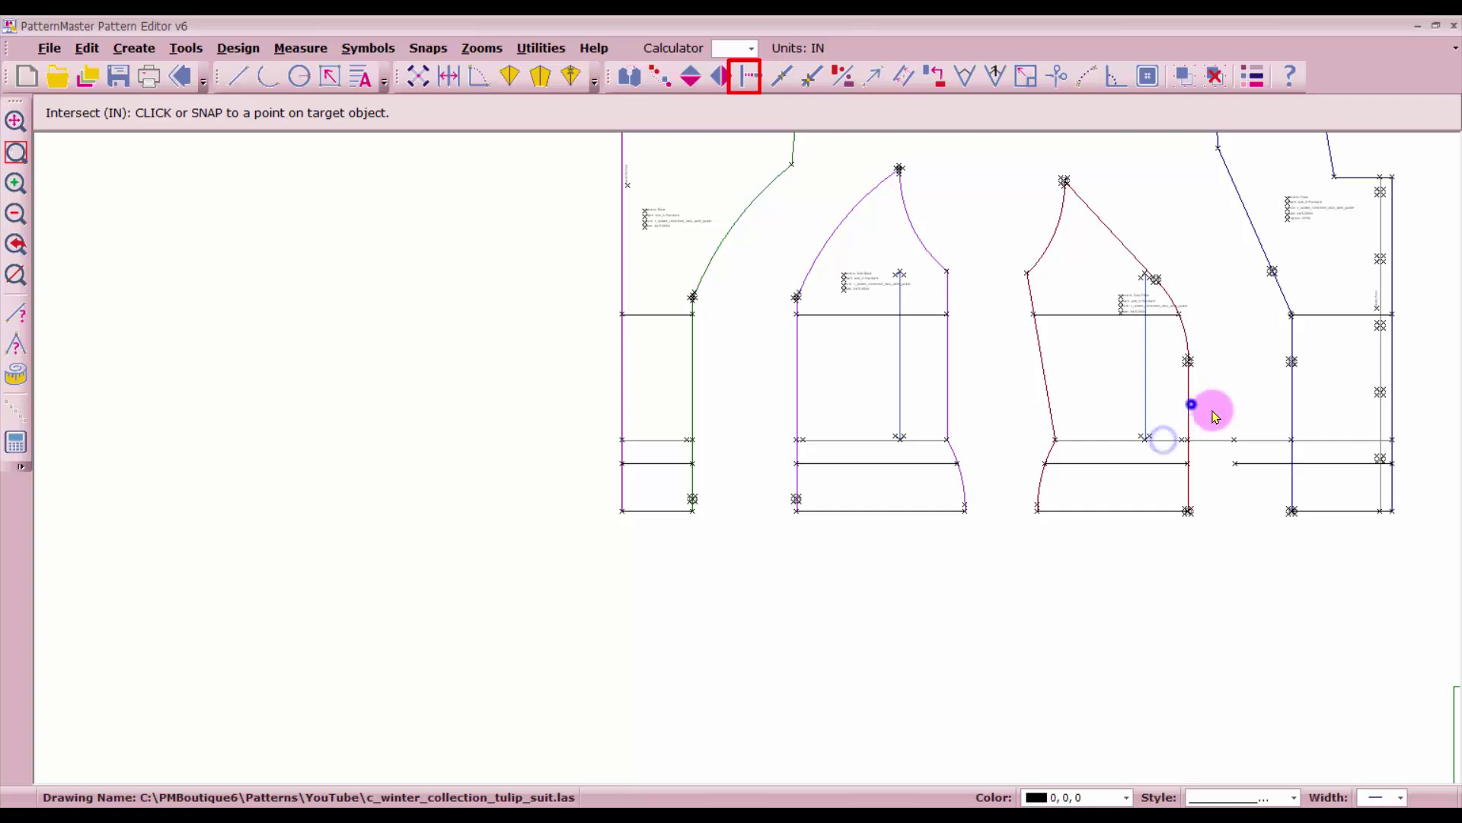
{"action": "left_click", "coordinate": [1215, 417]}
- Trim the waist line and lower balance line of the center front panel to its princess seam
{"action": "left_click", "coordinate": [1319, 440]}
{"action": "left_click", "coordinate": [1295, 387]}
{"action": "left_click", "coordinate": [1318, 463]}
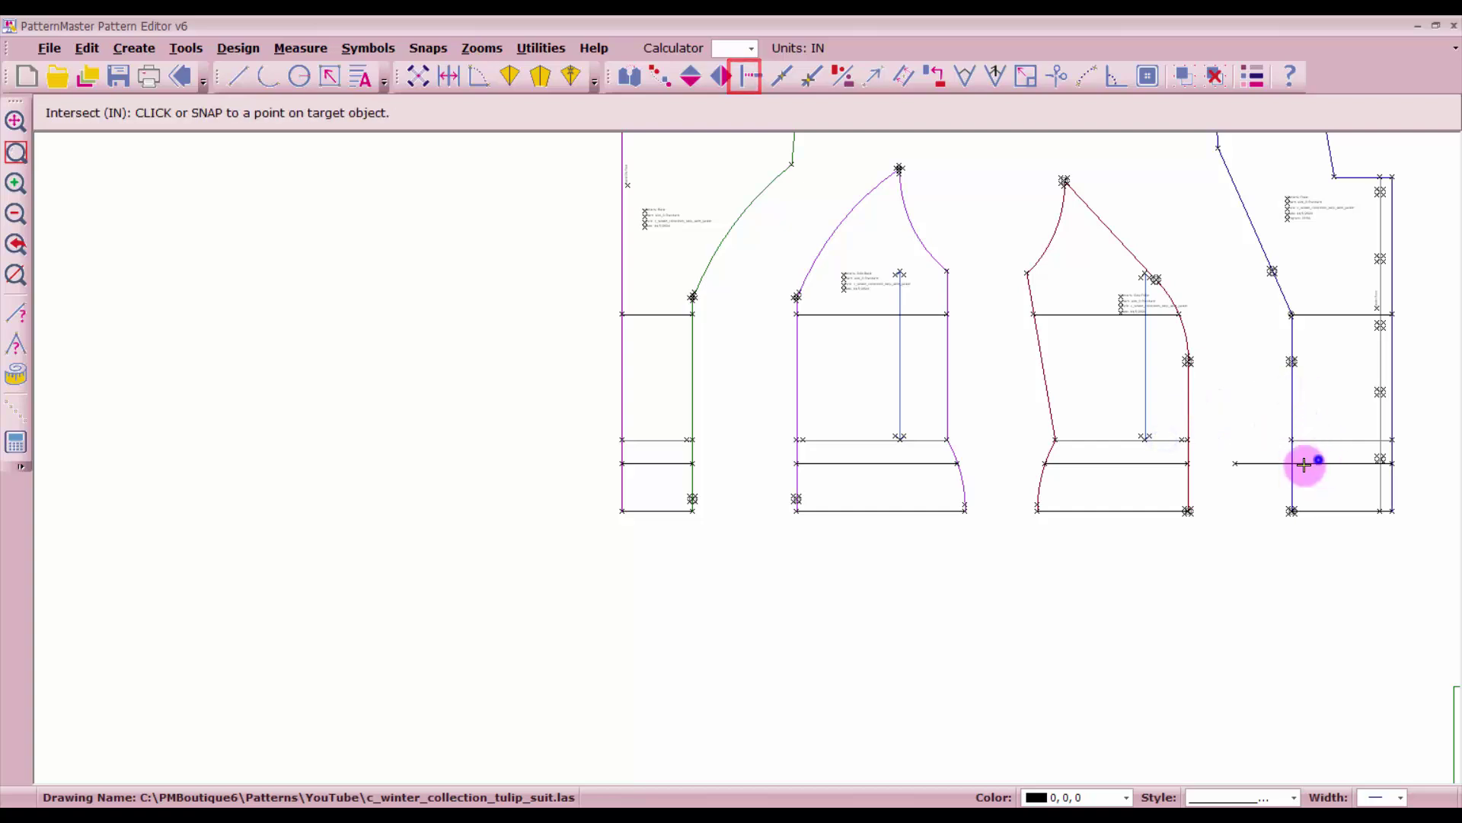
{"action": "left_click", "coordinate": [1292, 483]}
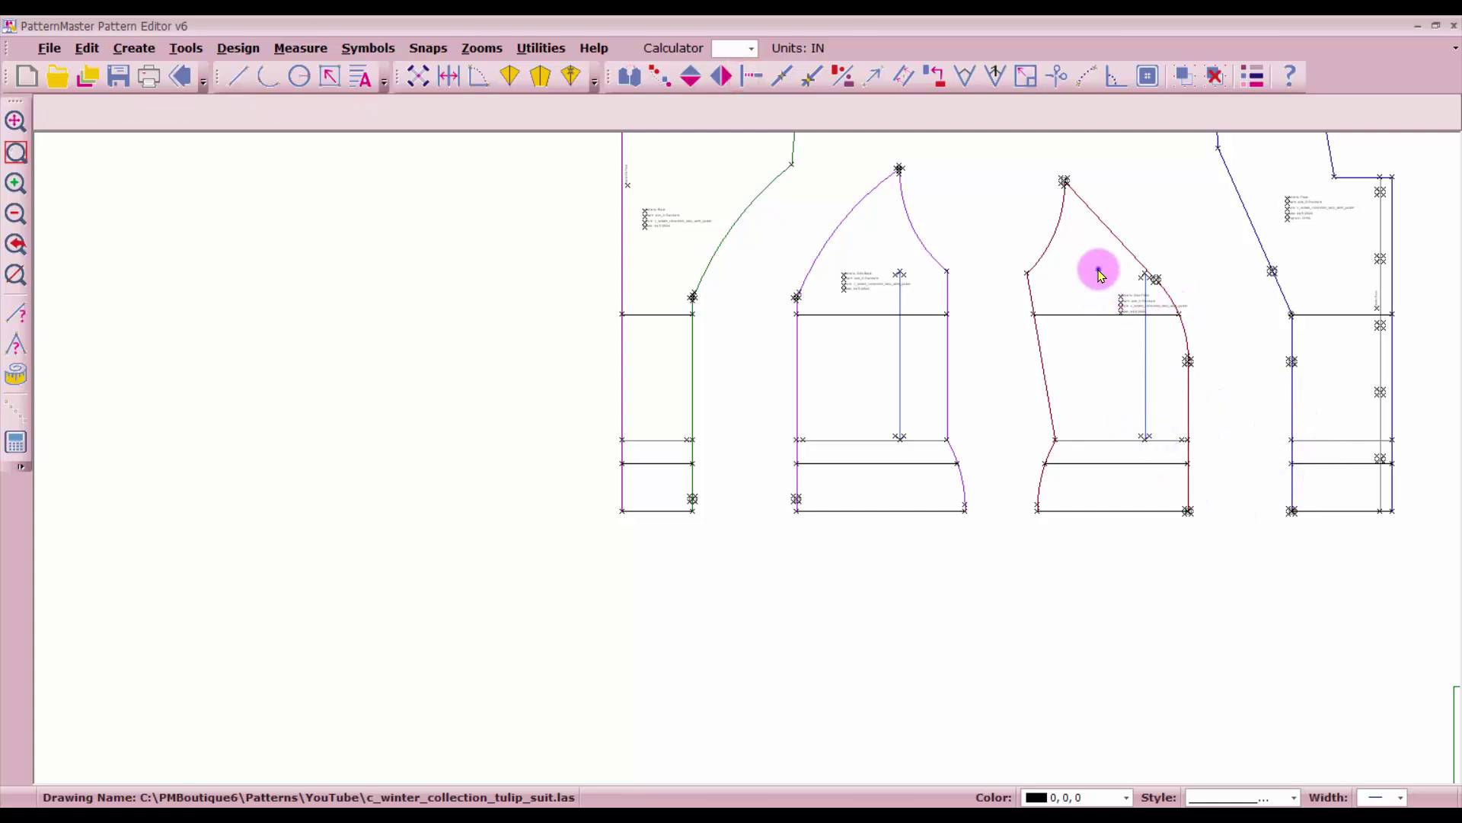
- Move the side front panel's text label up toward the armhole, clear of the upper balance line and grainline
{"action": "mouse_move", "coordinate": [1099, 274]}
{"action": "left_mouse_down"}
{"action": "mouse_move", "coordinate": [1119, 329]}
{"action": "mouse_move", "coordinate": [1082, 261]}
{"action": "left_mouse_up"}
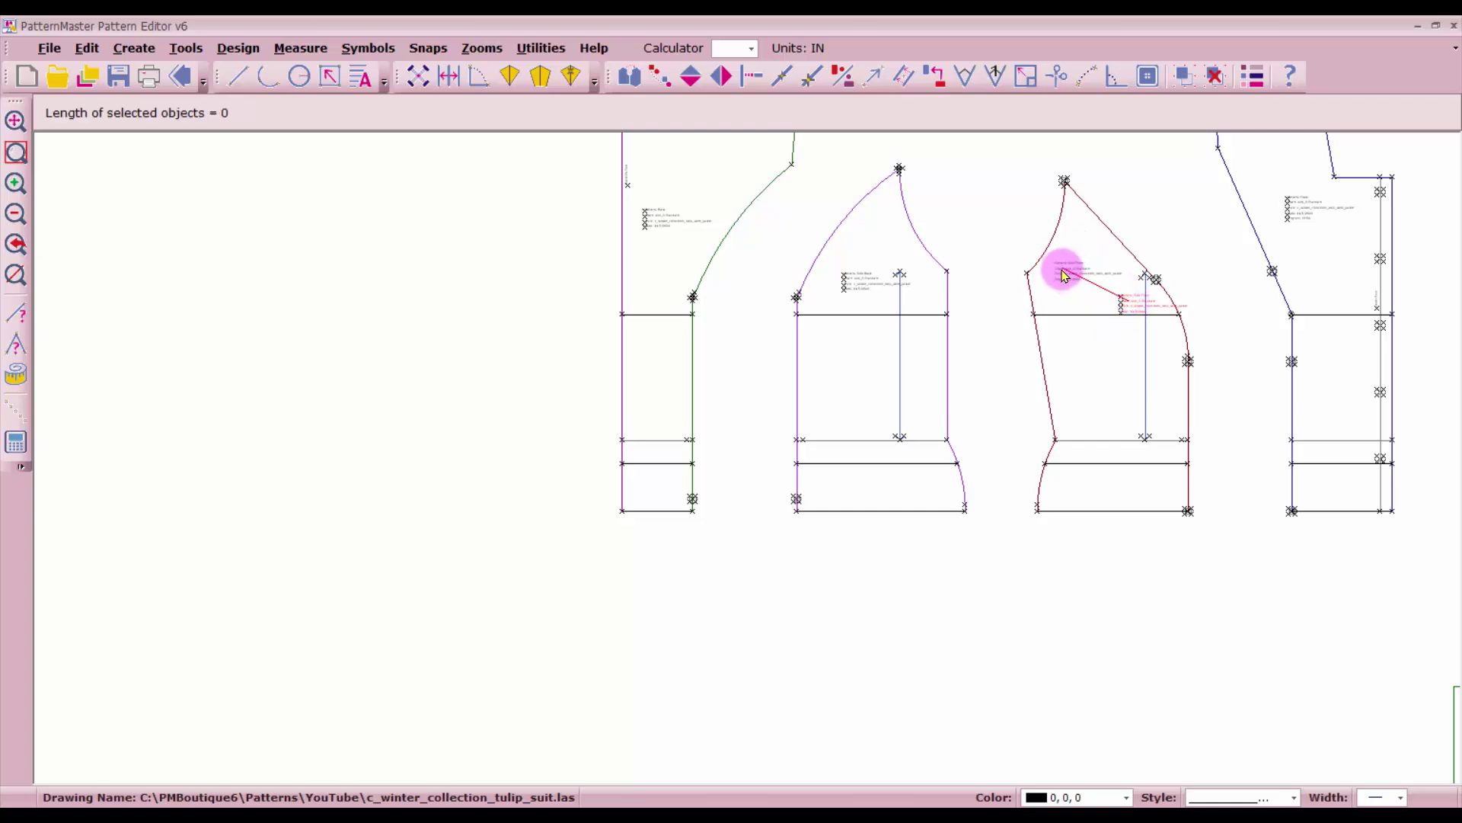
{"action": "left_click", "coordinate": [1064, 276]}
{"action": "scroll", "coordinate": [1165, 317], "scroll_direction": "up", "scroll_amount": 2}
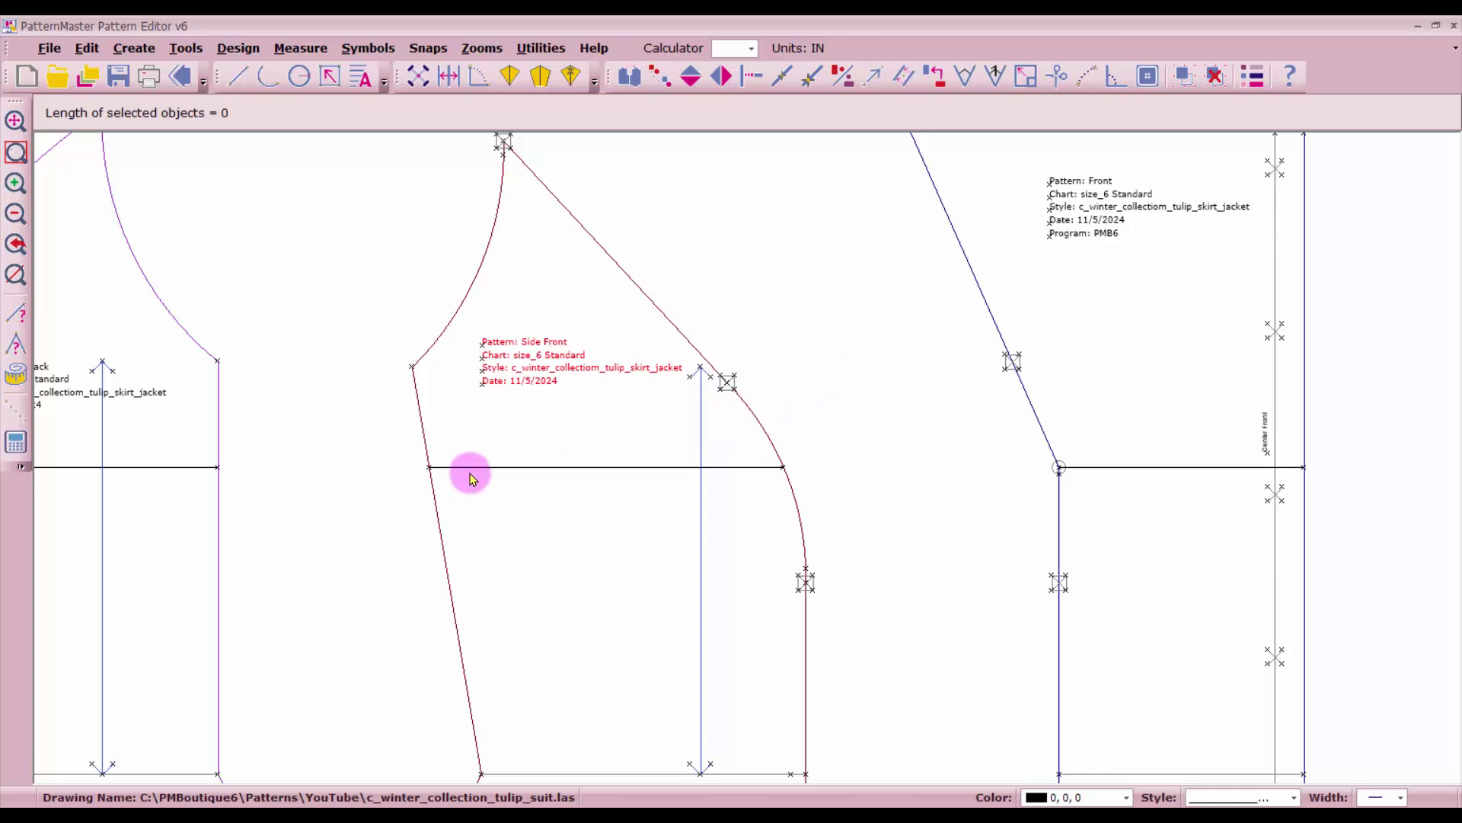
- Select the side front grainline together with its arrowheads and combine them into one symbol
{"action": "left_click", "coordinate": [679, 359]}
{"action": "left_click_drag", "start_coordinate": [720, 405], "coordinate": [721, 408]}
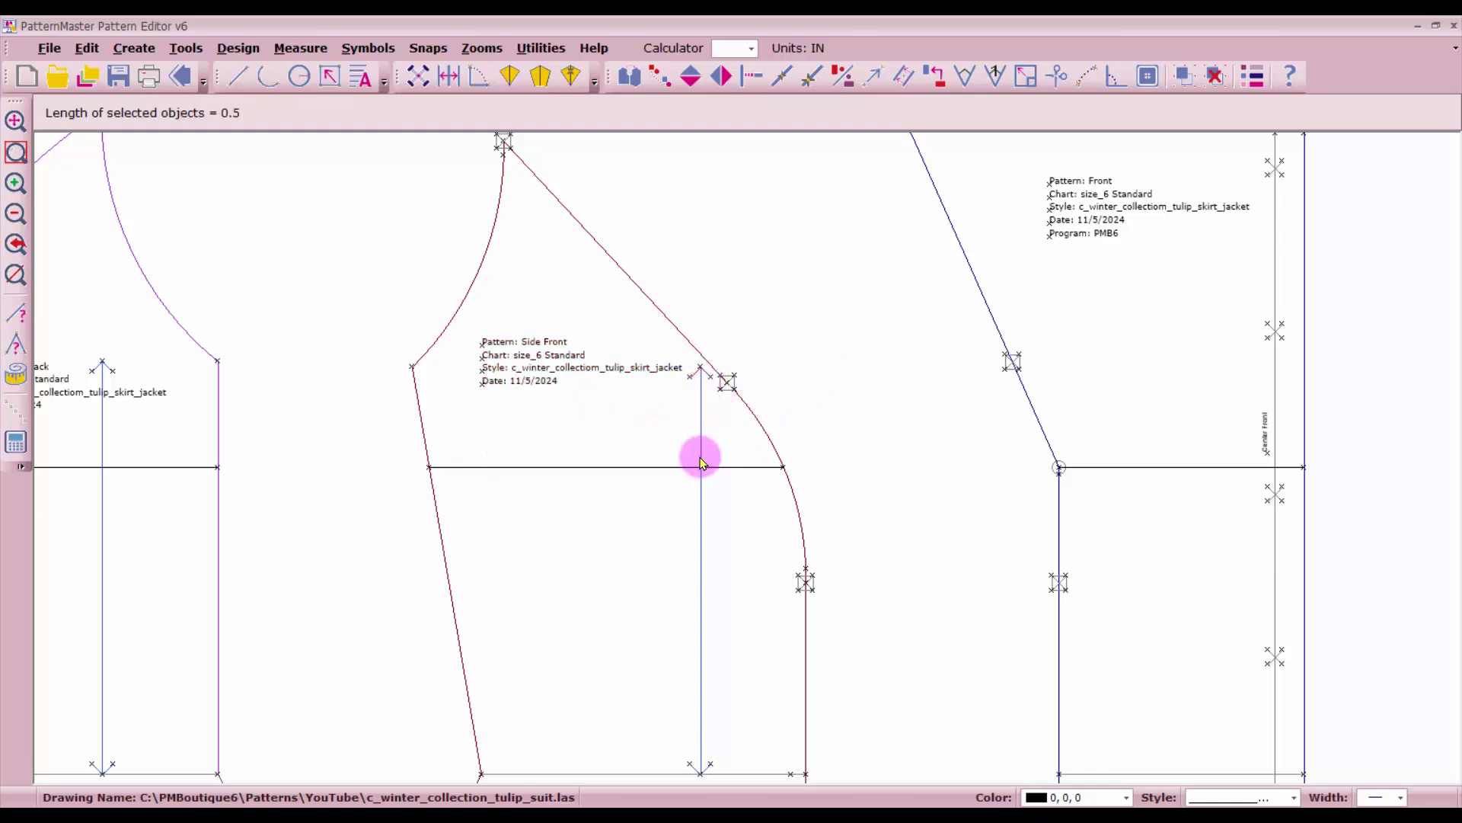
{"action": "left_click", "coordinate": [702, 467]}
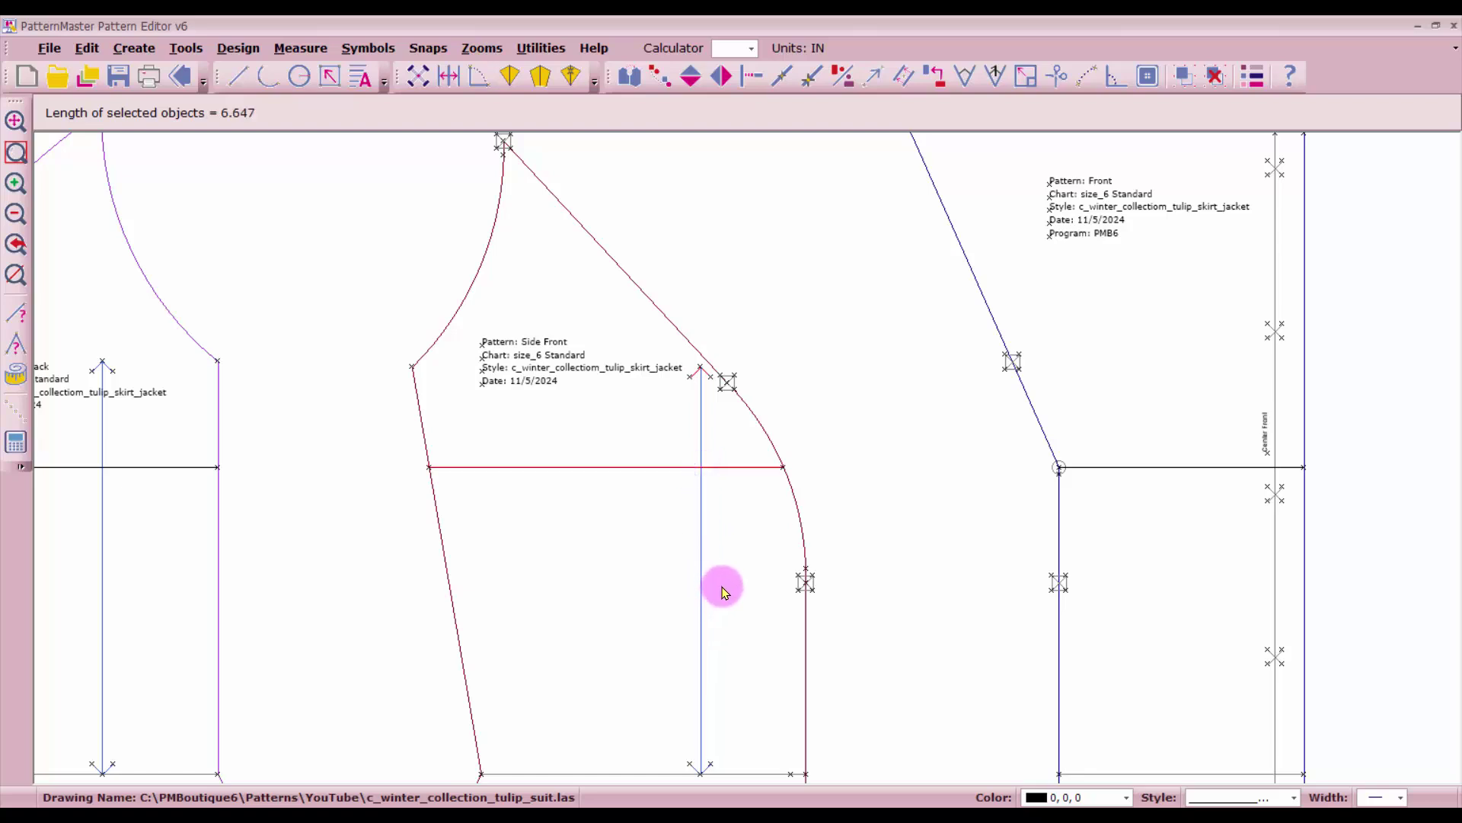
{"action": "left_click", "coordinate": [732, 467]}
{"action": "left_click", "coordinate": [699, 428]}
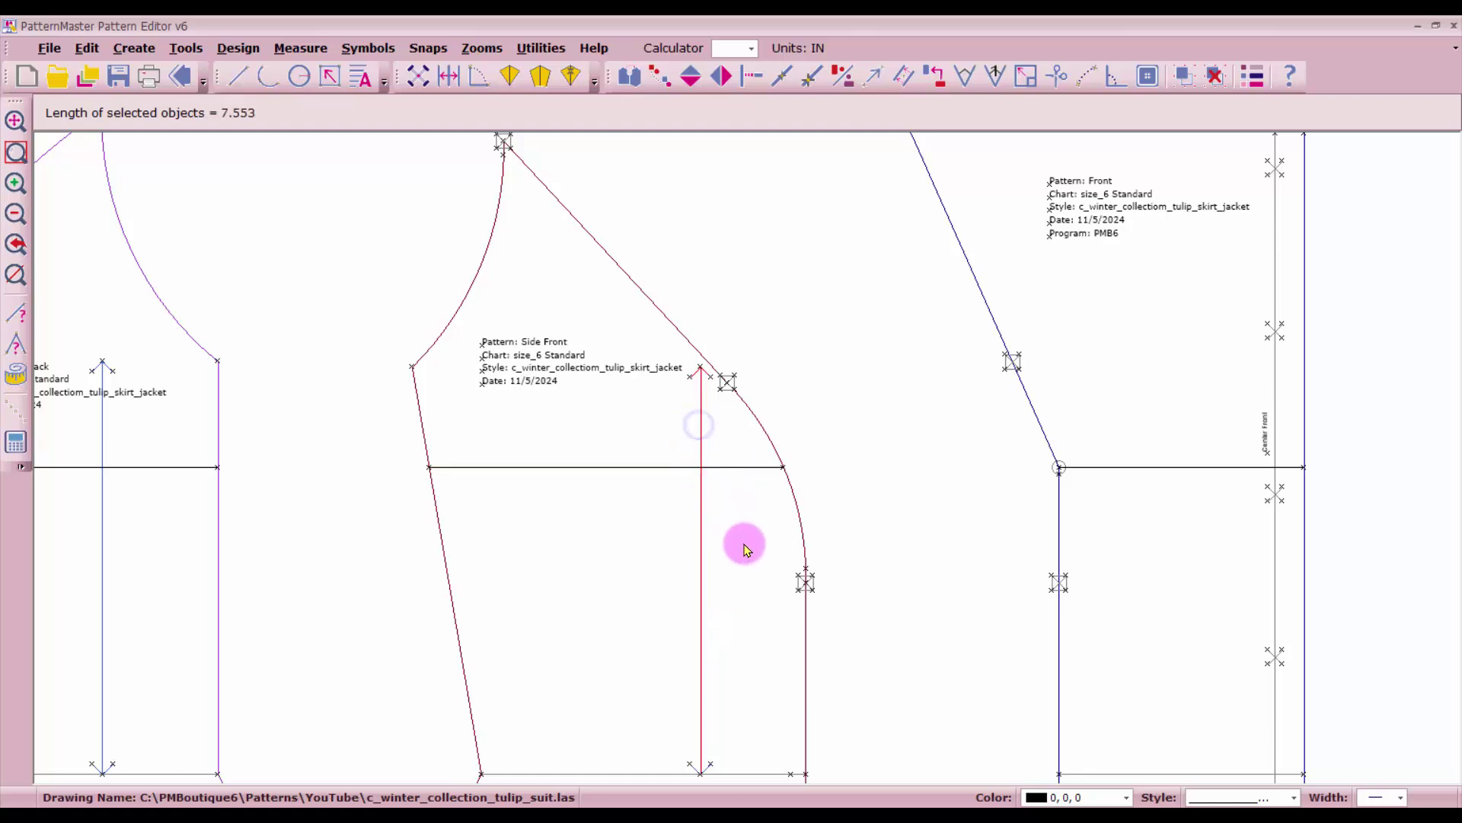
{"action": "scroll", "coordinate": [744, 467], "scroll_direction": "down", "scroll_amount": 2}
{"action": "left_click_drag", "start_coordinate": [702, 561], "coordinate": [731, 605]}
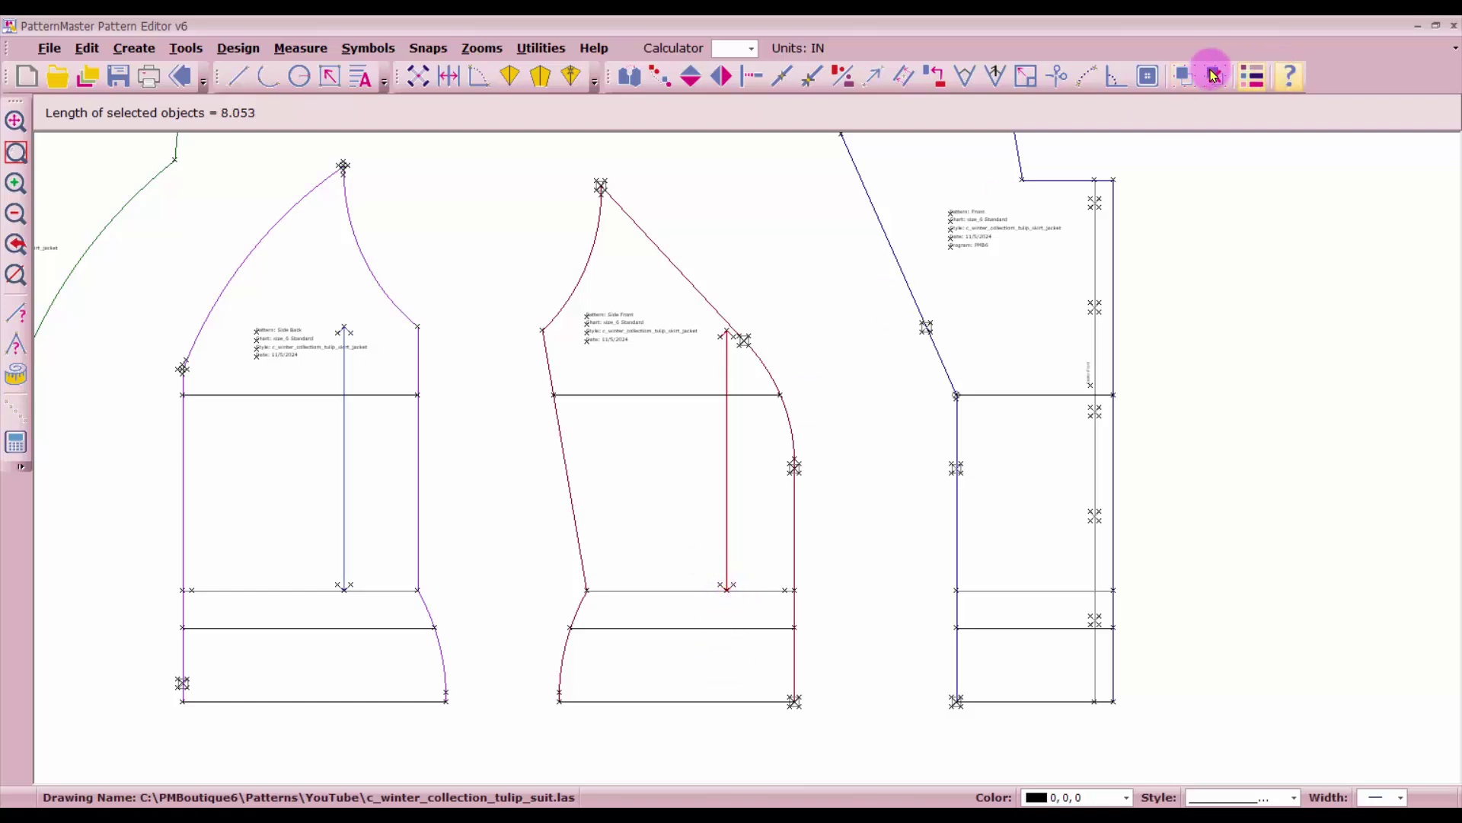
{"action": "left_click", "coordinate": [1185, 78]}
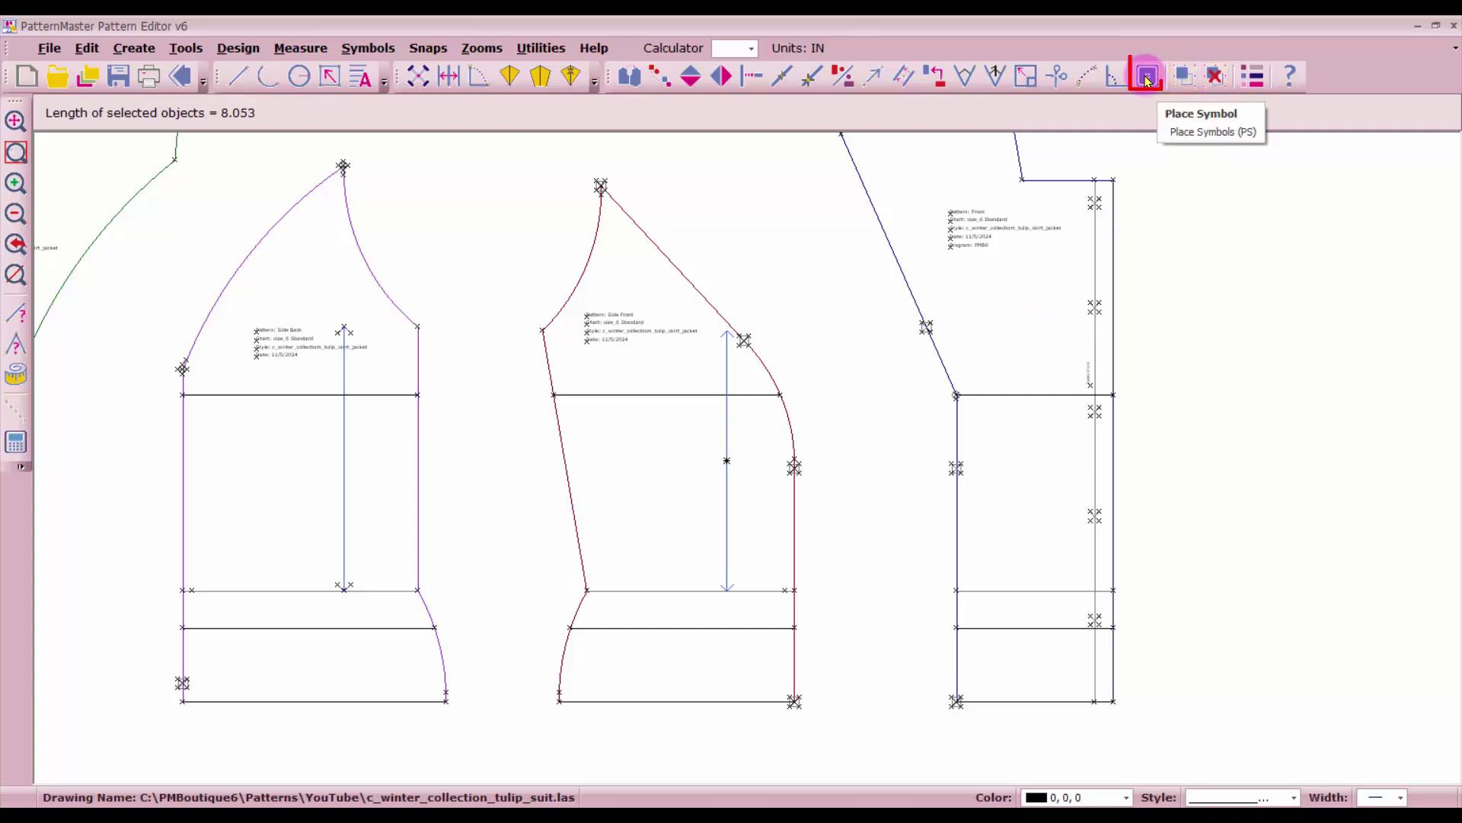
- Place a vertical Two-way Grain symbol with a length of 15 on the center front panel
{"action": "left_click", "coordinate": [1148, 80]}
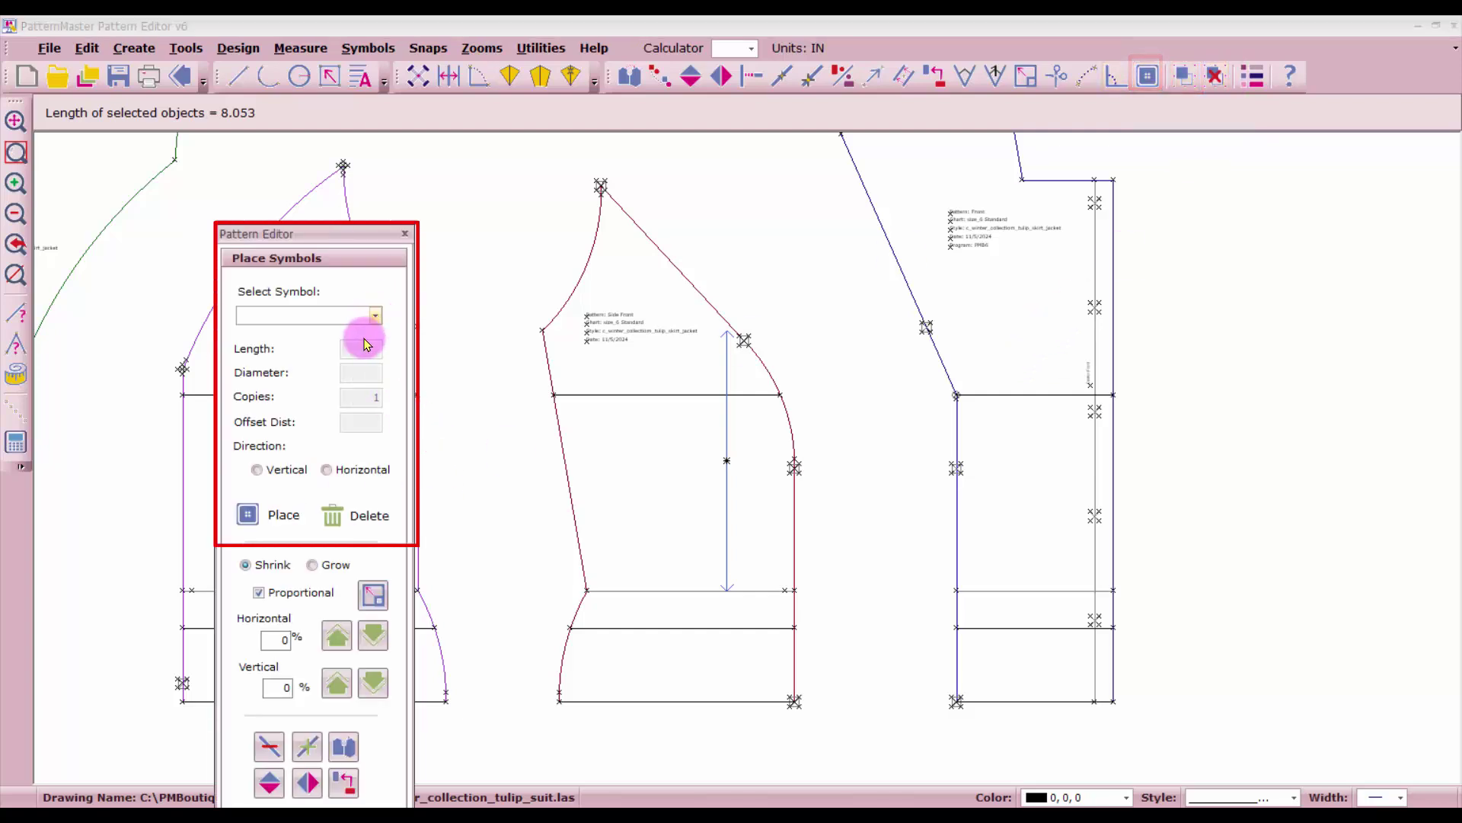
{"action": "left_click", "coordinate": [335, 315]}
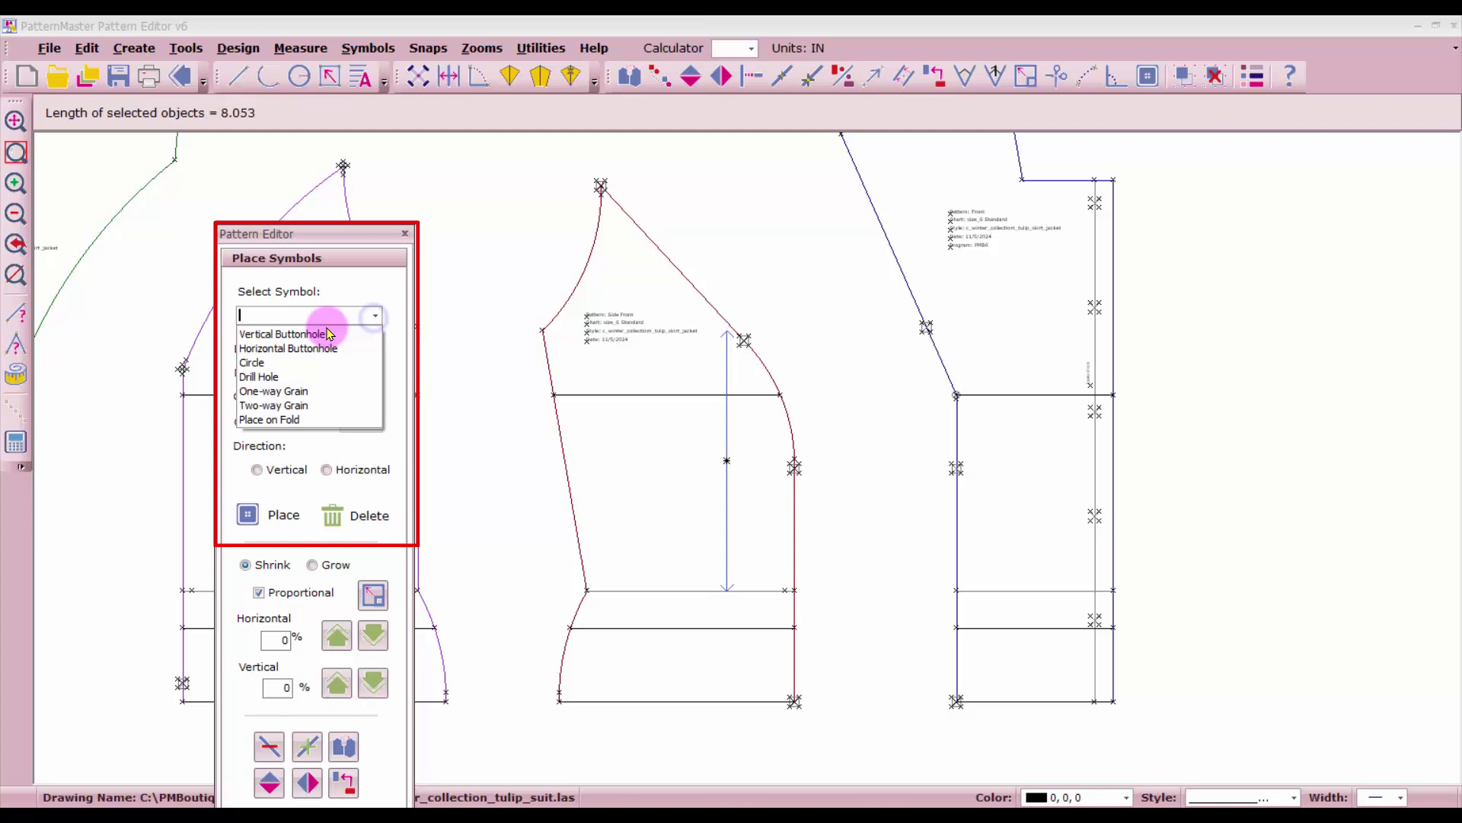
{"action": "left_click", "coordinate": [286, 406]}
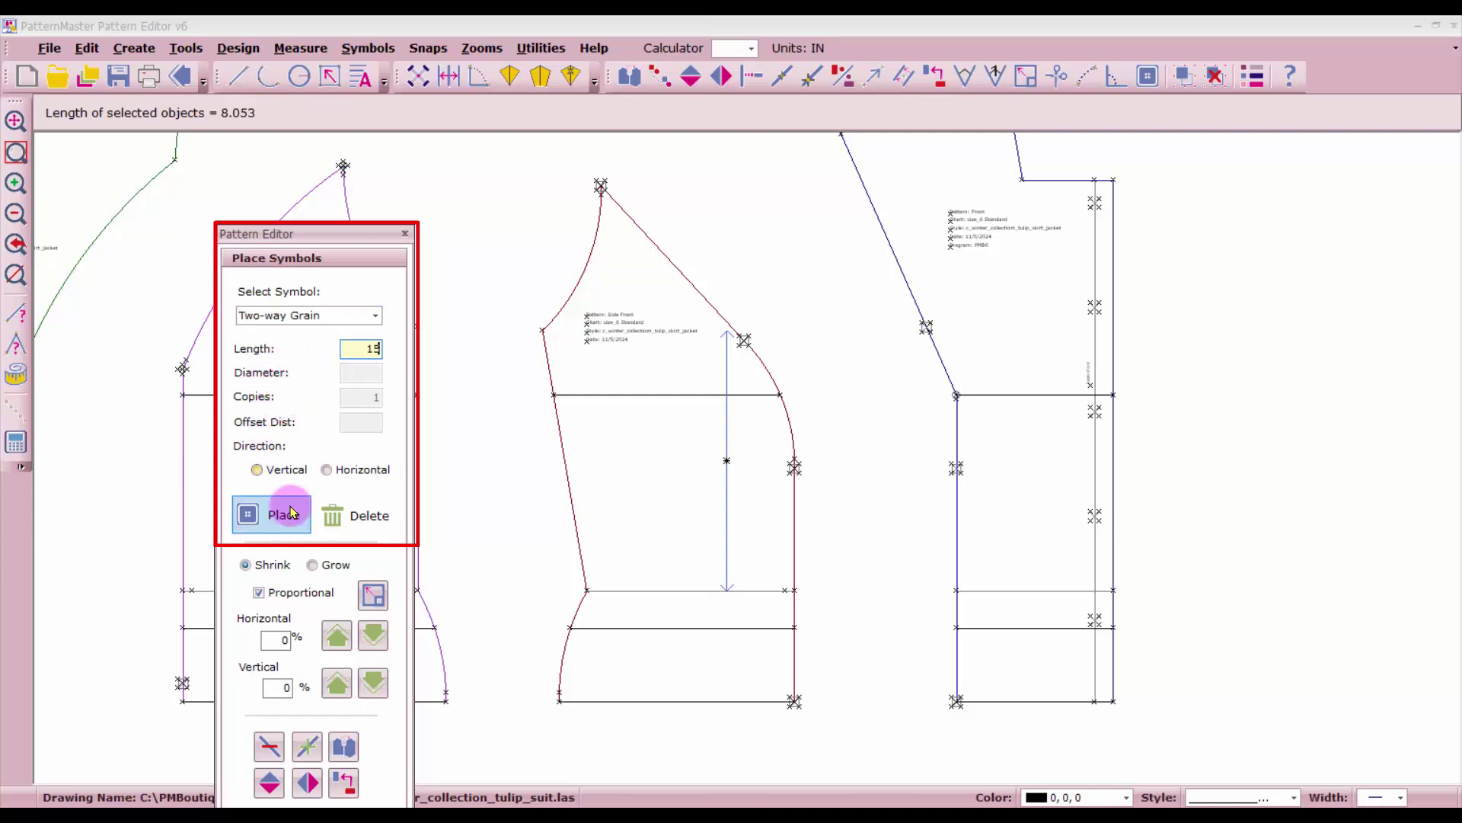
{"action": "left_click", "coordinate": [275, 470]}
{"action": "left_click", "coordinate": [282, 516]}
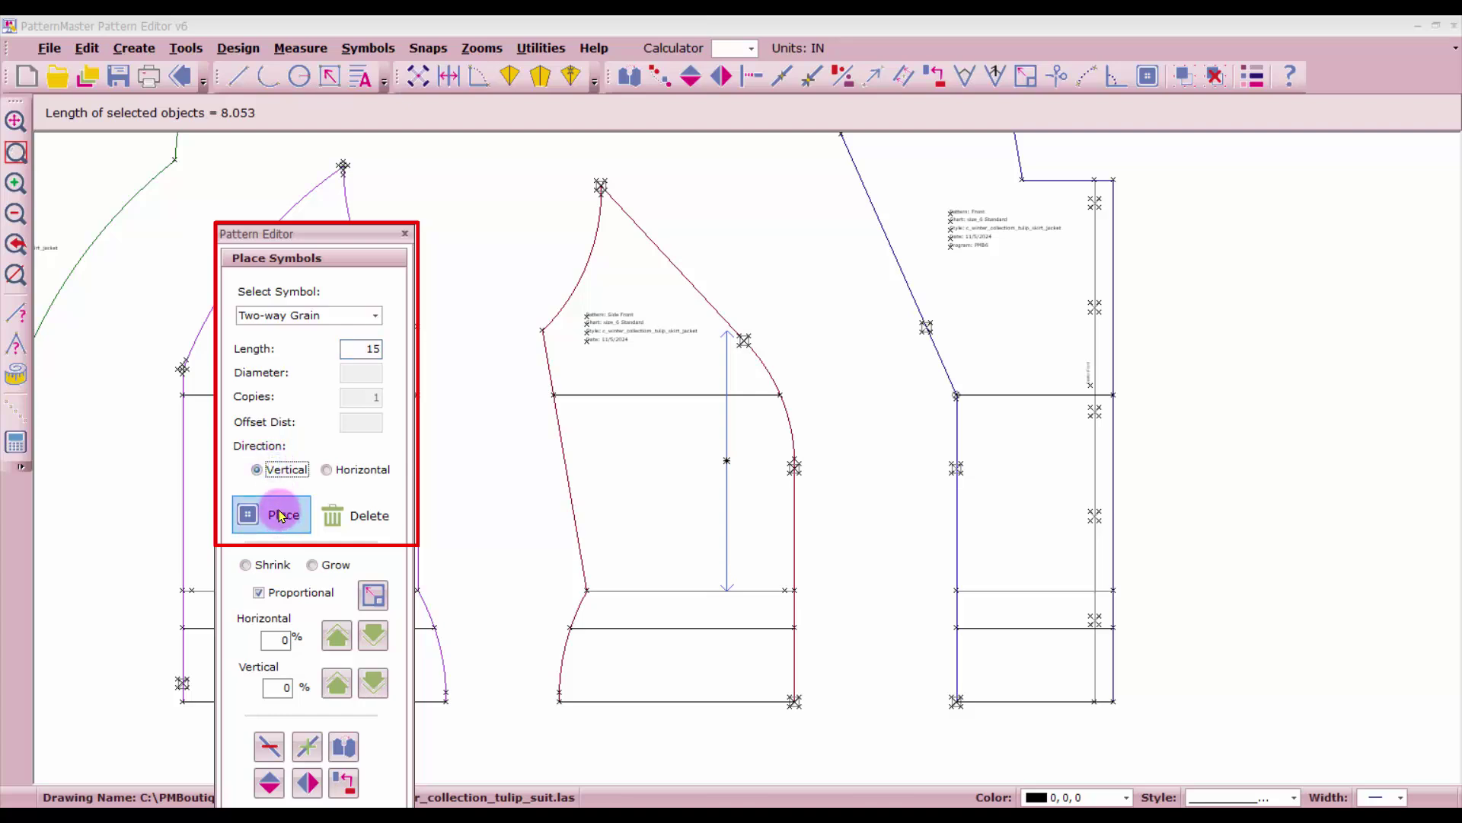
{"action": "left_click", "coordinate": [1042, 243]}
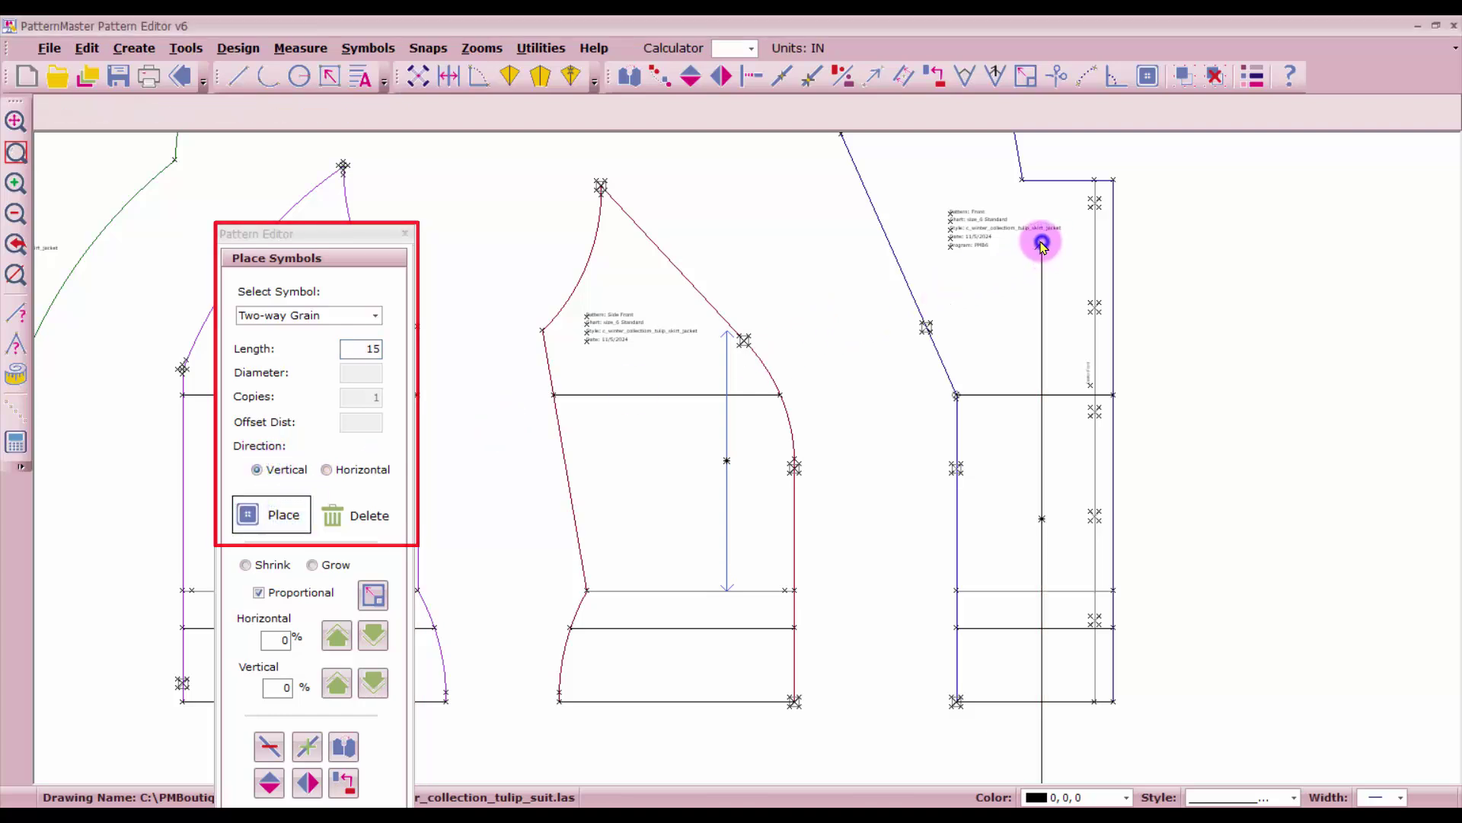
- Shrink the center front grainline proportionally by 50% and move it up within the panel
{"action": "left_click", "coordinate": [1026, 75]}
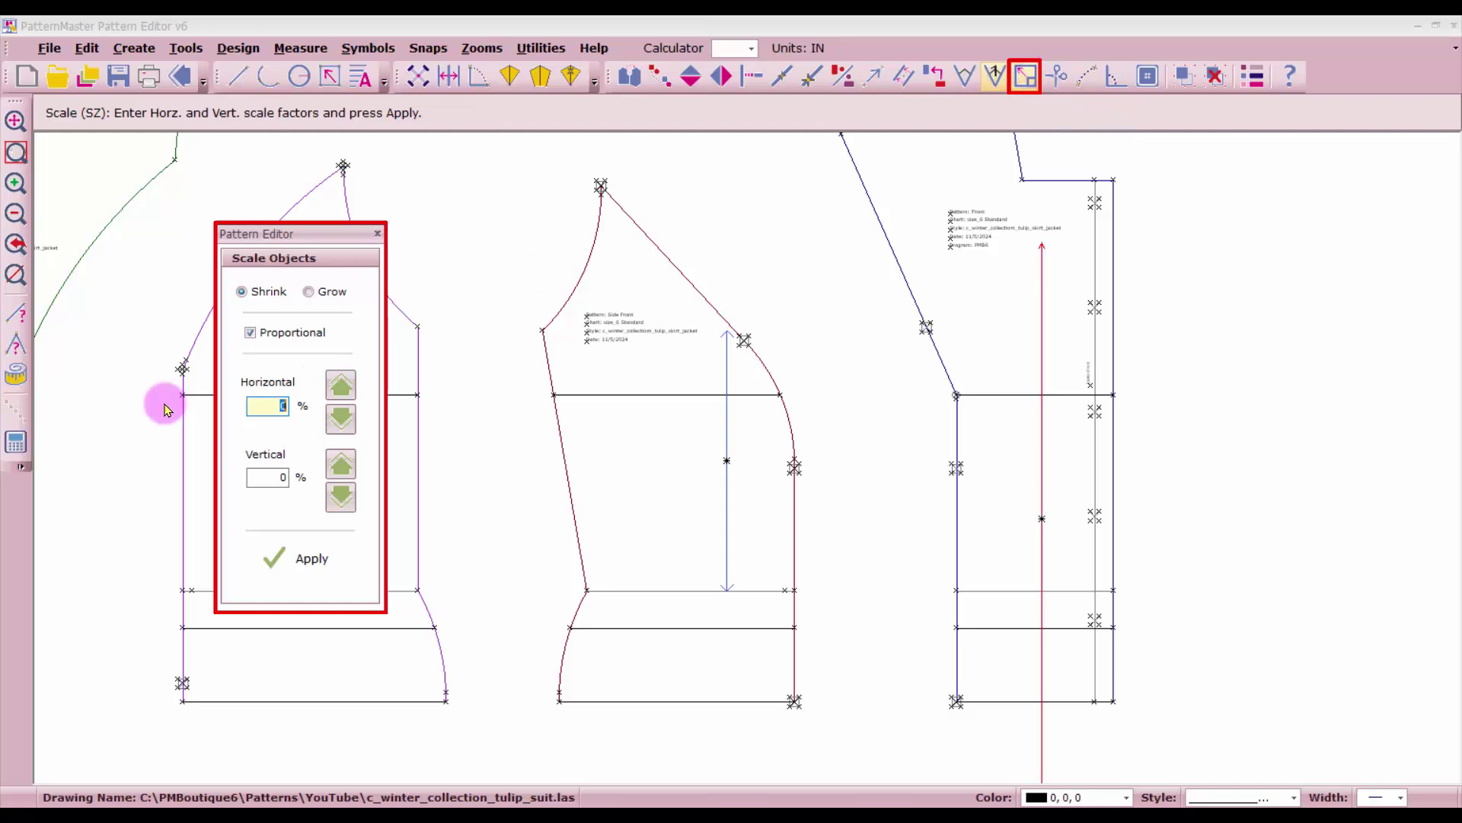
{"action": "left_click", "coordinate": [265, 408]}
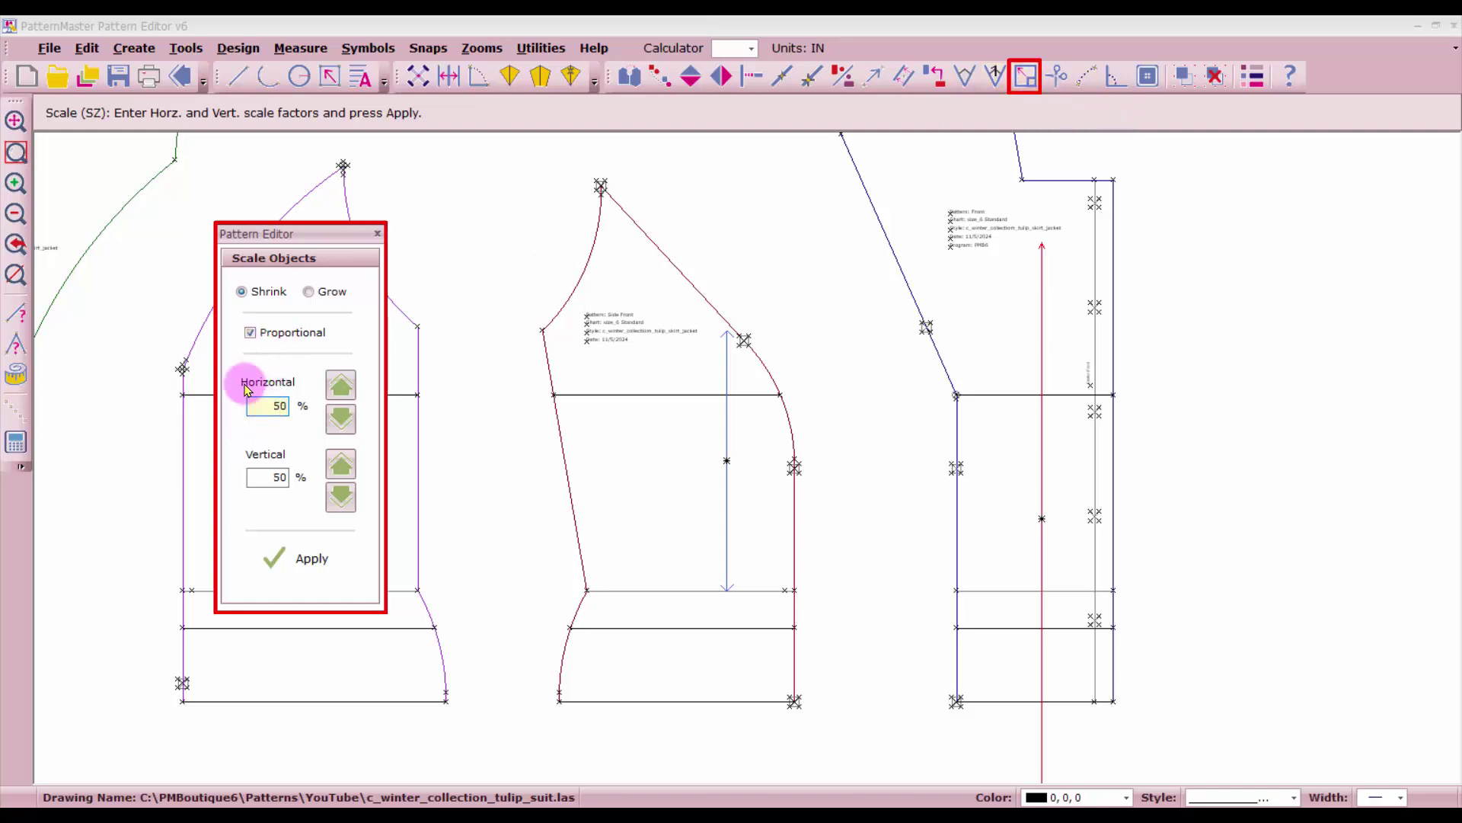
{"action": "left_click", "coordinate": [308, 556]}
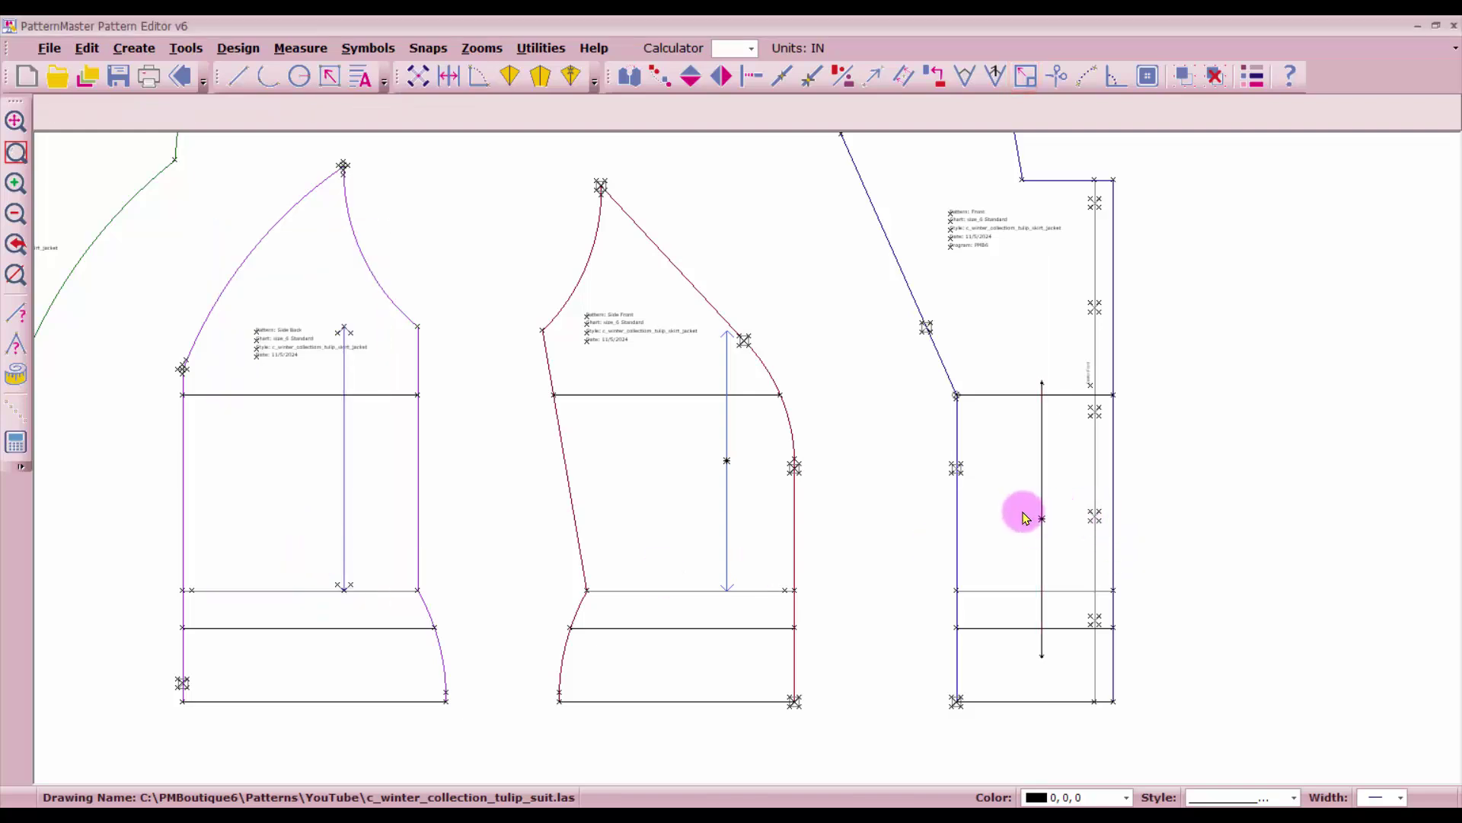
{"action": "left_click", "coordinate": [1042, 493]}
{"action": "left_click_drag", "start_coordinate": [1041, 516], "coordinate": [1038, 400]}
- Grow the center front grainline proportionally by 25% and move it slightly down, below the text label
{"action": "left_click", "coordinate": [1027, 82]}
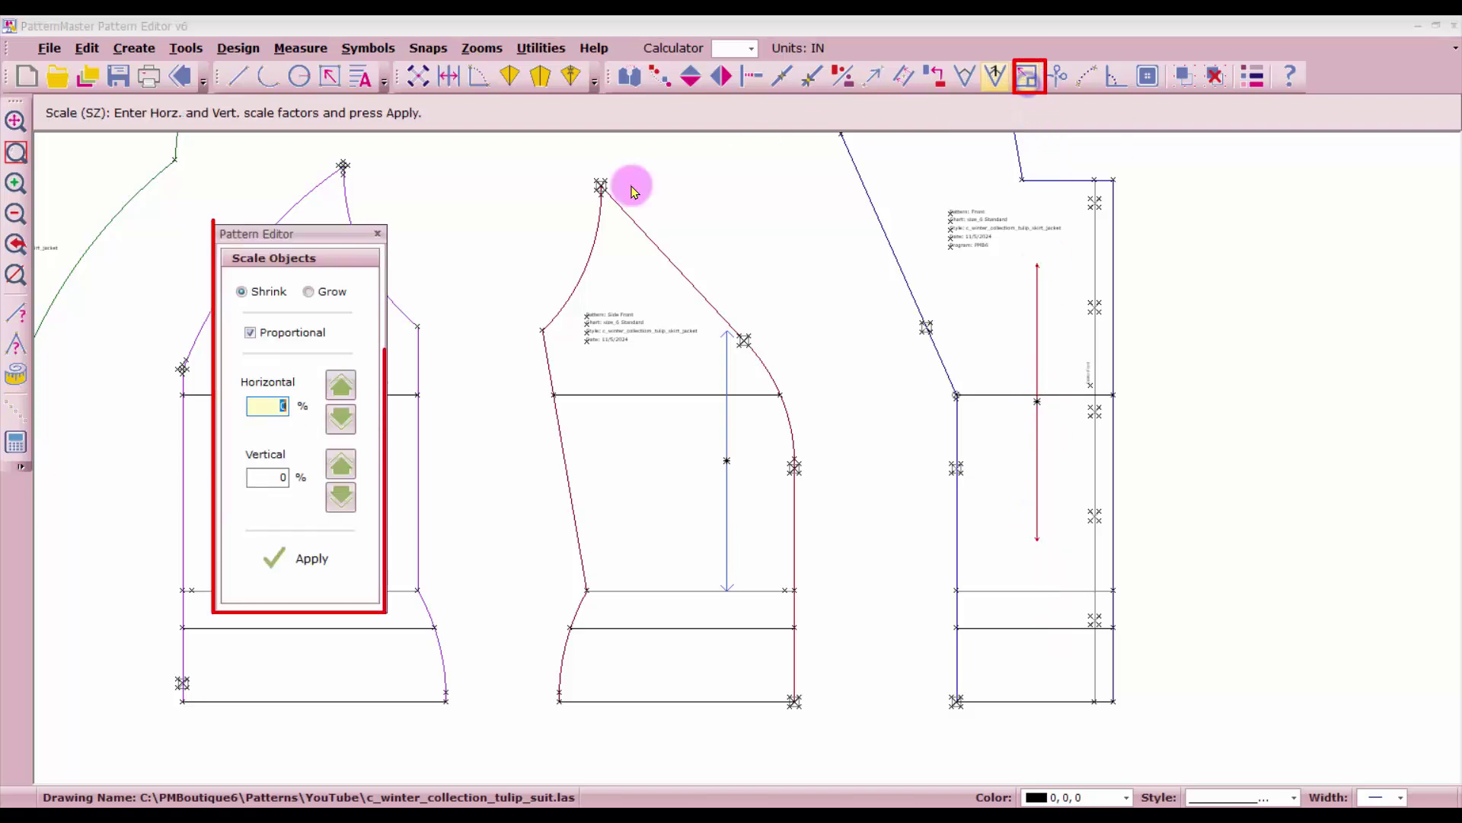
{"action": "left_click", "coordinate": [271, 400]}
{"action": "left_click", "coordinate": [312, 292]}
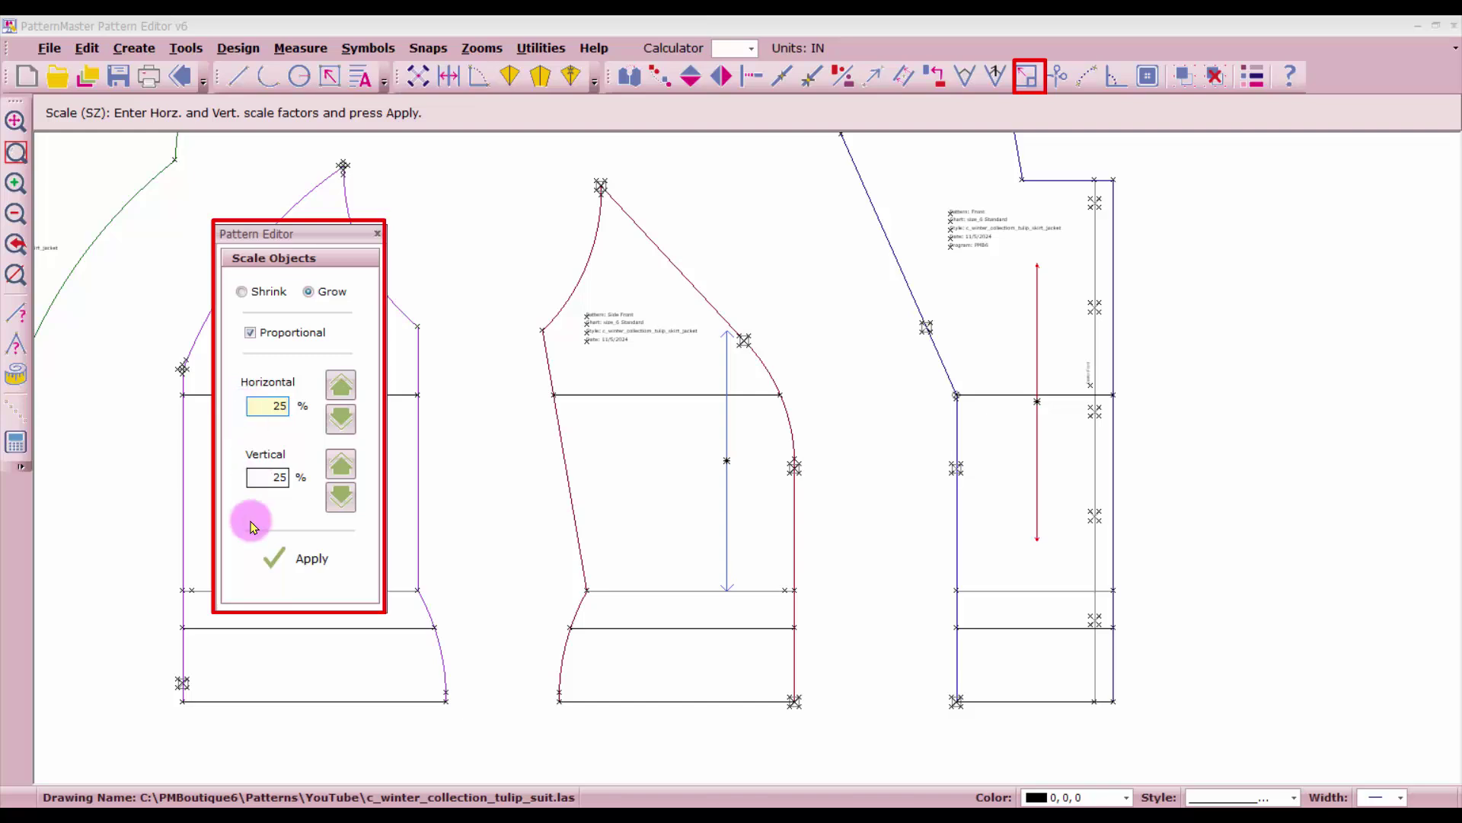
{"action": "left_click", "coordinate": [316, 556]}
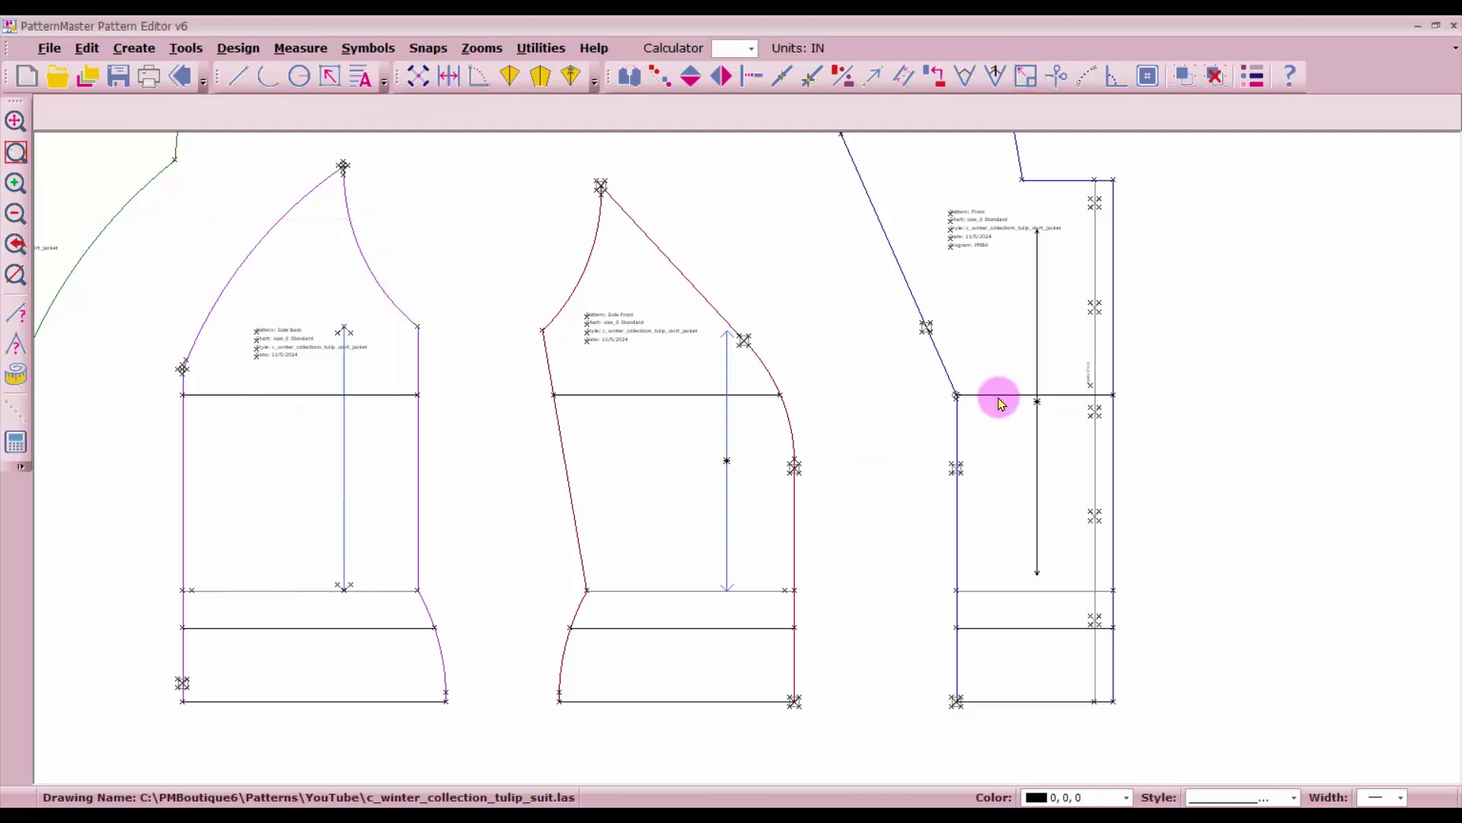
{"action": "left_click", "coordinate": [1036, 348]}
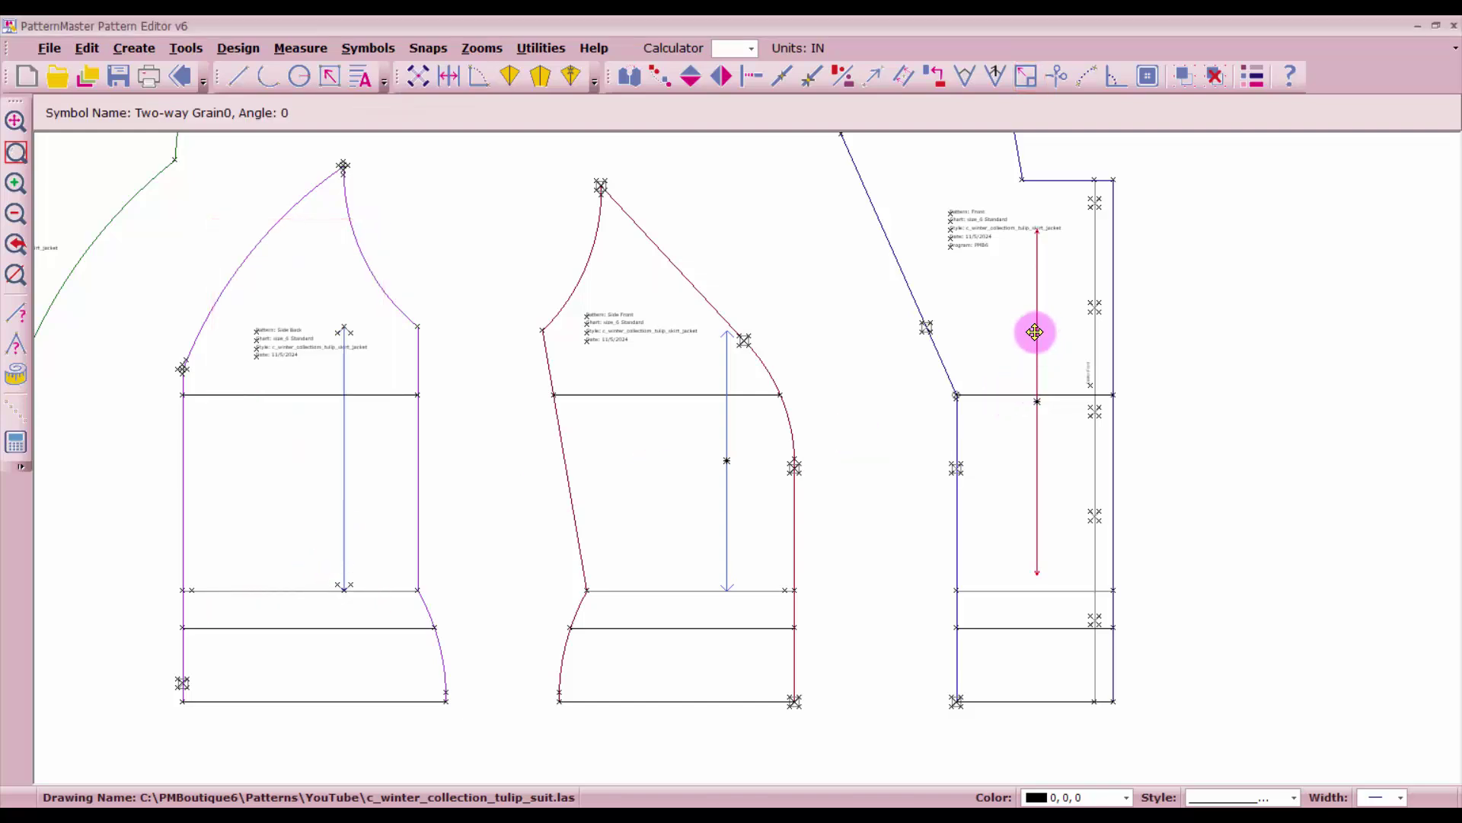
{"action": "left_click_drag", "start_coordinate": [1035, 332], "coordinate": [1038, 374]}
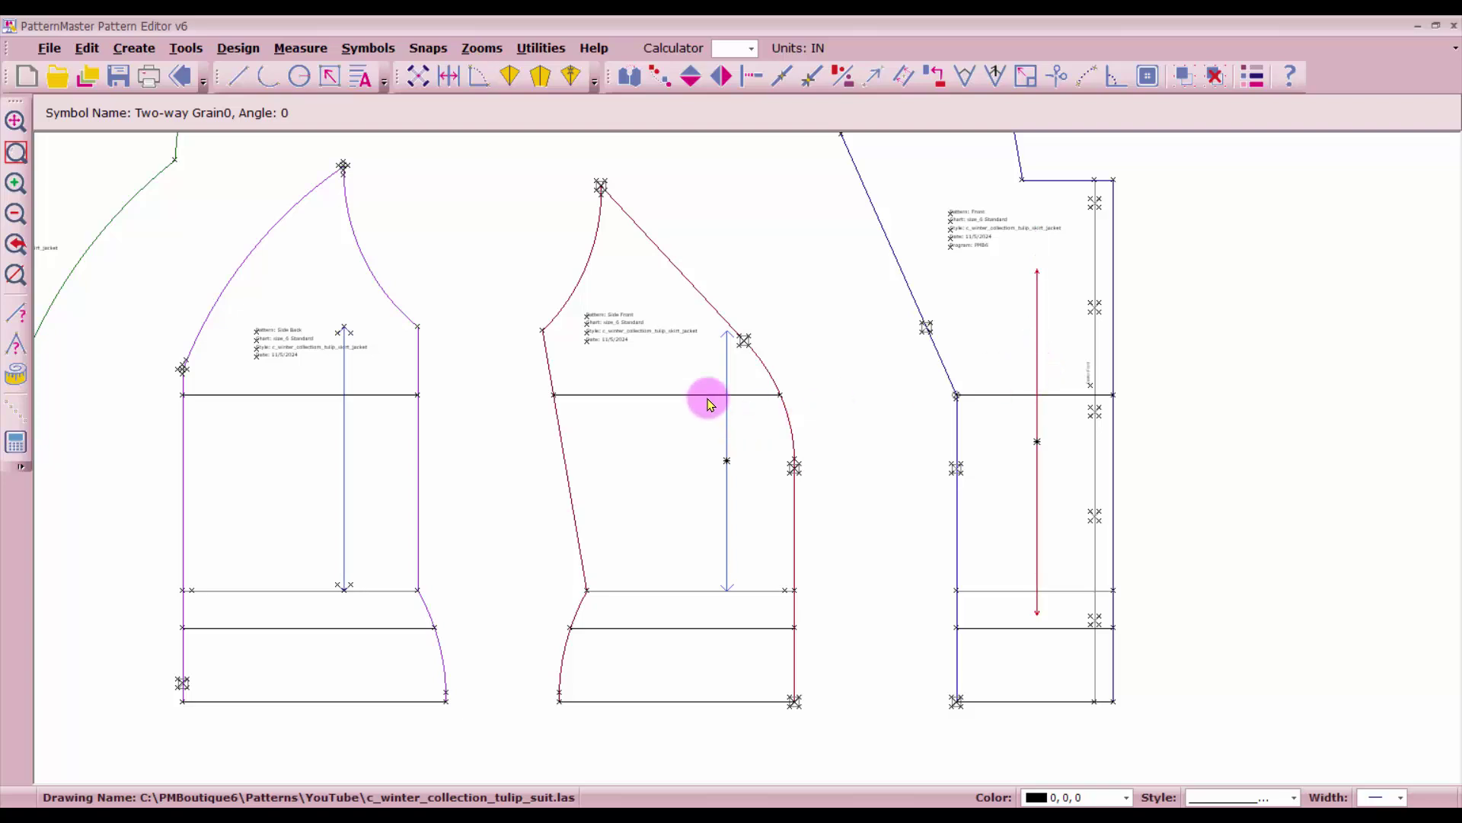
- Move the side front grainline symbol toward the middle of its panel
{"action": "left_click", "coordinate": [730, 434]}
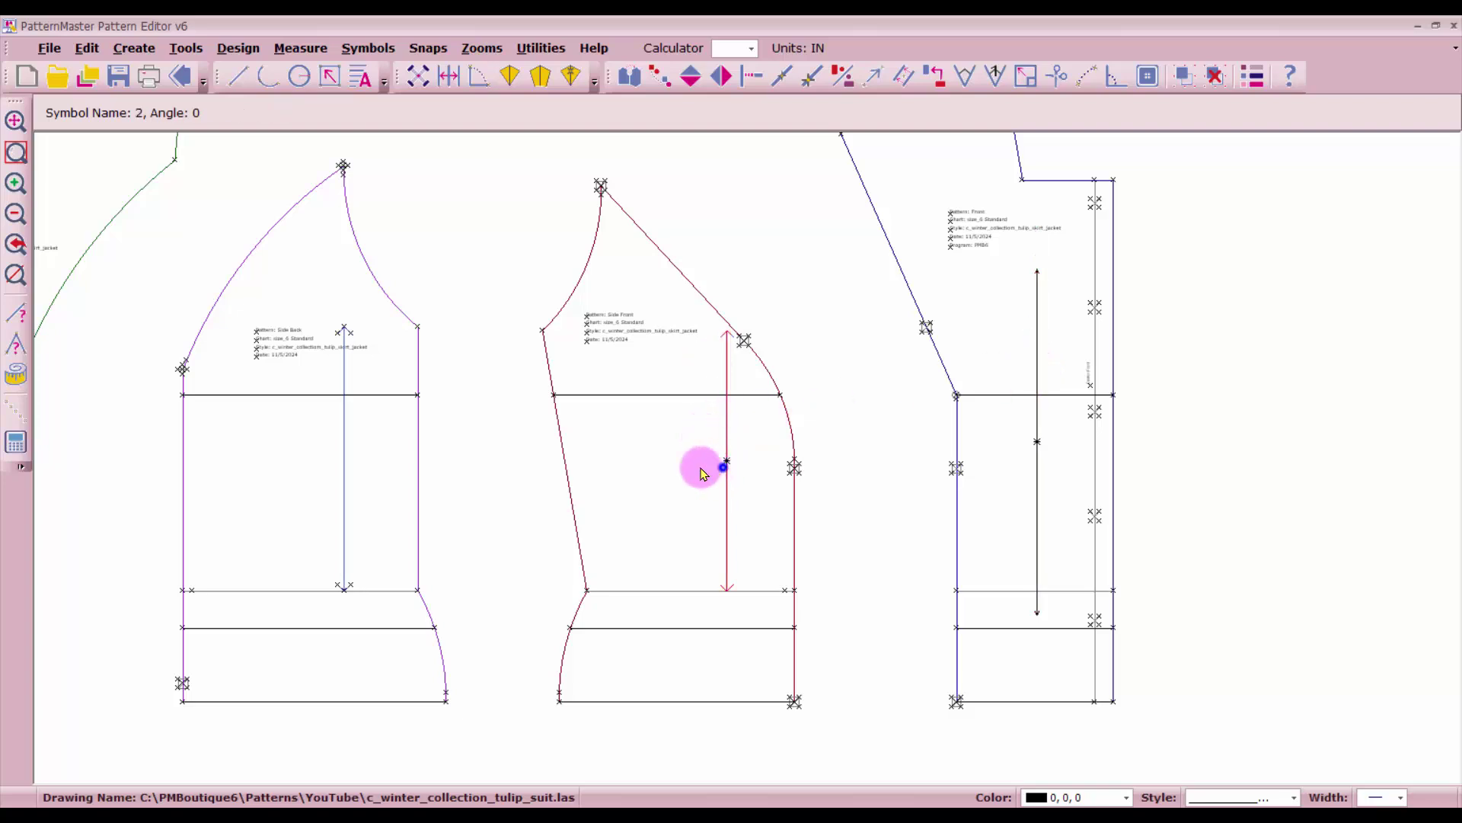
{"action": "left_click_drag", "start_coordinate": [702, 469], "coordinate": [663, 477]}
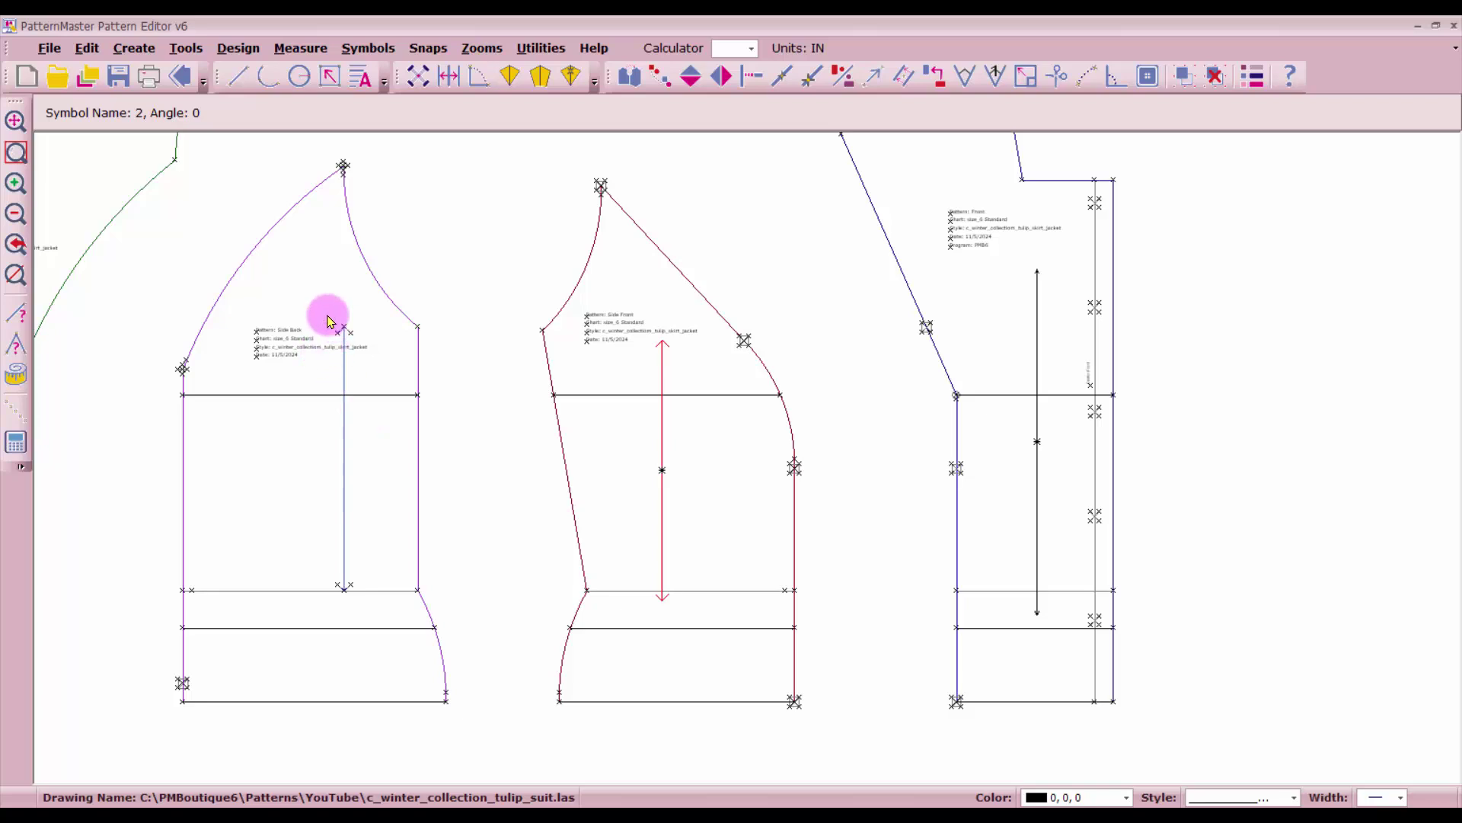
- Combine the side back grainline and its arrowheads into one symbol
{"action": "left_click_drag", "start_coordinate": [326, 315], "coordinate": [348, 600]}
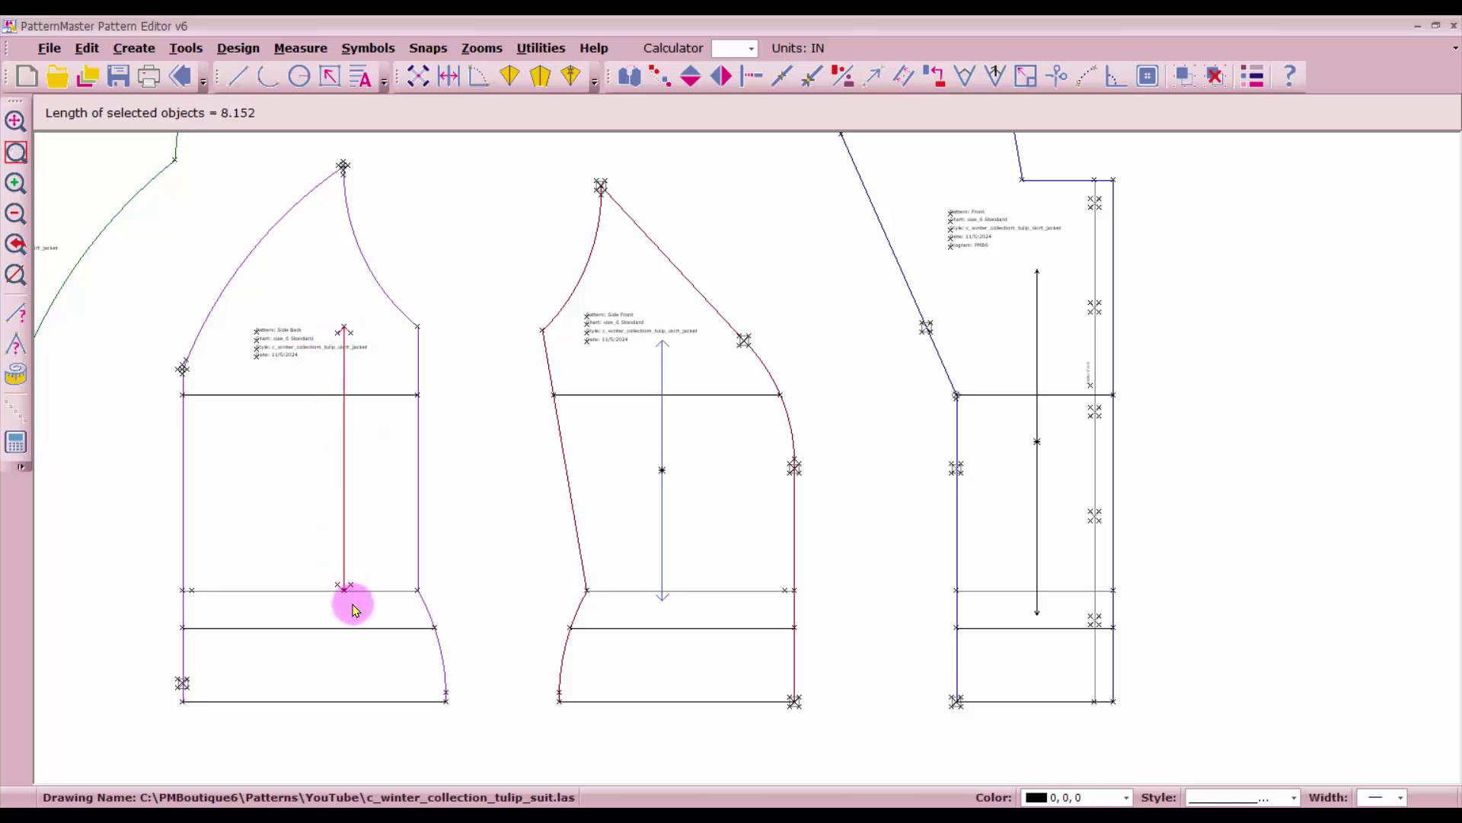
{"action": "left_click", "coordinate": [1183, 85]}
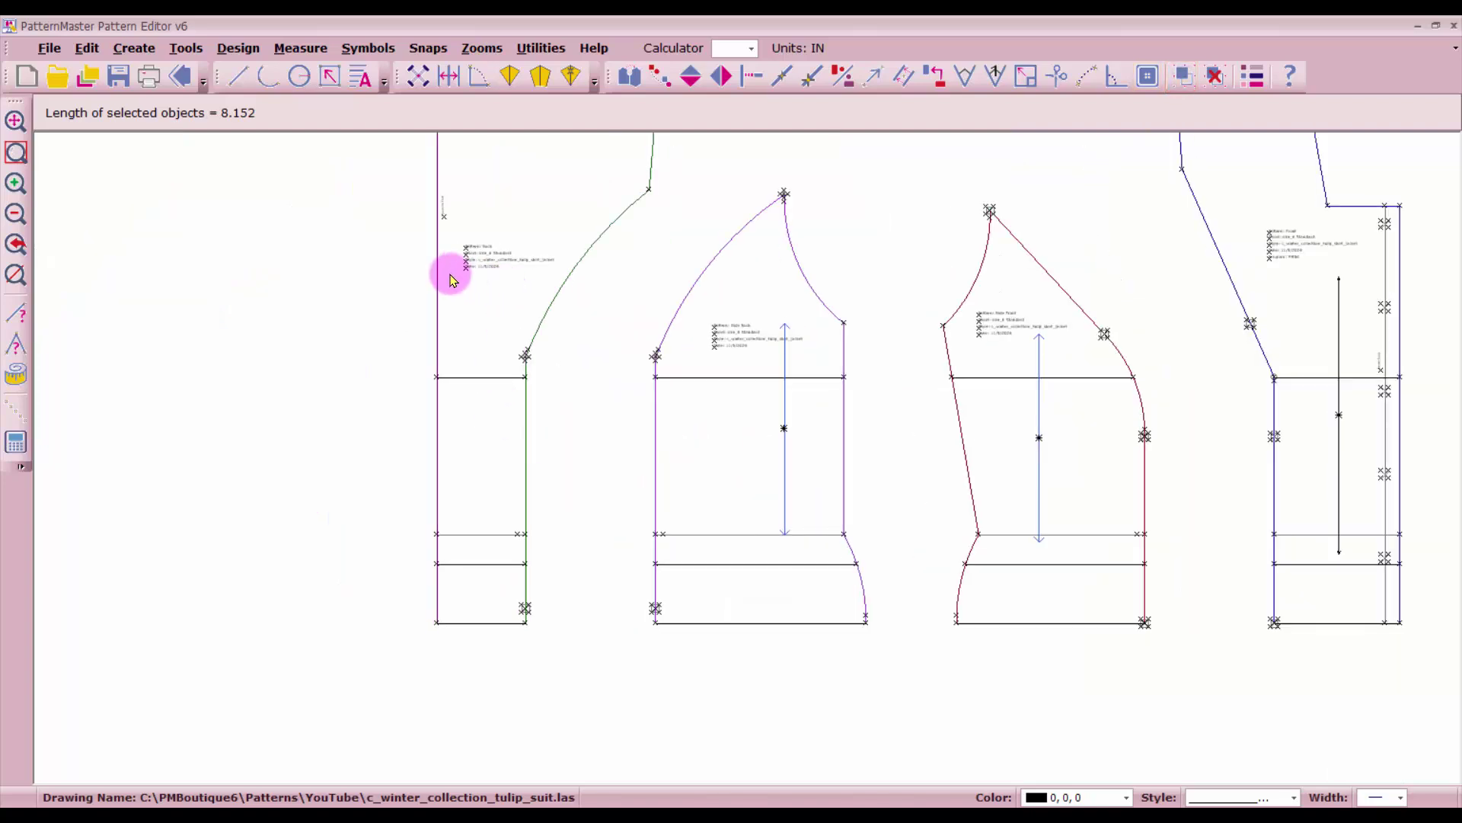
- Check the length of the center back line on the center back panel
{"action": "left_click", "coordinate": [431, 300]}
{"action": "left_click_drag", "start_coordinate": [468, 333], "coordinate": [748, 461]}
{"action": "scroll", "coordinate": [748, 462], "scroll_direction": "down", "scroll_amount": 1}
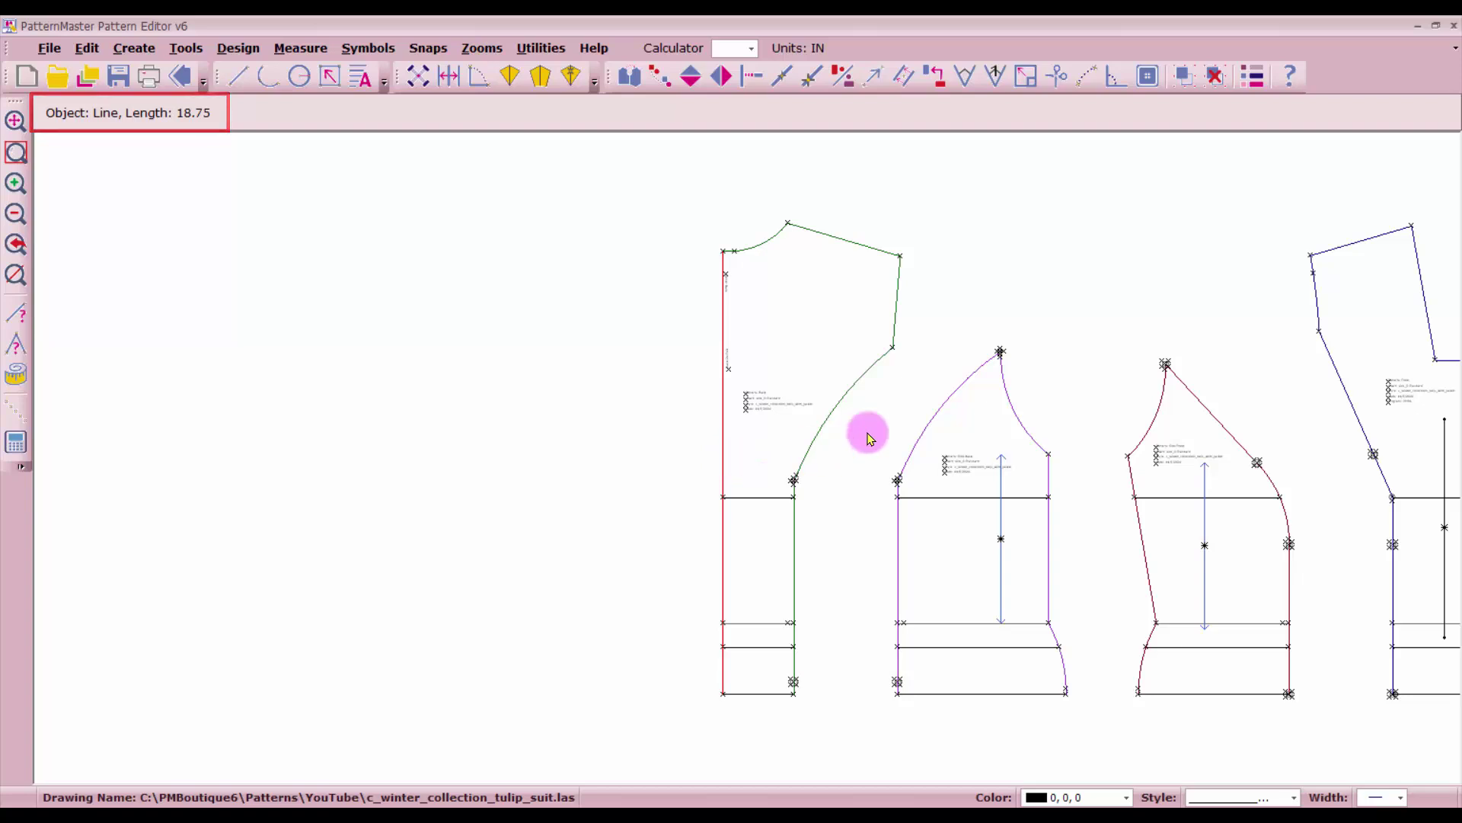
- Place a vertical Place on Fold symbol with length 15 near the center back line of the center back panel
{"action": "left_click", "coordinate": [1148, 77]}
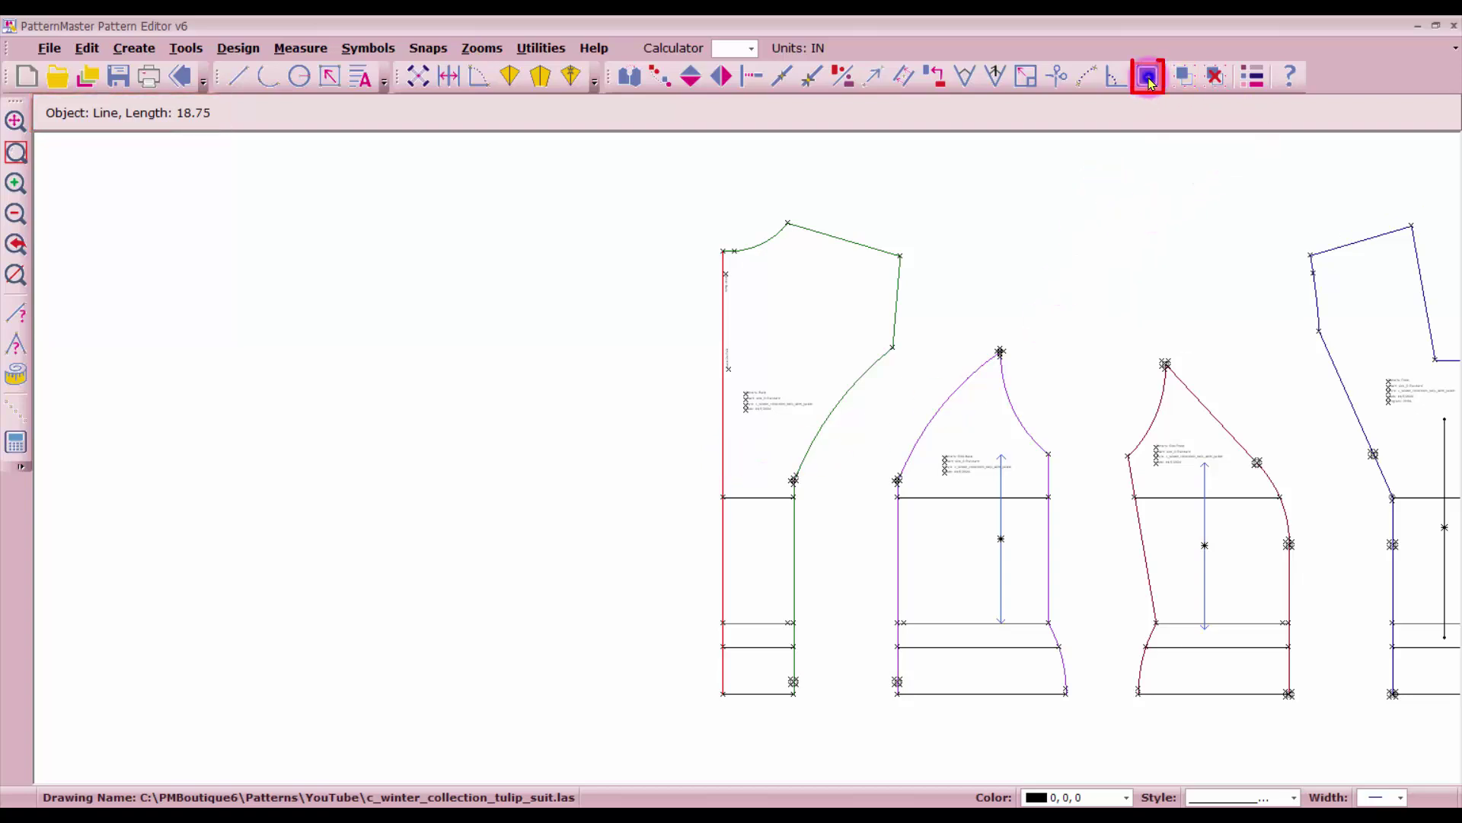
{"action": "left_click", "coordinate": [376, 315]}
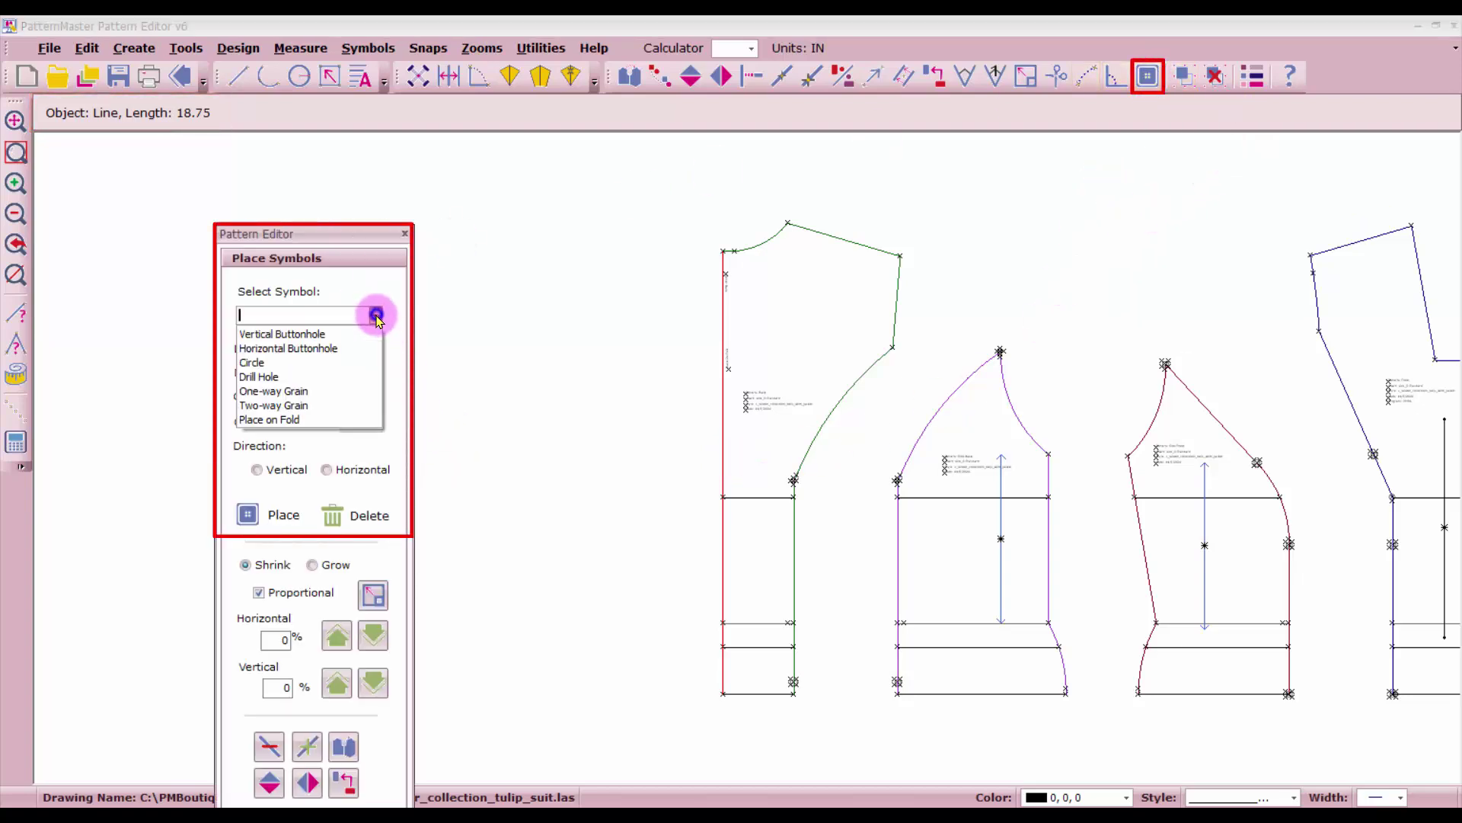
{"action": "left_click", "coordinate": [265, 420]}
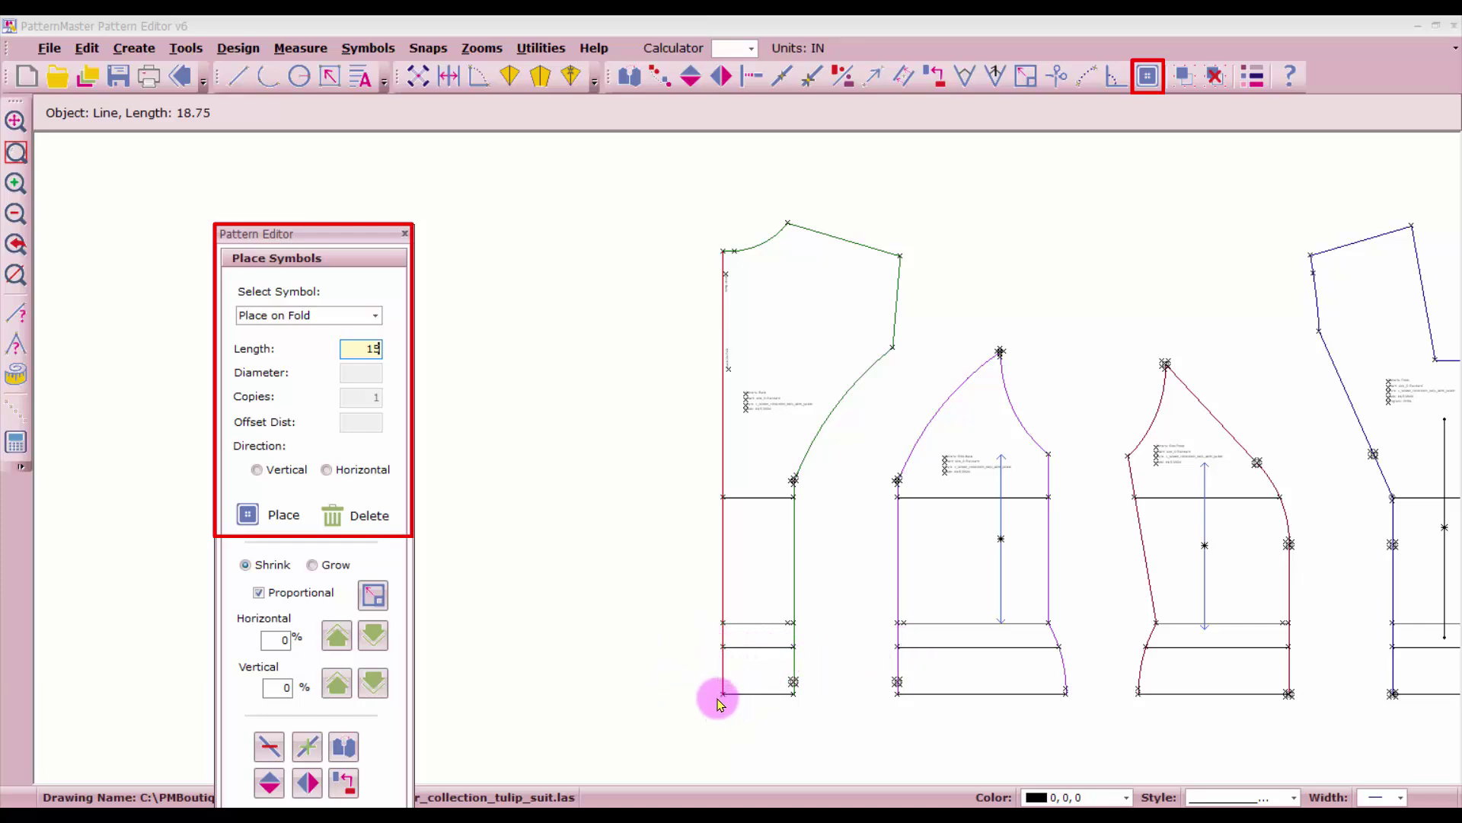
{"action": "left_click", "coordinate": [257, 469]}
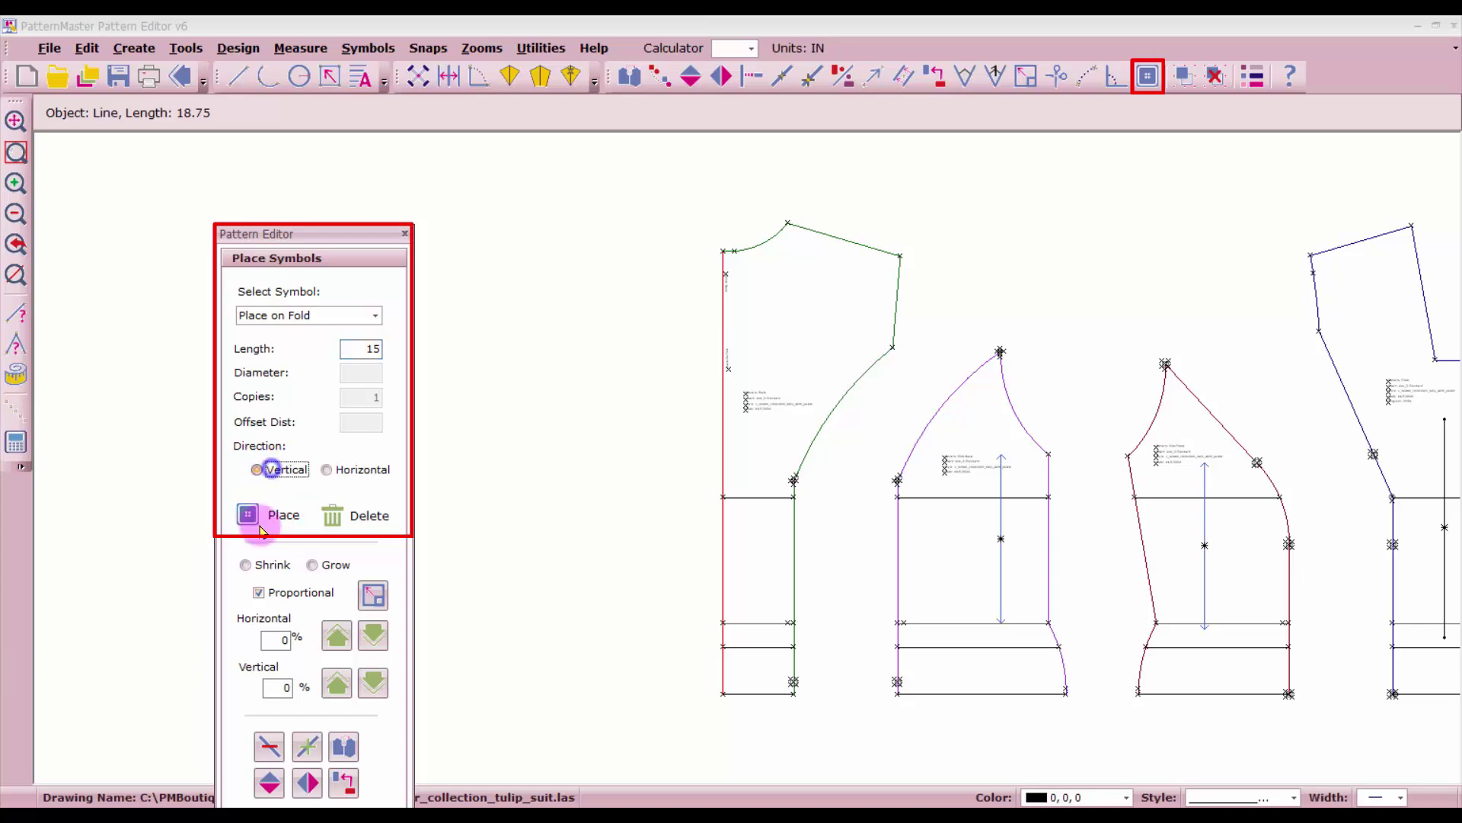
{"action": "left_click", "coordinate": [260, 528]}
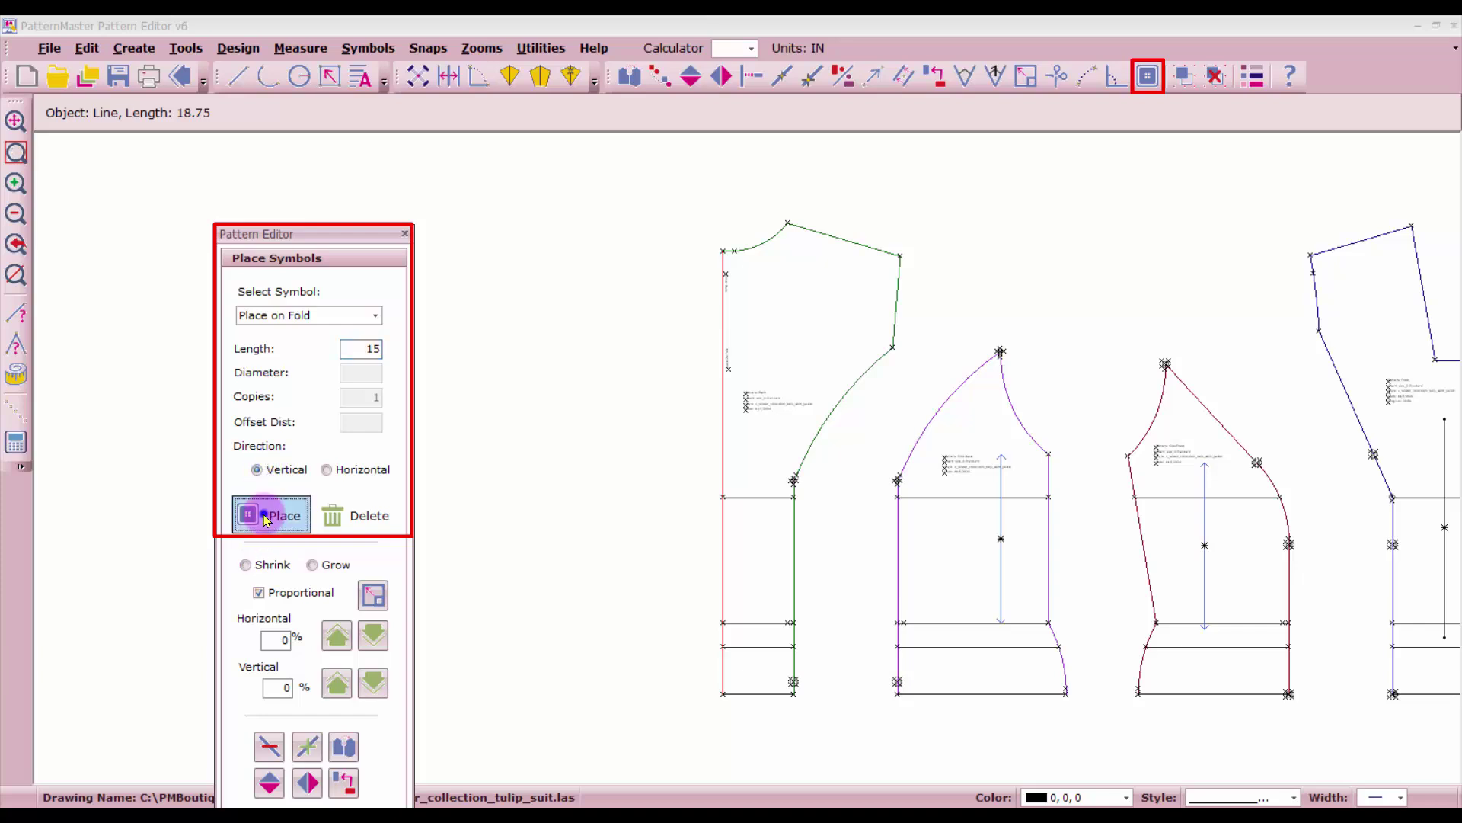
{"action": "left_click", "coordinate": [725, 263]}
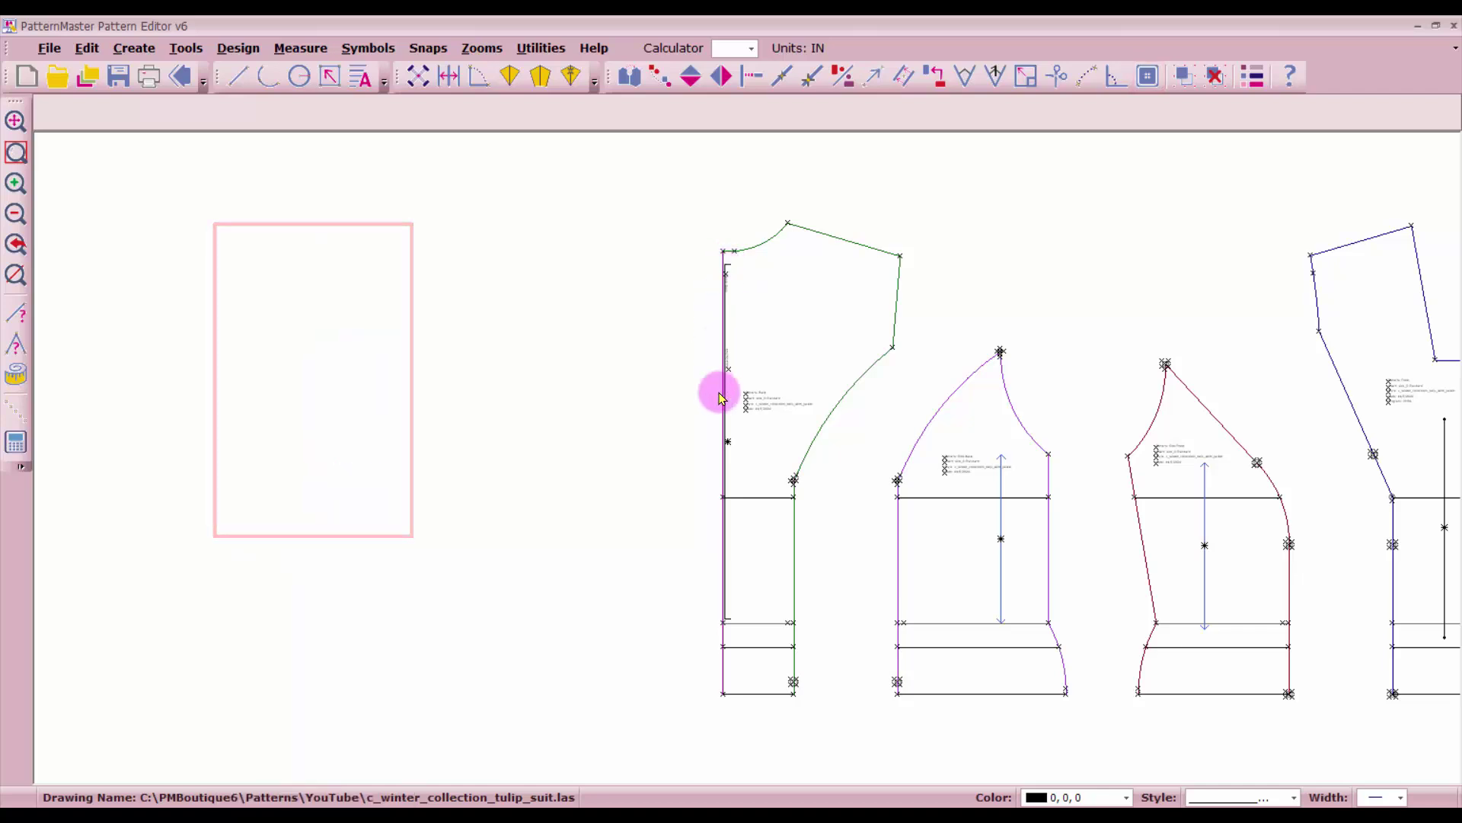
- Flip the Place on Fold symbol horizontally and move it so its bracket ends meet the center back line
{"action": "scroll", "coordinate": [731, 300], "scroll_direction": "up", "scroll_amount": 3}
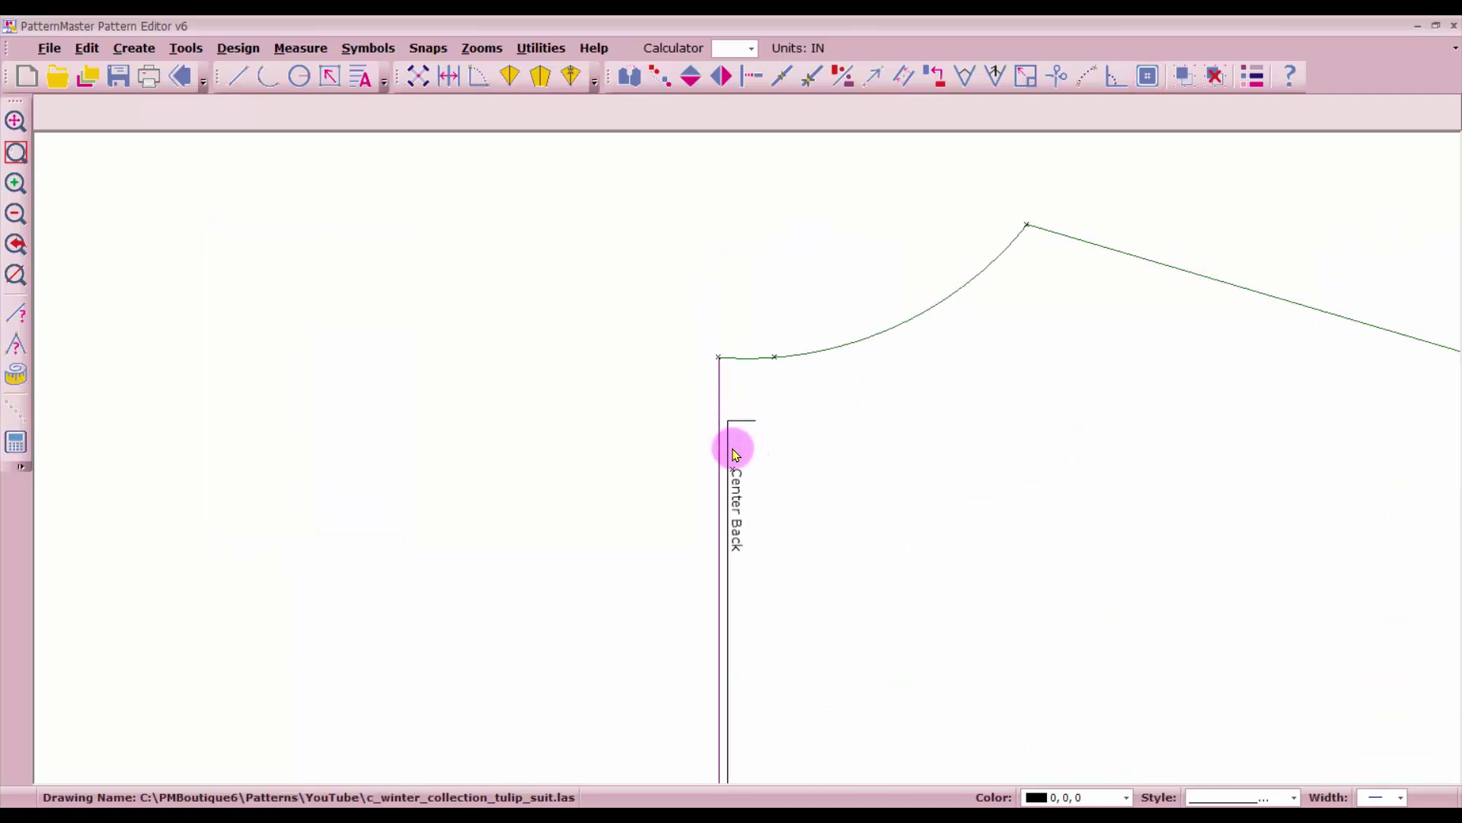
{"action": "left_click", "coordinate": [737, 423]}
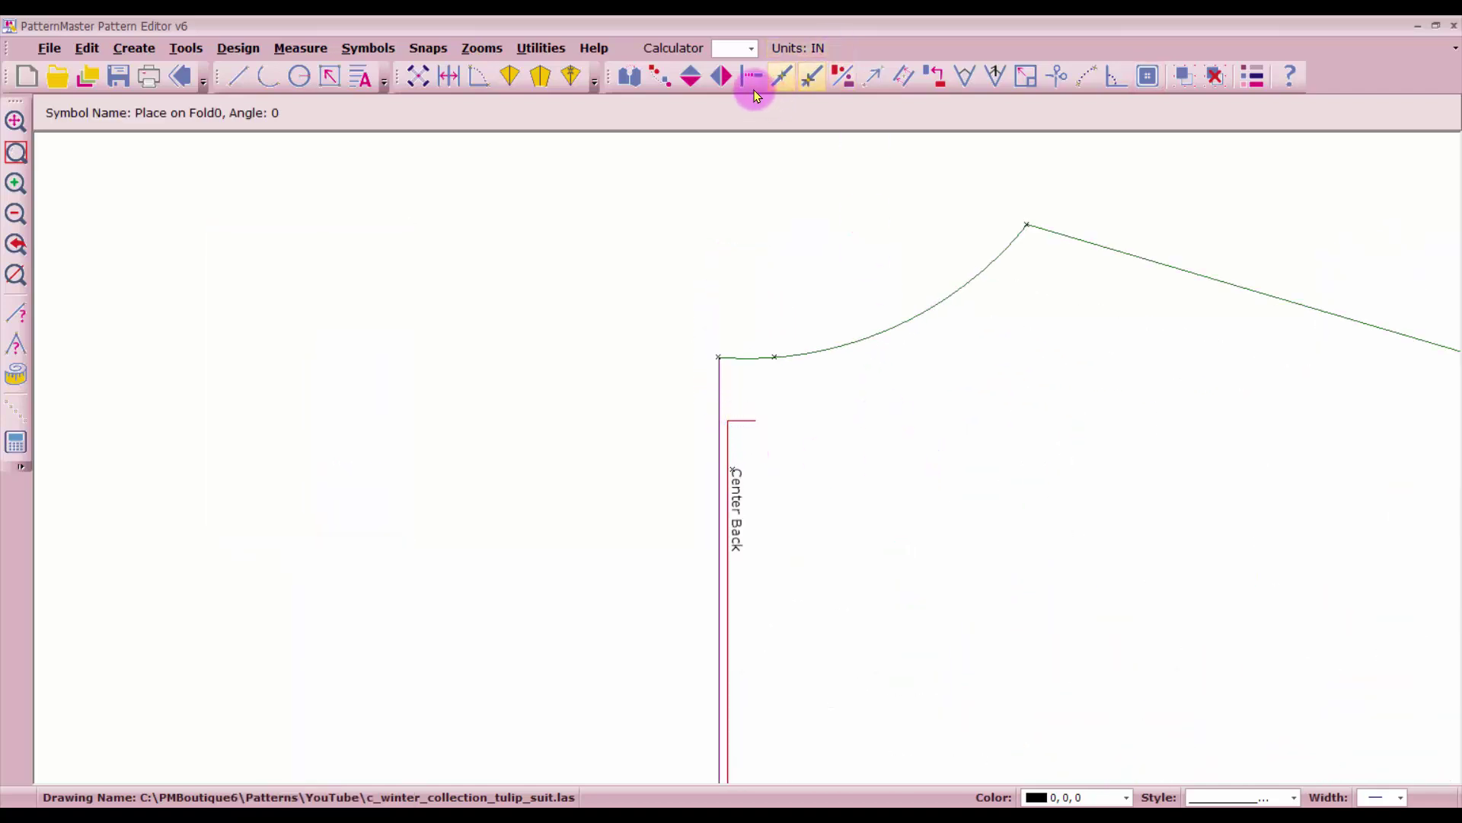
{"action": "left_click", "coordinate": [719, 76]}
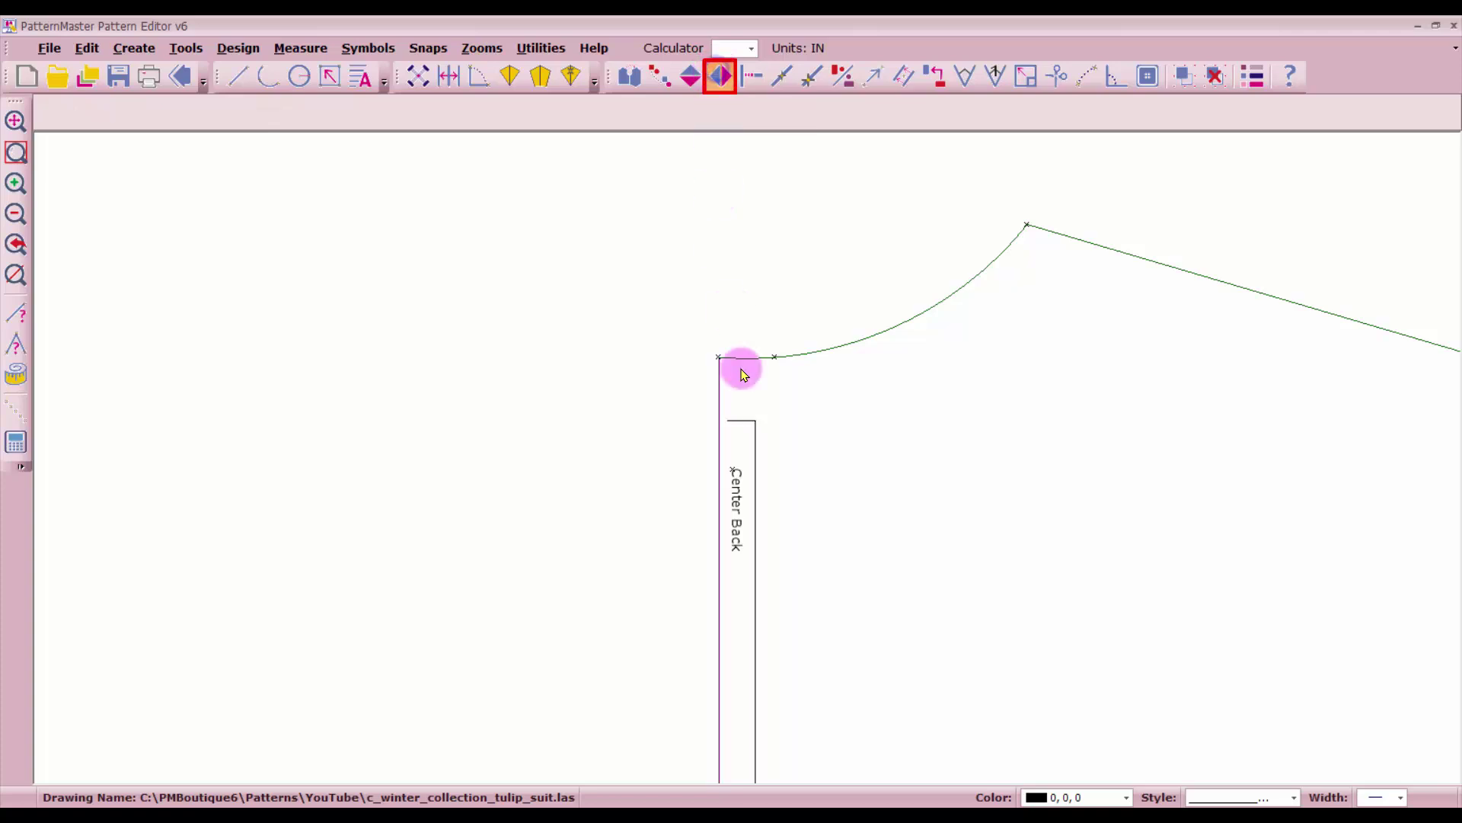
{"action": "left_click", "coordinate": [759, 448]}
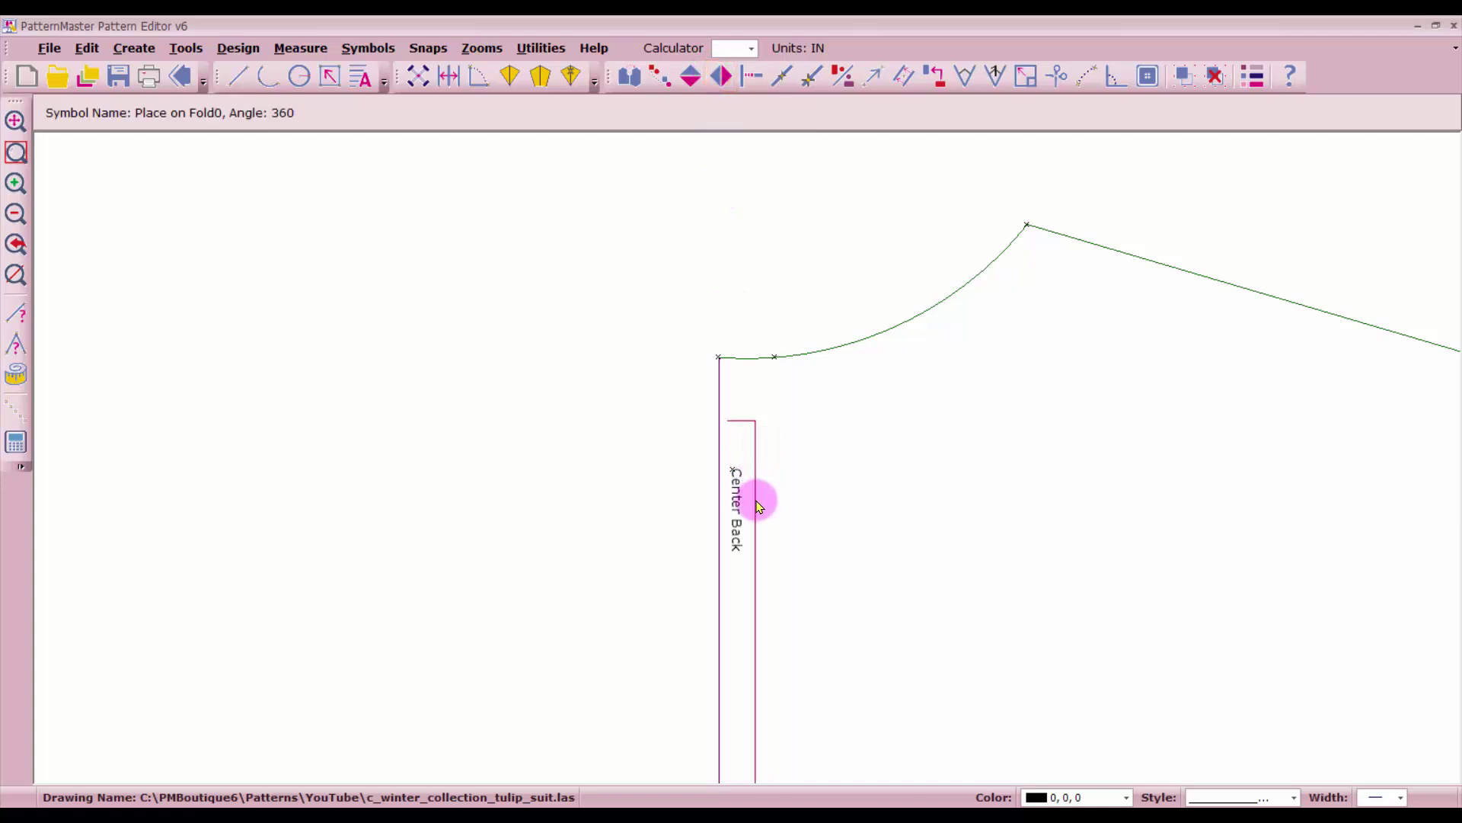
{"action": "left_click_drag", "start_coordinate": [746, 507], "coordinate": [742, 499]}
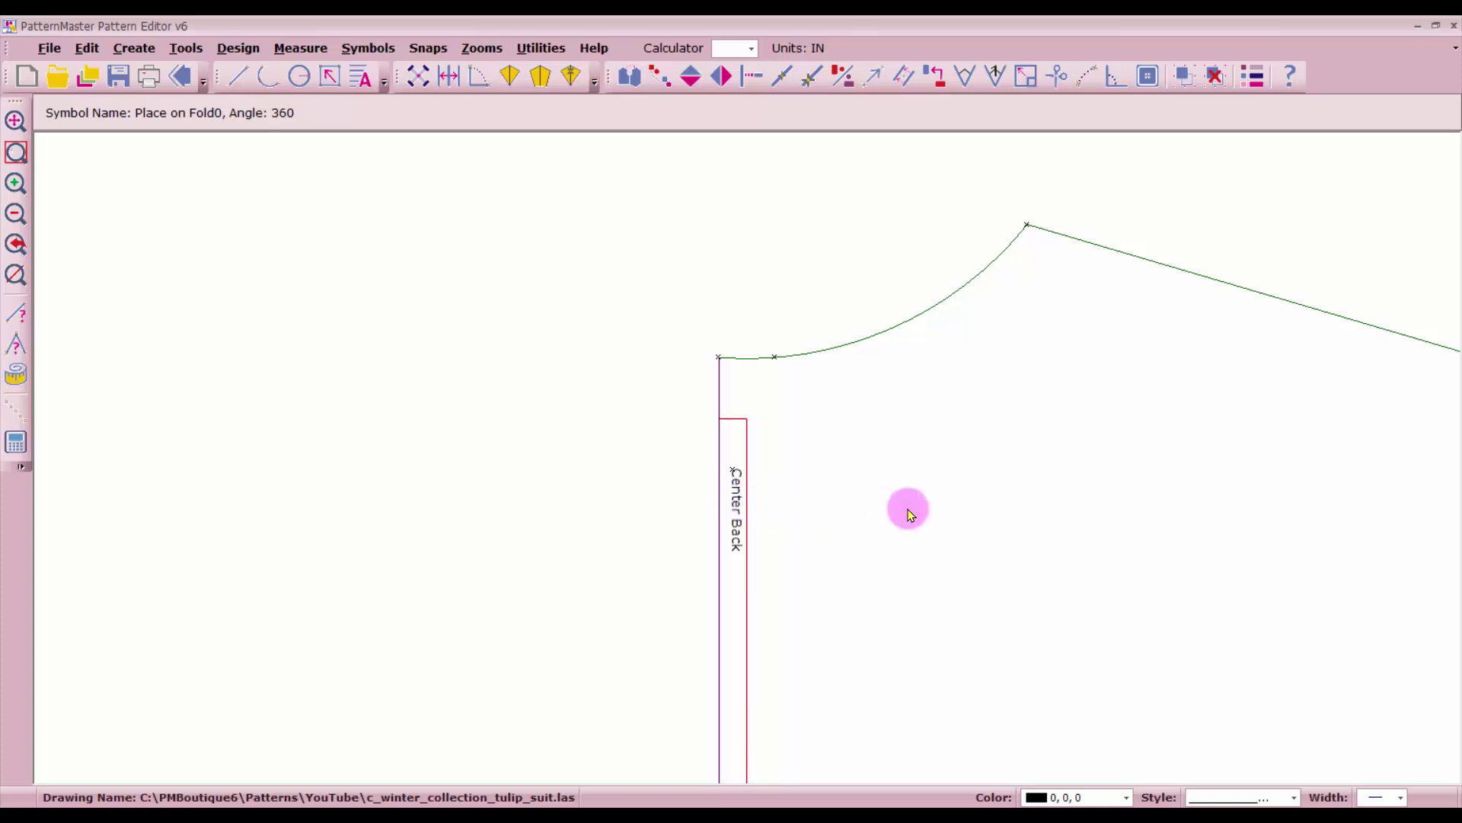
- Intersect both side edges of the center back panel with the horizontal line just above the hem, and delete the old hem pieces below
{"action": "scroll", "coordinate": [751, 488], "scroll_direction": "down", "scroll_amount": 3}
{"action": "scroll", "coordinate": [748, 457], "scroll_direction": "up", "scroll_amount": 4}
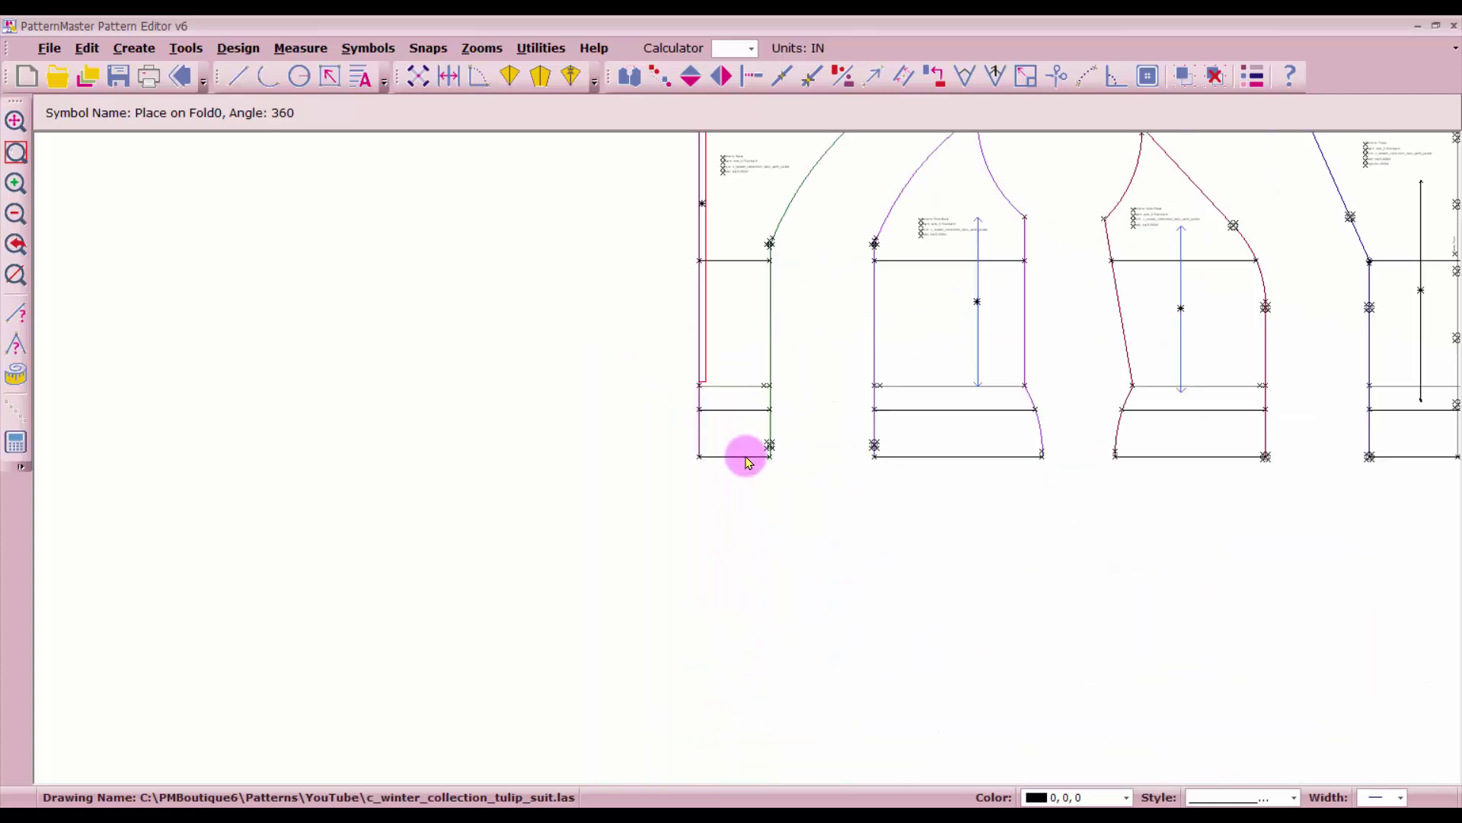
{"action": "scroll", "coordinate": [744, 457], "scroll_direction": "down", "scroll_amount": 4}
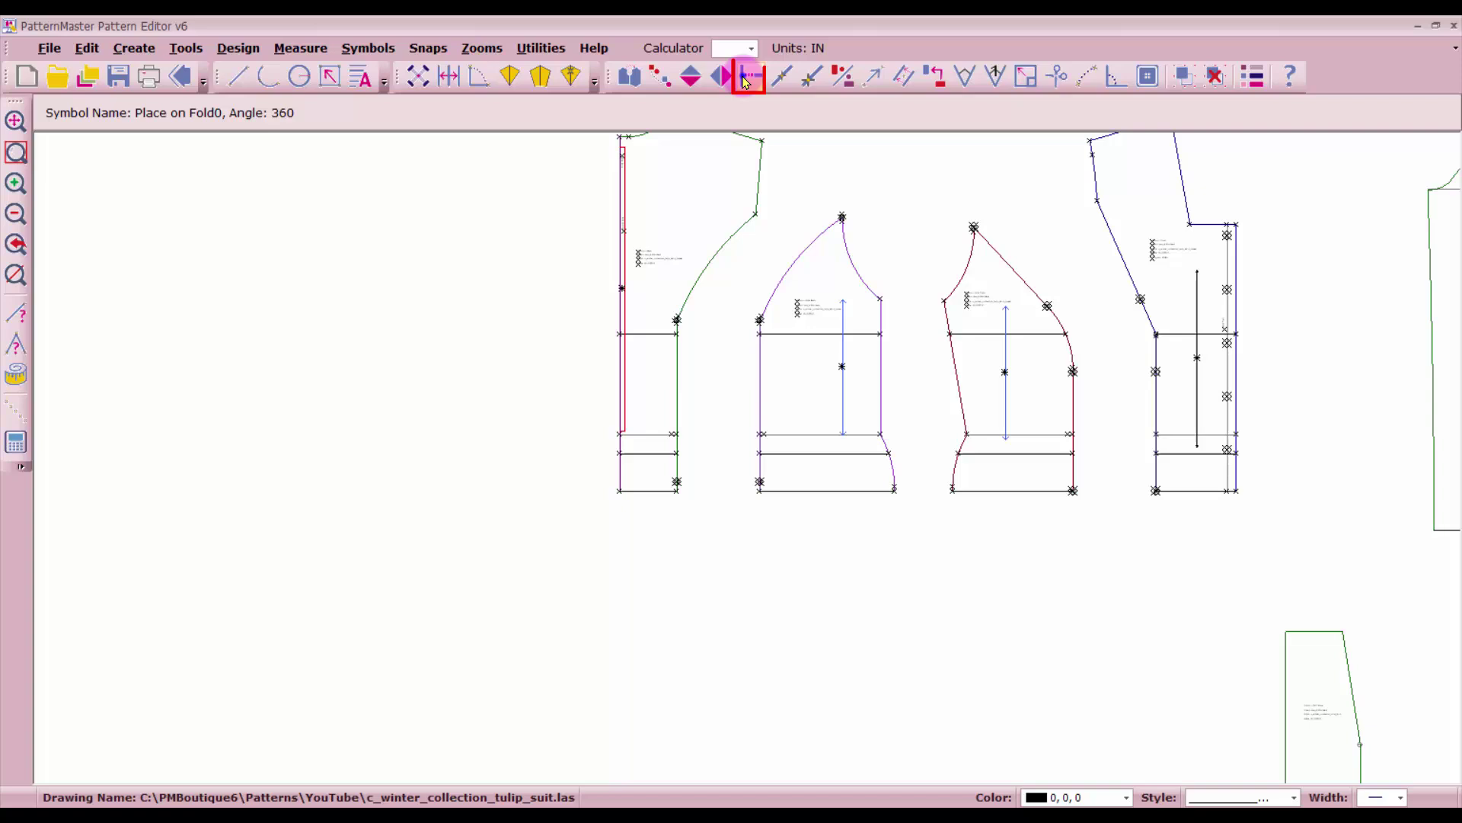
{"action": "key", "text": "i"}
{"action": "key", "text": "n"}
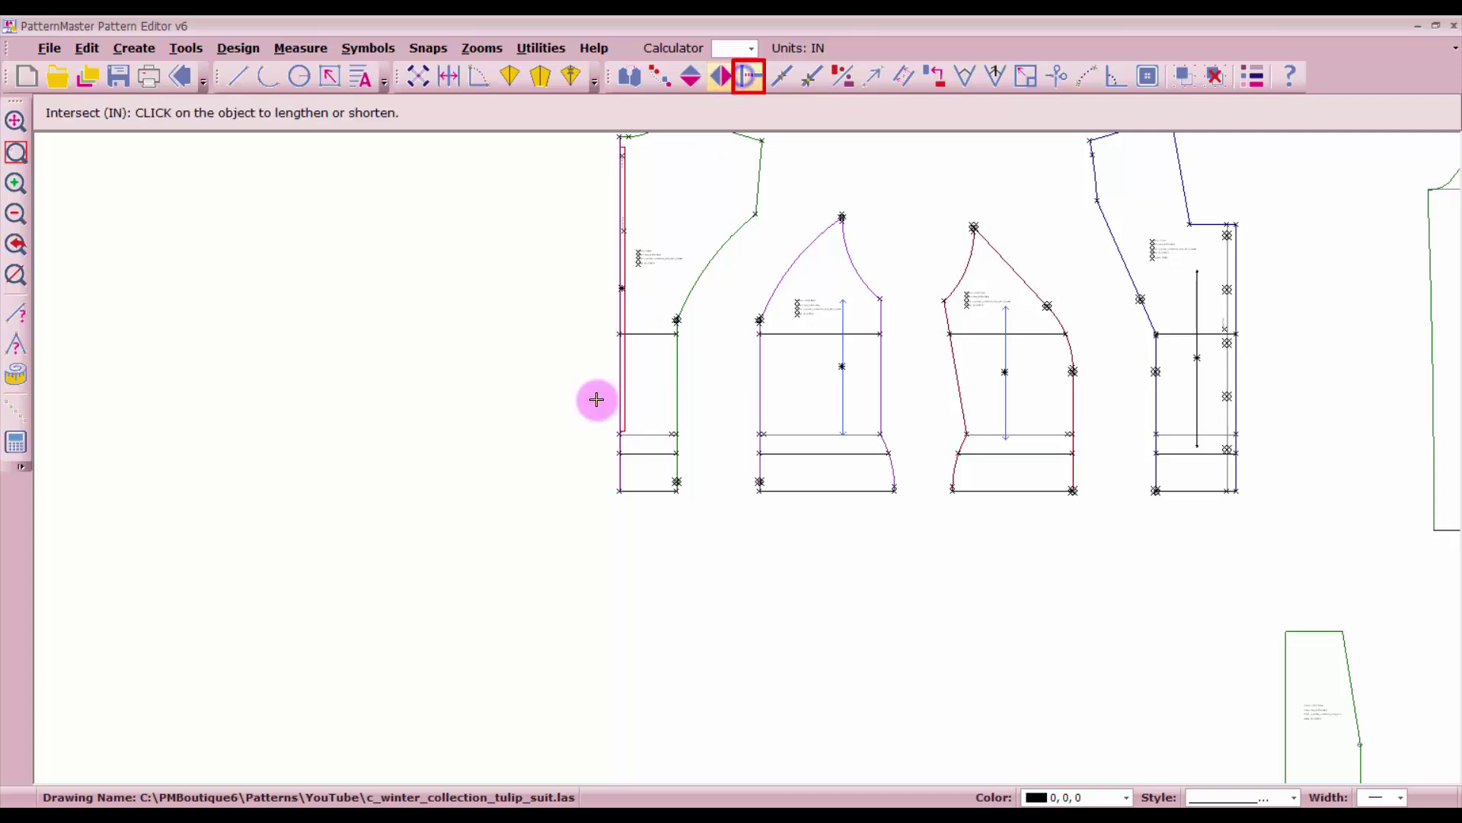
{"action": "left_click", "coordinate": [678, 413]}
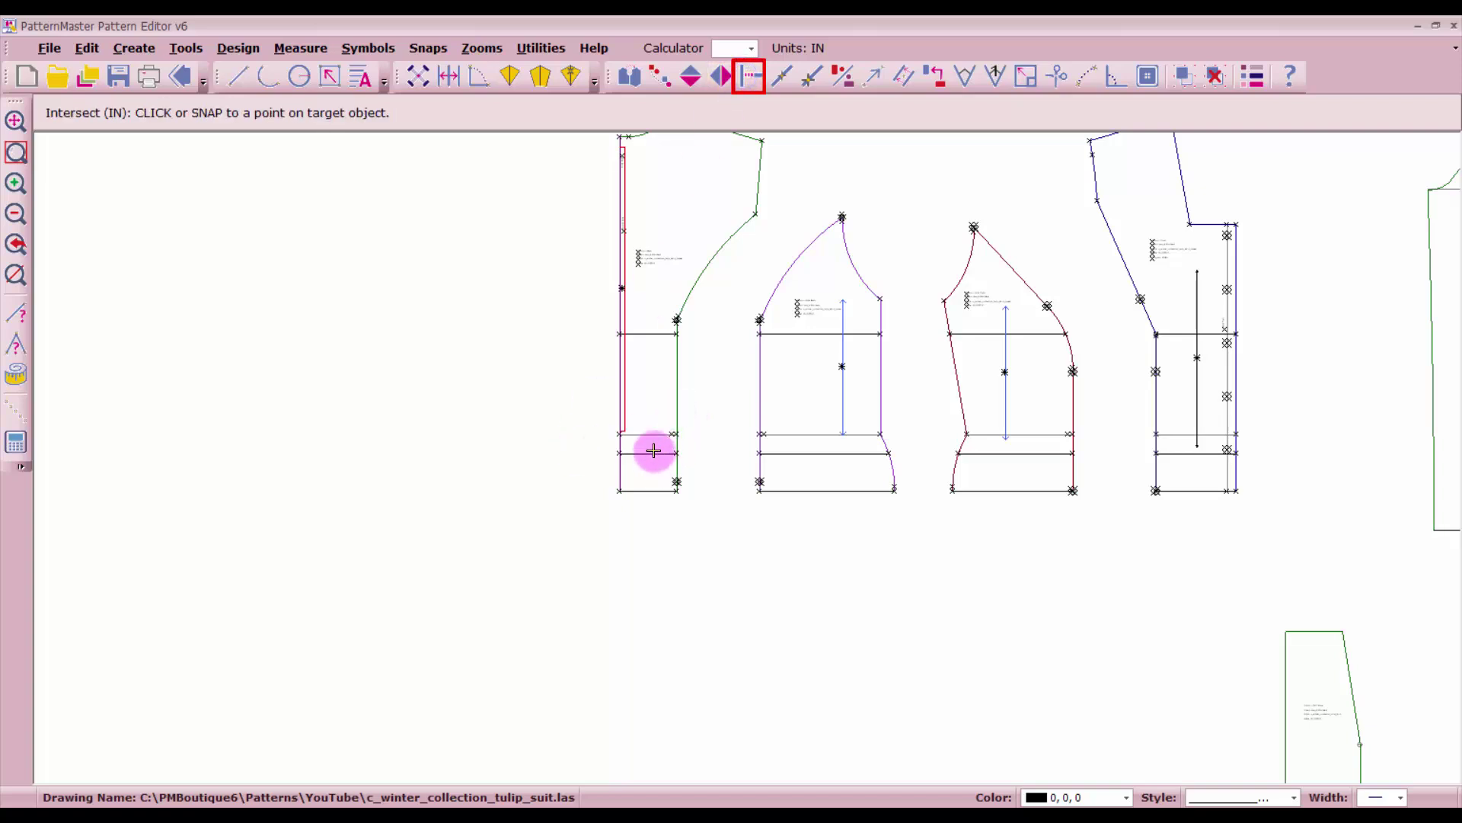
{"action": "left_click", "coordinate": [652, 468]}
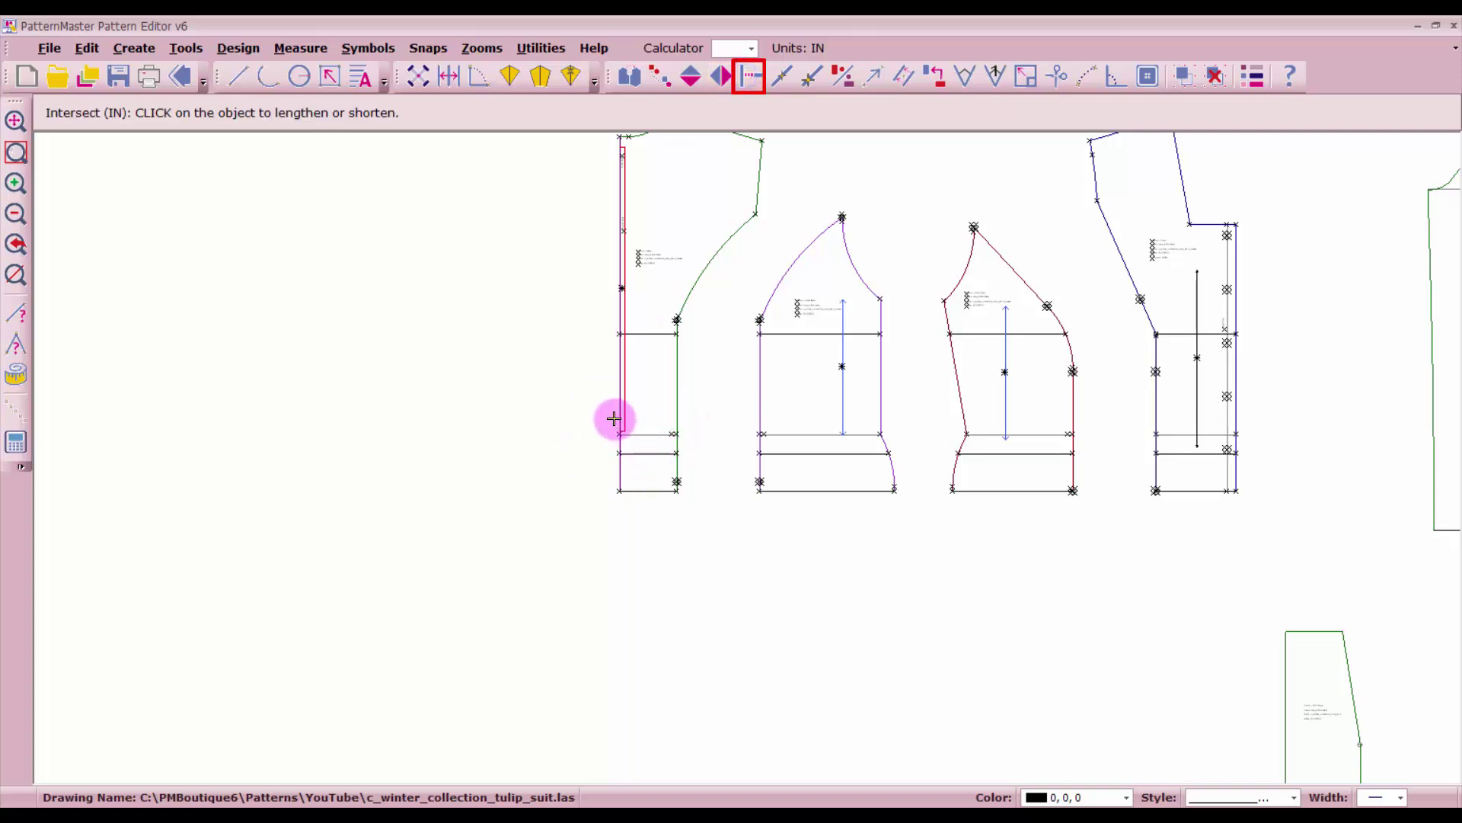
{"action": "left_click", "coordinate": [611, 412]}
{"action": "left_click", "coordinate": [636, 455]}
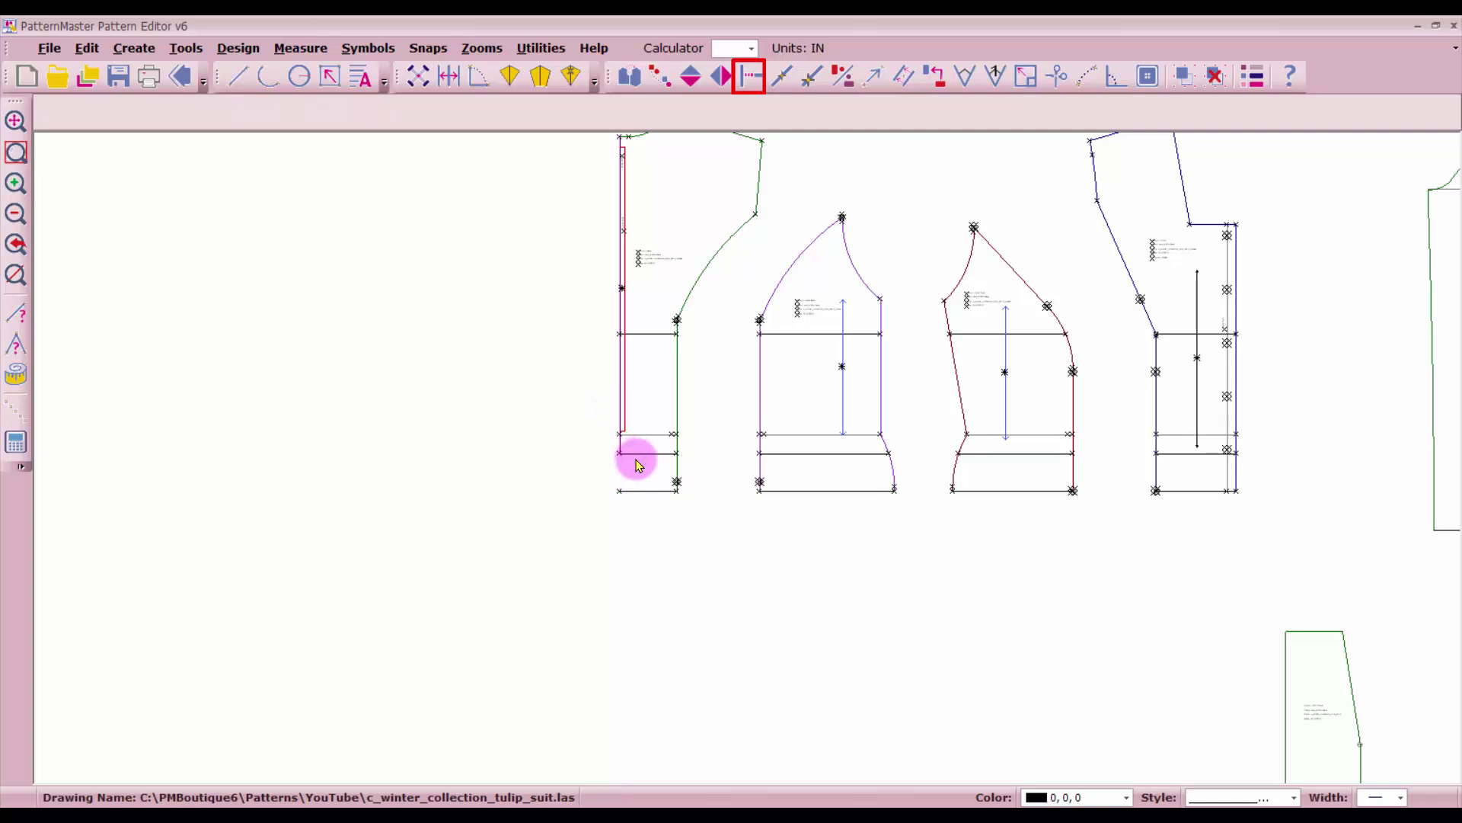
{"action": "left_click", "coordinate": [677, 441]}
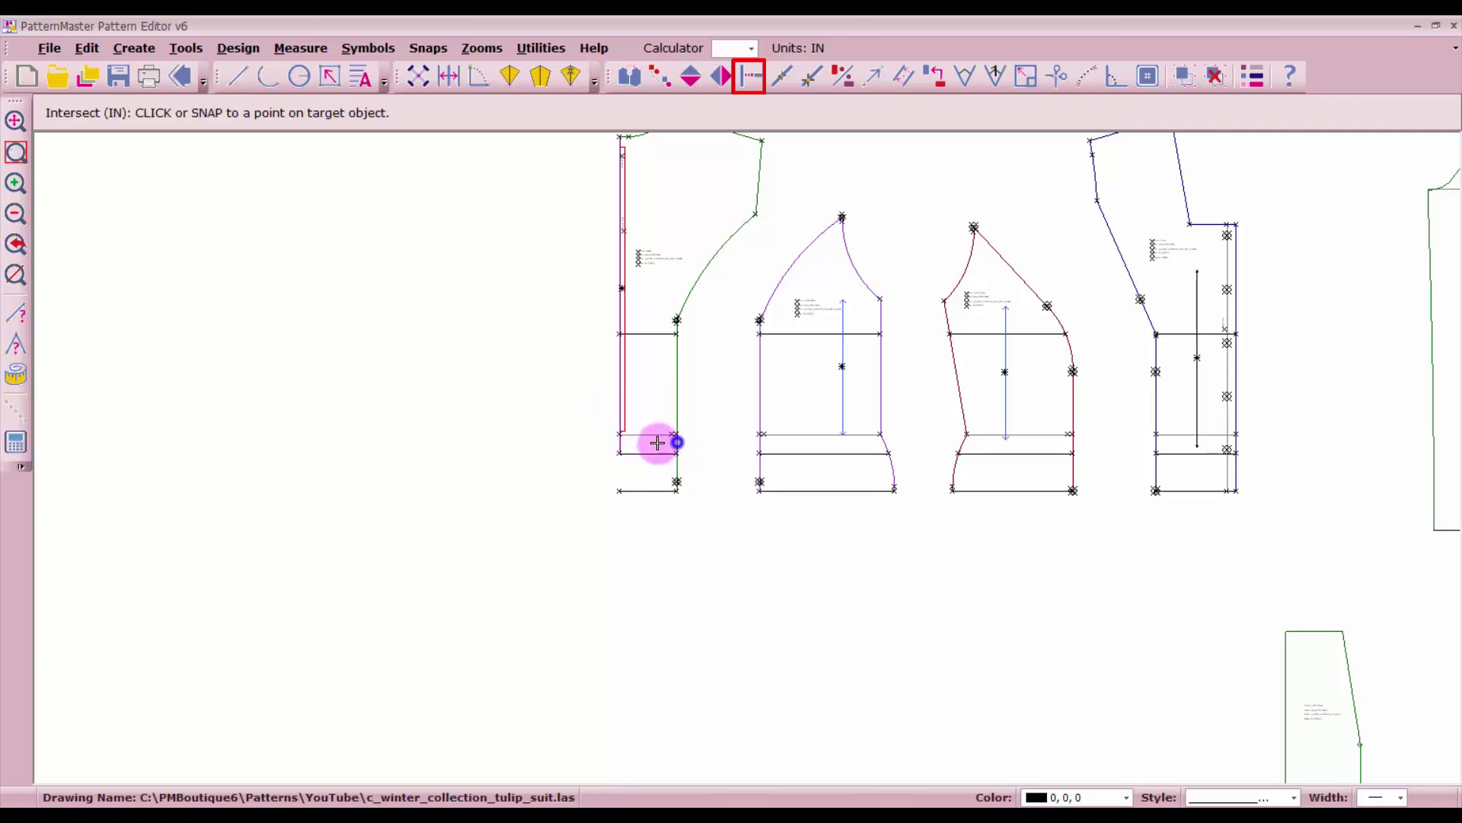
{"action": "left_click", "coordinate": [647, 454]}
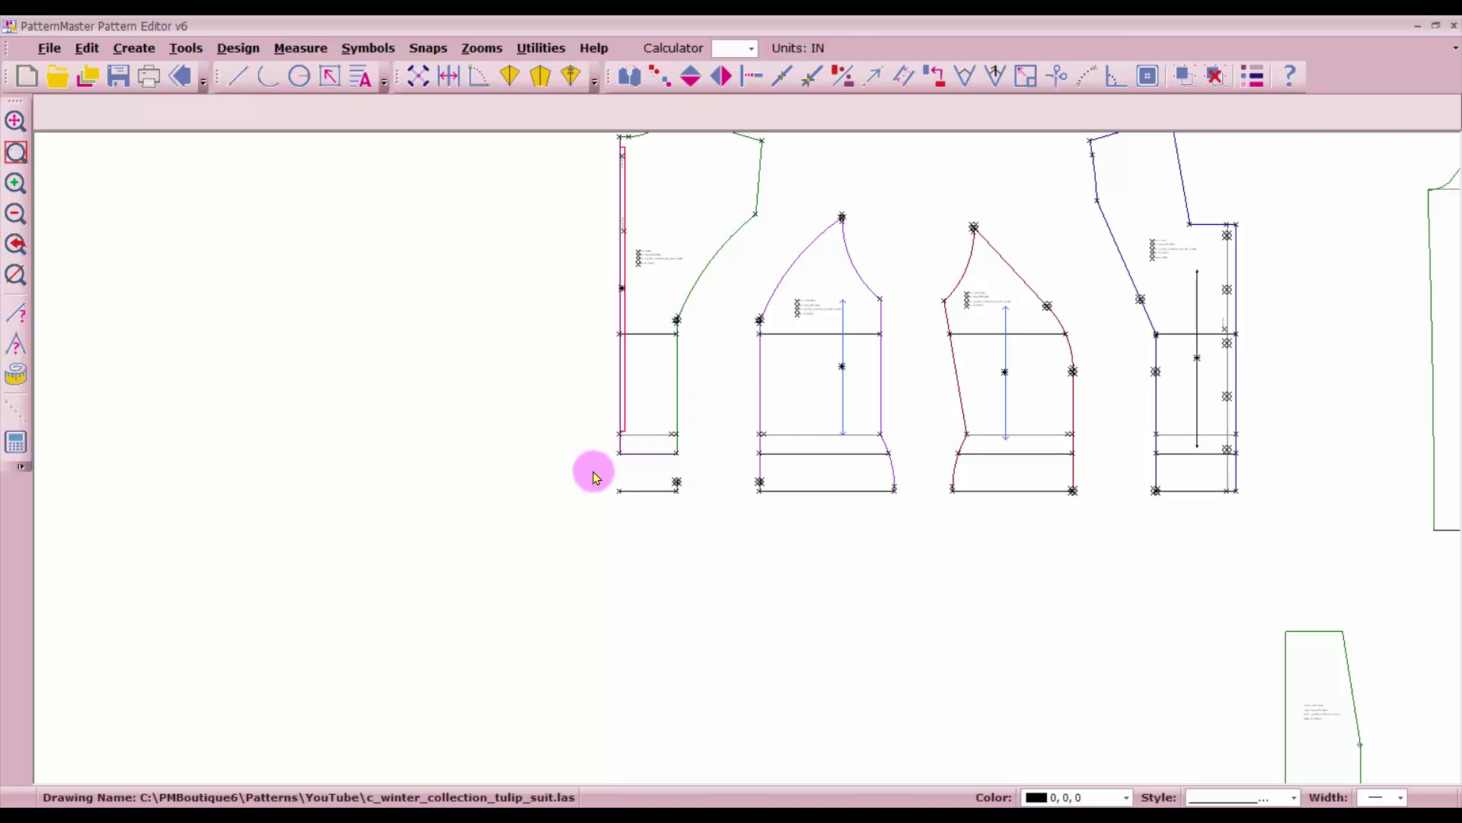
{"action": "left_click_drag", "start_coordinate": [592, 473], "coordinate": [706, 504]}
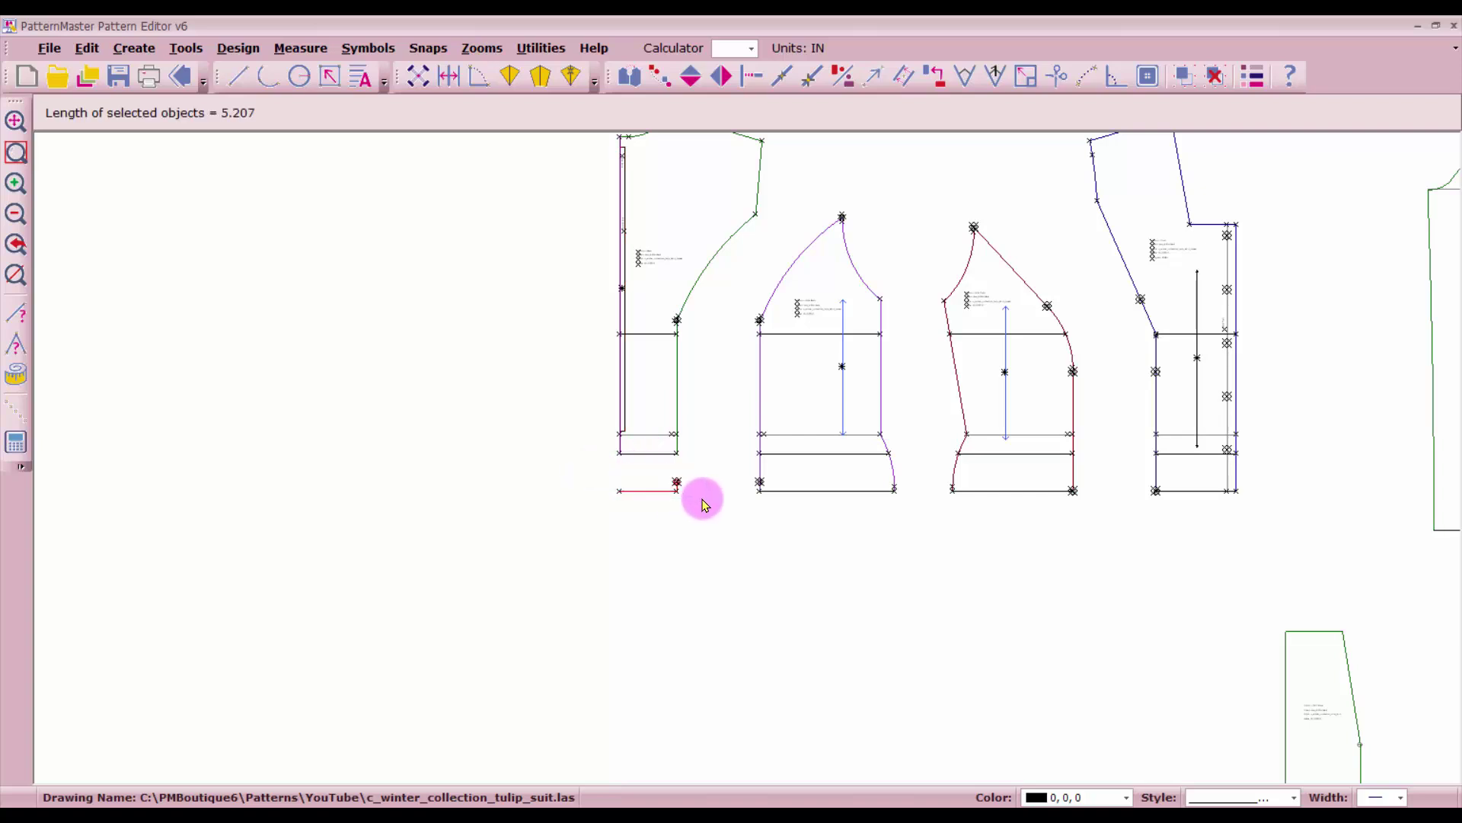
- Shorten both side edges of the side back panel to the line just above the hem, and delete the old hem pieces
{"action": "left_click", "coordinate": [751, 80]}
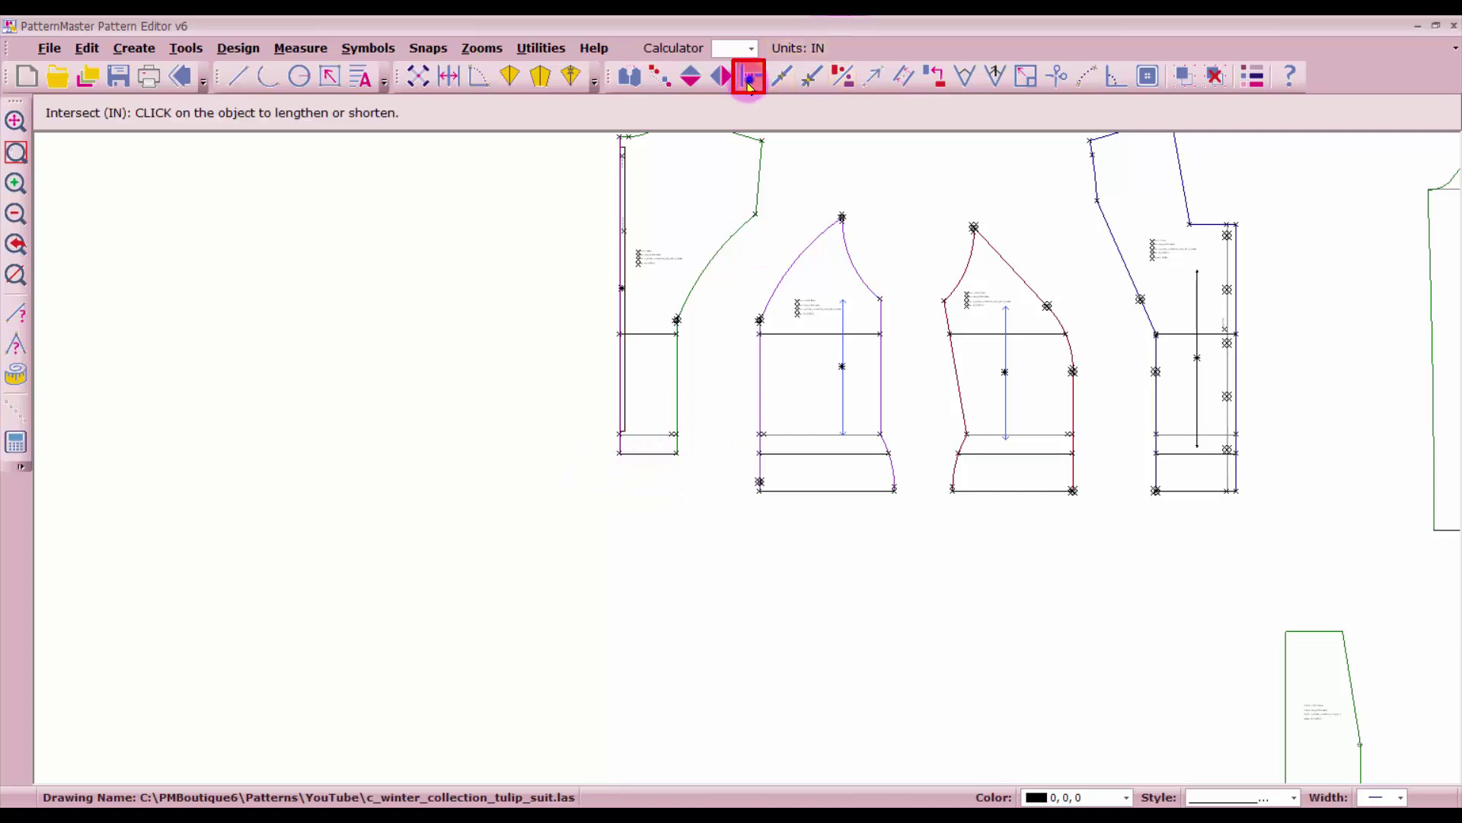
{"action": "left_click", "coordinate": [760, 441]}
{"action": "left_click", "coordinate": [774, 454]}
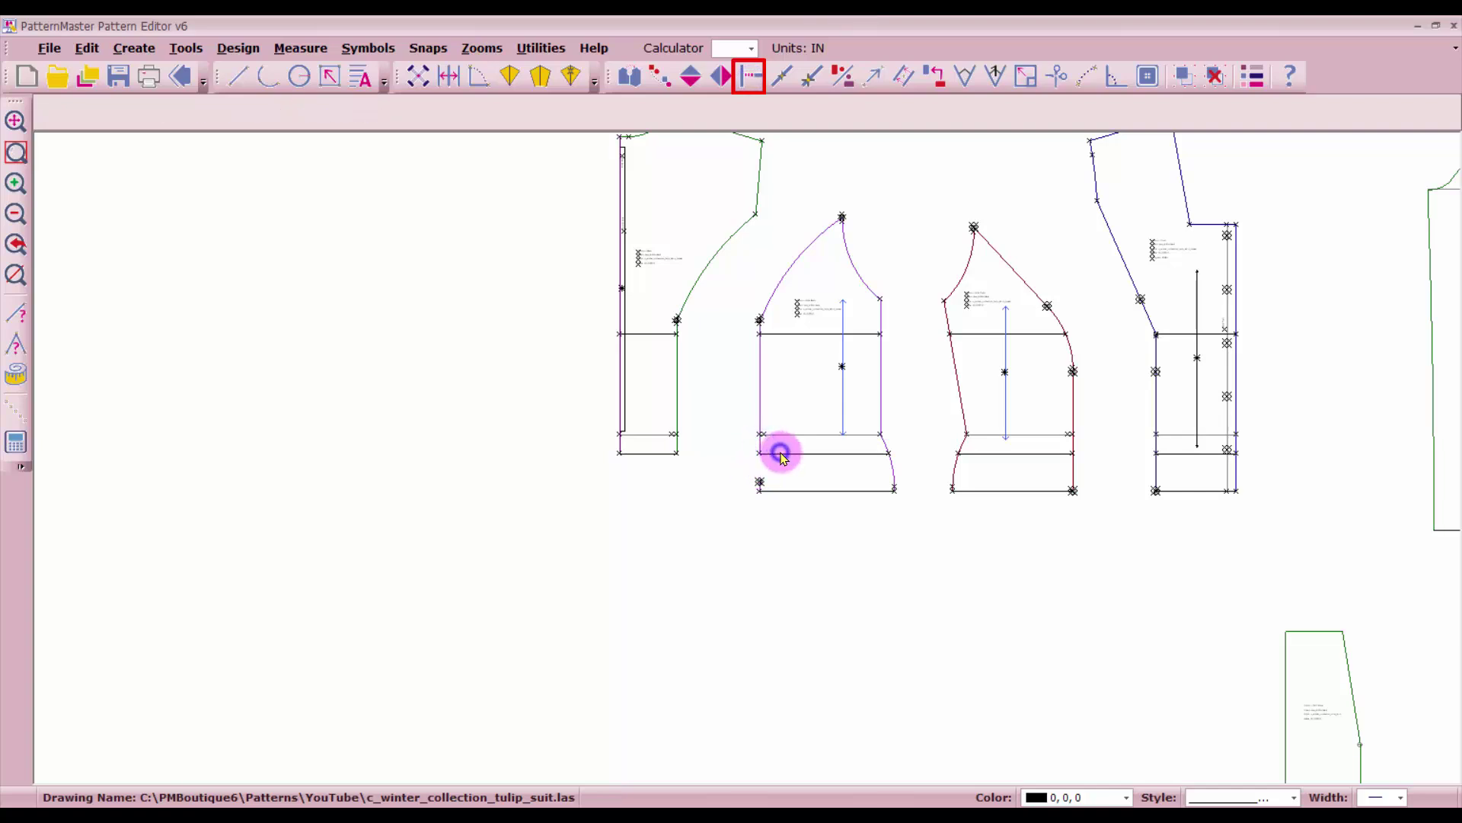
{"action": "left_click", "coordinate": [882, 440]}
{"action": "left_click", "coordinate": [865, 453]}
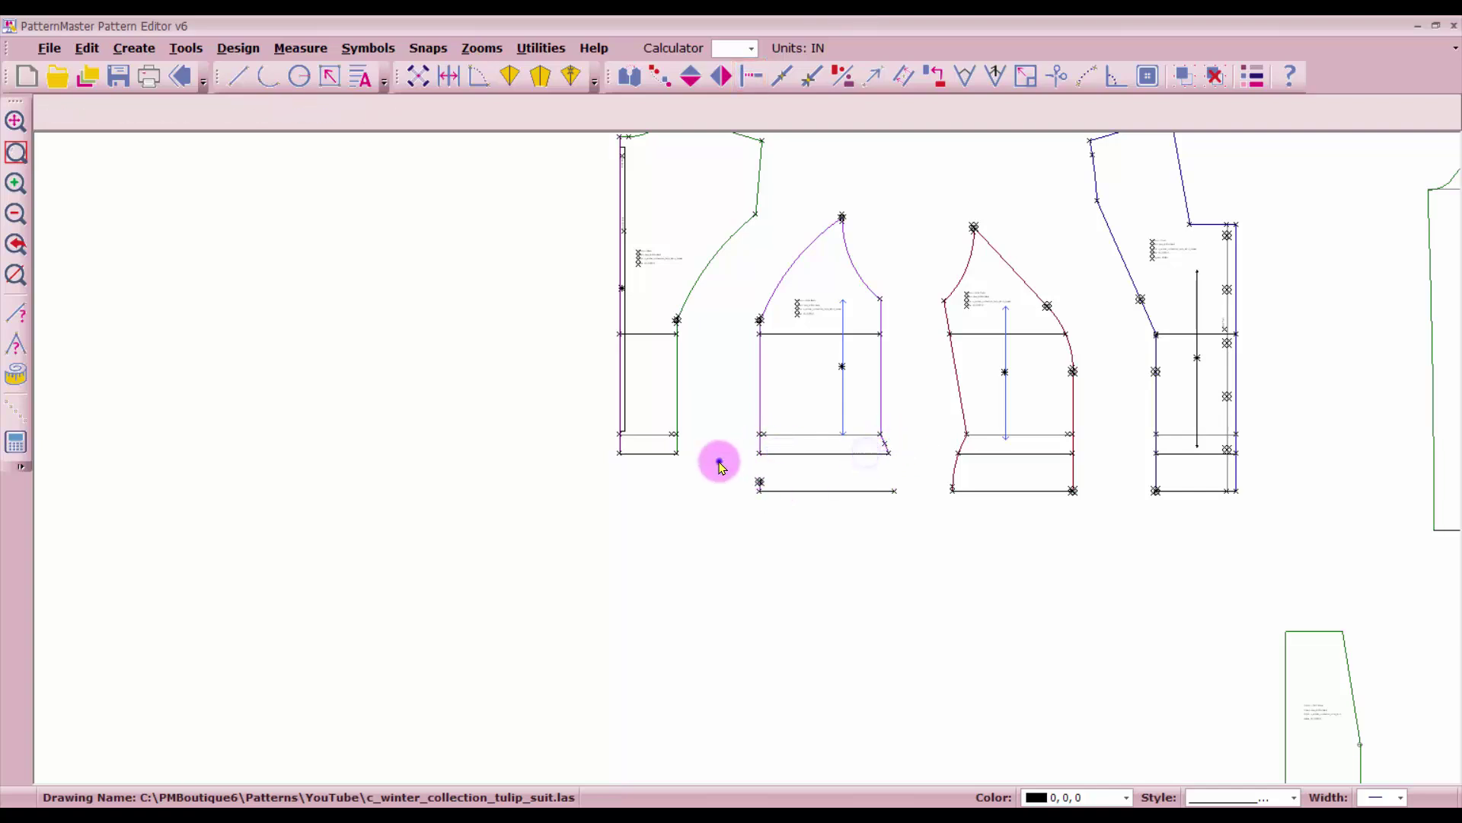
{"action": "left_click_drag", "start_coordinate": [719, 460], "coordinate": [927, 513]}
{"action": "key", "text": "Delete"}
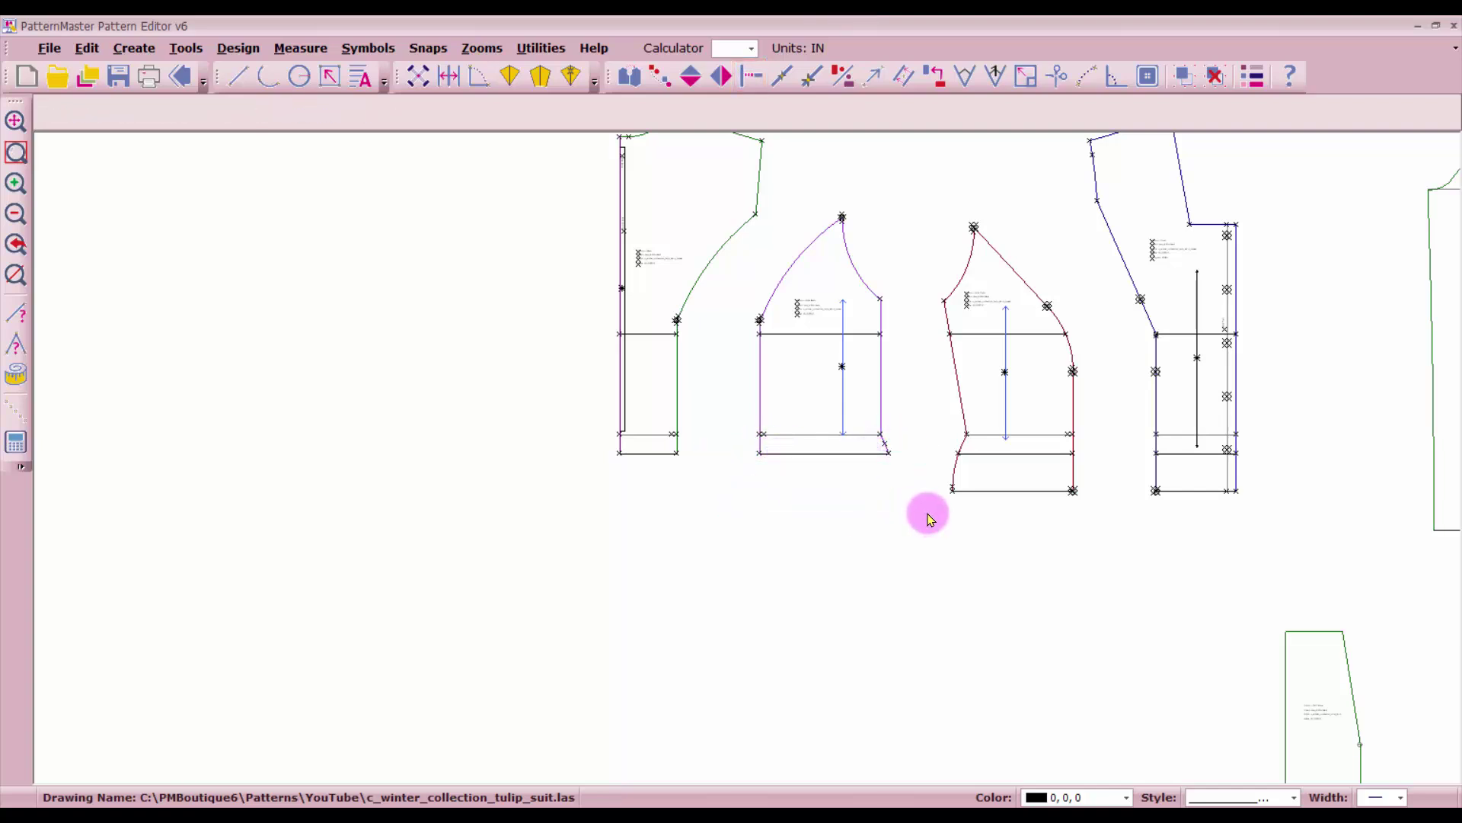
- Shorten both side edges of the side front panel to the horizontal line just above the hem with Intersect
{"action": "left_click", "coordinate": [751, 76]}
{"action": "left_click", "coordinate": [961, 438]}
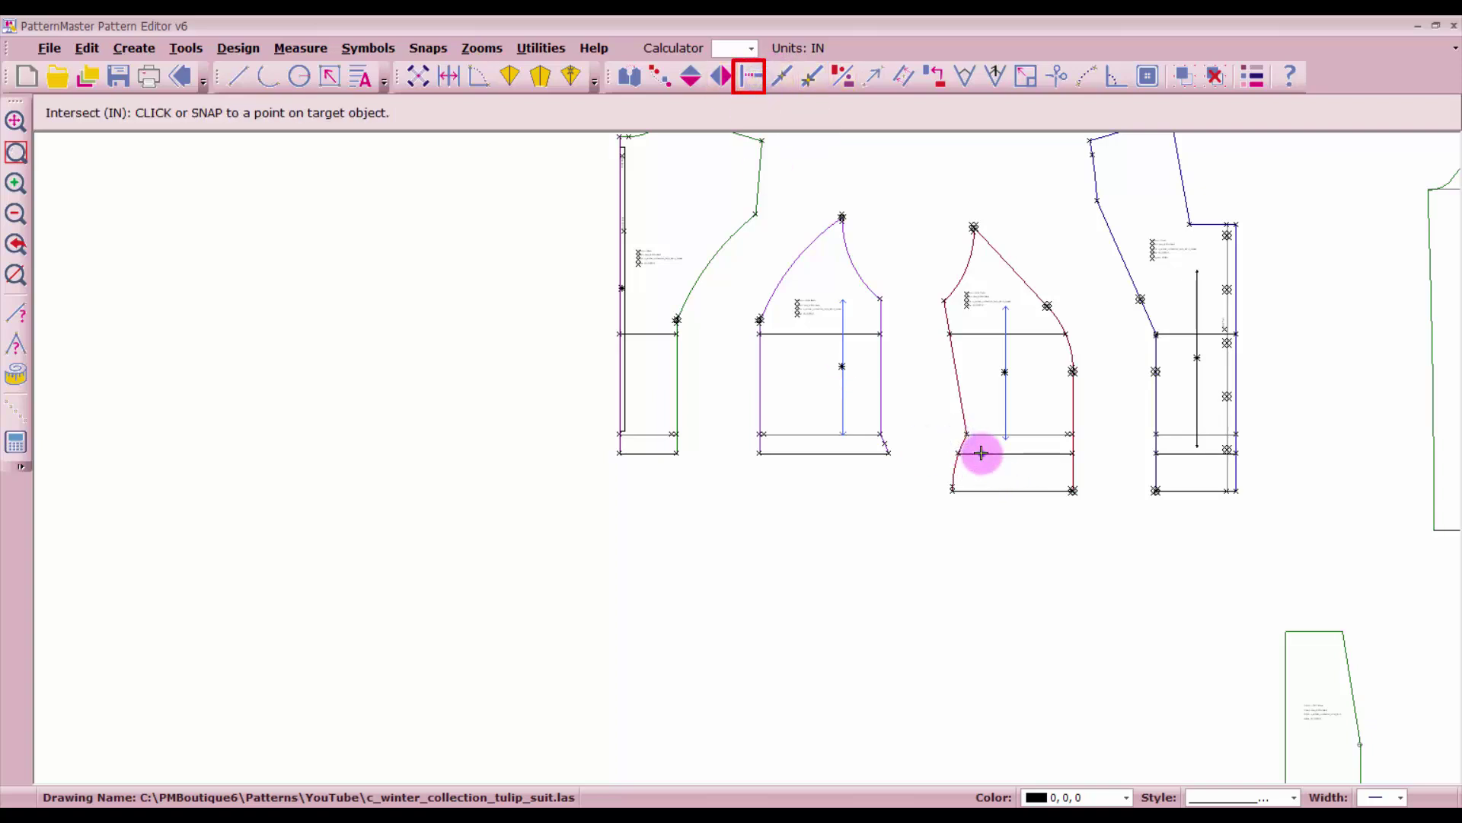
{"action": "left_click", "coordinate": [981, 453]}
{"action": "left_click", "coordinate": [1072, 441]}
{"action": "left_click", "coordinate": [1052, 454]}
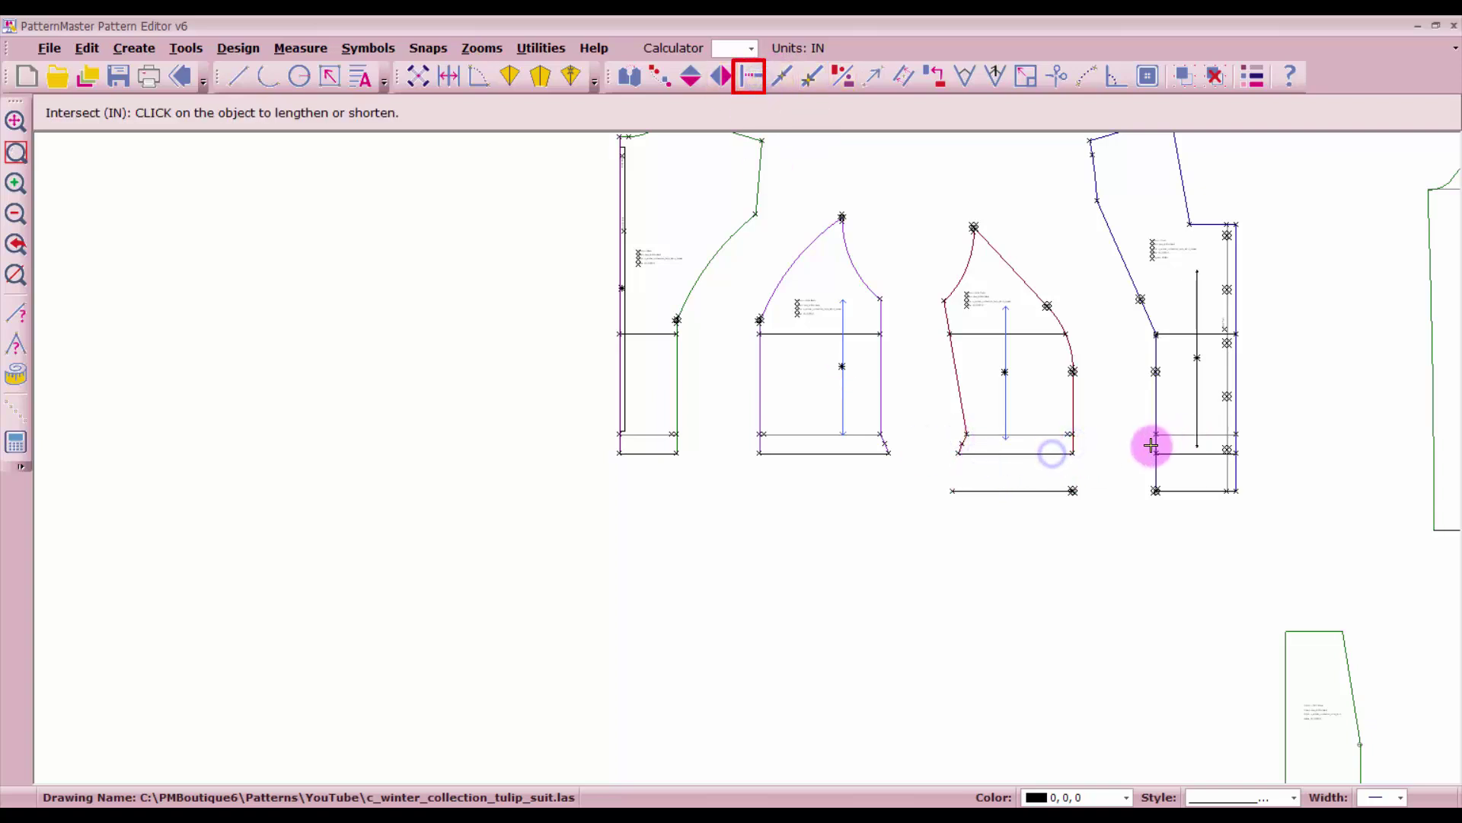
- Shorten the princess seam and the front edge of the center front panel to the line just above the hem
{"action": "left_click", "coordinate": [1153, 443]}
{"action": "left_click", "coordinate": [1172, 454]}
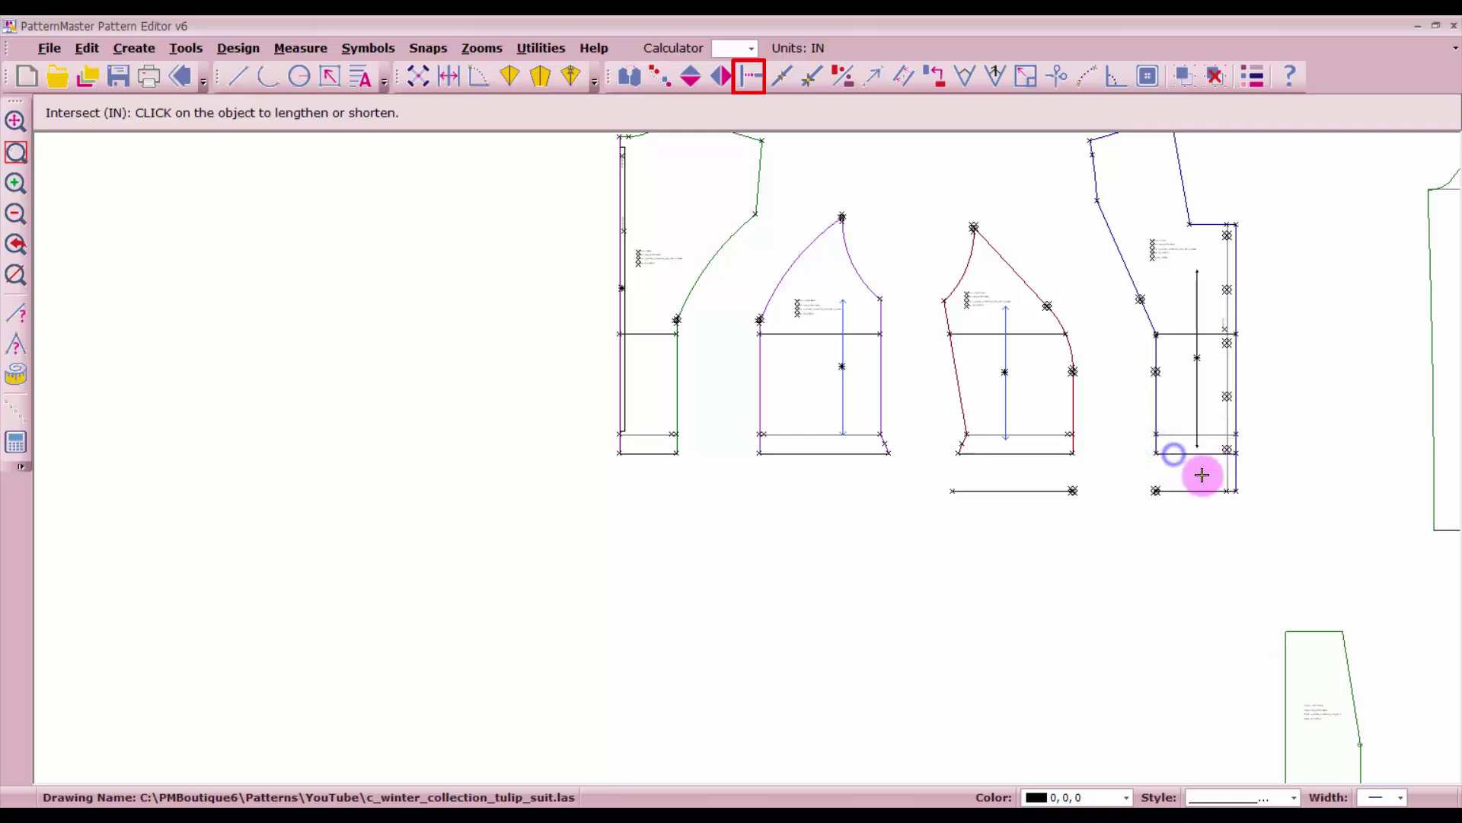
{"action": "left_click", "coordinate": [1237, 440]}
{"action": "left_click", "coordinate": [1228, 454]}
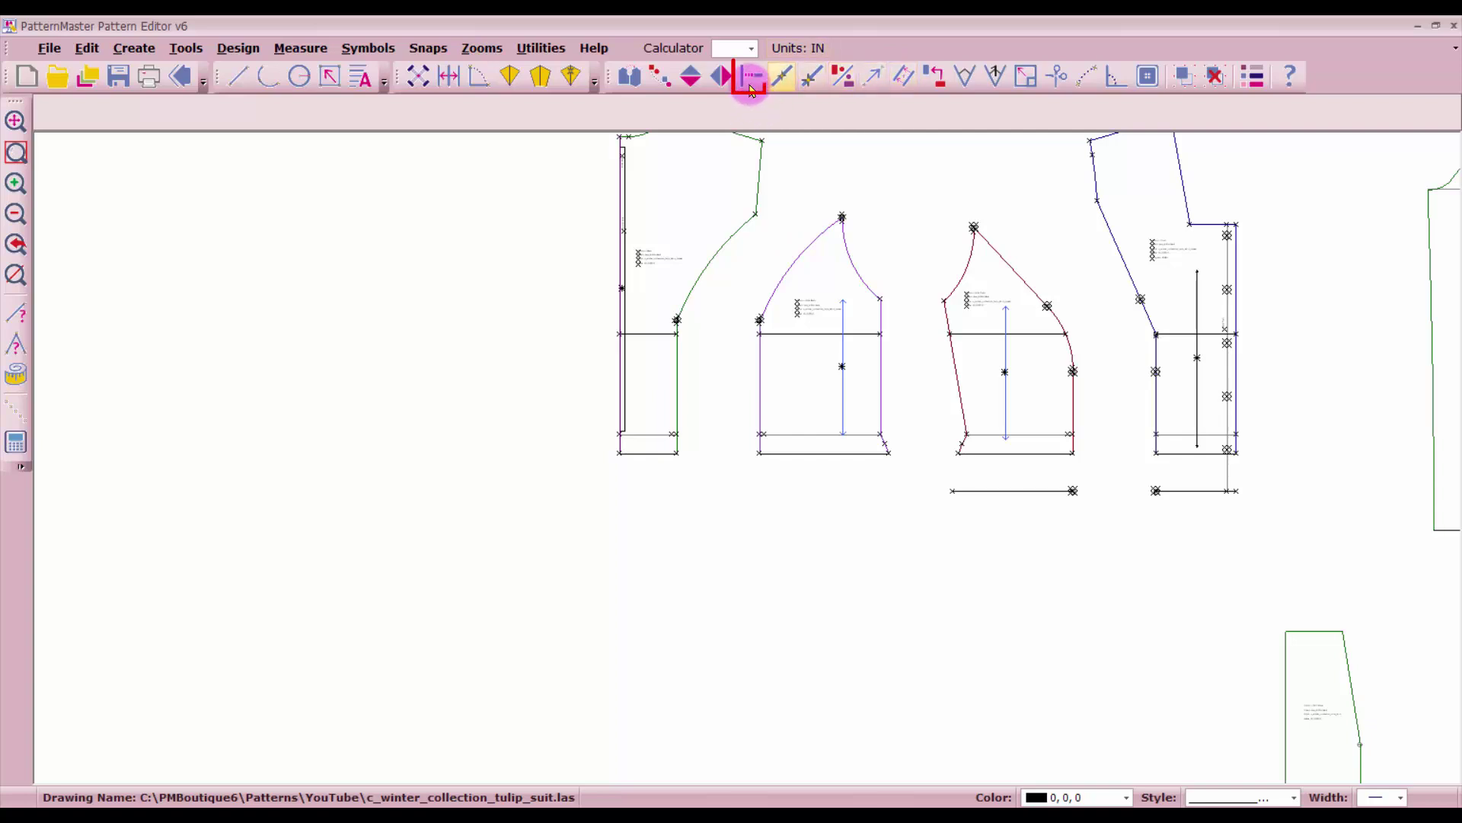
- Shorten the center front panel's inner vertical line beside the front edge to the new hem line with Intersect
{"action": "left_click", "coordinate": [753, 80]}
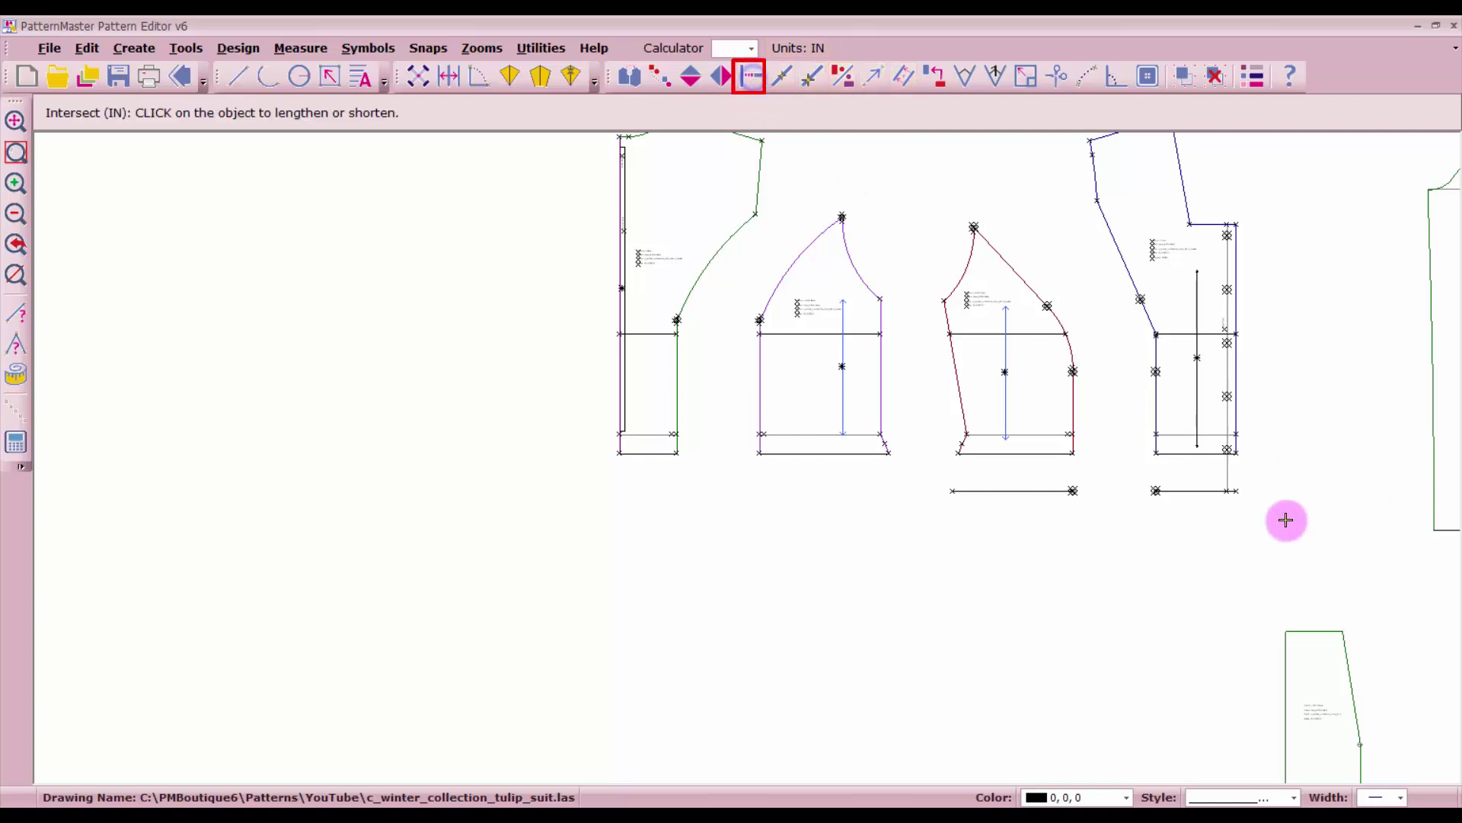
{"action": "left_click", "coordinate": [1222, 422]}
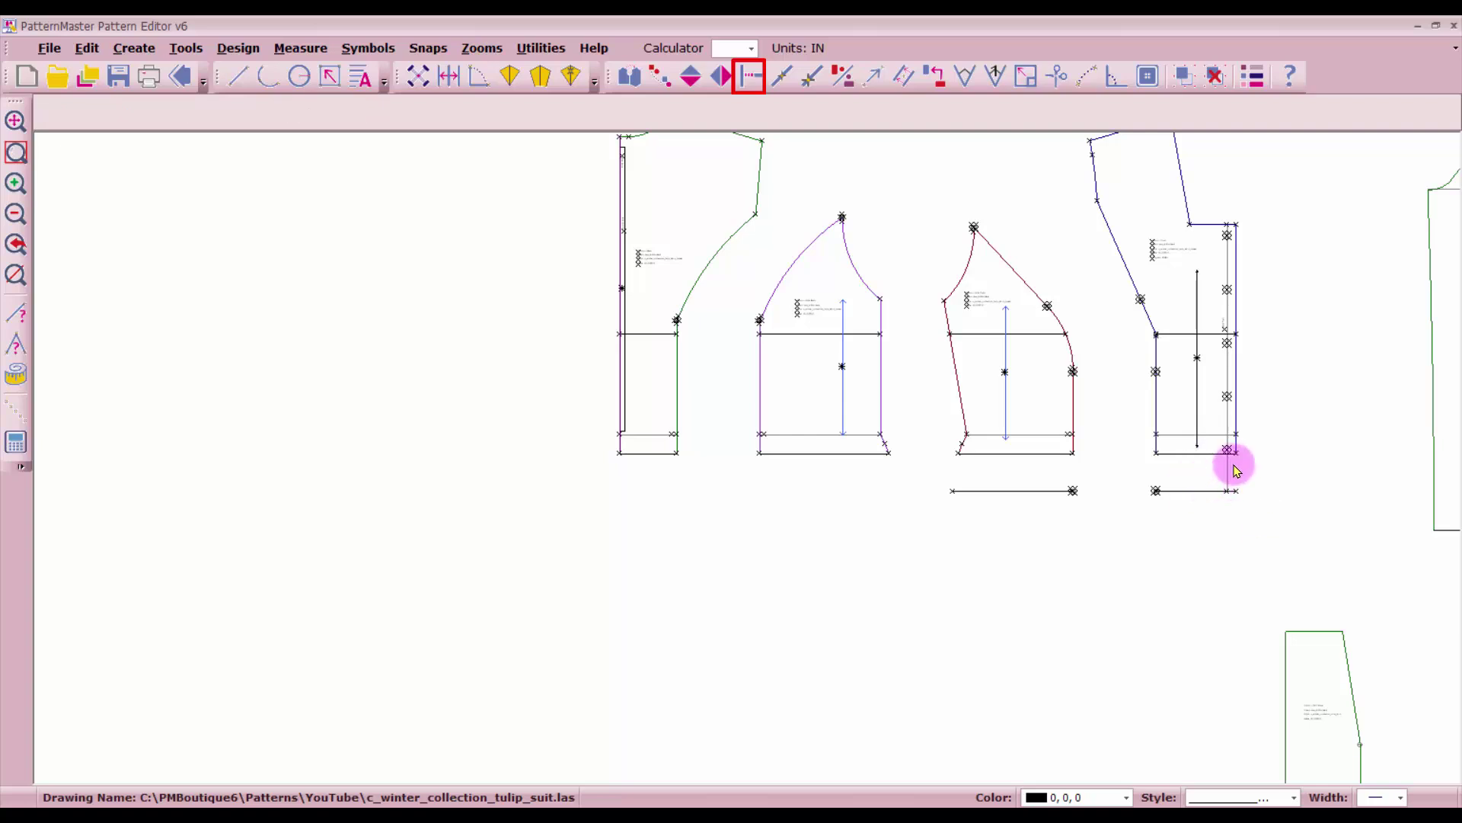
{"action": "left_click", "coordinate": [1234, 460]}
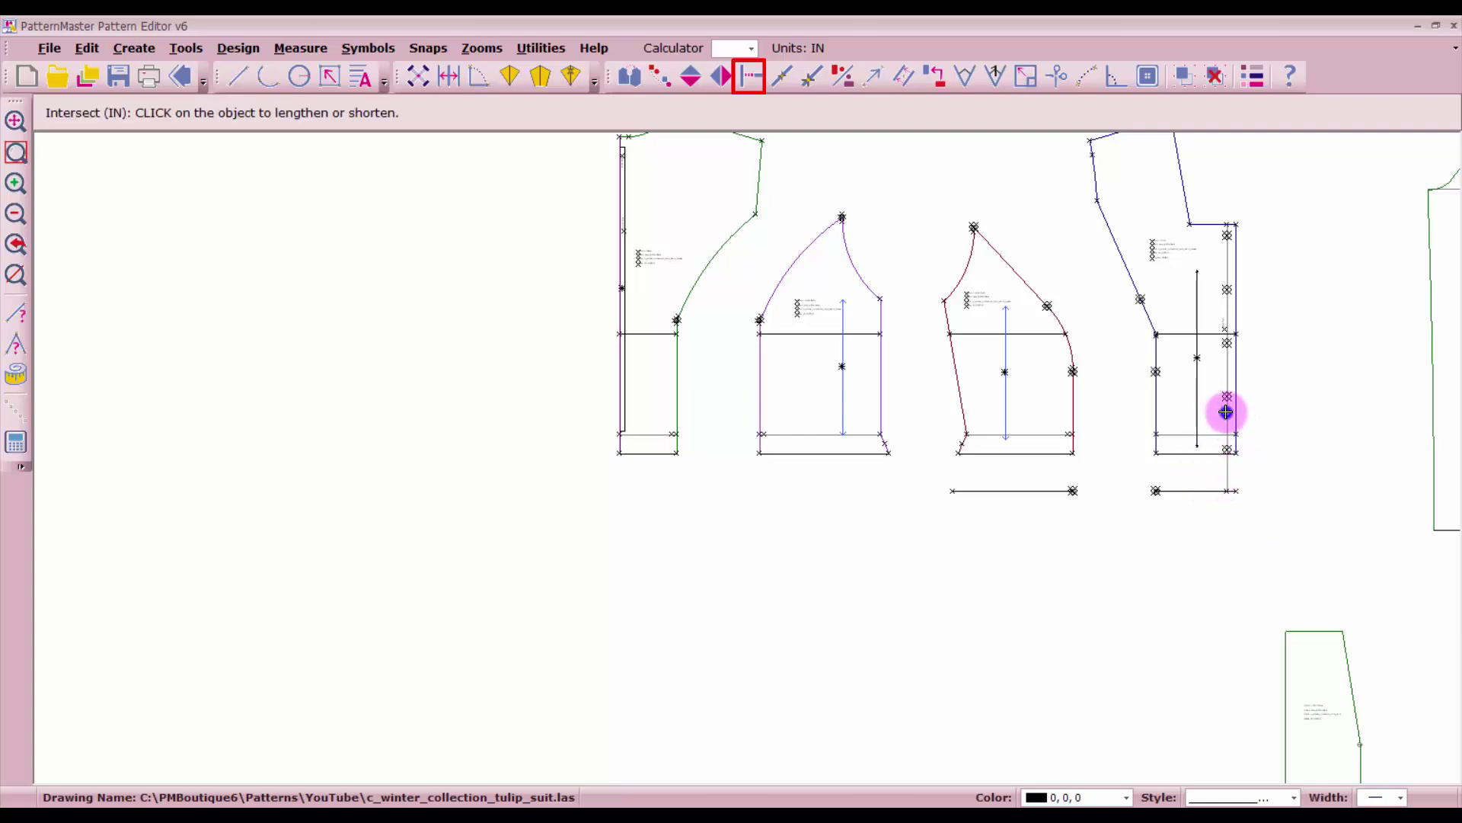
{"action": "left_click", "coordinate": [1225, 412]}
{"action": "left_click", "coordinate": [1203, 453]}
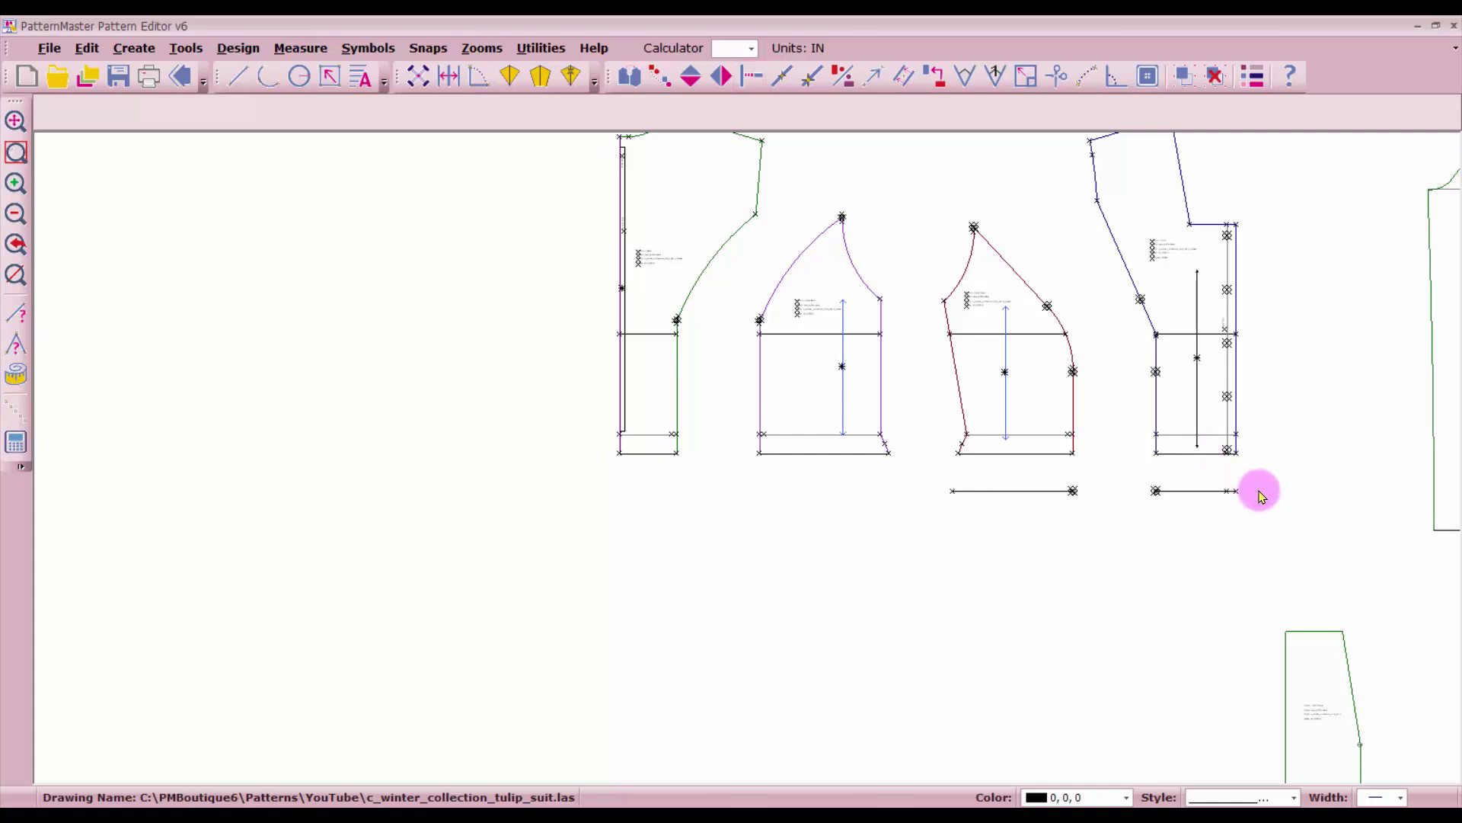
- Delete the leftover old hem lines and marks below the side front and center front panels
{"action": "left_click_drag", "start_coordinate": [1260, 490], "coordinate": [921, 524]}
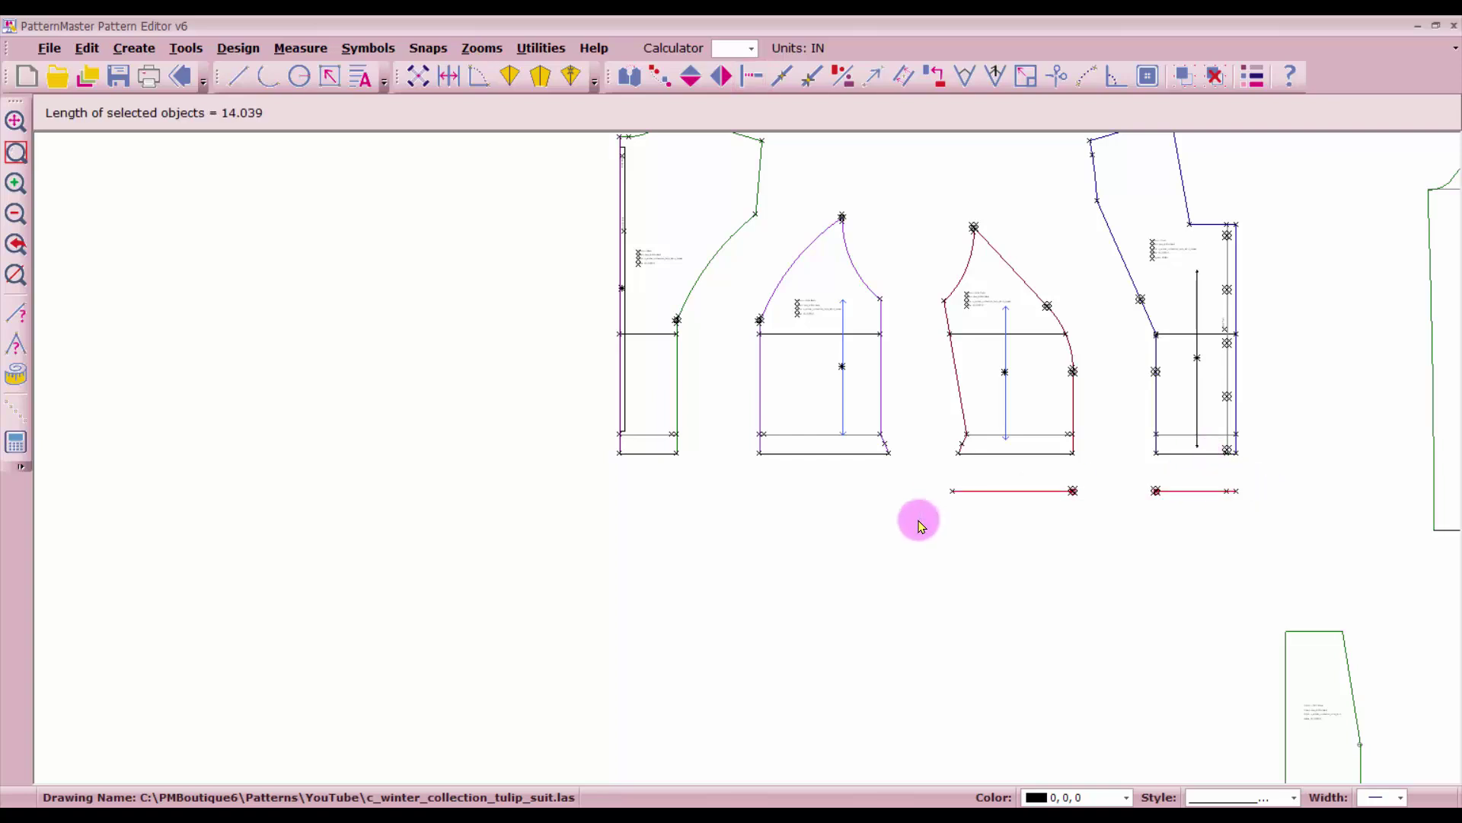
{"action": "scroll", "coordinate": [823, 442], "scroll_direction": "down", "scroll_amount": 2}
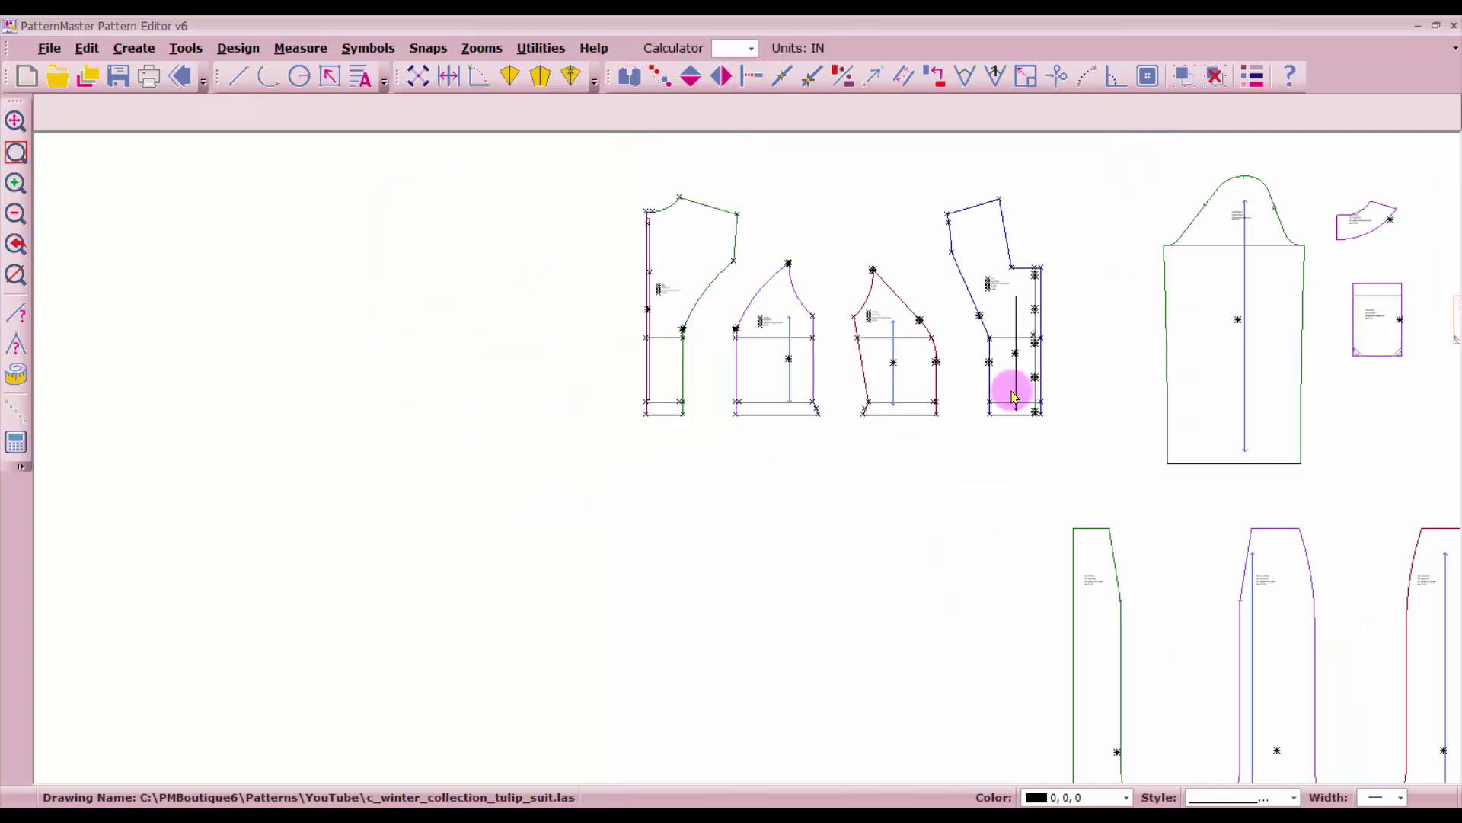
{"action": "scroll", "coordinate": [1013, 396], "scroll_direction": "down", "scroll_amount": 1}
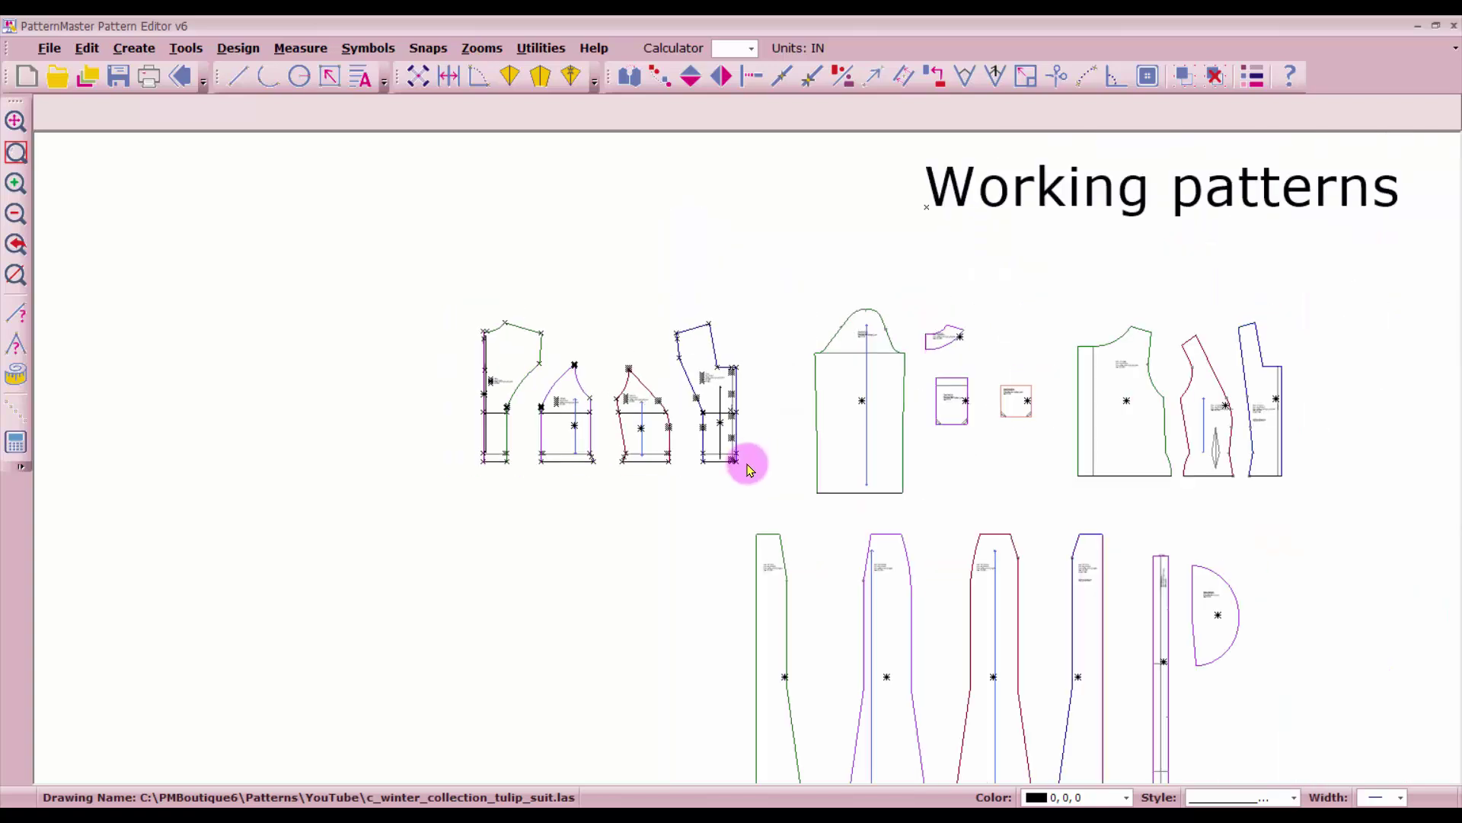
- Ungroup the three lining symbols (back, side front and front) into separately editable objects
{"action": "left_click", "coordinate": [1220, 455]}
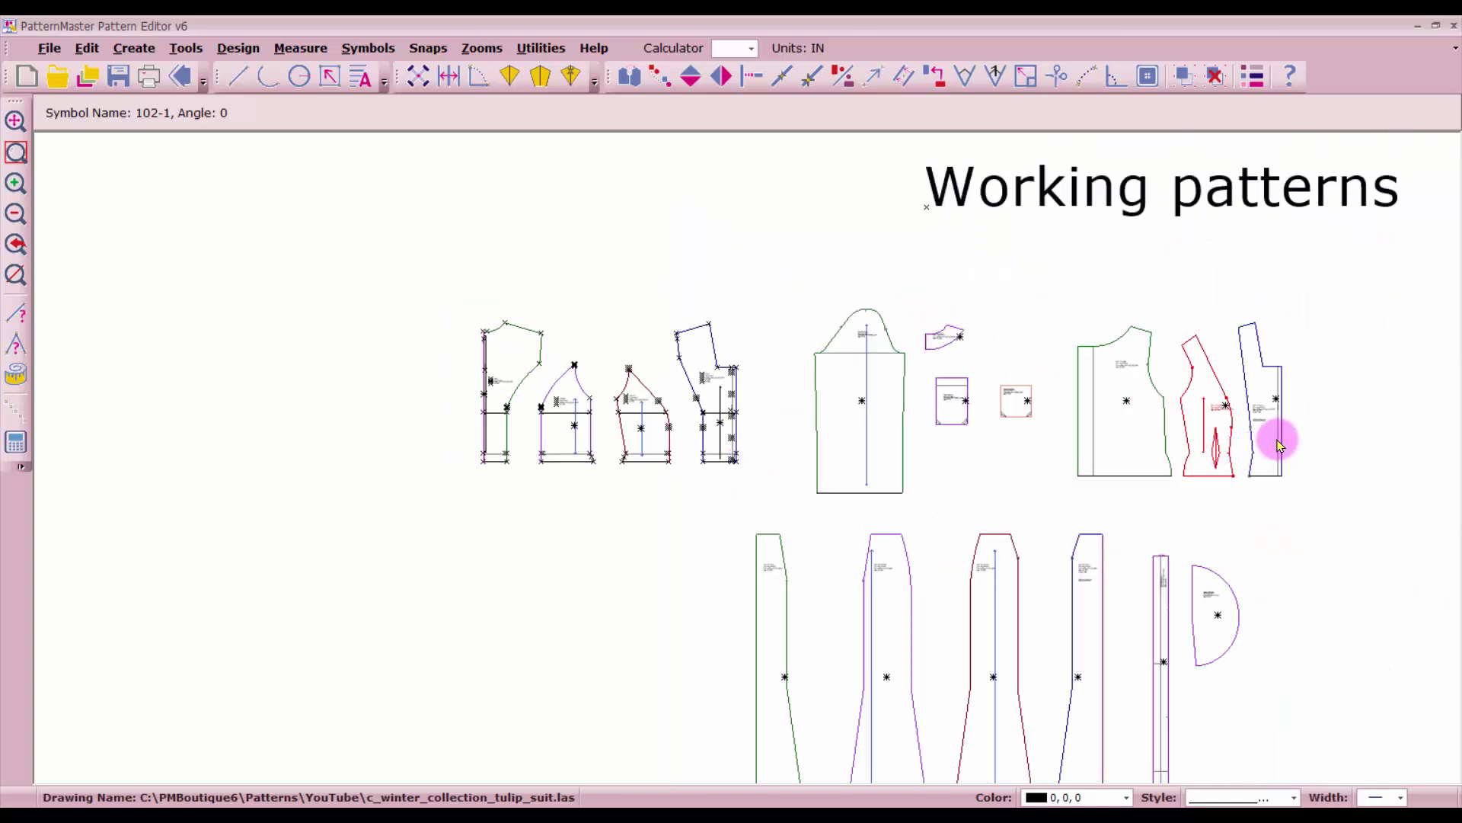
{"action": "scroll", "coordinate": [1280, 444], "scroll_direction": "up", "scroll_amount": 3}
{"action": "left_click", "coordinate": [693, 471]}
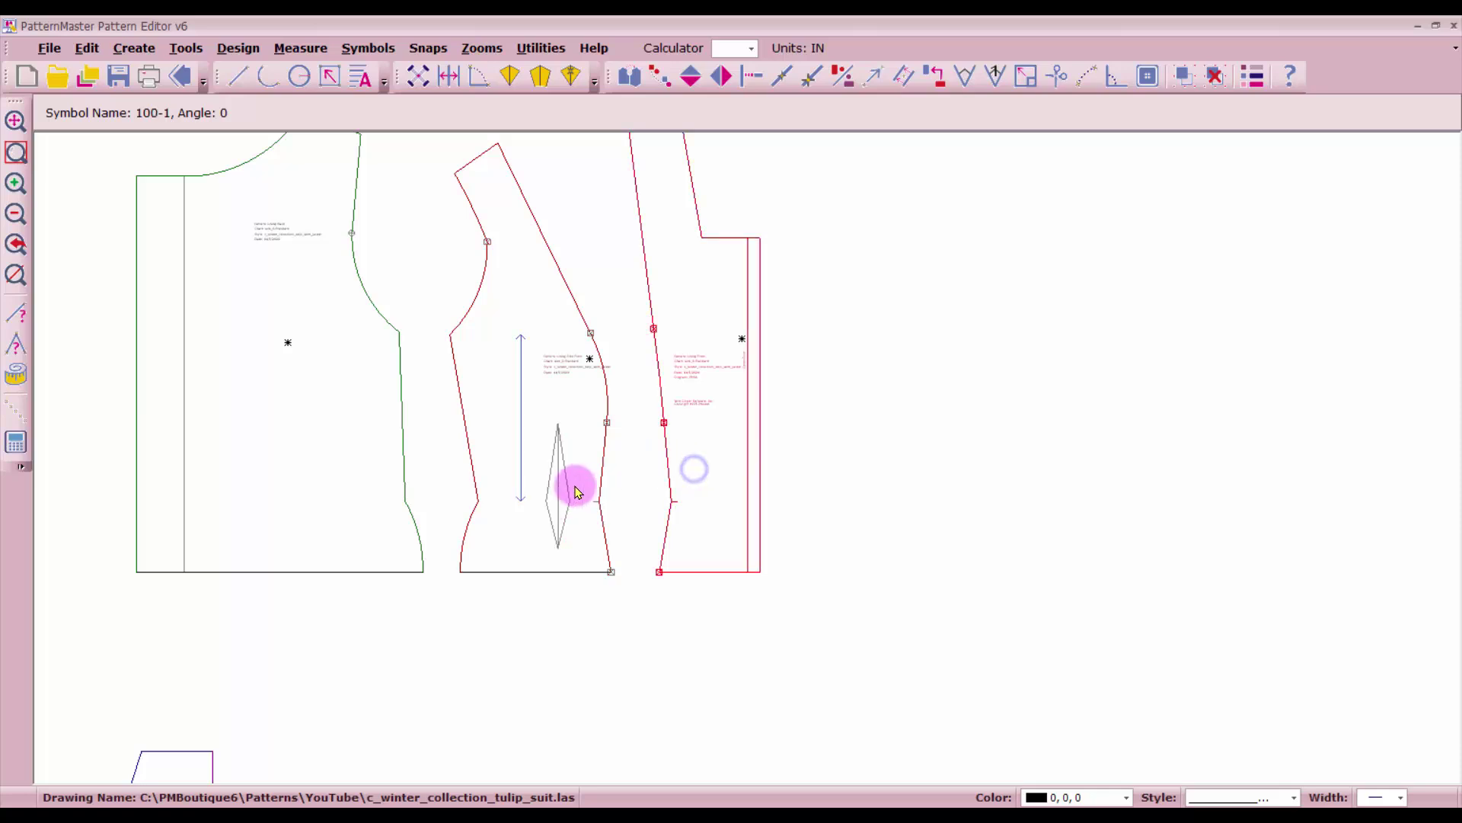
{"action": "left_click", "coordinate": [272, 510]}
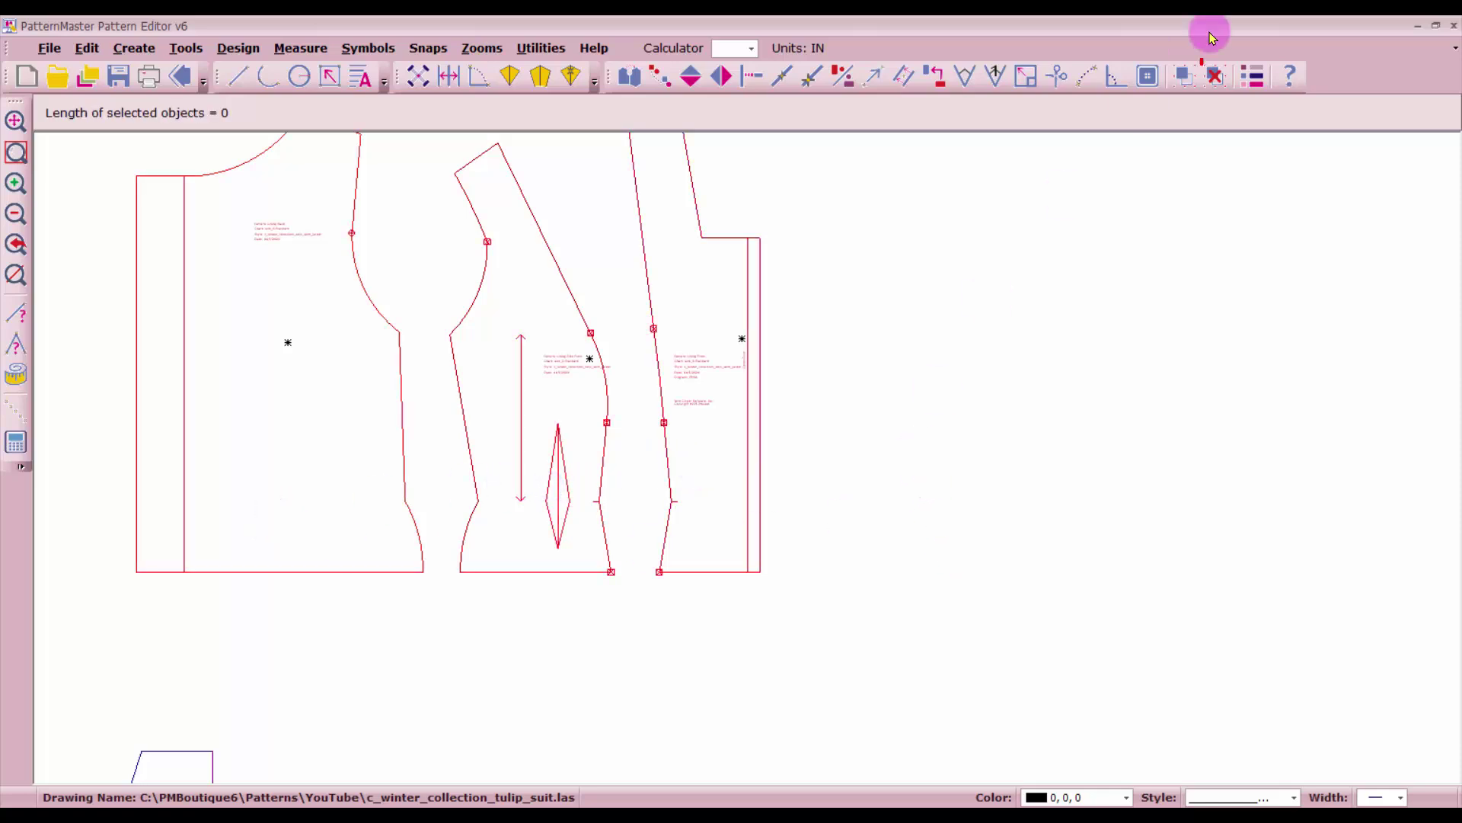
{"action": "left_click", "coordinate": [1216, 77]}
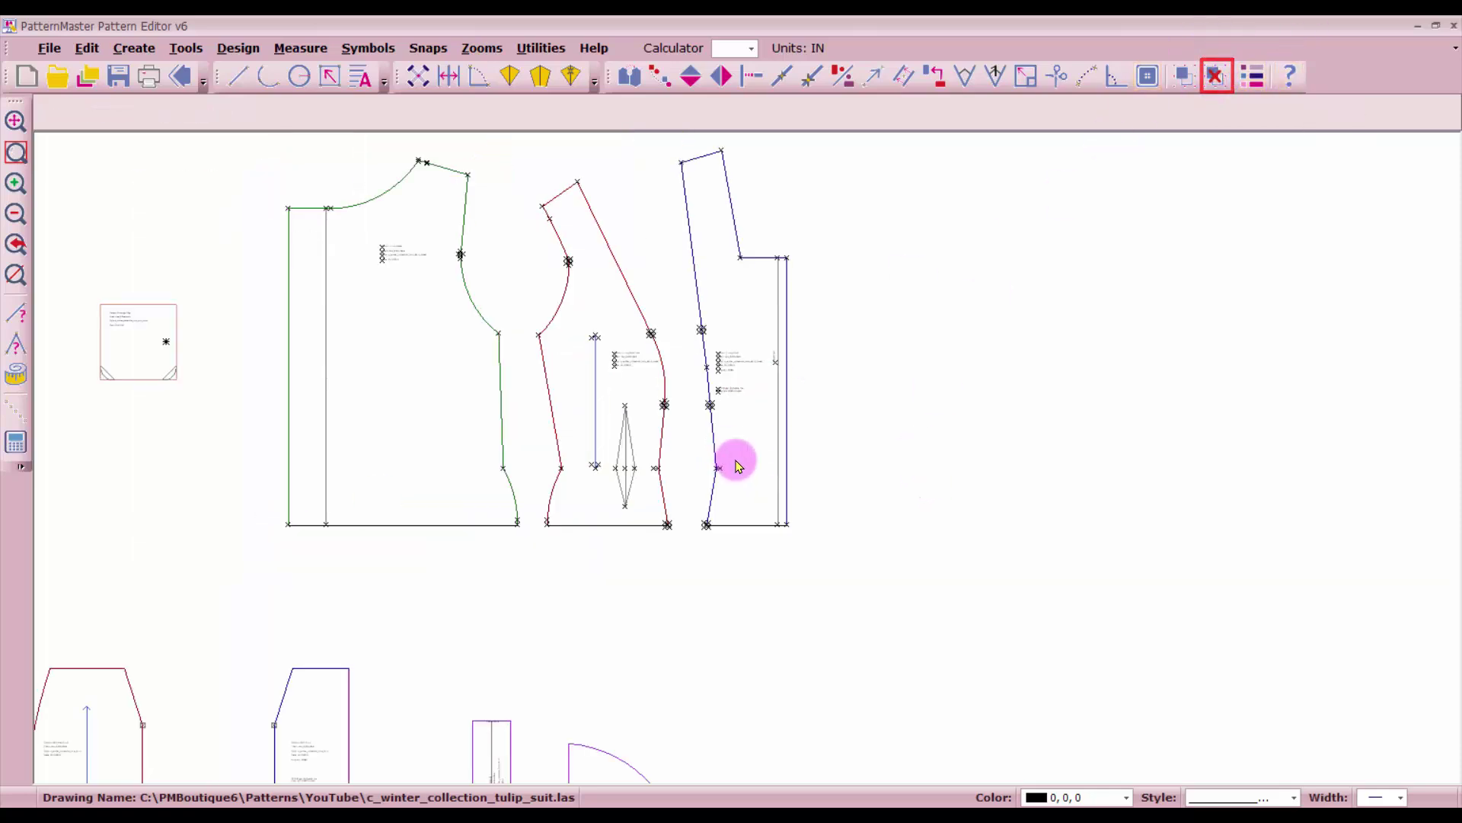
- Move the Lining Front's pattern information text block up toward the princess seam, clear of the Center Front label
{"action": "scroll", "coordinate": [749, 461], "scroll_direction": "up", "scroll_amount": 4}
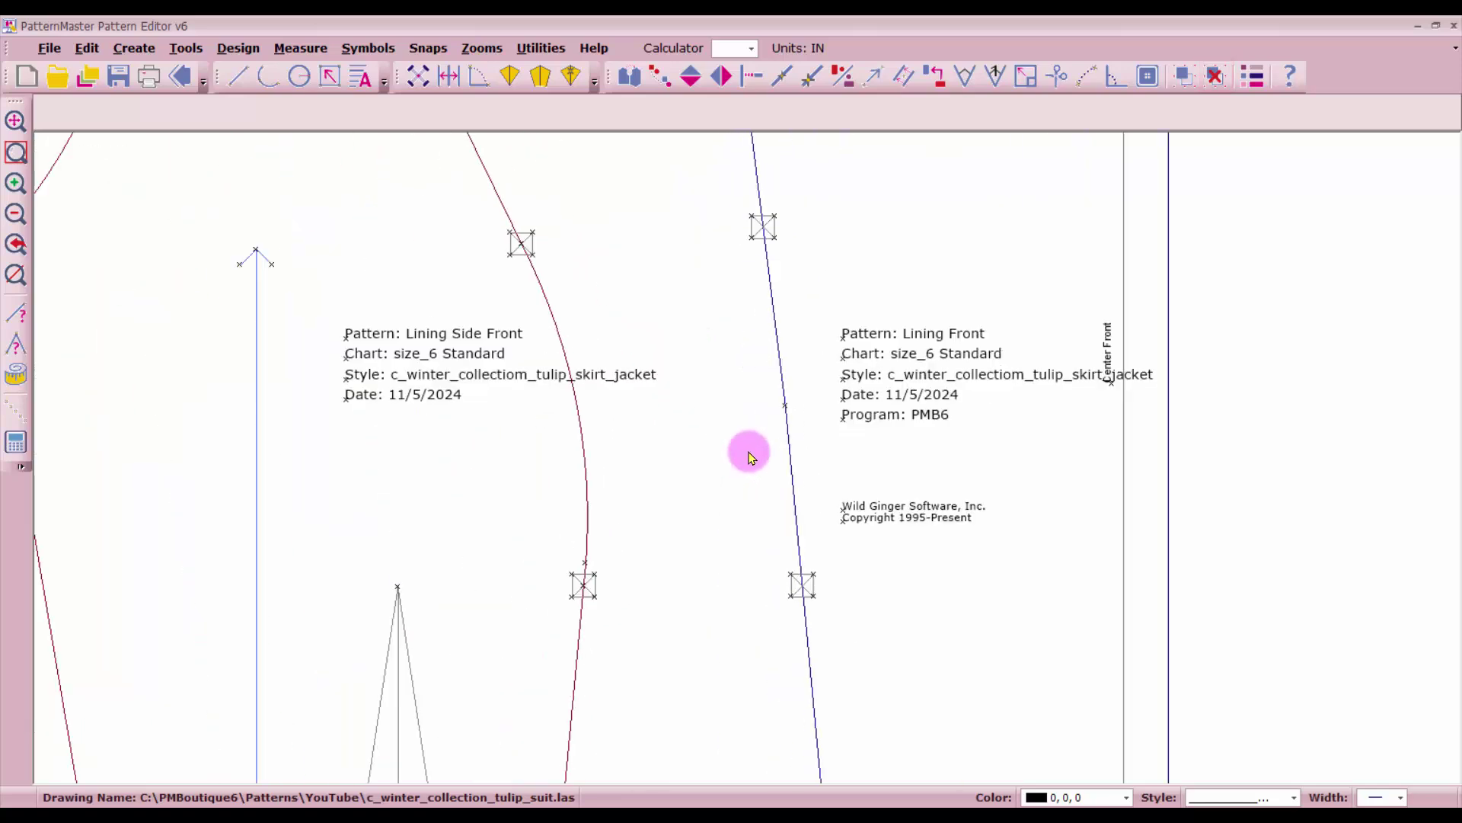
{"action": "left_click_drag", "start_coordinate": [821, 283], "coordinate": [886, 463]}
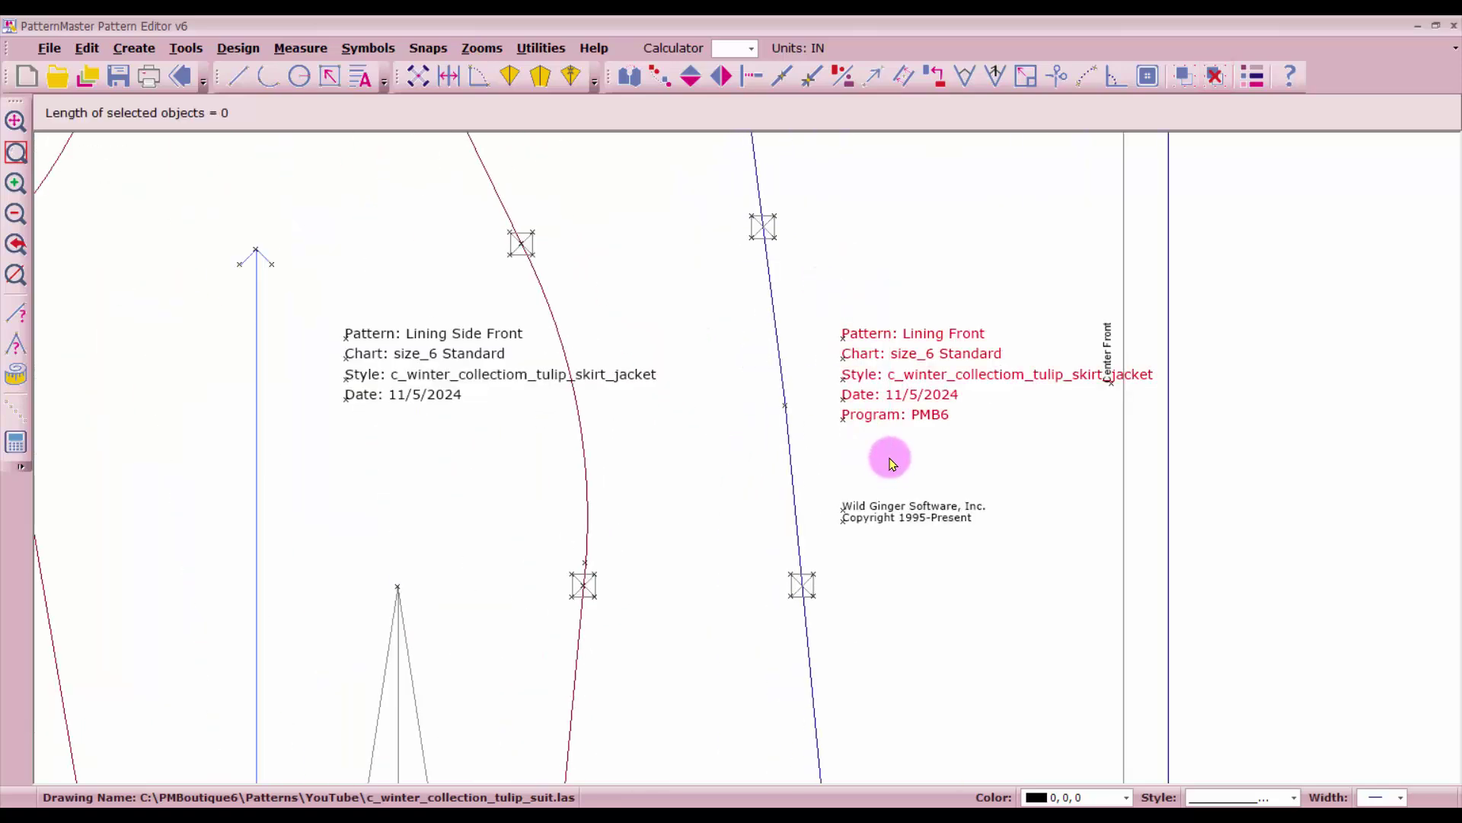
{"action": "left_click_drag", "start_coordinate": [891, 409], "coordinate": [844, 197]}
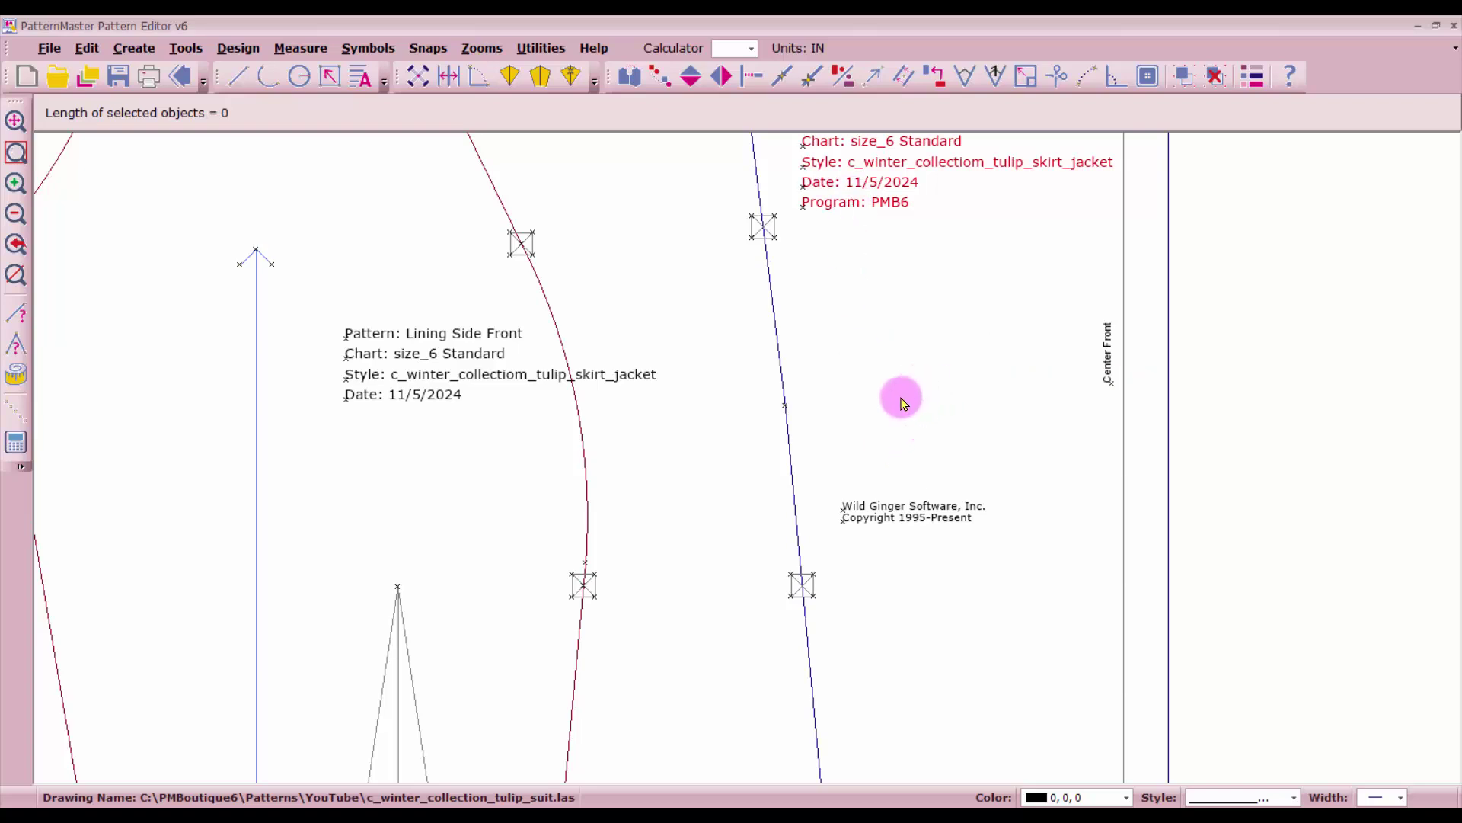
- Regroup the lining front, lining side front and lining back pieces, each as its own separate symbol
{"action": "scroll", "coordinate": [749, 461], "scroll_direction": "down", "scroll_amount": 5}
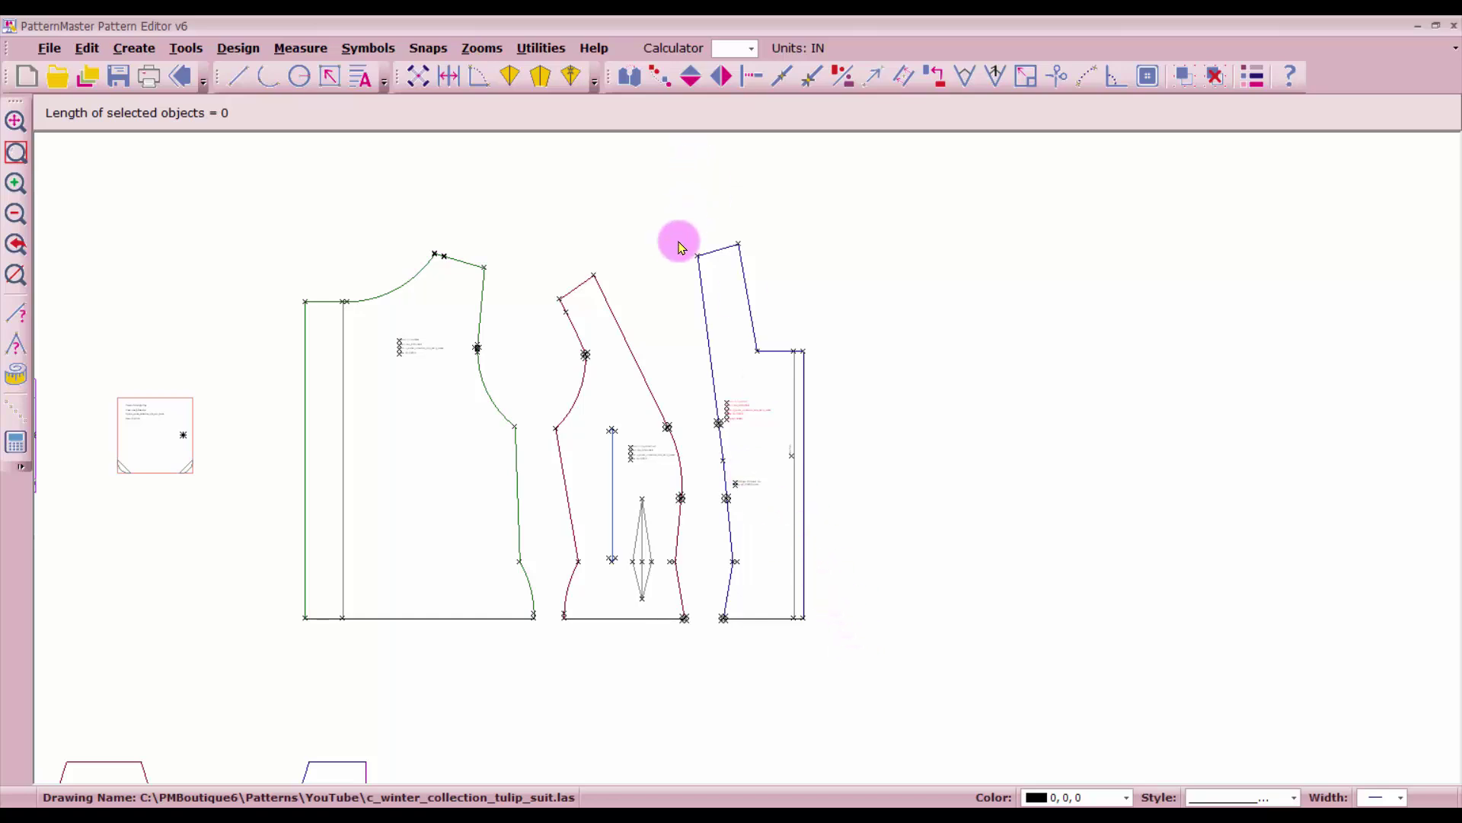
{"action": "left_click_drag", "start_coordinate": [692, 213], "coordinate": [817, 680]}
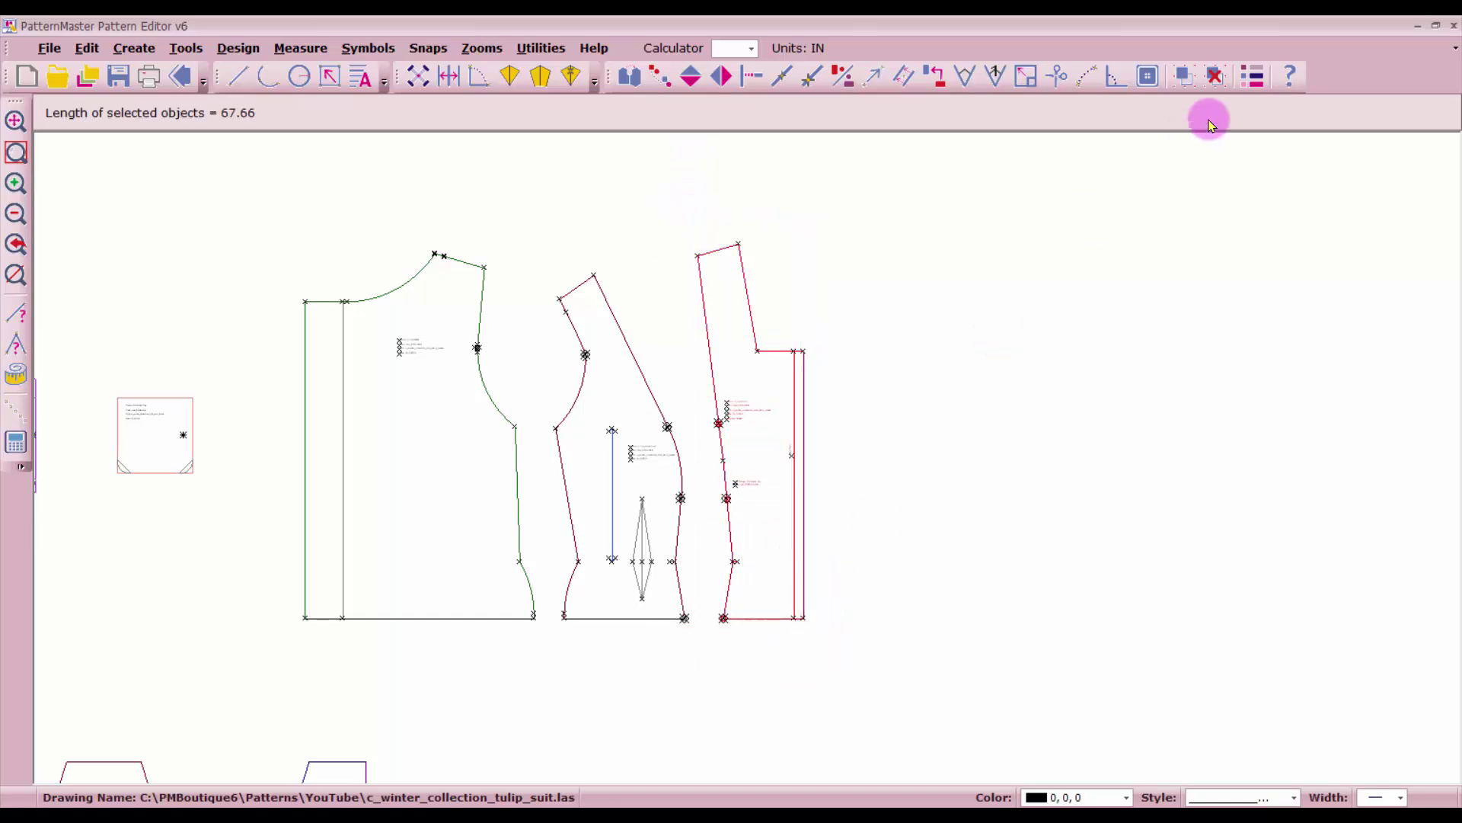
{"action": "left_click", "coordinate": [1180, 74]}
{"action": "left_click_drag", "start_coordinate": [529, 225], "coordinate": [700, 702]}
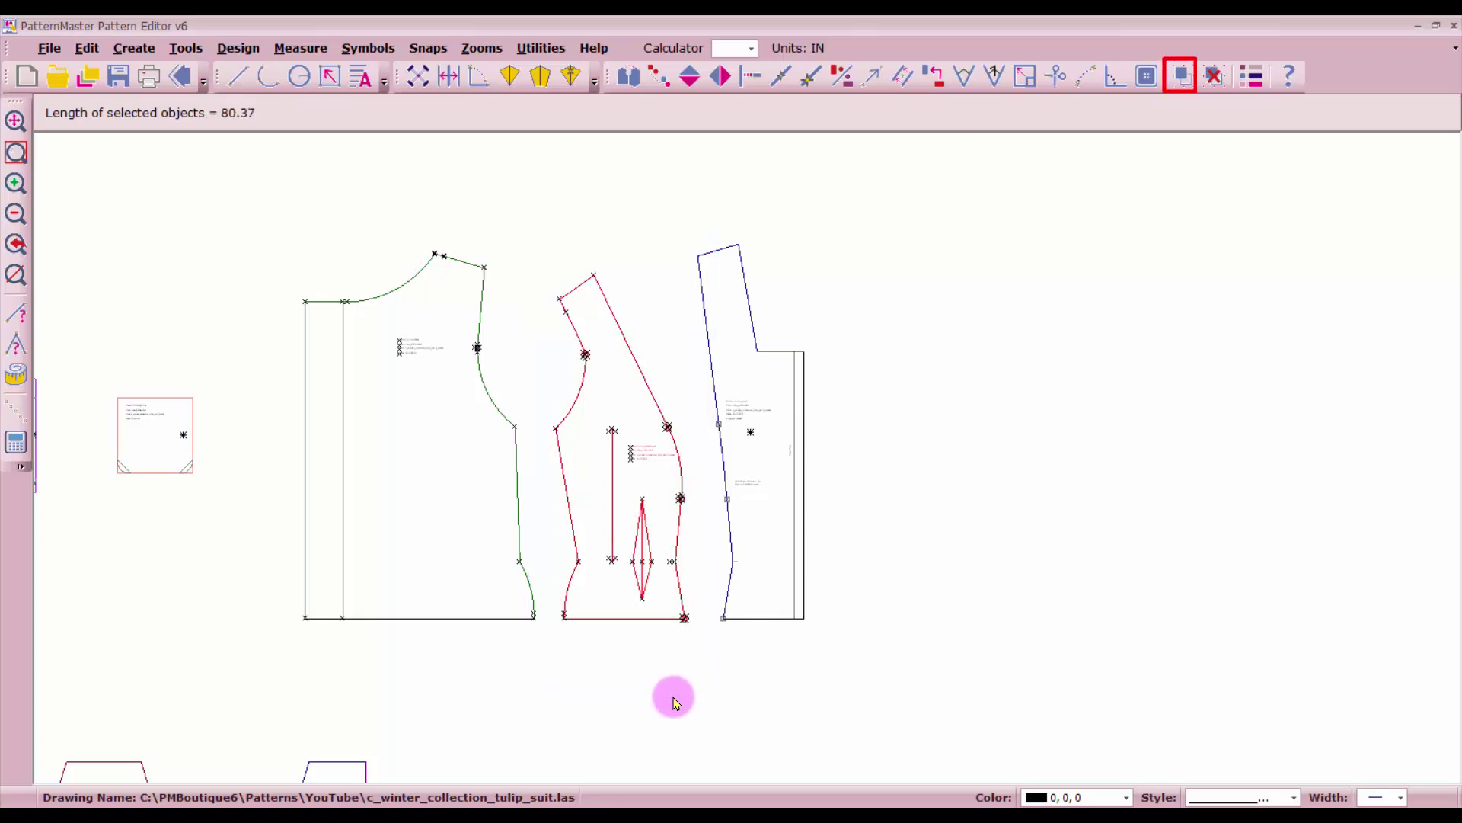
{"action": "left_click", "coordinate": [1179, 76]}
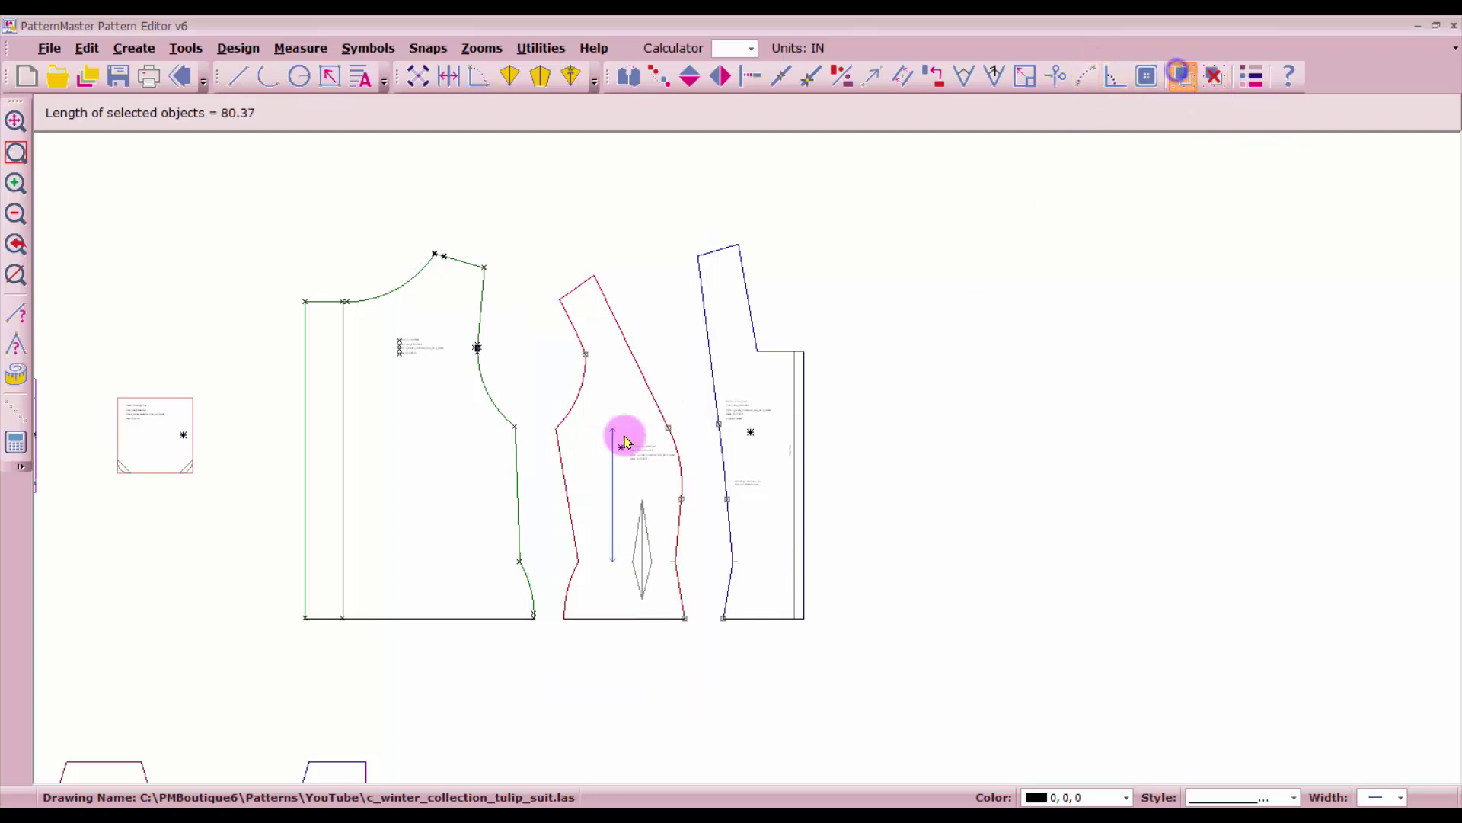
{"action": "left_click_drag", "start_coordinate": [248, 215], "coordinate": [550, 672]}
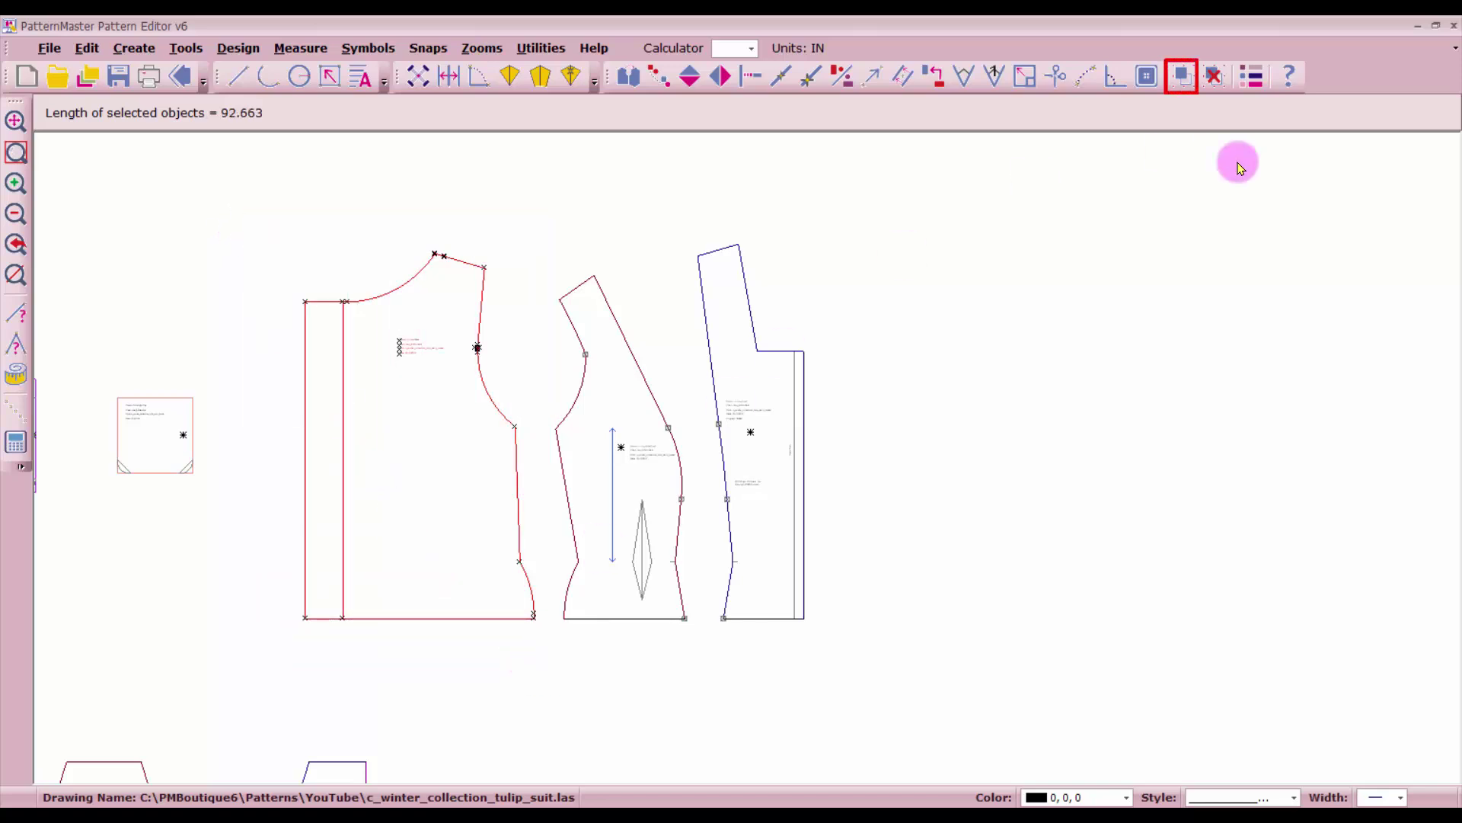
{"action": "left_click", "coordinate": [1186, 76]}
{"action": "scroll", "coordinate": [375, 539], "scroll_direction": "down", "scroll_amount": 3}
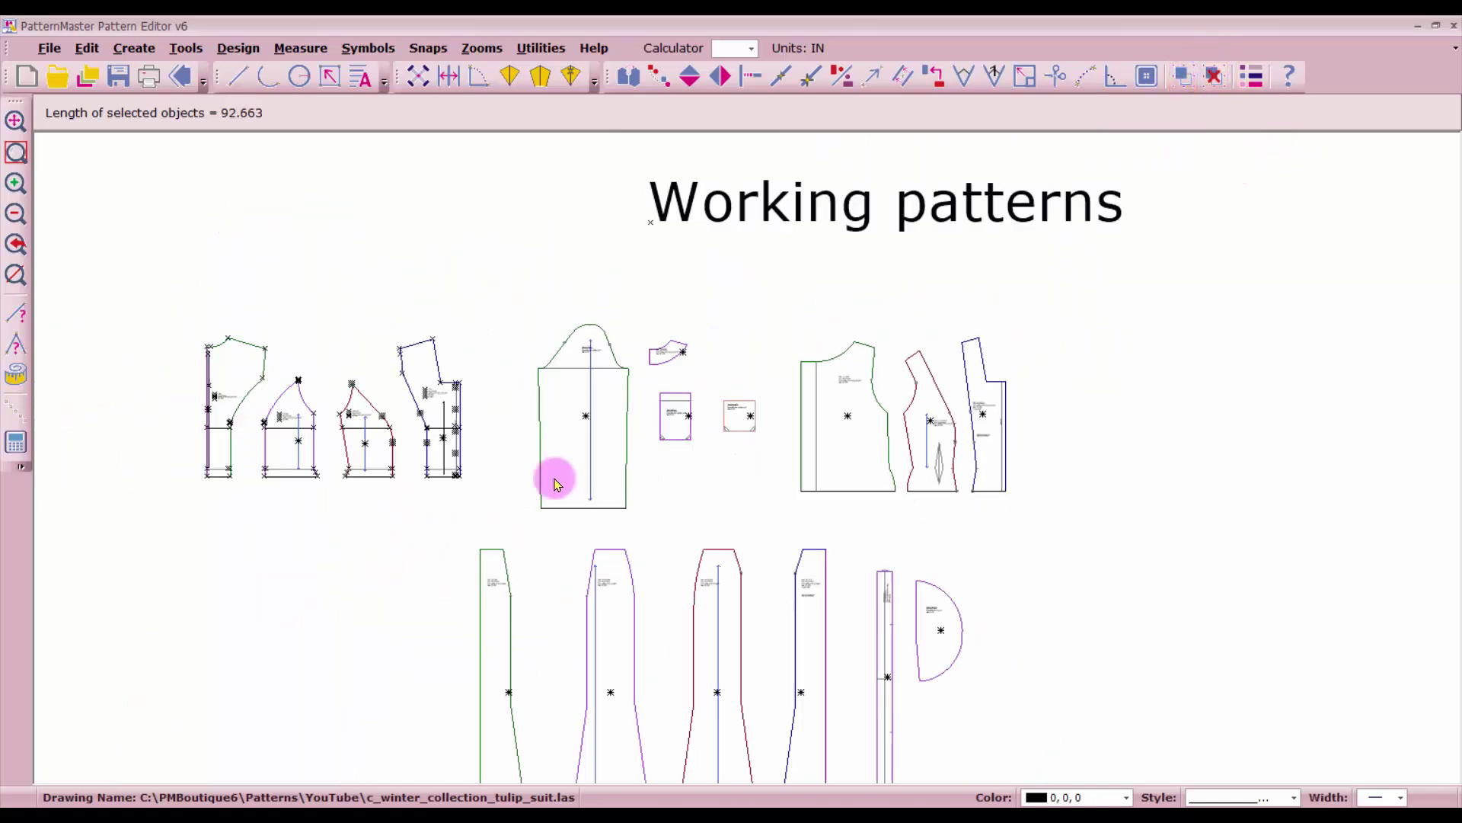
- Locate a single point 3 inches down the jacket front's neck edge from the shoulder end
{"action": "scroll", "coordinate": [419, 392], "scroll_direction": "up", "scroll_amount": 3}
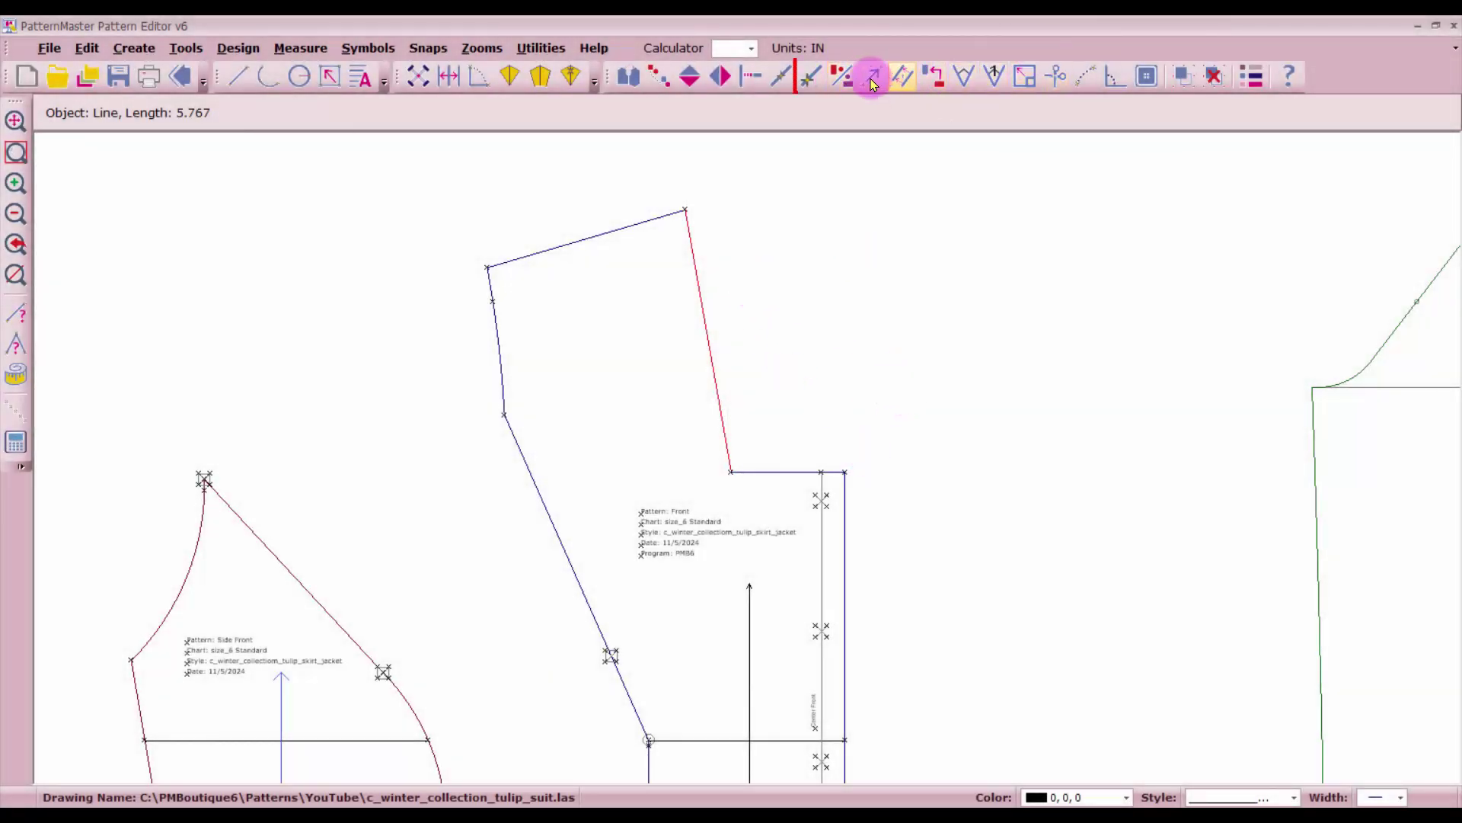
{"action": "left_click", "coordinate": [812, 79]}
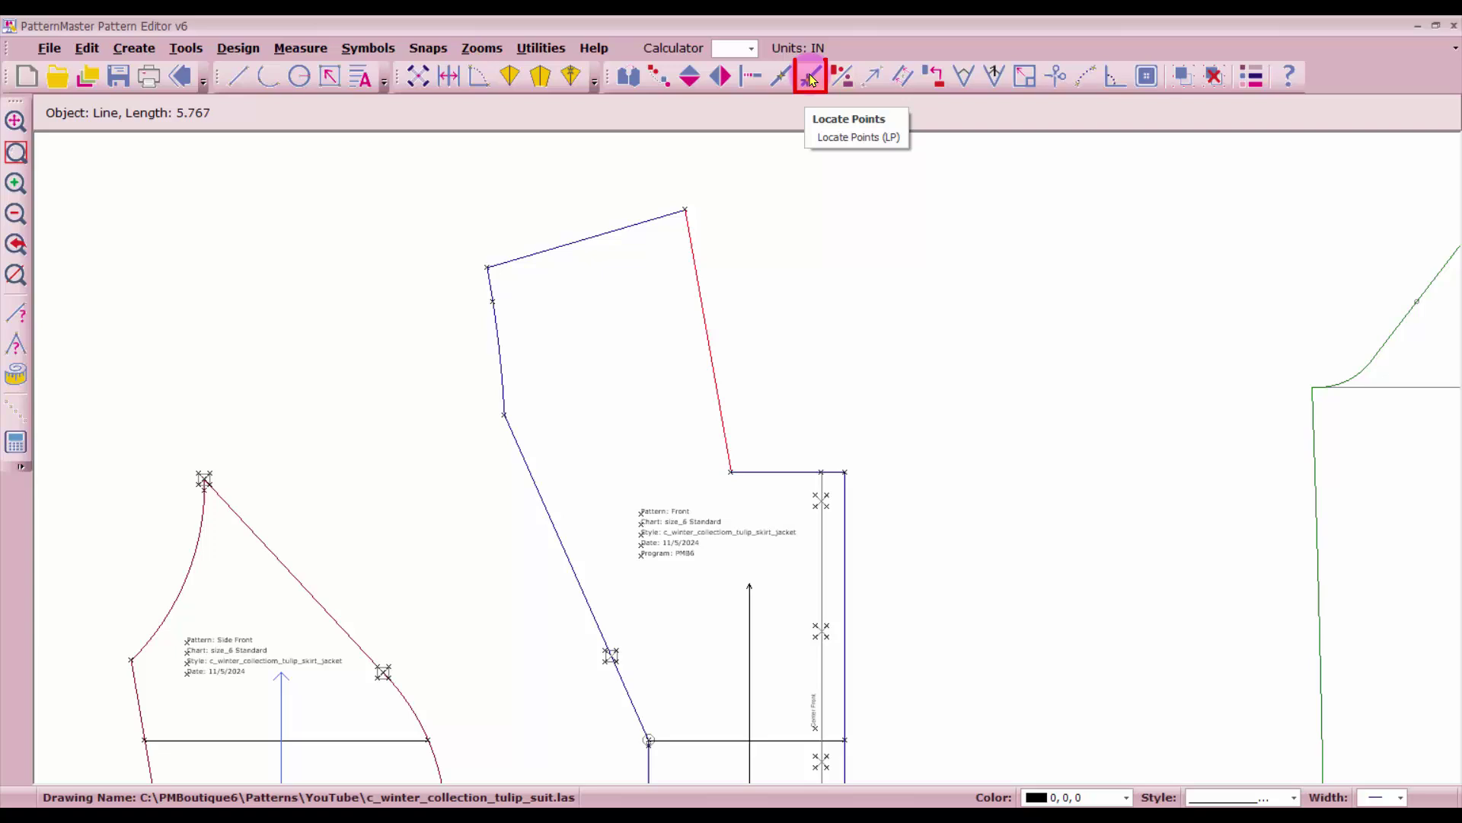
{"action": "left_click", "coordinate": [681, 206]}
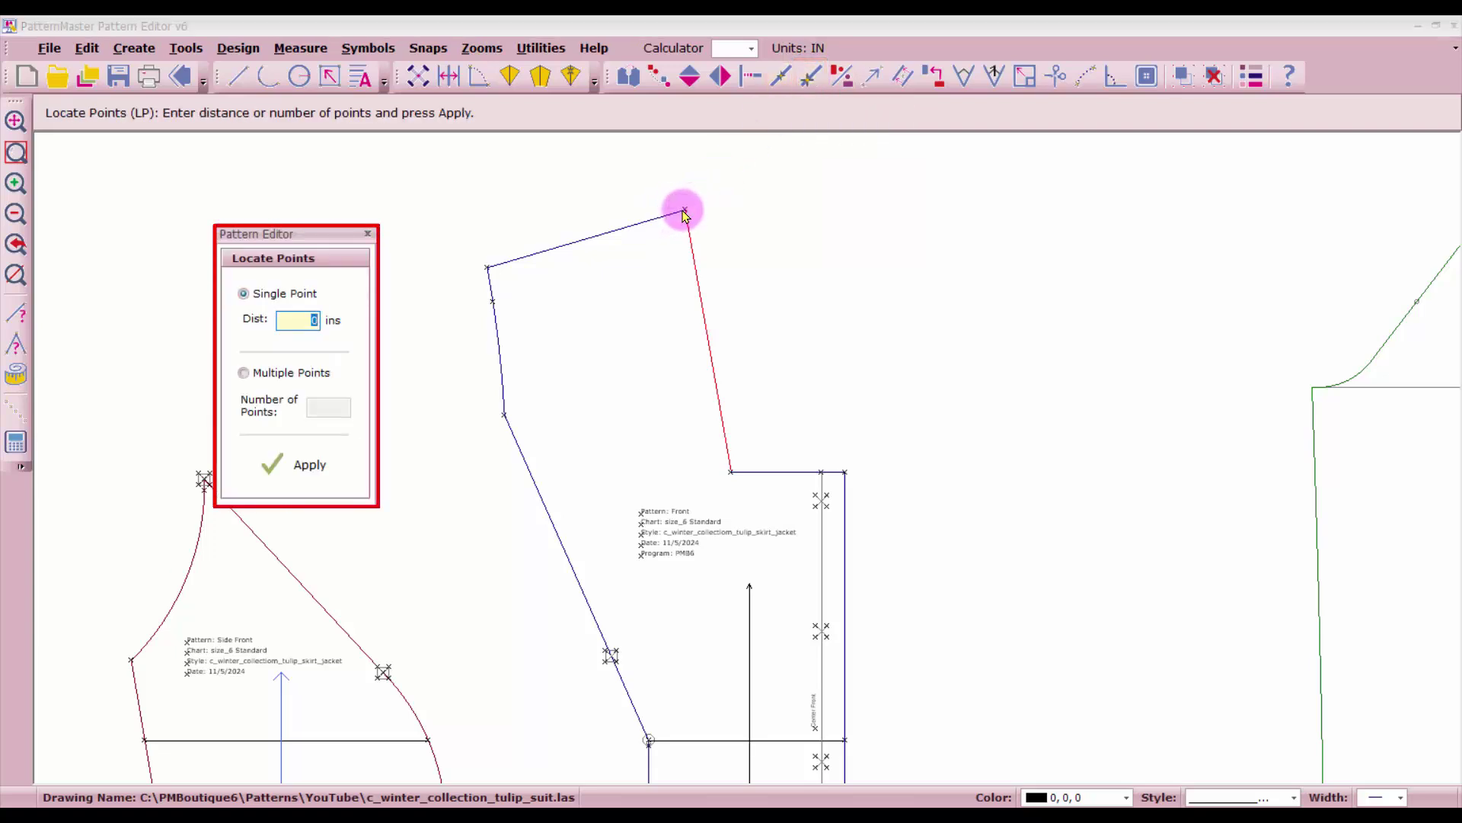
{"action": "type", "text": "3"}
{"action": "key", "text": "Return"}
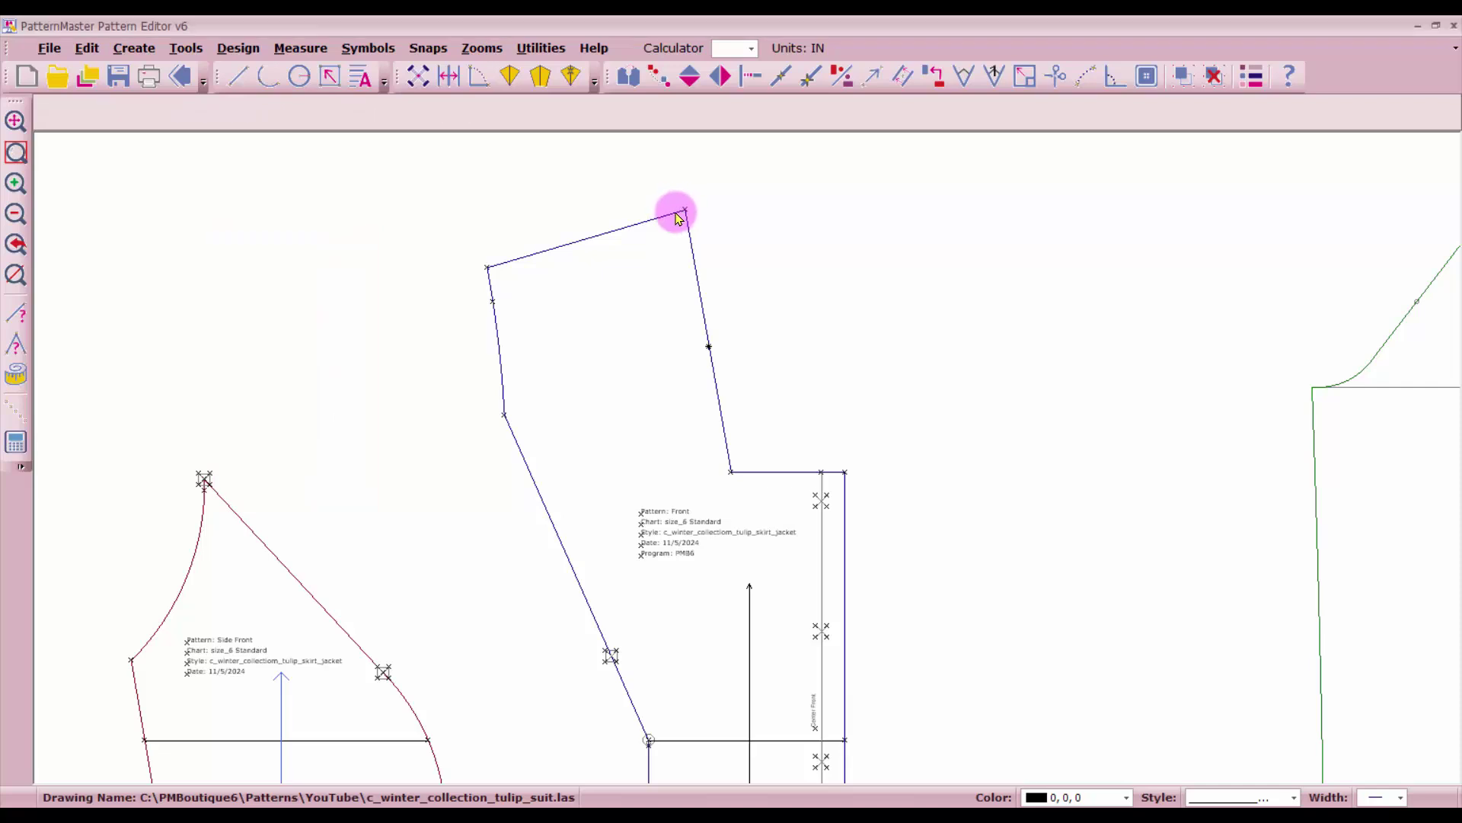
- Place a specification along the front's neck edge between the located point and the edge's lower corner
{"action": "type", "text": "sk"}
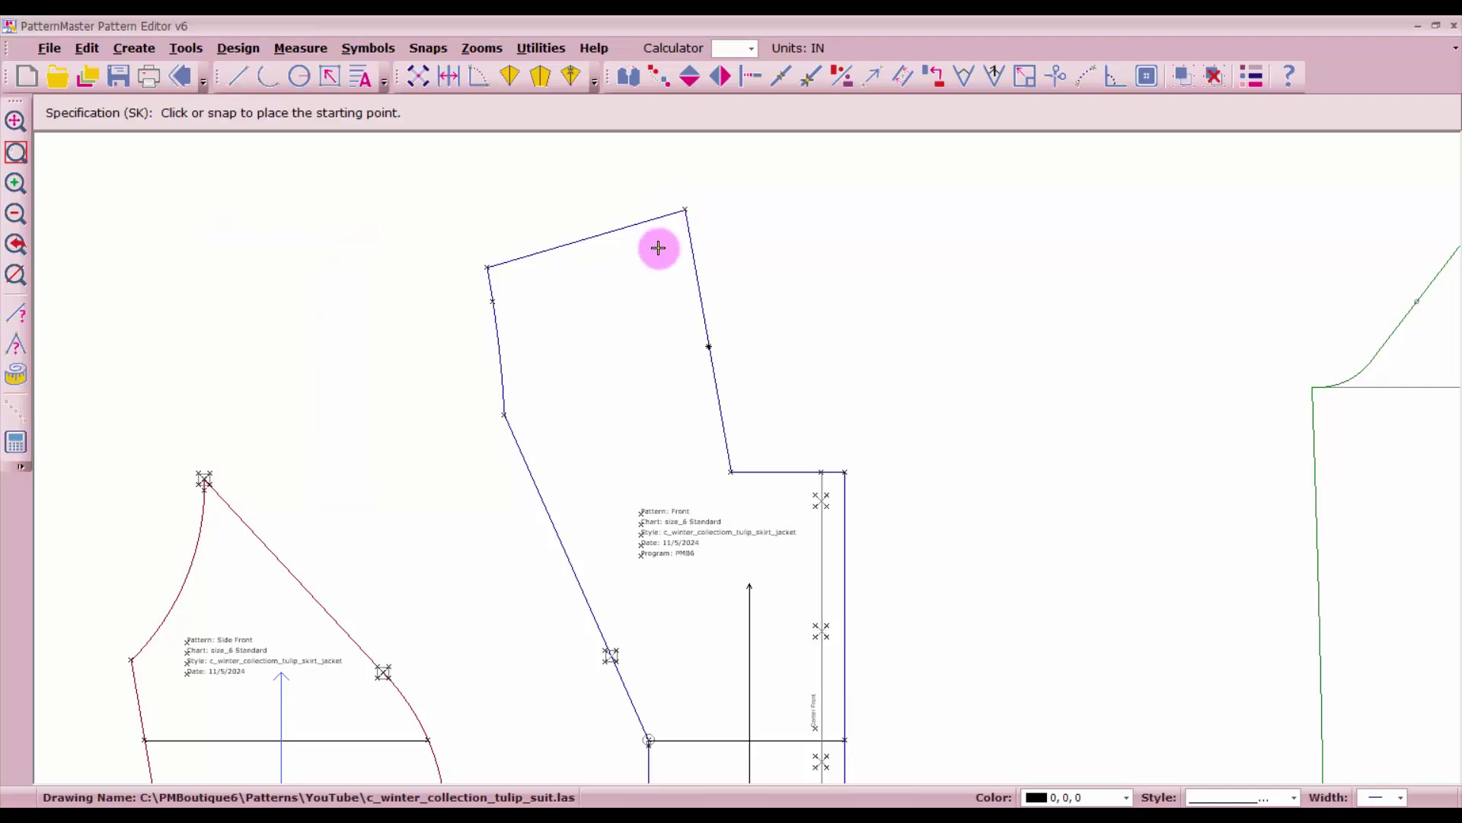
{"action": "left_click", "coordinate": [708, 342]}
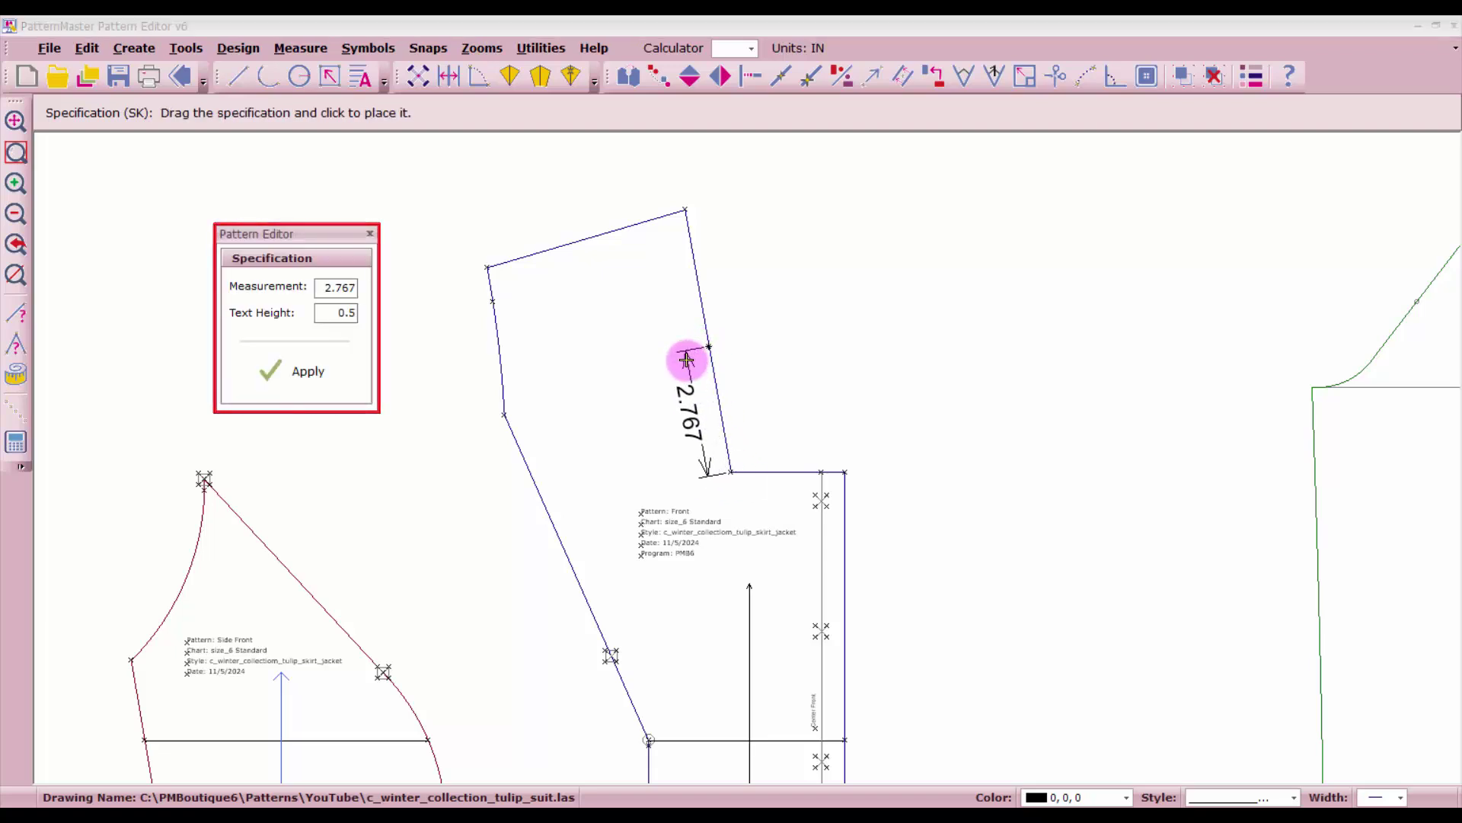
{"action": "left_click", "coordinate": [686, 359]}
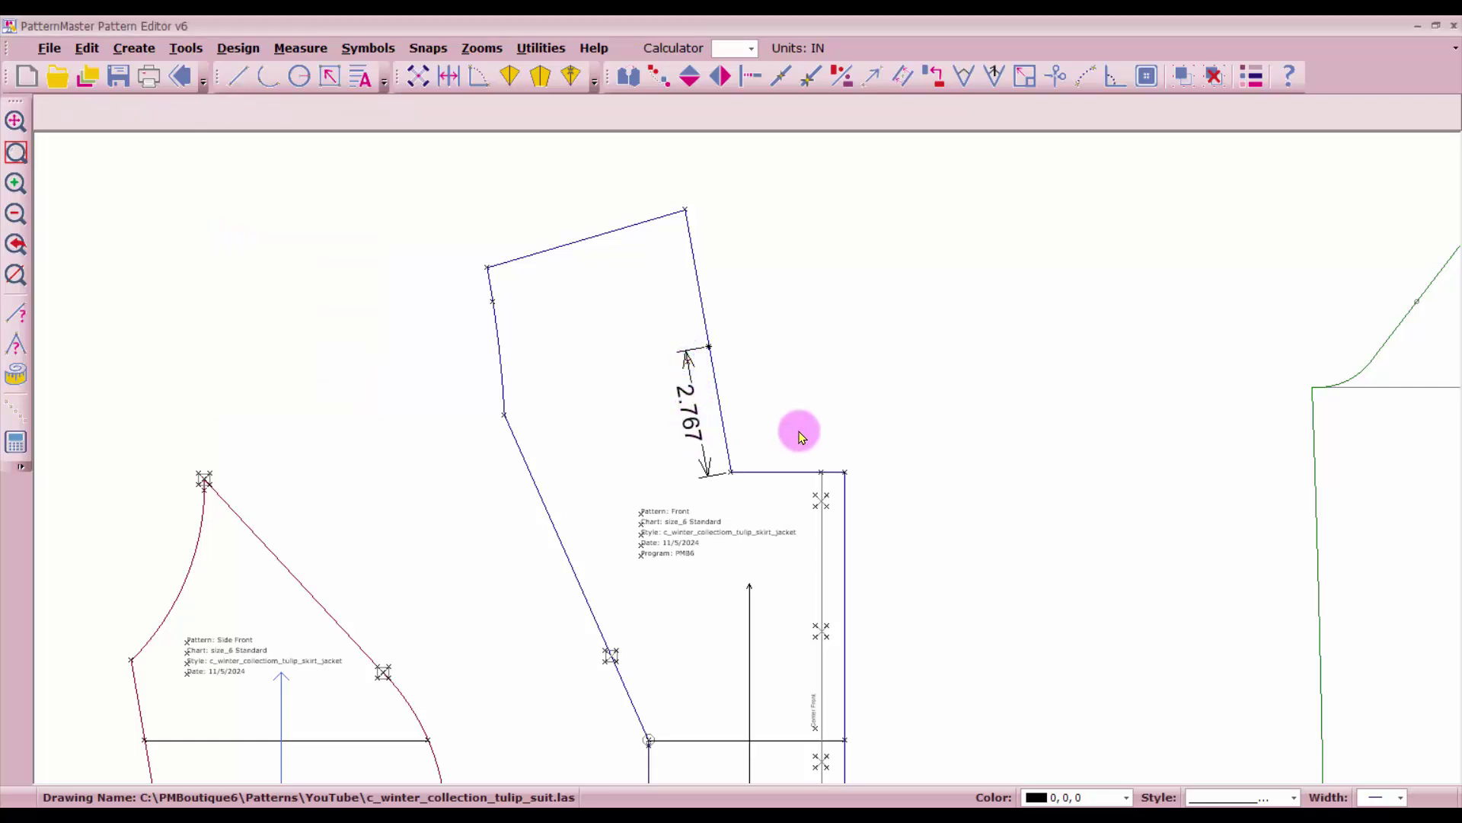
- Offset both horizontal neckline segments of the jacket front upward by 2.767 inches
{"action": "left_click", "coordinate": [903, 76]}
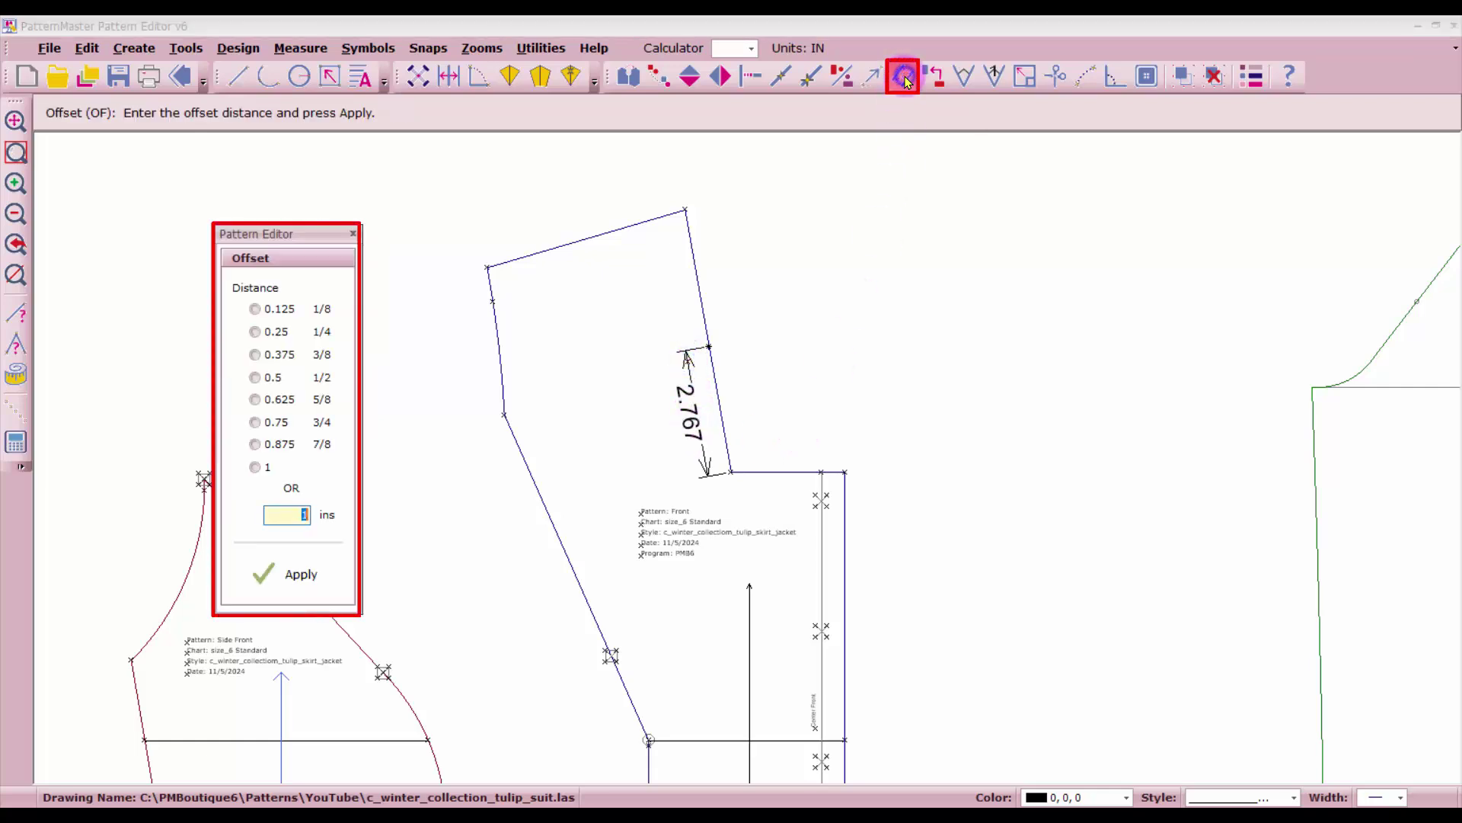
{"action": "type", "text": "2.767"}
{"action": "key", "text": "Return"}
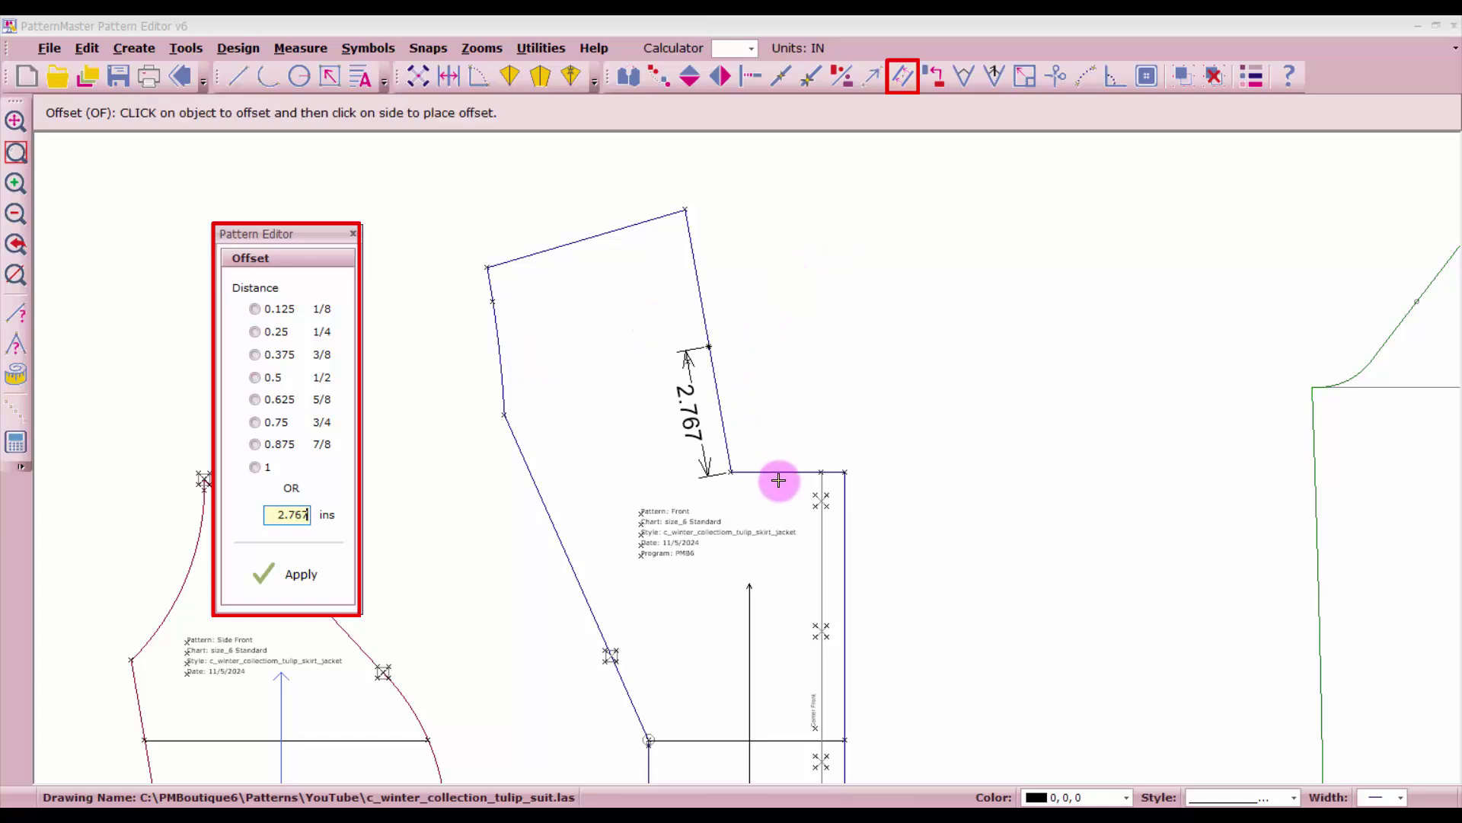
{"action": "left_click", "coordinate": [760, 465]}
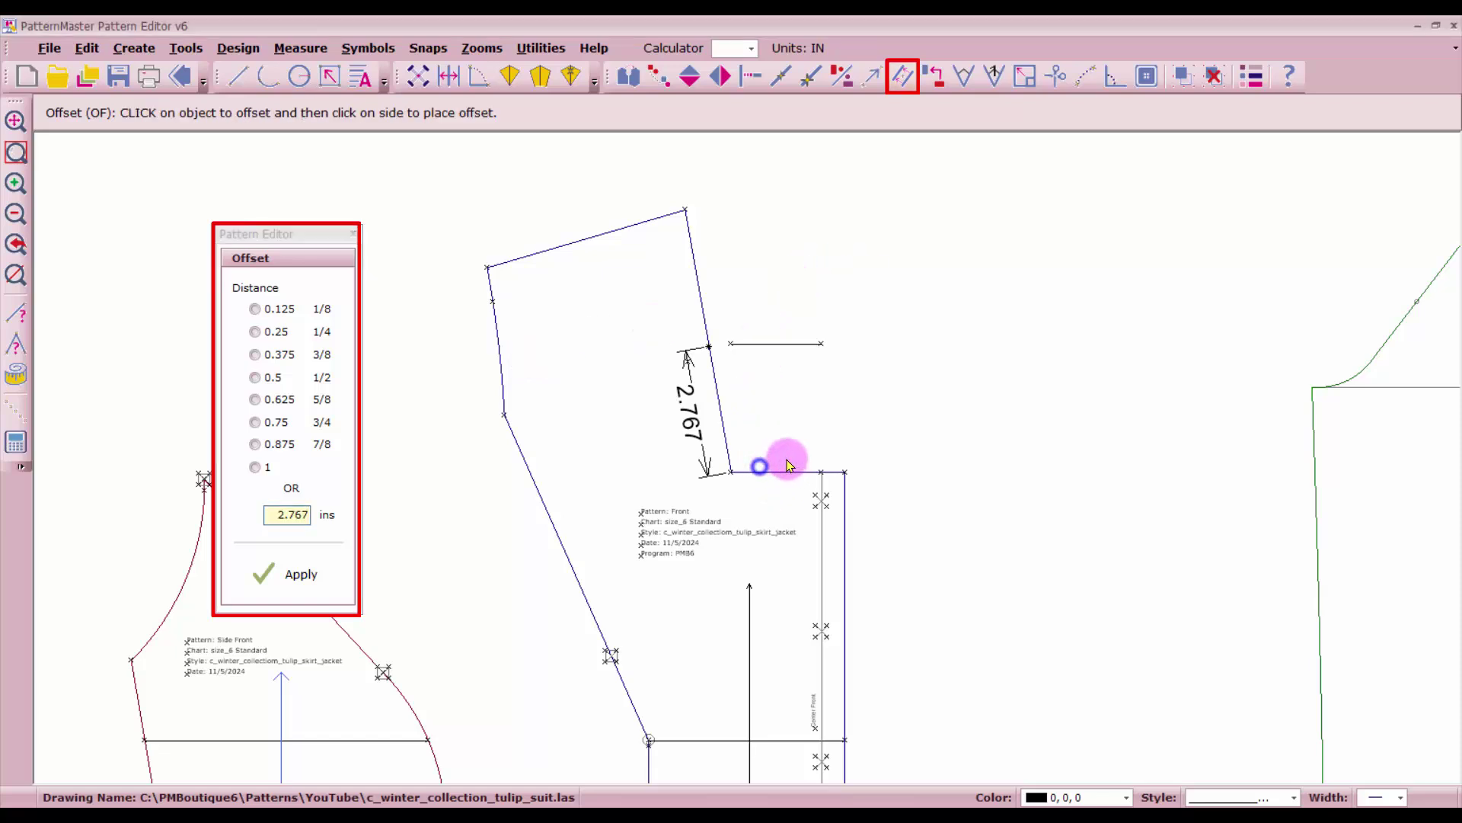
{"action": "left_click", "coordinate": [833, 467]}
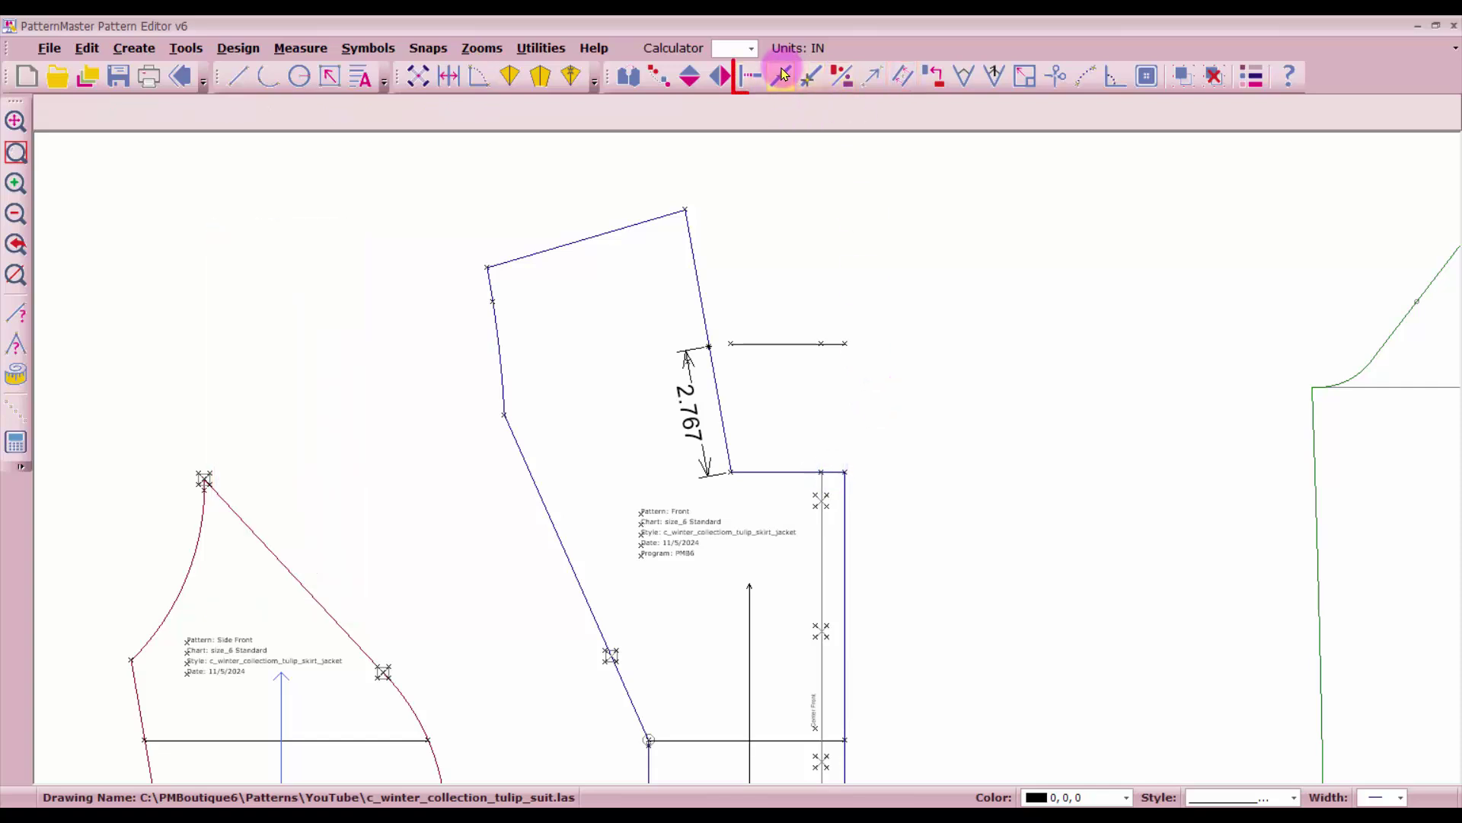
- Extend the raised neckline to the slanted neck edge and trim that edge to the raised line with Intersect
{"action": "left_click", "coordinate": [750, 80]}
{"action": "left_click", "coordinate": [748, 344]}
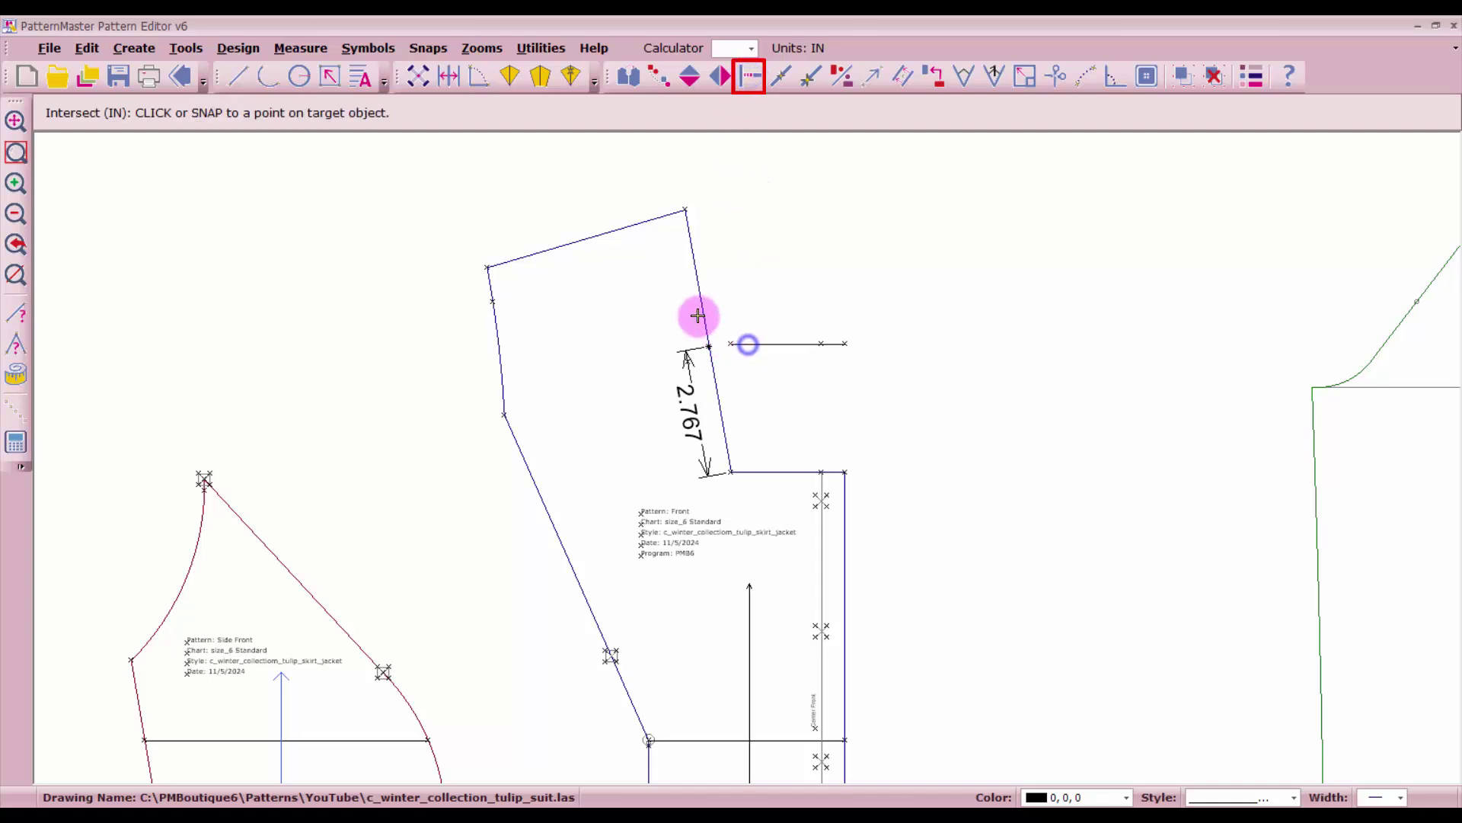
{"action": "left_click", "coordinate": [697, 290]}
{"action": "left_click", "coordinate": [736, 348]}
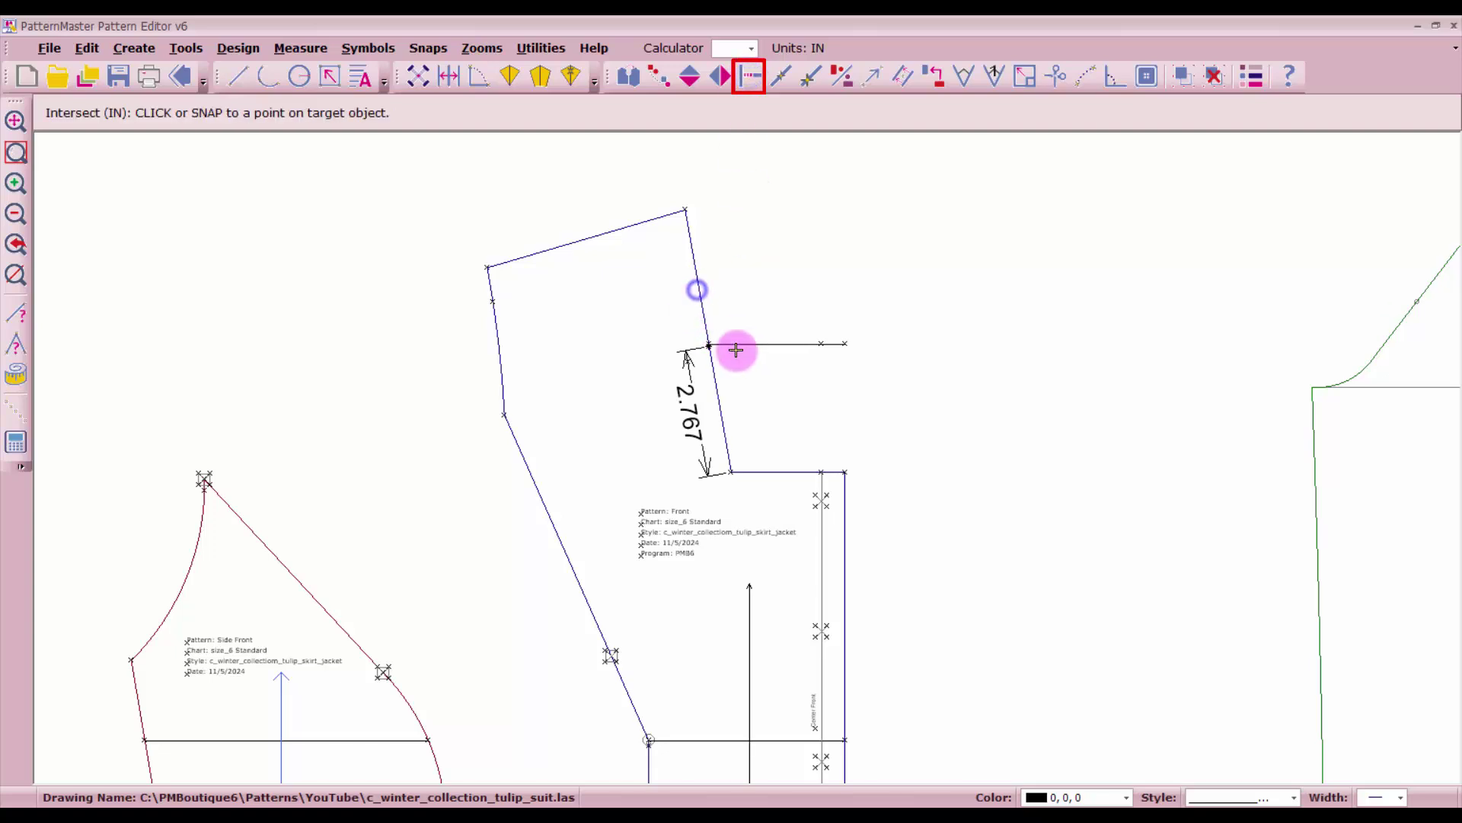
{"action": "left_click", "coordinate": [738, 338]}
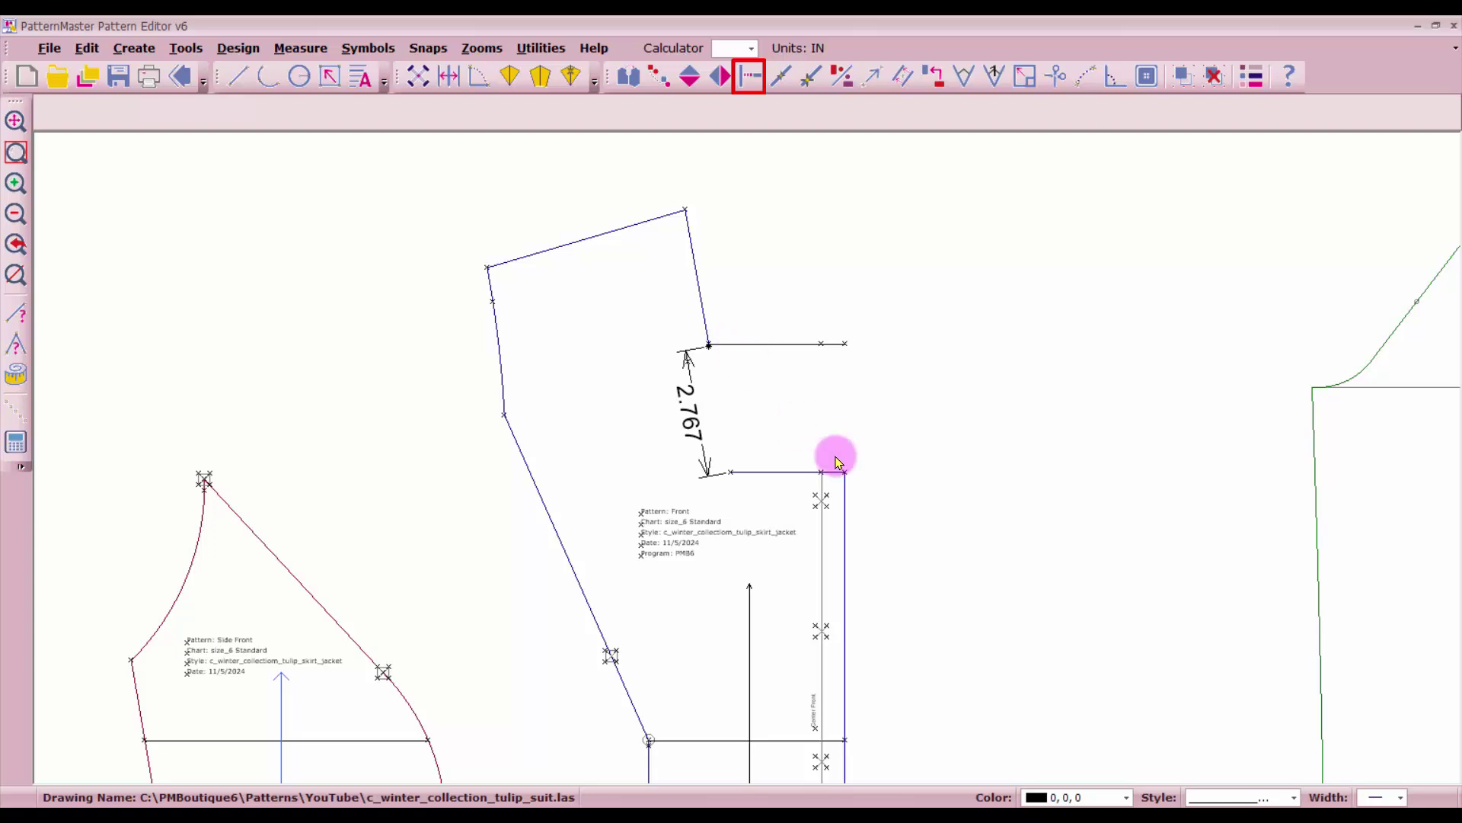
- Extend the jacket front's outer front edge and center front line up to the raised neckline with Intersect
{"action": "left_click", "coordinate": [853, 499]}
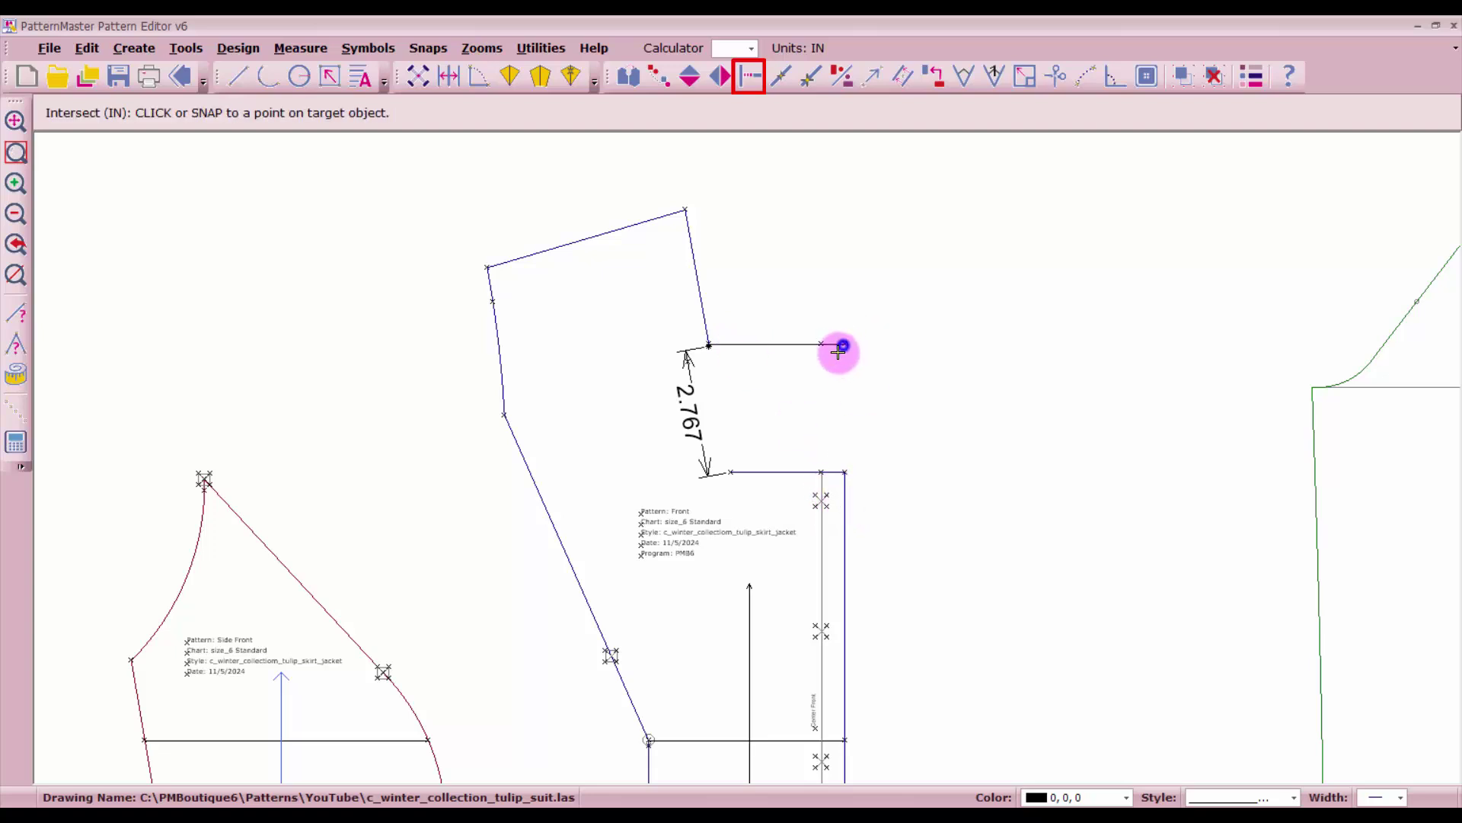
{"action": "left_click", "coordinate": [838, 351]}
{"action": "left_click", "coordinate": [819, 544]}
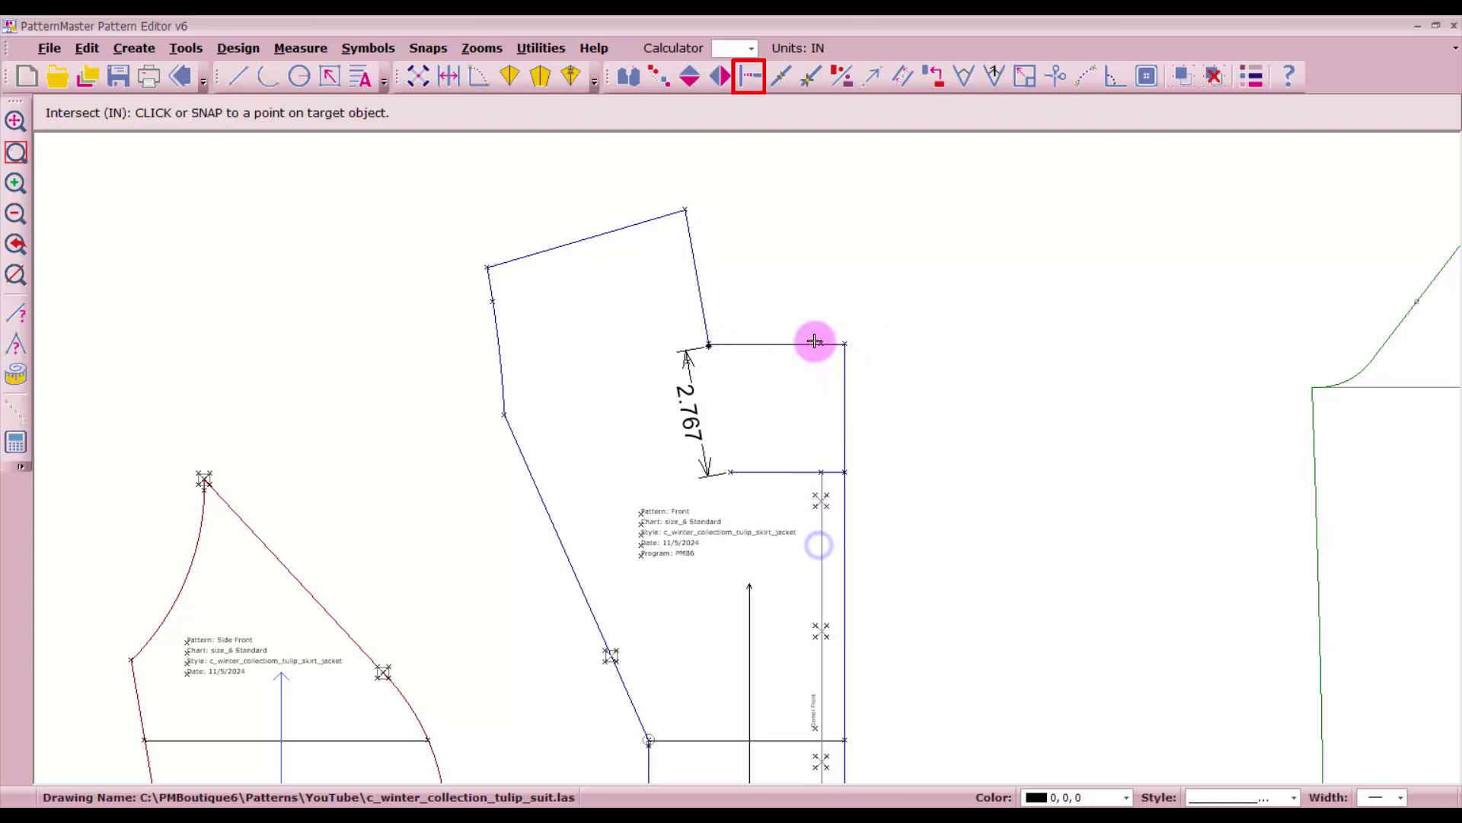
{"action": "left_click", "coordinate": [815, 343]}
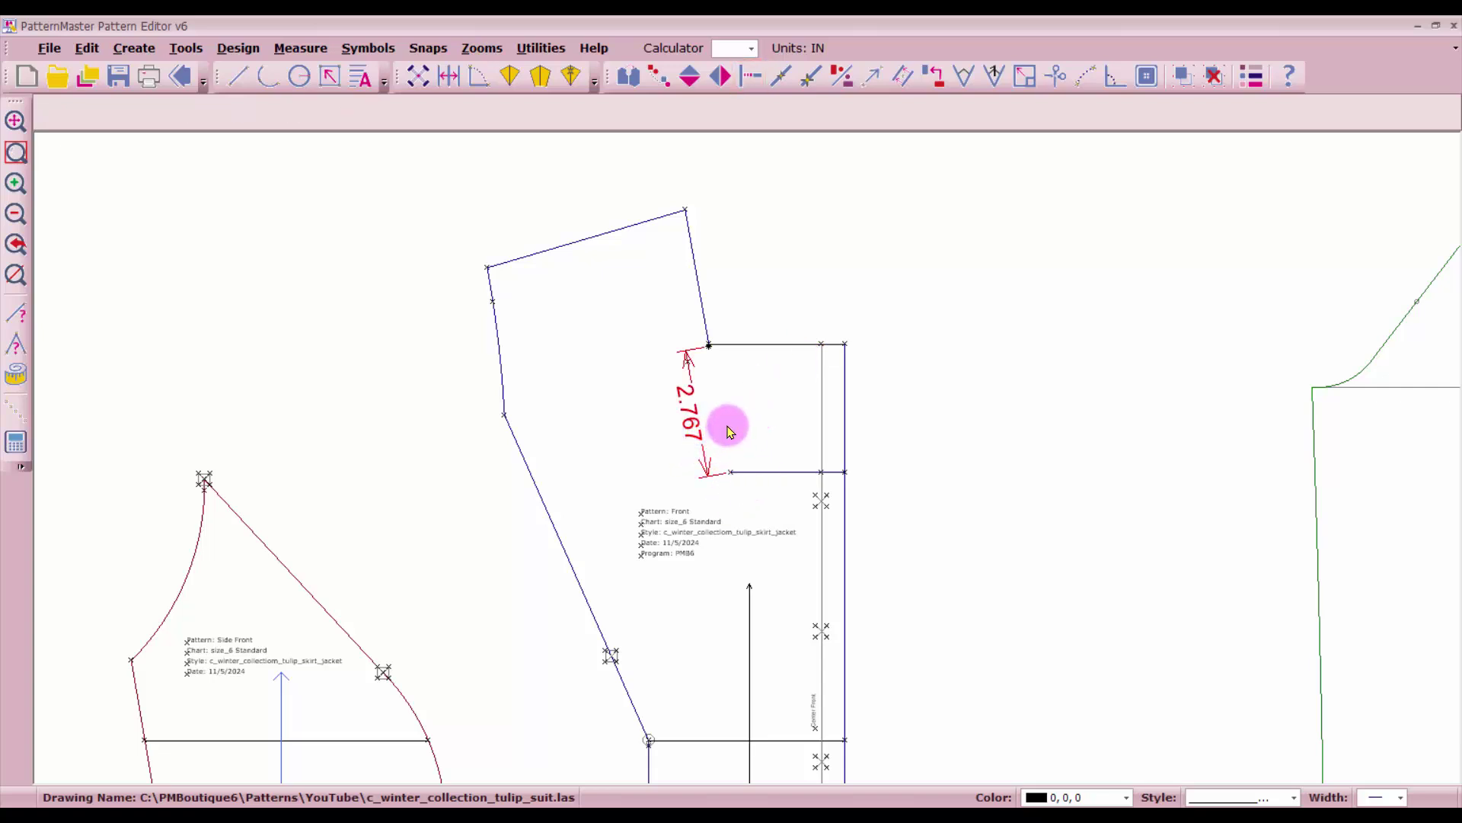
- Move the specification inward from the jacket front's neck edge and remove the old lower neckline segments
{"action": "left_click_drag", "start_coordinate": [696, 413], "coordinate": [669, 414]}
{"action": "left_click", "coordinate": [795, 473]}
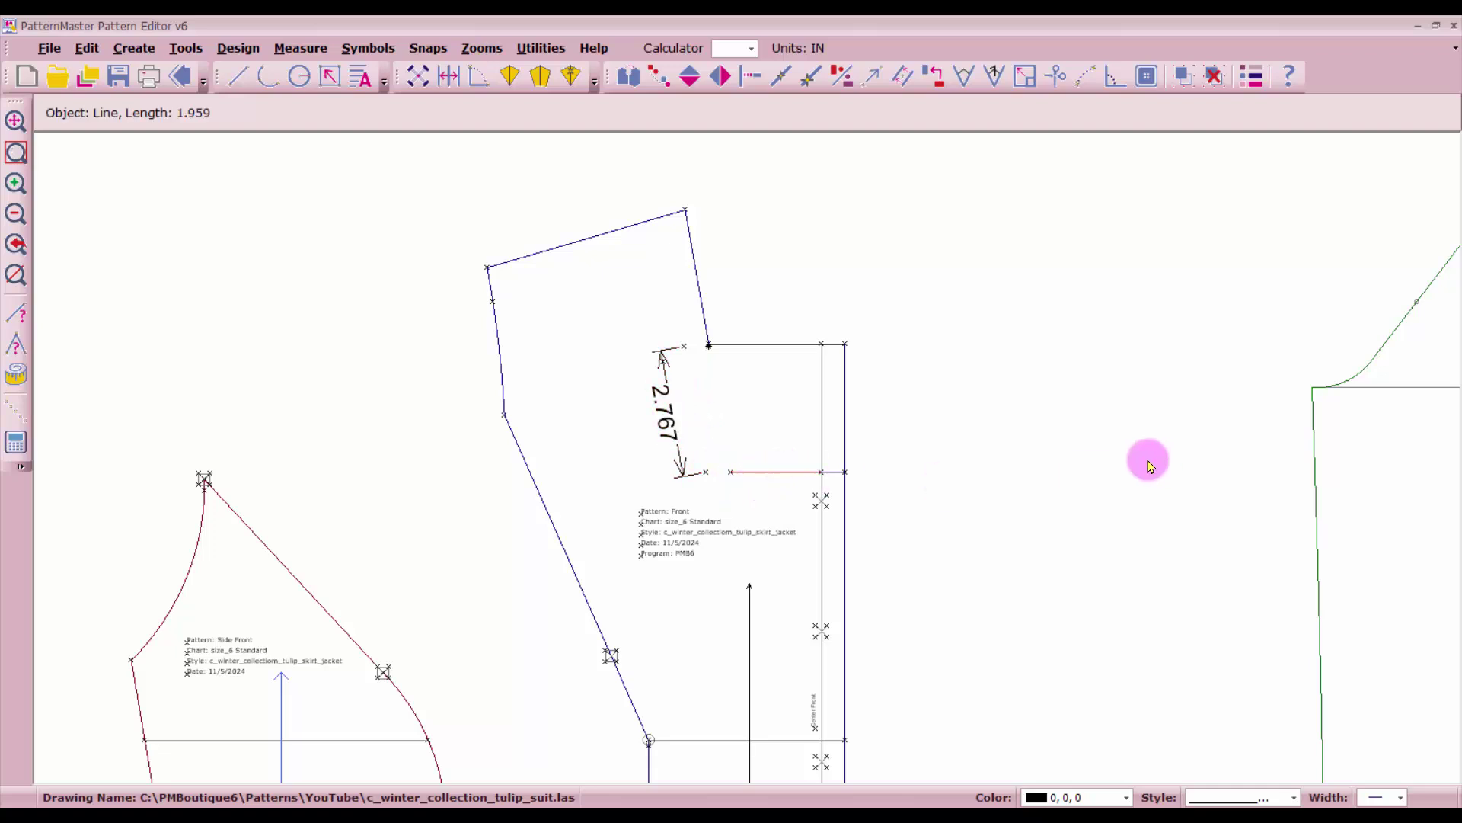
{"action": "key", "text": "Delete"}
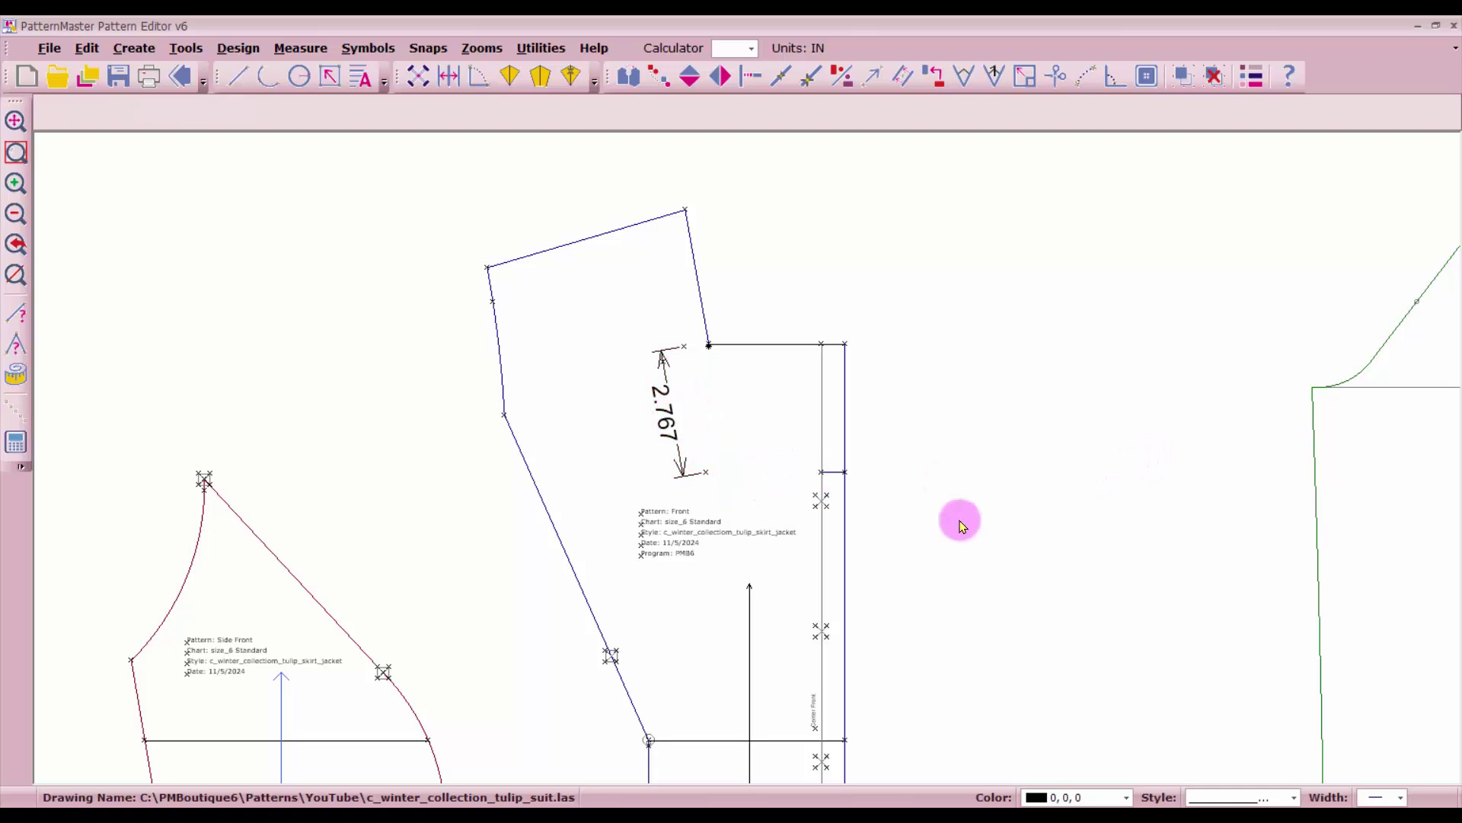
{"action": "left_click", "coordinate": [848, 474]}
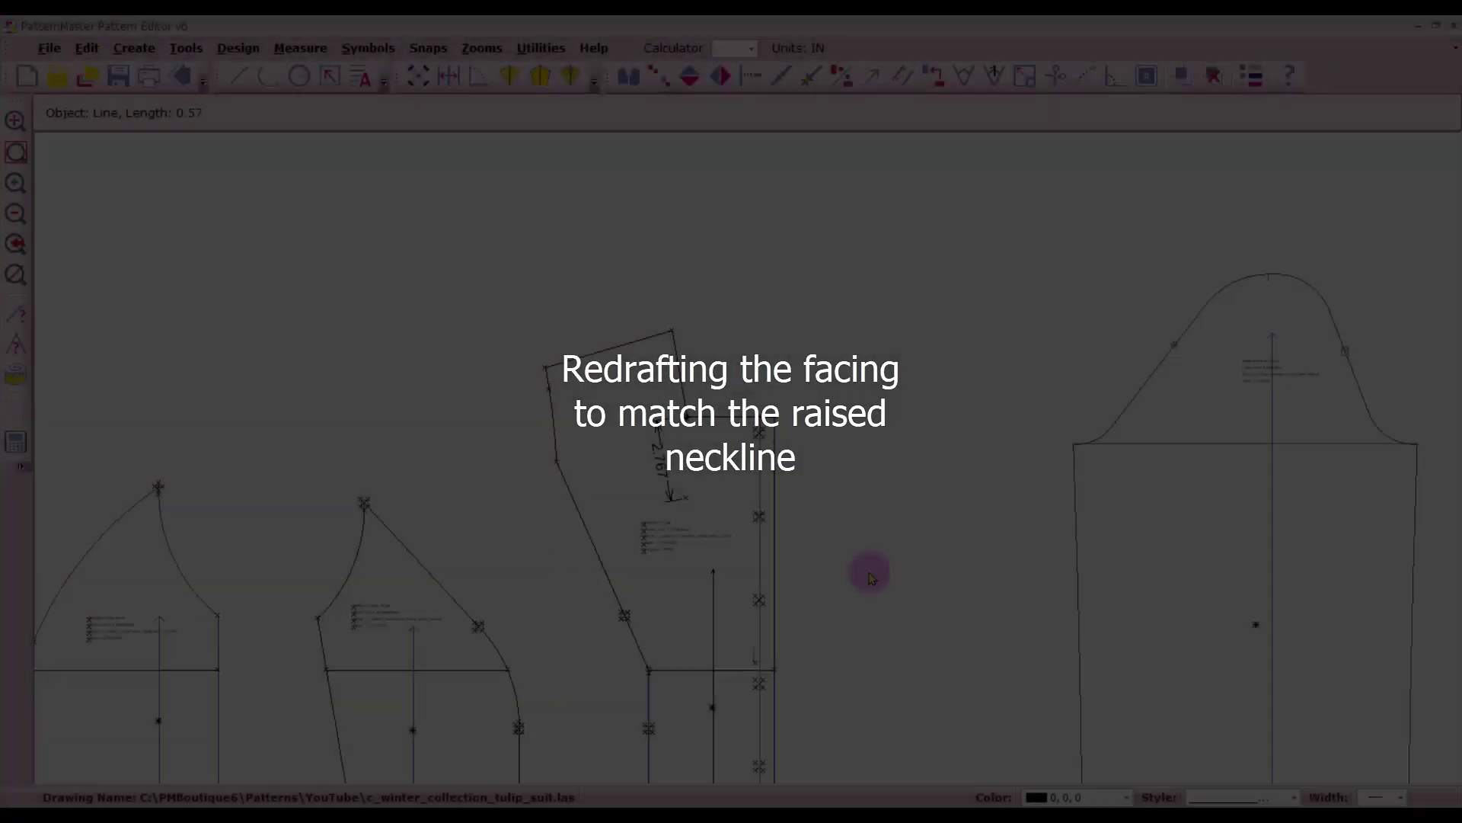
- Move the lining front piece into the gap between the jacket front and the sleeve
{"action": "scroll", "coordinate": [731, 459], "scroll_direction": "down", "scroll_amount": 2}
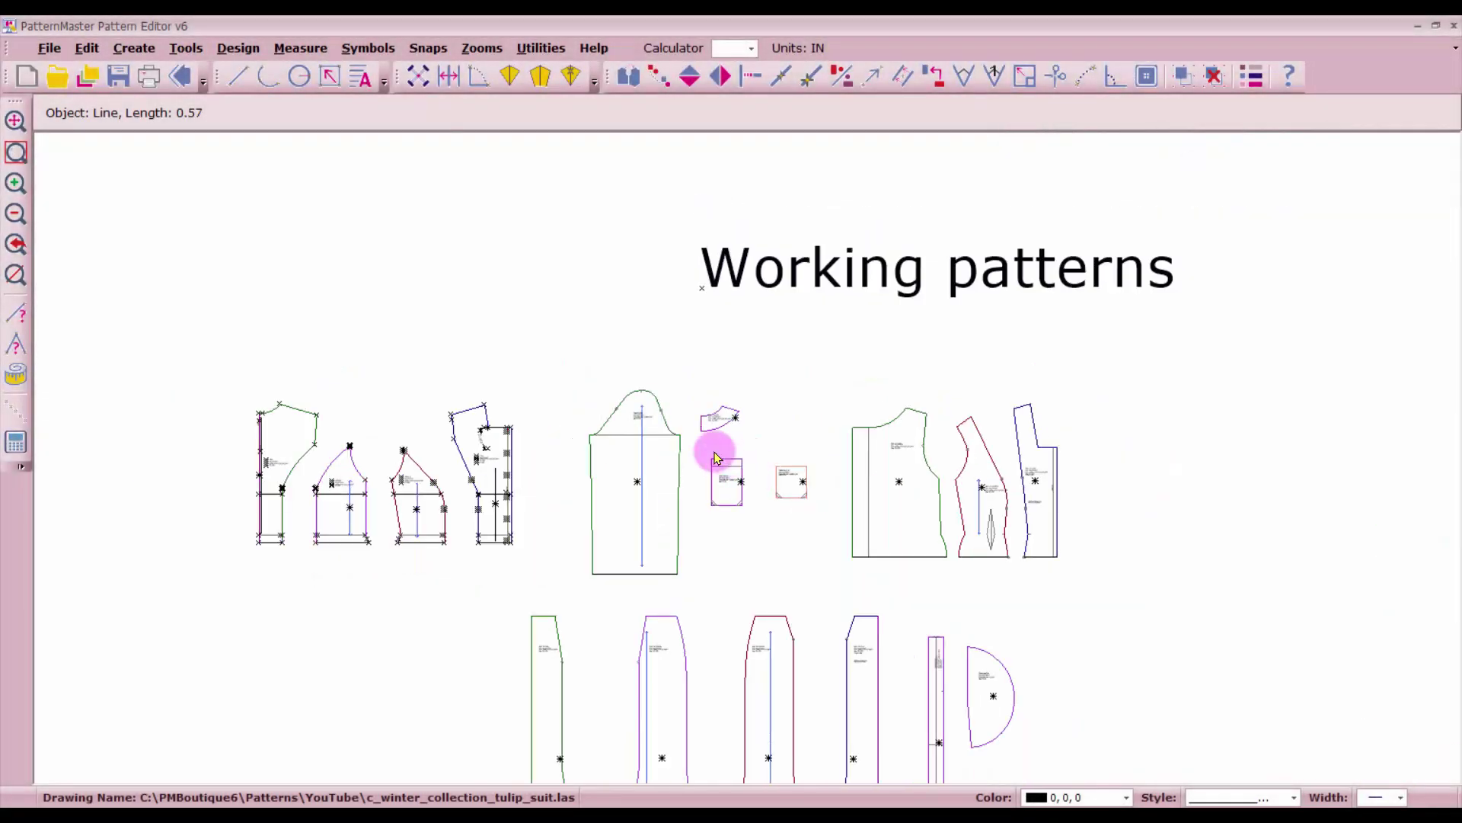
{"action": "left_click", "coordinate": [1043, 512]}
{"action": "left_click_drag", "start_coordinate": [1042, 512], "coordinate": [538, 499]}
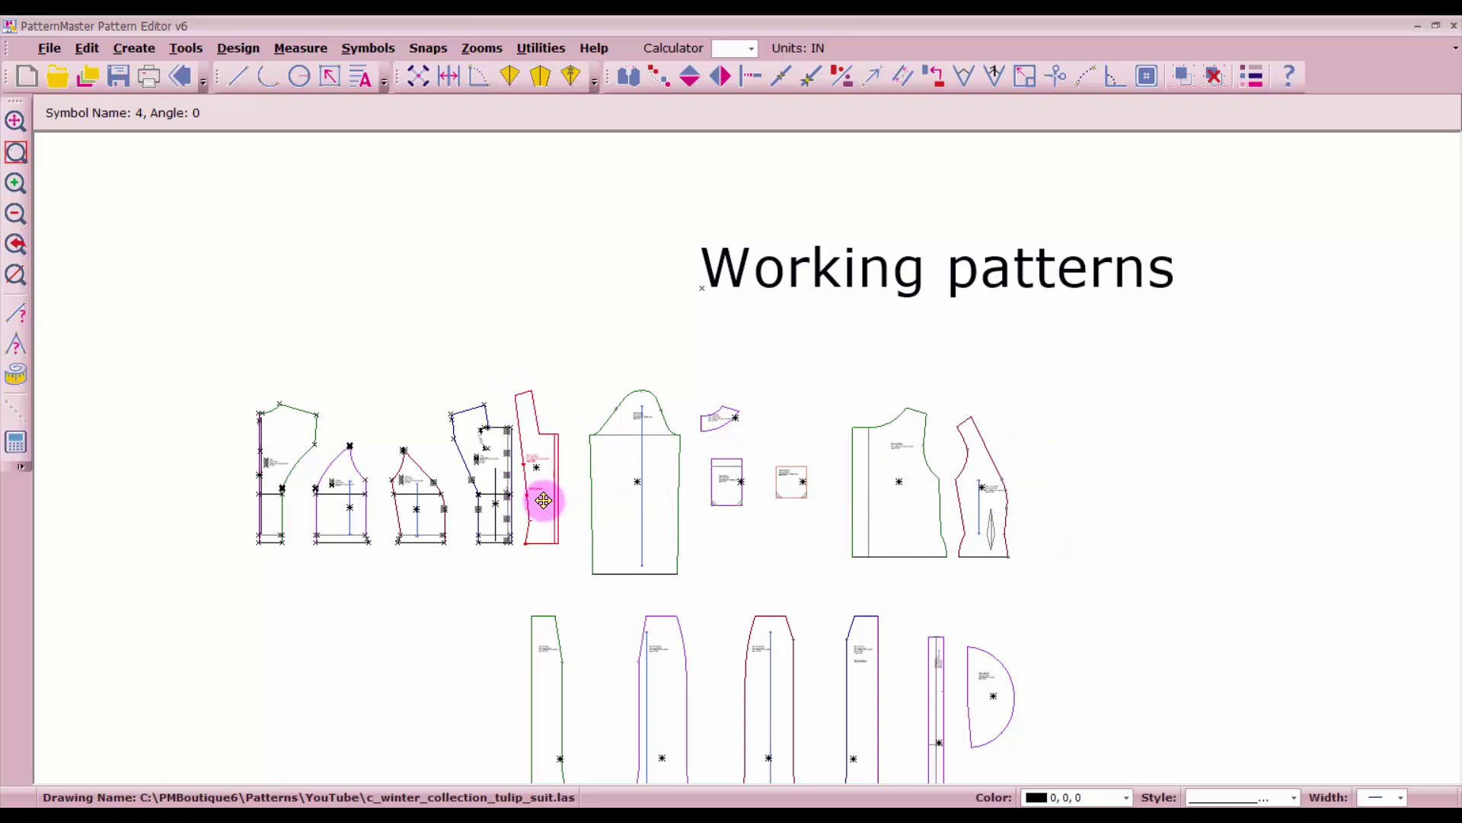
- Move the lining front over the jacket front, bringing its shoulder and slanted neck edge close to the jacket's shoulder and neckline
{"action": "scroll", "coordinate": [744, 454], "scroll_direction": "up", "scroll_amount": 6}
{"action": "left_click_drag", "start_coordinate": [775, 280], "coordinate": [490, 321]}
{"action": "scroll", "coordinate": [490, 320], "scroll_direction": "up", "scroll_amount": 1}
{"action": "scroll", "coordinate": [748, 457], "scroll_direction": "up", "scroll_amount": 2}
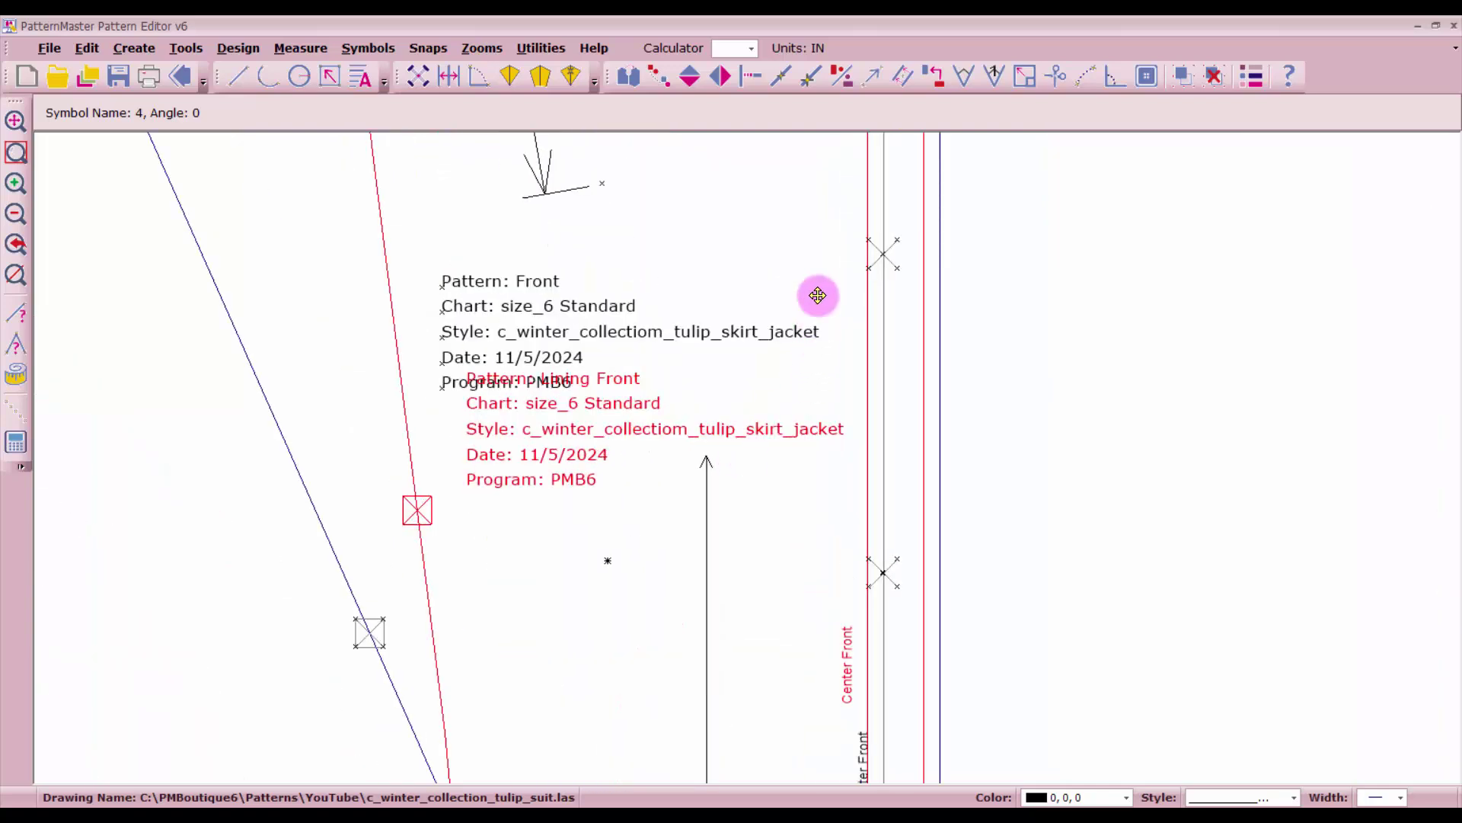
{"action": "scroll", "coordinate": [754, 445], "scroll_direction": "down", "scroll_amount": 3}
{"action": "left_click_drag", "start_coordinate": [723, 479], "coordinate": [729, 524]}
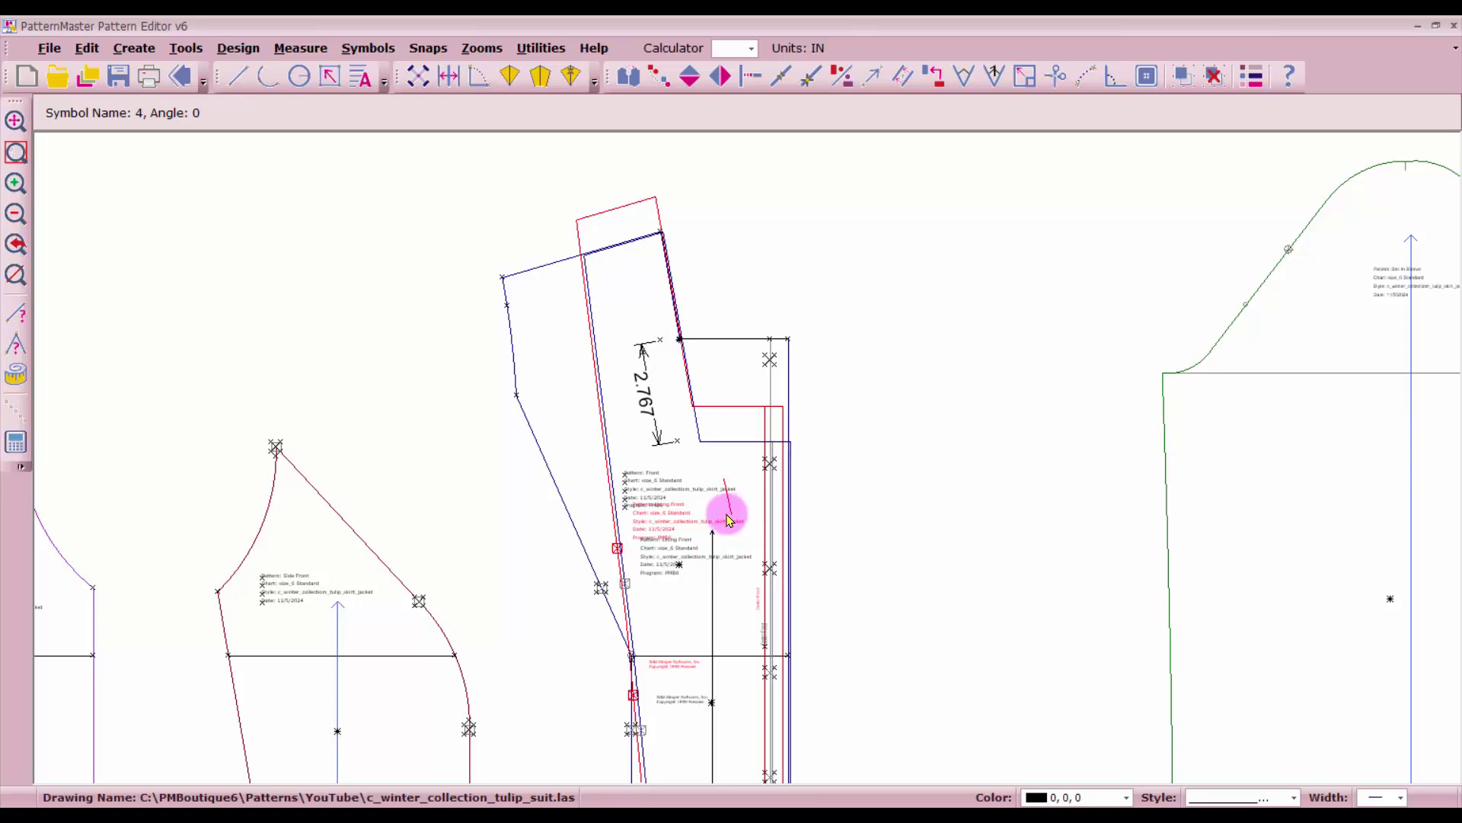
{"action": "left_click", "coordinate": [725, 505]}
- Refine the lining front's position until its shoulder-neck corner matches the jacket front's shoulder-neck corner
{"action": "scroll", "coordinate": [680, 404], "scroll_direction": "up", "scroll_amount": 5}
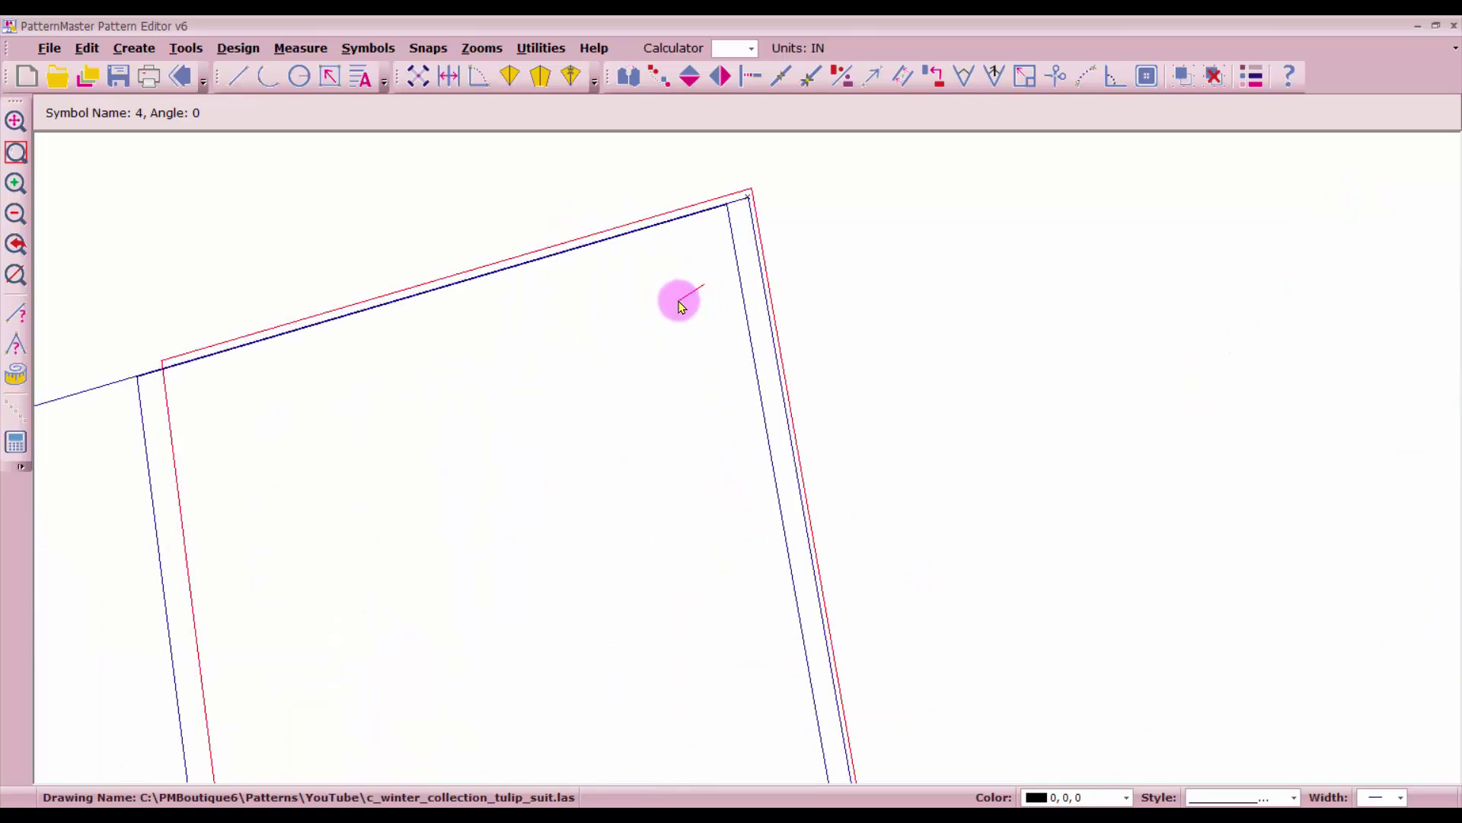
{"action": "left_click", "coordinate": [683, 301]}
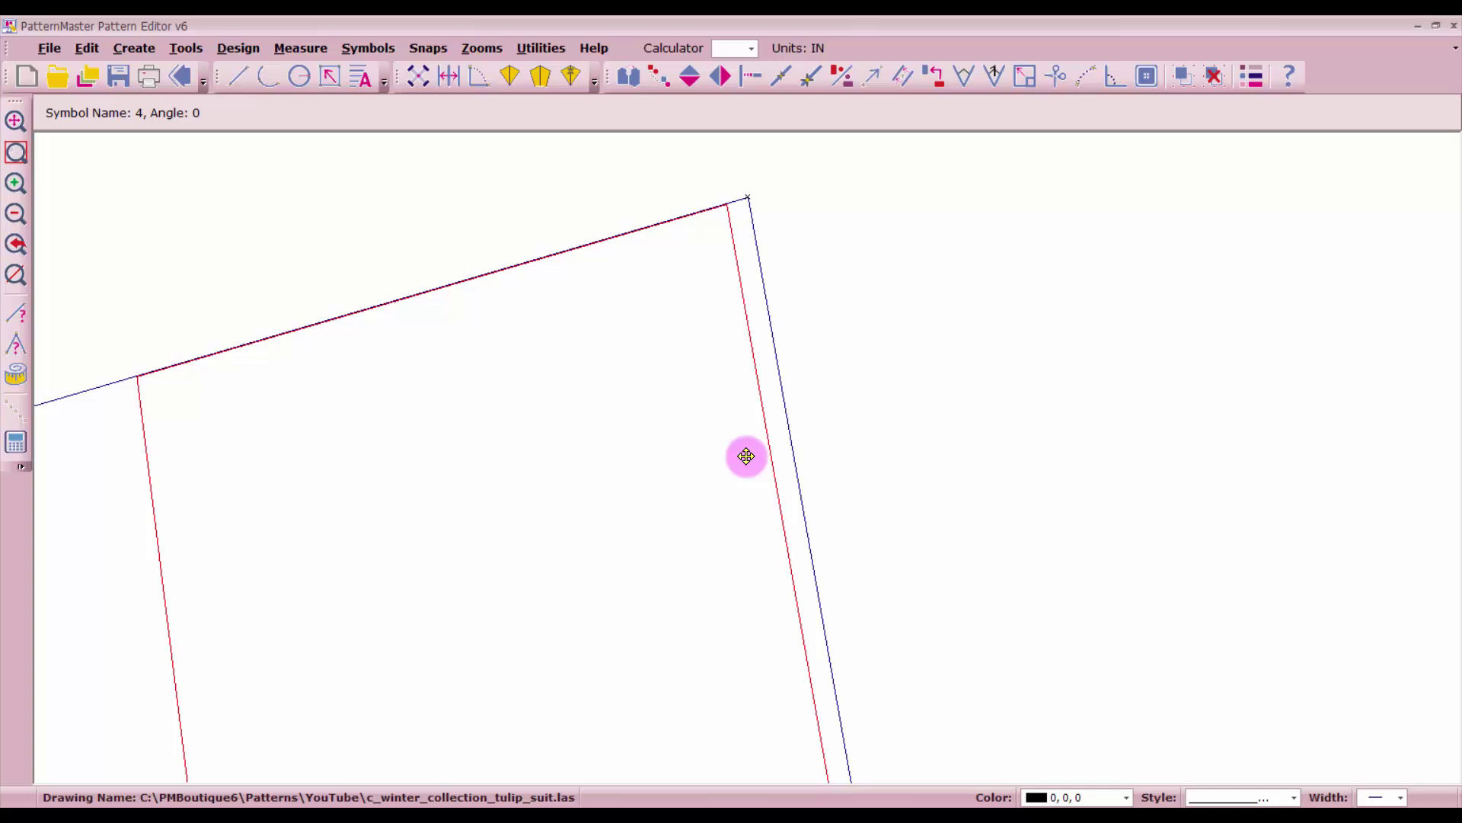
{"action": "left_click", "coordinate": [912, 396]}
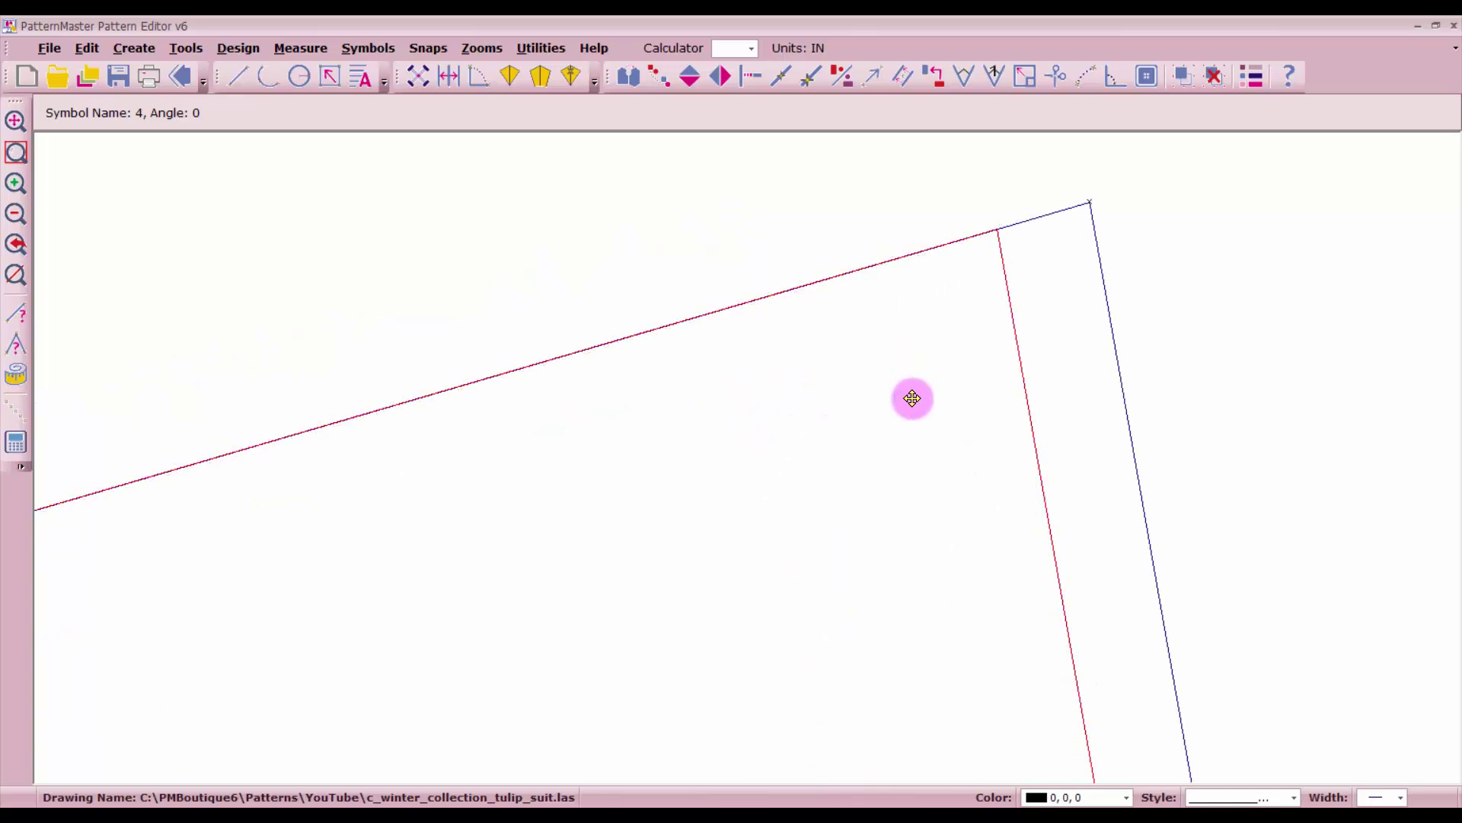
{"action": "left_click", "coordinate": [1016, 368]}
{"action": "left_click_drag", "start_coordinate": [733, 433], "coordinate": [822, 365]}
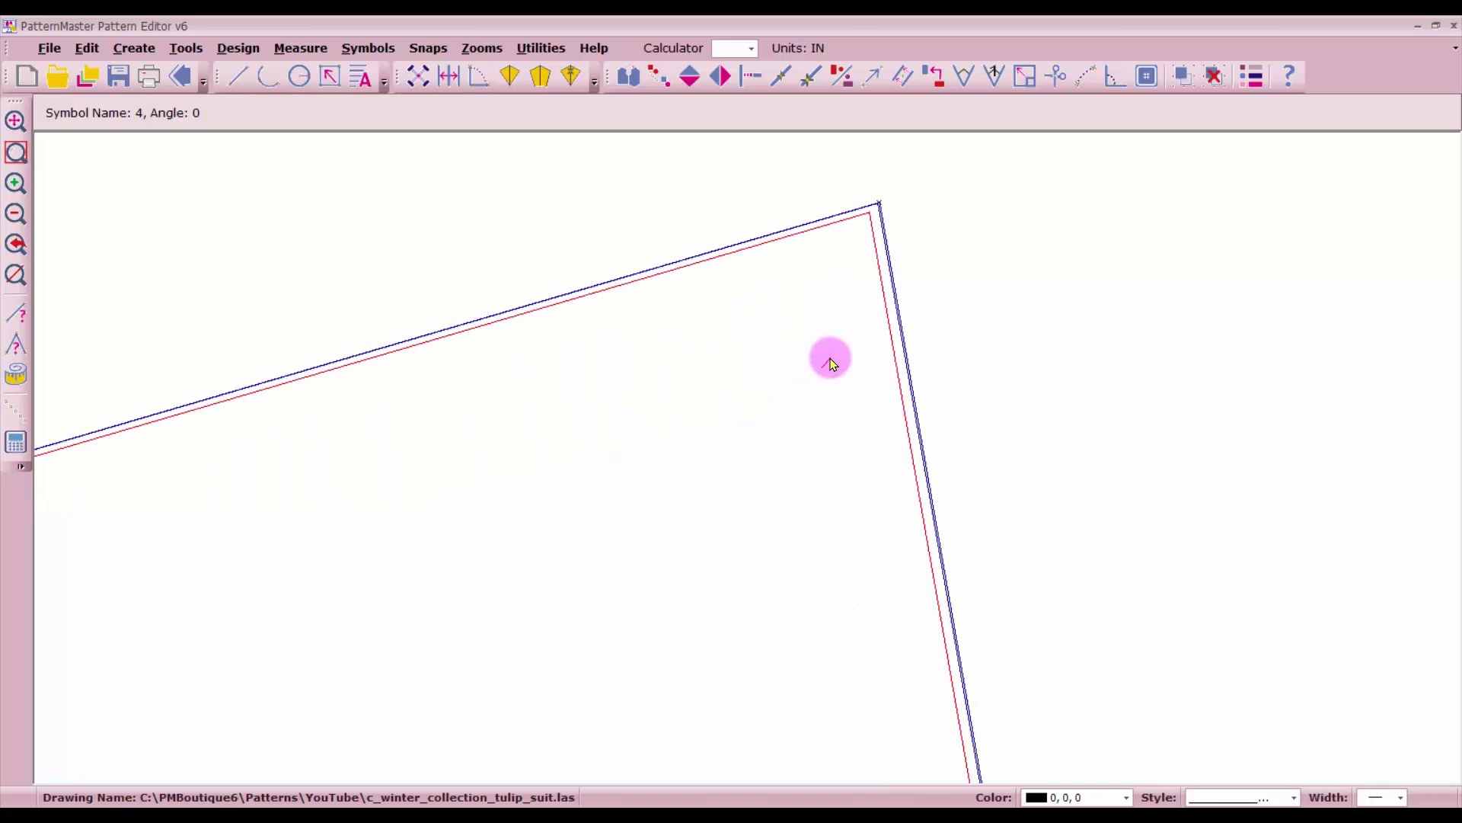
{"action": "left_click", "coordinate": [827, 363]}
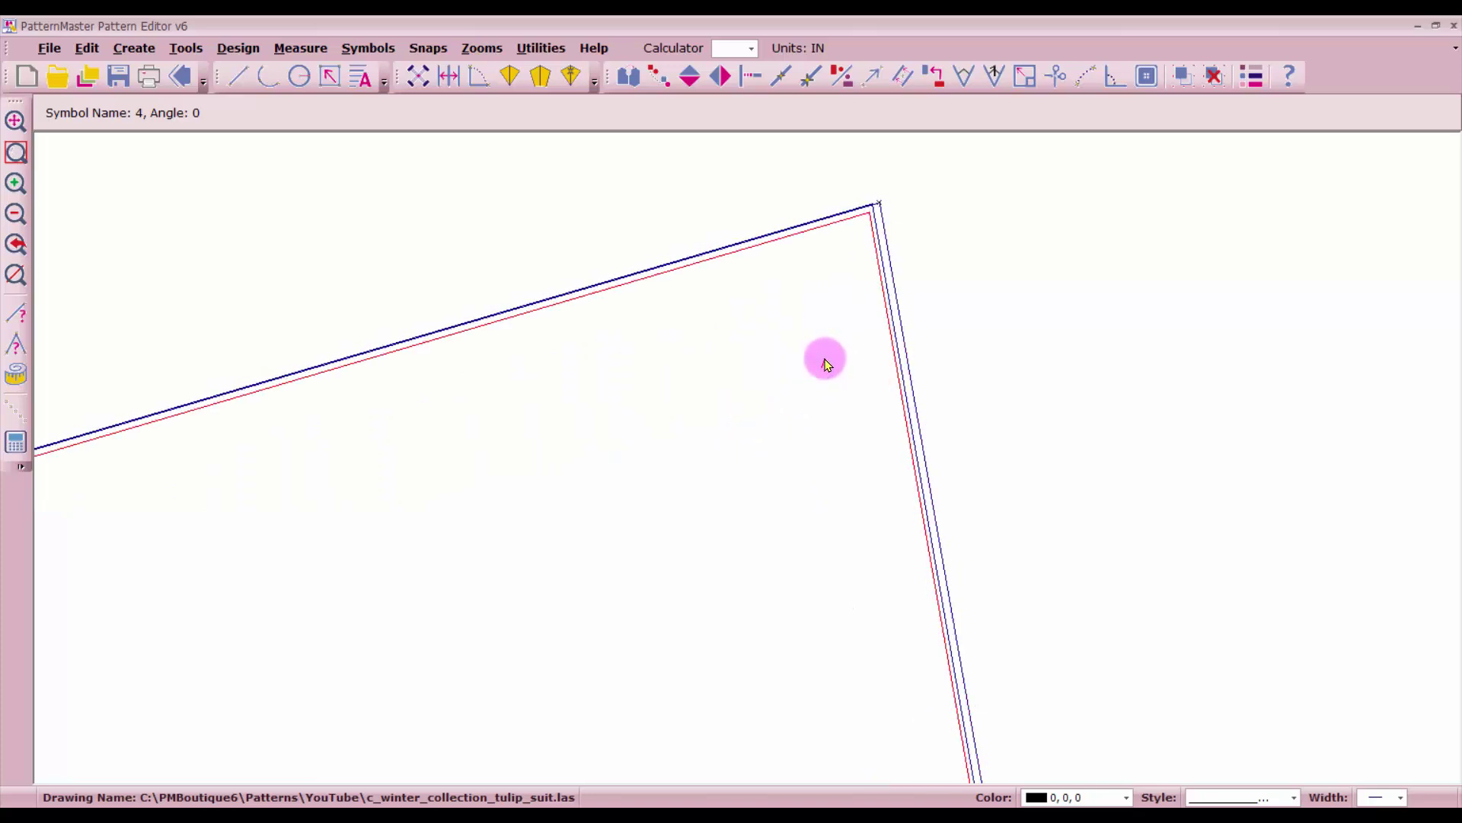
{"action": "mouse_move", "coordinate": [834, 363]}
{"action": "left_mouse_down"}
{"action": "mouse_move", "coordinate": [744, 457]}
{"action": "mouse_move", "coordinate": [761, 425]}
{"action": "mouse_move", "coordinate": [748, 460]}
{"action": "left_mouse_up"}
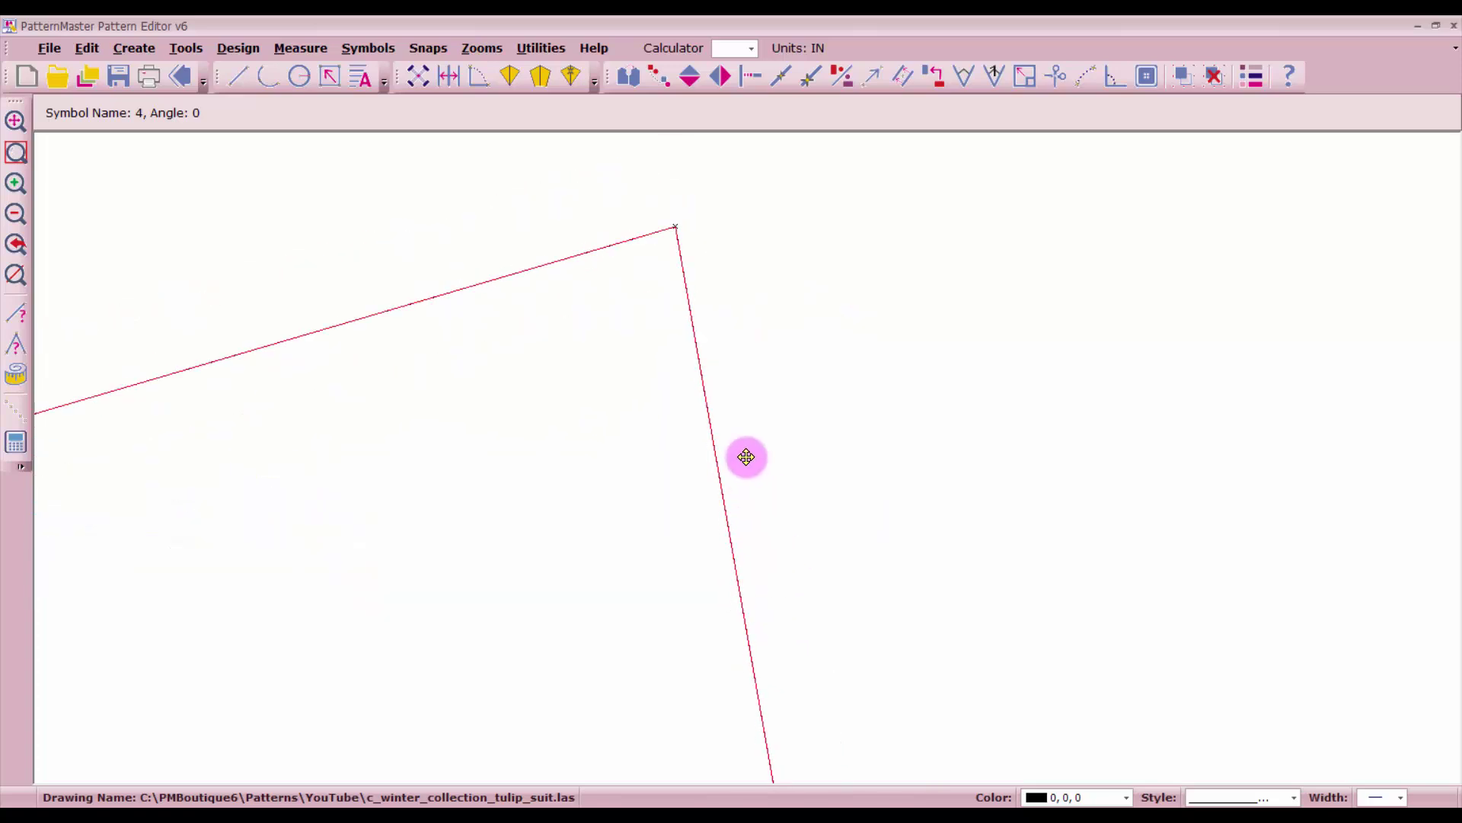
- Copy the lining front and both raised neckline segments once into the gap between the jacket front and the sleeve
{"action": "scroll", "coordinate": [746, 457], "scroll_direction": "down", "scroll_amount": 3}
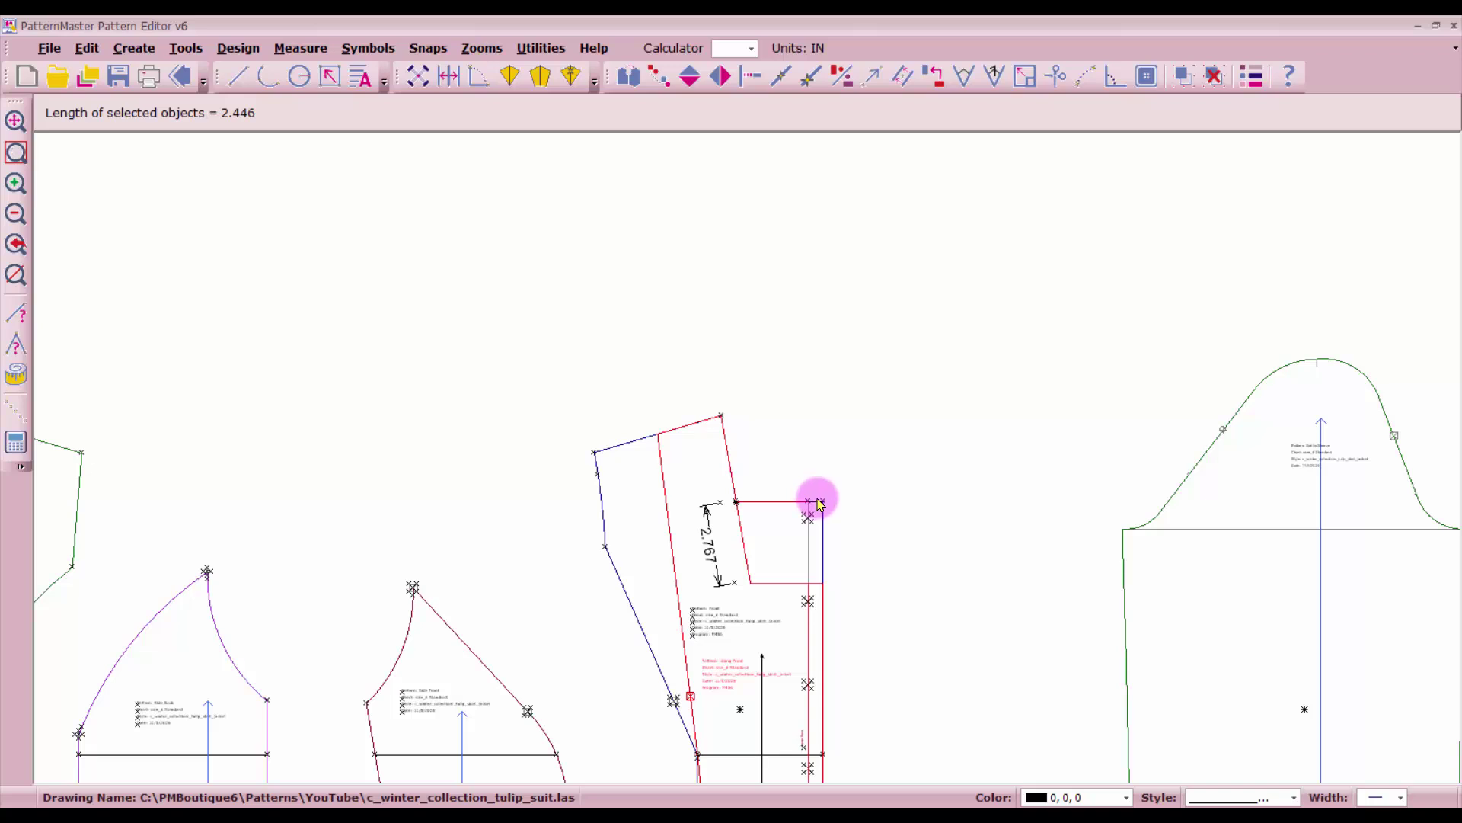
{"action": "left_click", "coordinate": [844, 523]}
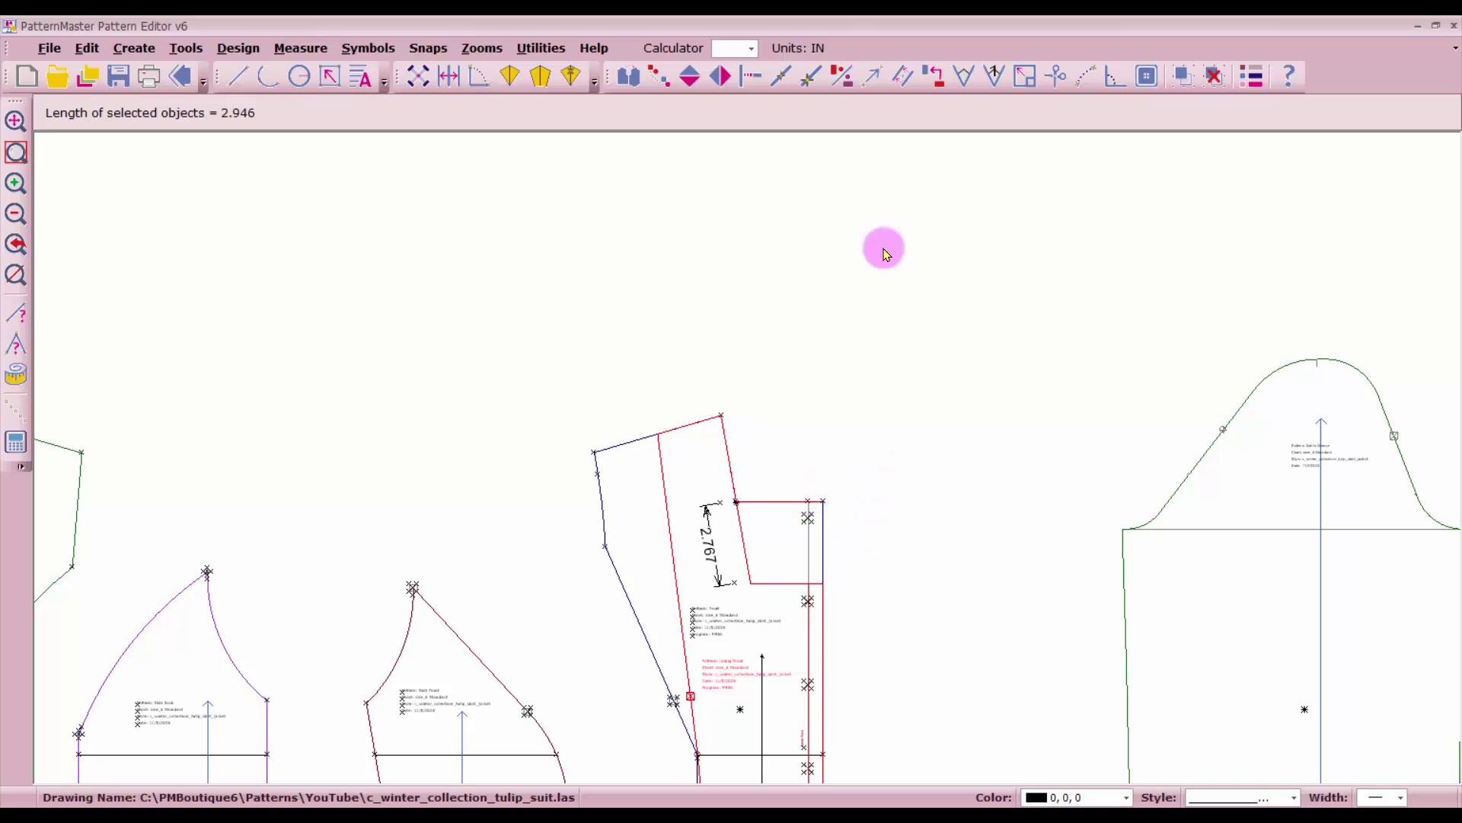
{"action": "left_click", "coordinate": [663, 76]}
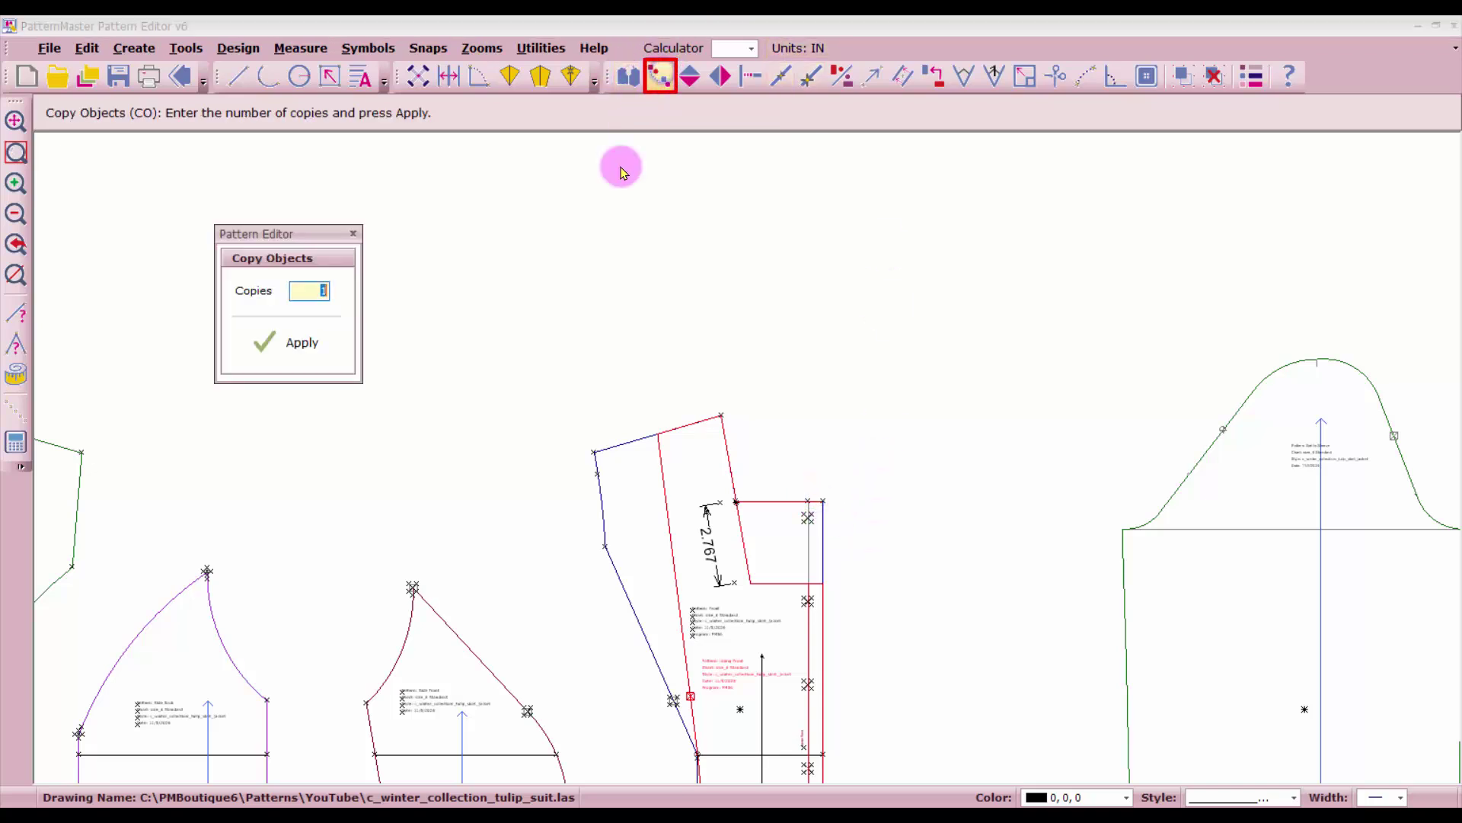
{"action": "left_click", "coordinate": [294, 338]}
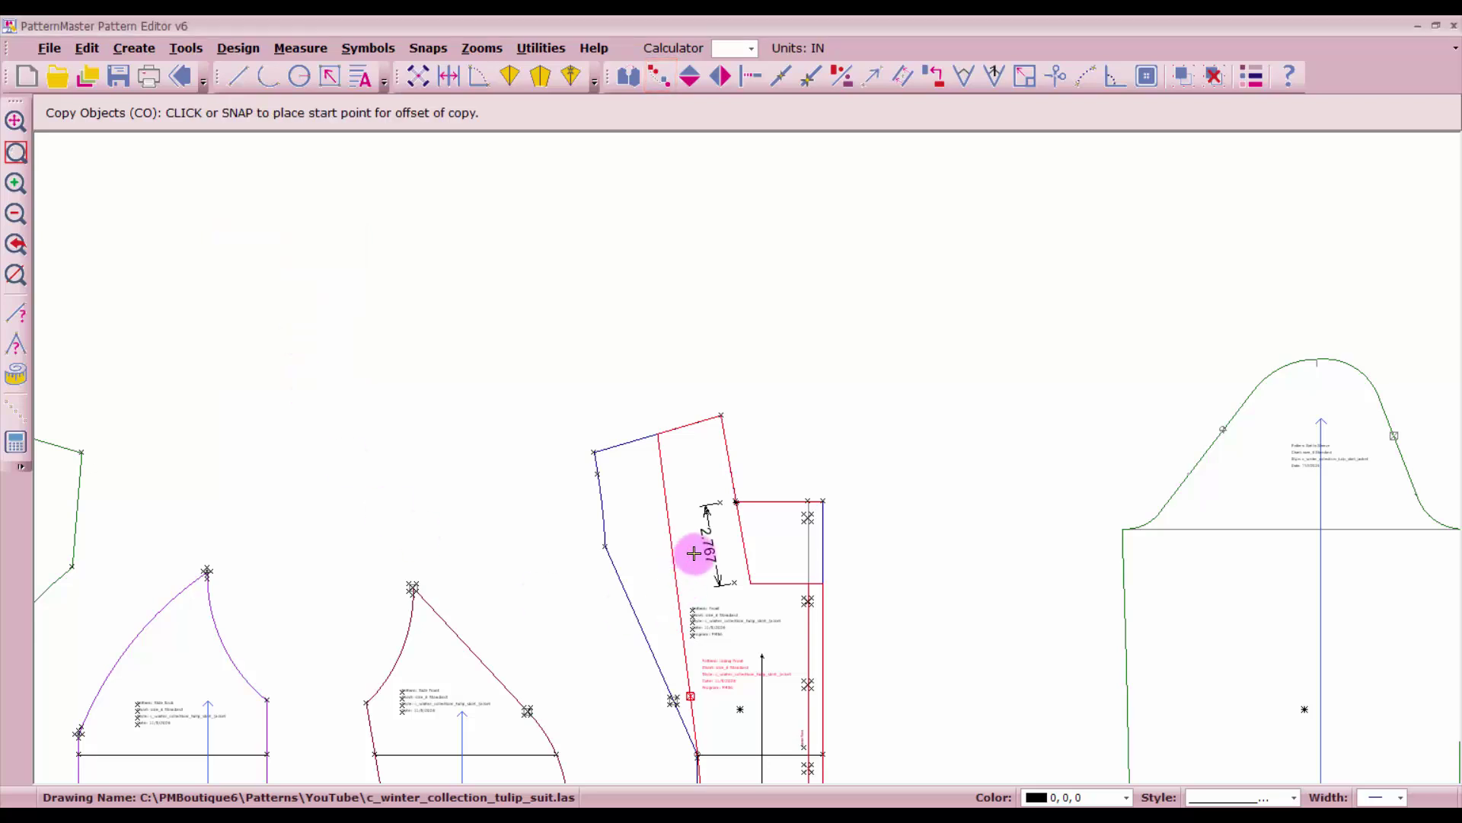
{"action": "left_click", "coordinate": [697, 551]}
{"action": "left_click", "coordinate": [934, 543]}
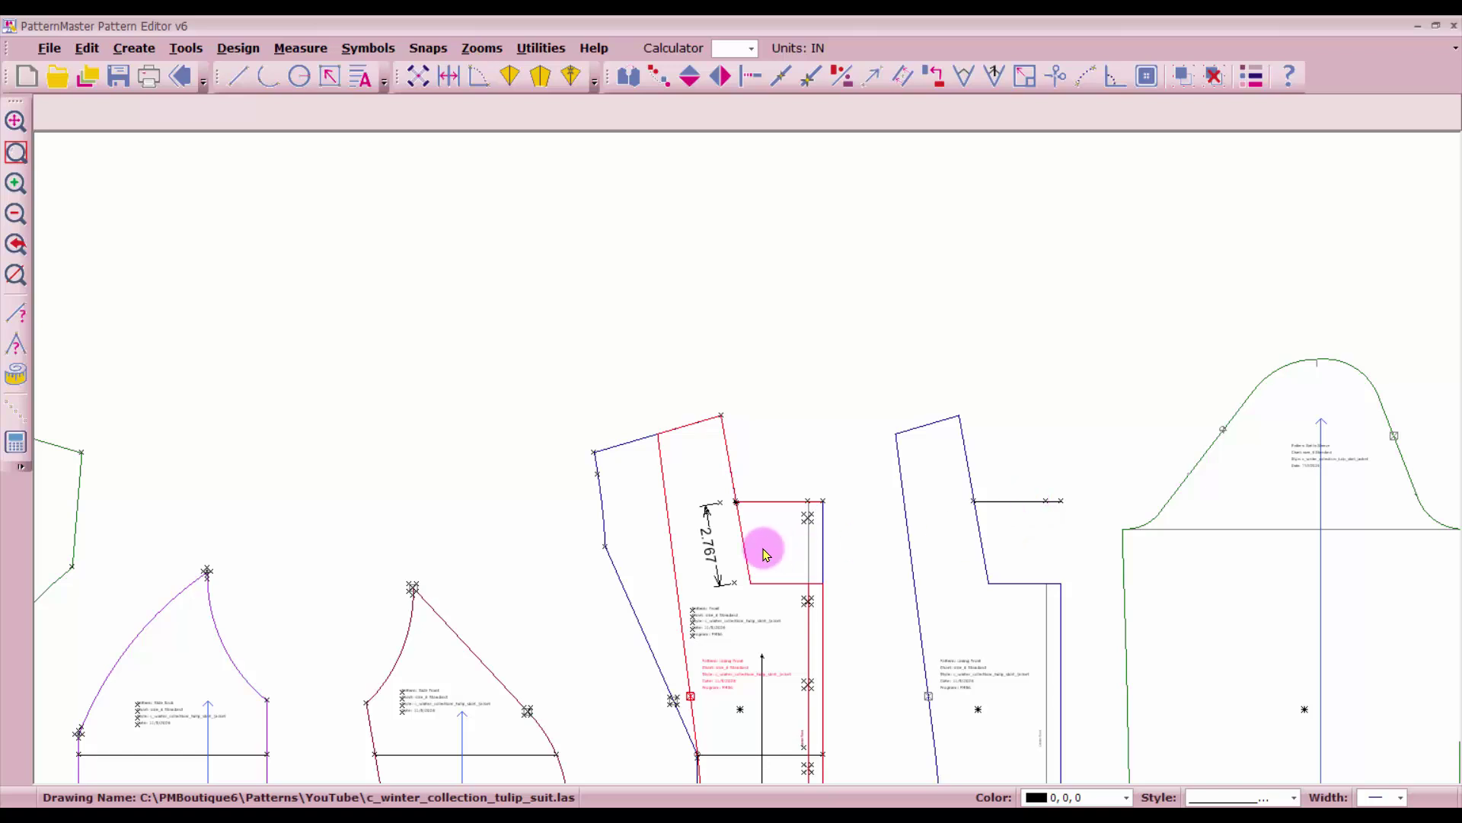
- Ungroup the copied lining front and trim its slanted neck edge to the raised neckline with Intersect
{"action": "left_click", "coordinate": [991, 625]}
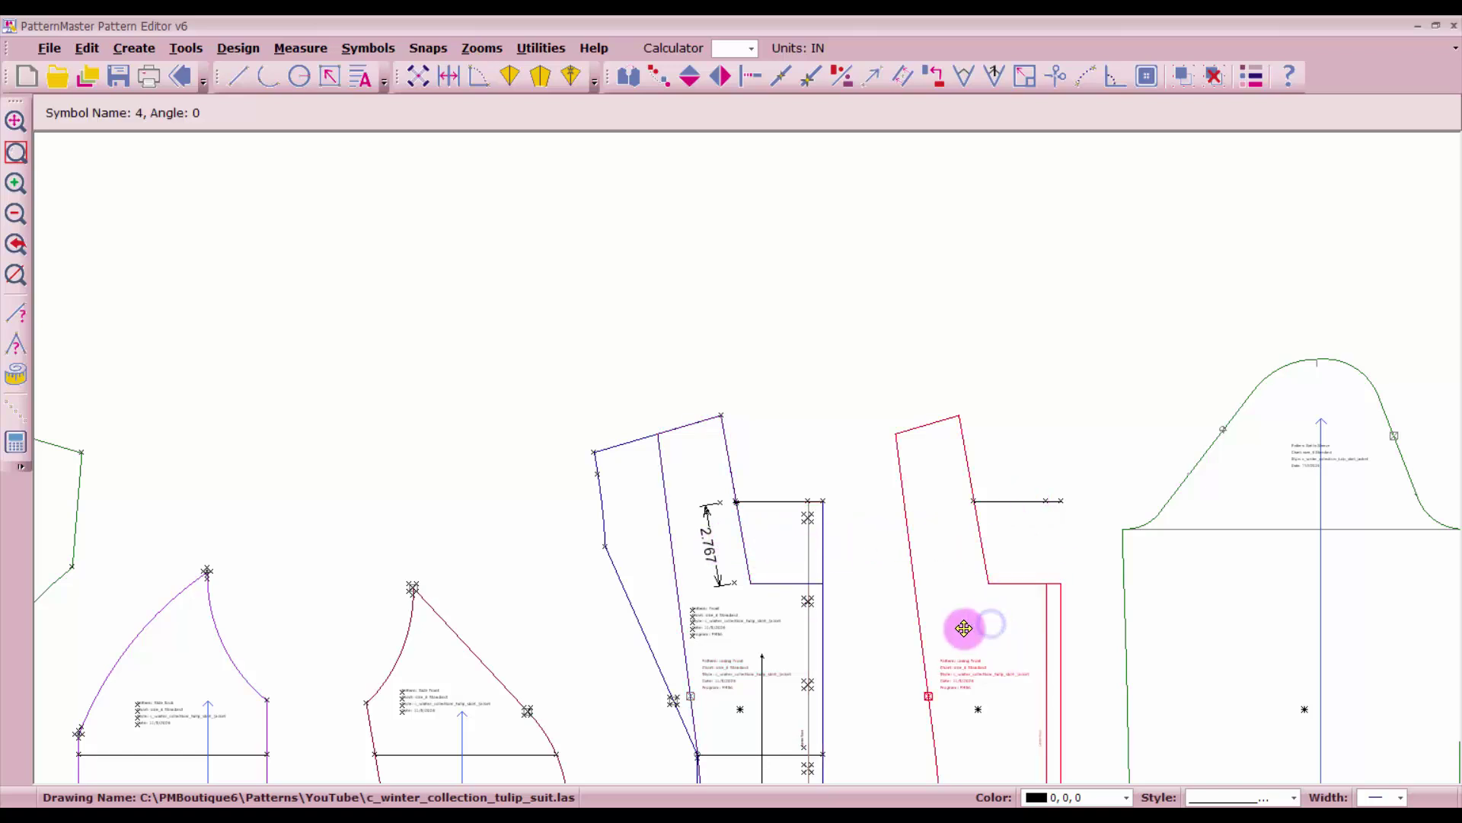
{"action": "left_click", "coordinate": [1215, 80]}
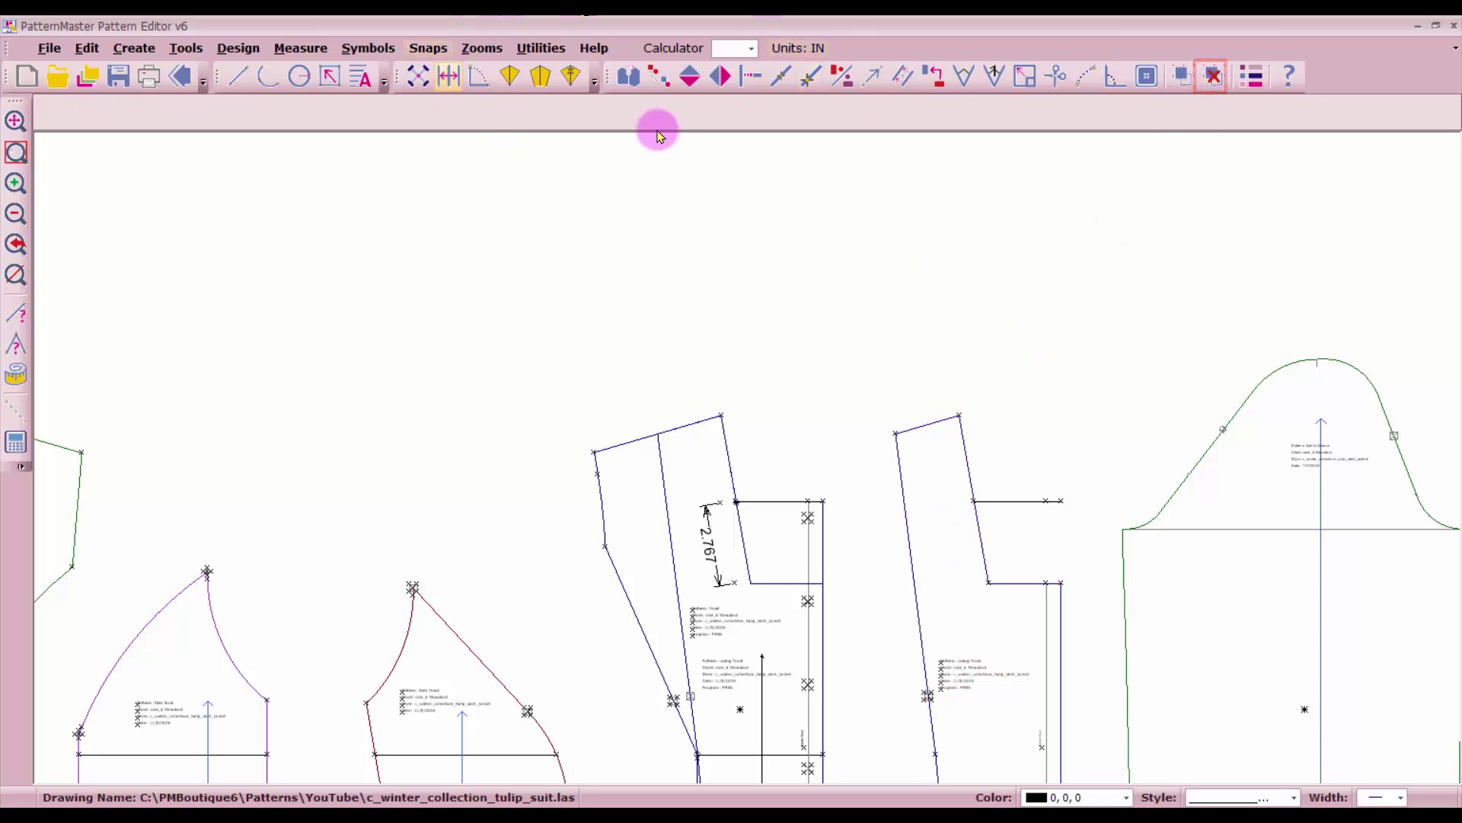
{"action": "left_click", "coordinate": [922, 582]}
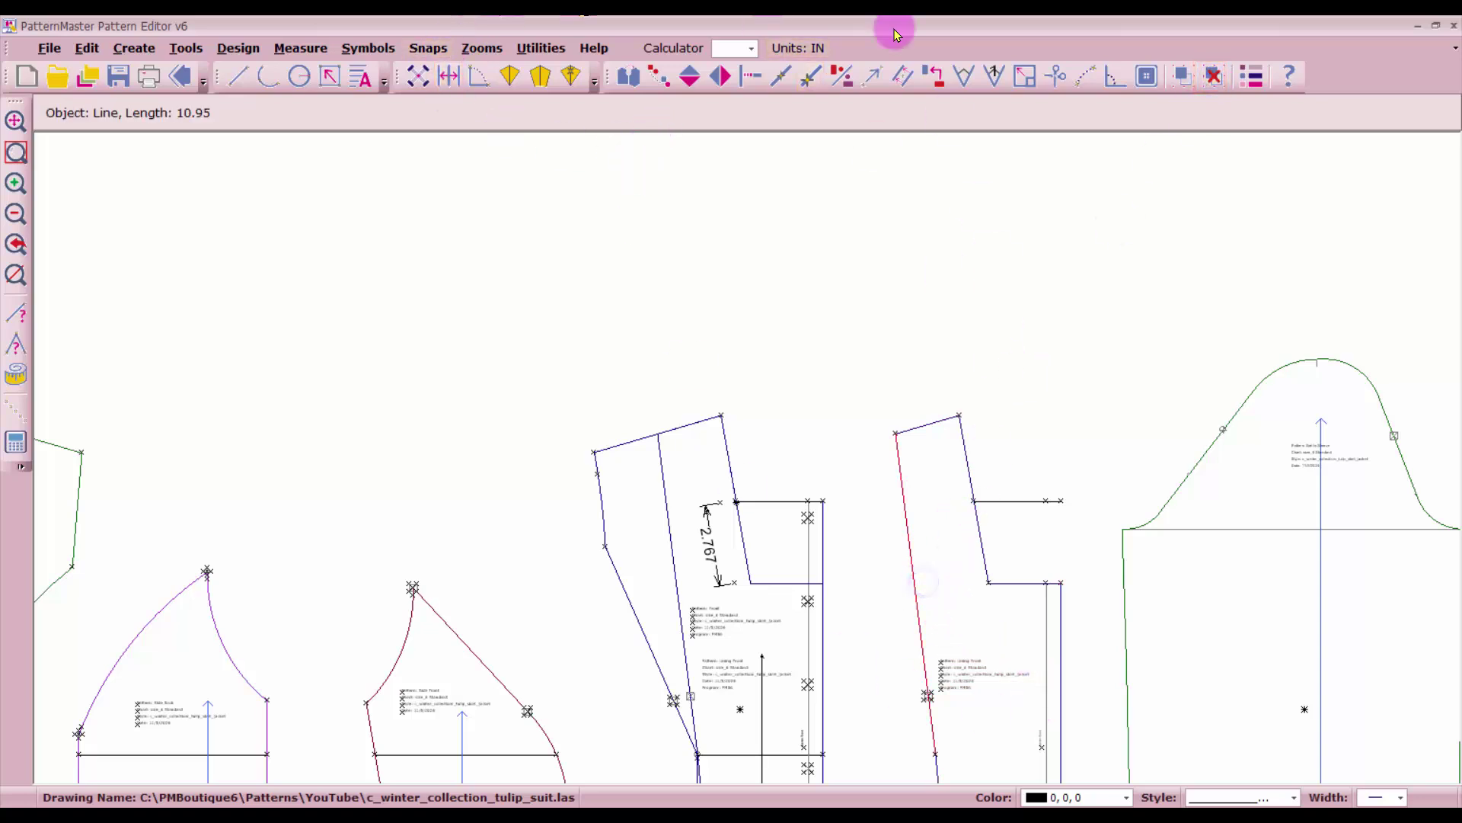
{"action": "left_click", "coordinate": [751, 75]}
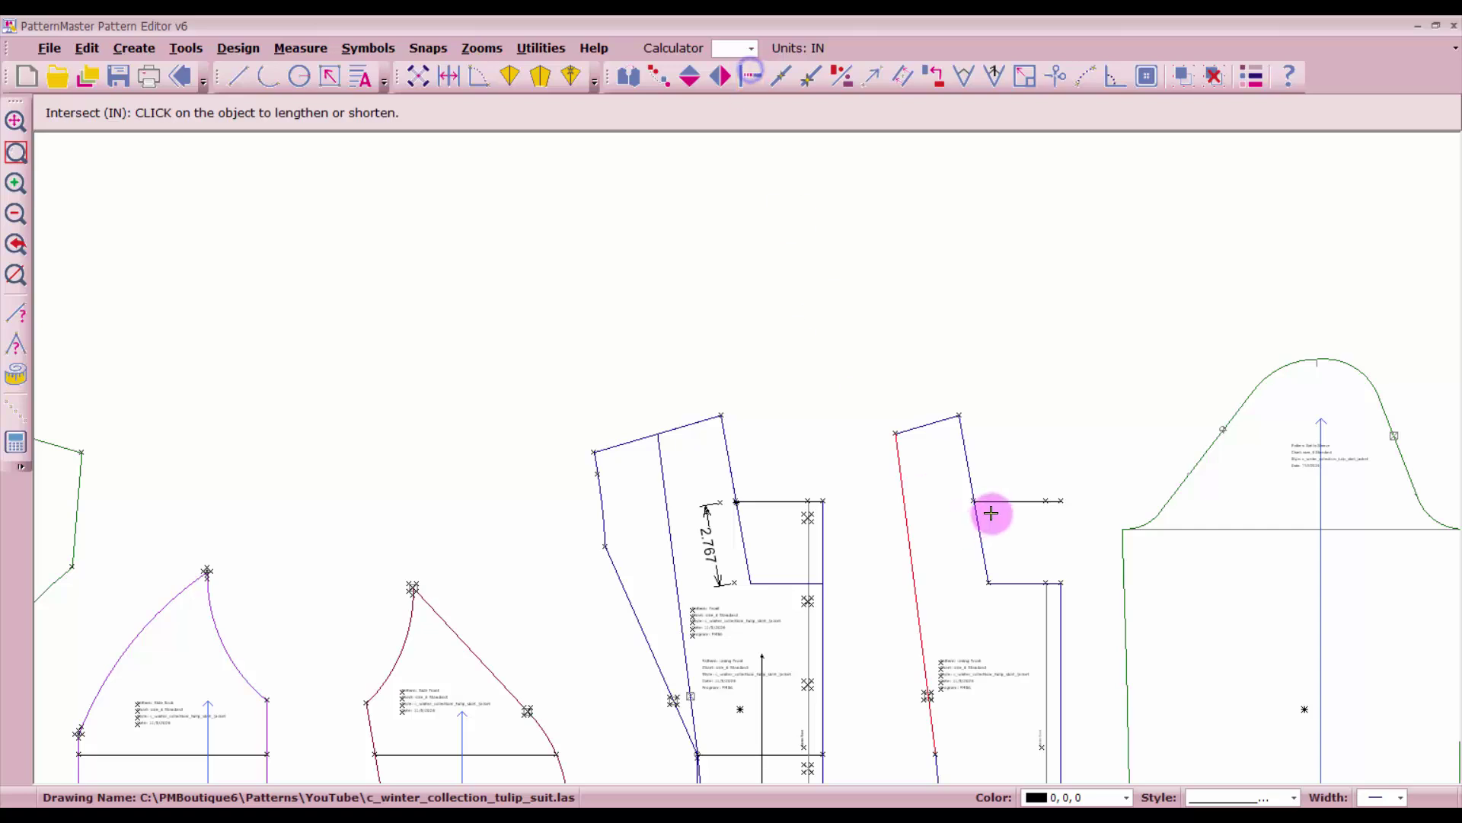
{"action": "left_click", "coordinate": [967, 480]}
{"action": "left_click", "coordinate": [1002, 504]}
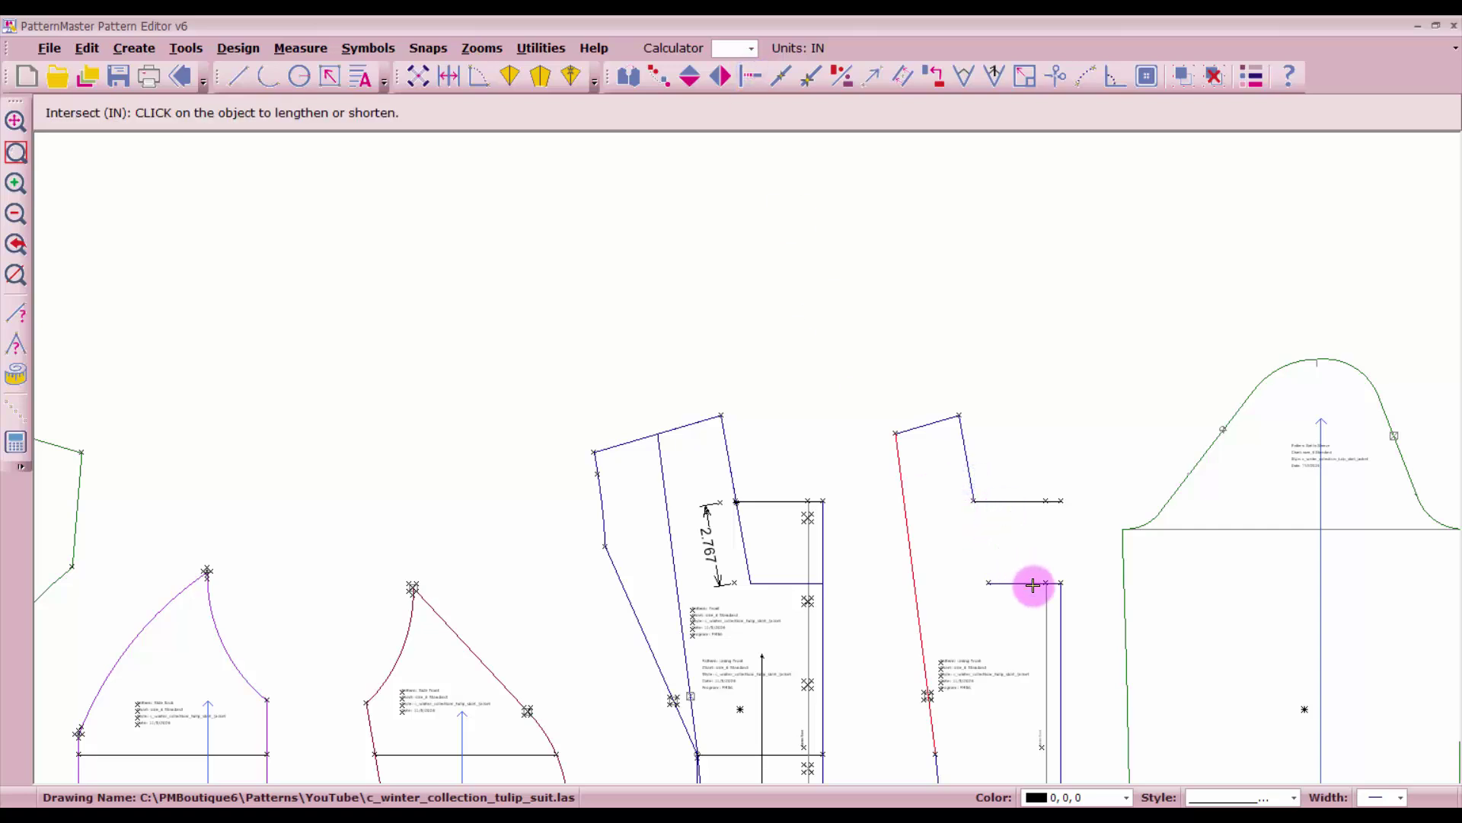
- Extend the copy's outer front edge and center front line up to the raised neckline with Intersect, and delete the old lower neckline
{"action": "left_click", "coordinate": [1062, 618]}
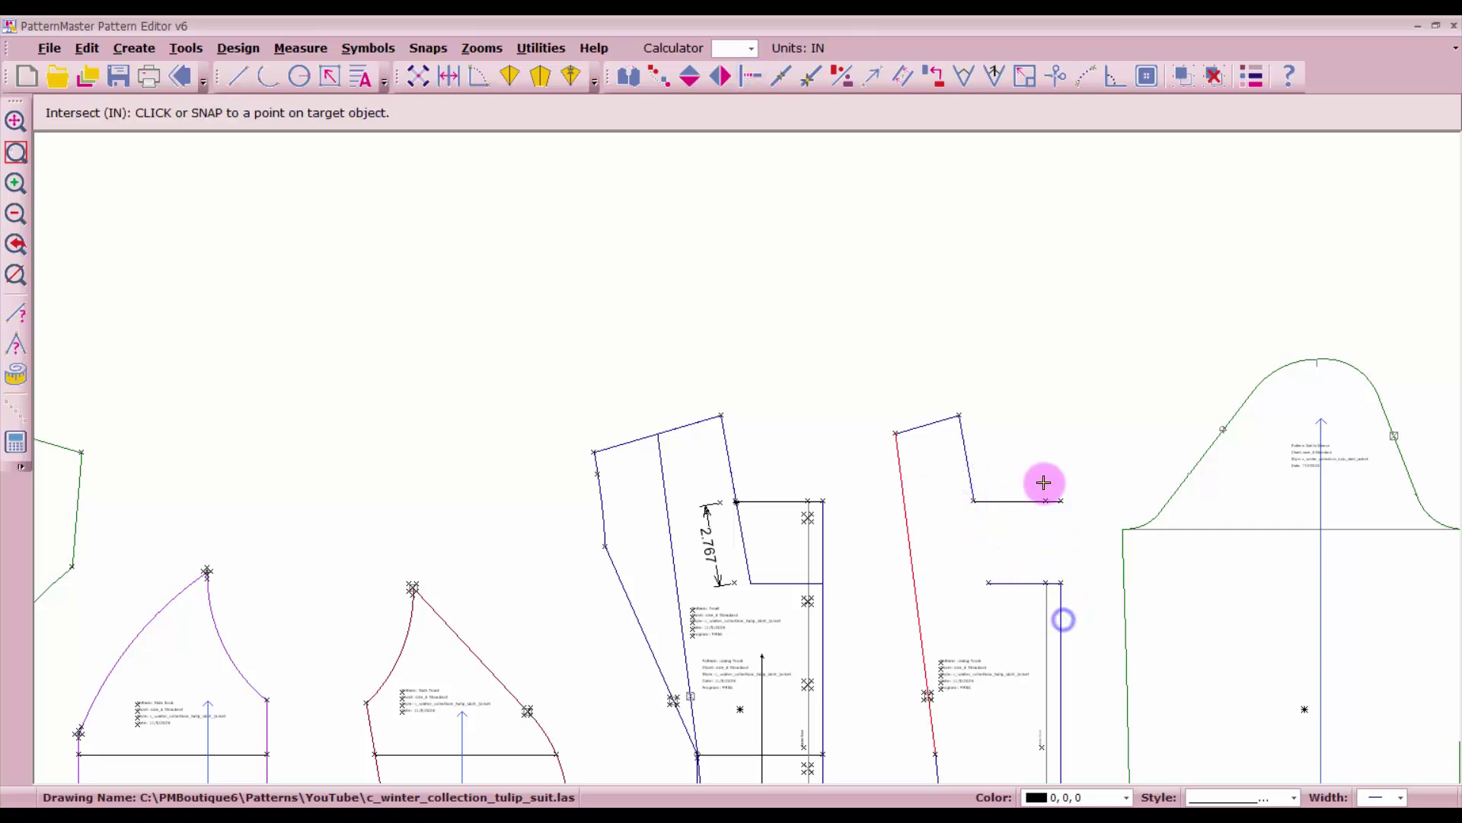
{"action": "left_click", "coordinate": [1049, 499]}
{"action": "left_click", "coordinate": [1043, 623]}
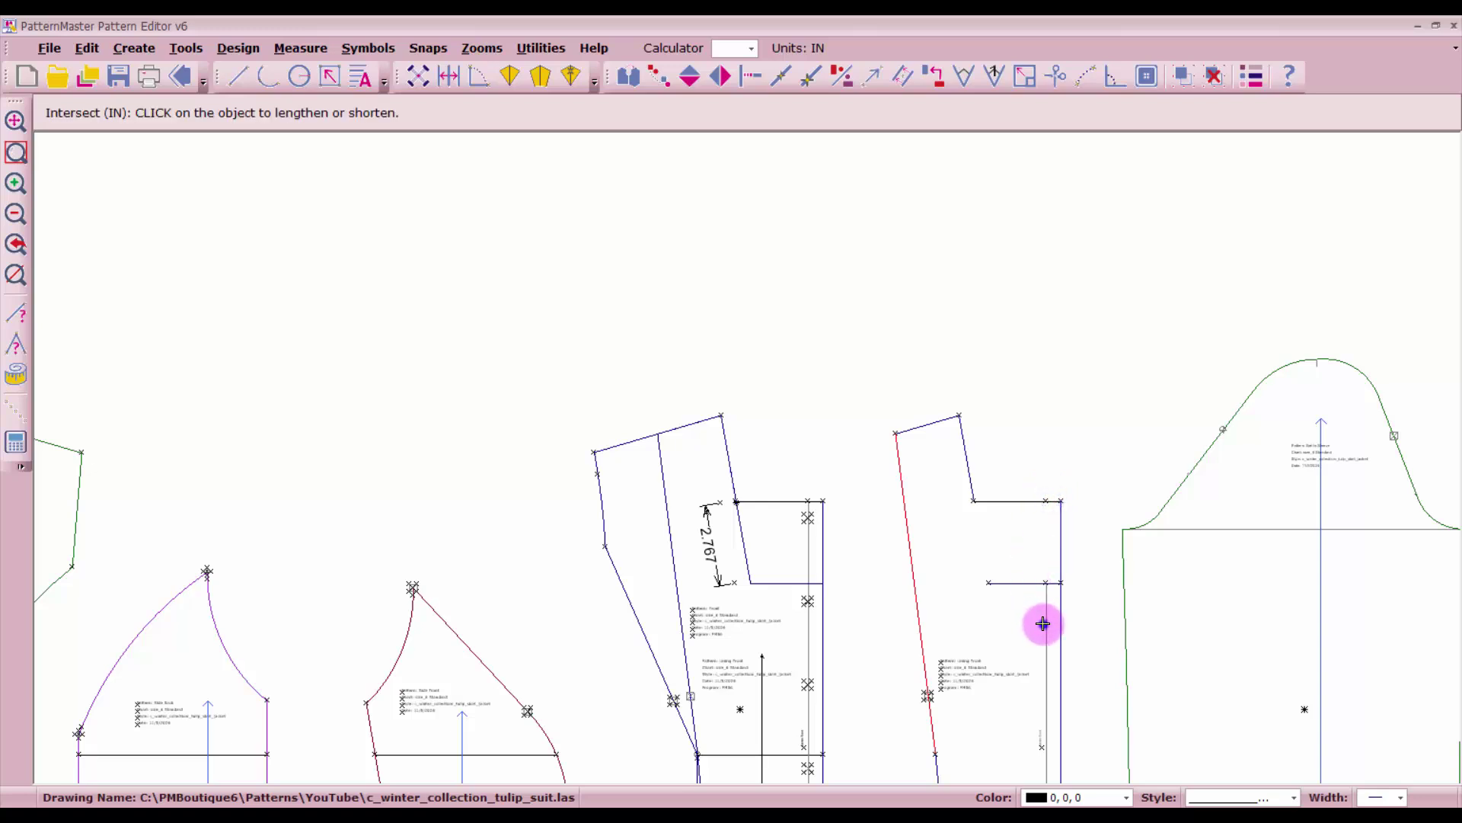
{"action": "left_click", "coordinate": [1042, 504]}
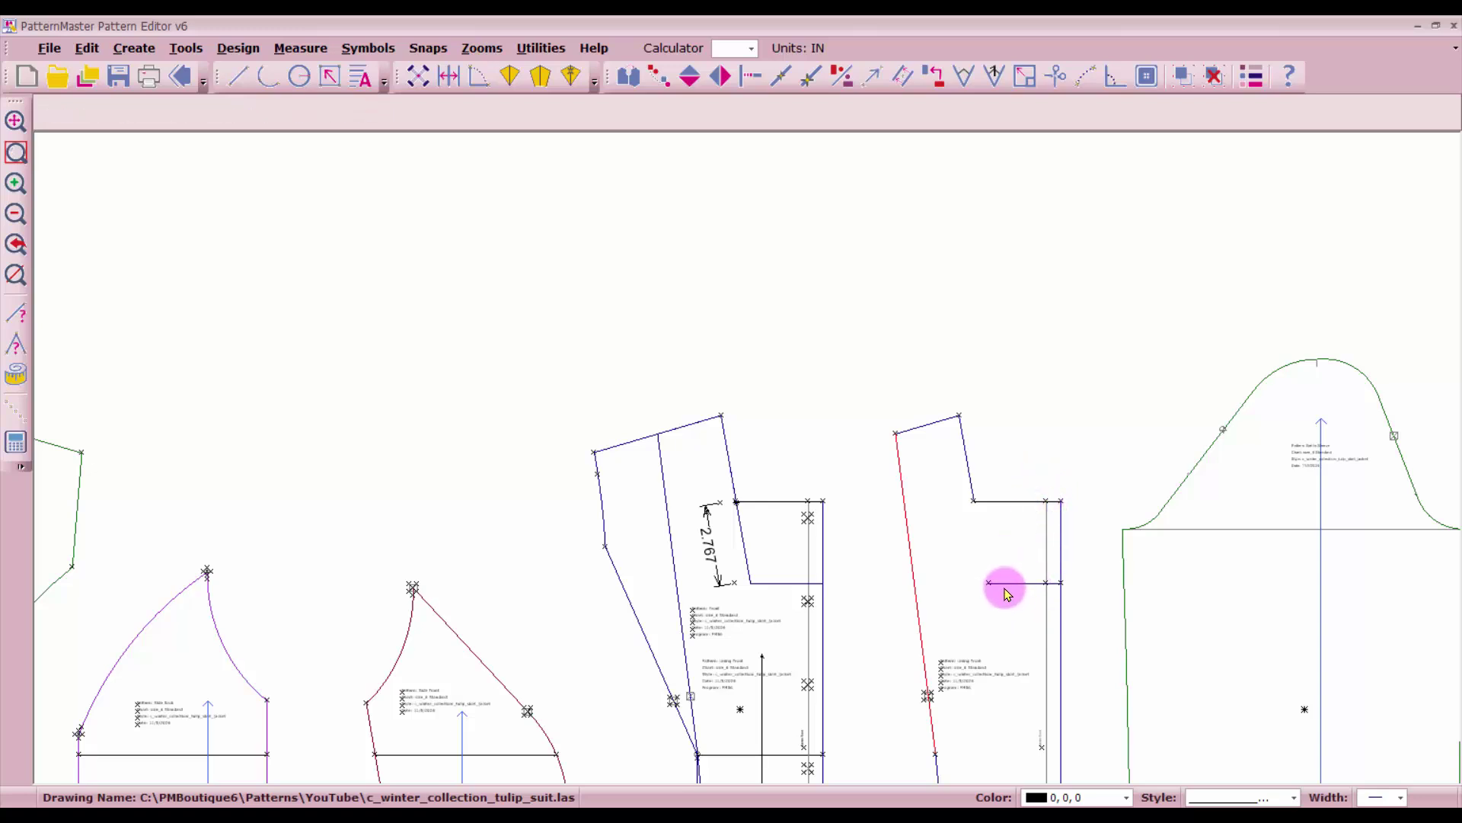
{"action": "left_click", "coordinate": [1004, 583]}
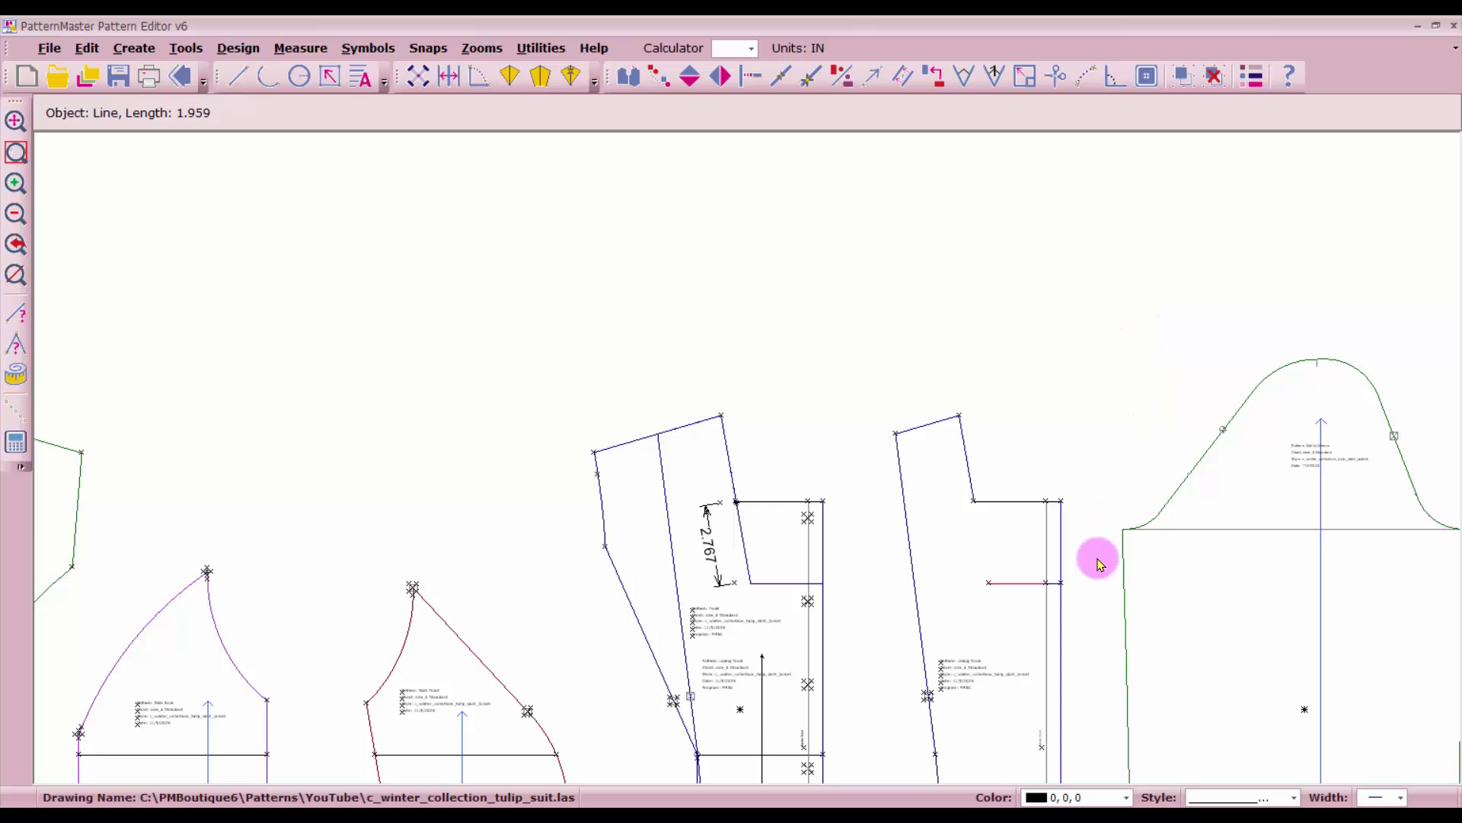
{"action": "key", "text": "Delete"}
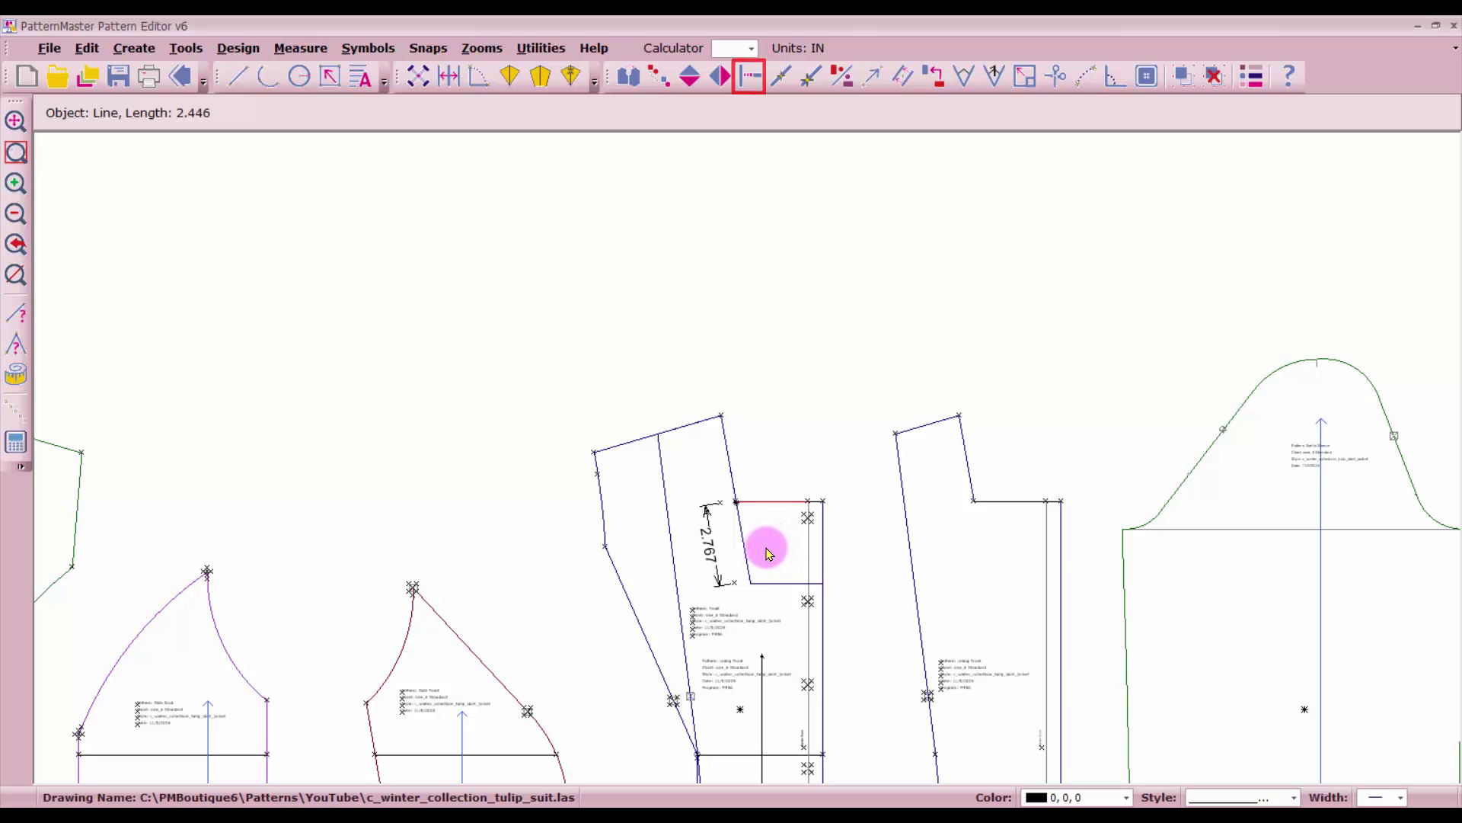
- Move the original lining front off the jacket front to the space above the Working patterns title
{"action": "left_click", "coordinate": [668, 601]}
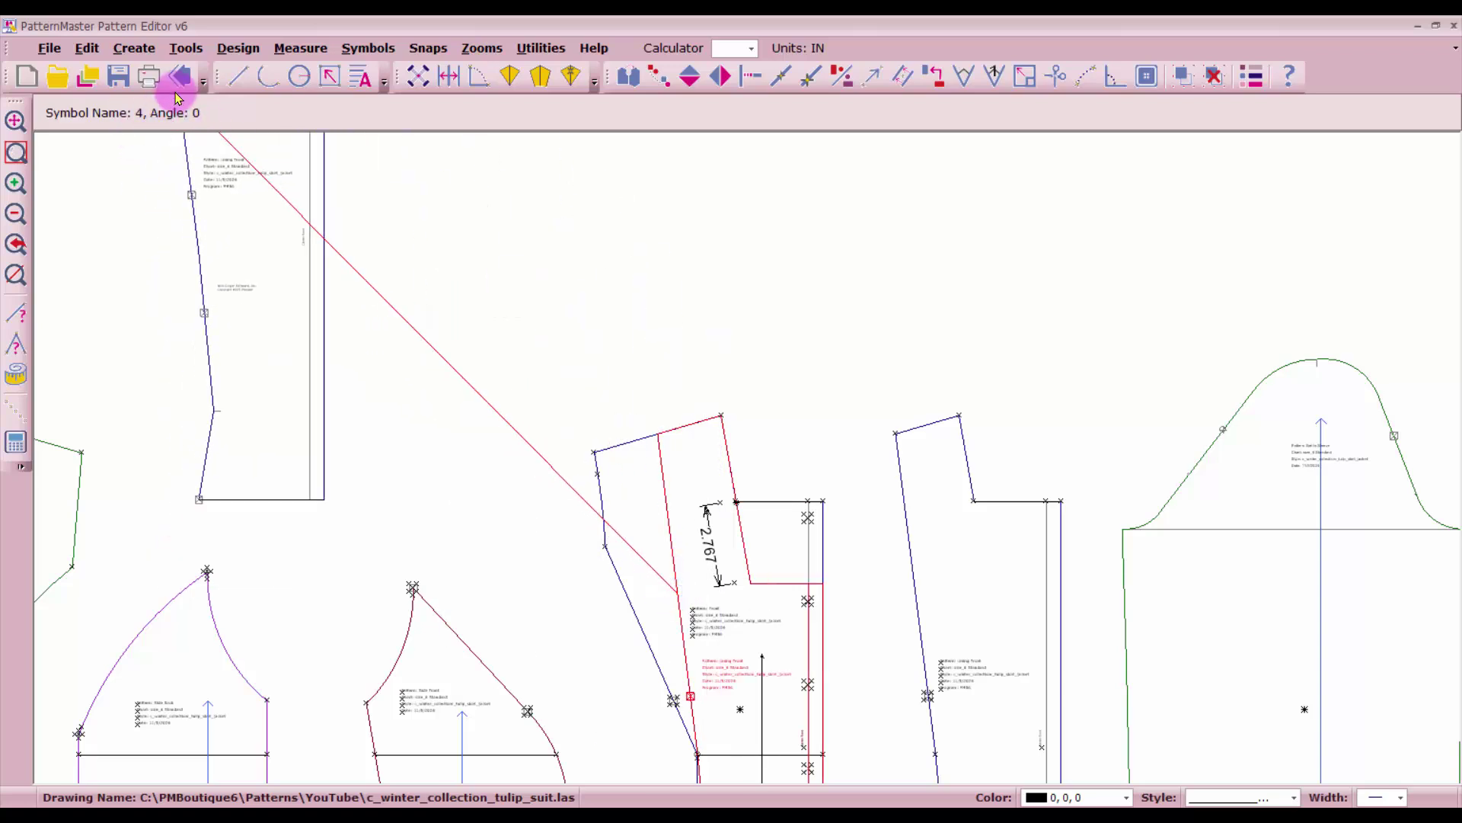
{"action": "scroll", "coordinate": [744, 457], "scroll_direction": "down", "scroll_amount": 5}
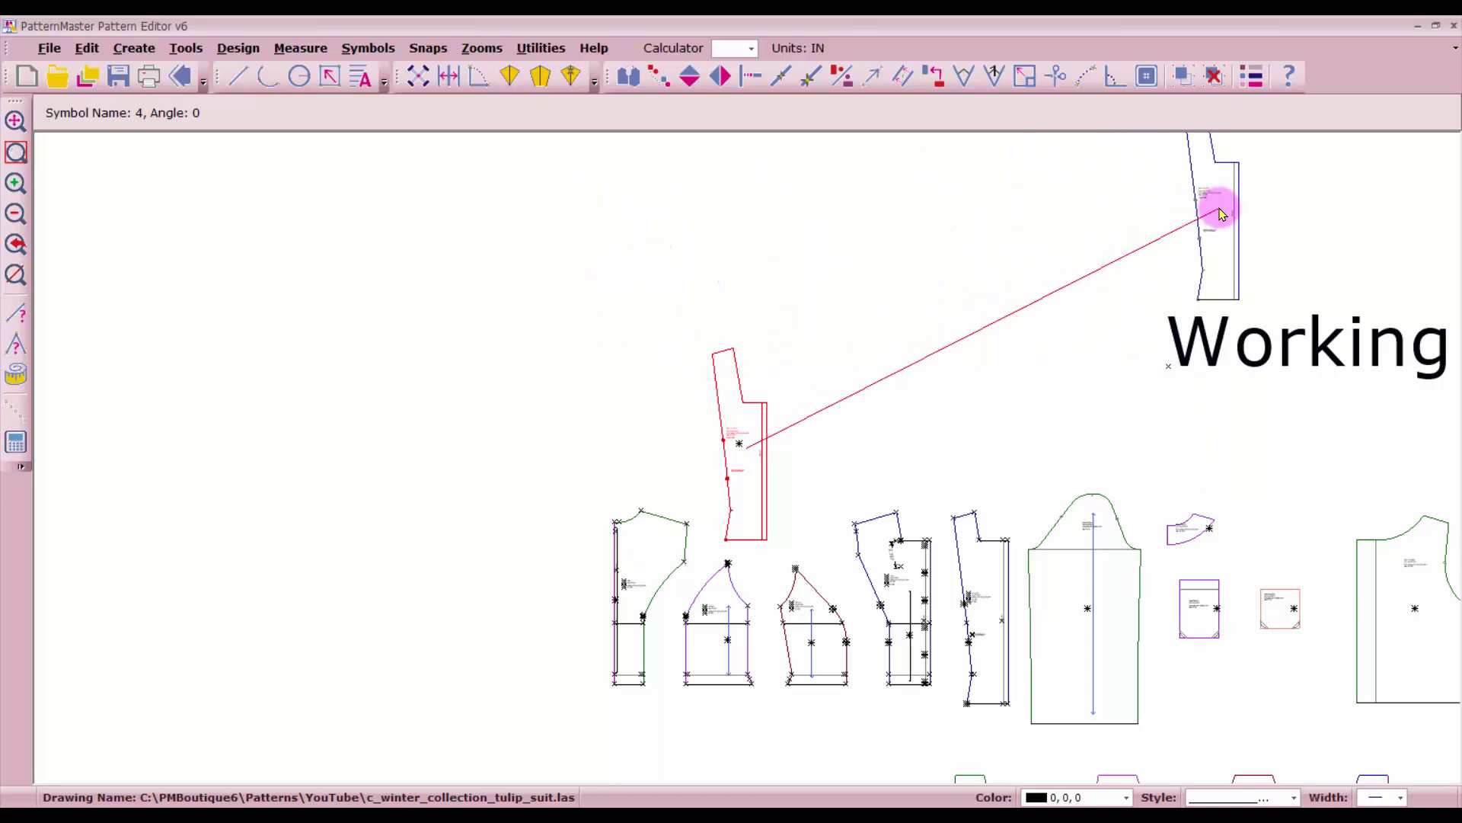
{"action": "left_click", "coordinate": [1221, 215]}
{"action": "scroll", "coordinate": [741, 467], "scroll_direction": "down", "scroll_amount": 3}
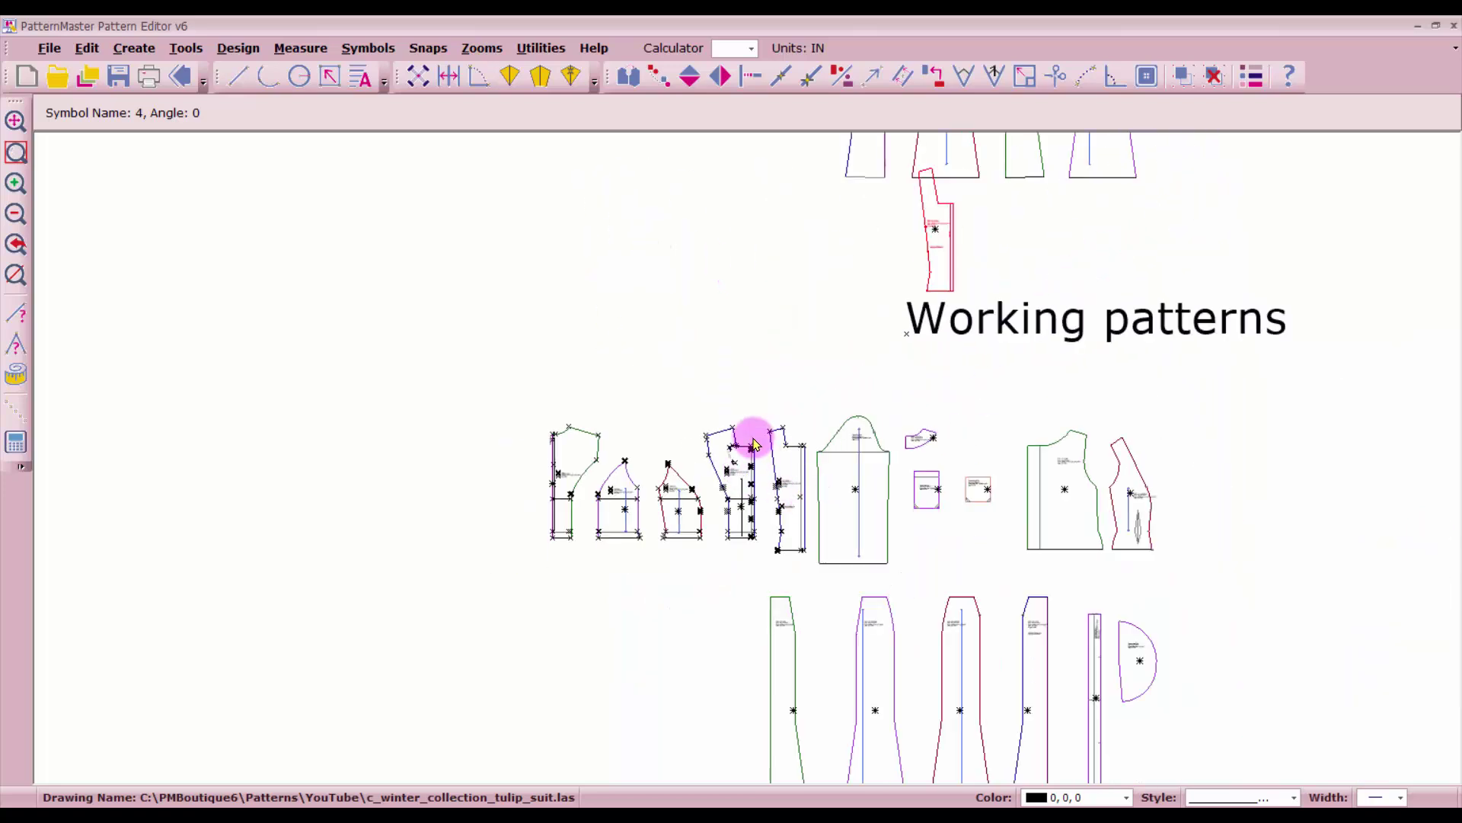
- Group the redrafted lining front into one symbol and move it beside the pattern piece with the dart at the row's far end
{"action": "left_click", "coordinate": [778, 447]}
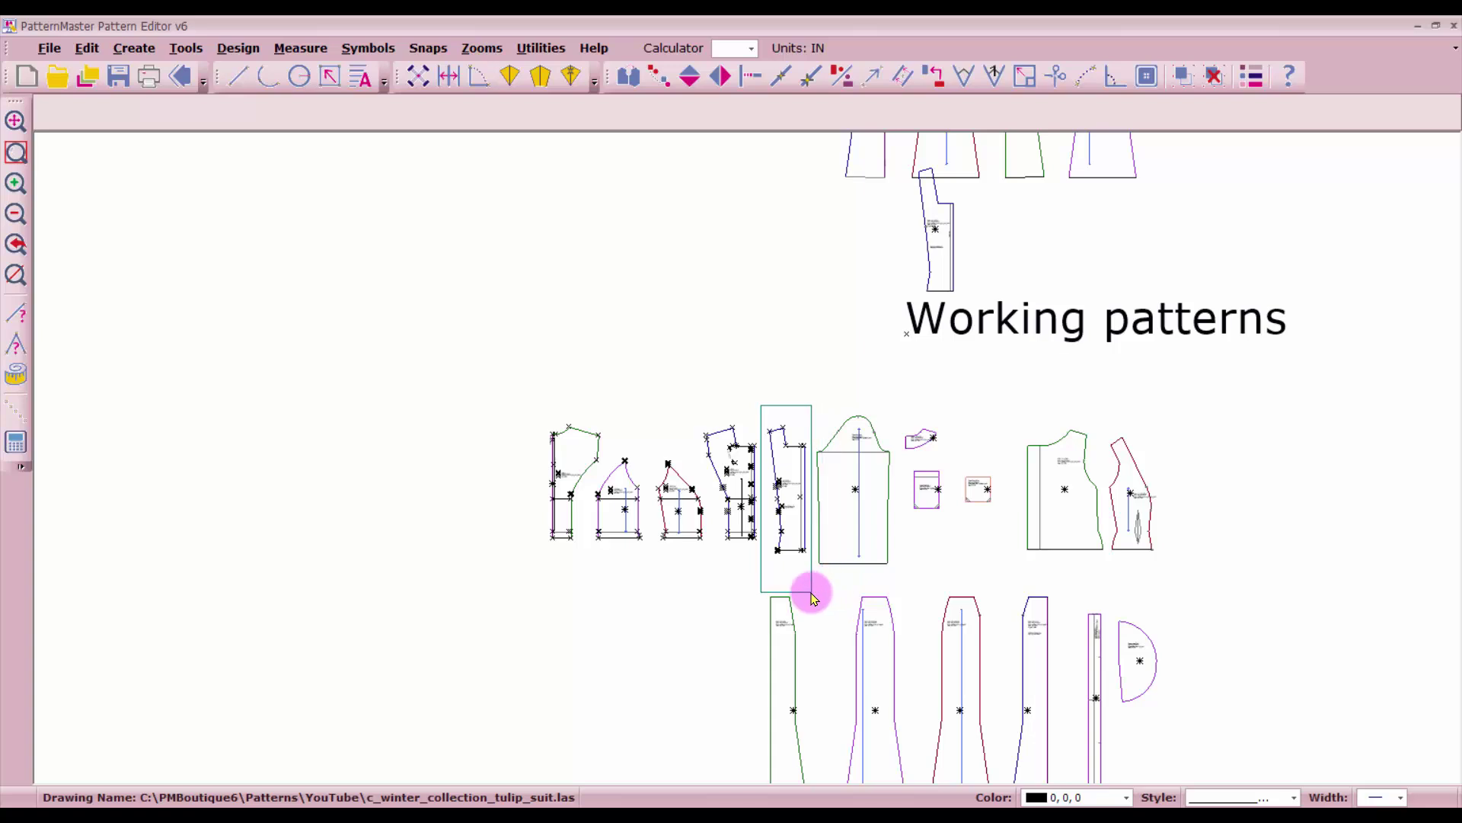
{"action": "left_click", "coordinate": [1183, 76]}
{"action": "left_click", "coordinate": [787, 509]}
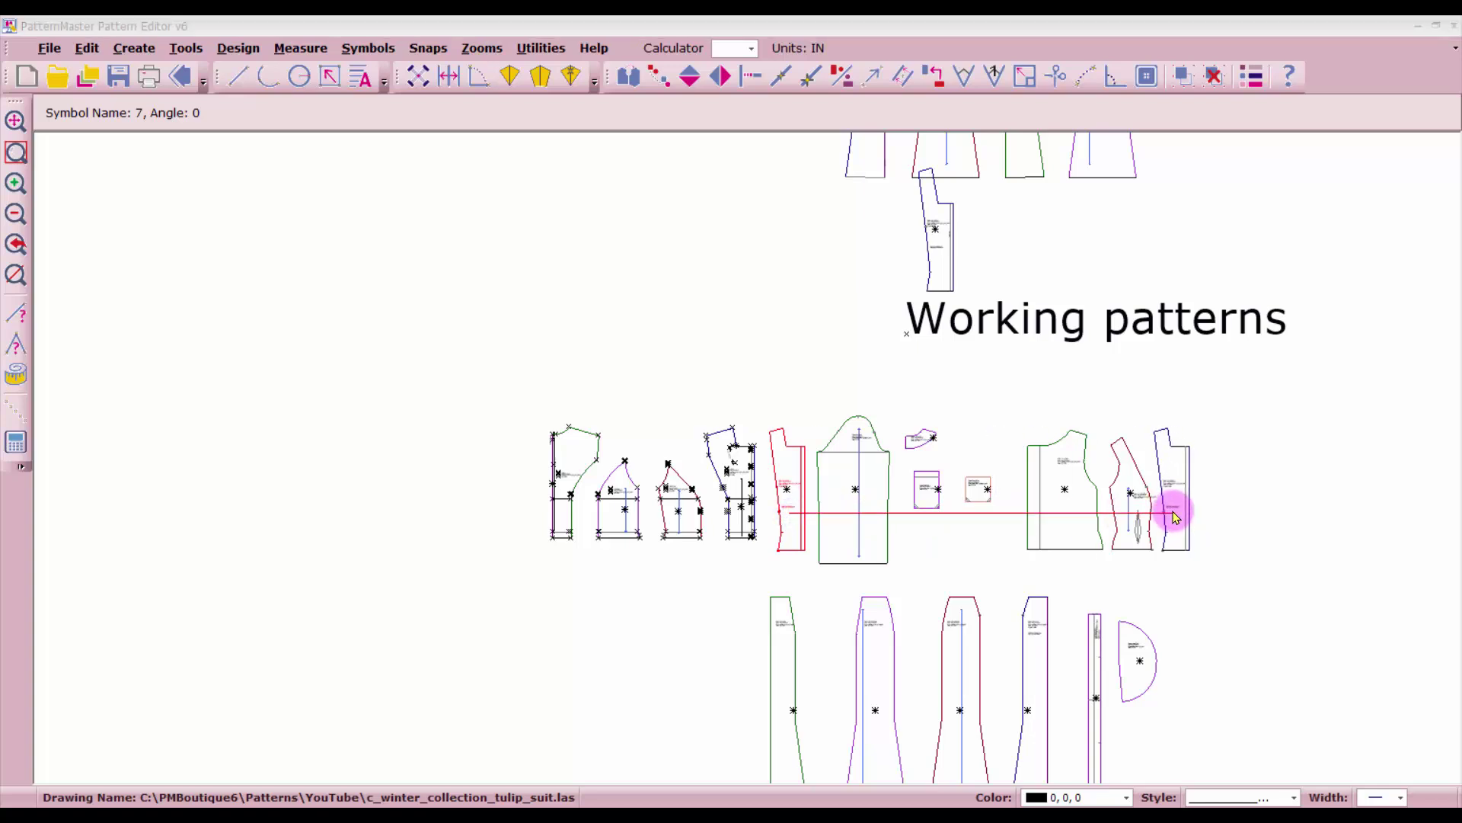
{"action": "left_click", "coordinate": [1171, 517]}
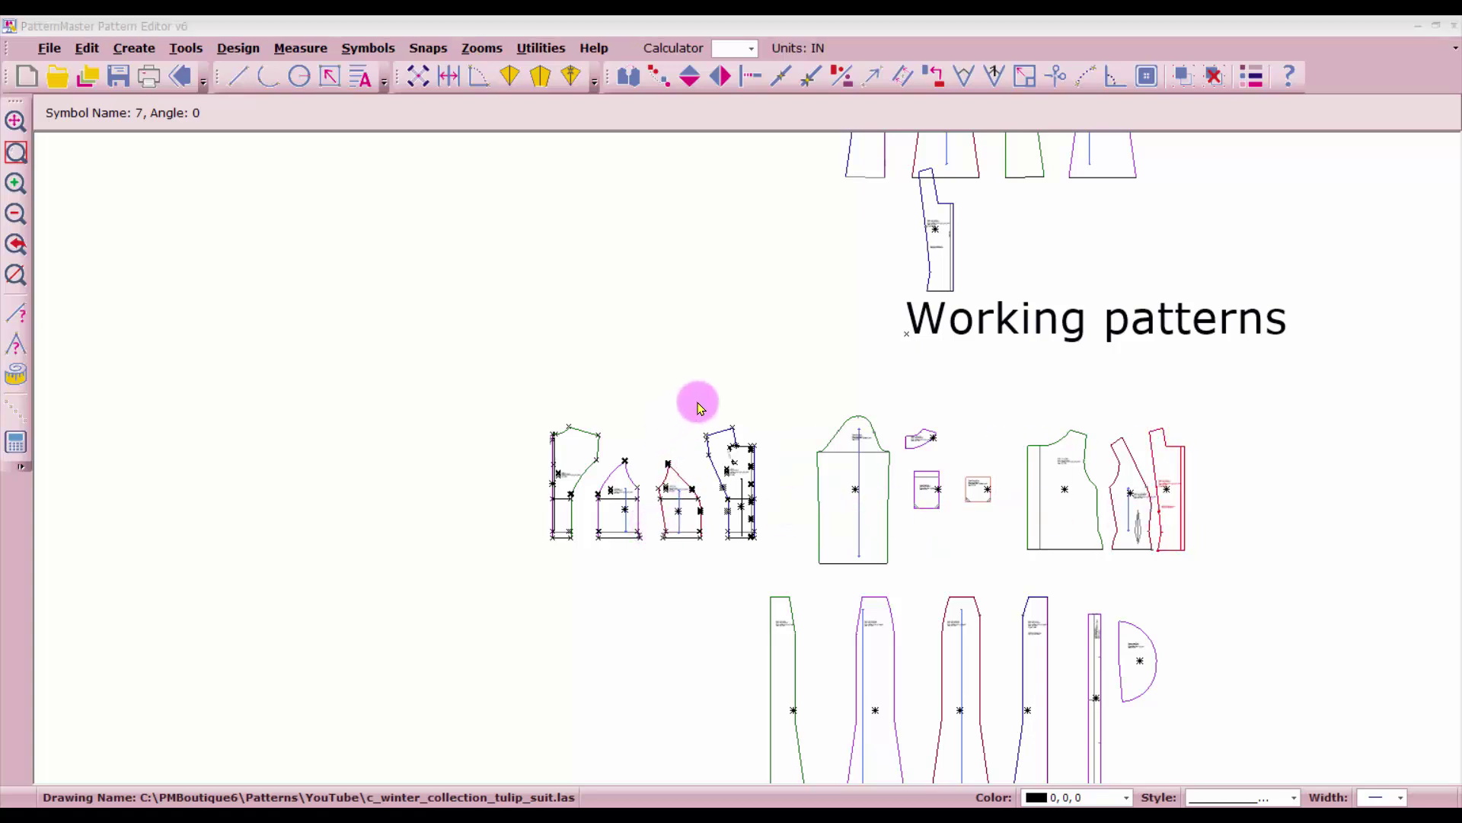
- Group the jacket front's outlines, notches, buttonholes and text into one symbol, excluding the neighbouring side front's edge
{"action": "left_click_drag", "start_coordinate": [704, 408], "coordinate": [784, 565]}
{"action": "scroll", "coordinate": [705, 581], "scroll_direction": "up", "scroll_amount": 5}
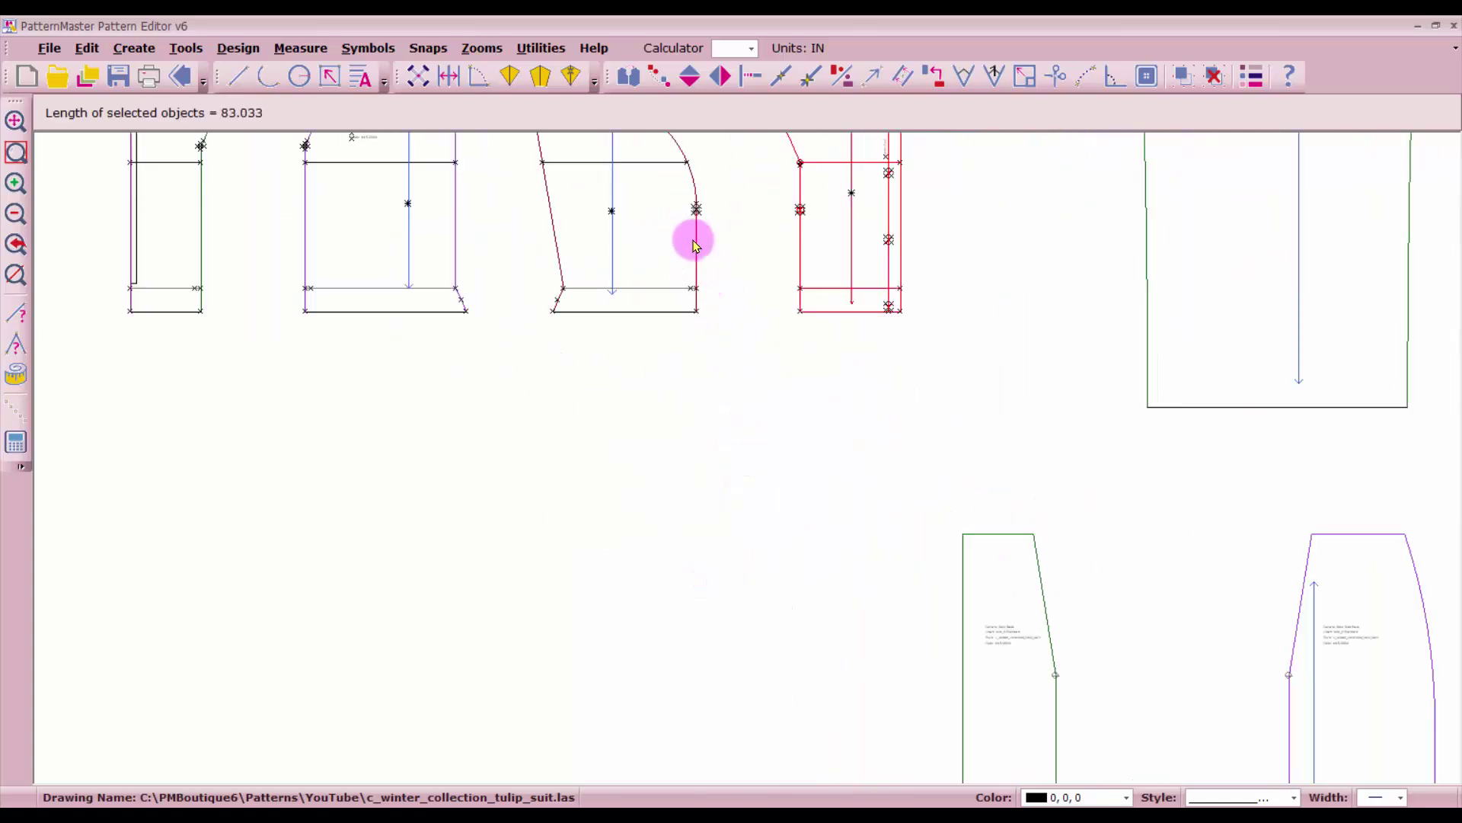
{"action": "left_click", "coordinate": [695, 239]}
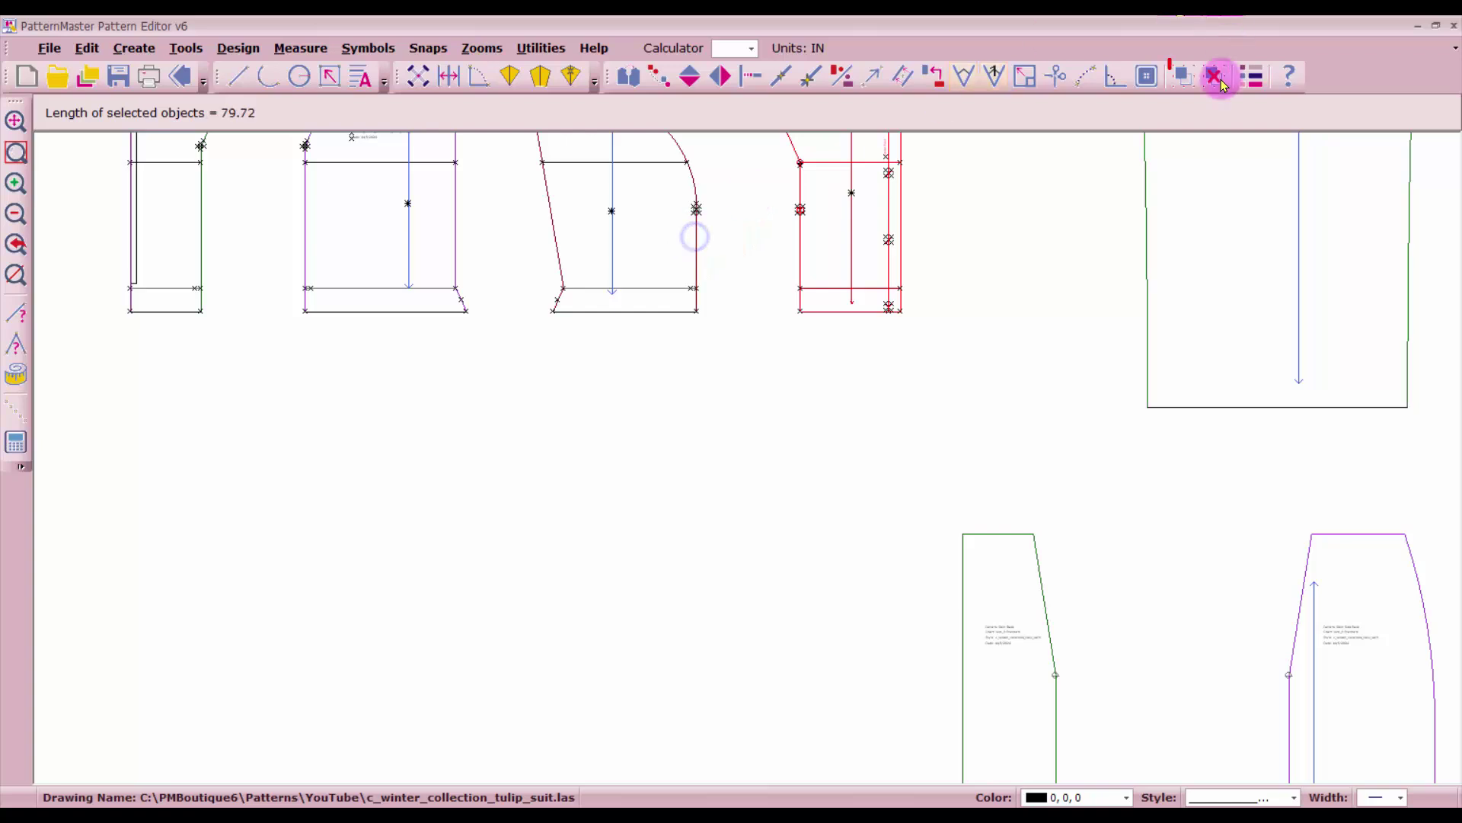
{"action": "left_click", "coordinate": [1181, 76]}
- Group the jacket side front's outlines, notches, grainline and text into one symbol
{"action": "scroll", "coordinate": [742, 451], "scroll_direction": "down", "scroll_amount": 4}
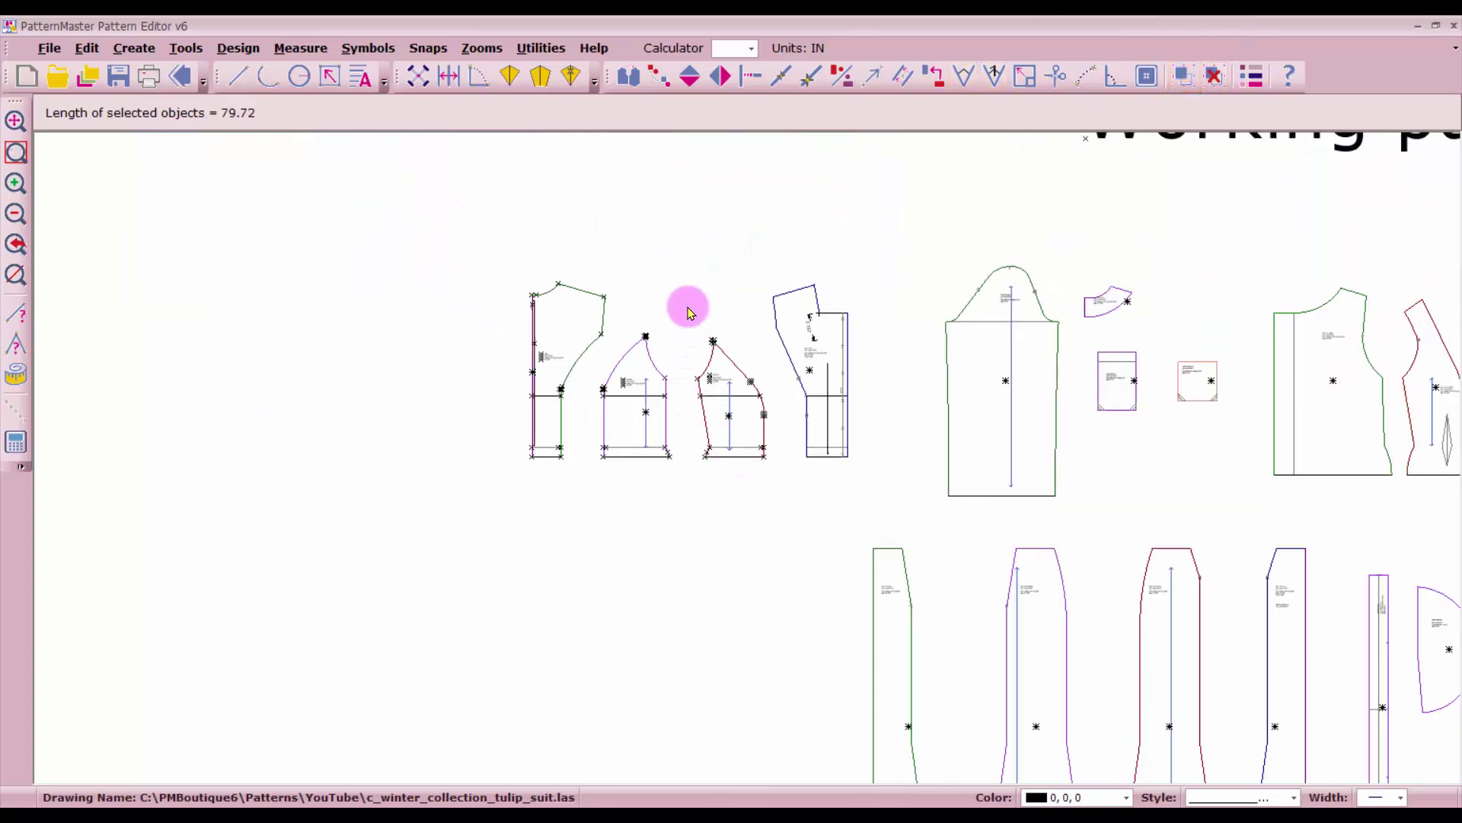
{"action": "left_click_drag", "start_coordinate": [685, 303], "coordinate": [771, 498]}
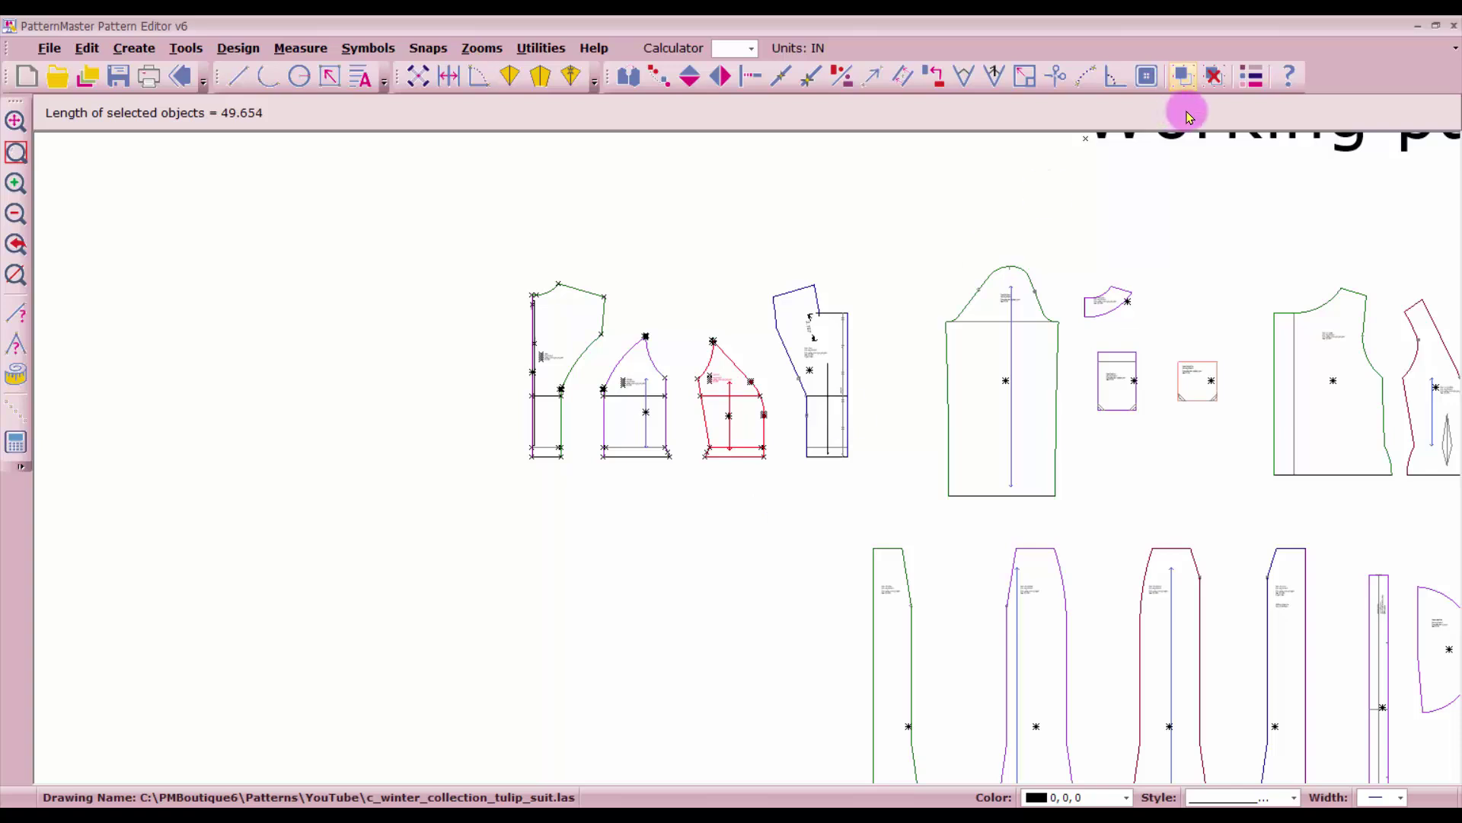
{"action": "left_click", "coordinate": [1184, 77]}
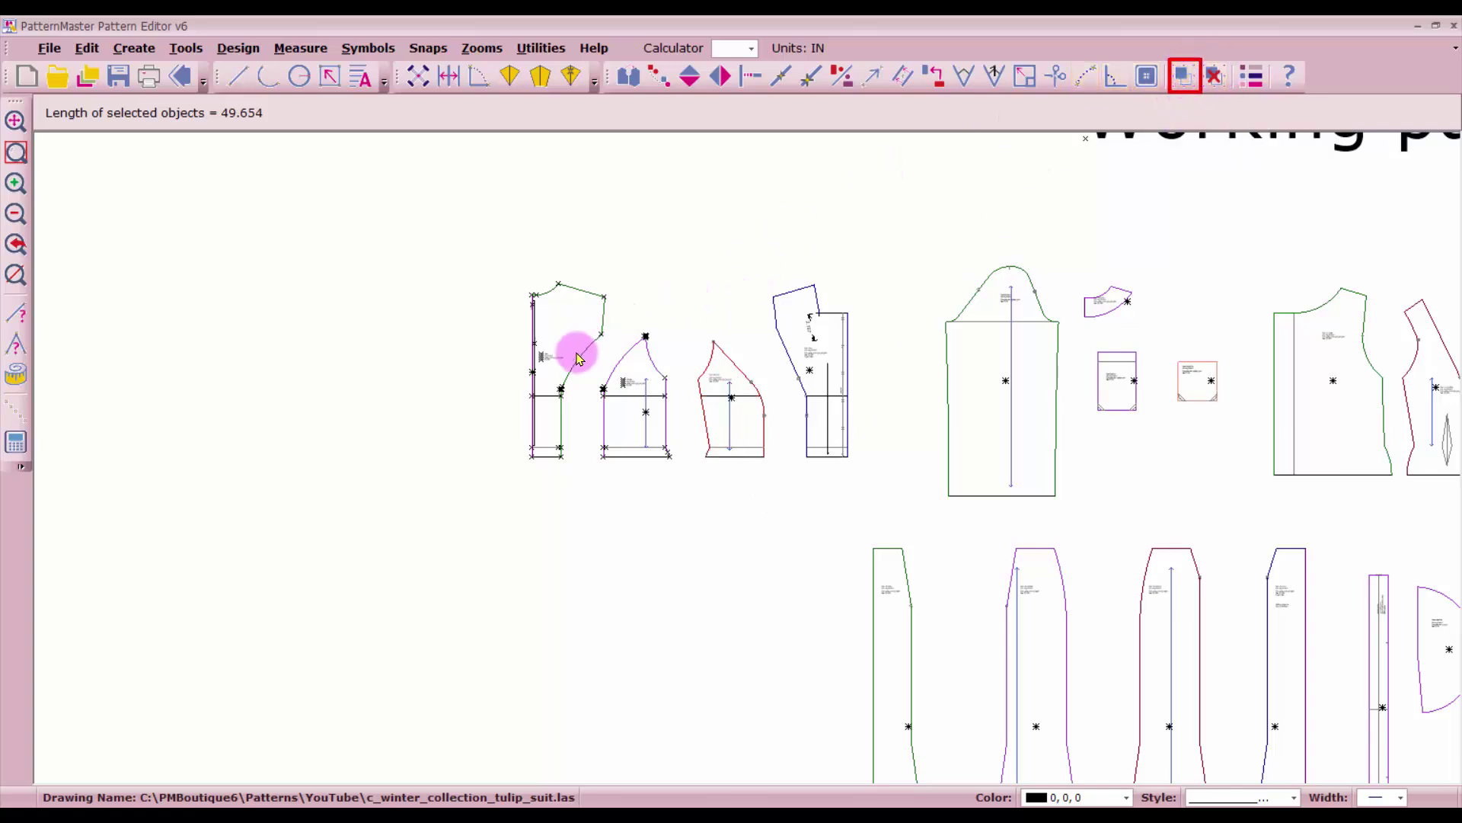
- Group the jacket side back's outlines, notches, grainline and text into one symbol, excluding the neighbouring back's edges
{"action": "left_click_drag", "start_coordinate": [684, 318], "coordinate": [579, 370]}
{"action": "scroll", "coordinate": [685, 373], "scroll_direction": "up", "scroll_amount": 3}
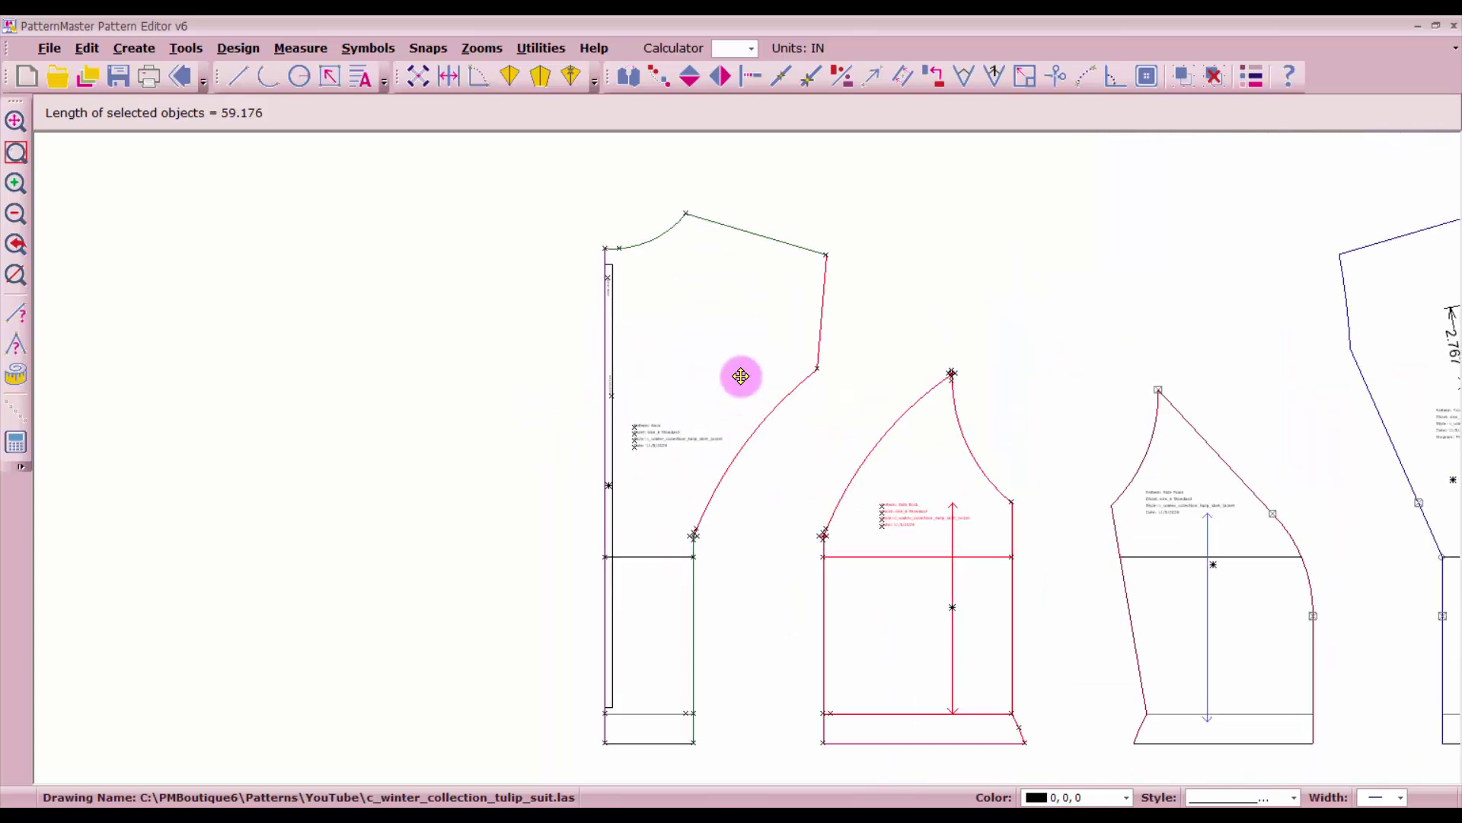
{"action": "left_click", "coordinate": [773, 412]}
{"action": "left_click", "coordinate": [821, 320]}
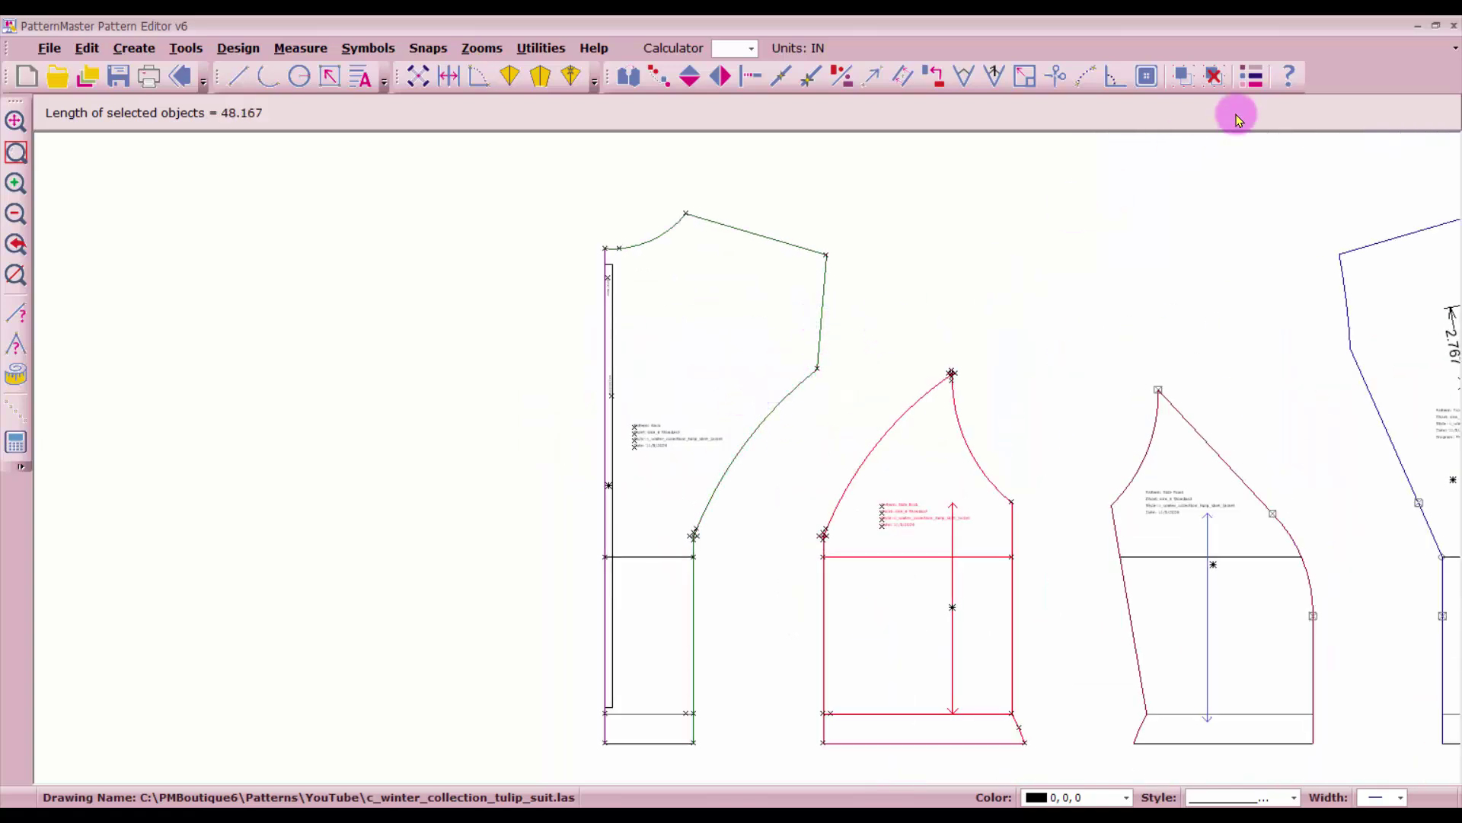
{"action": "left_click", "coordinate": [1184, 78]}
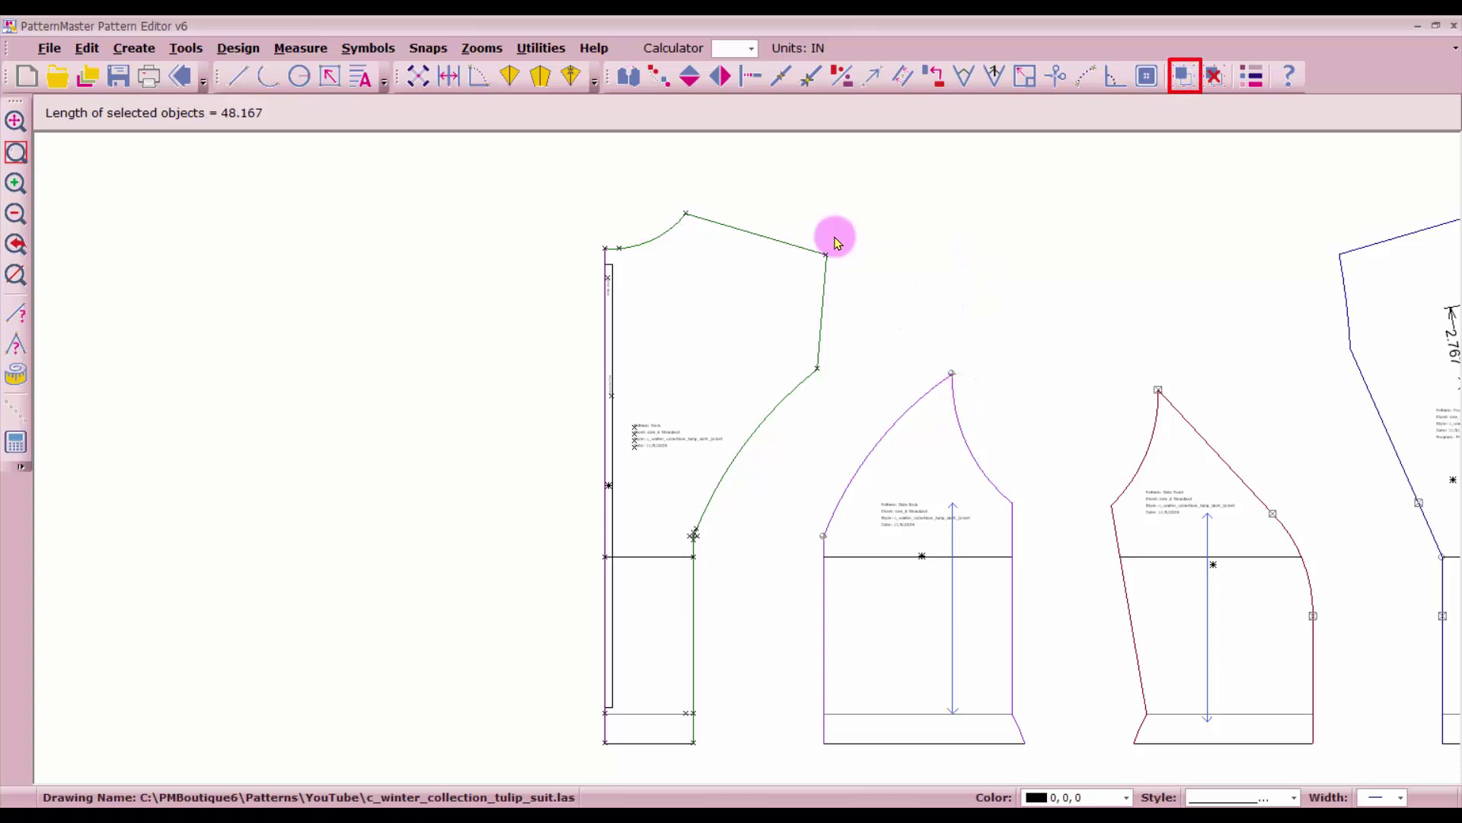
- Group the jacket back's outlines, notches, fold strip and text into one symbol
{"action": "left_click_drag", "start_coordinate": [583, 210], "coordinate": [825, 777]}
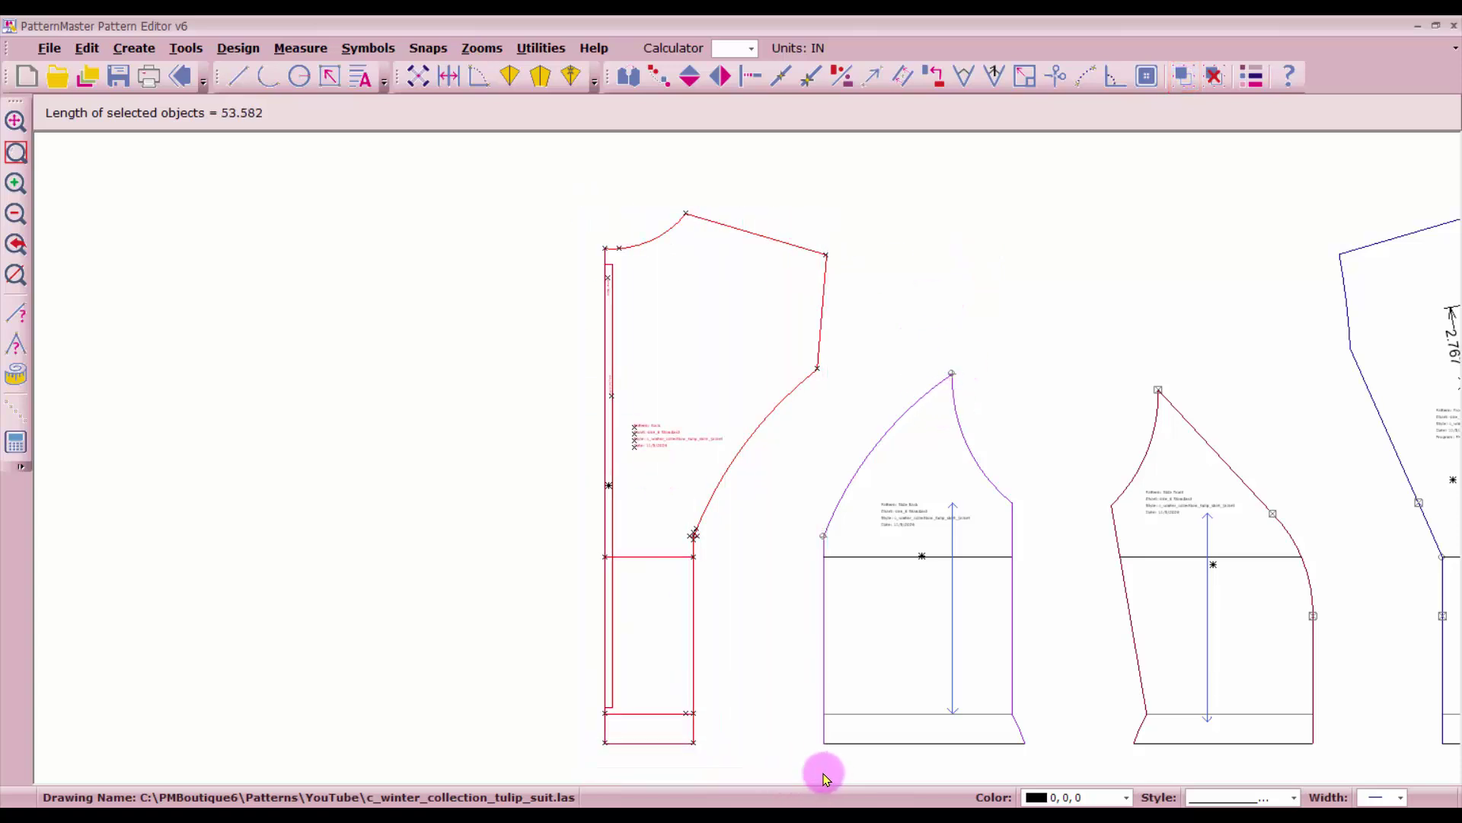
{"action": "left_click", "coordinate": [1183, 76]}
- Move the original lining front from above the Working patterns title to the far end of the Original patterns' upper row
{"action": "scroll", "coordinate": [797, 419], "scroll_direction": "down", "scroll_amount": 6}
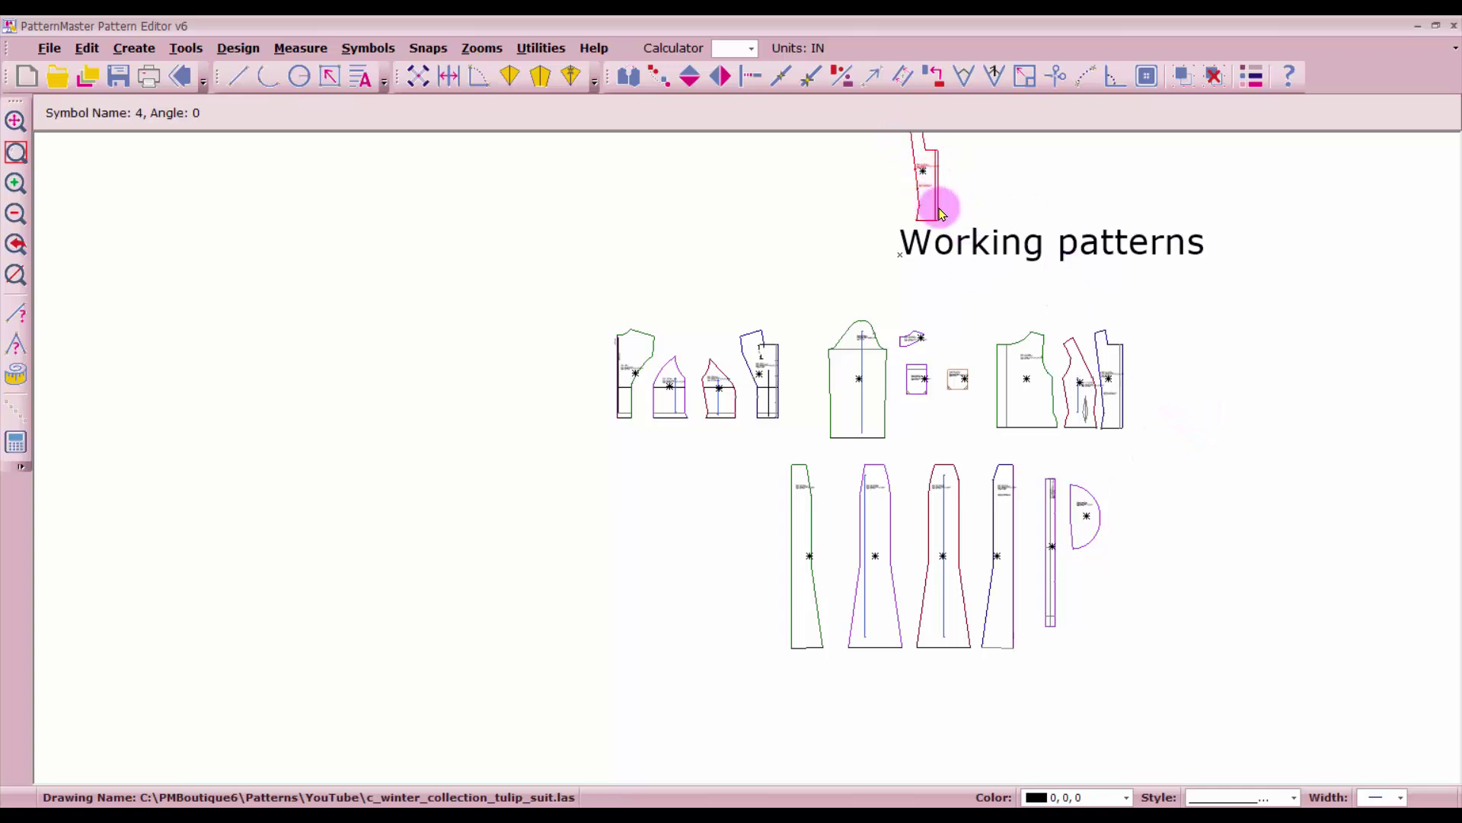
{"action": "scroll", "coordinate": [928, 198], "scroll_direction": "down", "scroll_amount": 3}
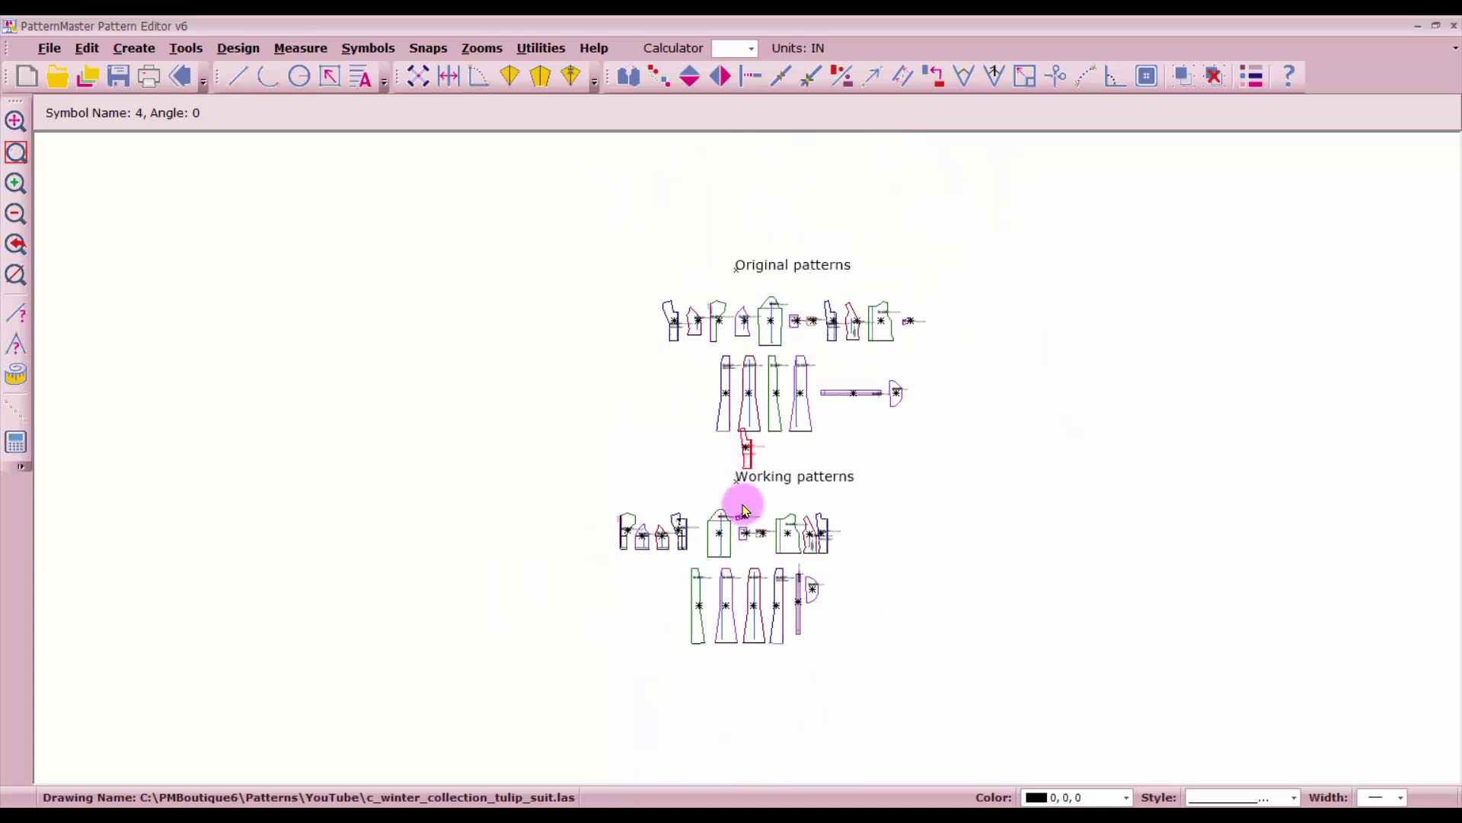
{"action": "left_click", "coordinate": [749, 455]}
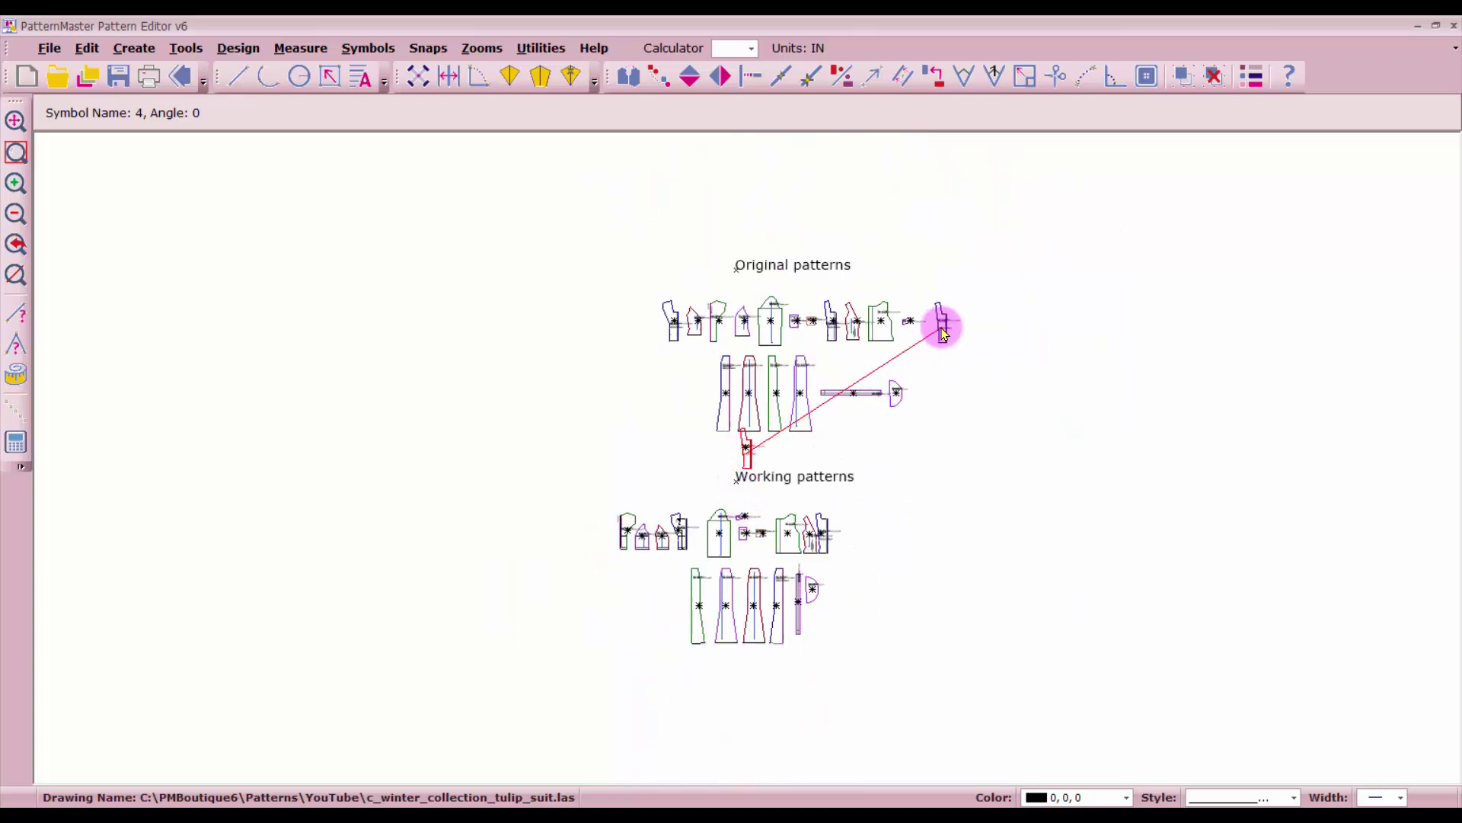
{"action": "left_click", "coordinate": [944, 329]}
- Move the working lining front so its lower side corner sits close to the hem corner of the lining piece with the dart
{"action": "scroll", "coordinate": [747, 454], "scroll_direction": "down", "scroll_amount": 2}
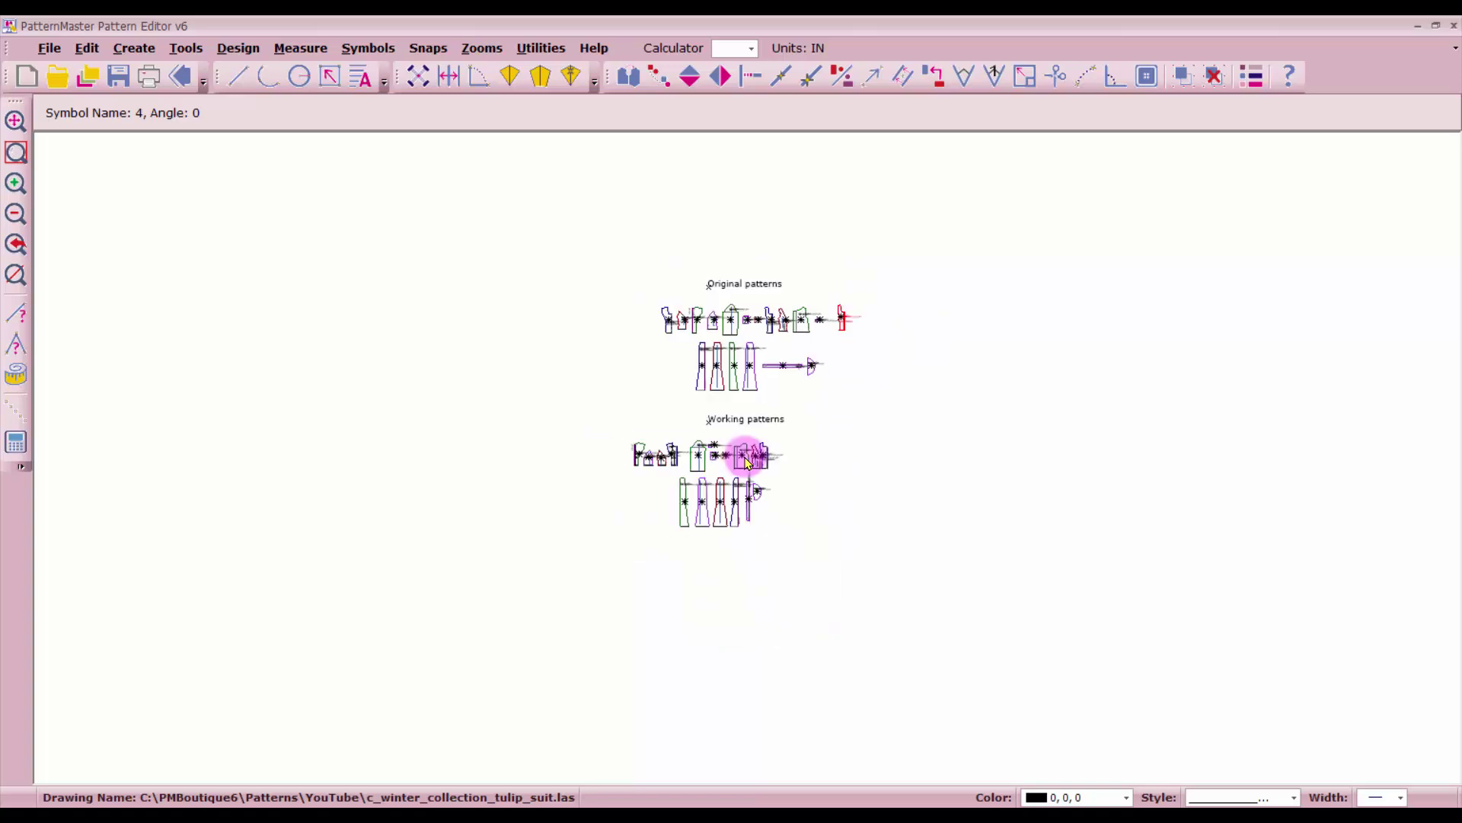
{"action": "left_click_drag", "start_coordinate": [577, 402], "coordinate": [829, 618]}
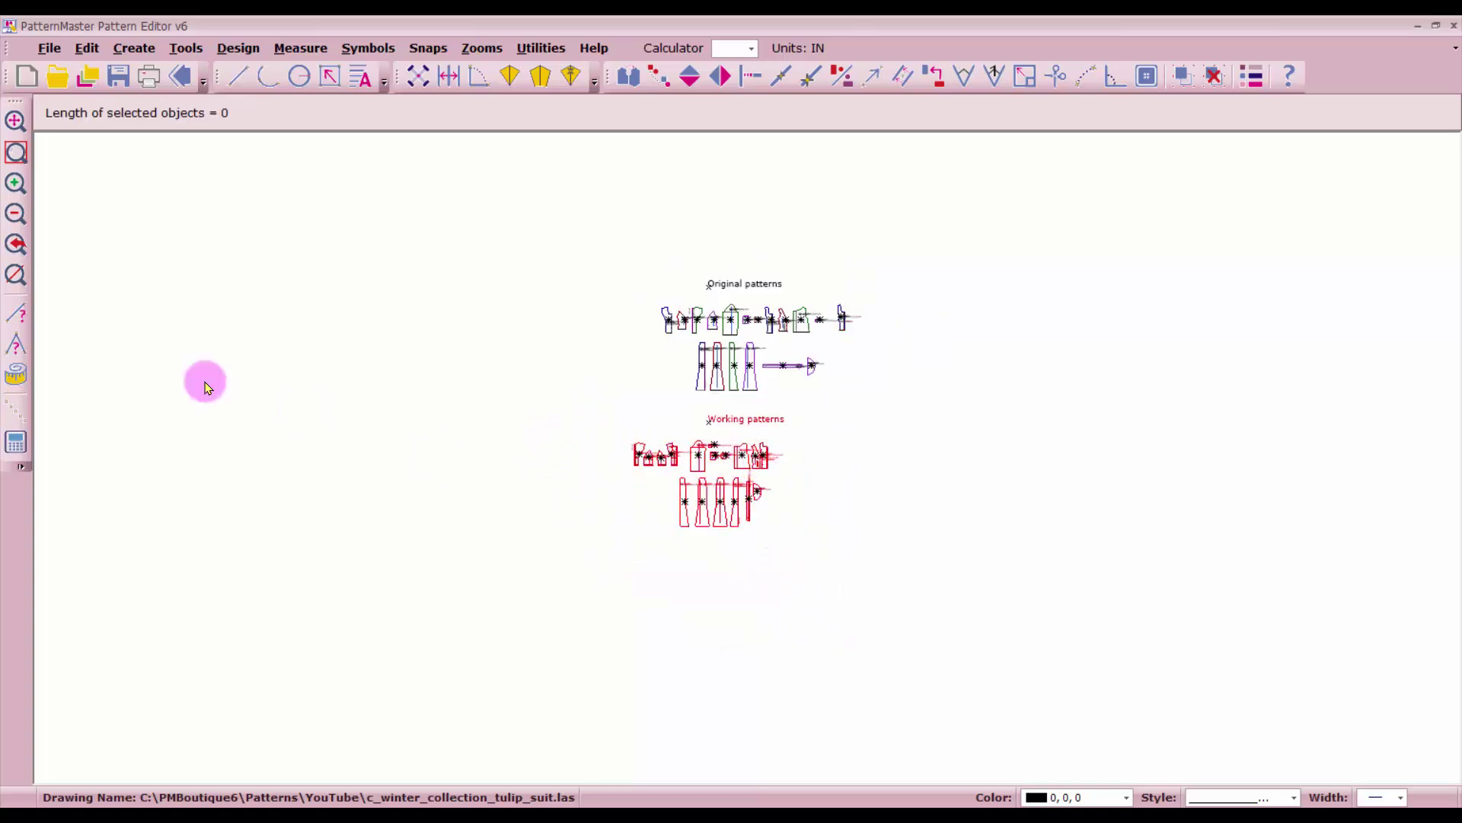
{"action": "left_click", "coordinate": [16, 275]}
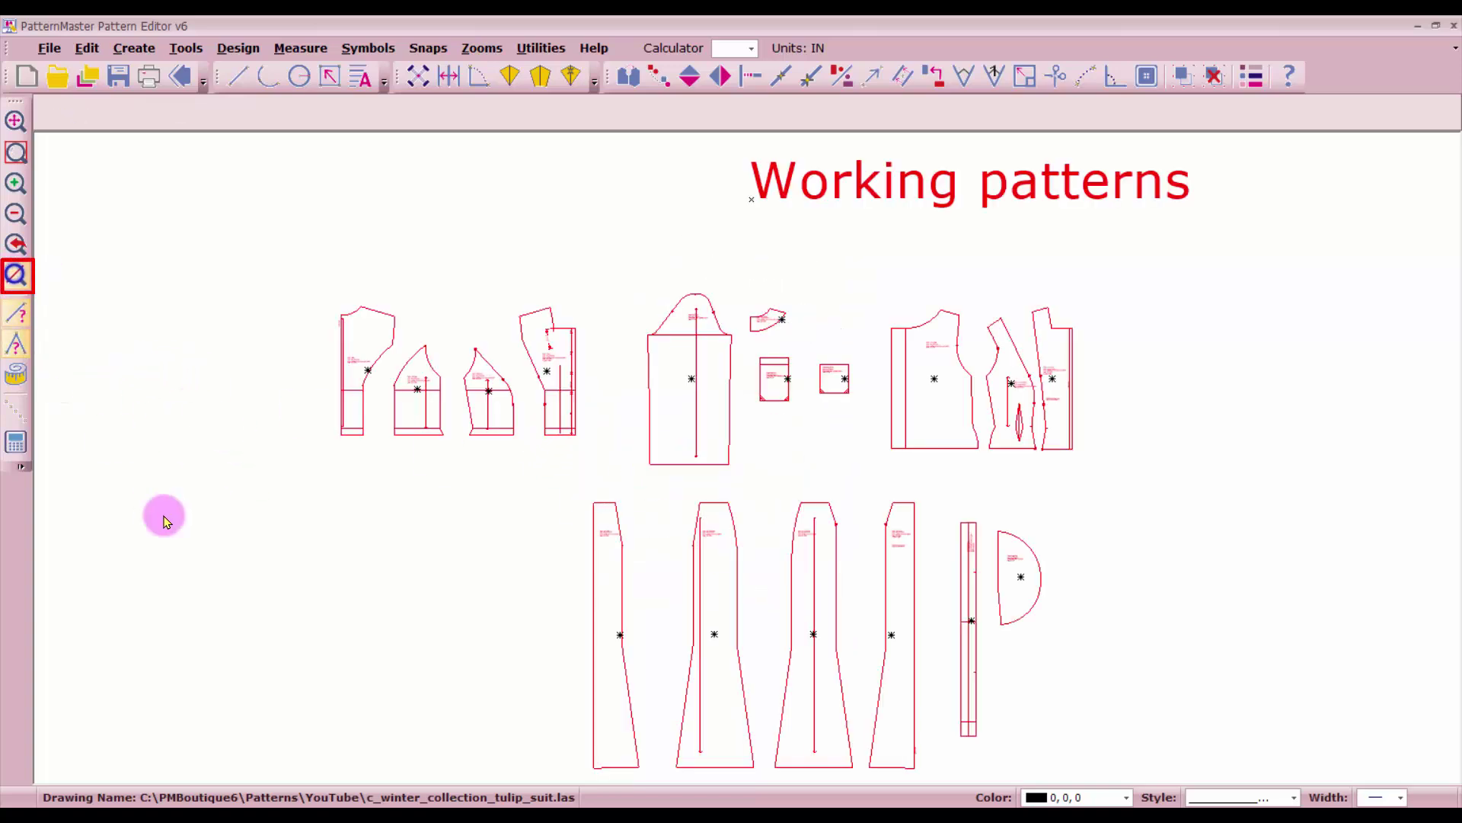
{"action": "left_click", "coordinate": [1114, 474]}
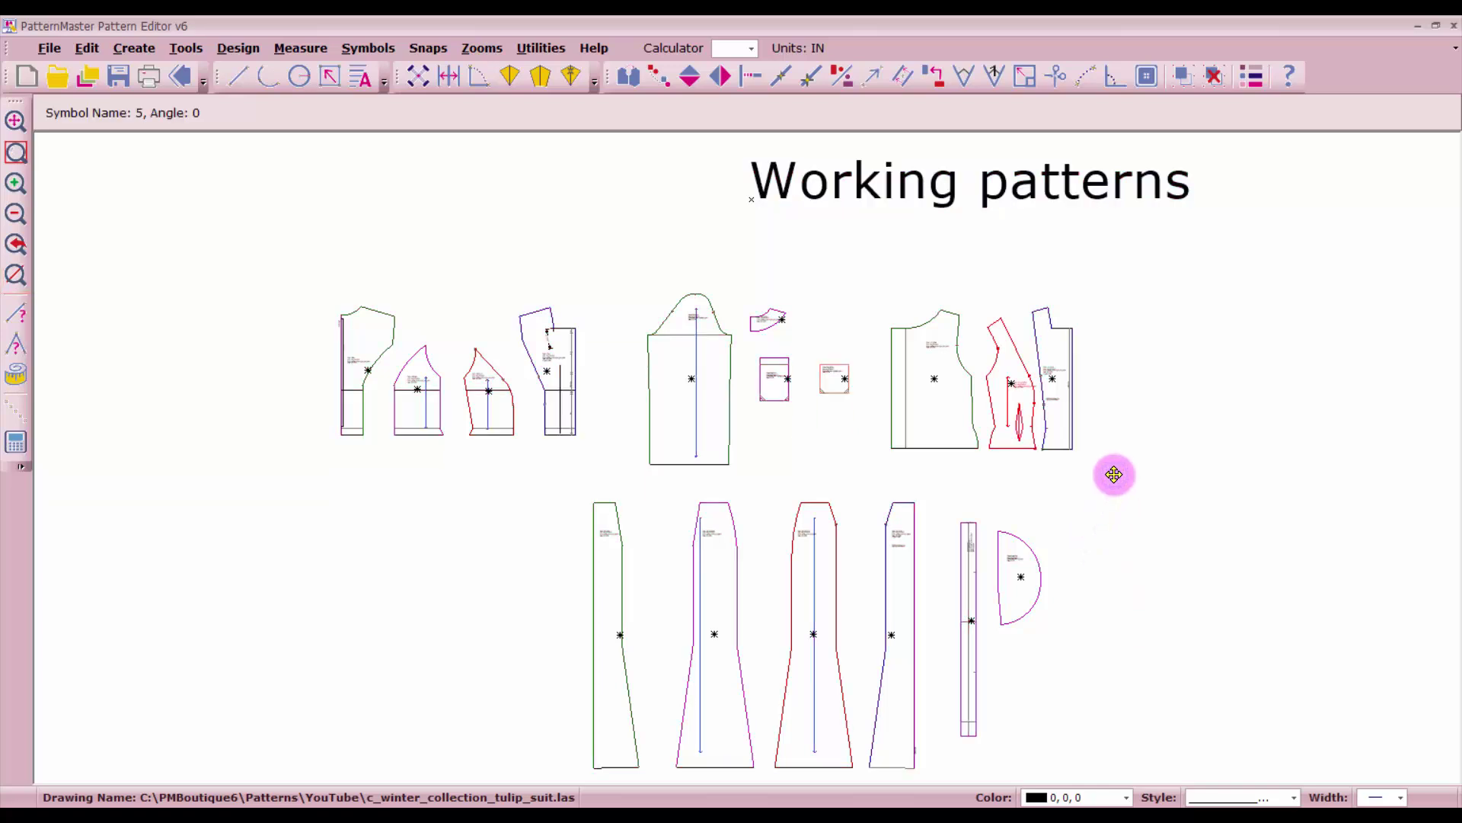
{"action": "scroll", "coordinate": [1054, 434], "scroll_direction": "up", "scroll_amount": 6}
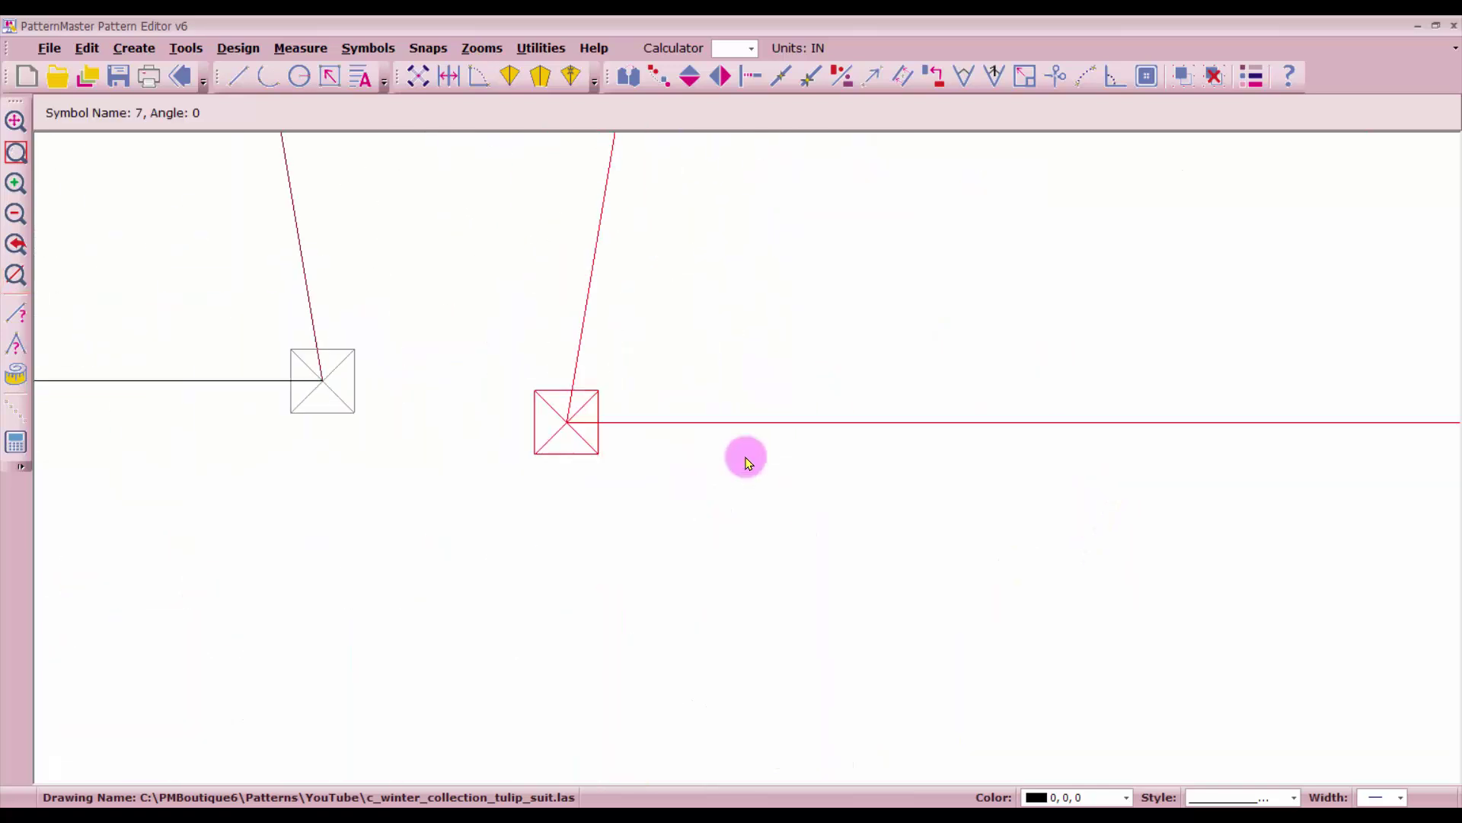
{"action": "scroll", "coordinate": [744, 457], "scroll_direction": "down", "scroll_amount": 2}
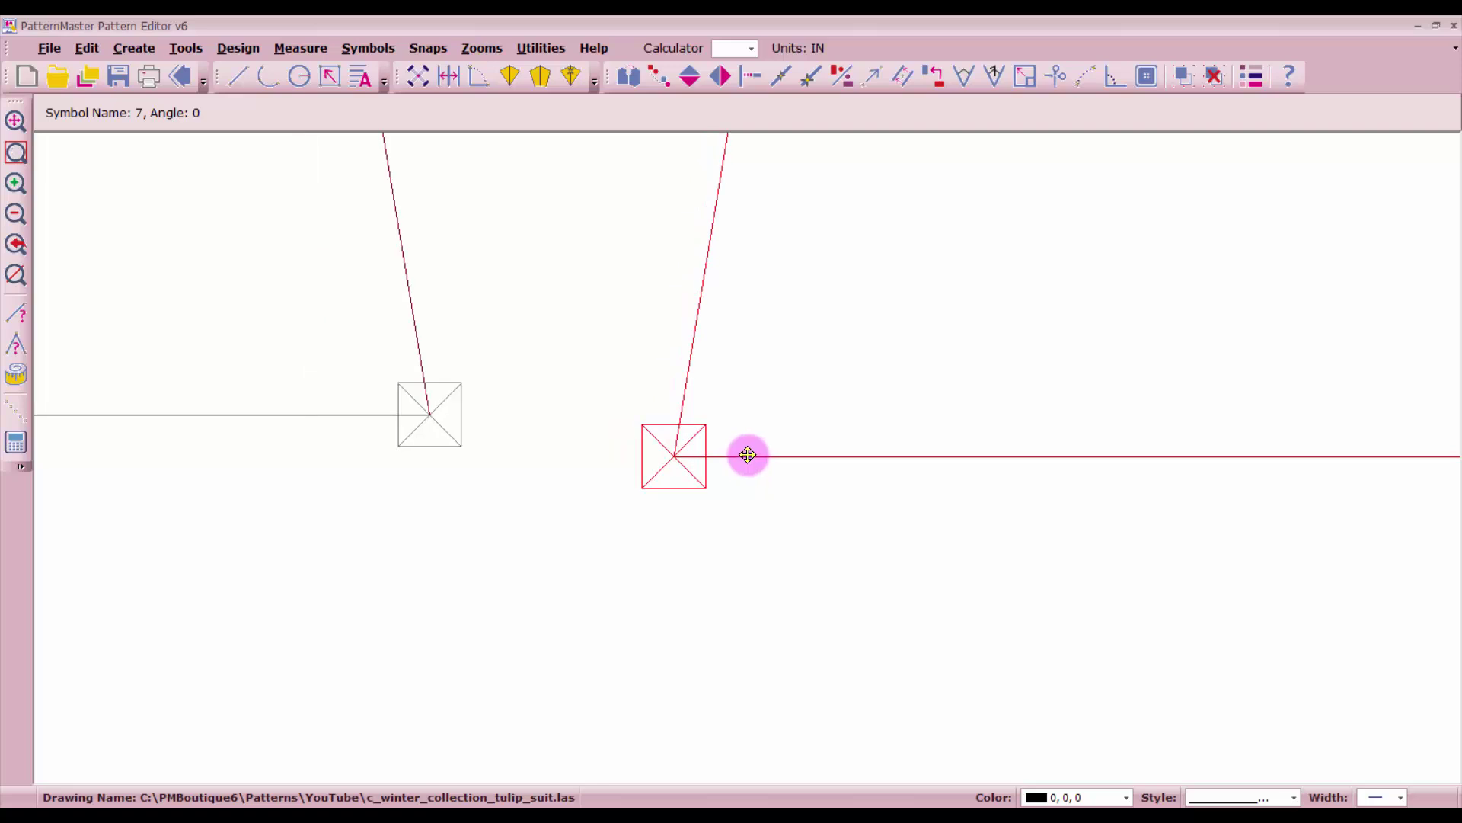
{"action": "left_click", "coordinate": [747, 454]}
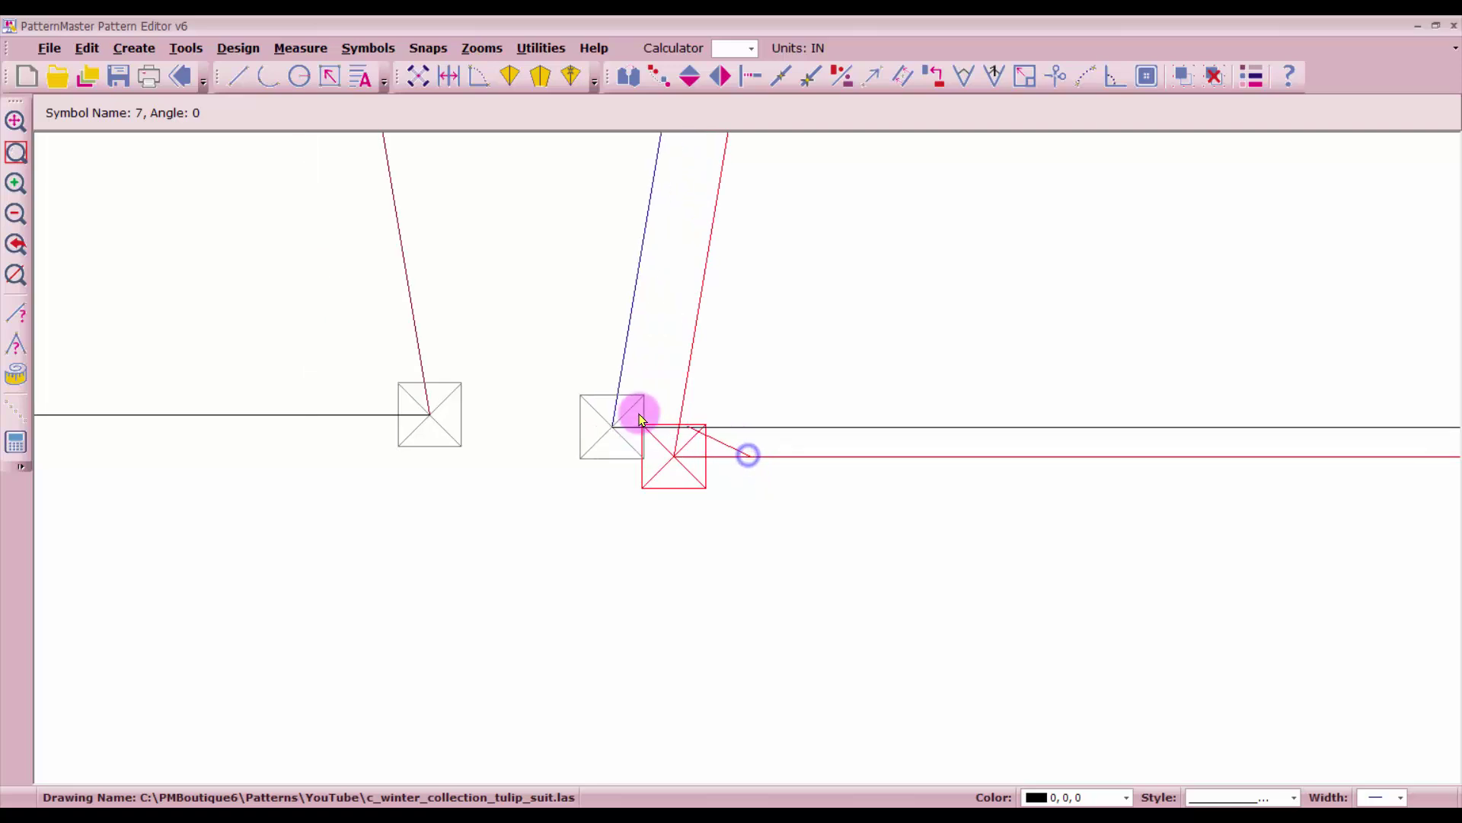
{"action": "left_click", "coordinate": [509, 414]}
- Nudge the lining front slightly so its hem lines up level with the hem of the lining piece with the dart
{"action": "scroll", "coordinate": [748, 457], "scroll_direction": "up", "scroll_amount": 3}
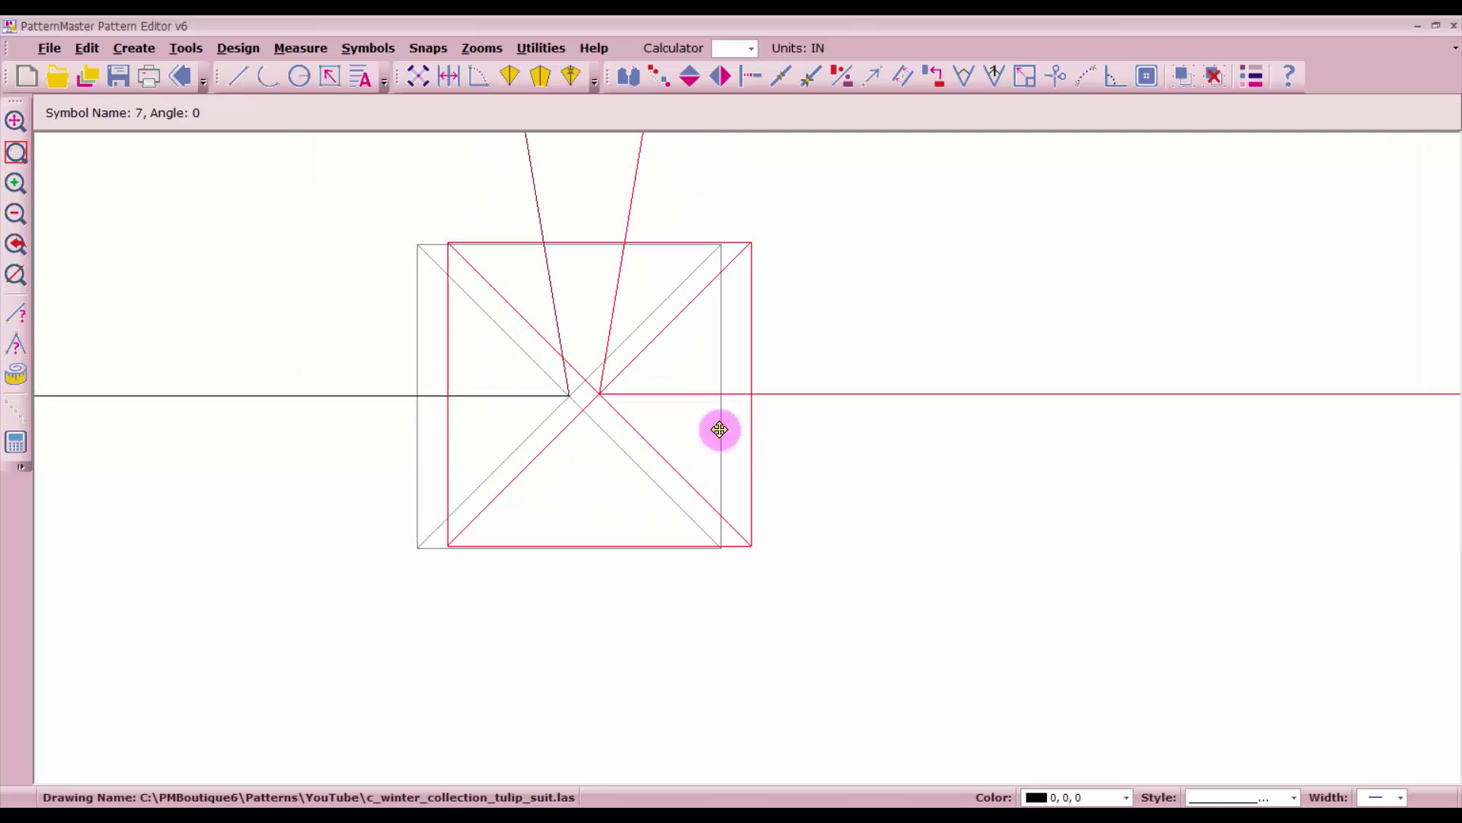
{"action": "scroll", "coordinate": [694, 402], "scroll_direction": "up", "scroll_amount": 3}
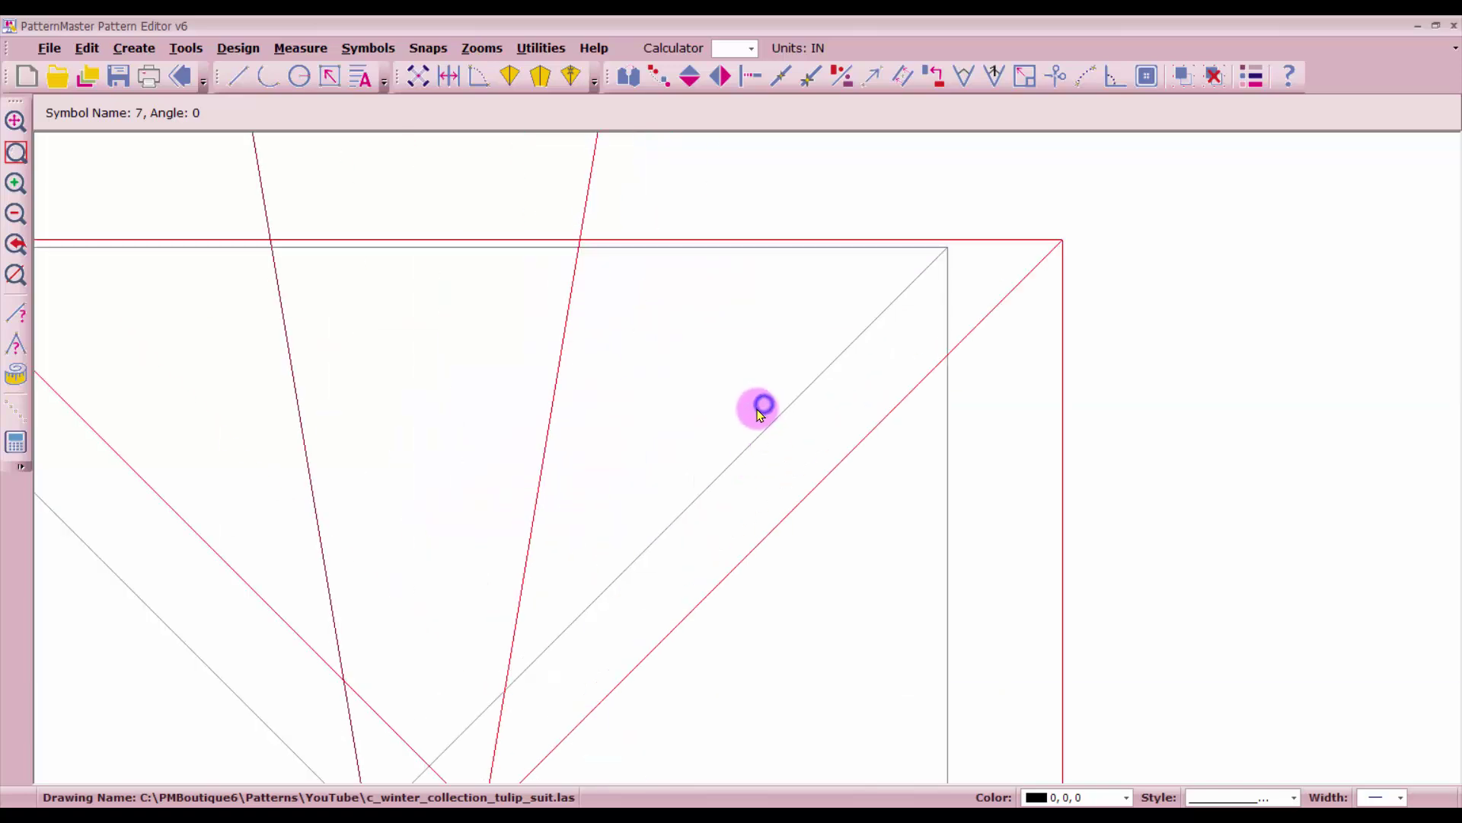
{"action": "left_click", "coordinate": [760, 413]}
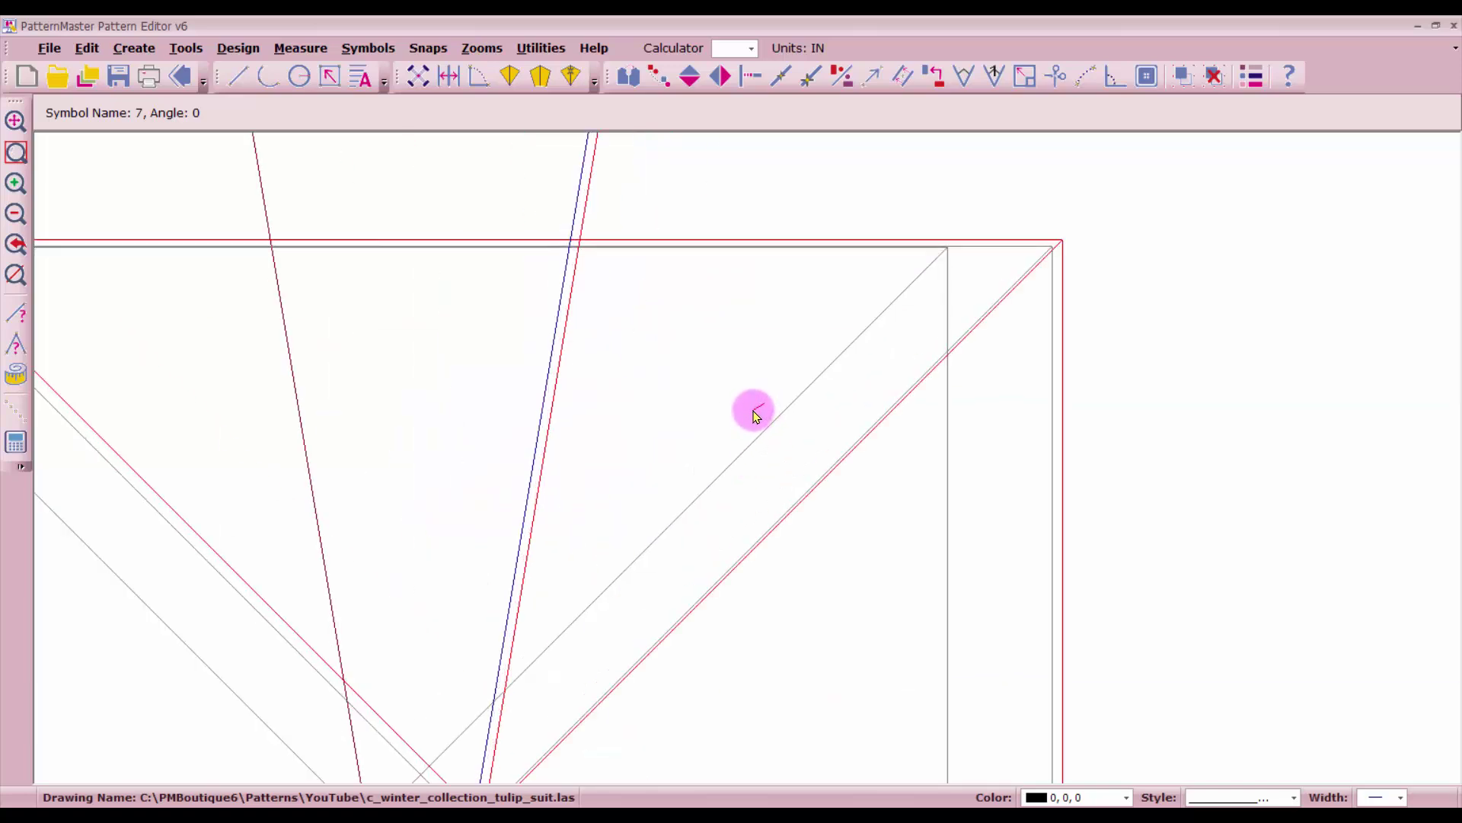
{"action": "scroll", "coordinate": [744, 457], "scroll_direction": "down", "scroll_amount": 6}
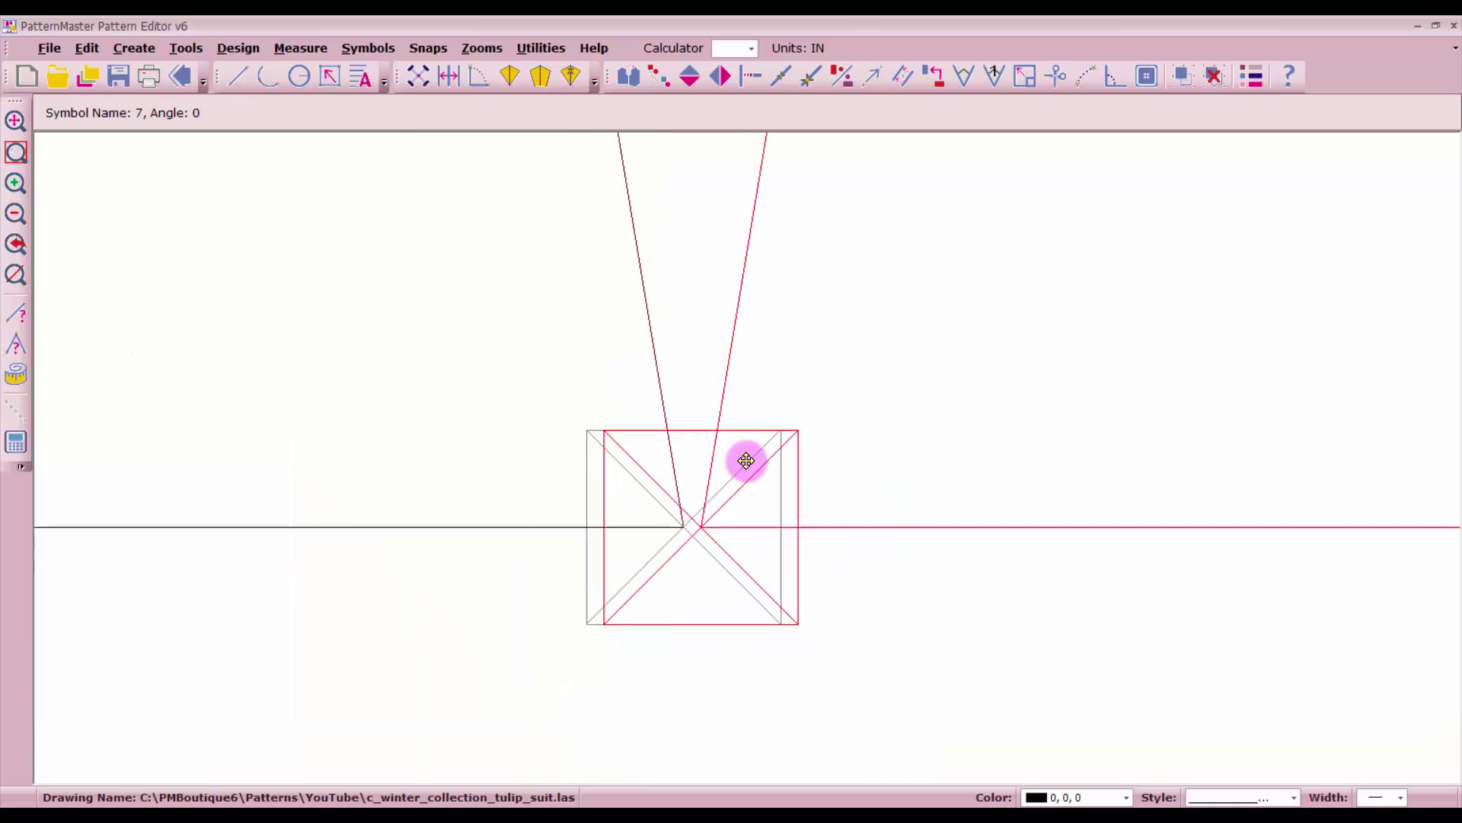
{"action": "scroll", "coordinate": [747, 457], "scroll_direction": "down", "scroll_amount": 1}
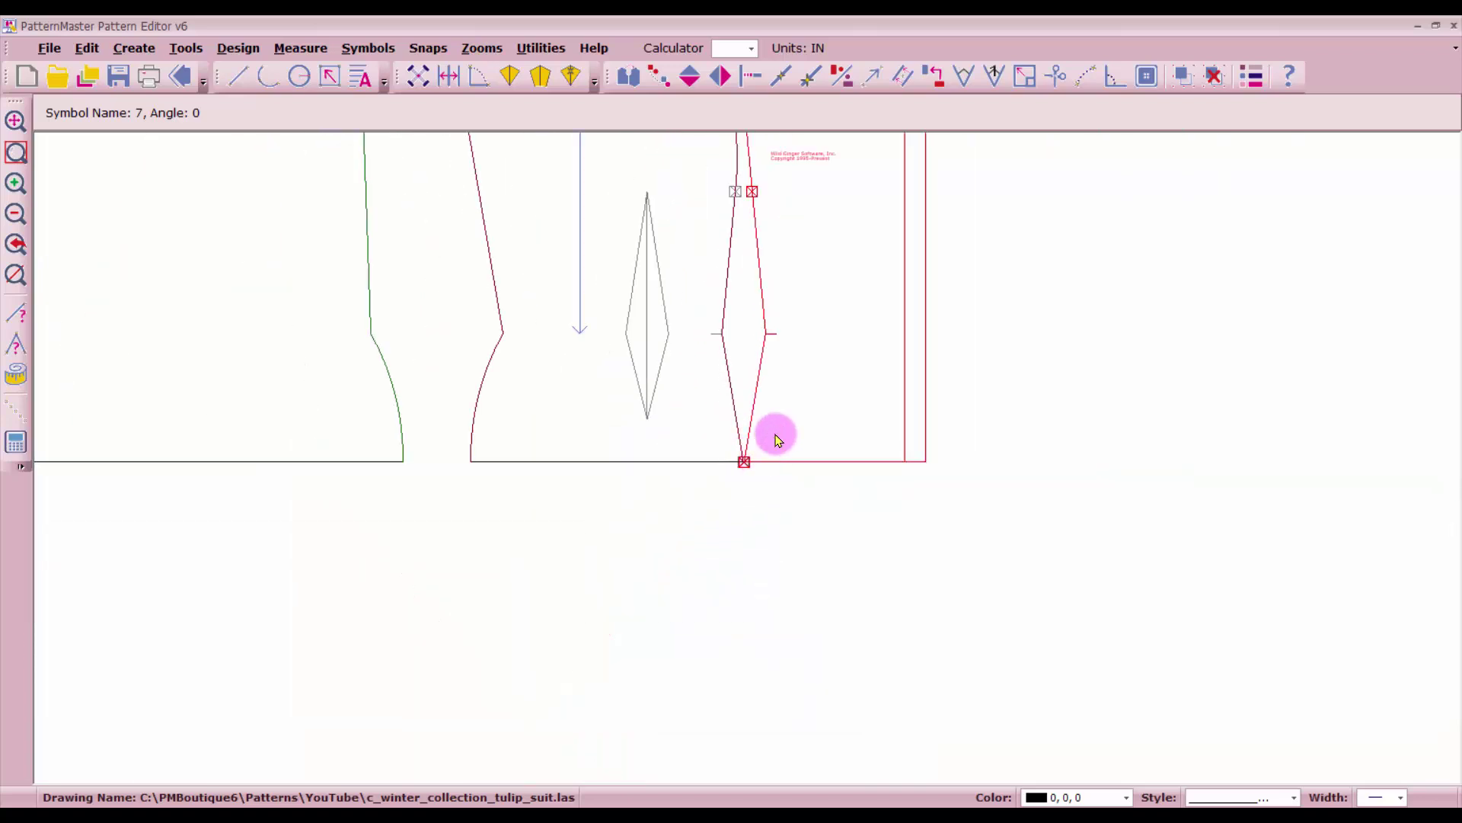
- Shift the lining front straight sideways to leave a gap between it and the lining piece with the dart
{"action": "left_click_drag", "start_coordinate": [777, 438], "coordinate": [862, 460]}
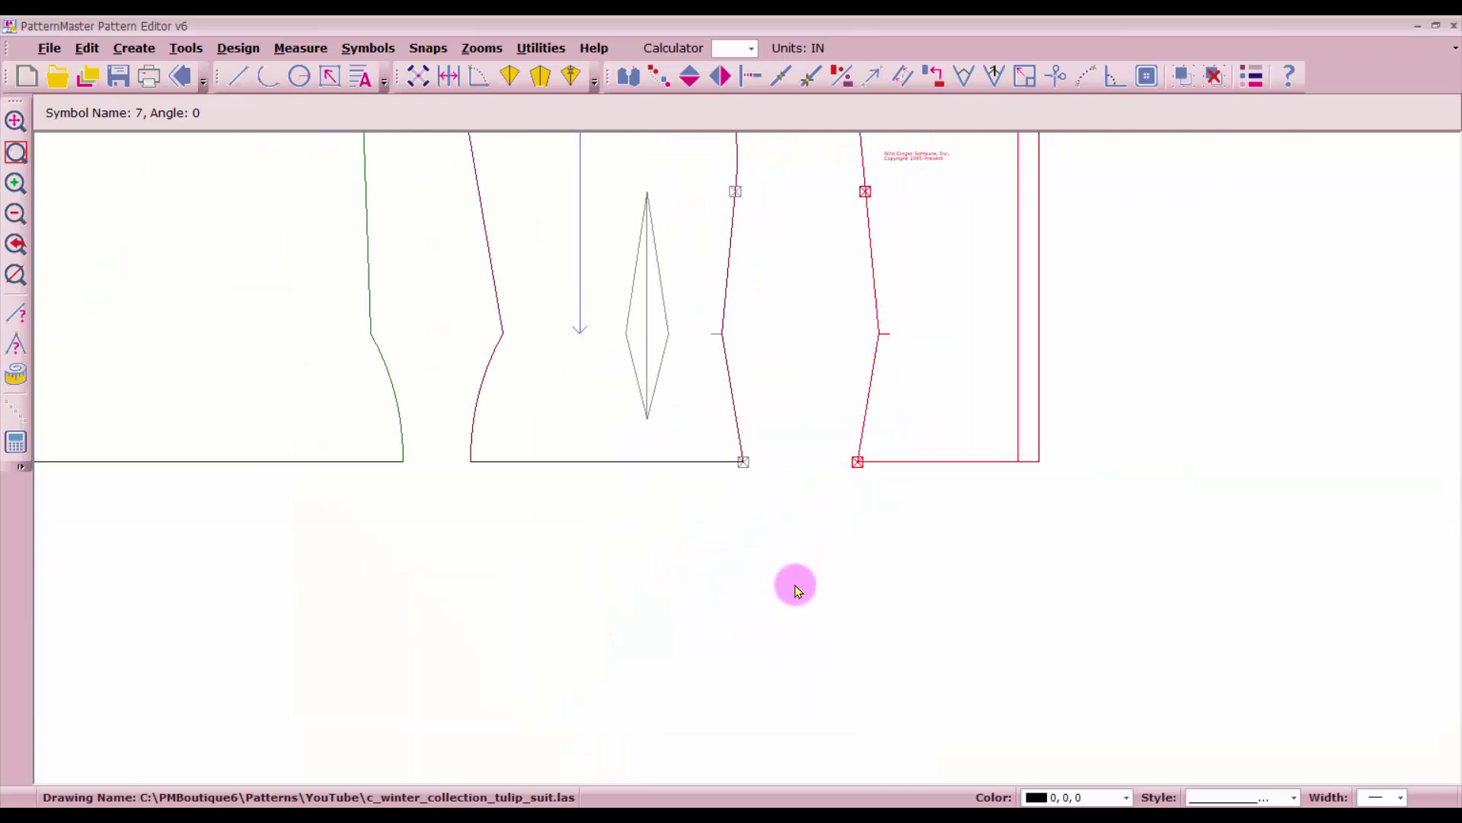
{"action": "scroll", "coordinate": [738, 571], "scroll_direction": "down", "scroll_amount": 3}
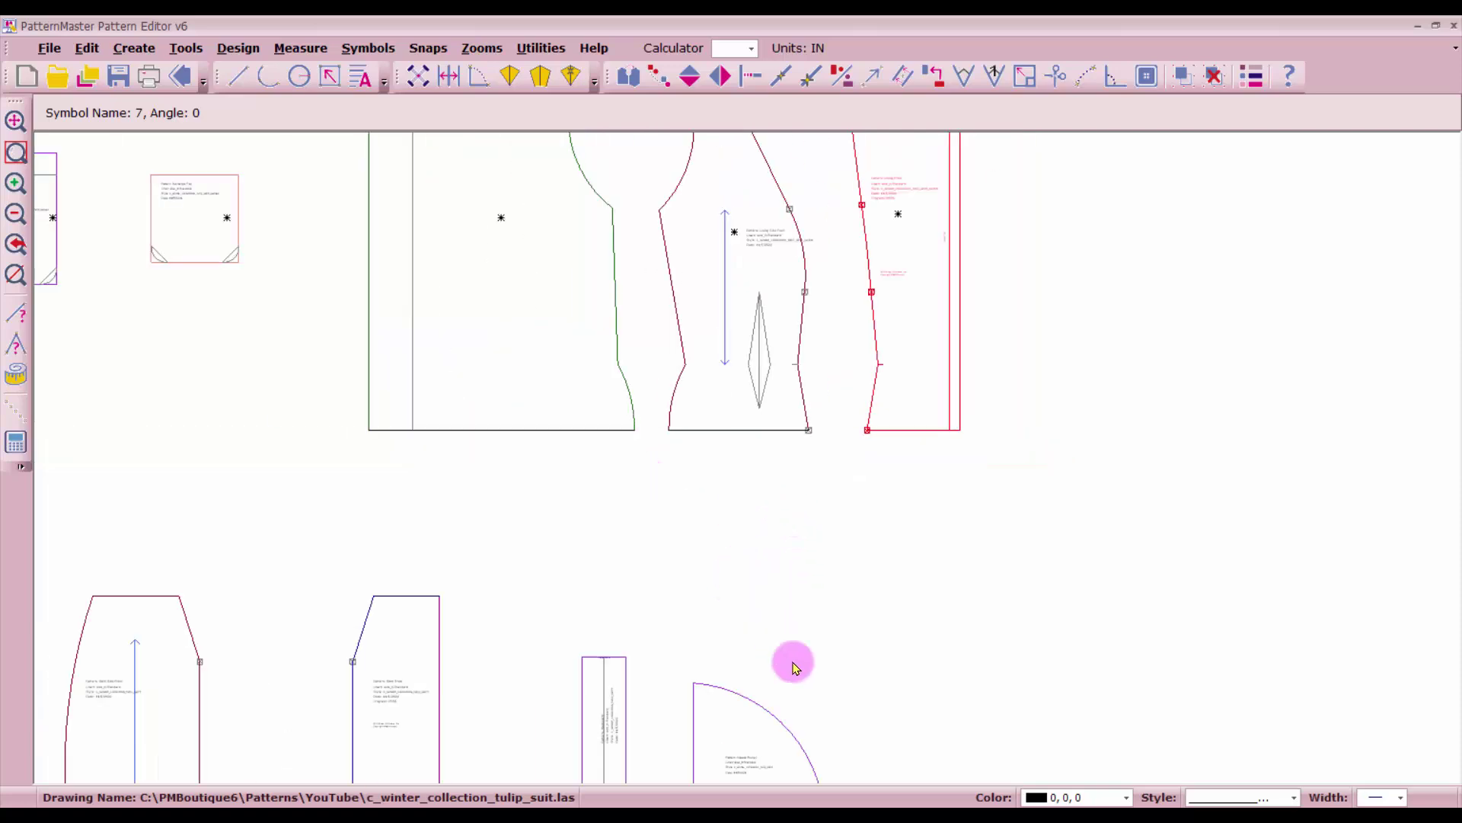
{"action": "scroll", "coordinate": [769, 411], "scroll_direction": "down", "scroll_amount": 1}
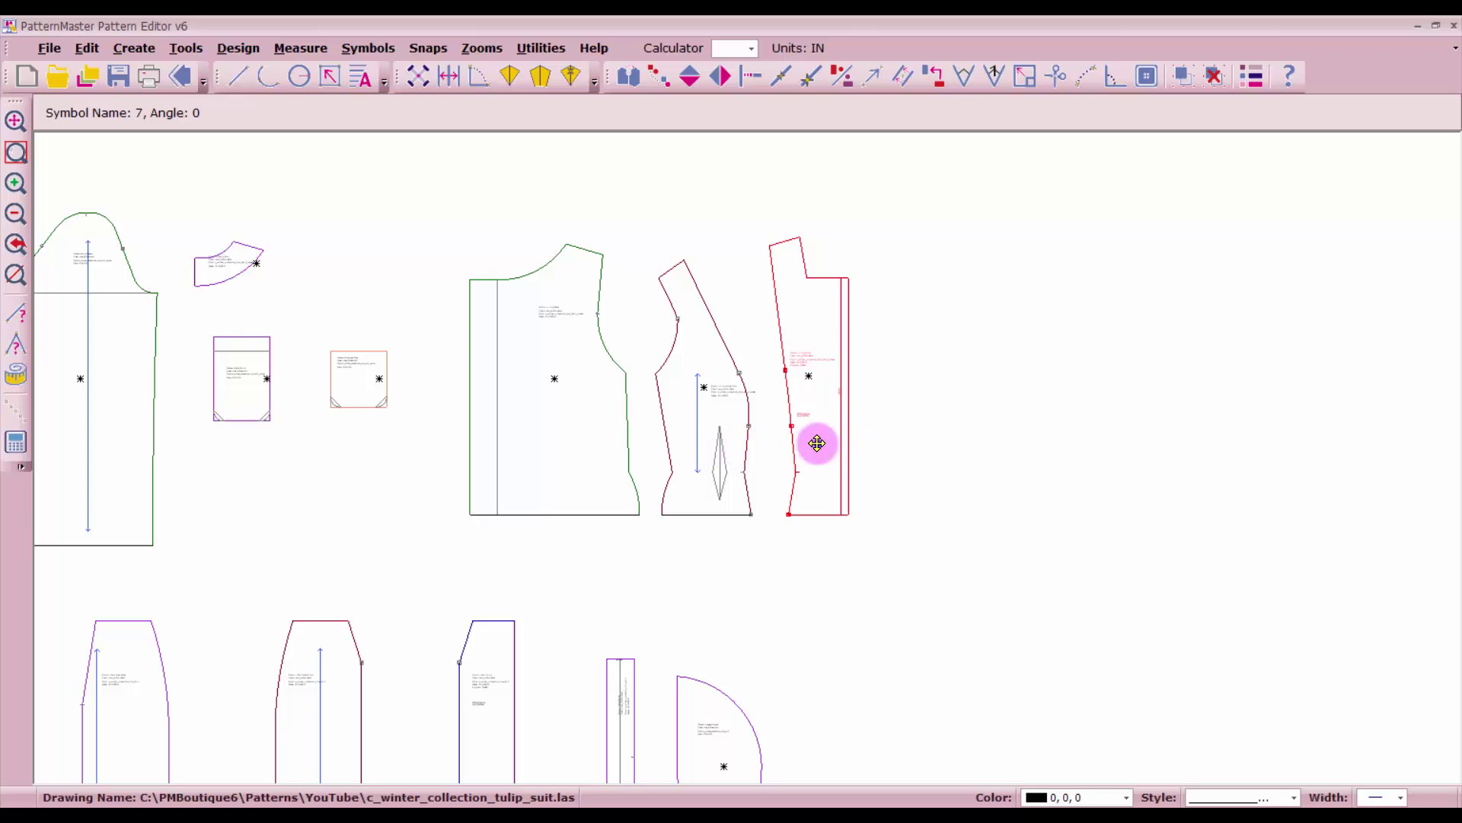
- Move the lining front onto the jacket front, matching their necklines and front edges
{"action": "scroll", "coordinate": [817, 444], "scroll_direction": "down", "scroll_amount": 1}
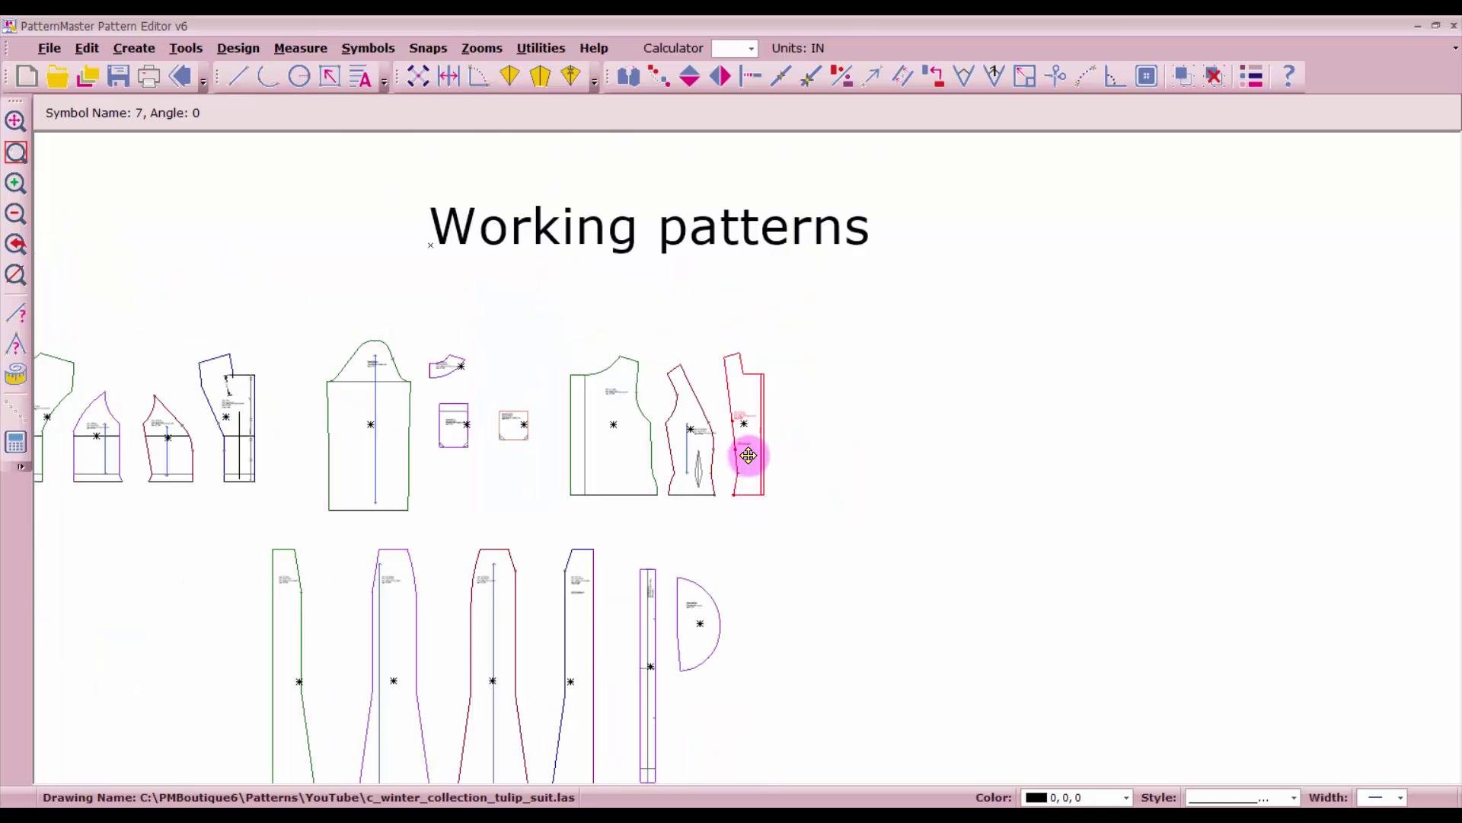
{"action": "left_click_drag", "start_coordinate": [749, 456], "coordinate": [230, 429]}
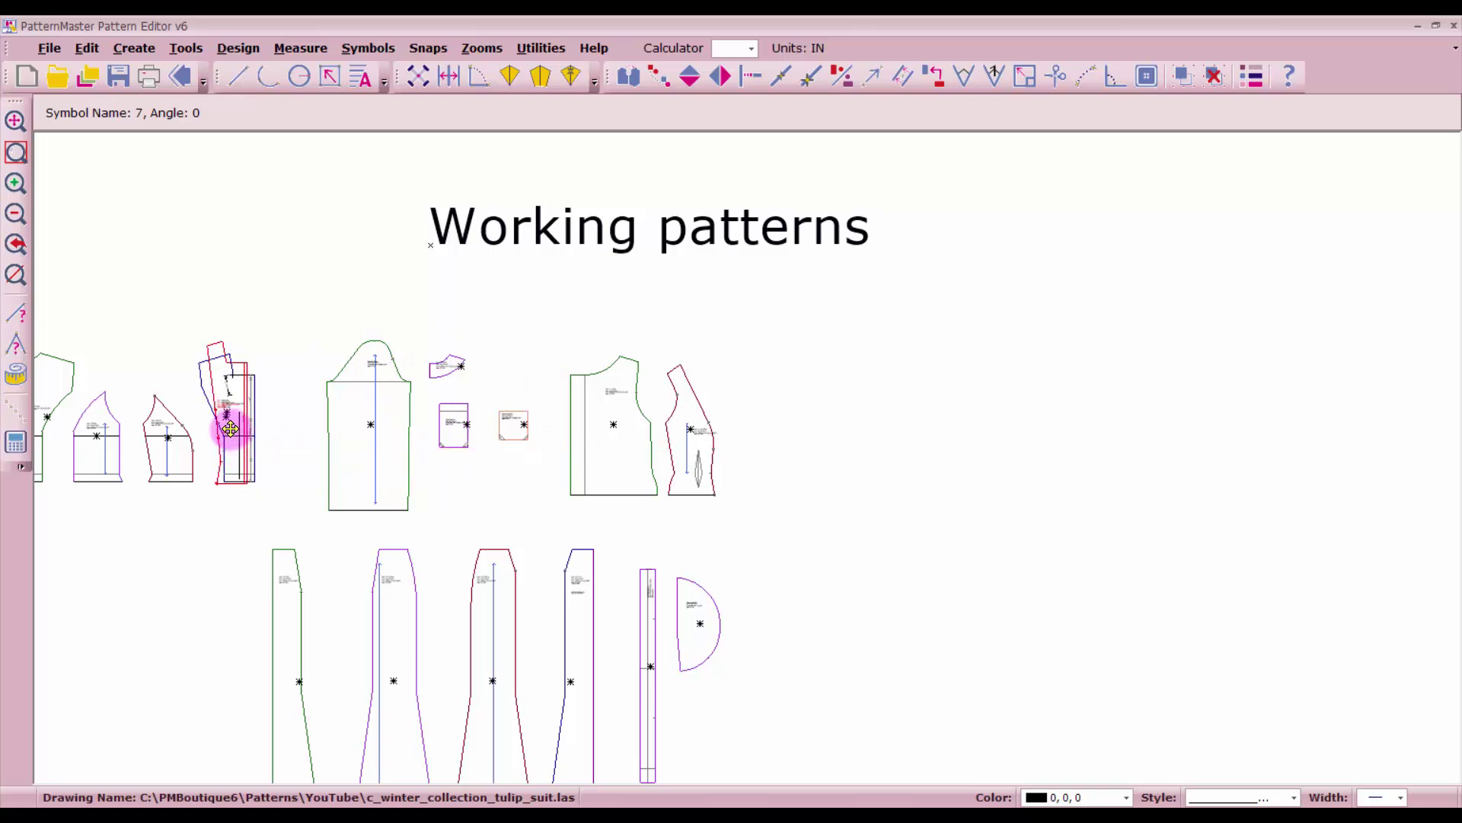
{"action": "scroll", "coordinate": [230, 428], "scroll_direction": "up", "scroll_amount": 4}
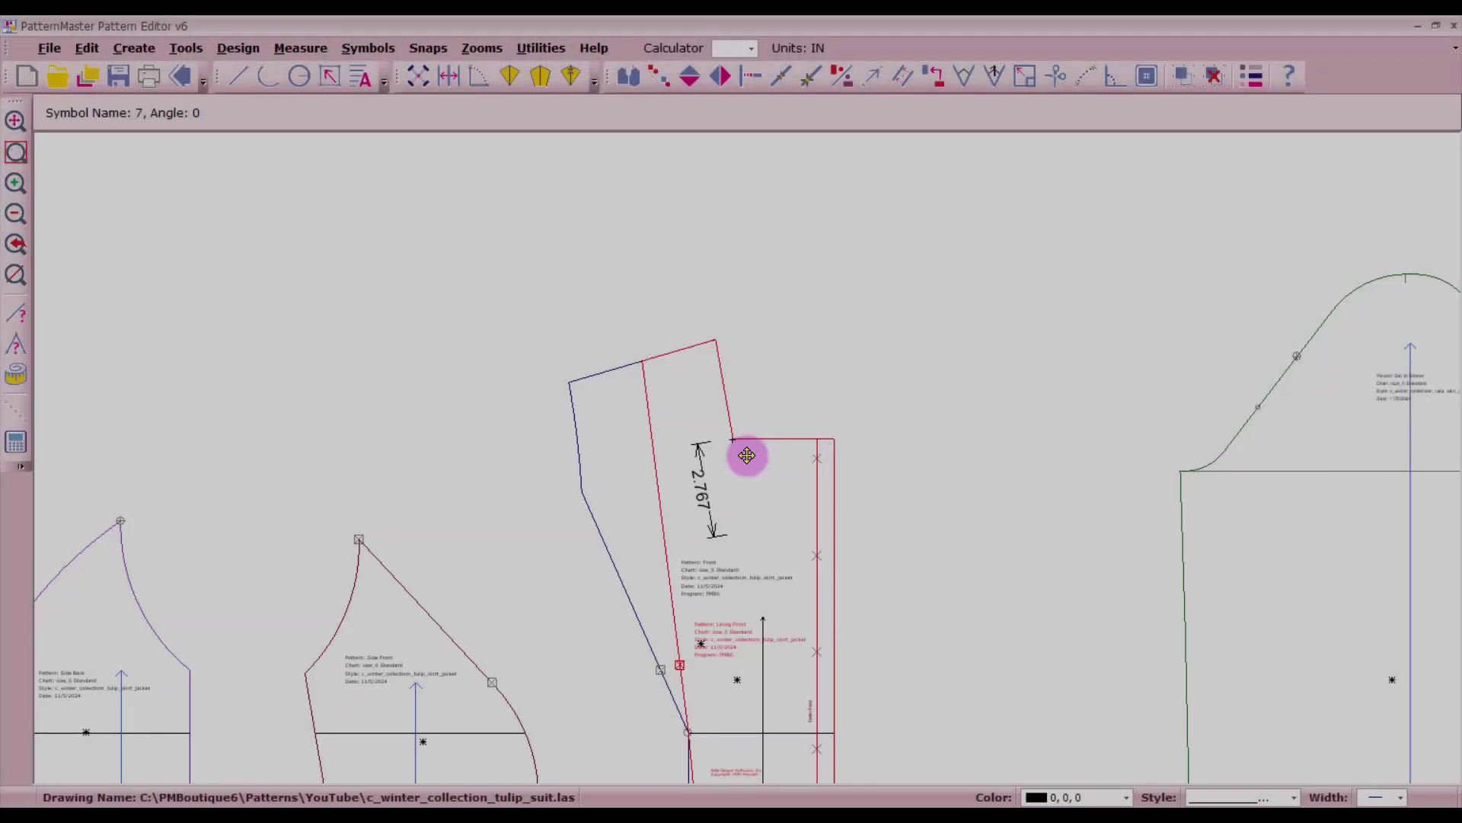
- Ungroup the jacket front symbol beneath the lining front into separate objects
{"action": "scroll", "coordinate": [745, 457], "scroll_direction": "down", "scroll_amount": 2}
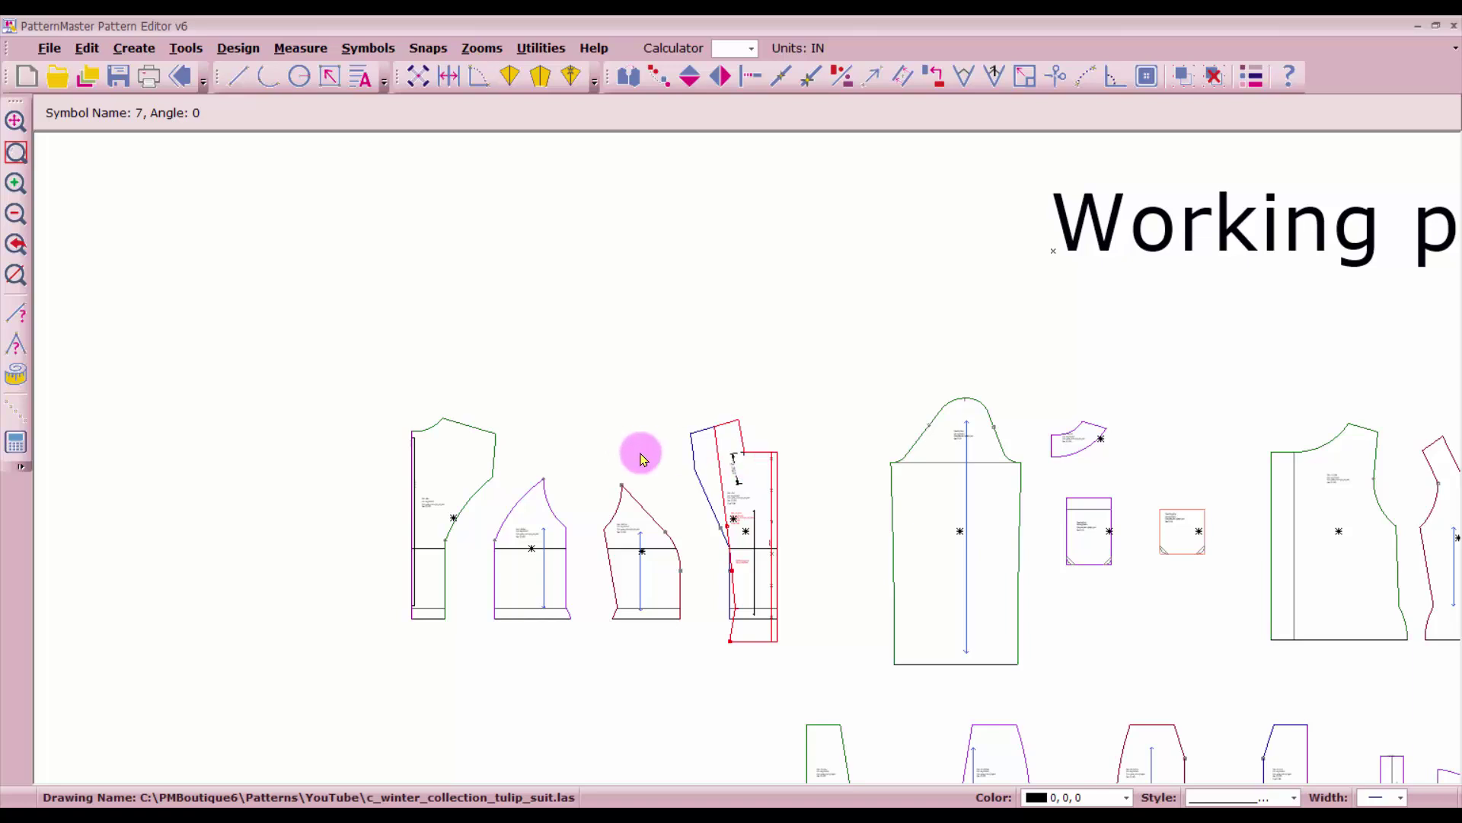
{"action": "left_click", "coordinate": [771, 481]}
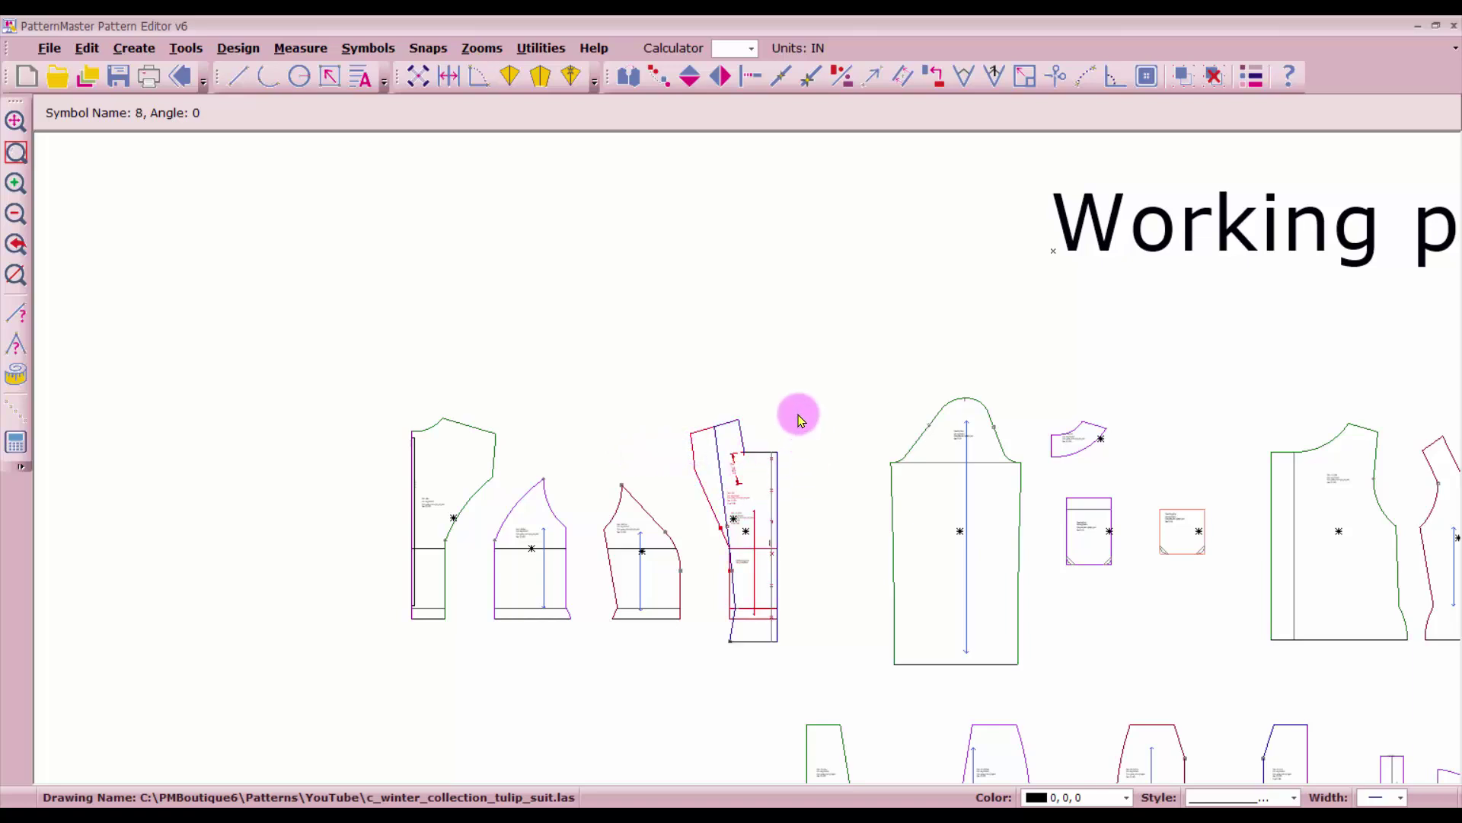
{"action": "left_click", "coordinate": [1215, 77]}
- Make one copy of the jacket front's horizontal waist line in the same place
{"action": "scroll", "coordinate": [748, 462], "scroll_direction": "up", "scroll_amount": 1}
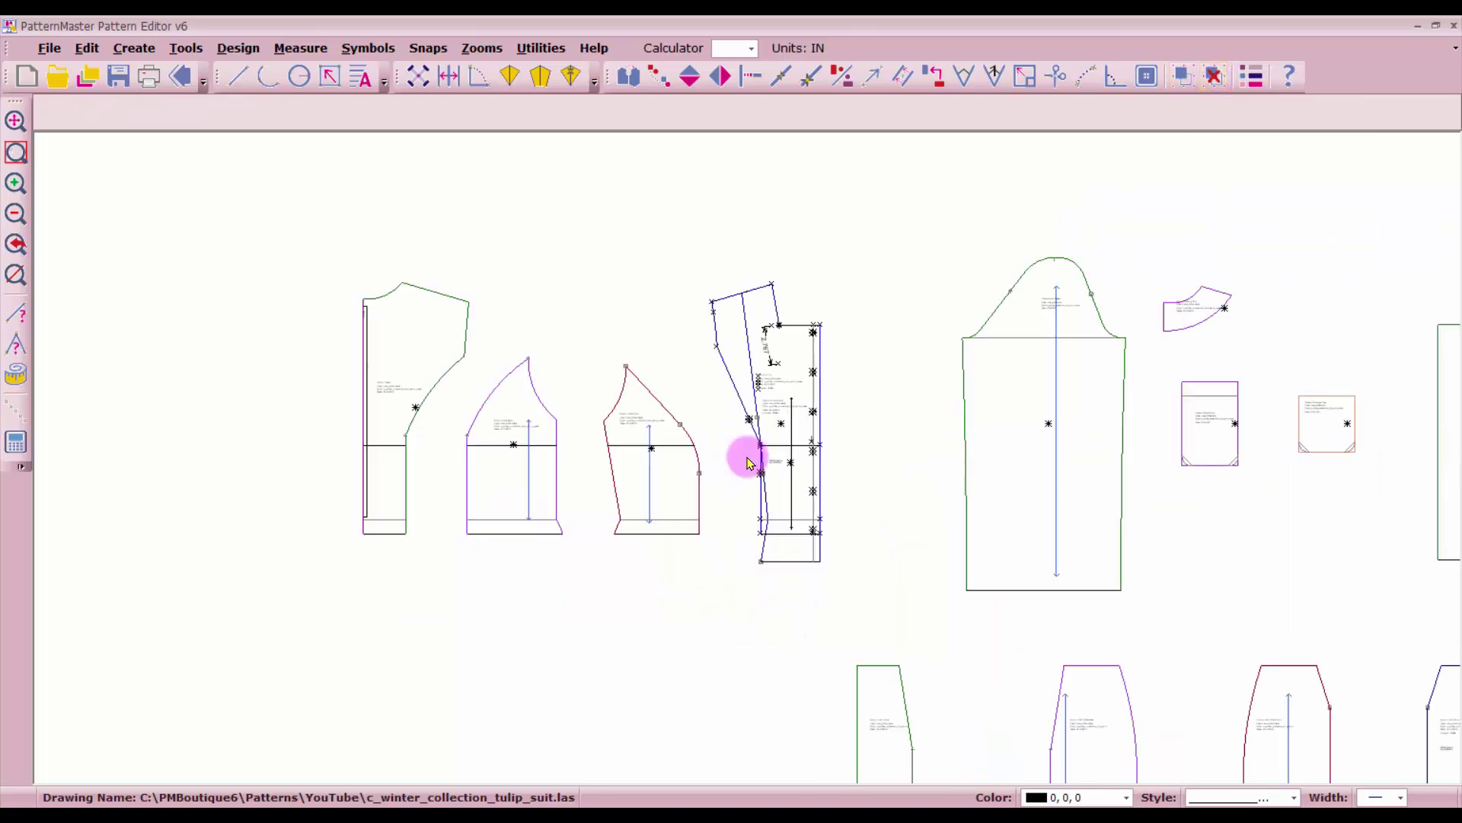
{"action": "scroll", "coordinate": [748, 462], "scroll_direction": "up", "scroll_amount": 2}
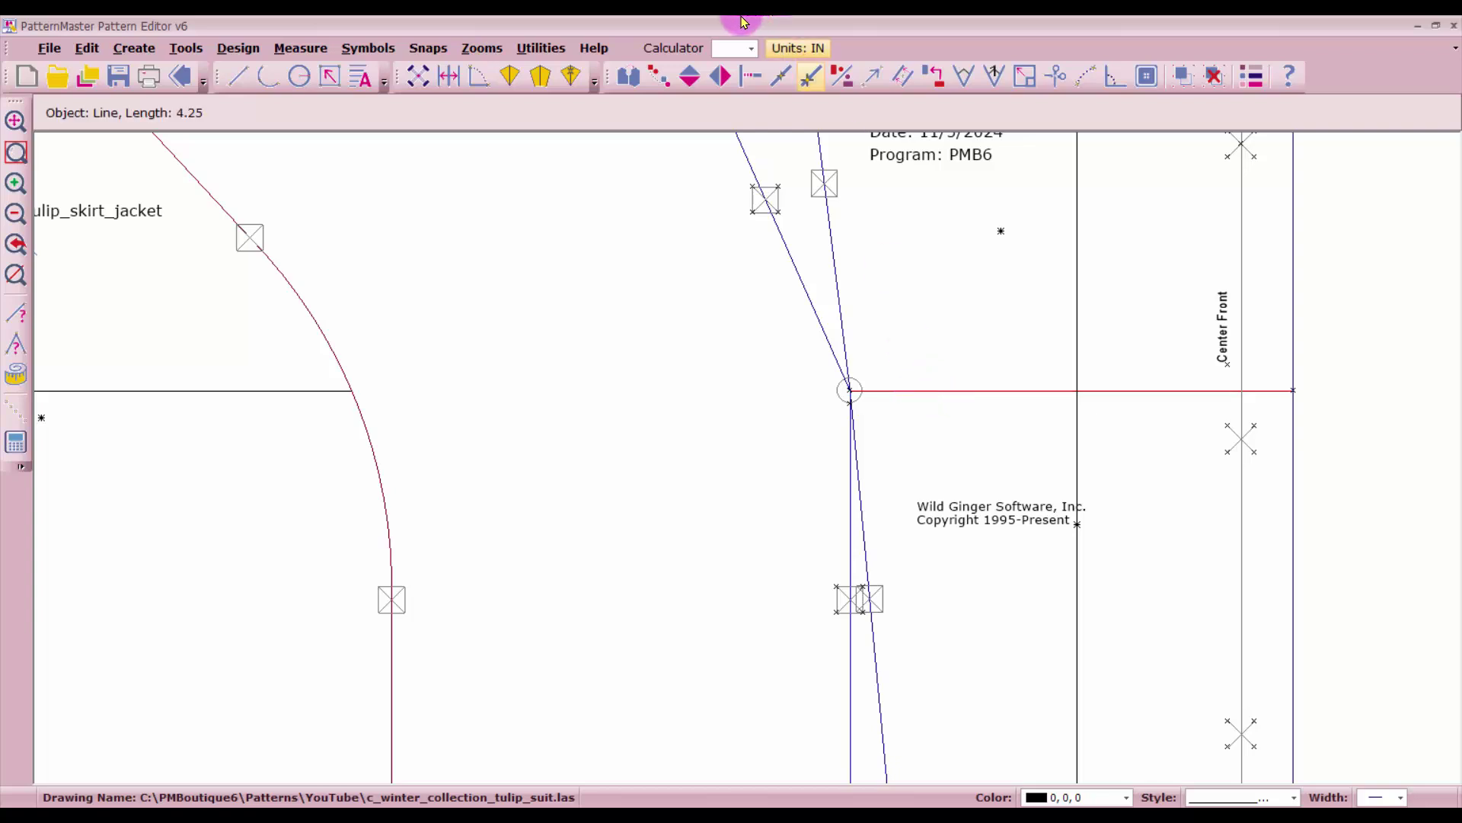
{"action": "left_click", "coordinate": [660, 77]}
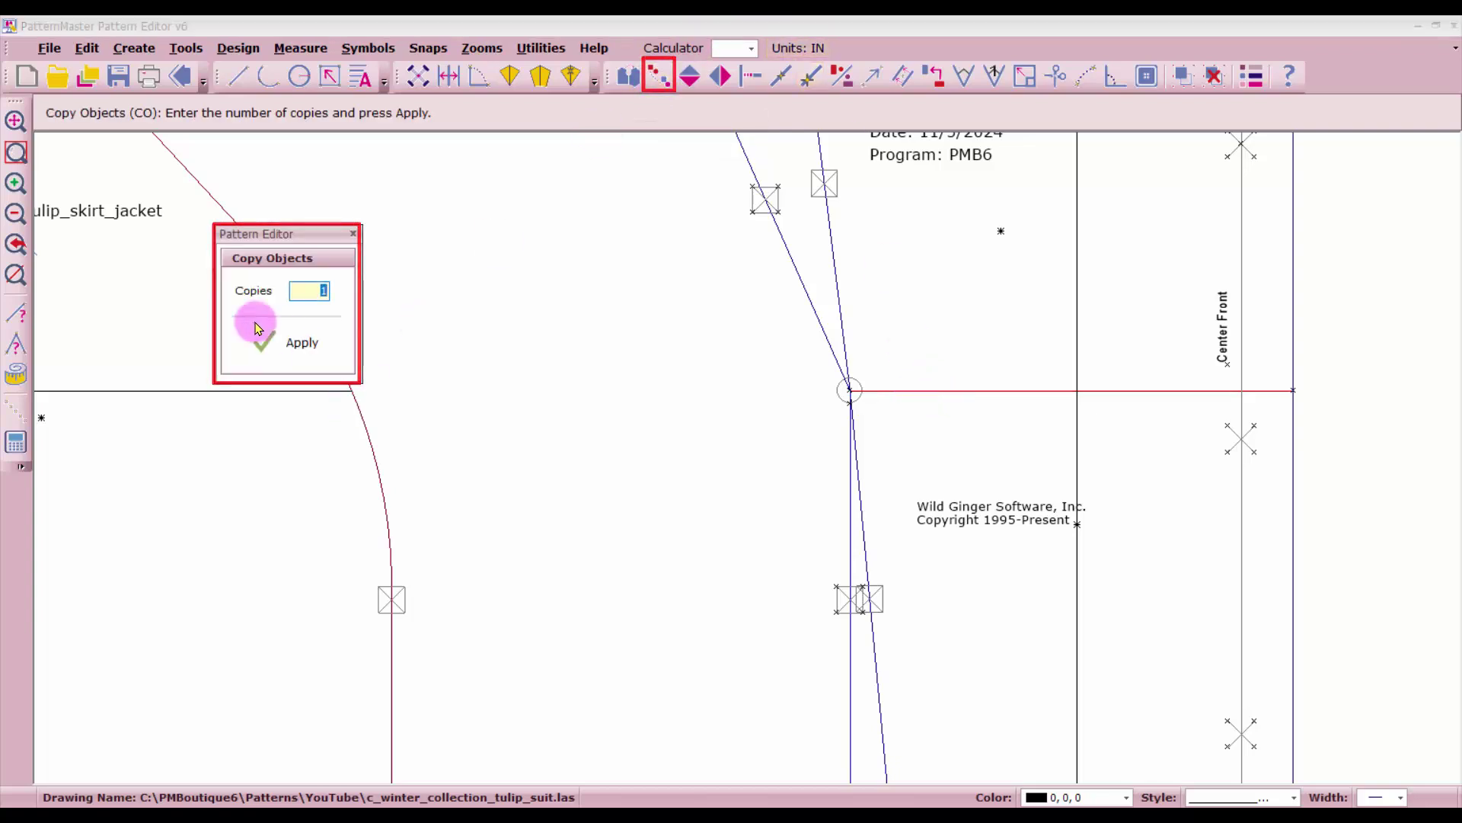
{"action": "left_click", "coordinate": [297, 342]}
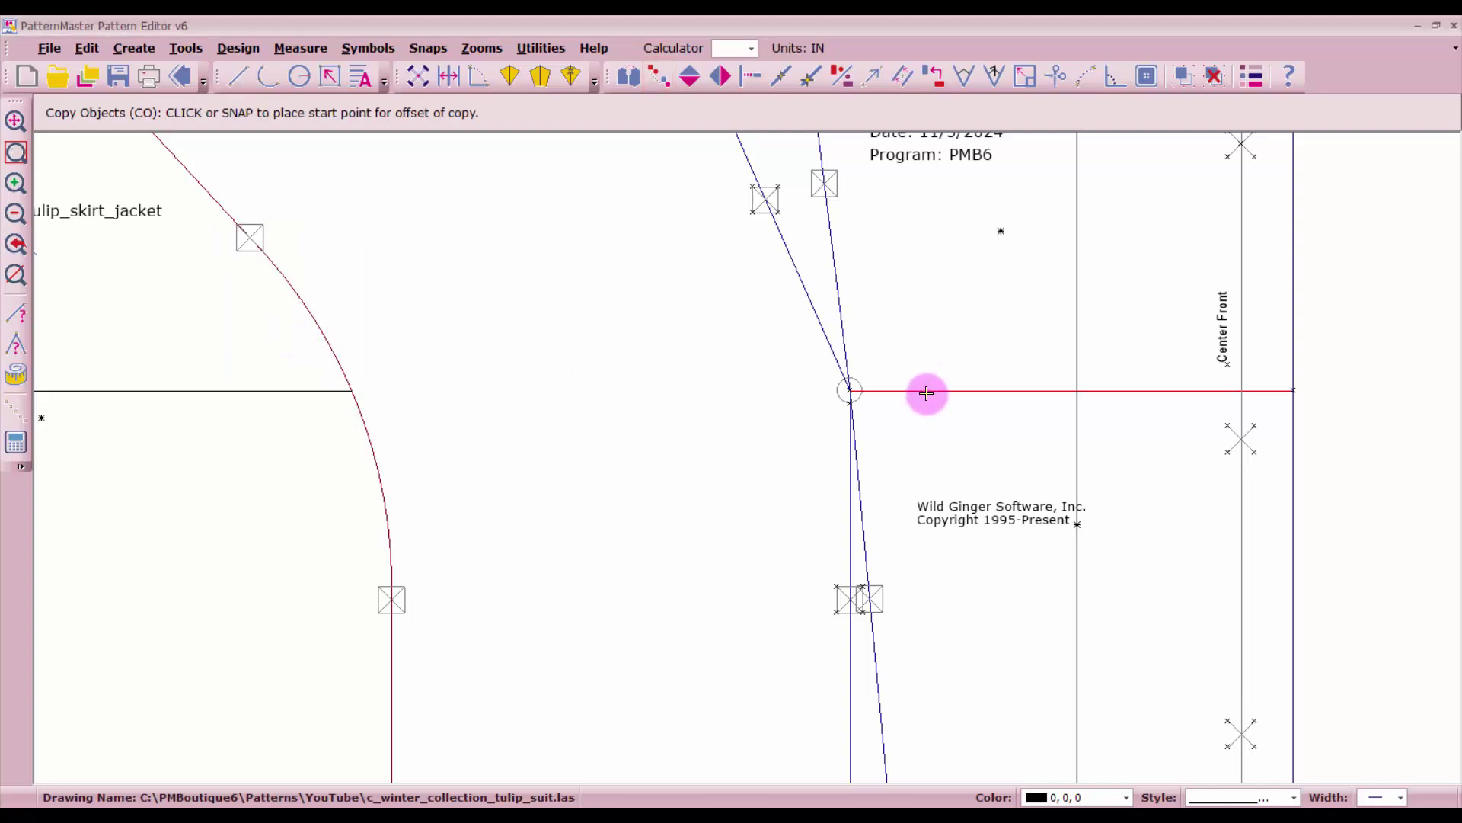
{"action": "left_click", "coordinate": [927, 390]}
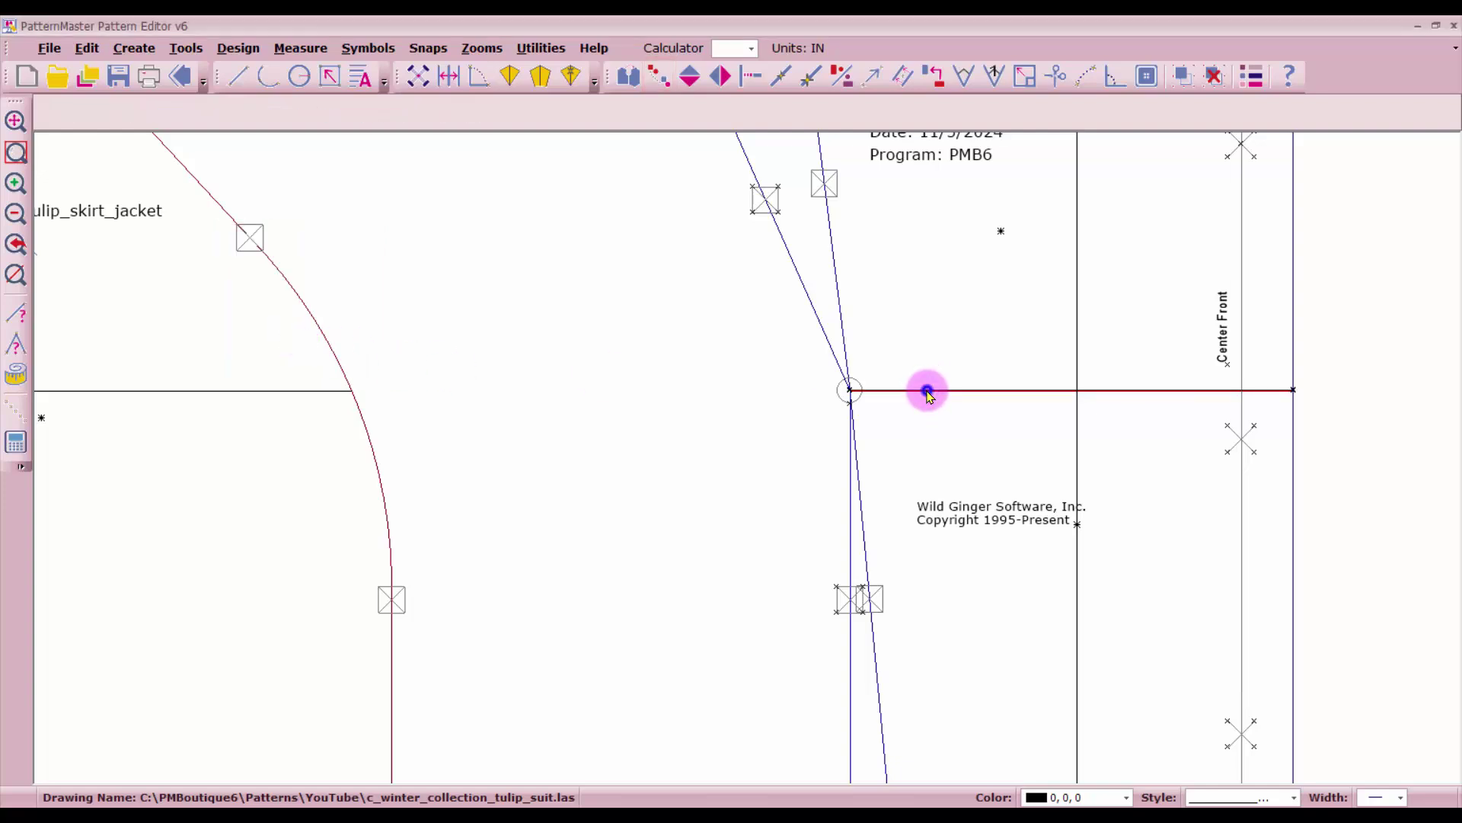
- Move the lining front together with the copied waist line back beside the lining piece with the dart
{"action": "scroll", "coordinate": [745, 457], "scroll_direction": "down", "scroll_amount": 5}
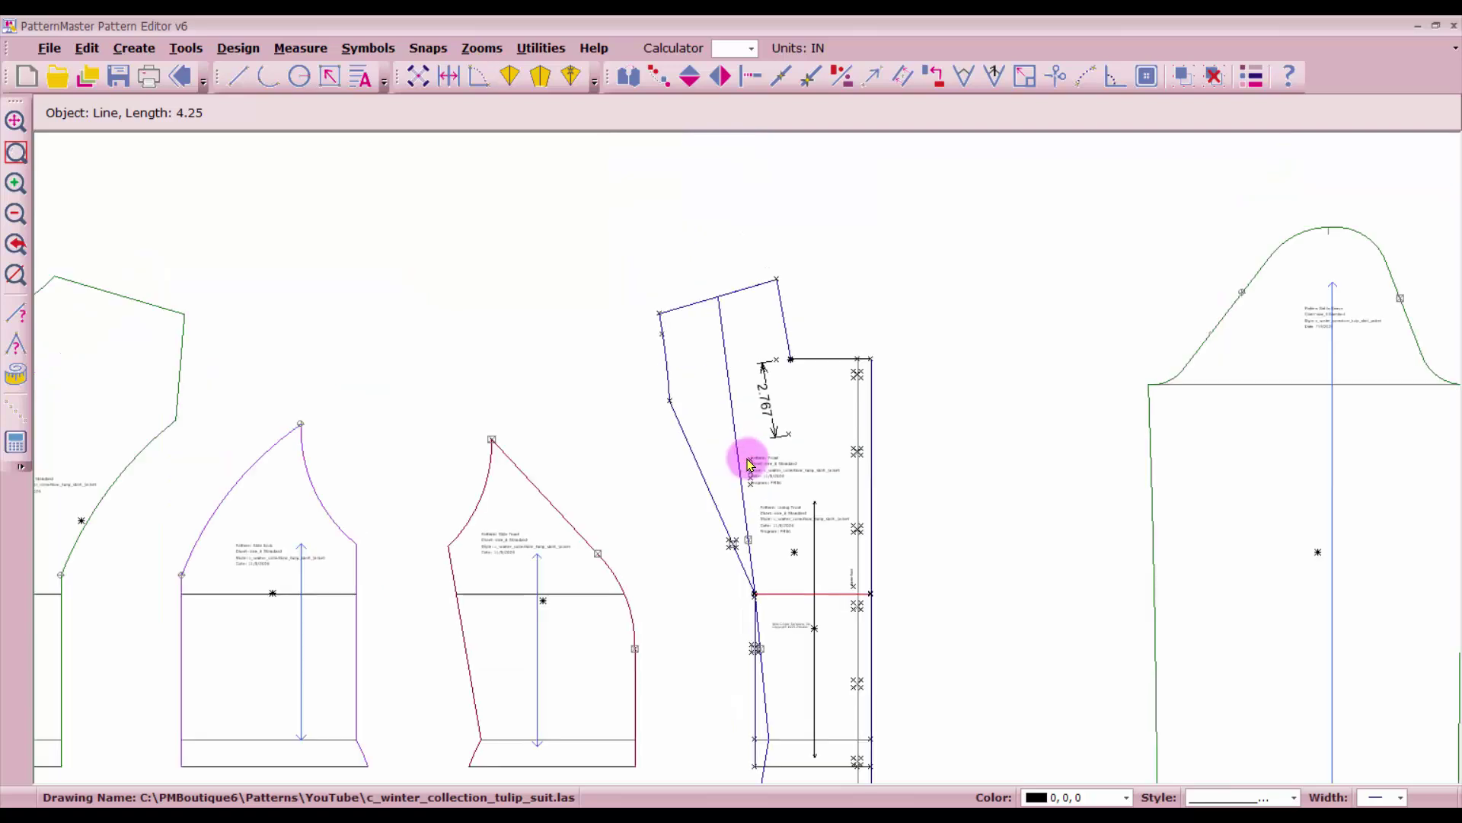
{"action": "scroll", "coordinate": [751, 449], "scroll_direction": "down", "scroll_amount": 2}
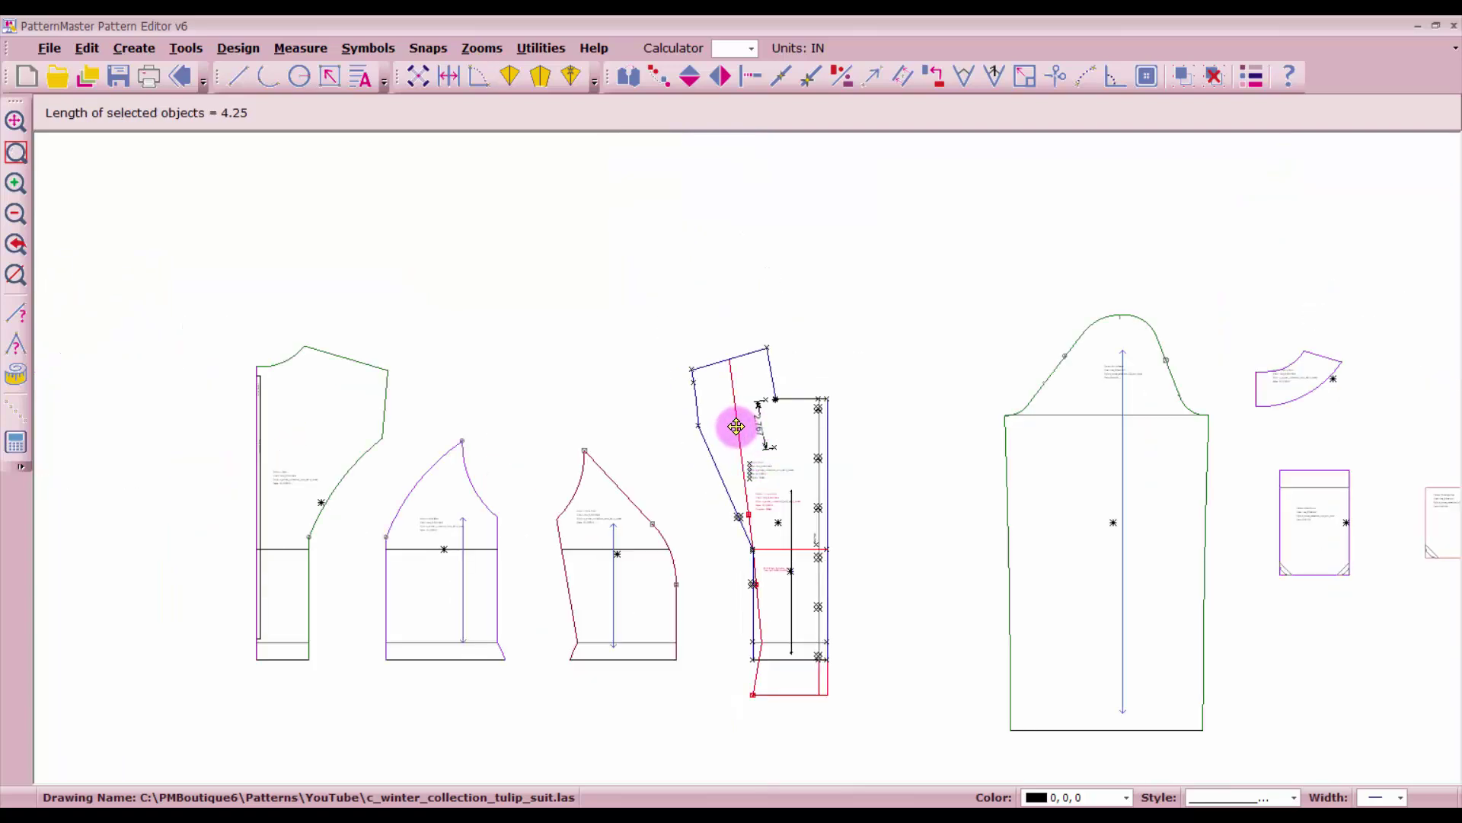
{"action": "scroll", "coordinate": [739, 438], "scroll_direction": "down", "scroll_amount": 2}
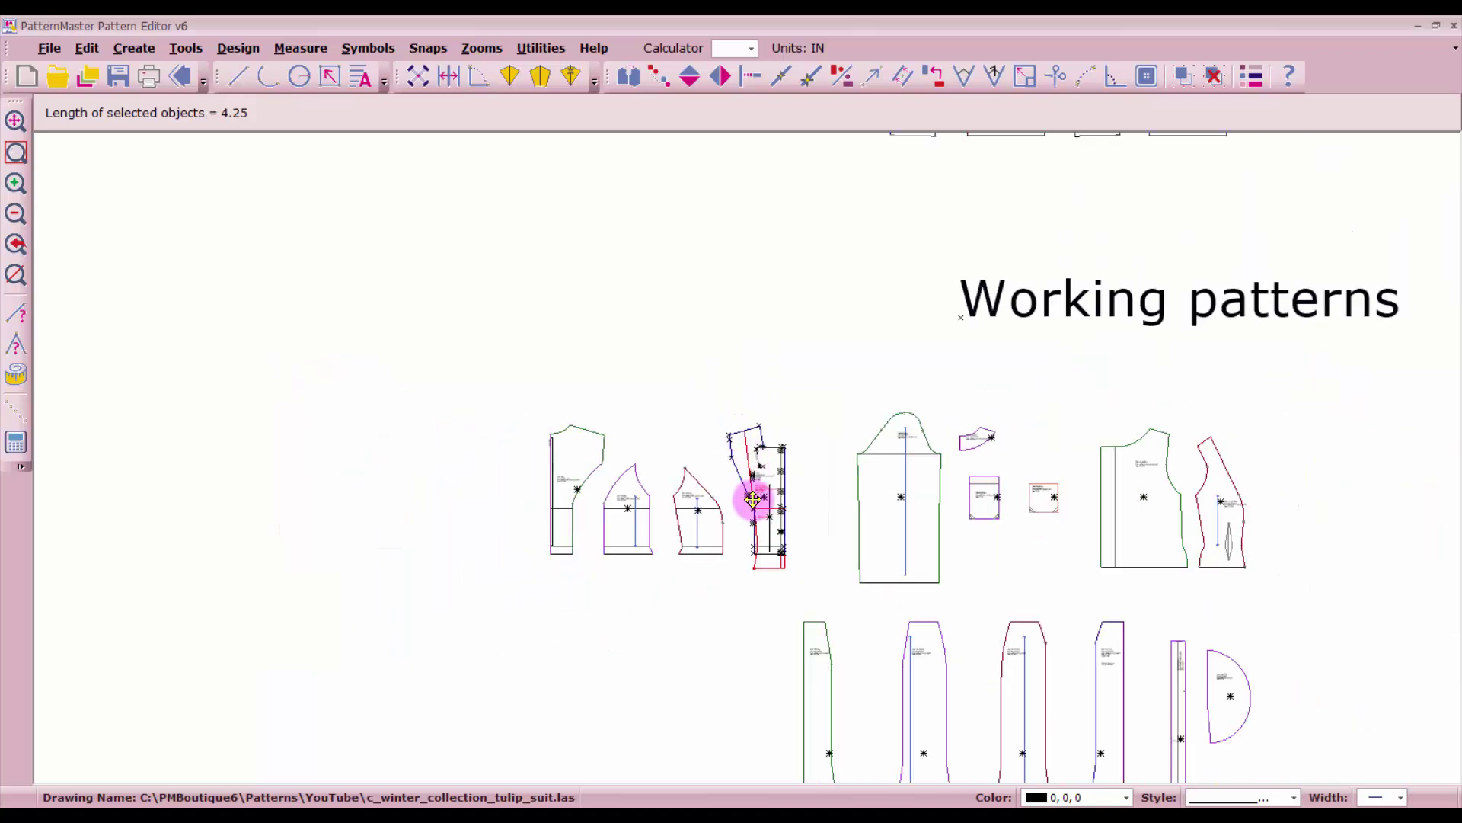
{"action": "left_click_drag", "start_coordinate": [757, 500], "coordinate": [1285, 516]}
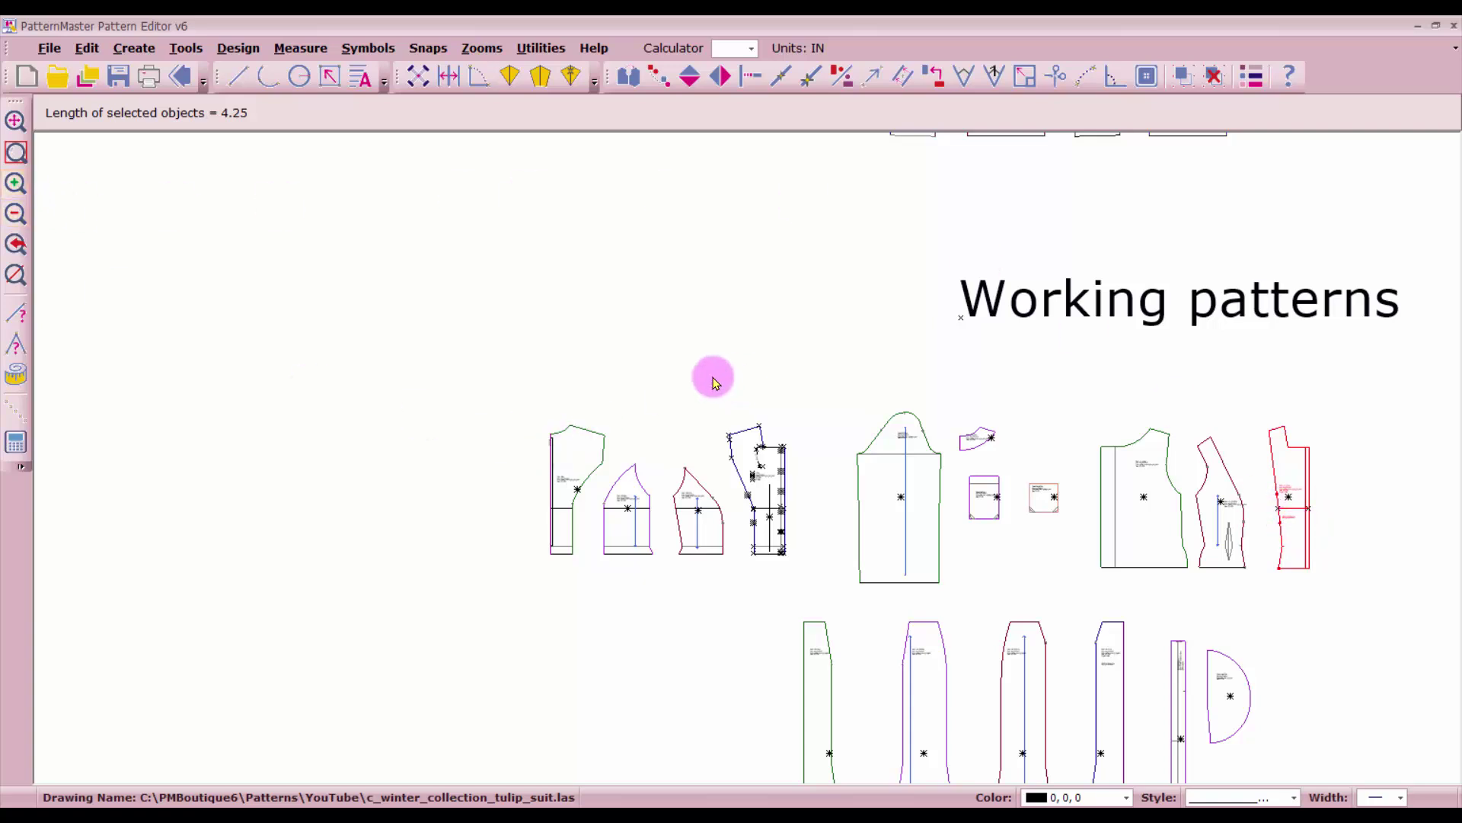
- Group all of the jacket front's separate objects back into one symbol
{"action": "left_click_drag", "start_coordinate": [716, 394], "coordinate": [808, 592]}
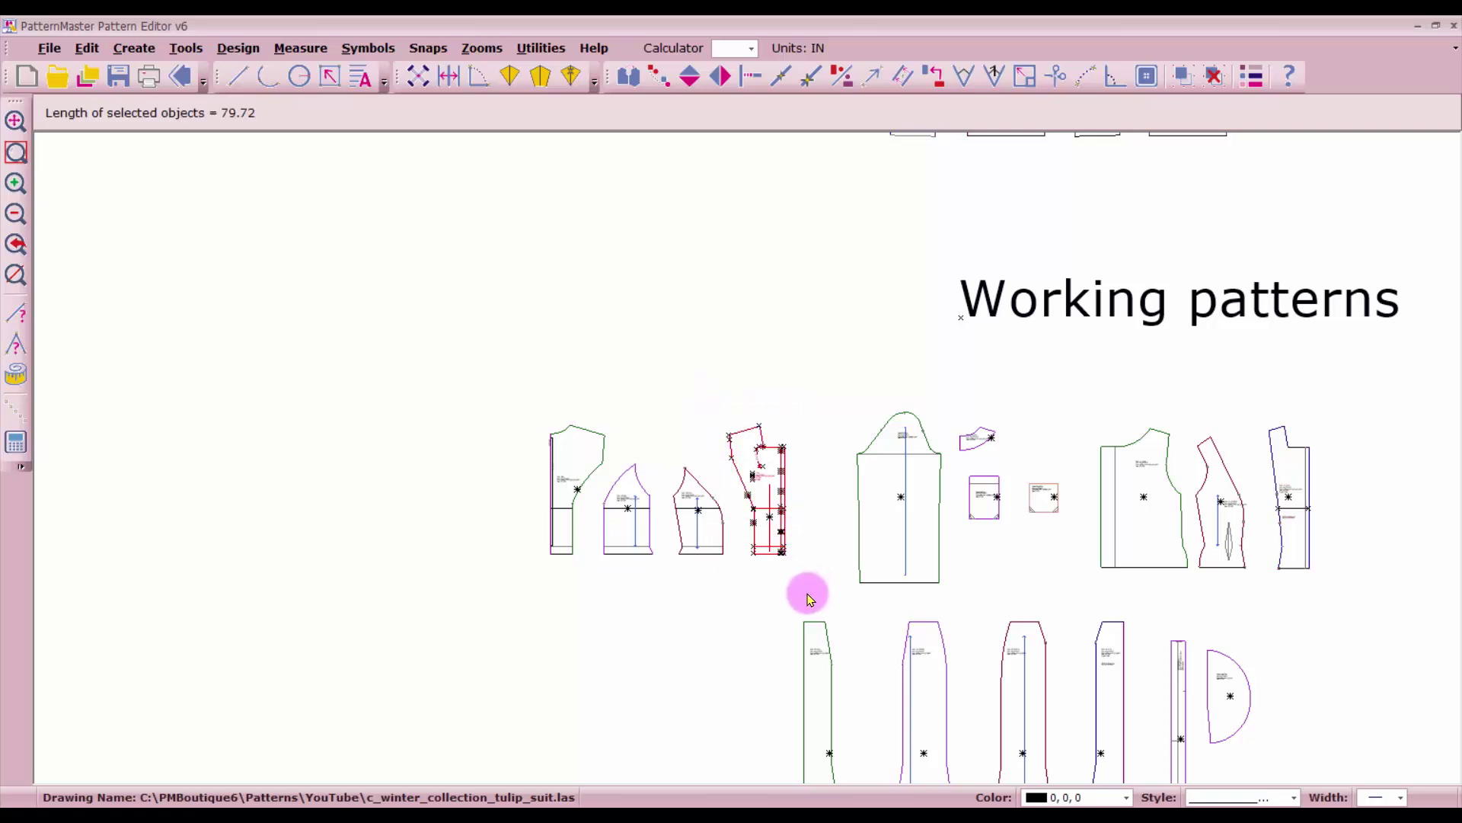
{"action": "left_click", "coordinate": [1180, 76]}
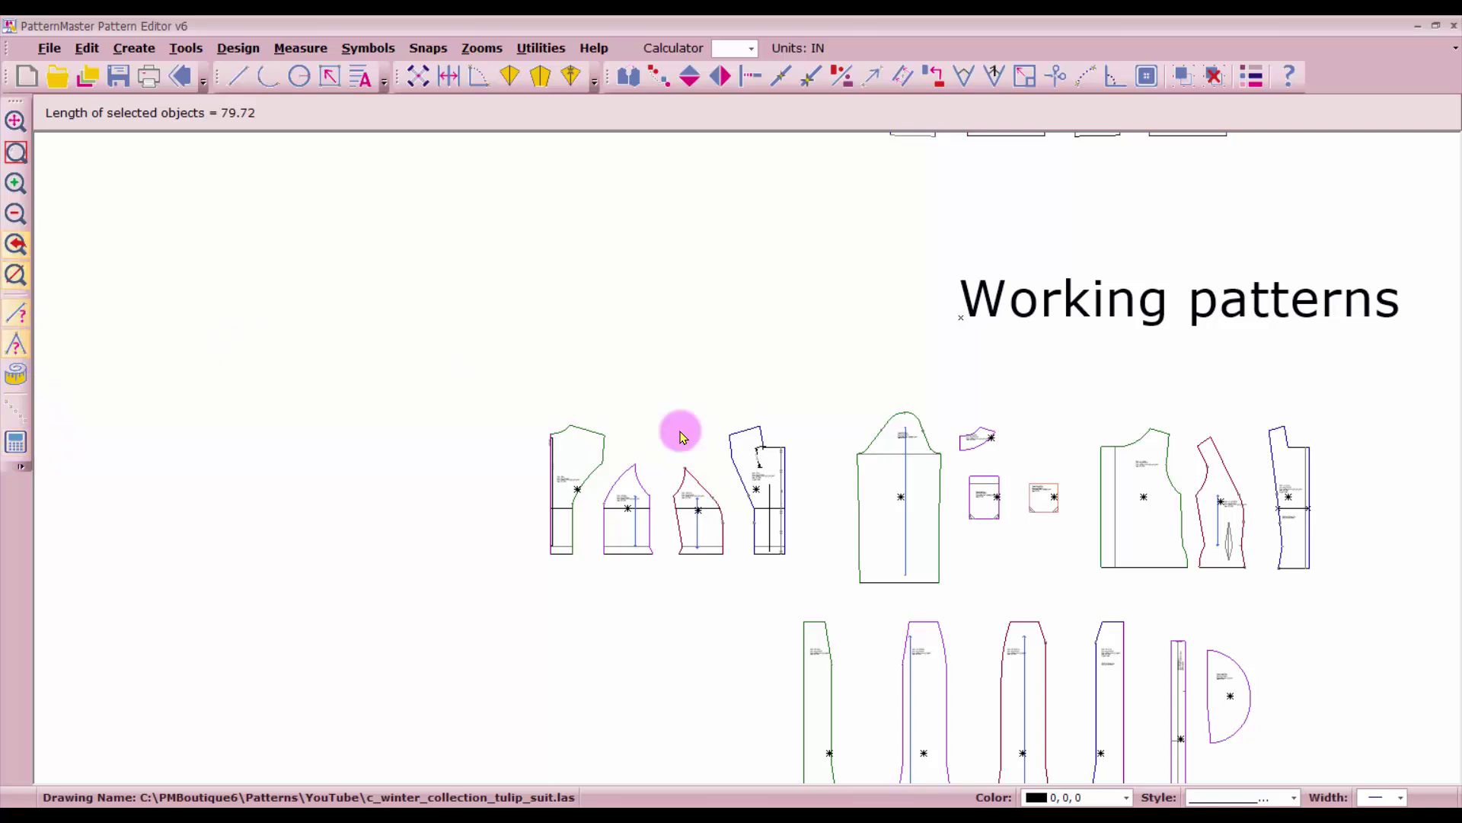
- Ungroup the lining back, the lining piece with the dart and the lining front into separate objects
{"action": "left_click_drag", "start_coordinate": [1255, 412], "coordinate": [1347, 599]}
{"action": "left_click_drag", "start_coordinate": [1345, 400], "coordinate": [1074, 572]}
{"action": "left_click", "coordinate": [8, 273]}
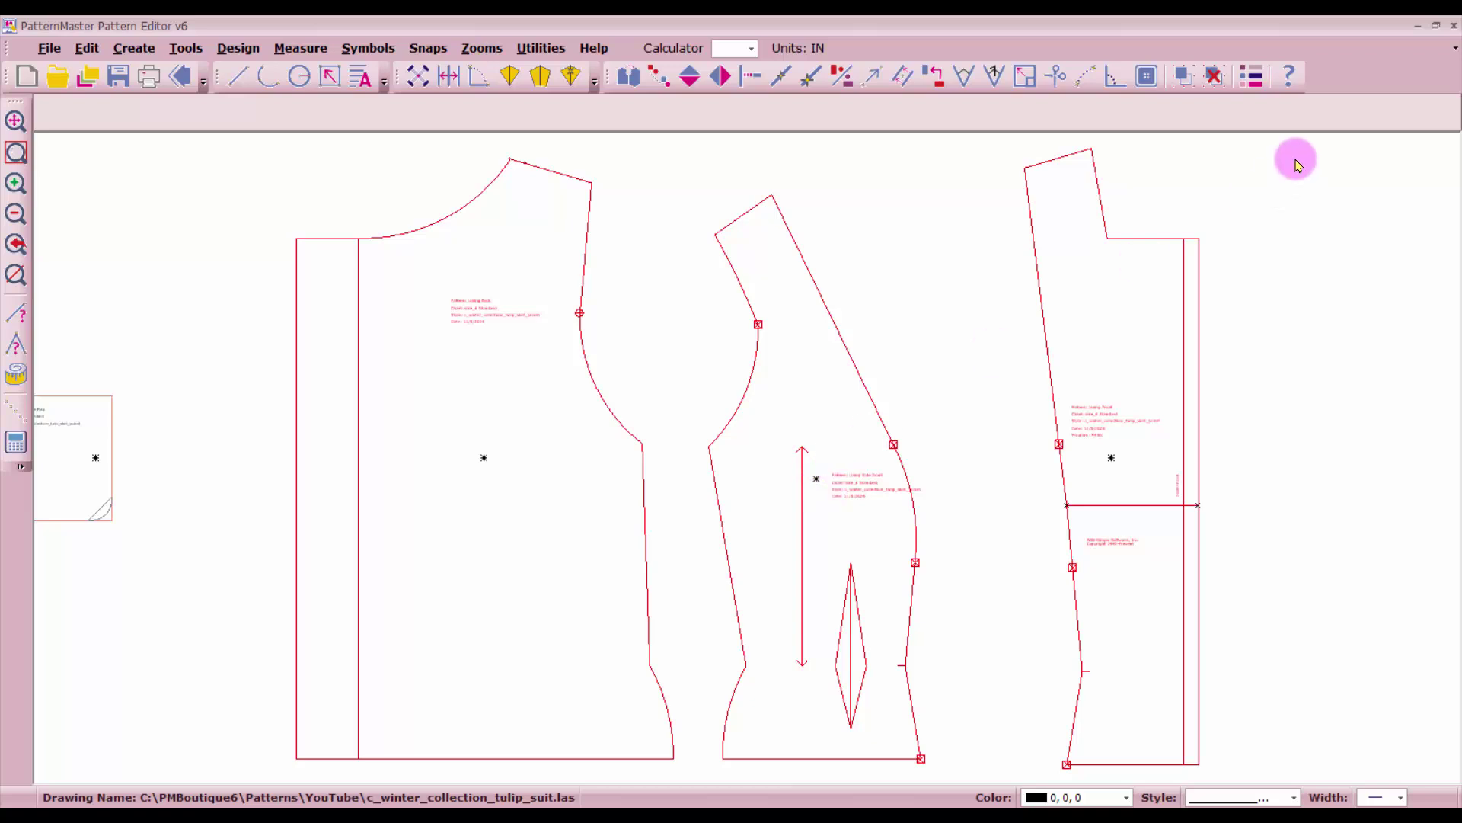
{"action": "left_click", "coordinate": [1216, 74]}
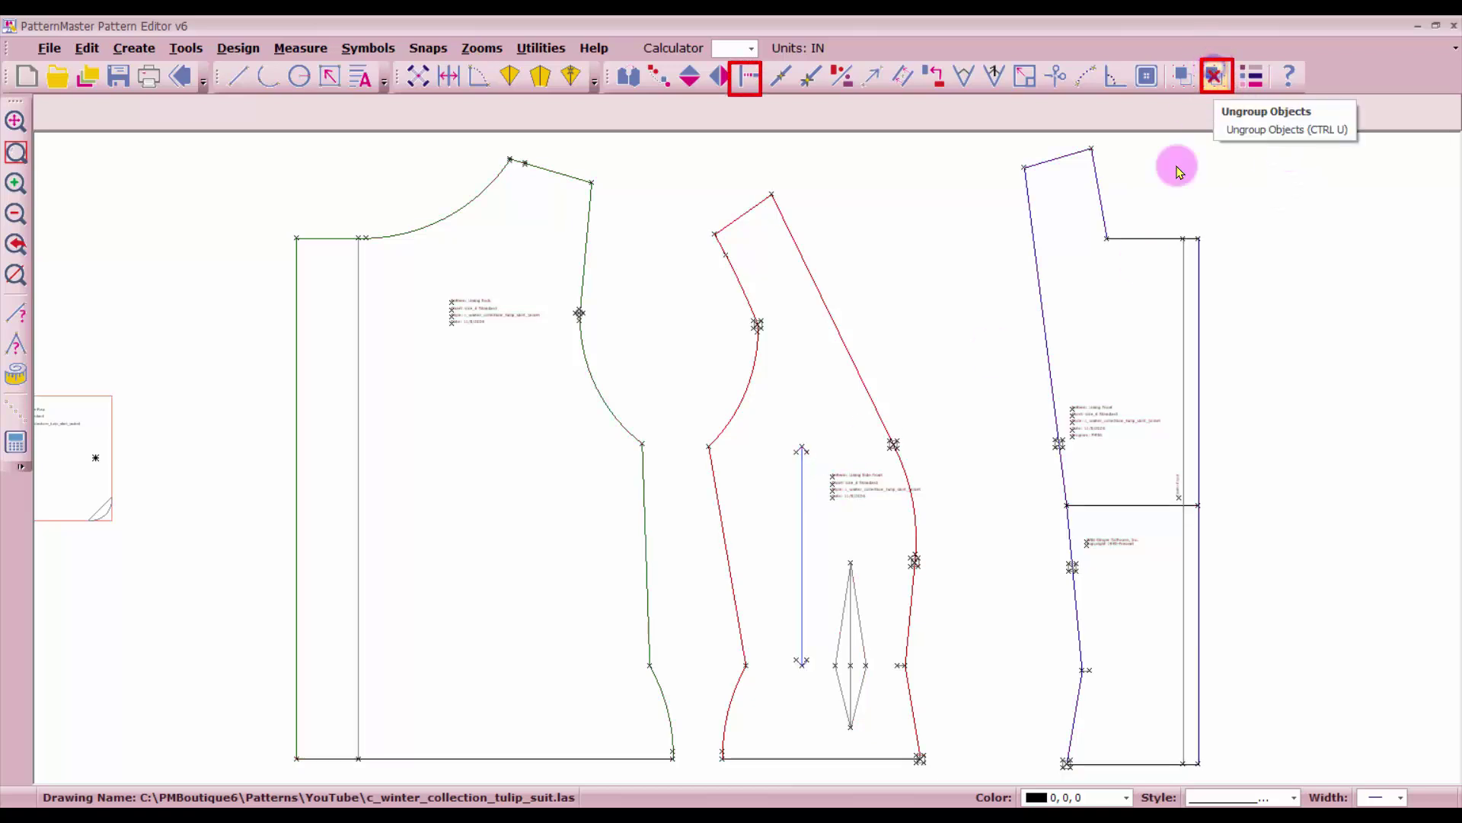
- Extend the lining front's waist line across the other lining pieces to the lining back's outer vertical edge with Intersect
{"action": "left_click", "coordinate": [743, 76]}
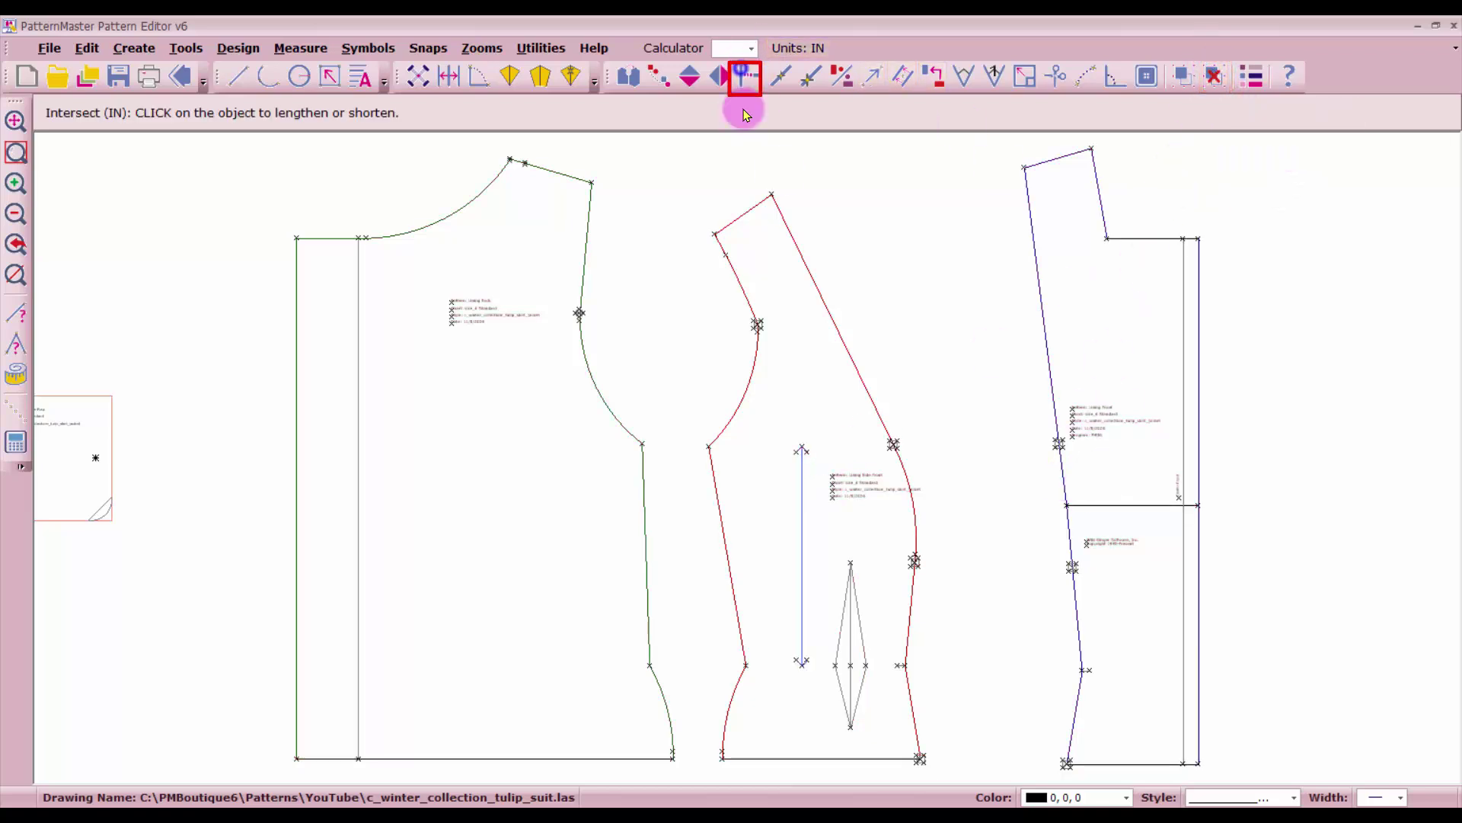
{"action": "left_click", "coordinate": [1151, 504]}
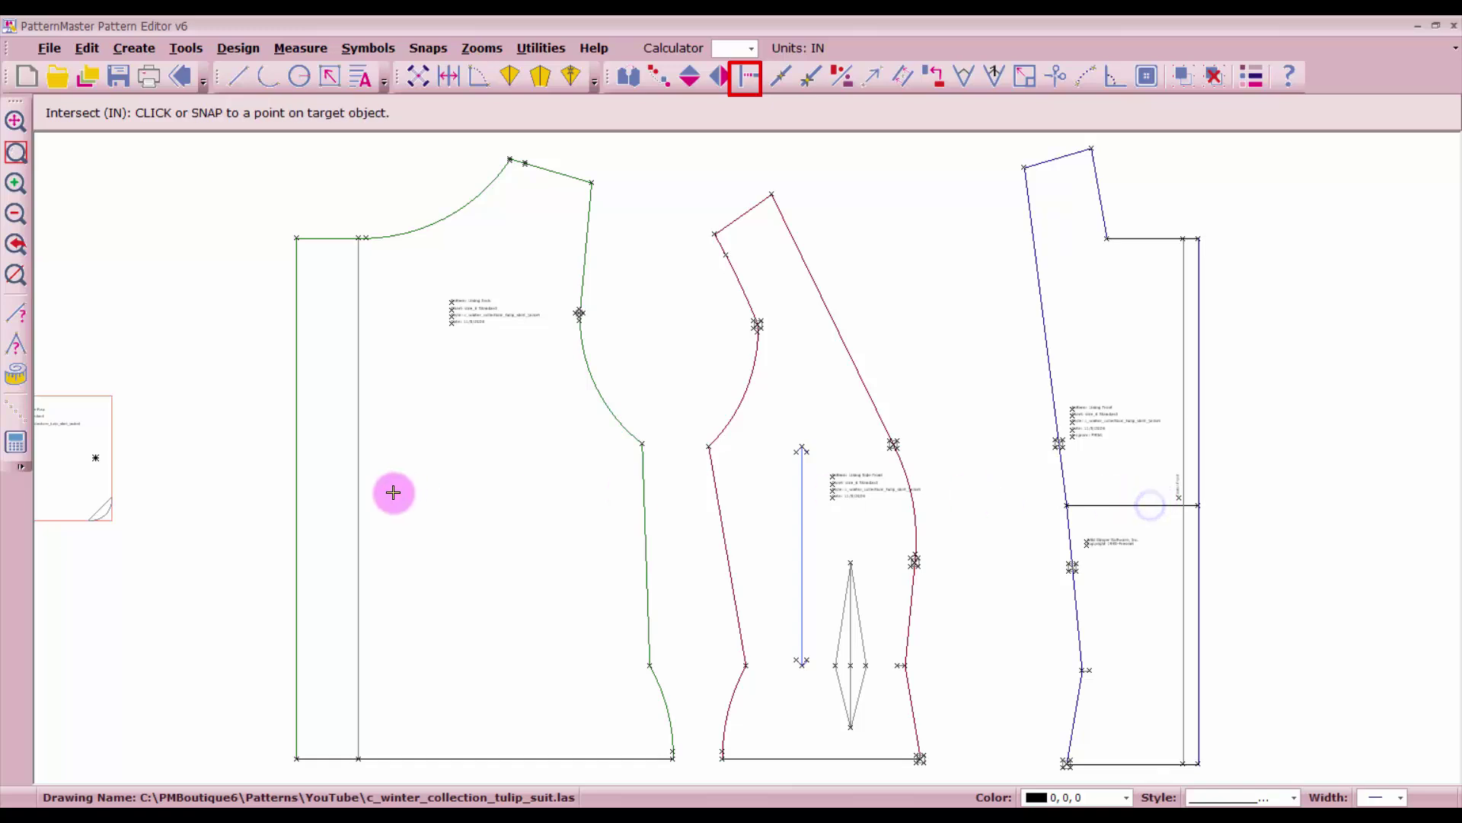
{"action": "left_click", "coordinate": [291, 481]}
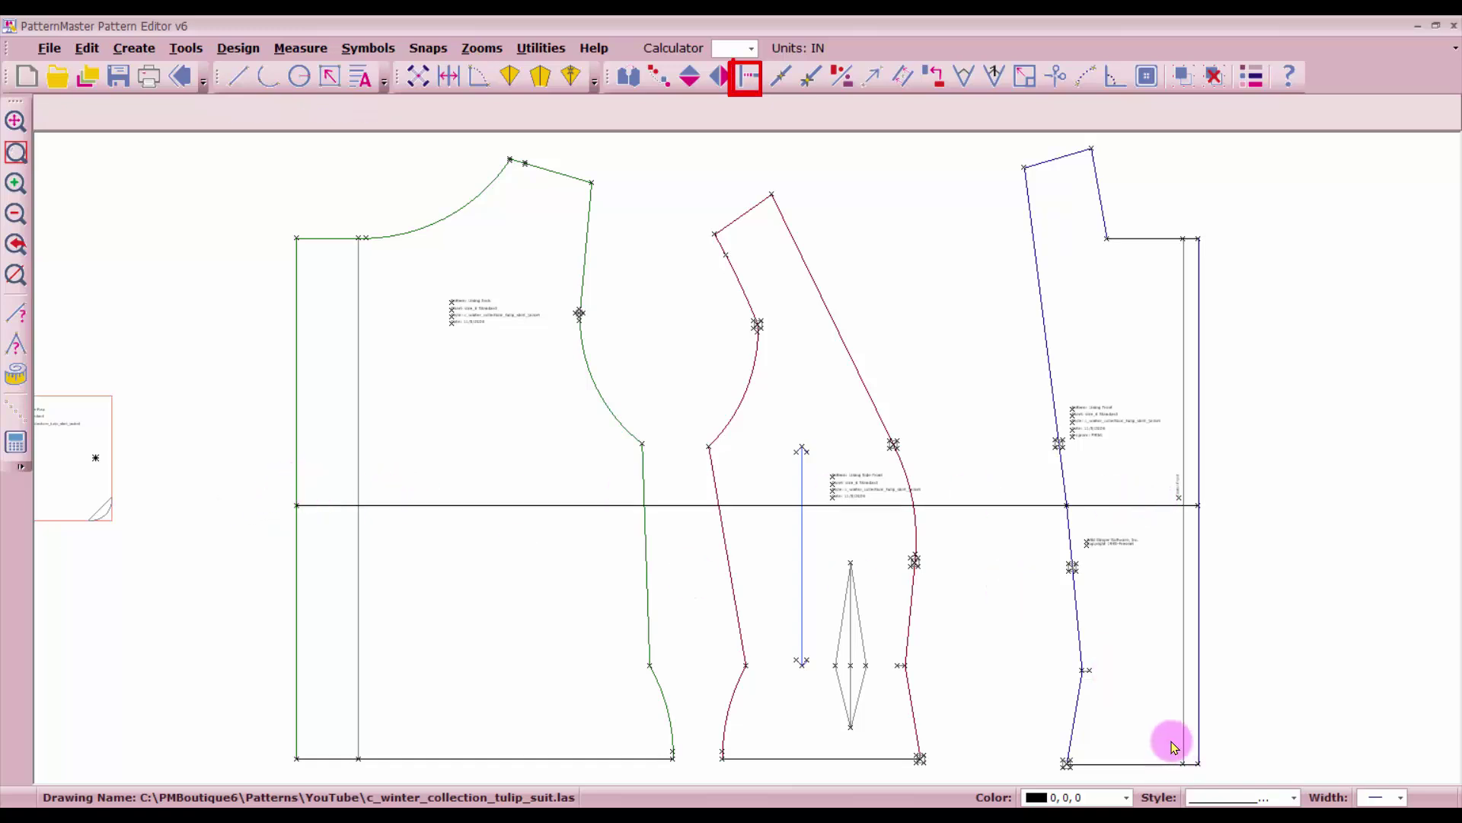
- Extend the lining front's lower side notch to its front edge and across all pieces to the lining back's outer vertical edge
{"action": "scroll", "coordinate": [1135, 699], "scroll_direction": "up", "scroll_amount": 2}
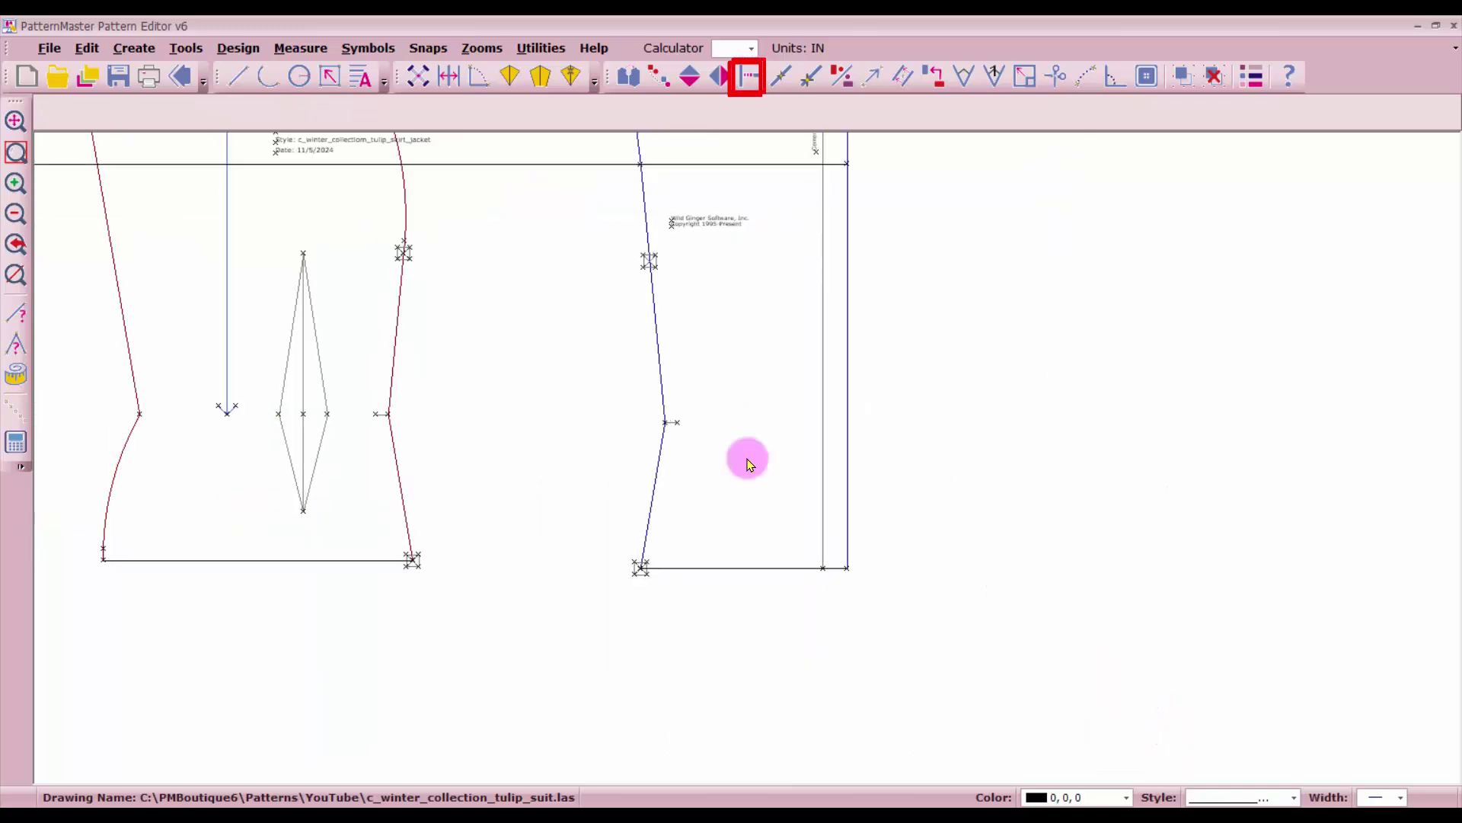
{"action": "left_click", "coordinate": [668, 422]}
{"action": "left_click", "coordinate": [845, 404]}
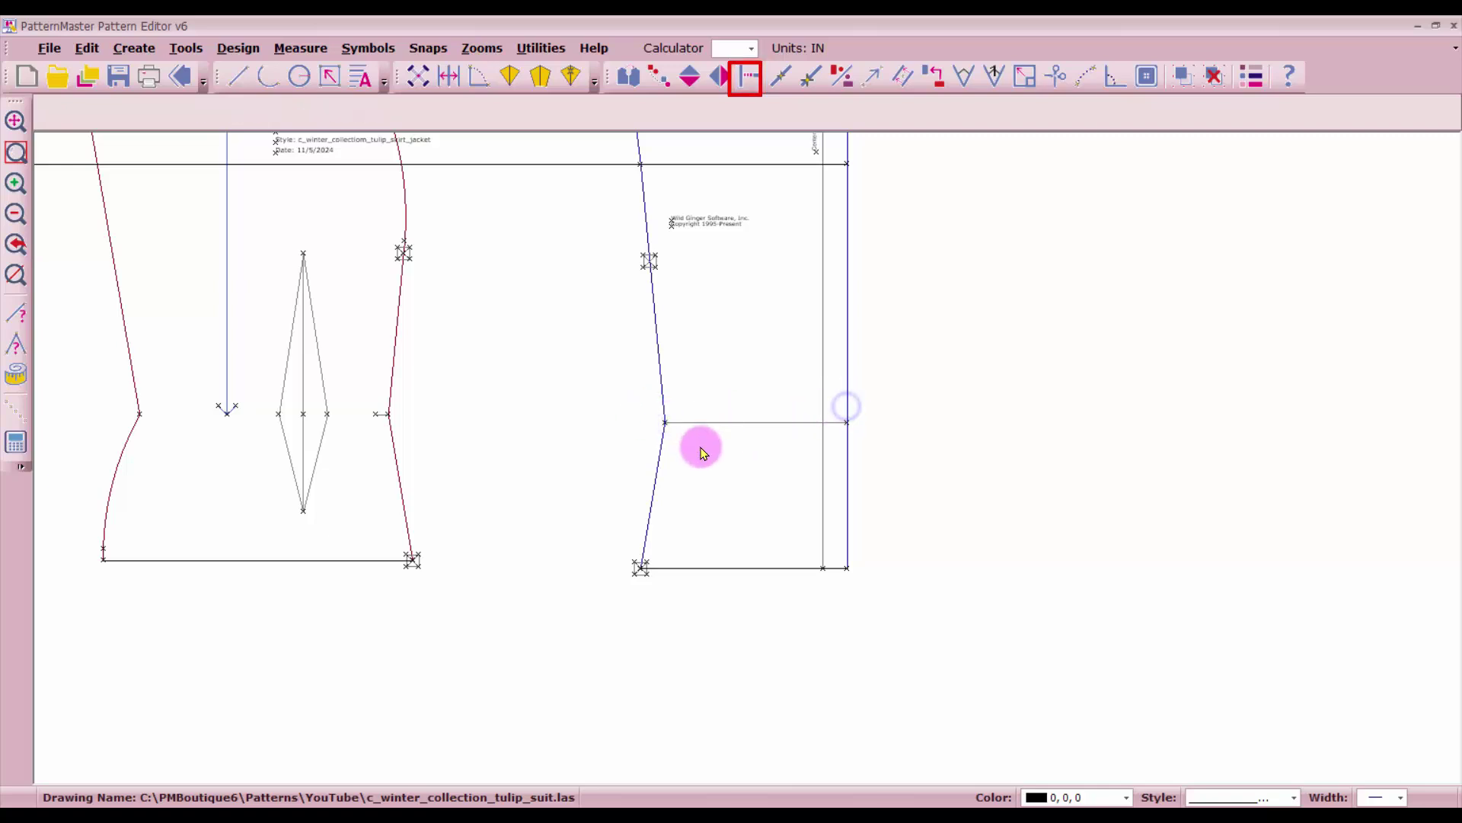
{"action": "scroll", "coordinate": [702, 447], "scroll_direction": "down", "scroll_amount": 2}
{"action": "left_click", "coordinate": [763, 450]}
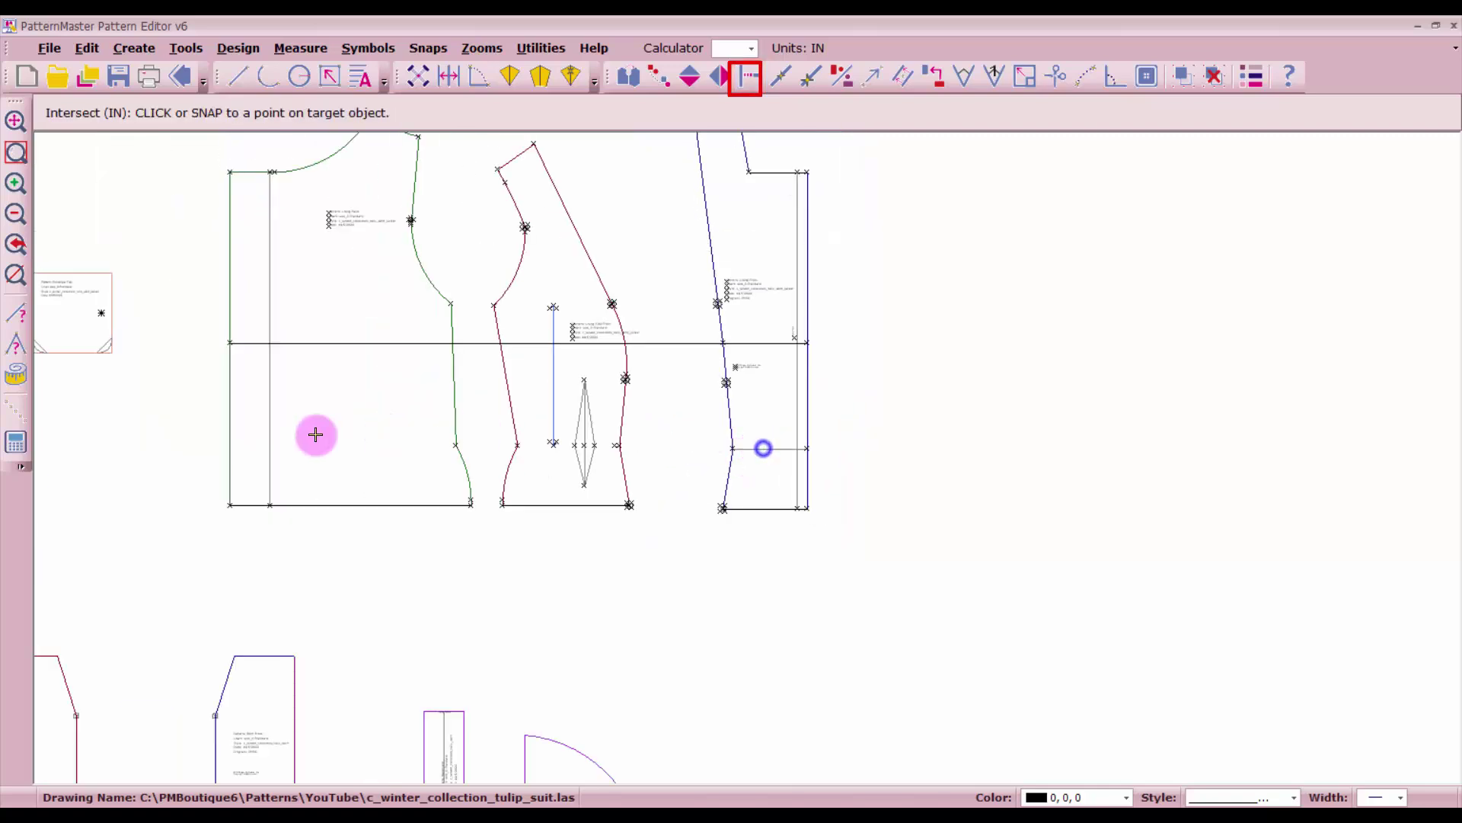
{"action": "left_click", "coordinate": [236, 429]}
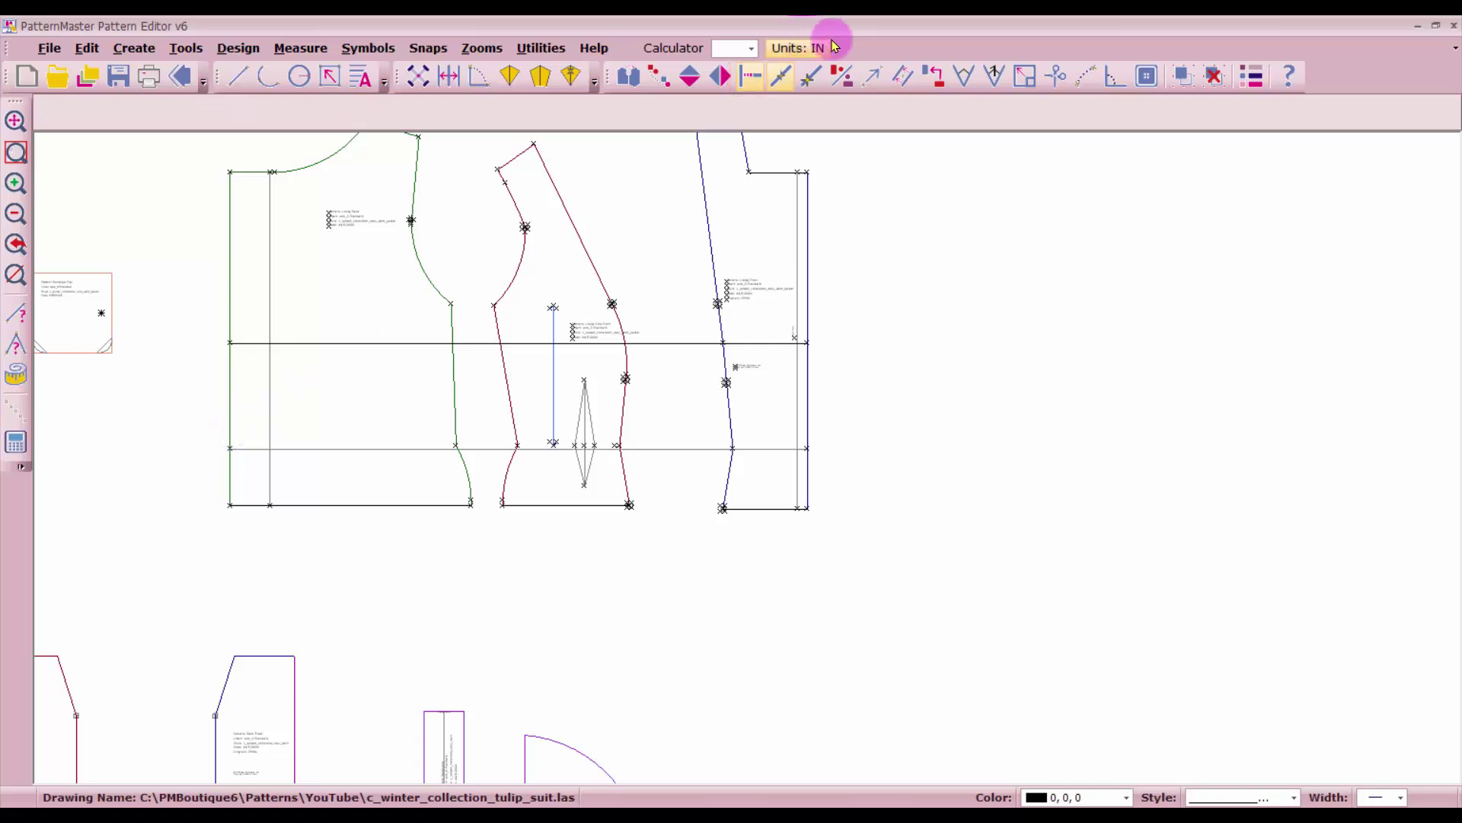
- Offset the horizontal line at the lower side notch by 1 inch toward the hem
{"action": "left_click", "coordinate": [901, 78]}
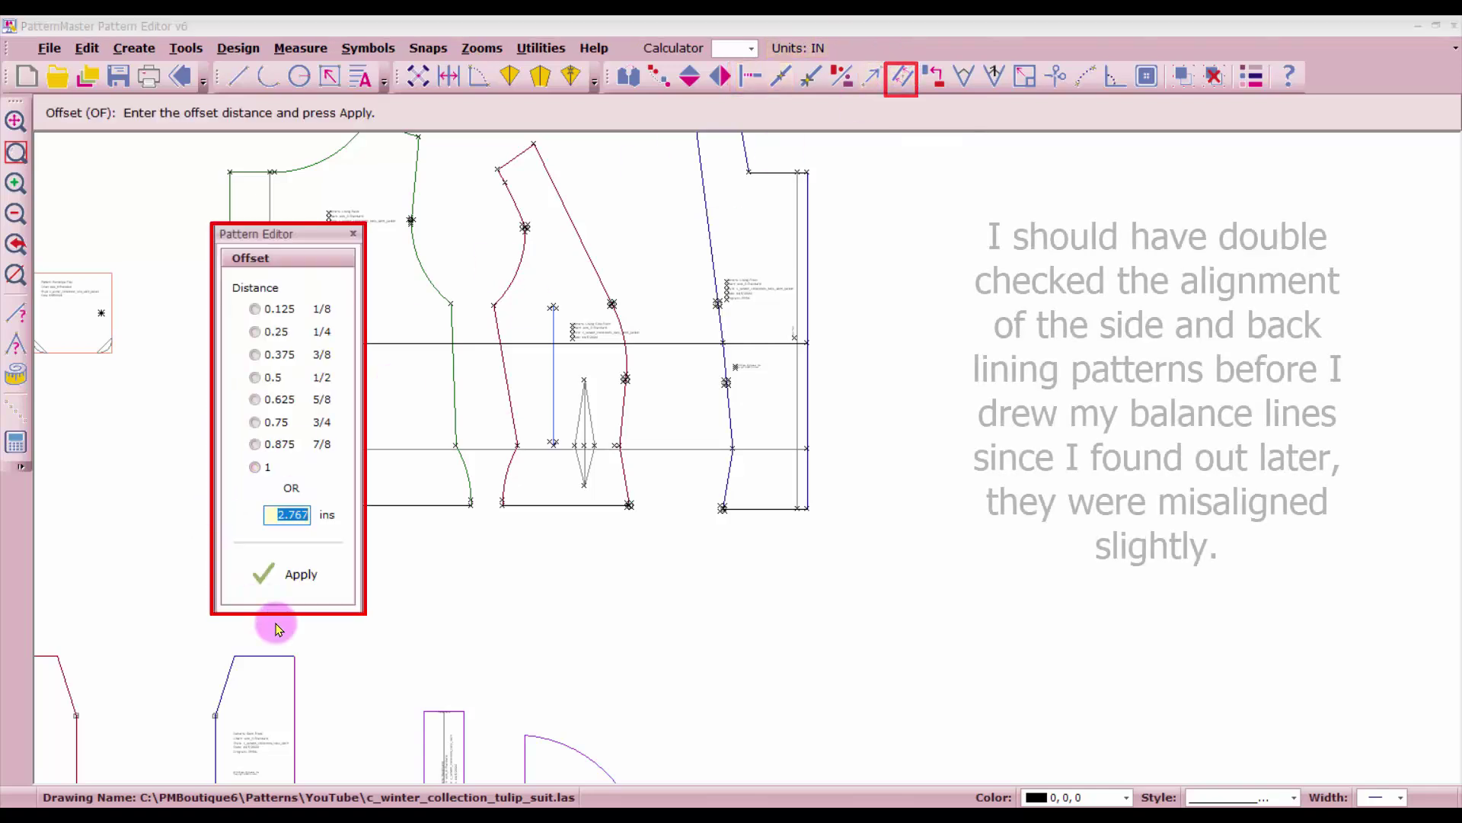
{"action": "left_click", "coordinate": [291, 573]}
{"action": "left_click", "coordinate": [770, 451]}
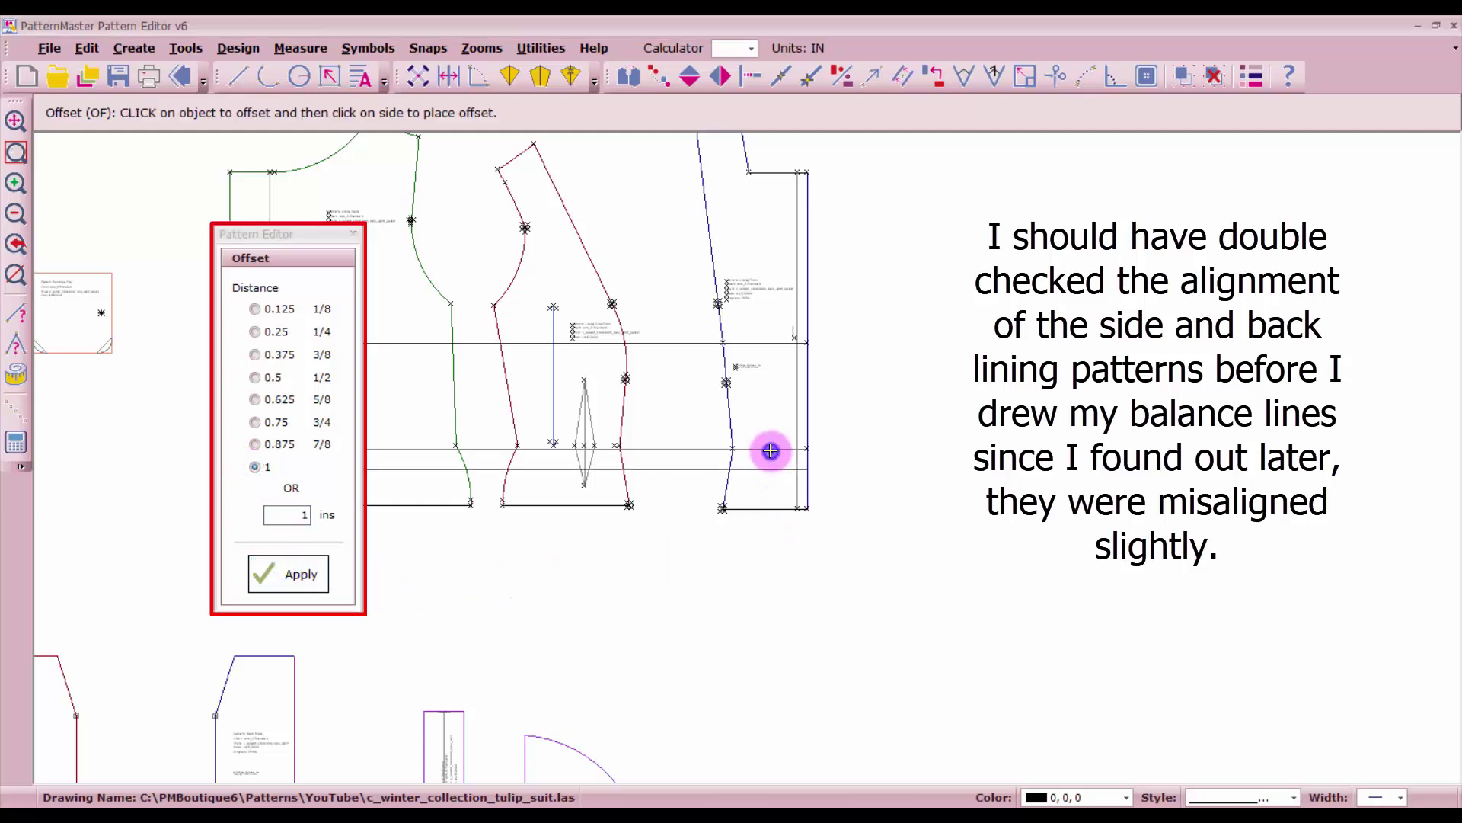
{"action": "left_click", "coordinate": [771, 455]}
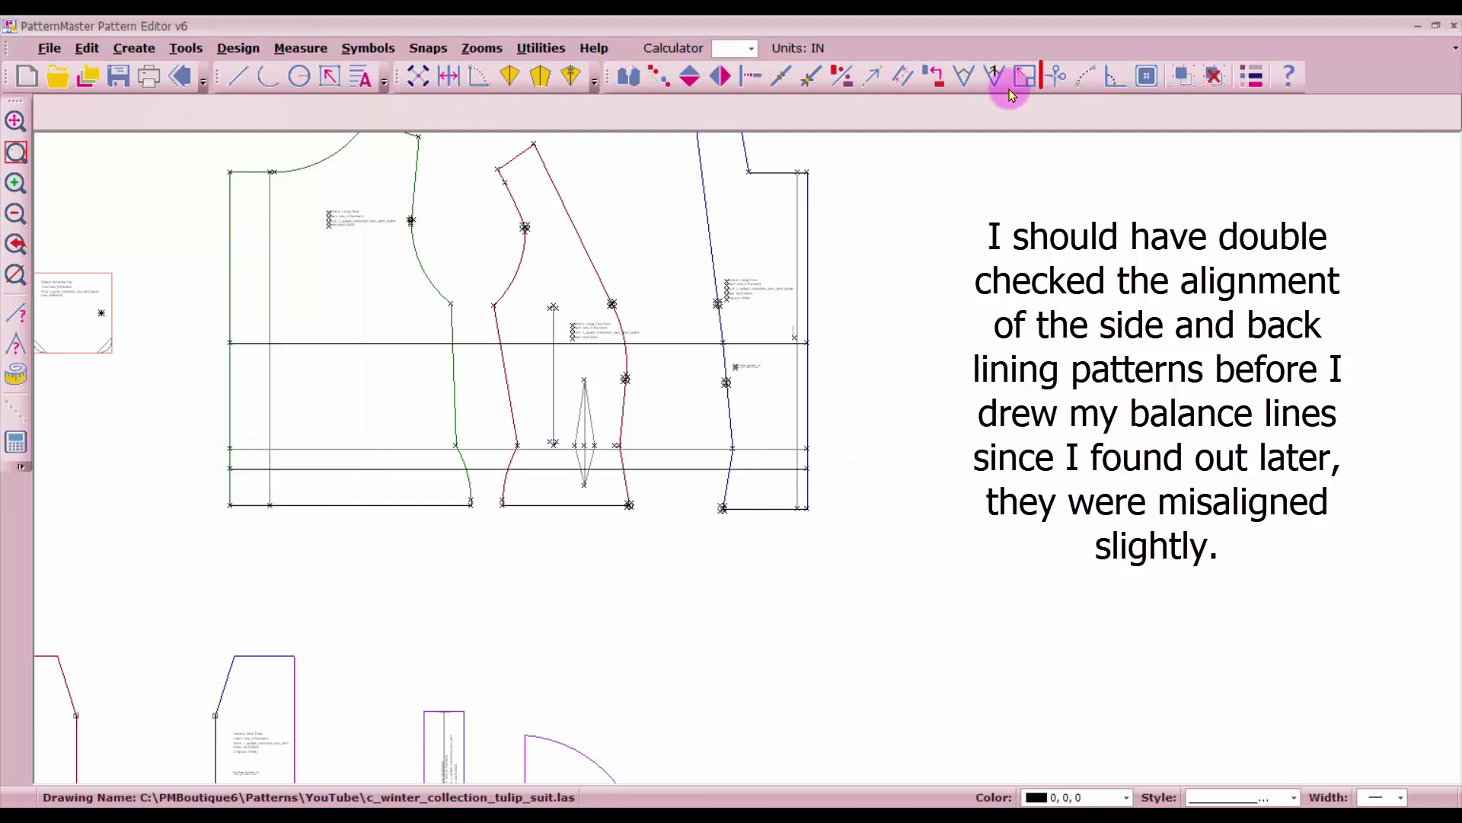
- Split the three horizontal balance lines in the gap between the lining front and the piece with the dart using Scissors
{"action": "left_click", "coordinate": [1056, 77]}
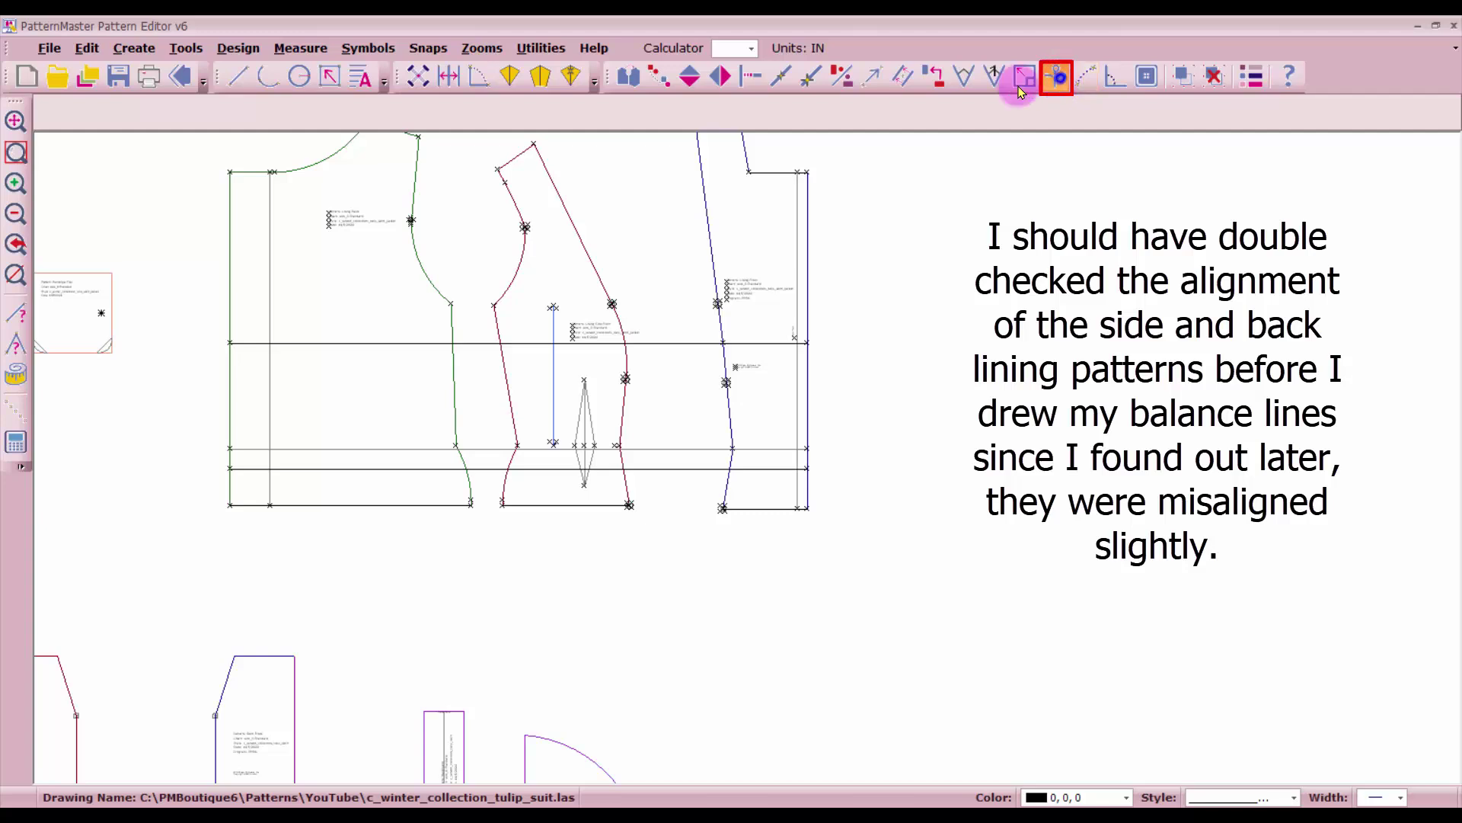
{"action": "left_click", "coordinate": [676, 343]}
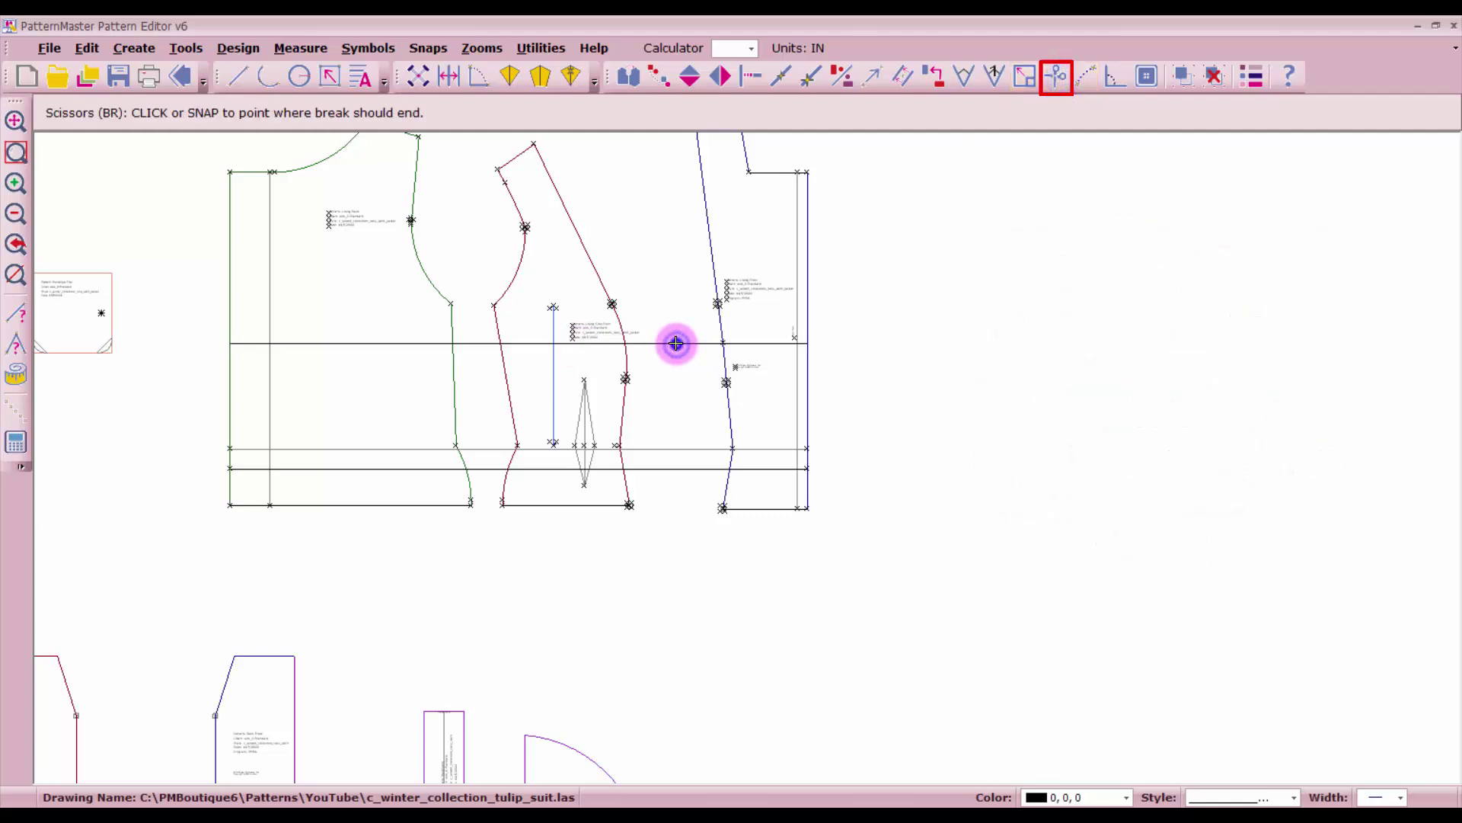
{"action": "left_click", "coordinate": [675, 343]}
{"action": "left_click", "coordinate": [677, 448]}
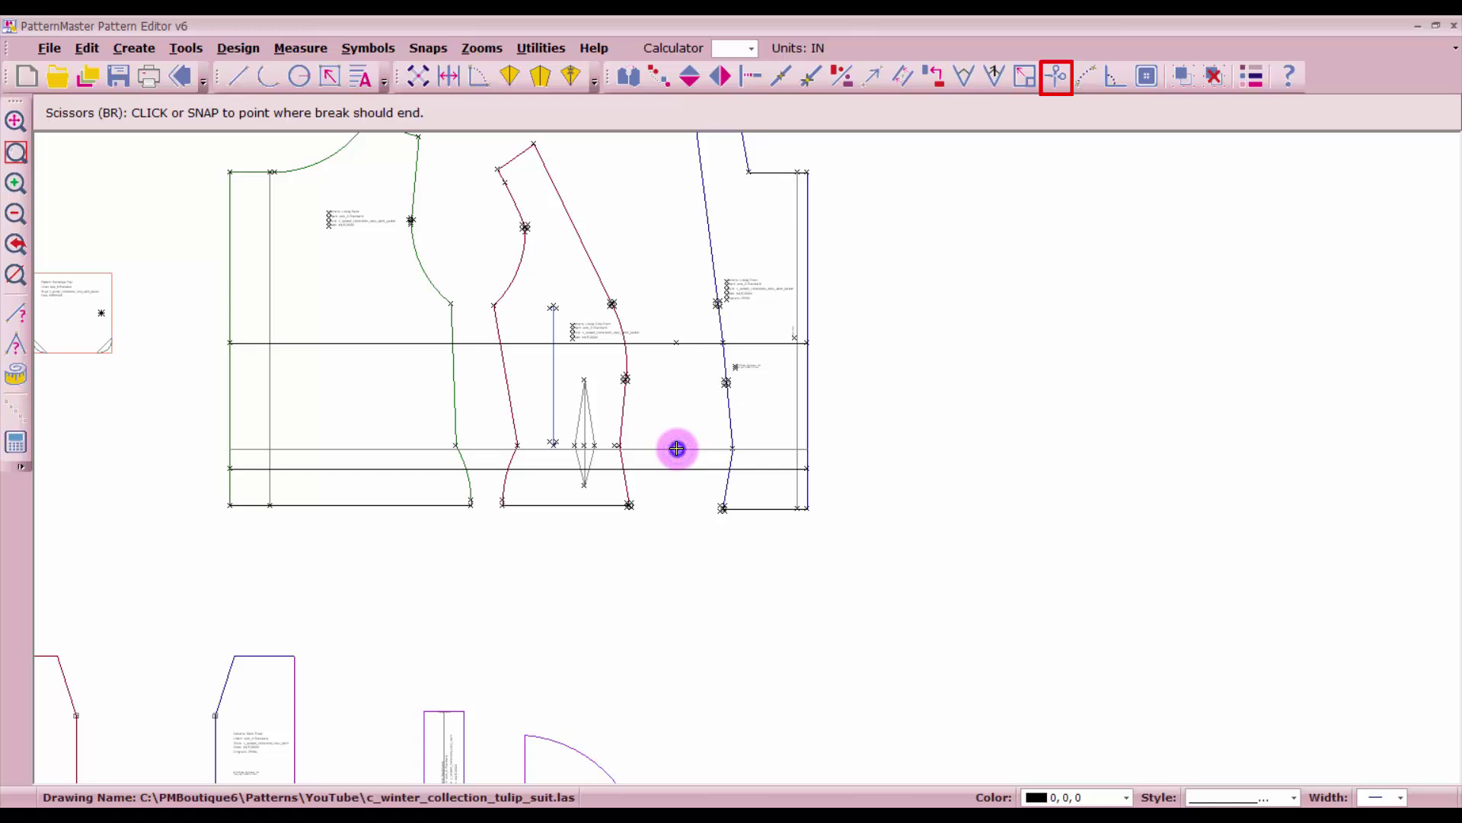
{"action": "left_click", "coordinate": [678, 449]}
{"action": "left_click", "coordinate": [676, 468]}
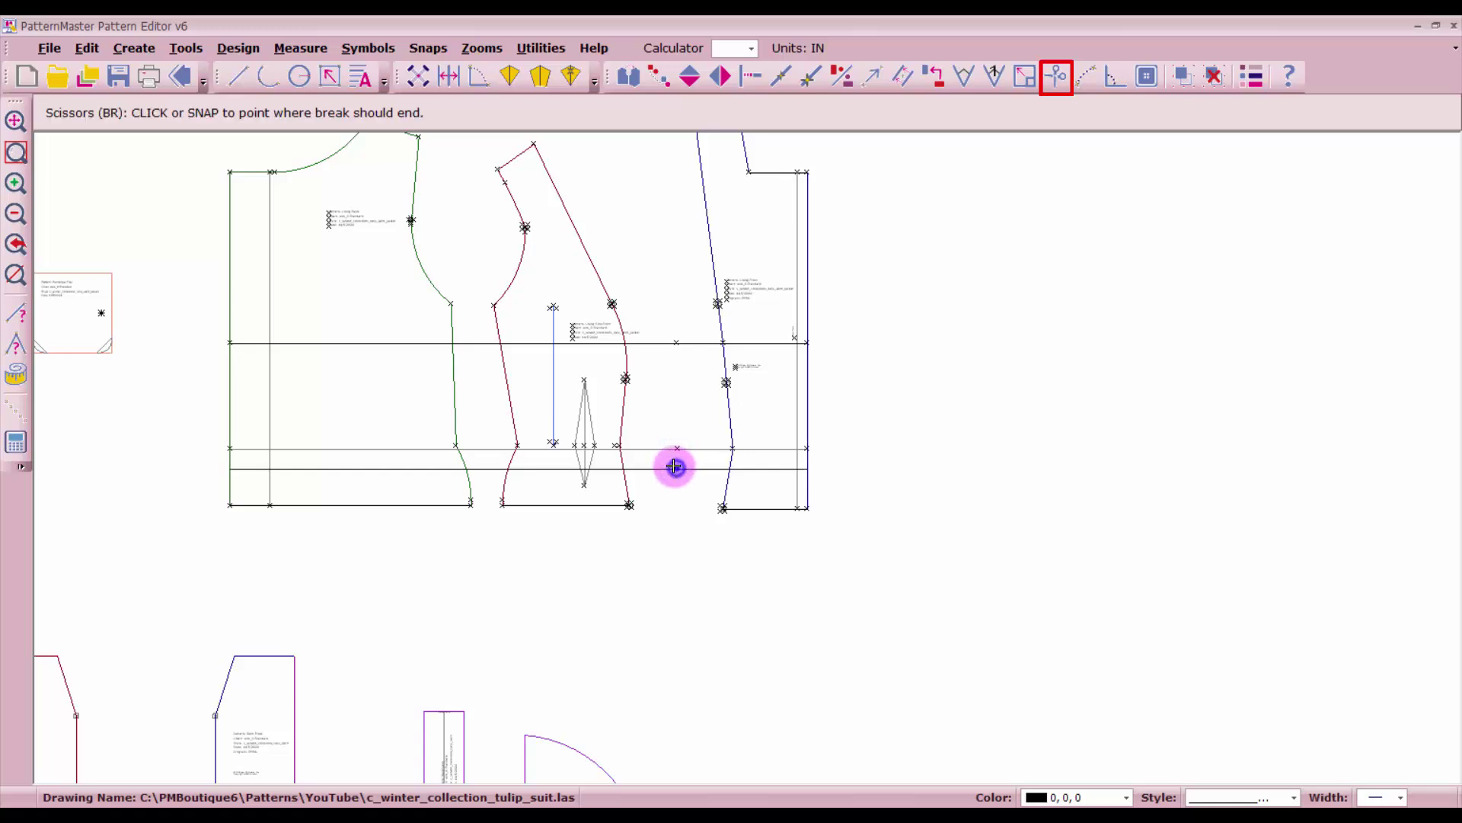
{"action": "left_click", "coordinate": [675, 468]}
- Split the three horizontal balance lines in the gap between the lining back and the piece with the dart
{"action": "left_click", "coordinate": [483, 469]}
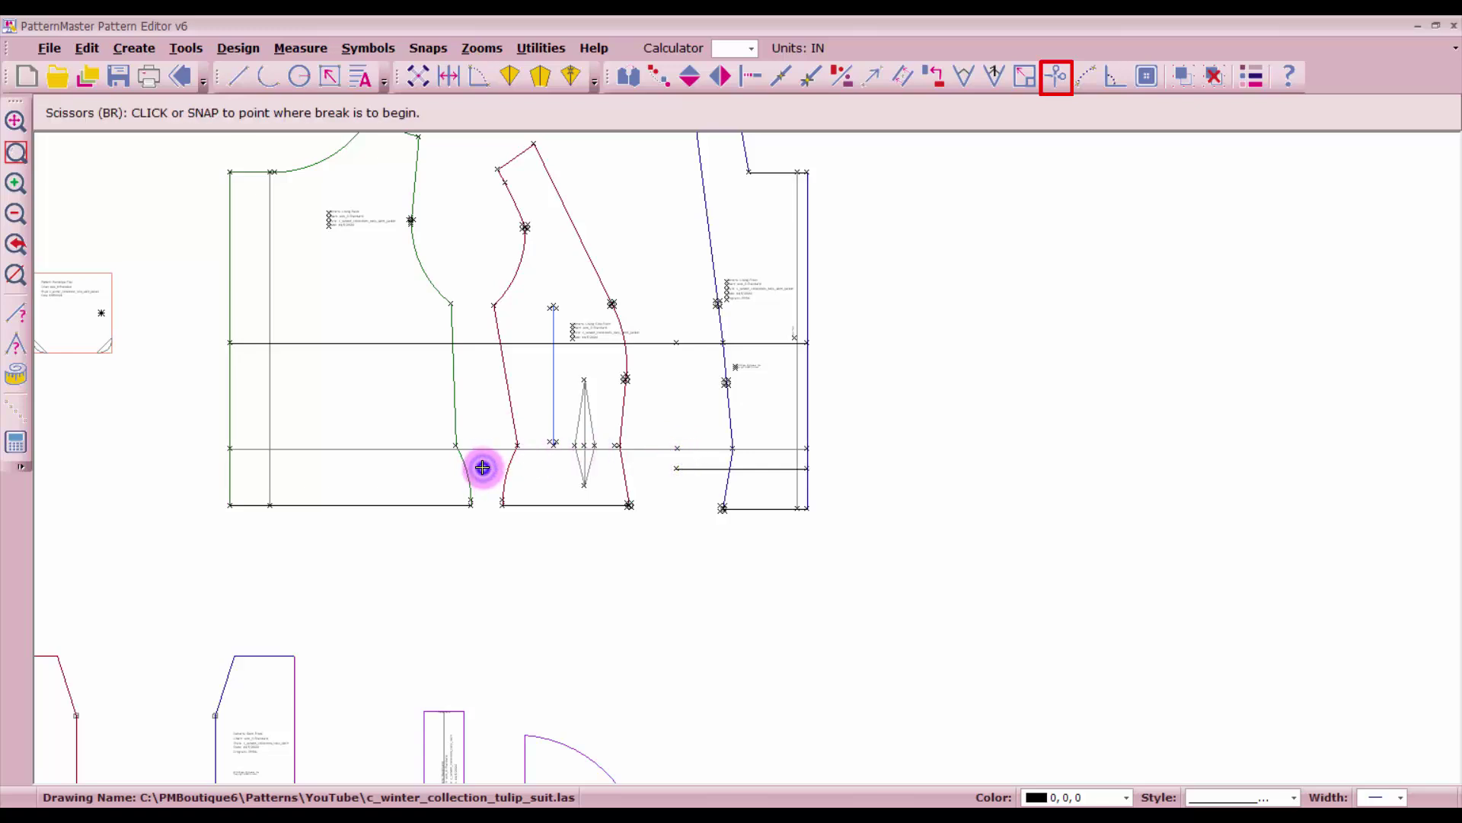
{"action": "left_click", "coordinate": [483, 468]}
{"action": "left_click", "coordinate": [484, 447]}
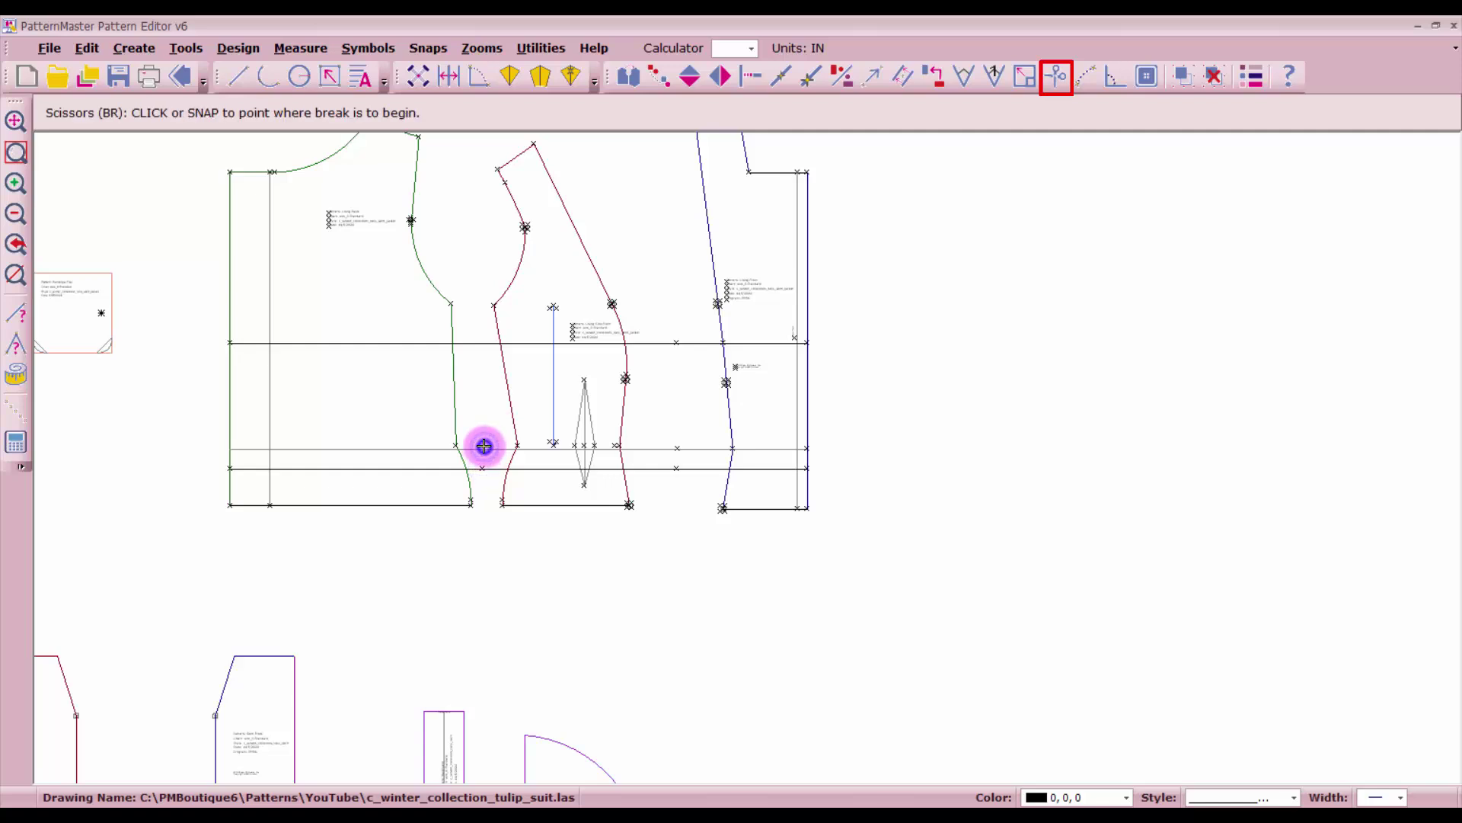
{"action": "left_click", "coordinate": [484, 447]}
{"action": "left_click", "coordinate": [479, 344]}
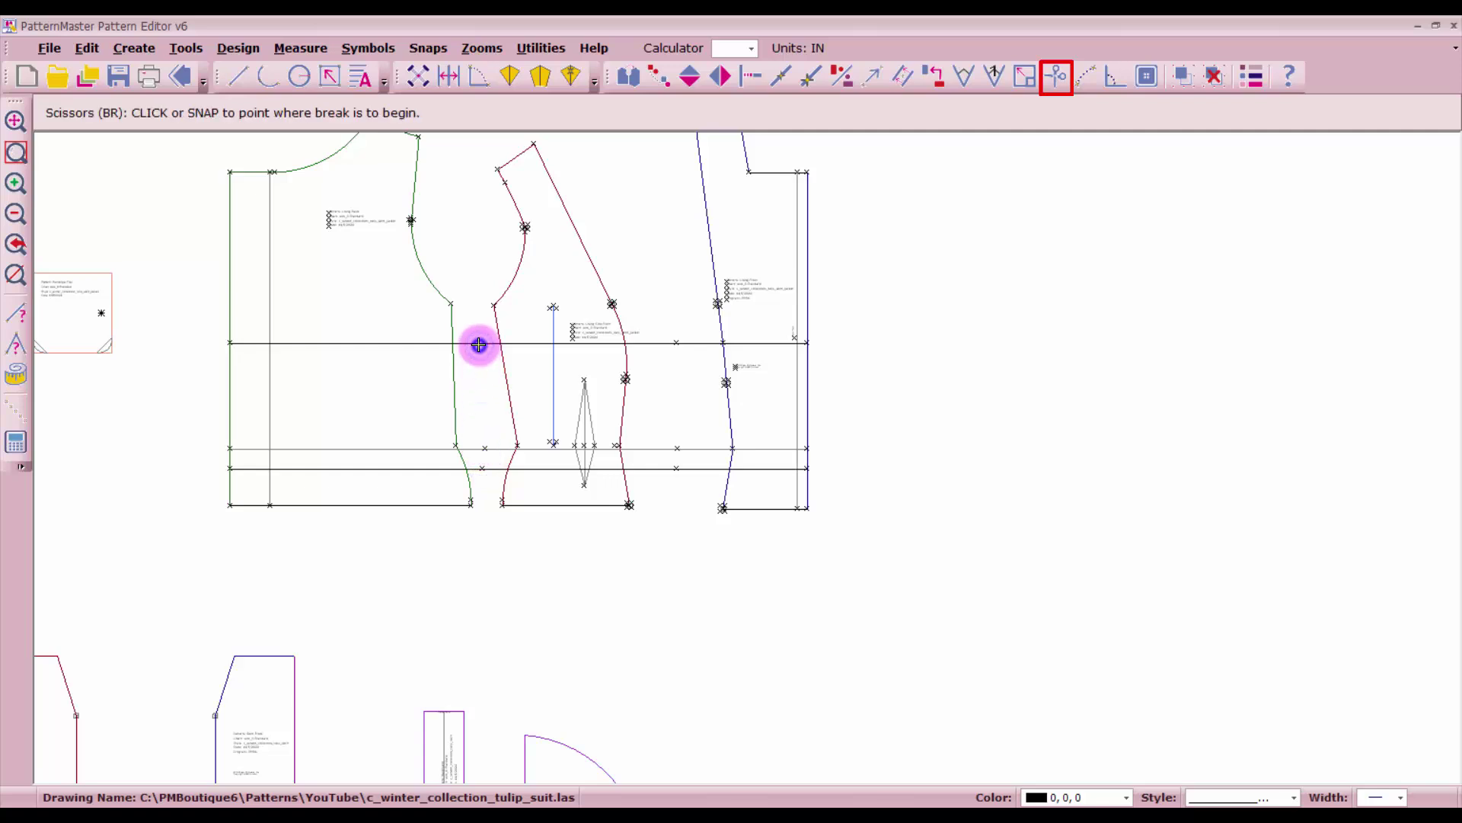
{"action": "left_click", "coordinate": [479, 344]}
{"action": "right_click", "coordinate": [479, 344]}
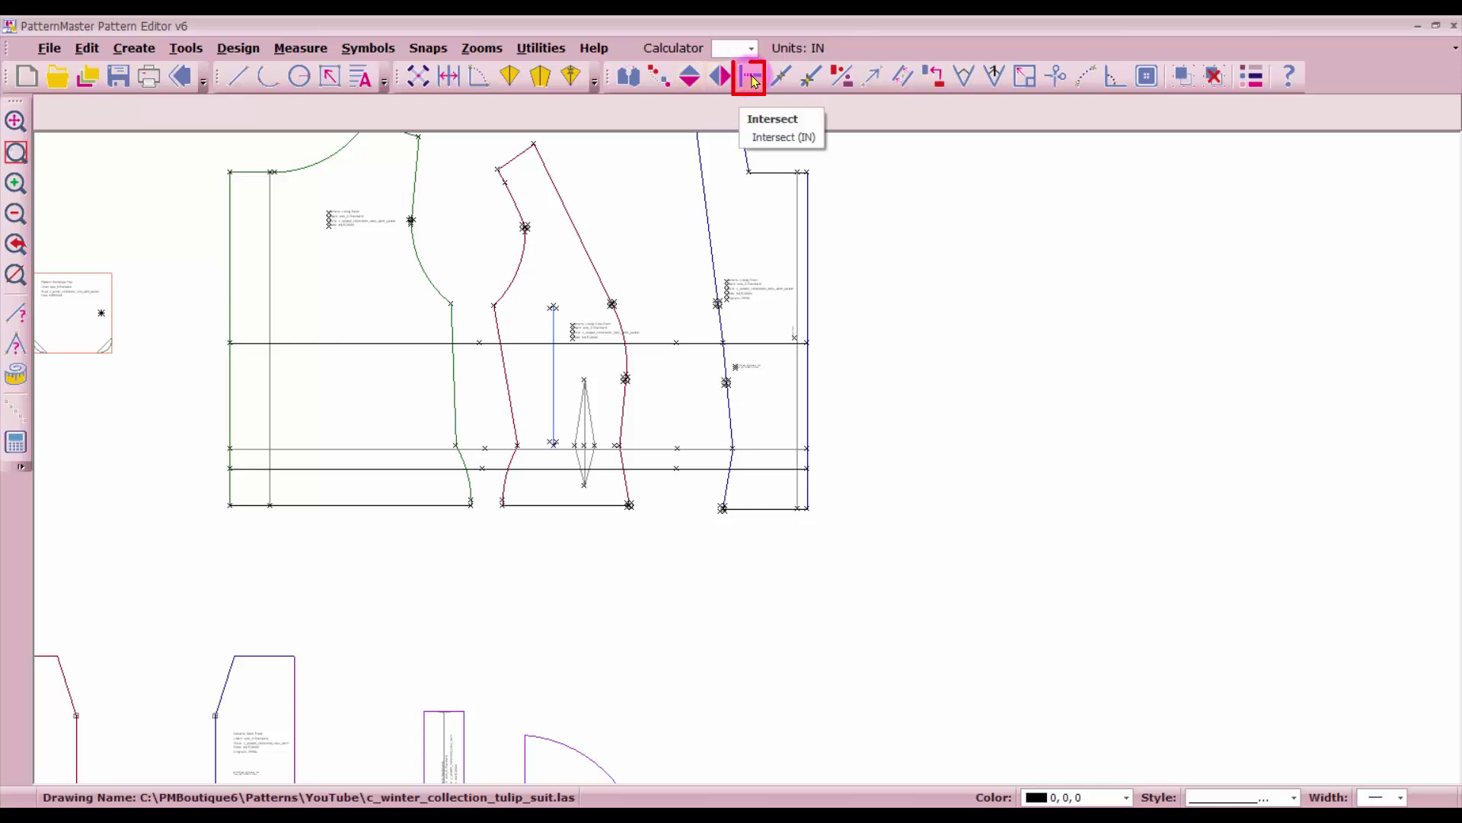
- Trim the three balance lines on the lining front to its shaped side seam with Intersect
{"action": "left_click", "coordinate": [750, 76]}
{"action": "left_click", "coordinate": [753, 343]}
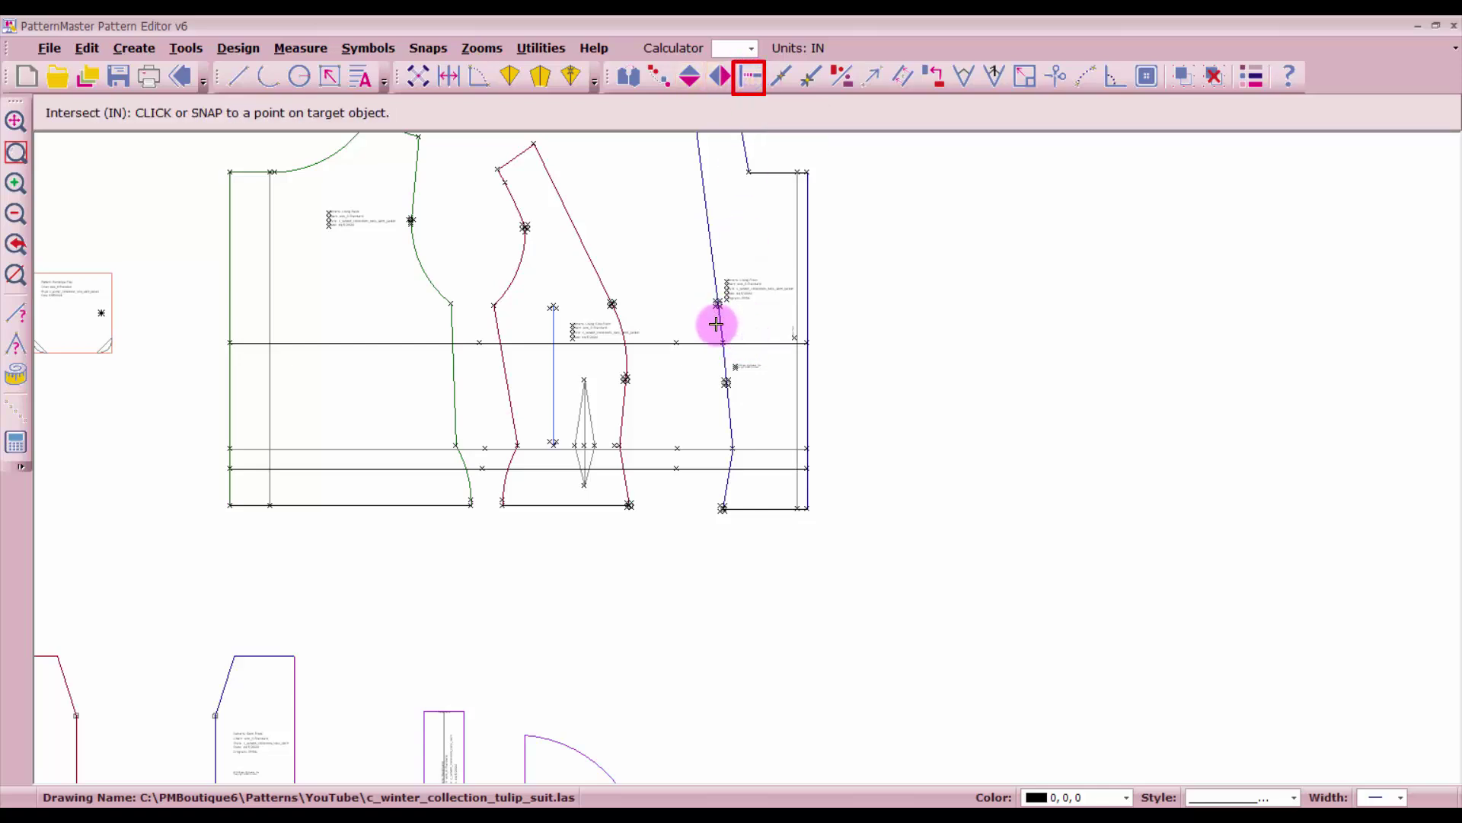
{"action": "left_click", "coordinate": [716, 324]}
{"action": "left_click", "coordinate": [753, 447]}
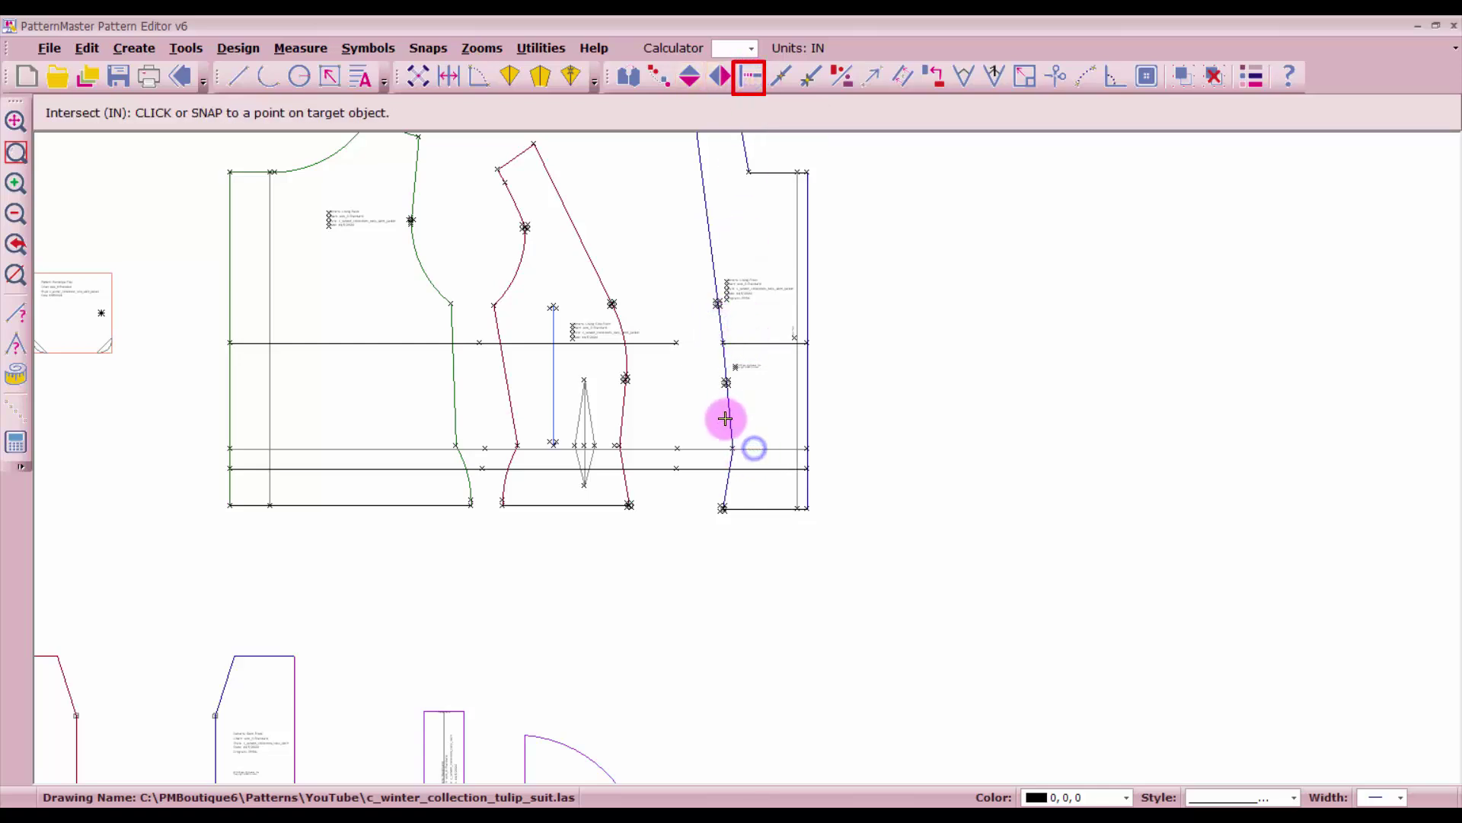
{"action": "left_click", "coordinate": [731, 427]}
{"action": "left_click", "coordinate": [751, 468]}
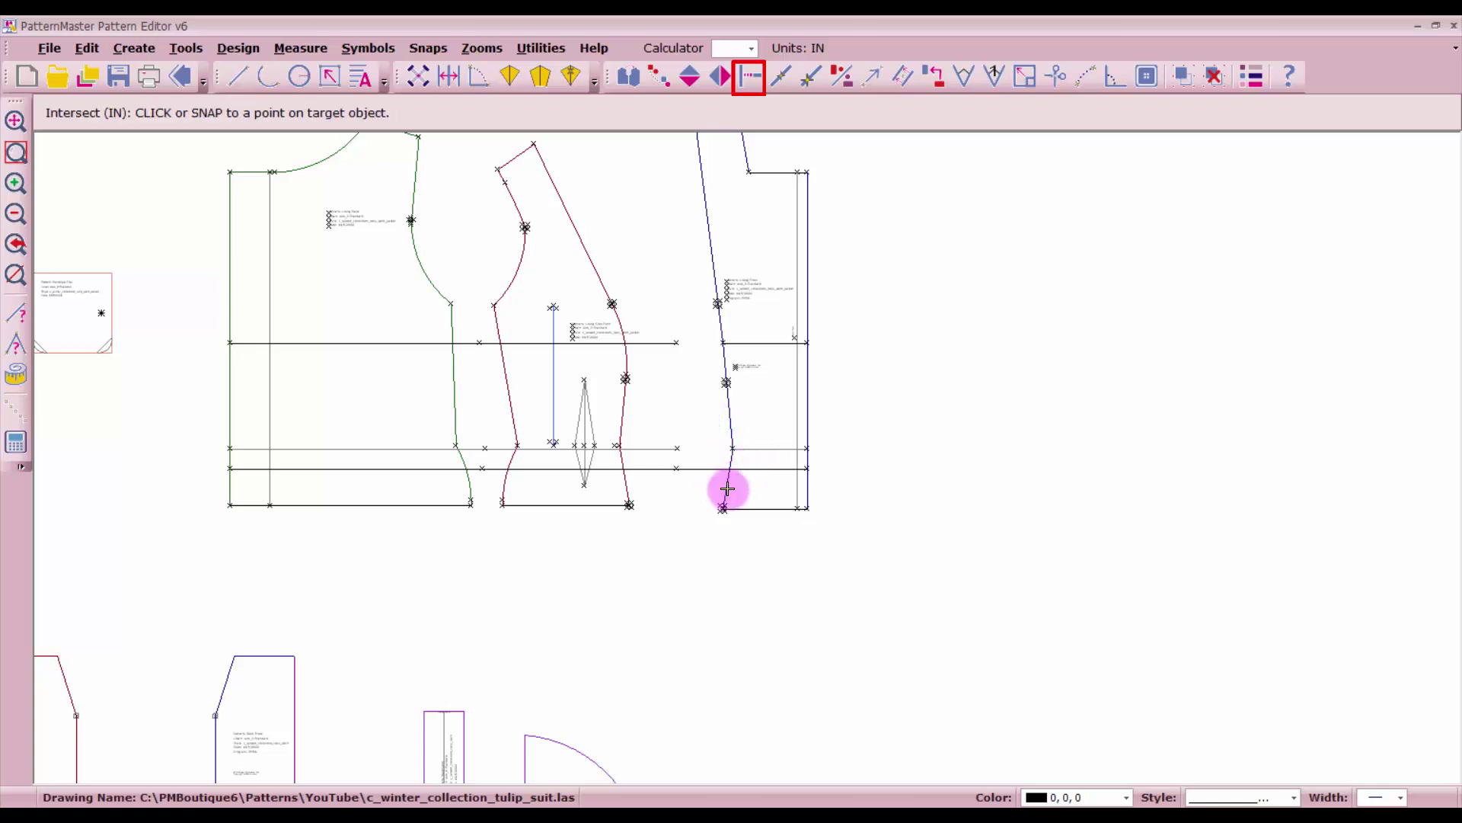
{"action": "left_click", "coordinate": [728, 488]}
- Trim the two lower balance lines on the lining piece with the dart to both of its side seams
{"action": "left_click", "coordinate": [540, 451]}
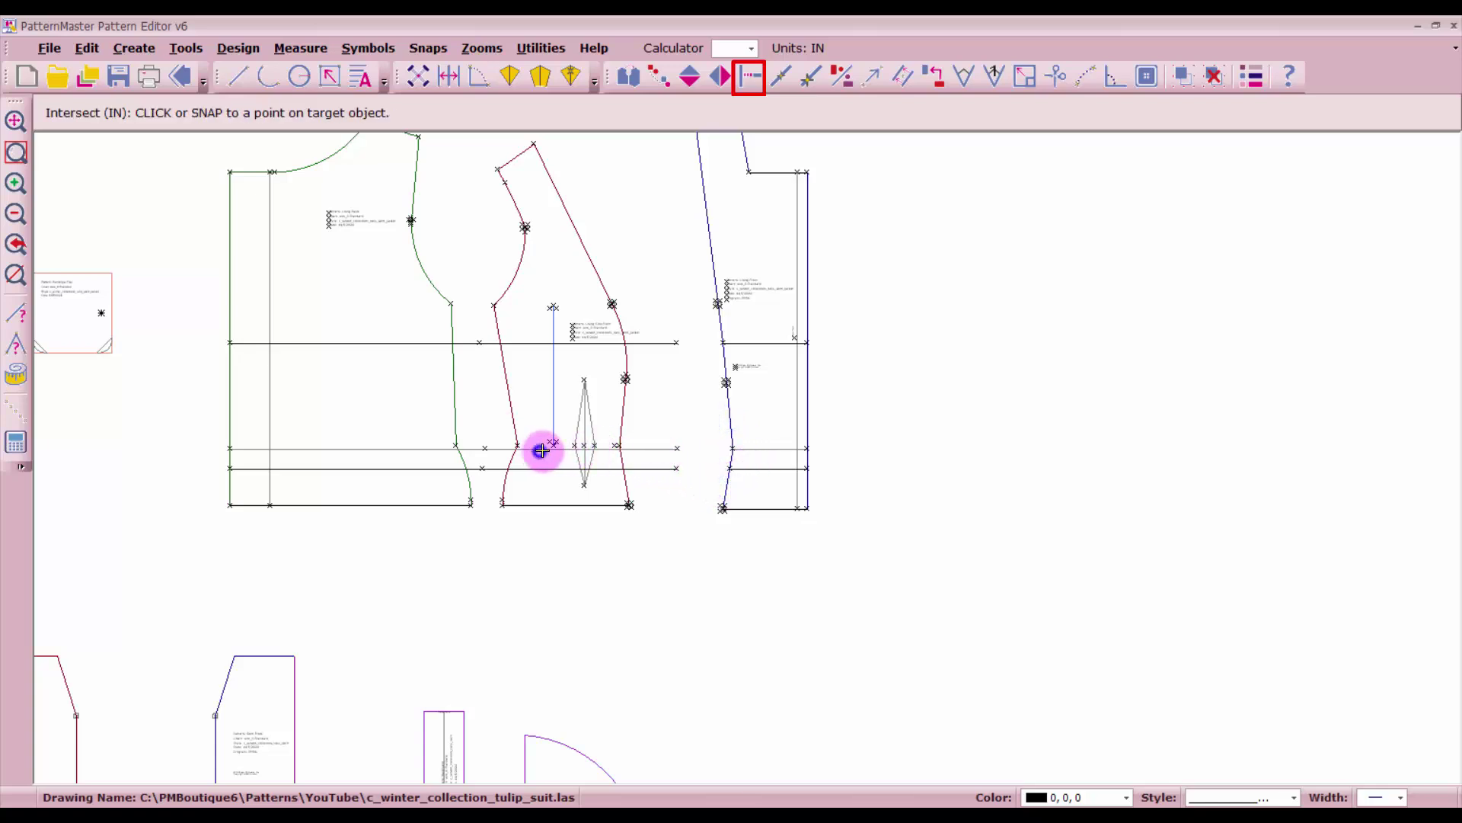
{"action": "left_click", "coordinate": [626, 421]}
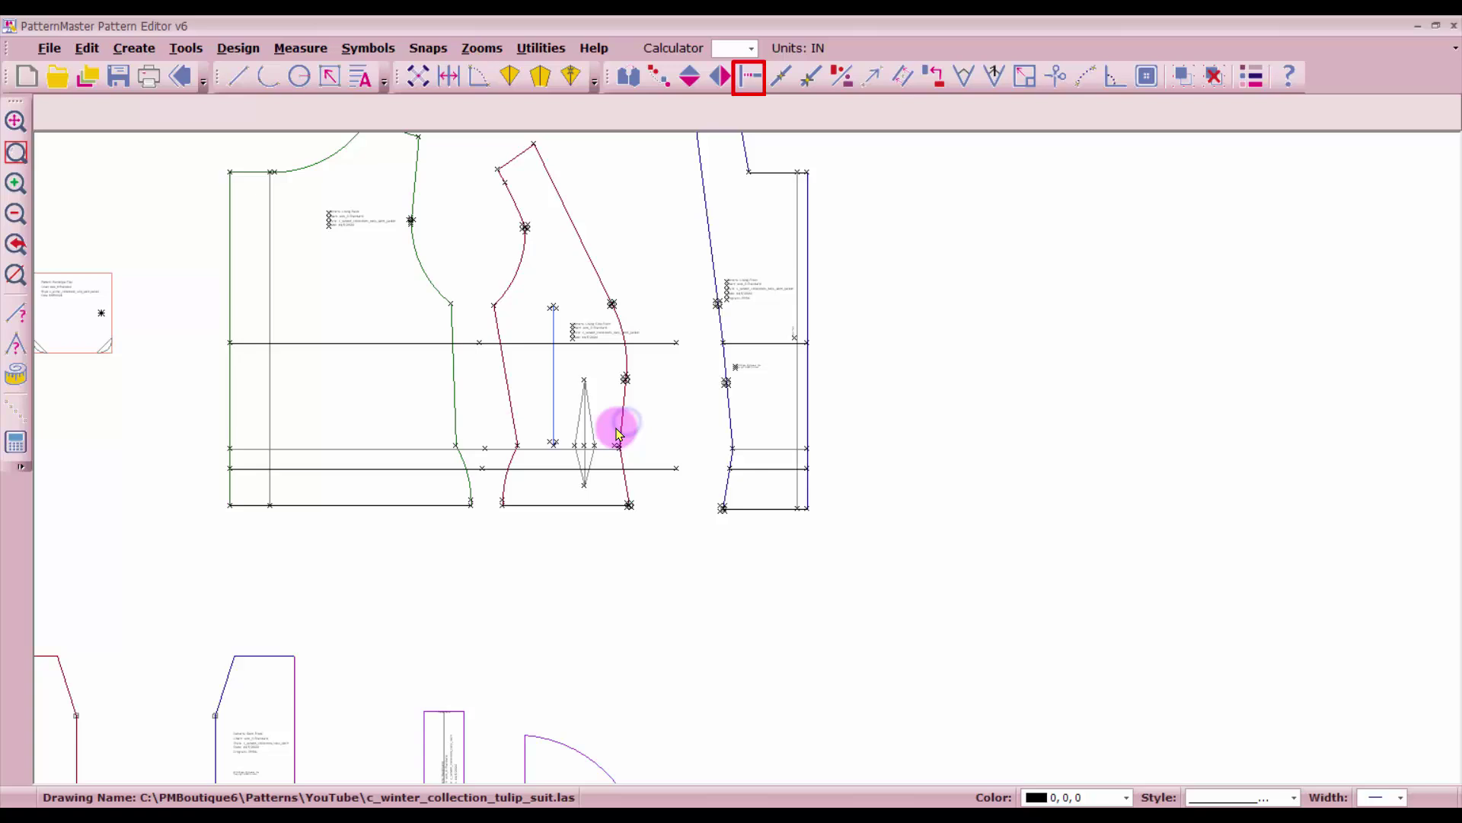
{"action": "left_click", "coordinate": [602, 468]}
{"action": "left_click", "coordinate": [623, 477]}
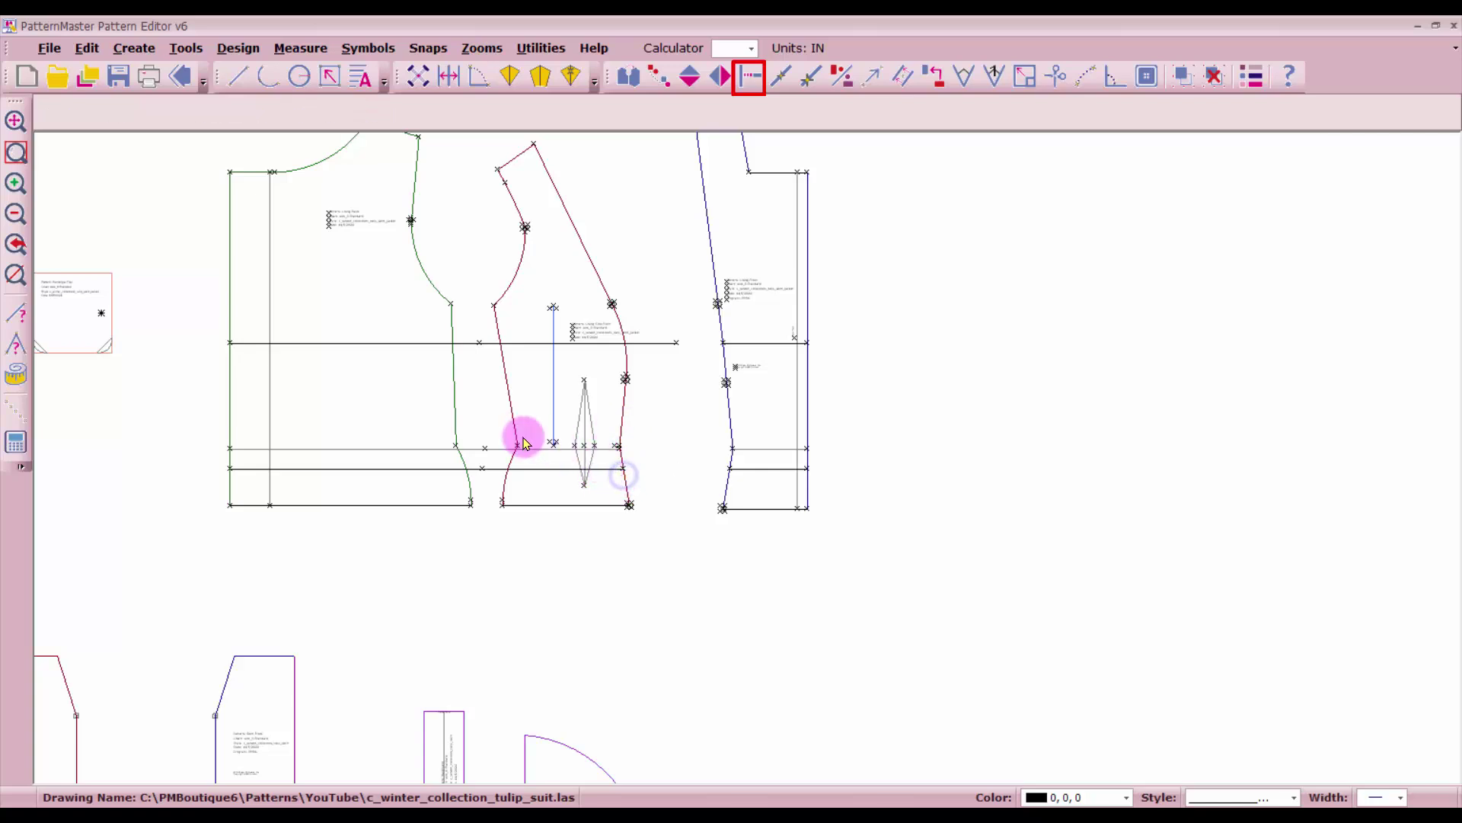
{"action": "left_click", "coordinate": [533, 447]}
{"action": "left_click", "coordinate": [516, 419]}
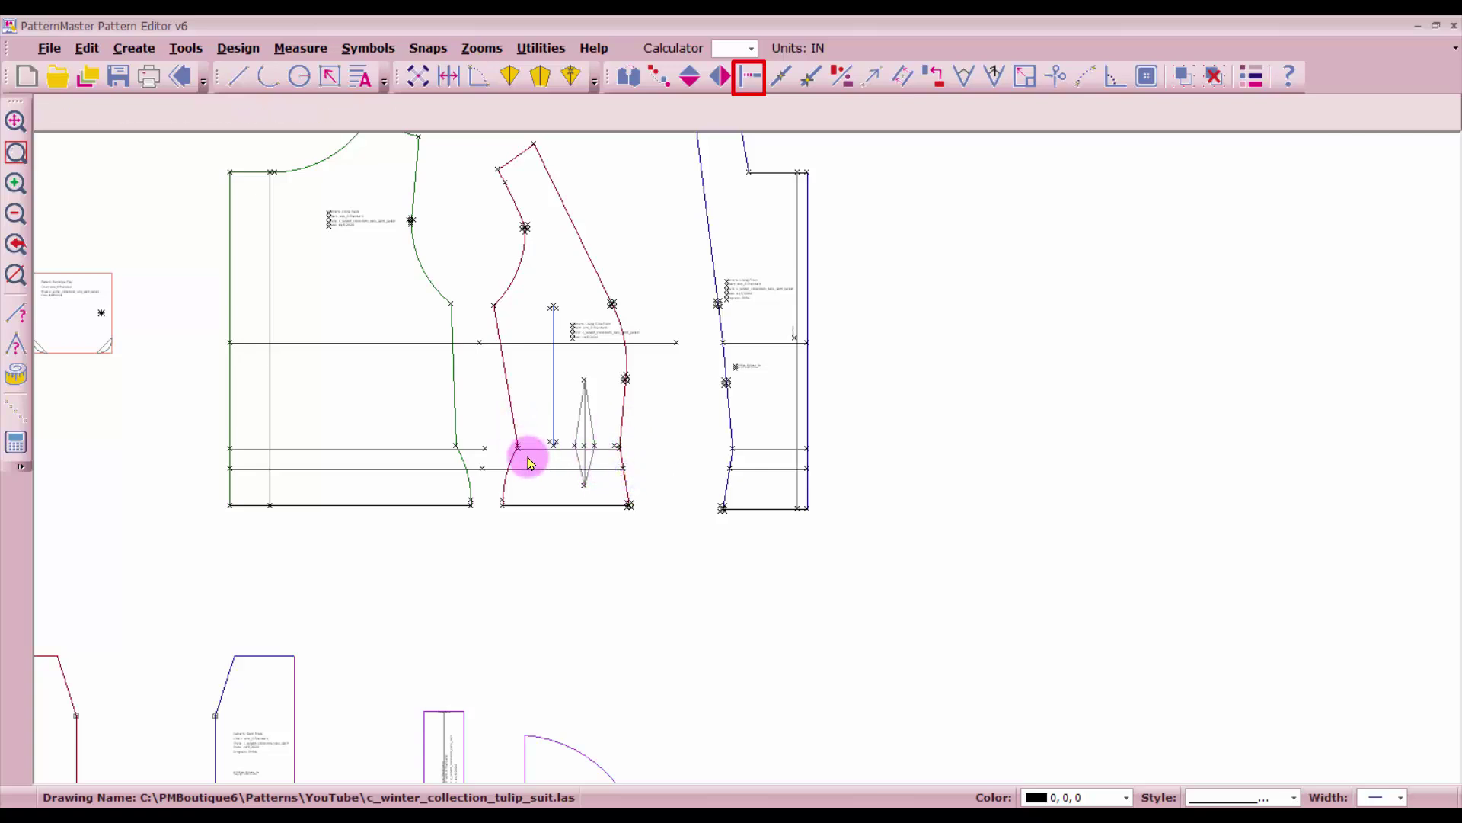
{"action": "left_click", "coordinate": [532, 467]}
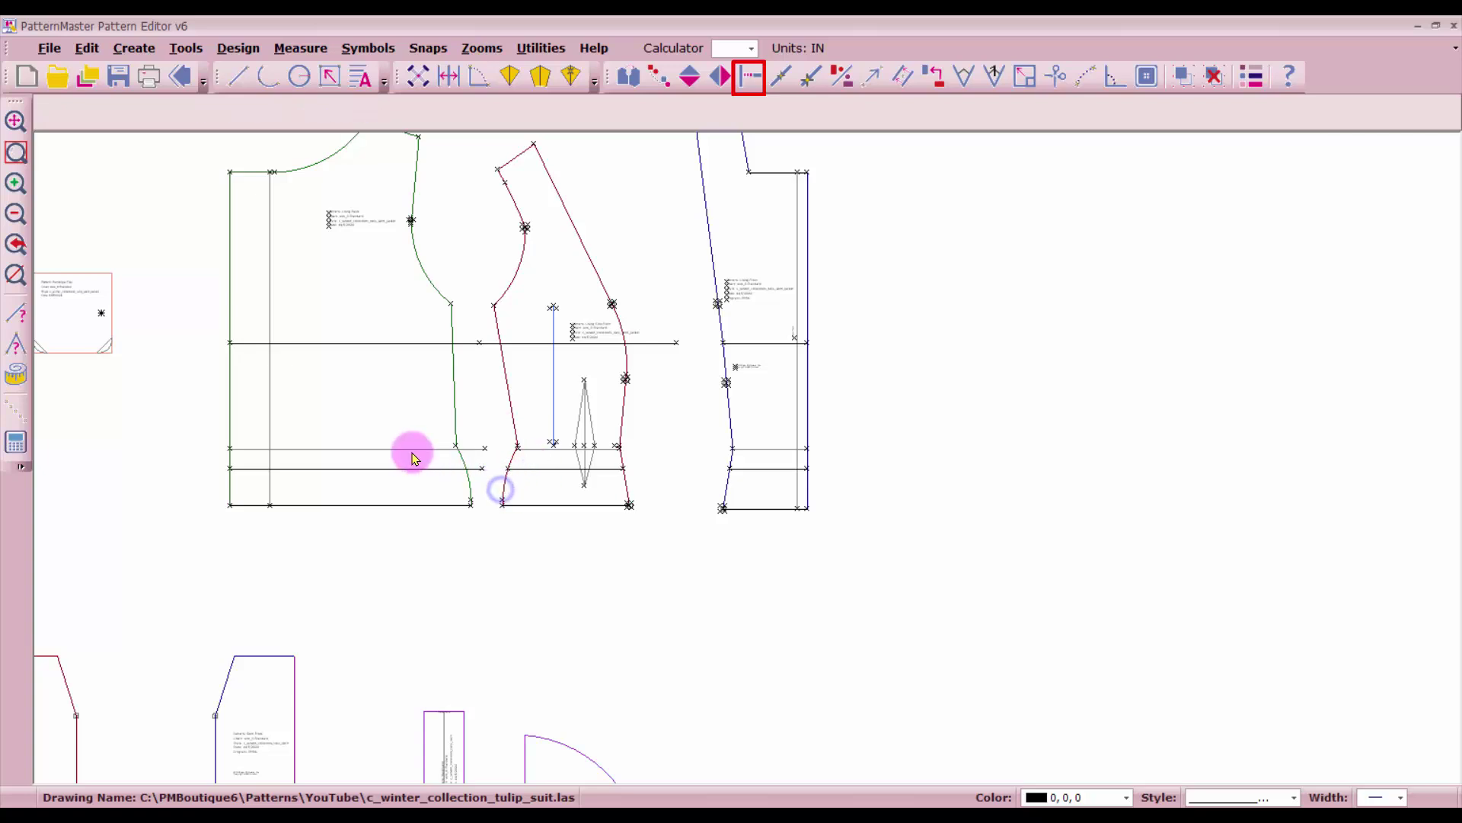
- Use Intersect to trim the two lower balance lines on the lining front where they overrun its side seam
{"action": "left_click", "coordinate": [439, 454]}
{"action": "left_click", "coordinate": [435, 446]}
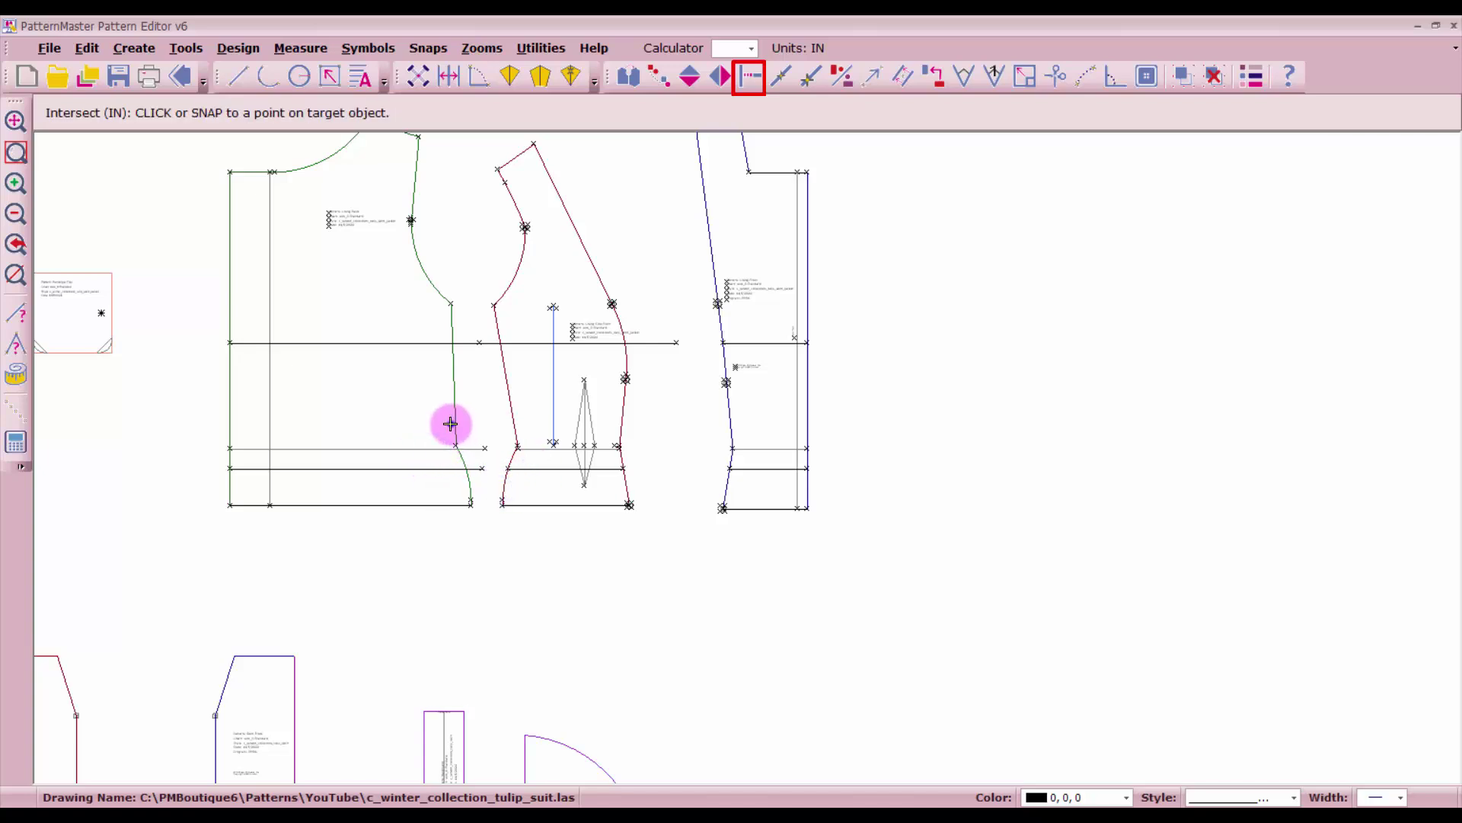
{"action": "left_click", "coordinate": [450, 424]}
{"action": "left_click", "coordinate": [439, 468]}
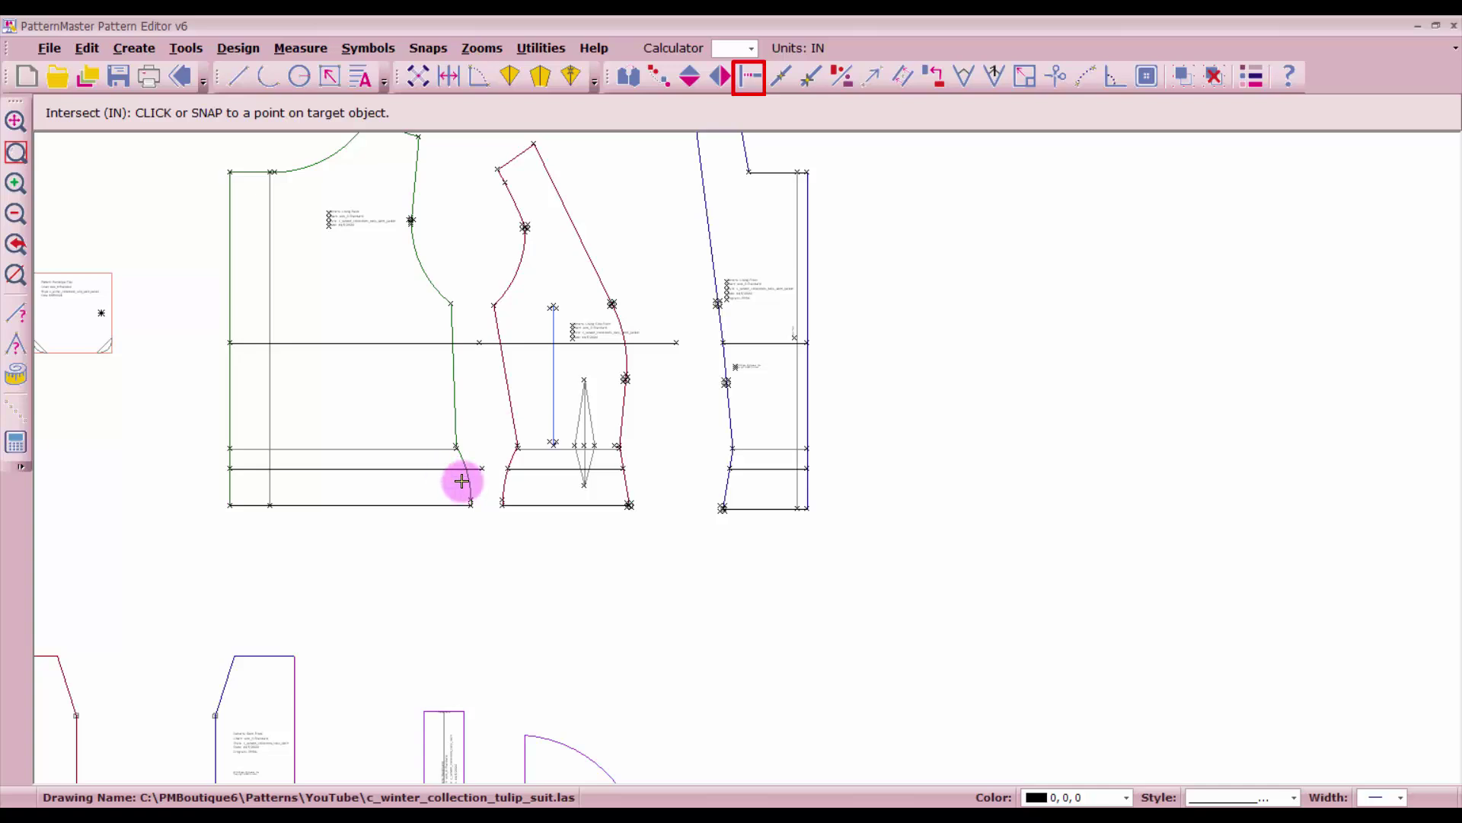
{"action": "left_click", "coordinate": [467, 484]}
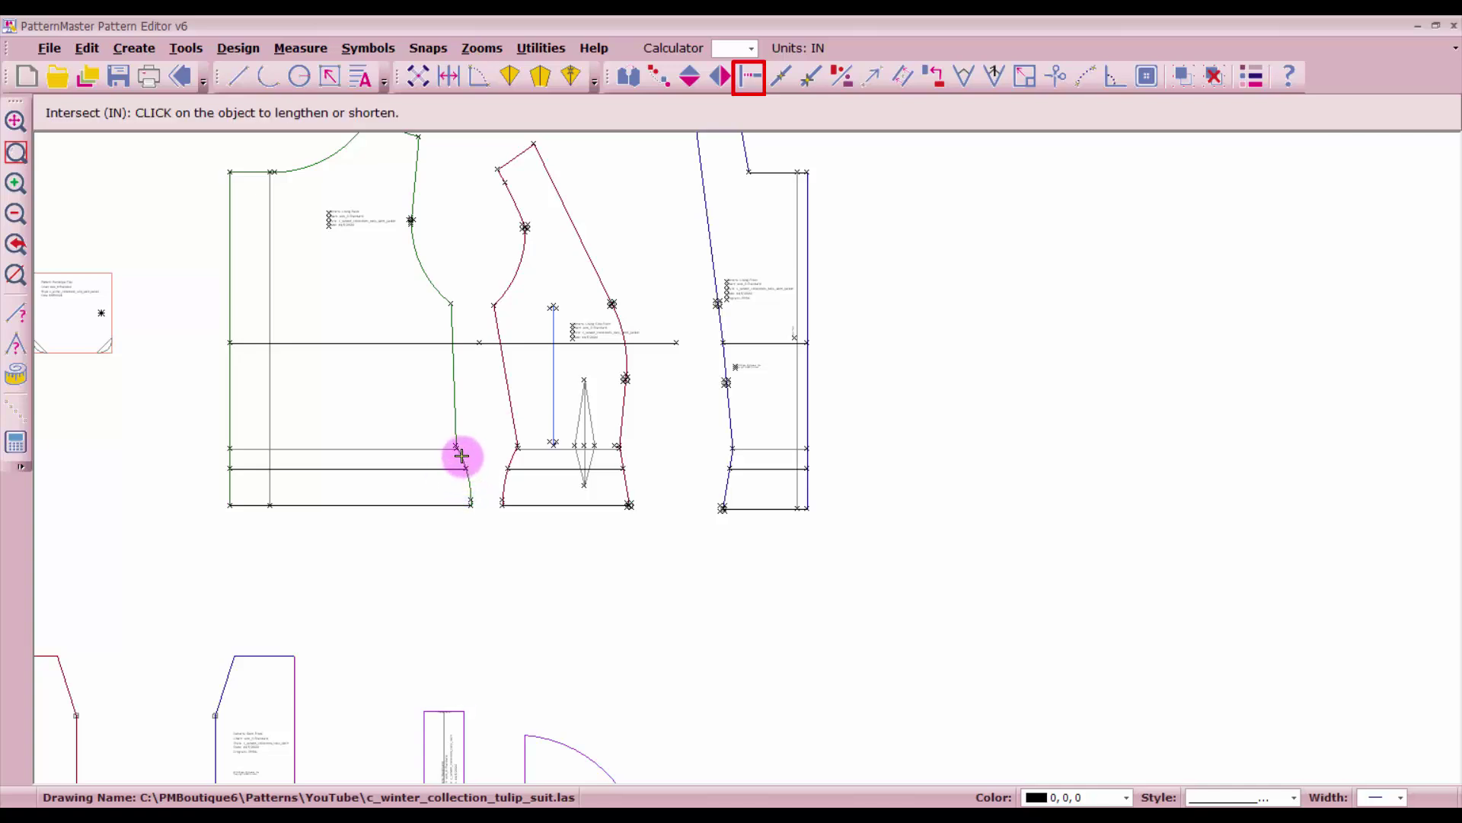
- Shorten the lining front's side seam, inner vertical line and centre front edge to its lowest balance line with Intersect
{"action": "left_click", "coordinate": [457, 457]}
{"action": "left_click", "coordinate": [445, 469]}
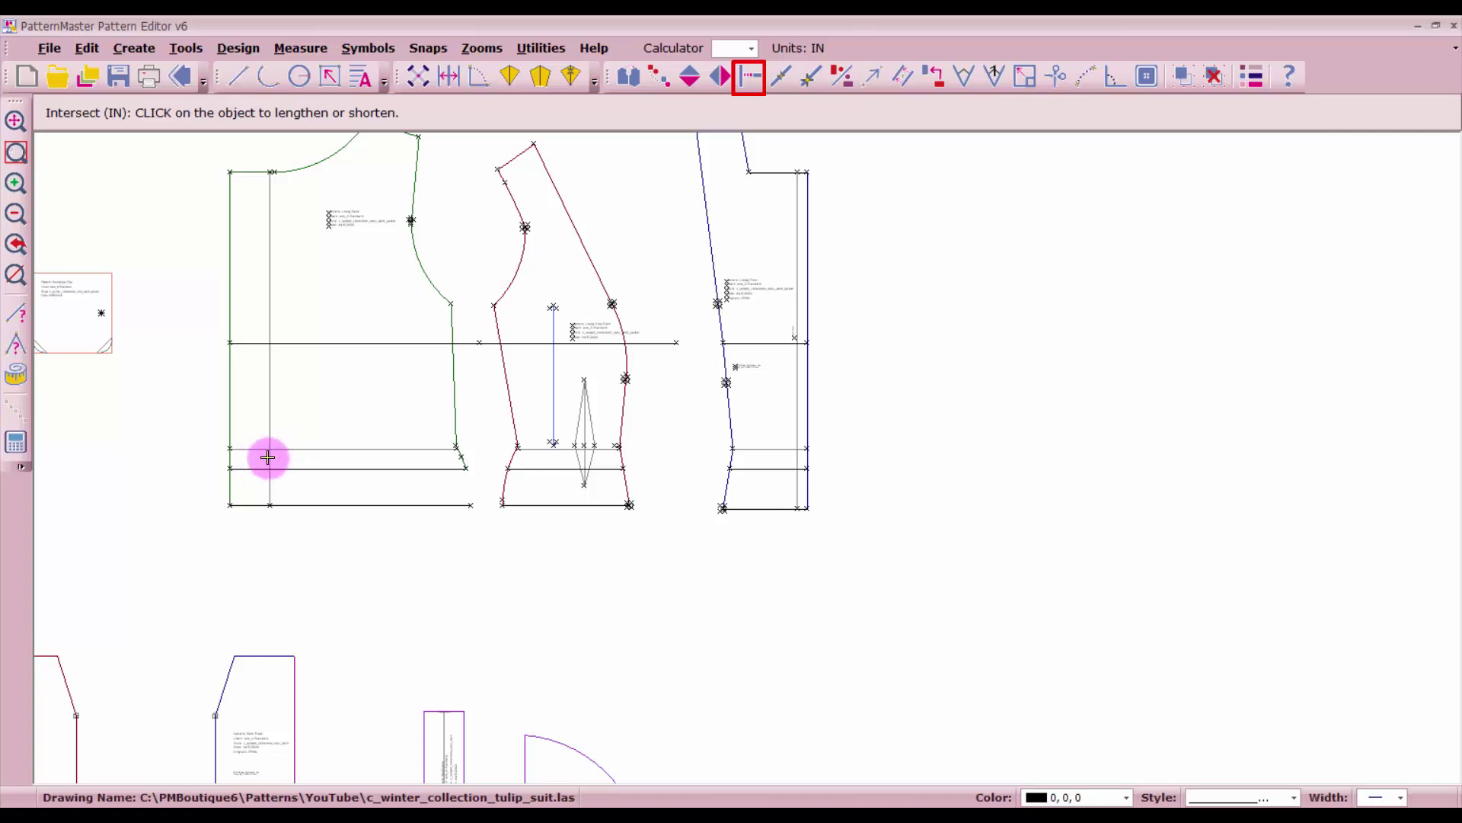
{"action": "left_click", "coordinate": [268, 457]}
{"action": "left_click", "coordinate": [289, 470]}
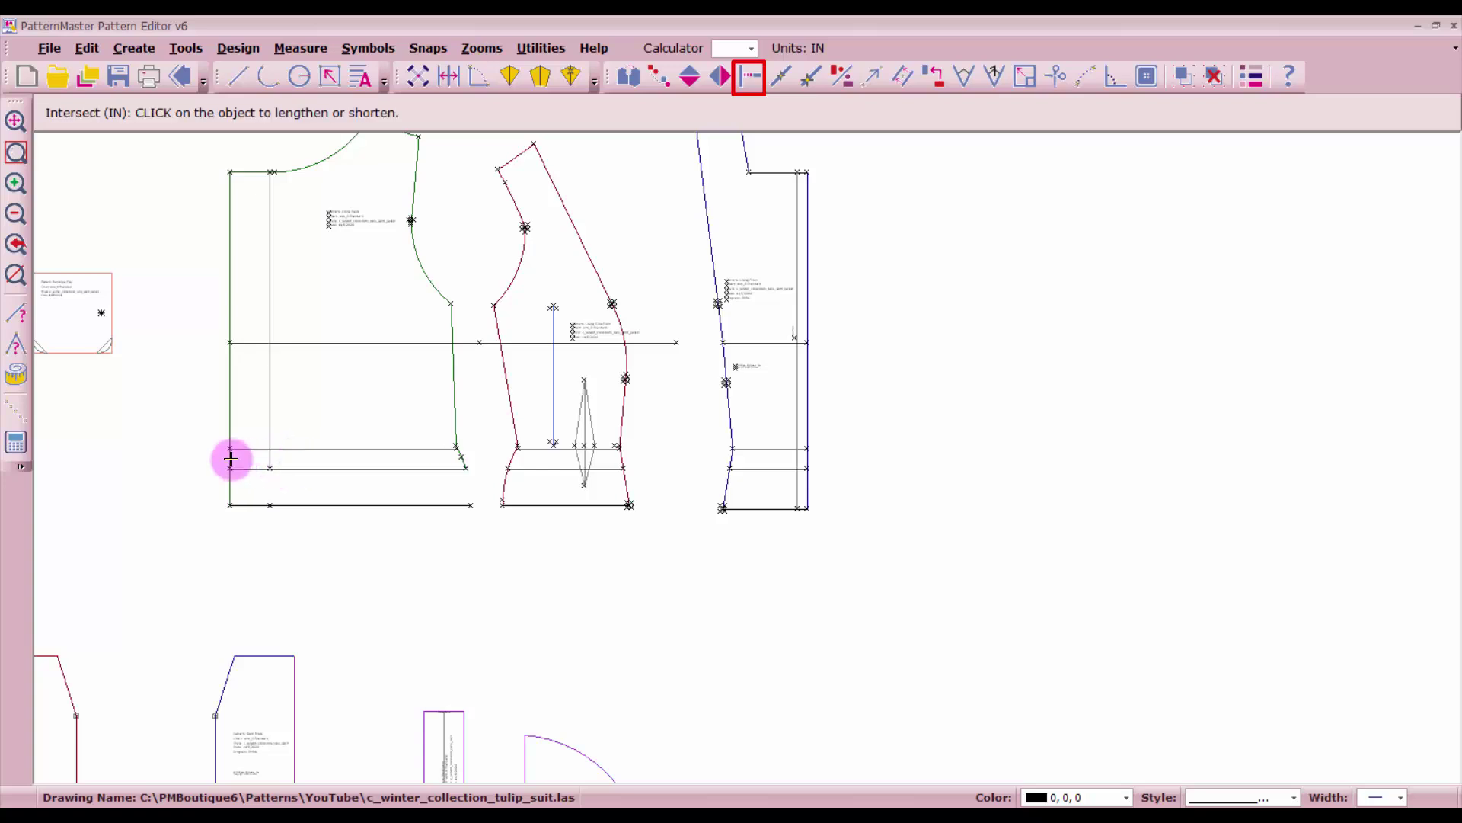
{"action": "left_click", "coordinate": [231, 458]}
{"action": "left_click", "coordinate": [246, 468]}
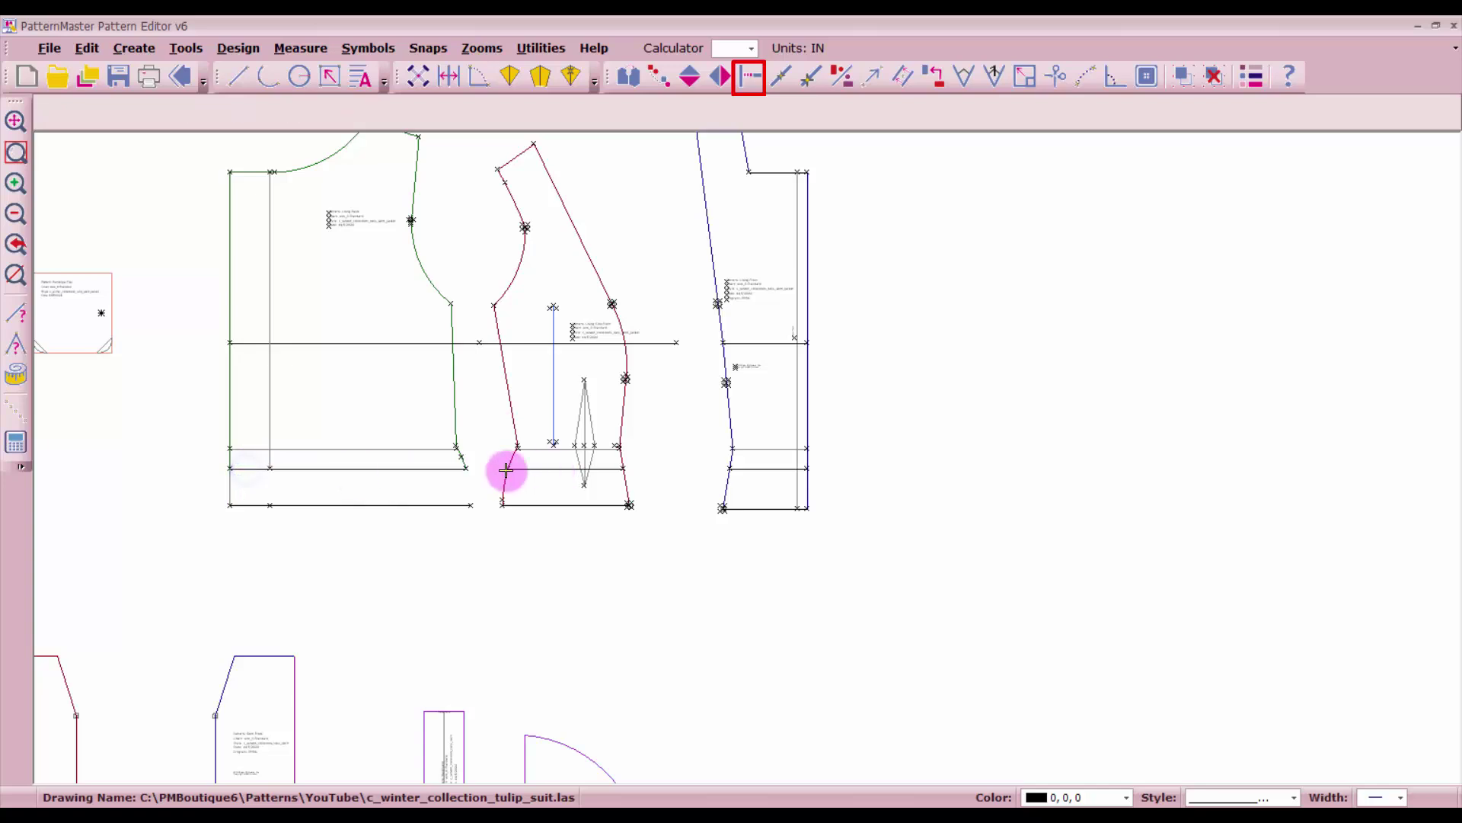
- Shorten both side seams of the lining piece with the dart to its lowest balance line
{"action": "left_click", "coordinate": [510, 456]}
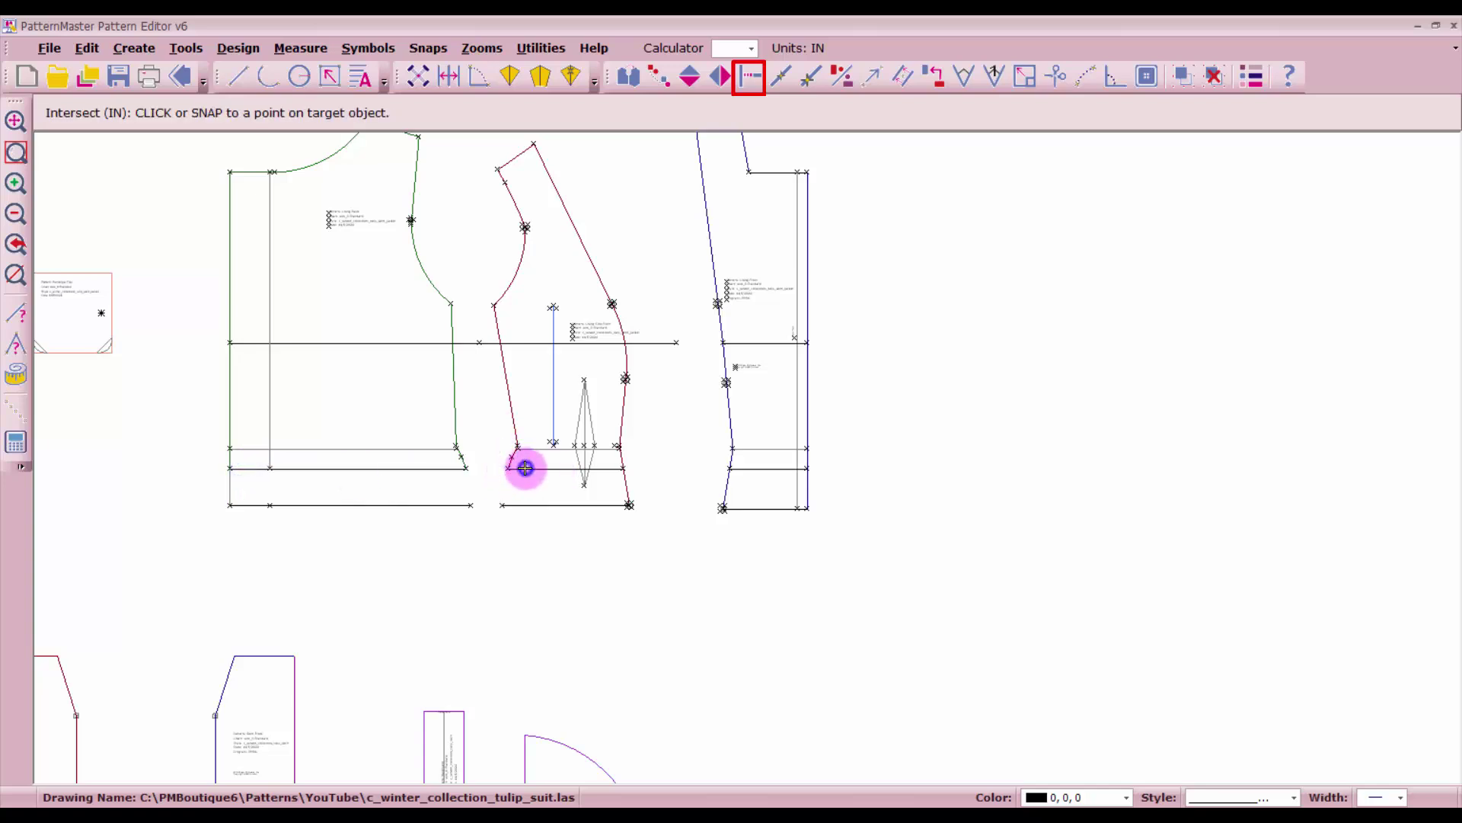
{"action": "left_click", "coordinate": [526, 467]}
{"action": "left_click", "coordinate": [622, 456]}
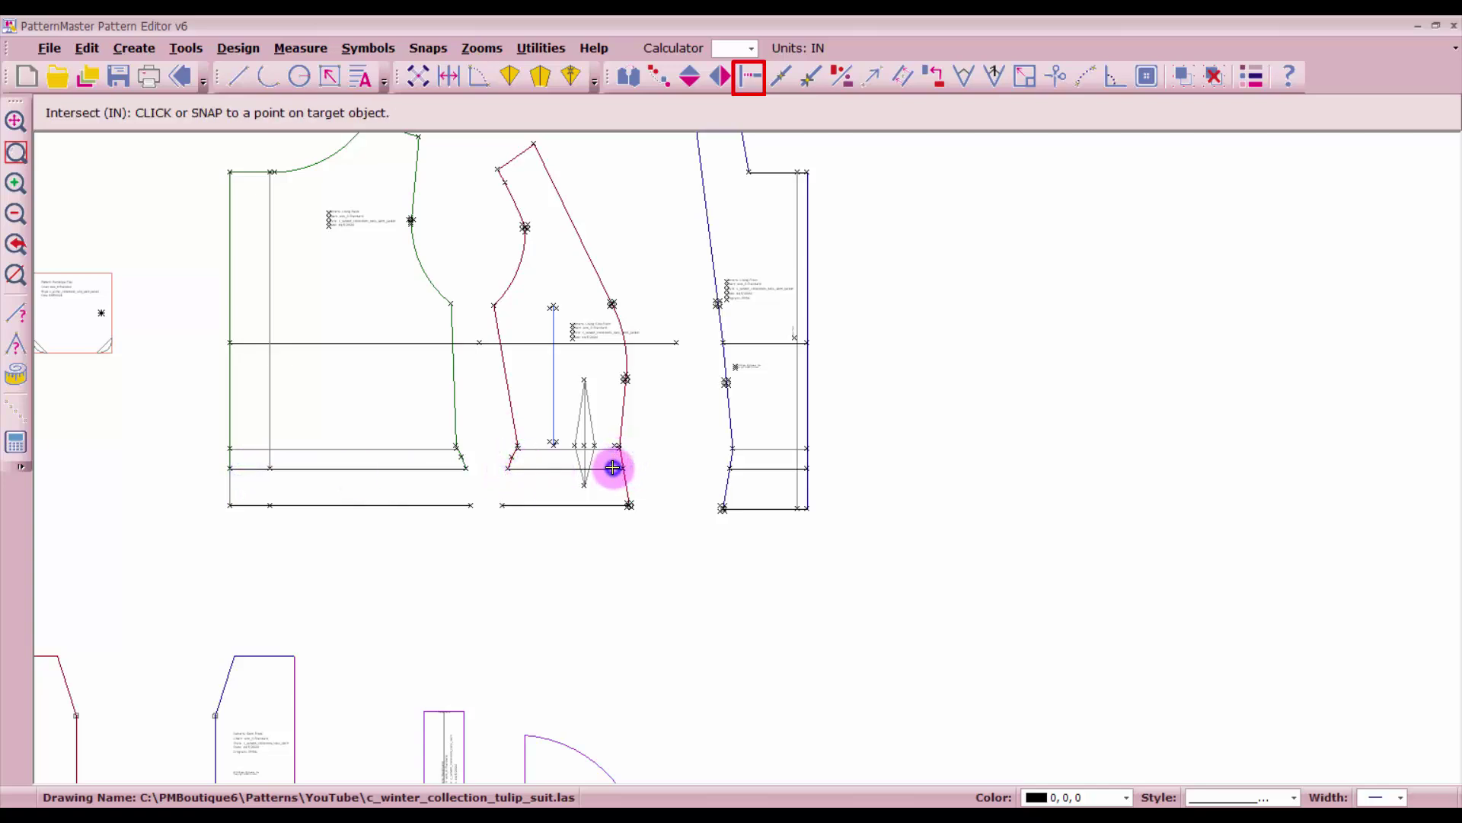
{"action": "left_click", "coordinate": [613, 468]}
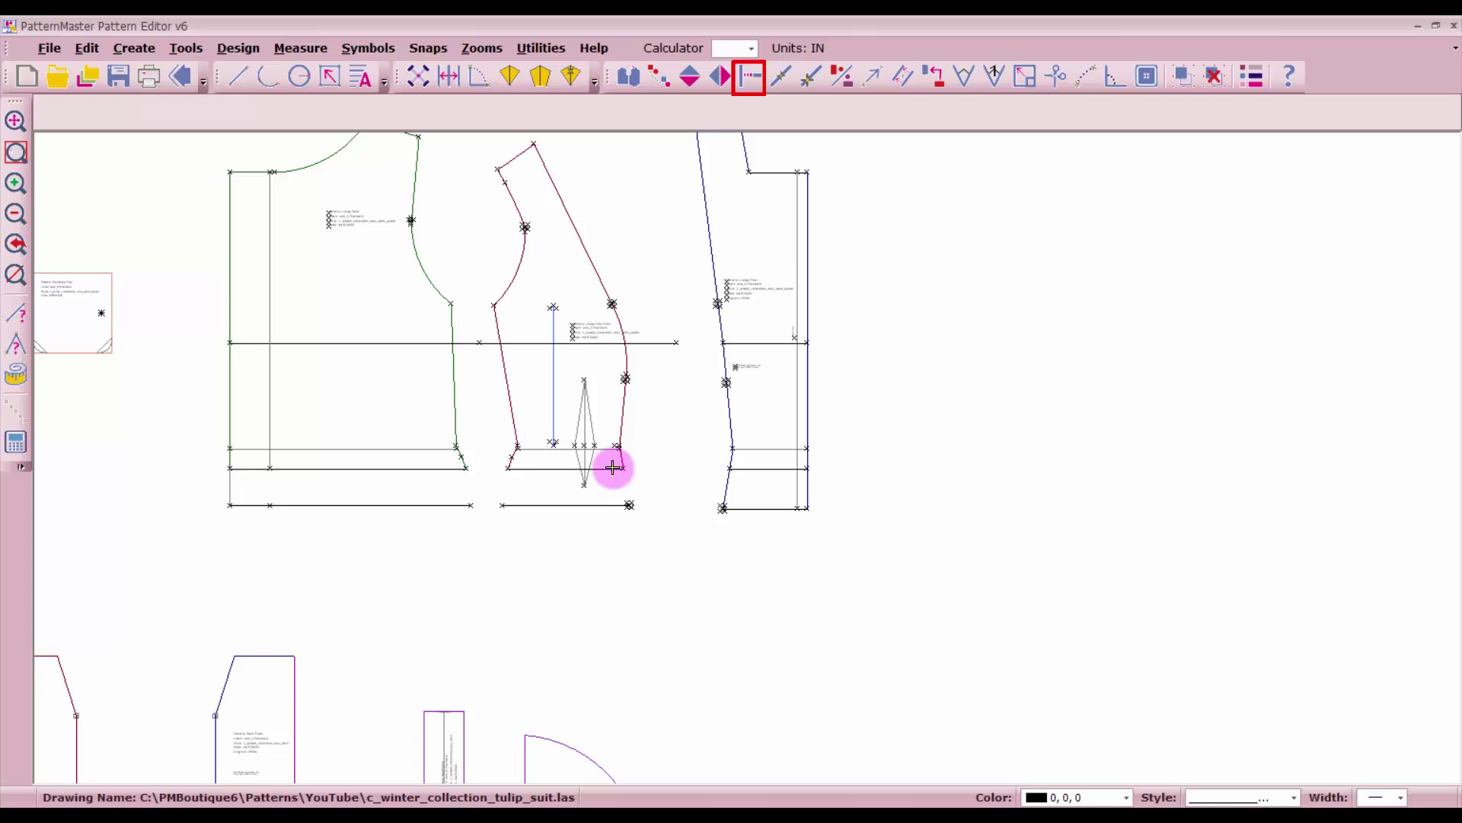
- Shorten the lining back's side seam, centre back edge and inner vertical line to its lowest balance line
{"action": "left_click", "coordinate": [729, 457]}
{"action": "left_click", "coordinate": [741, 470]}
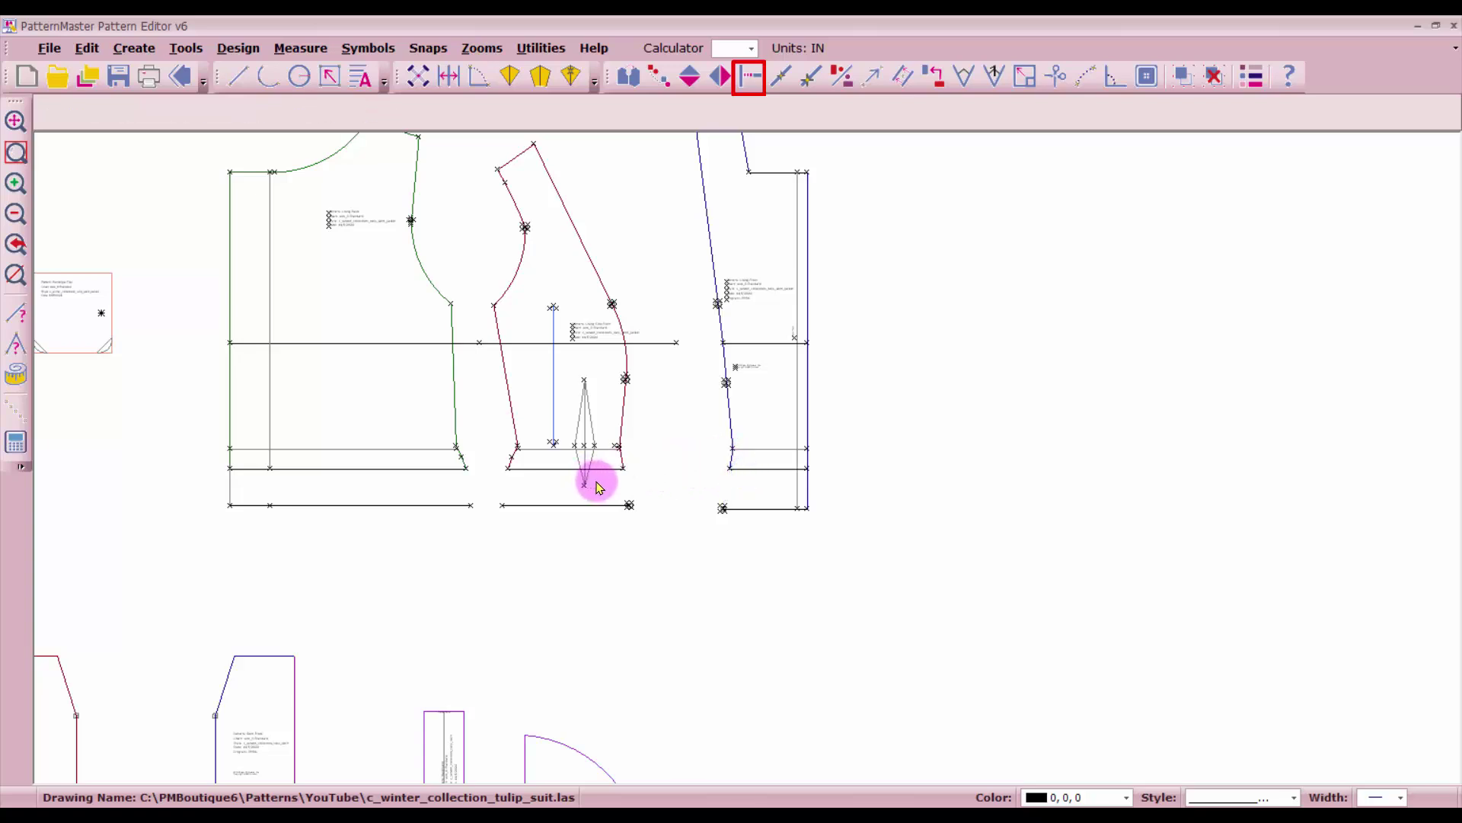
{"action": "left_click", "coordinate": [806, 460]}
{"action": "left_click", "coordinate": [794, 460]}
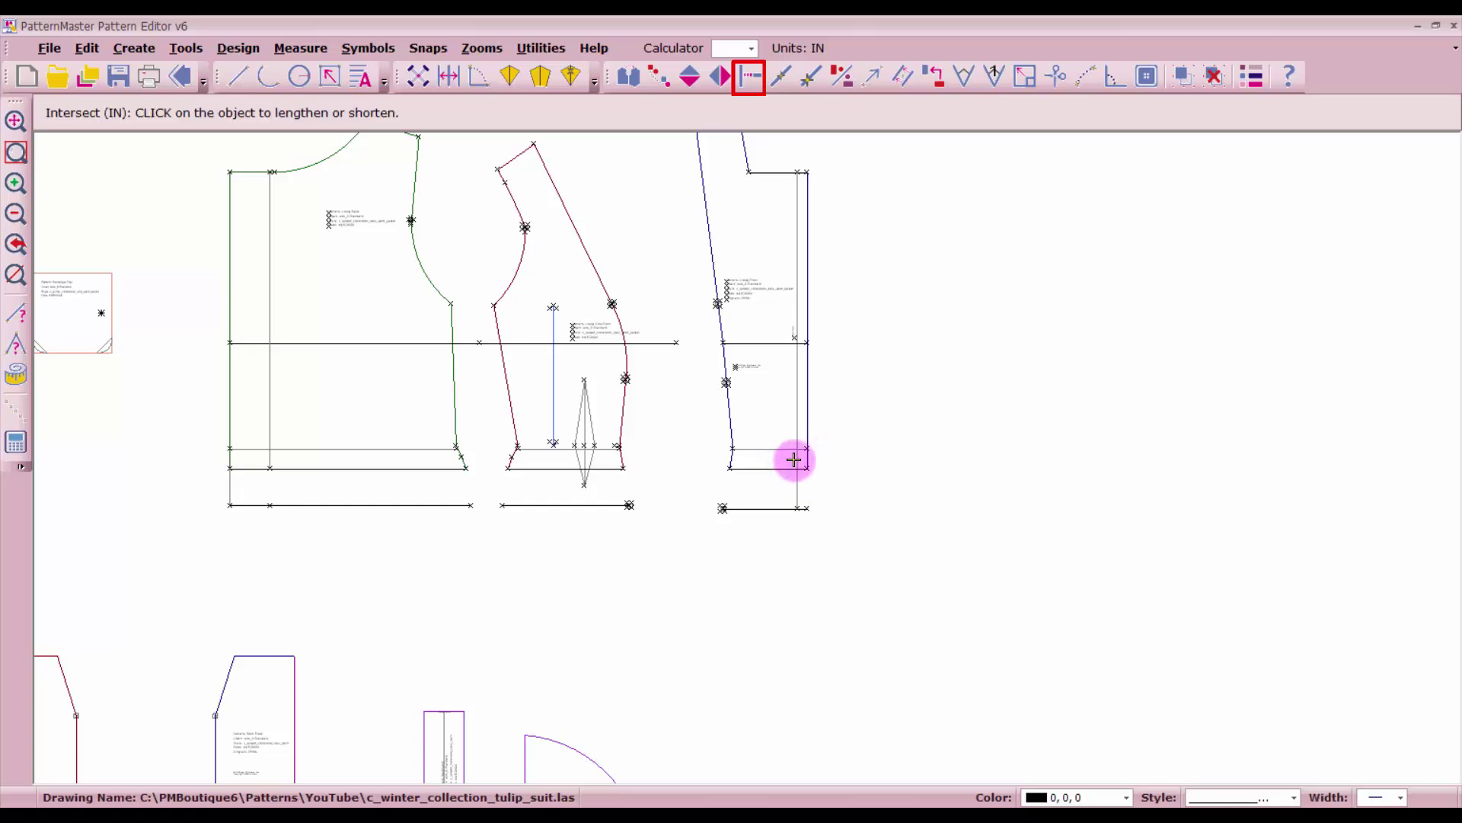
{"action": "left_click", "coordinate": [794, 452]}
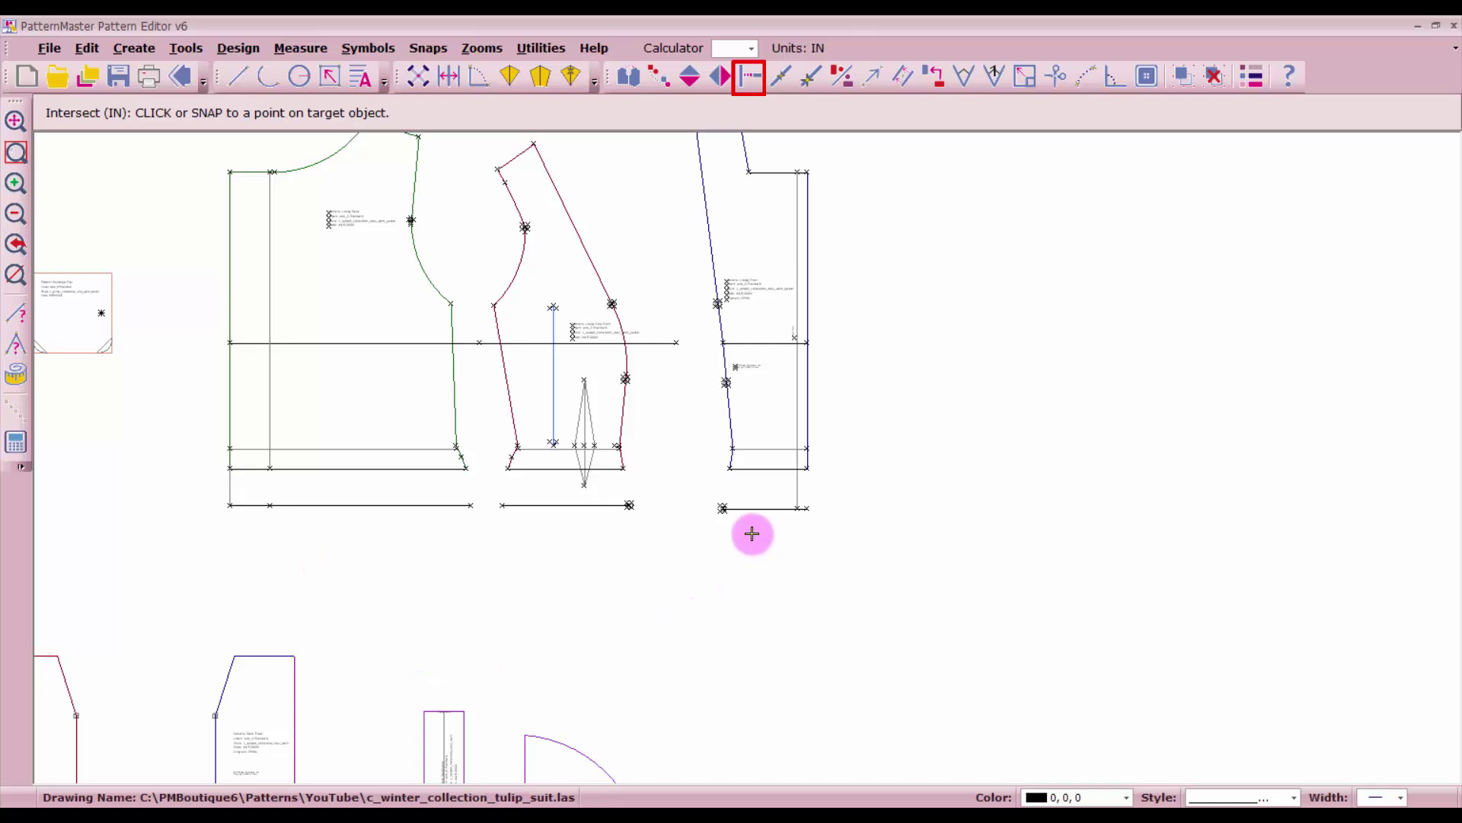
{"action": "left_click", "coordinate": [776, 467]}
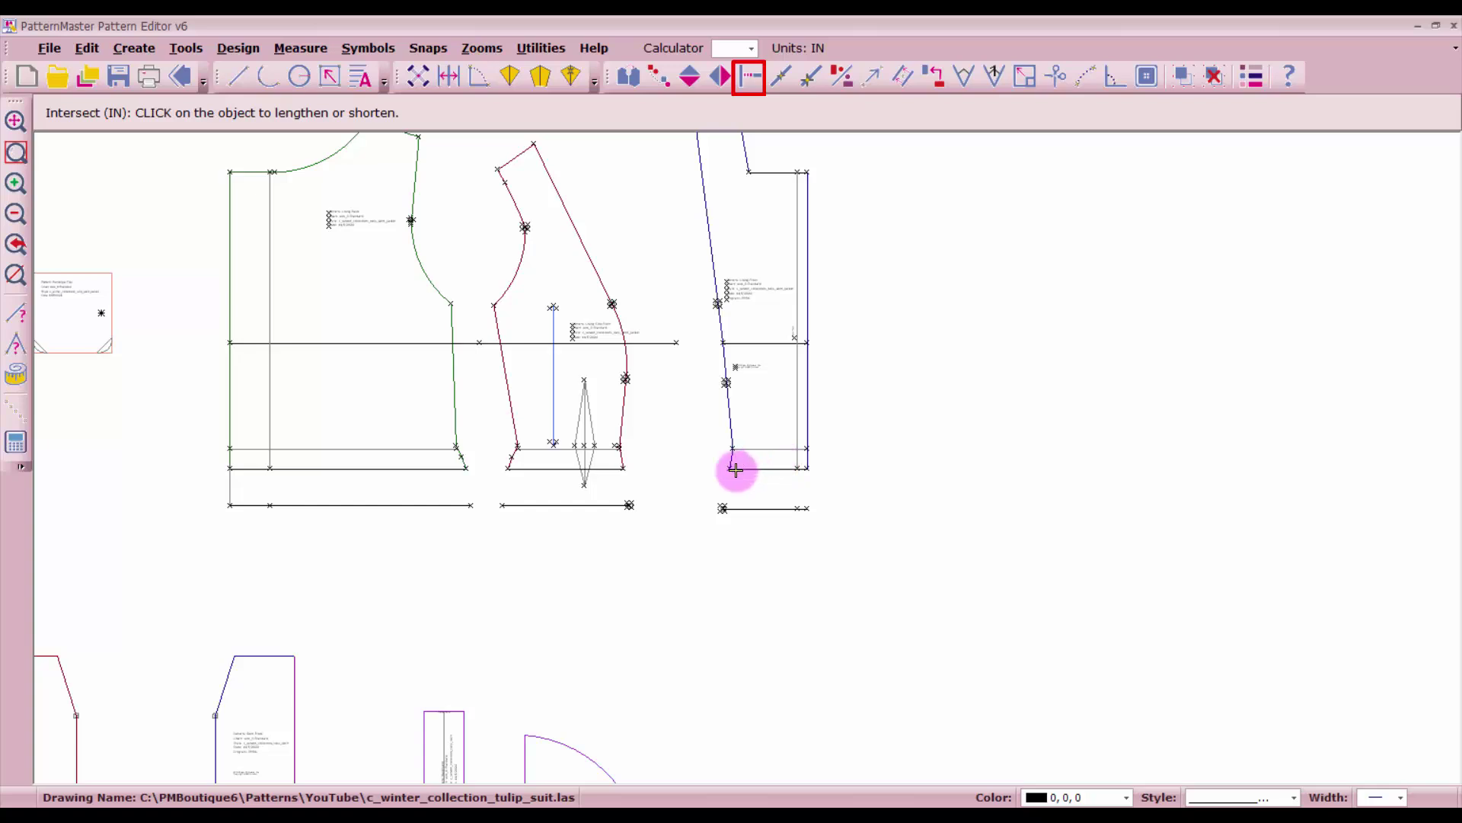
- Shorten the remaining centre front line to the lowest balance line and delete the old hem lines below all three pieces
{"action": "left_click", "coordinate": [233, 468]}
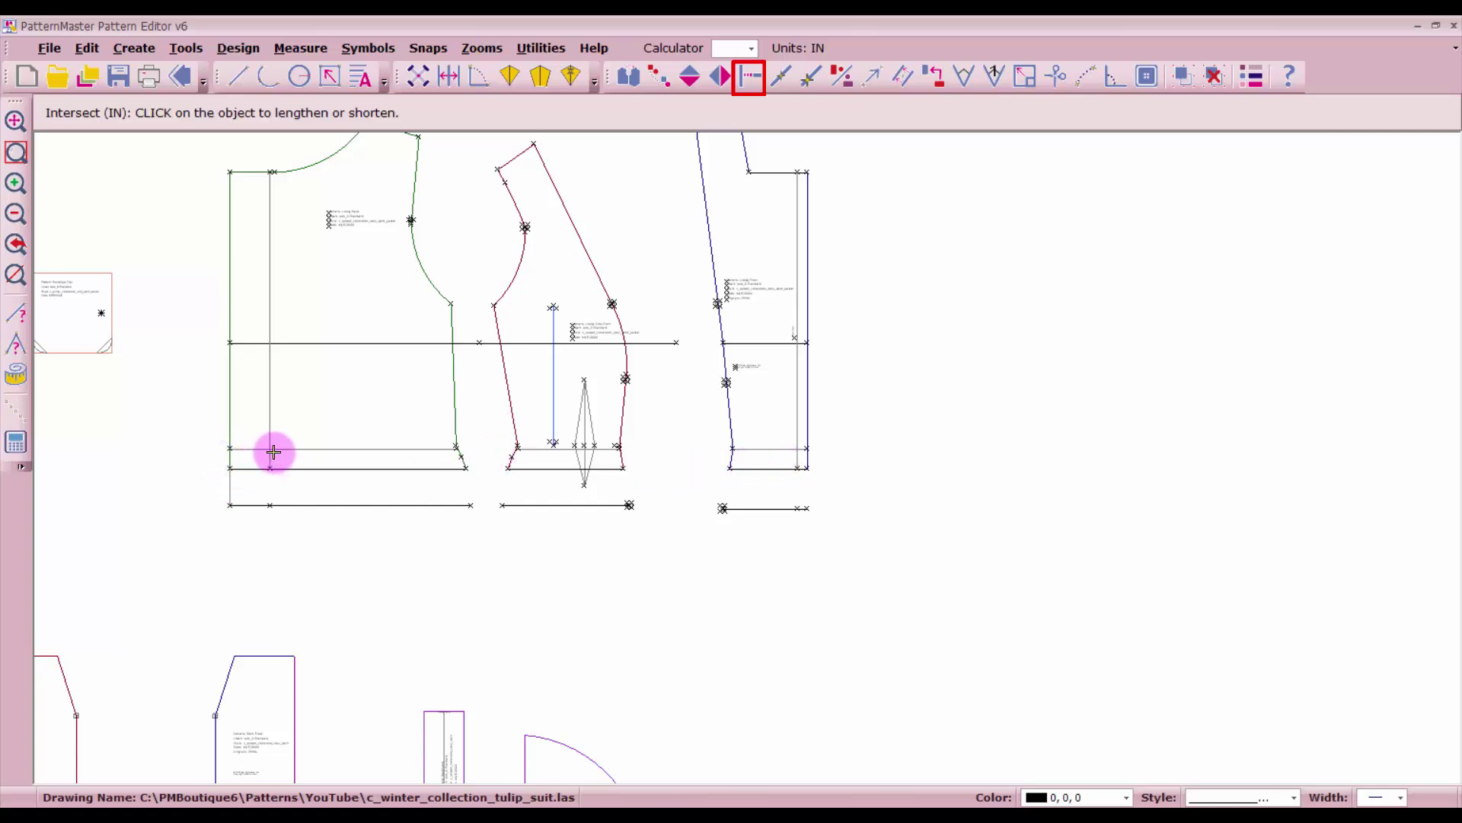
{"action": "left_click", "coordinate": [232, 461]}
{"action": "left_click", "coordinate": [237, 468]}
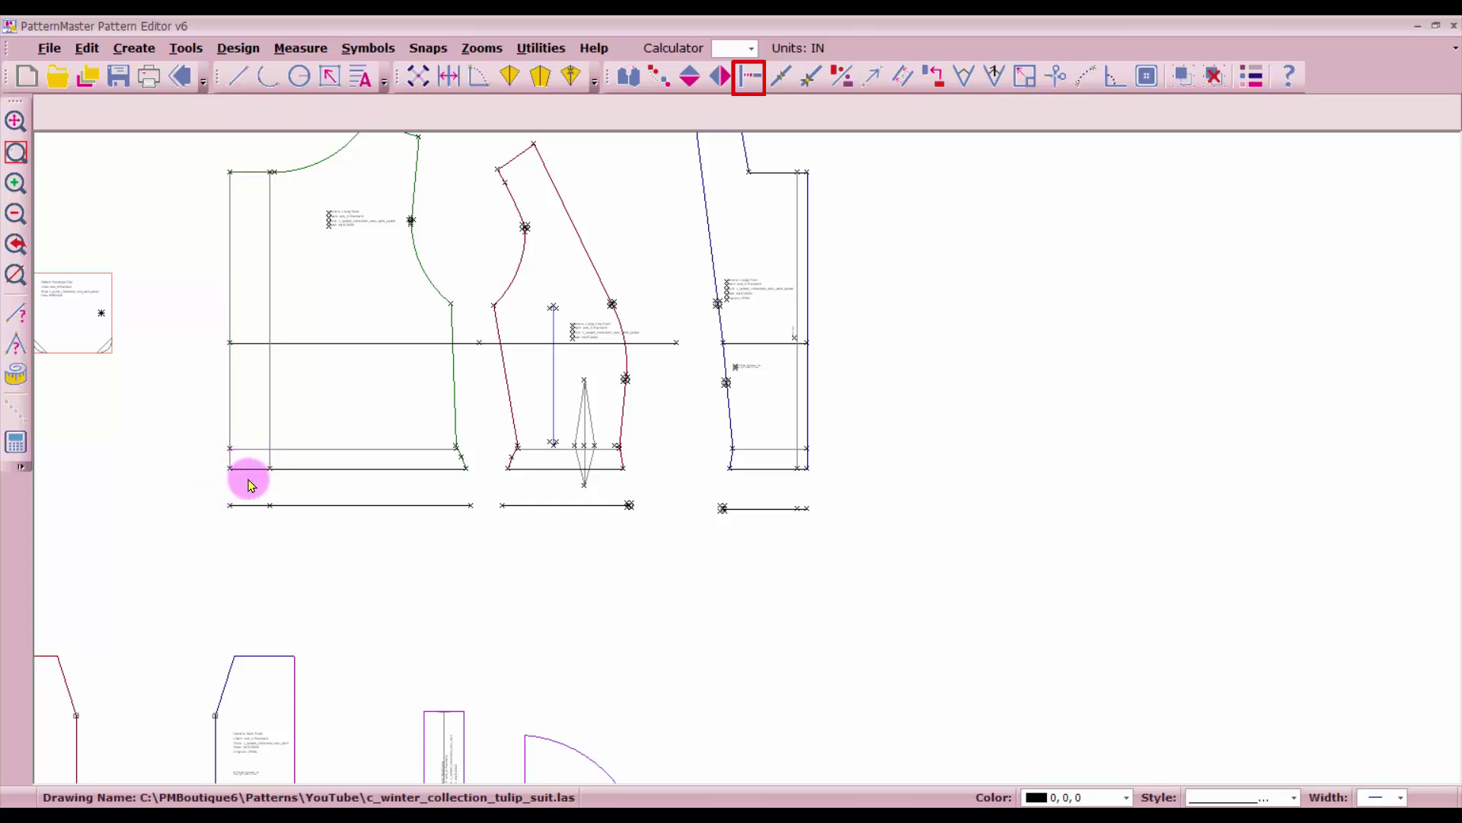
{"action": "left_click_drag", "start_coordinate": [187, 483], "coordinate": [869, 567]}
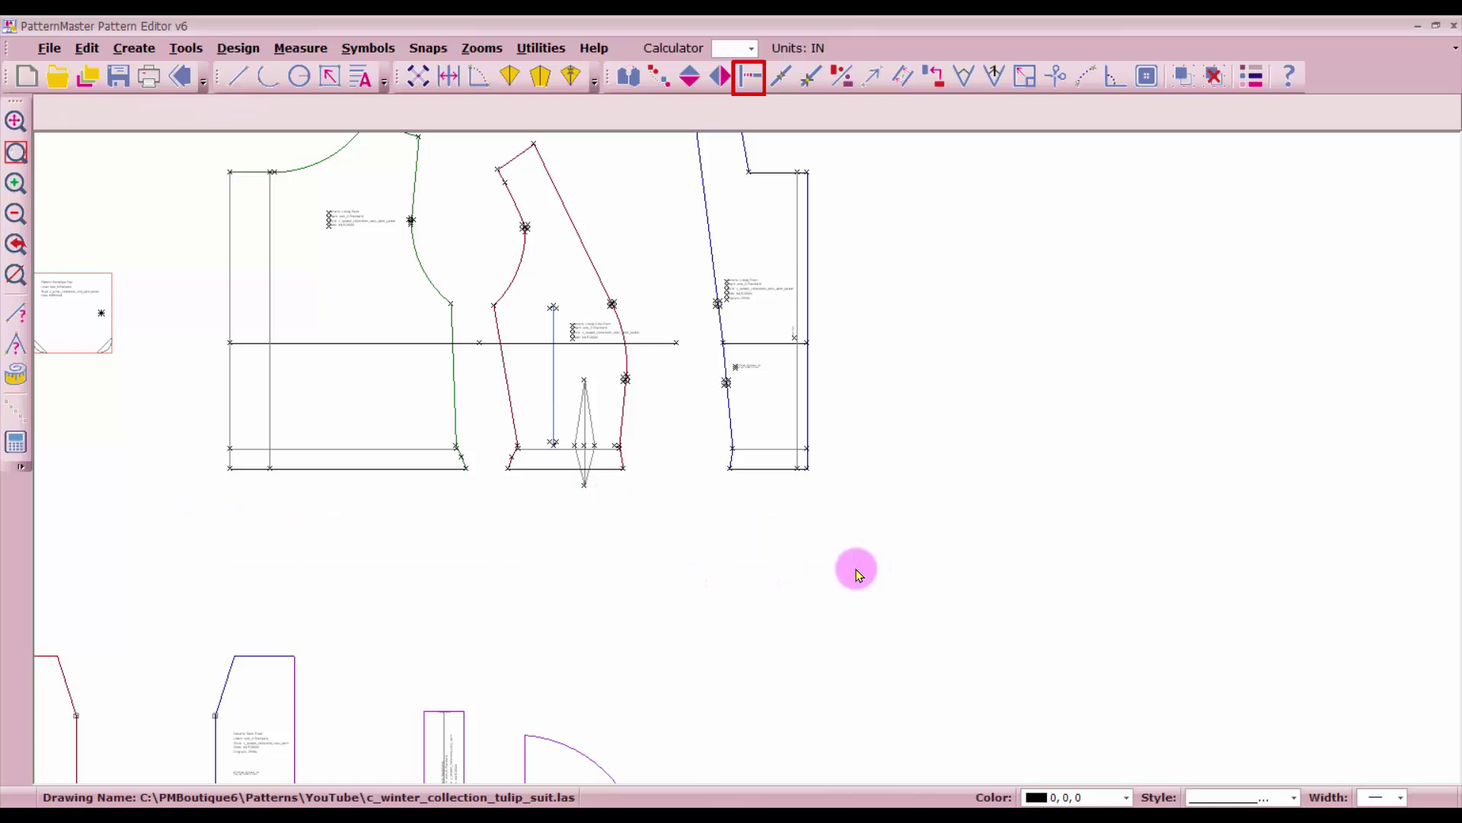
- Try to trim the lower dart legs to the new hem line with Intersect
{"action": "scroll", "coordinate": [561, 457], "scroll_direction": "up", "scroll_amount": 2}
{"action": "scroll", "coordinate": [750, 464], "scroll_direction": "up", "scroll_amount": 1}
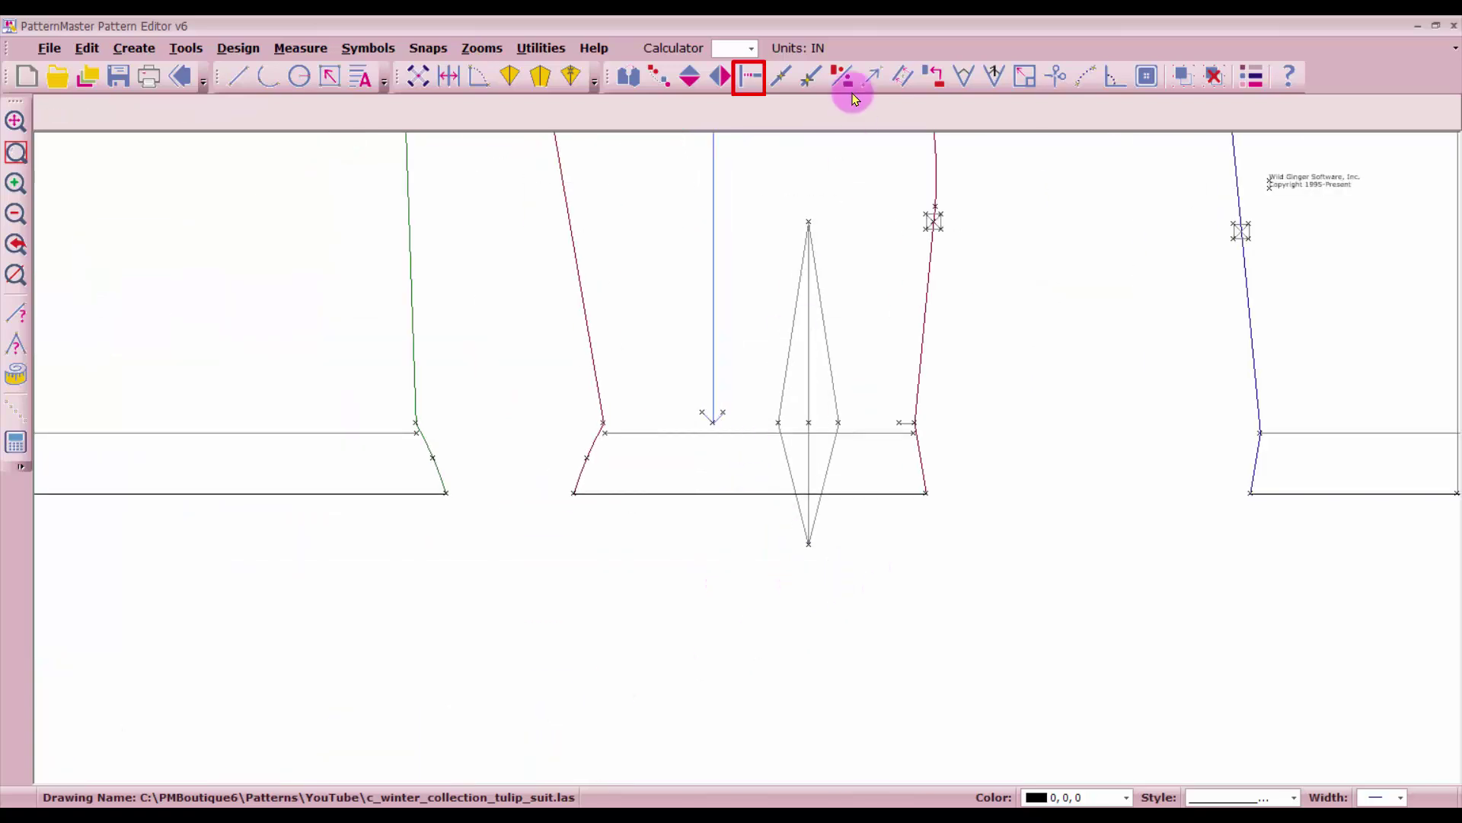
{"action": "left_click", "coordinate": [748, 75]}
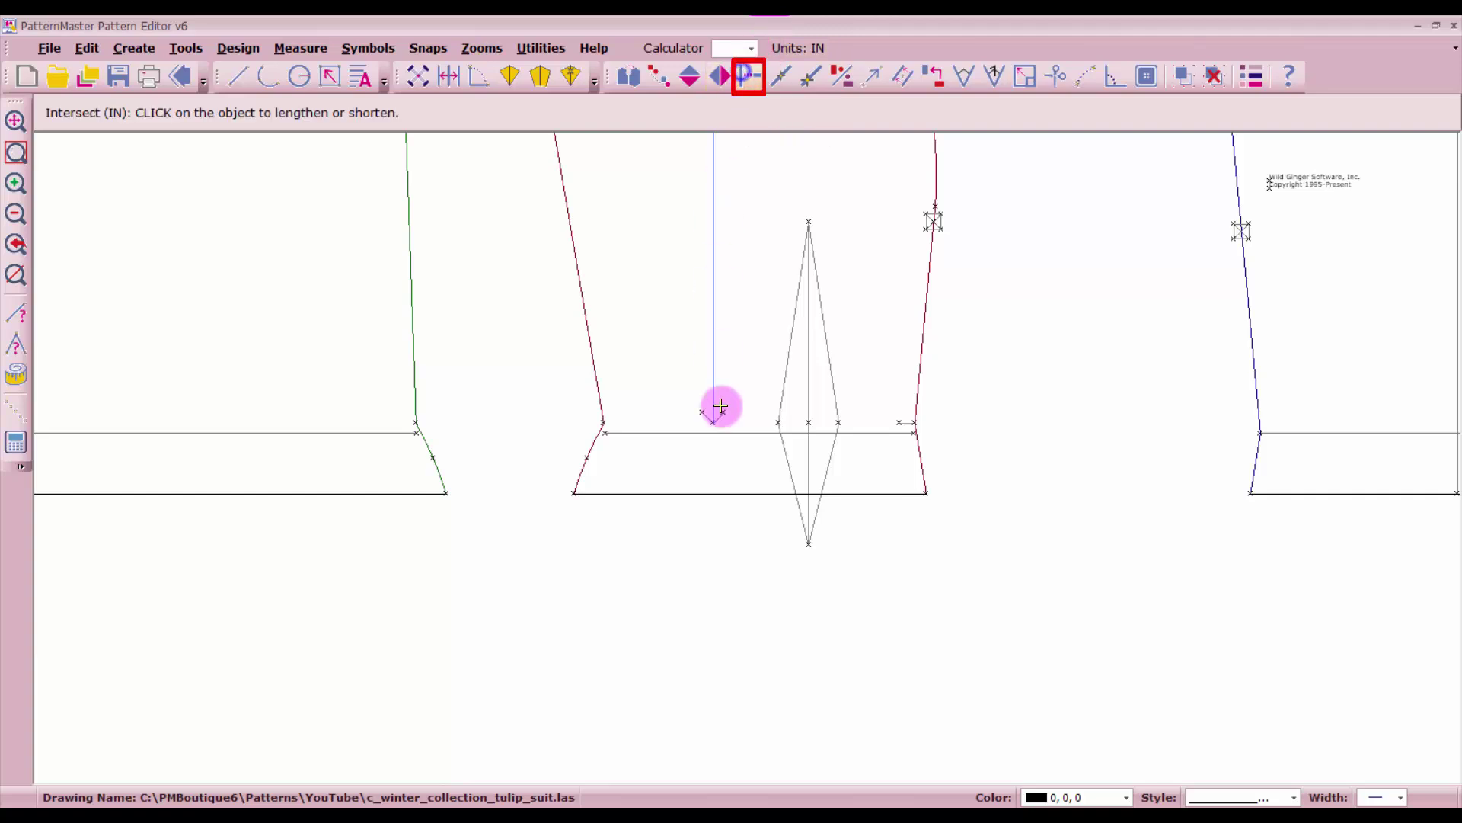
{"action": "left_click", "coordinate": [831, 459]}
{"action": "left_click", "coordinate": [834, 494]}
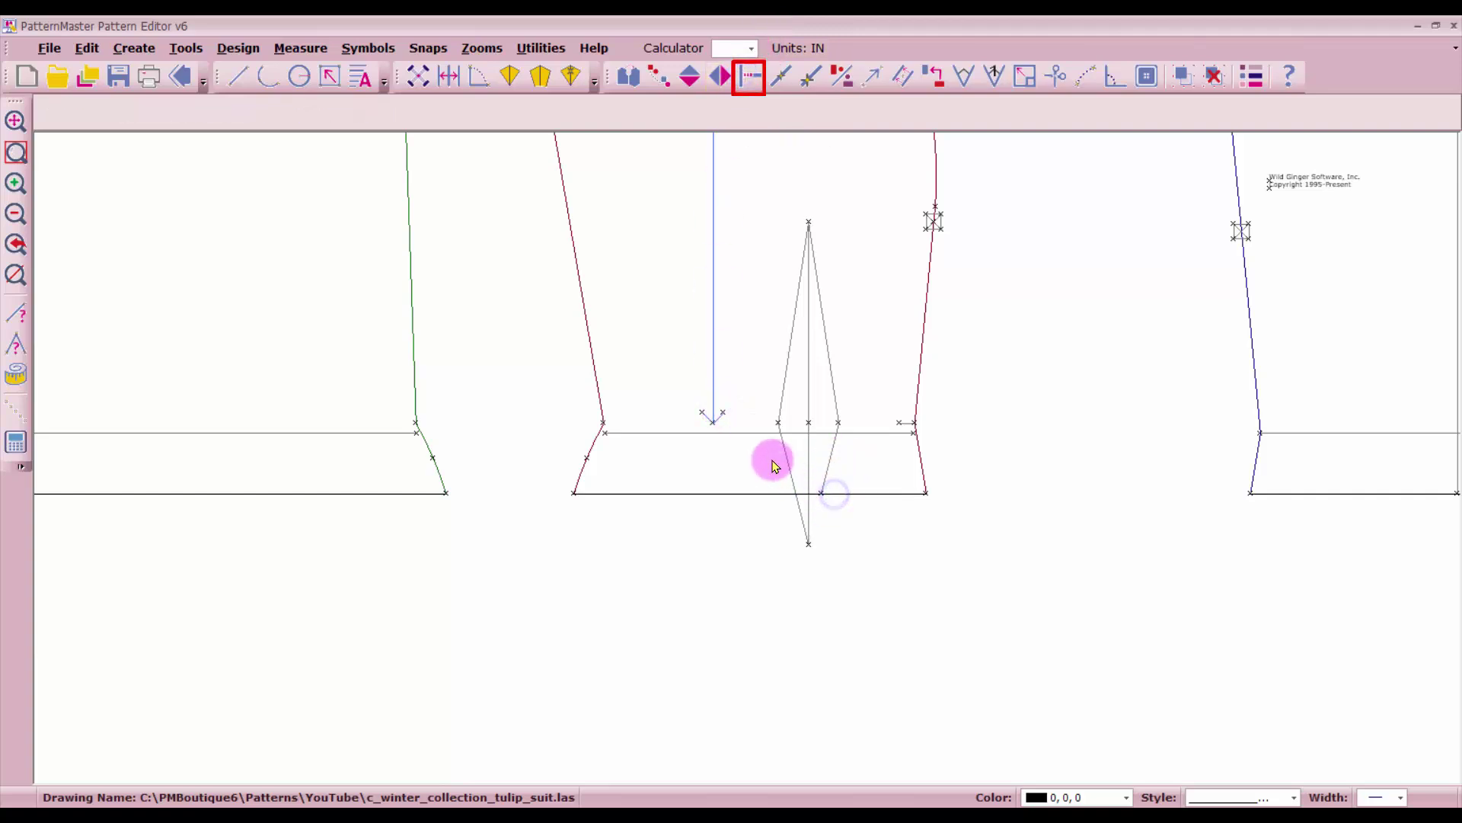
{"action": "left_click", "coordinate": [825, 468]}
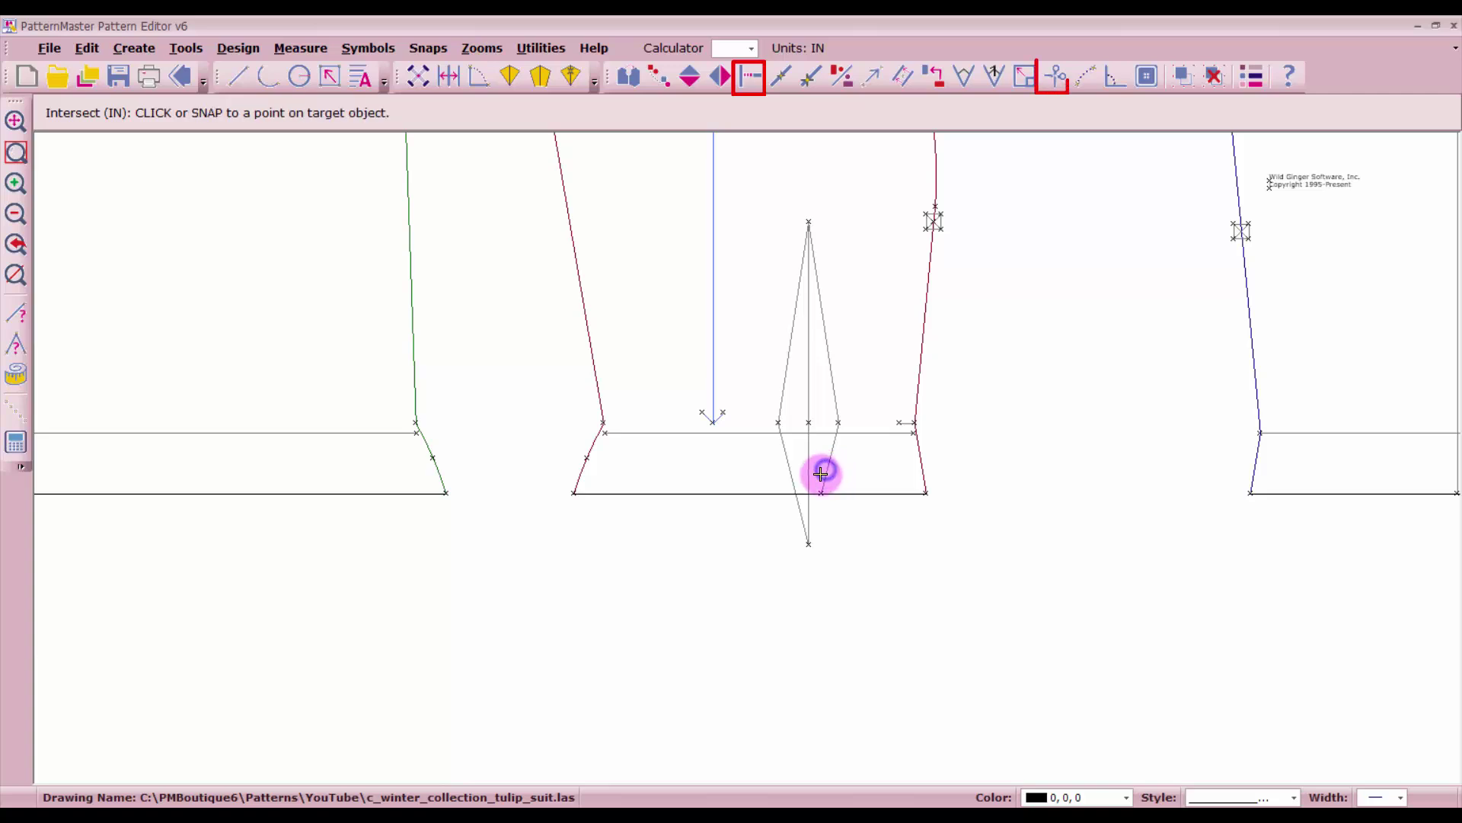
{"action": "left_click", "coordinate": [796, 513]}
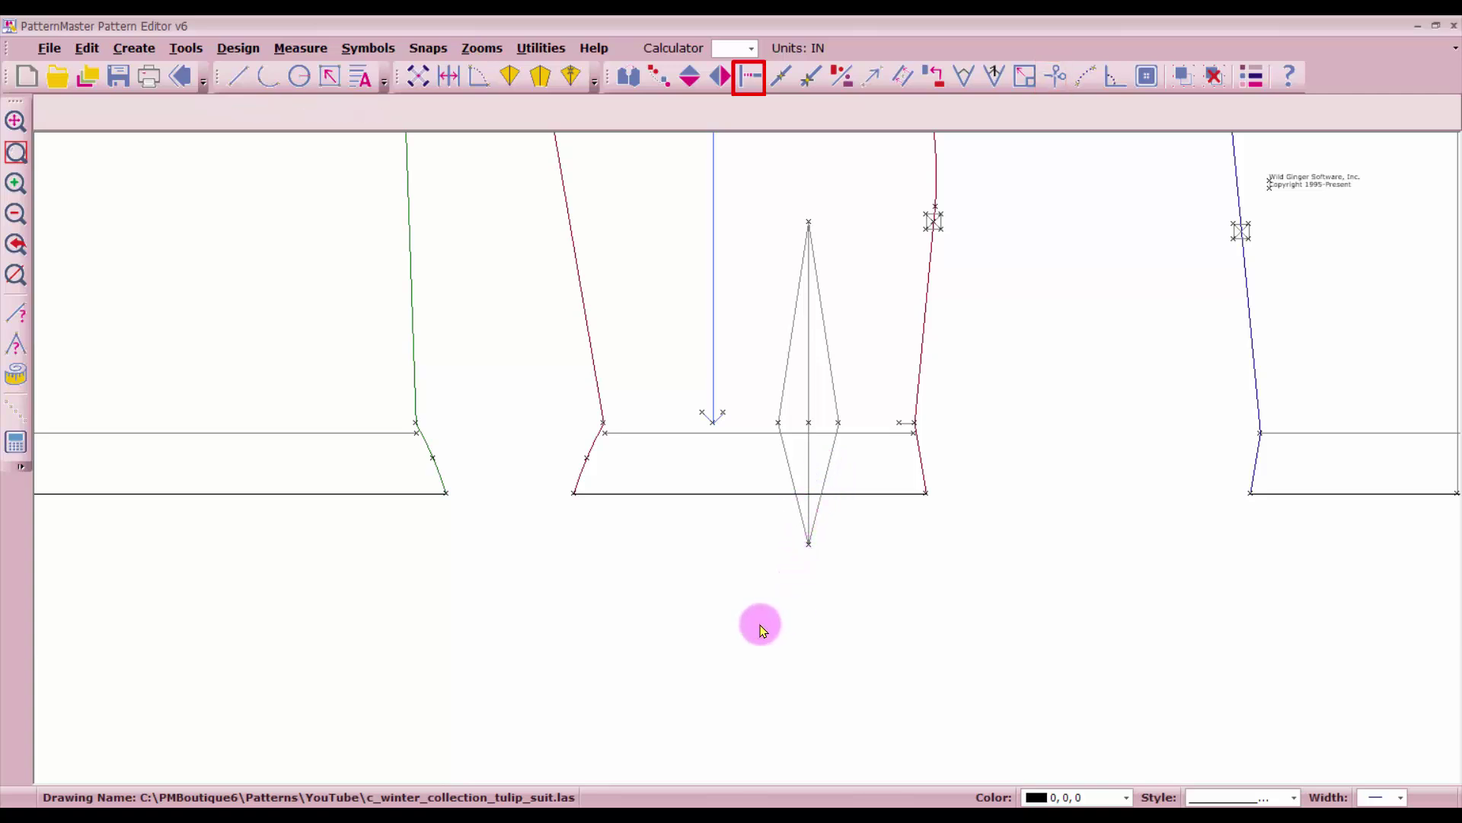
- Extend the balance lines just below the waist on the lining front and the dart piece to their facing curved side seams
{"action": "scroll", "coordinate": [731, 467], "scroll_direction": "down", "scroll_amount": 2}
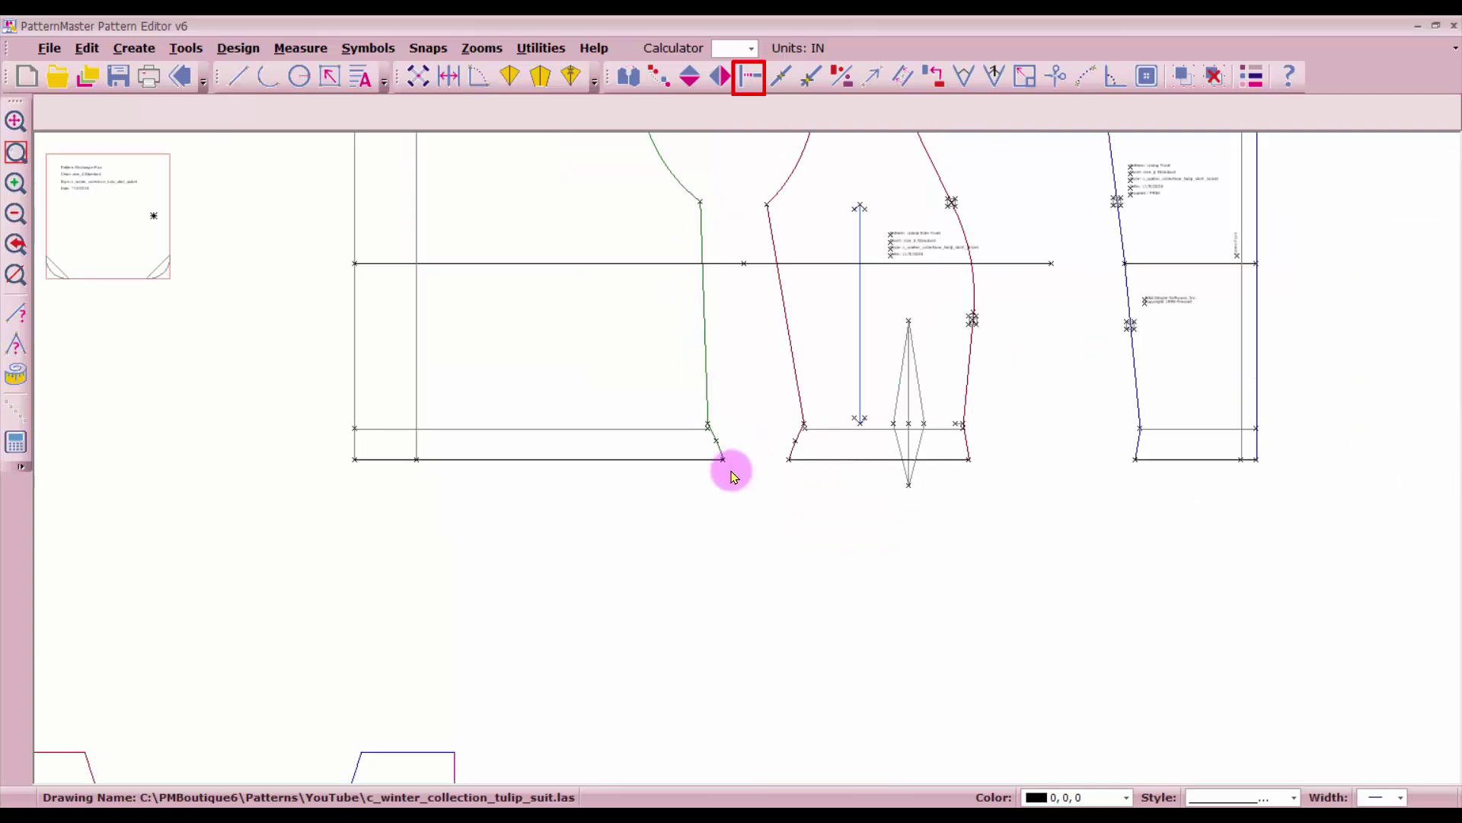
{"action": "scroll", "coordinate": [747, 459], "scroll_direction": "up", "scroll_amount": 4}
{"action": "scroll", "coordinate": [747, 459], "scroll_direction": "up", "scroll_amount": 1}
{"action": "key", "text": "i"}
{"action": "key", "text": "n"}
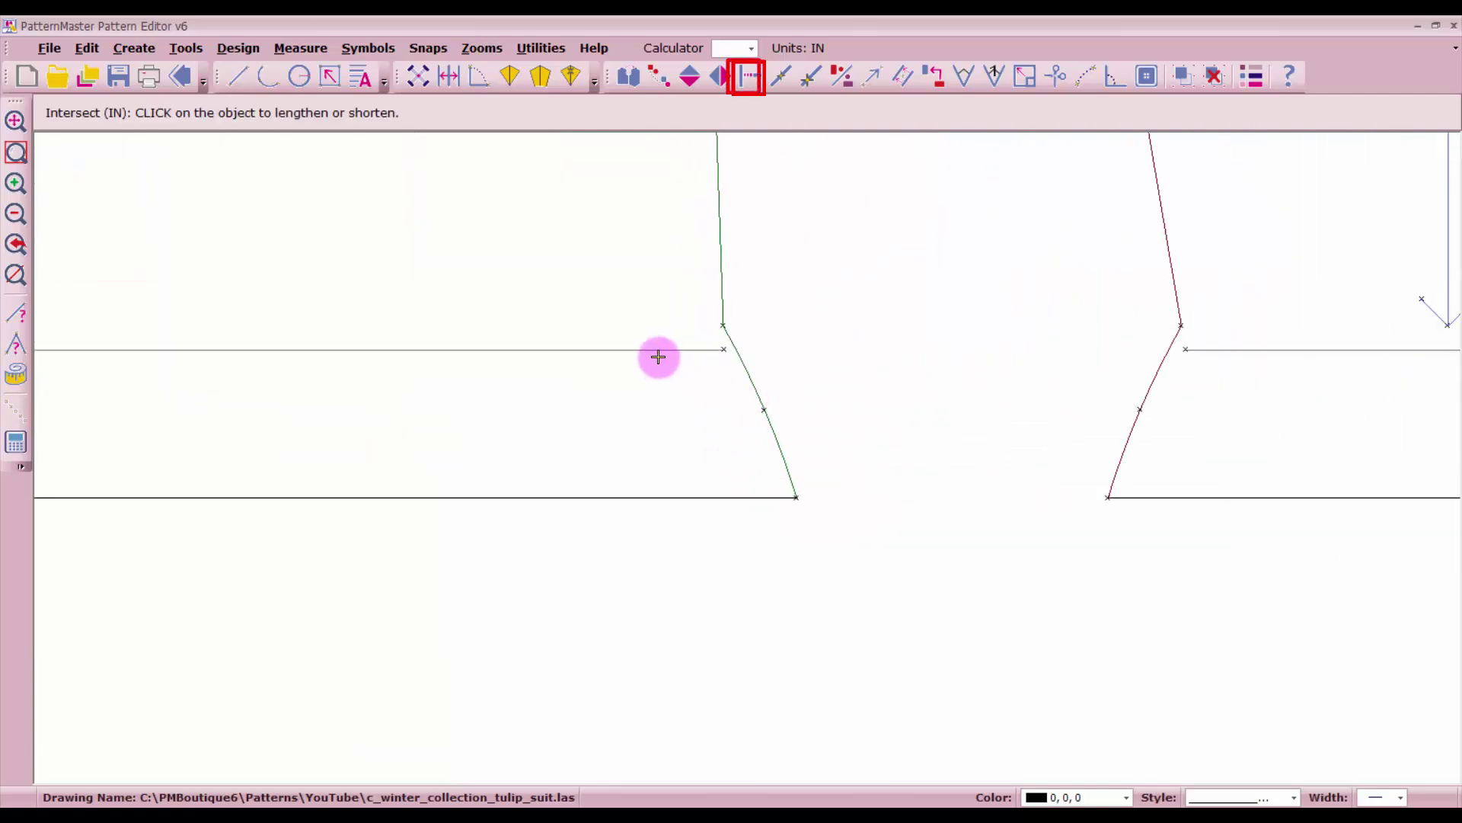
{"action": "left_click", "coordinate": [662, 352]}
{"action": "left_click", "coordinate": [741, 358]}
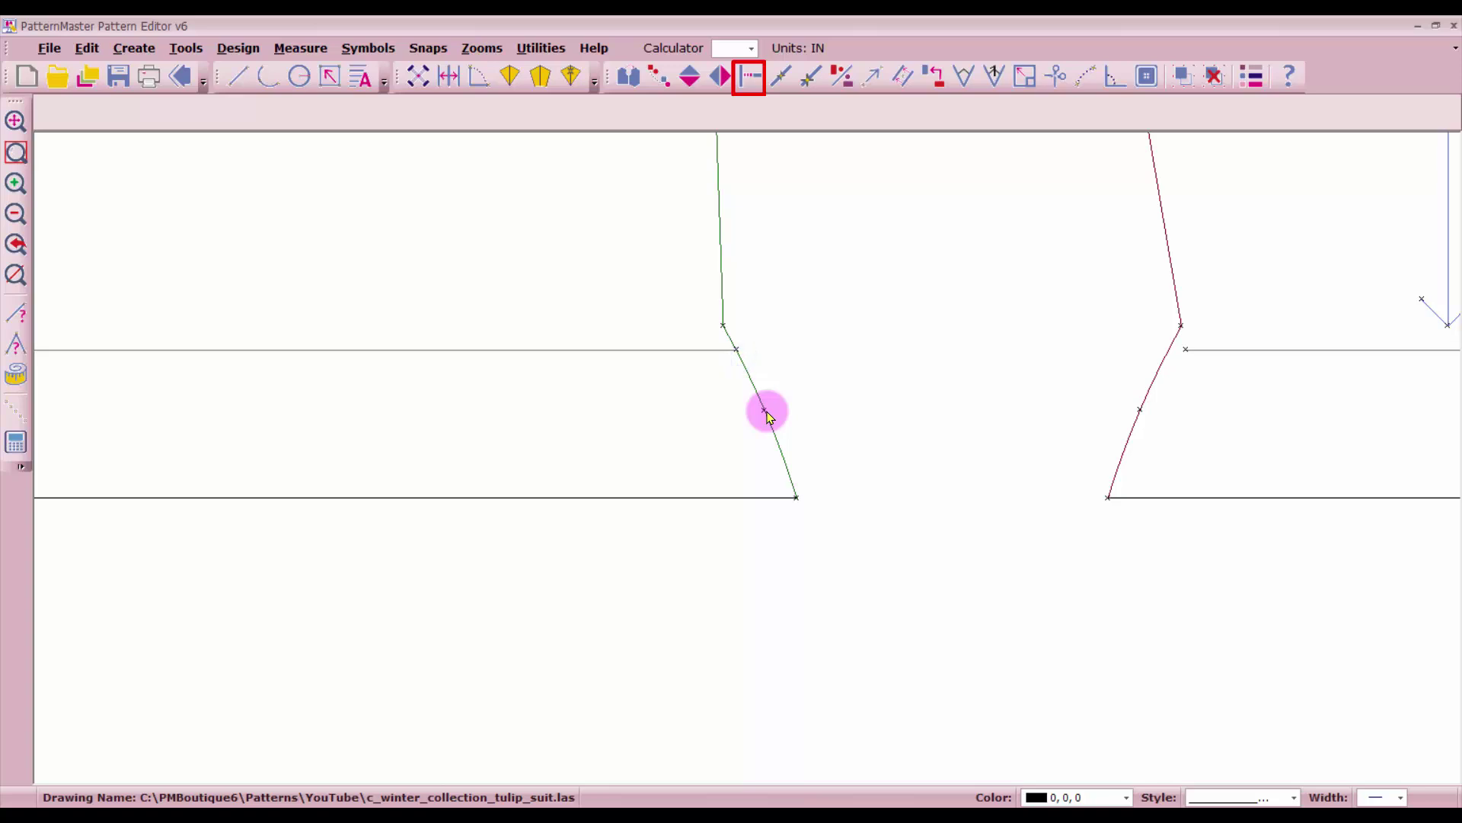
{"action": "left_click", "coordinate": [1223, 346]}
{"action": "left_click", "coordinate": [1154, 369]}
- Delete the balance line just below the waist on the lining front and select the matching line on the dart piece
{"action": "scroll", "coordinate": [1192, 390], "scroll_direction": "down", "scroll_amount": 1}
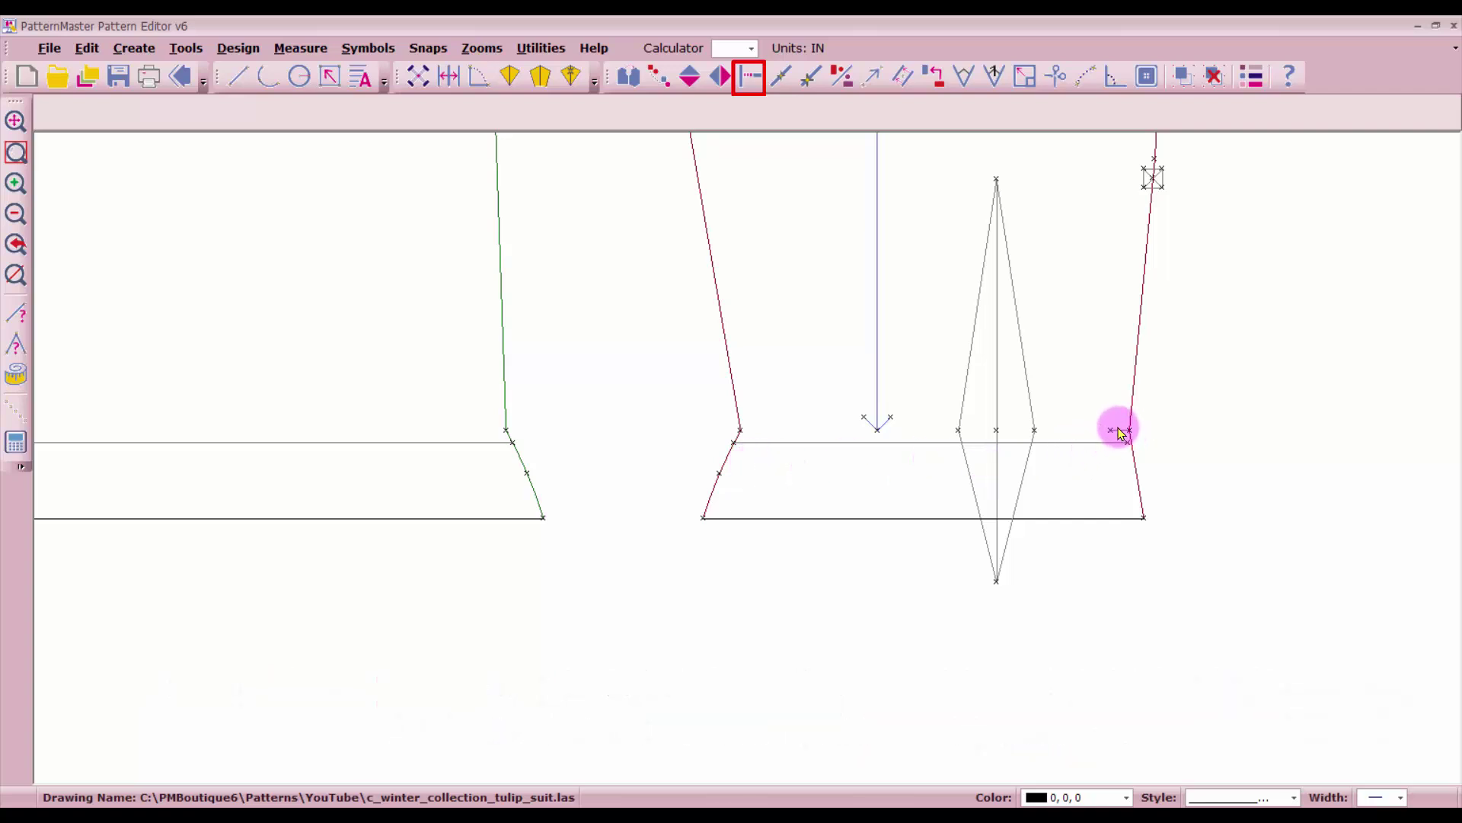
{"action": "left_click", "coordinate": [774, 436]}
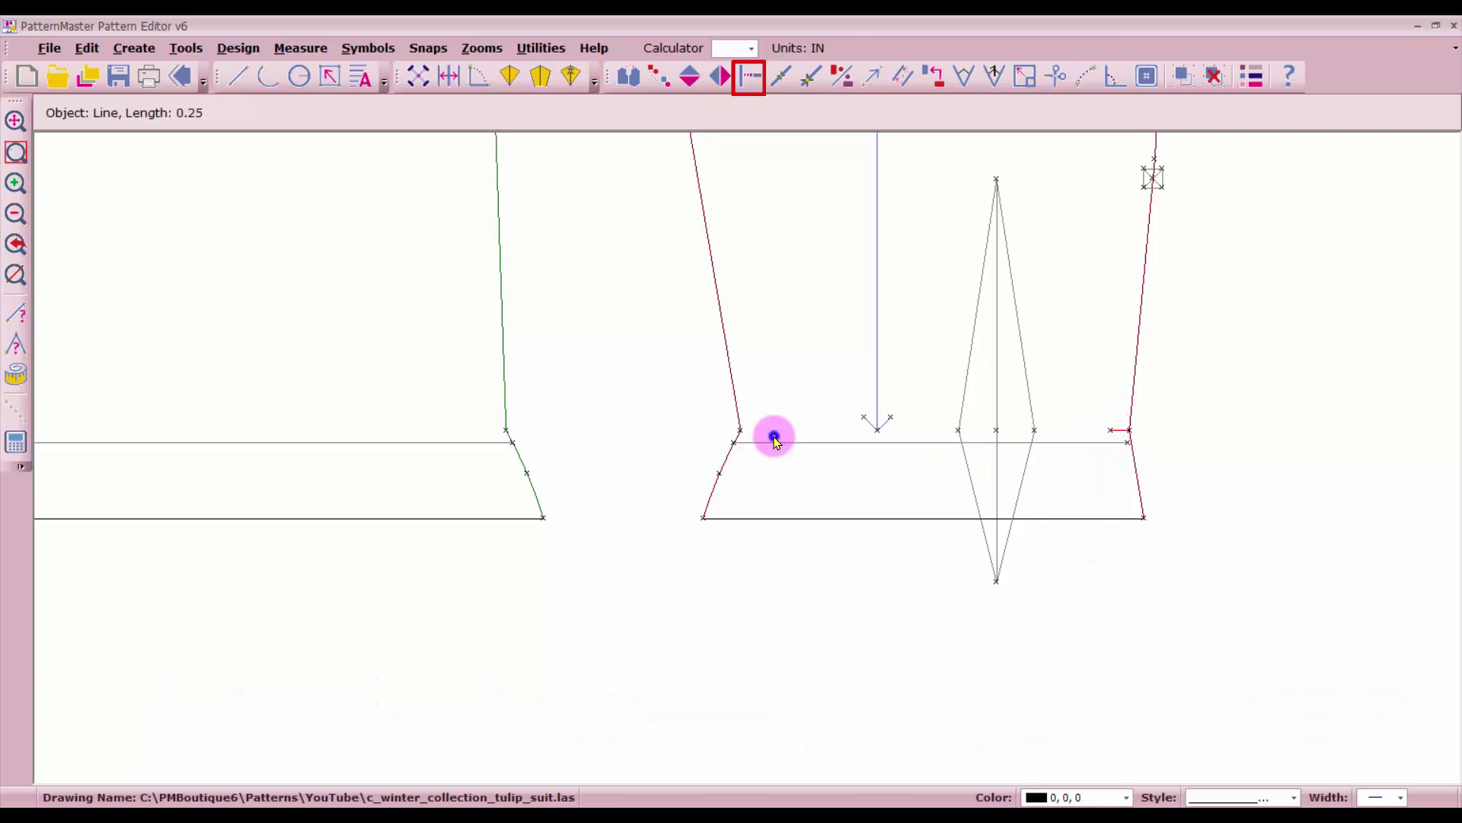
{"action": "left_click", "coordinate": [370, 436]}
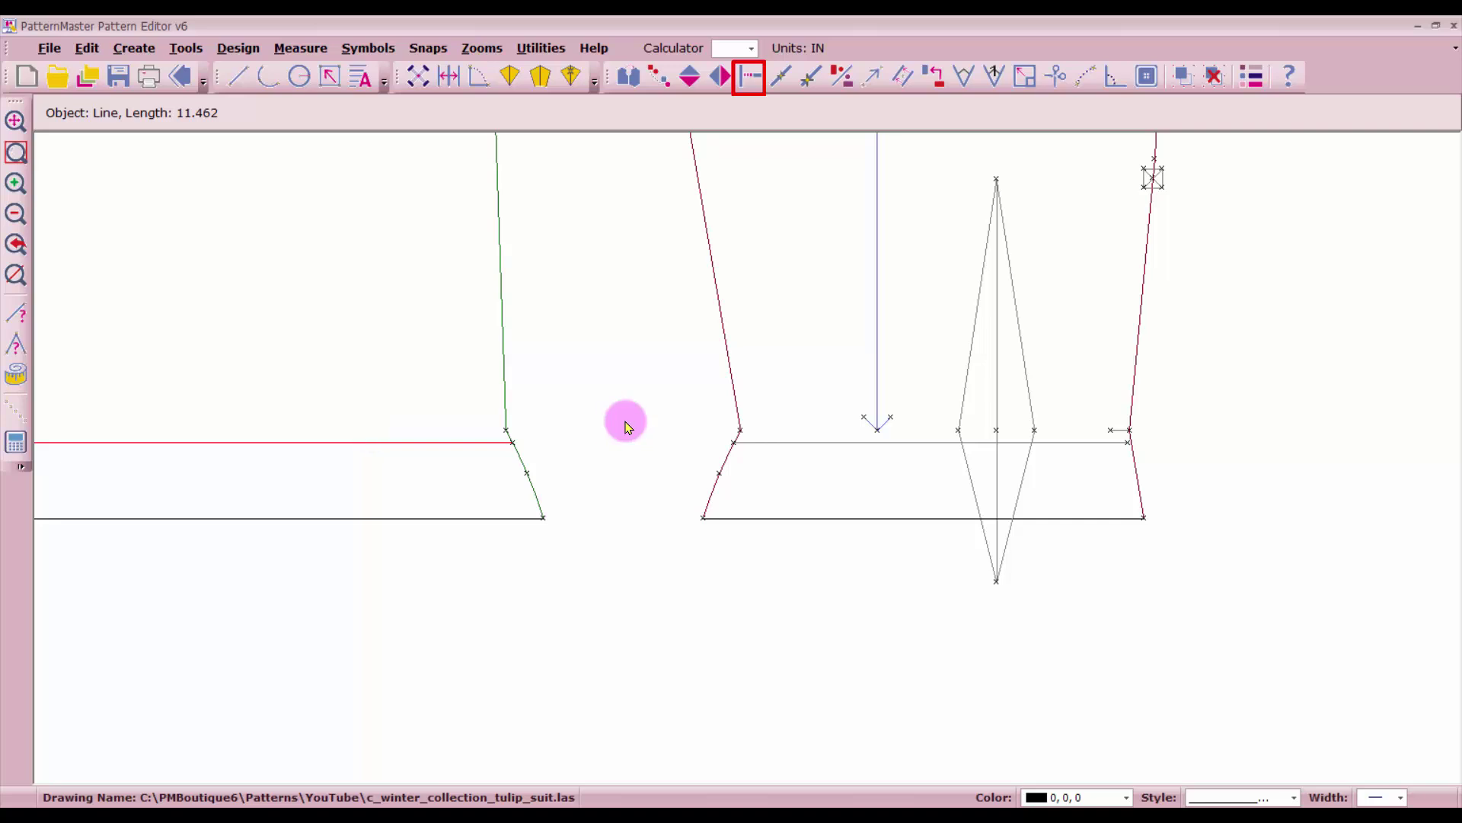
{"action": "left_click", "coordinate": [773, 443]}
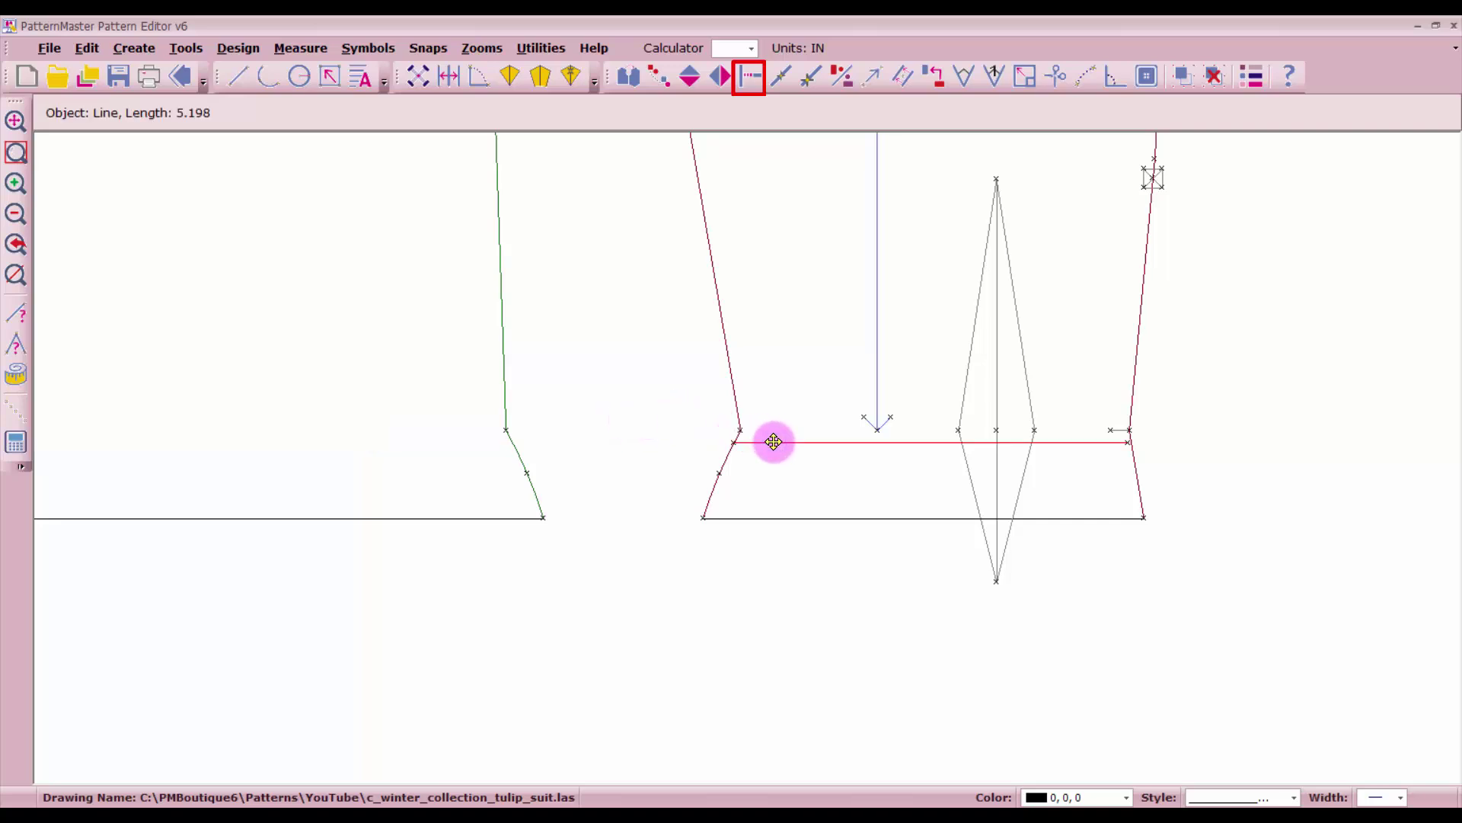
- Delete the horizontal line just below the side front's waist and extend the short waist line to the back's centre edge with Intersect
{"action": "key", "text": "Delete"}
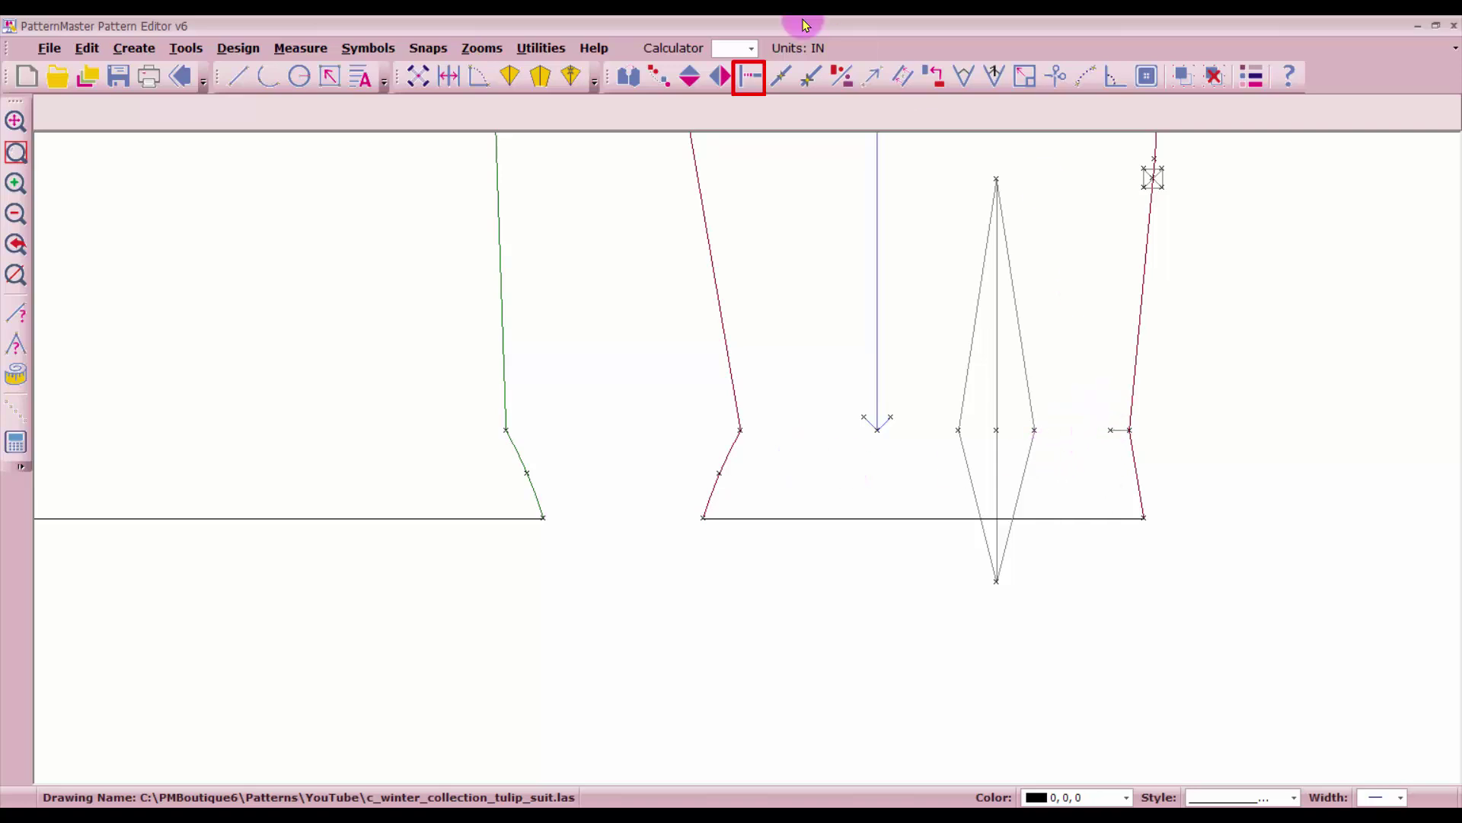
{"action": "left_click", "coordinate": [750, 84]}
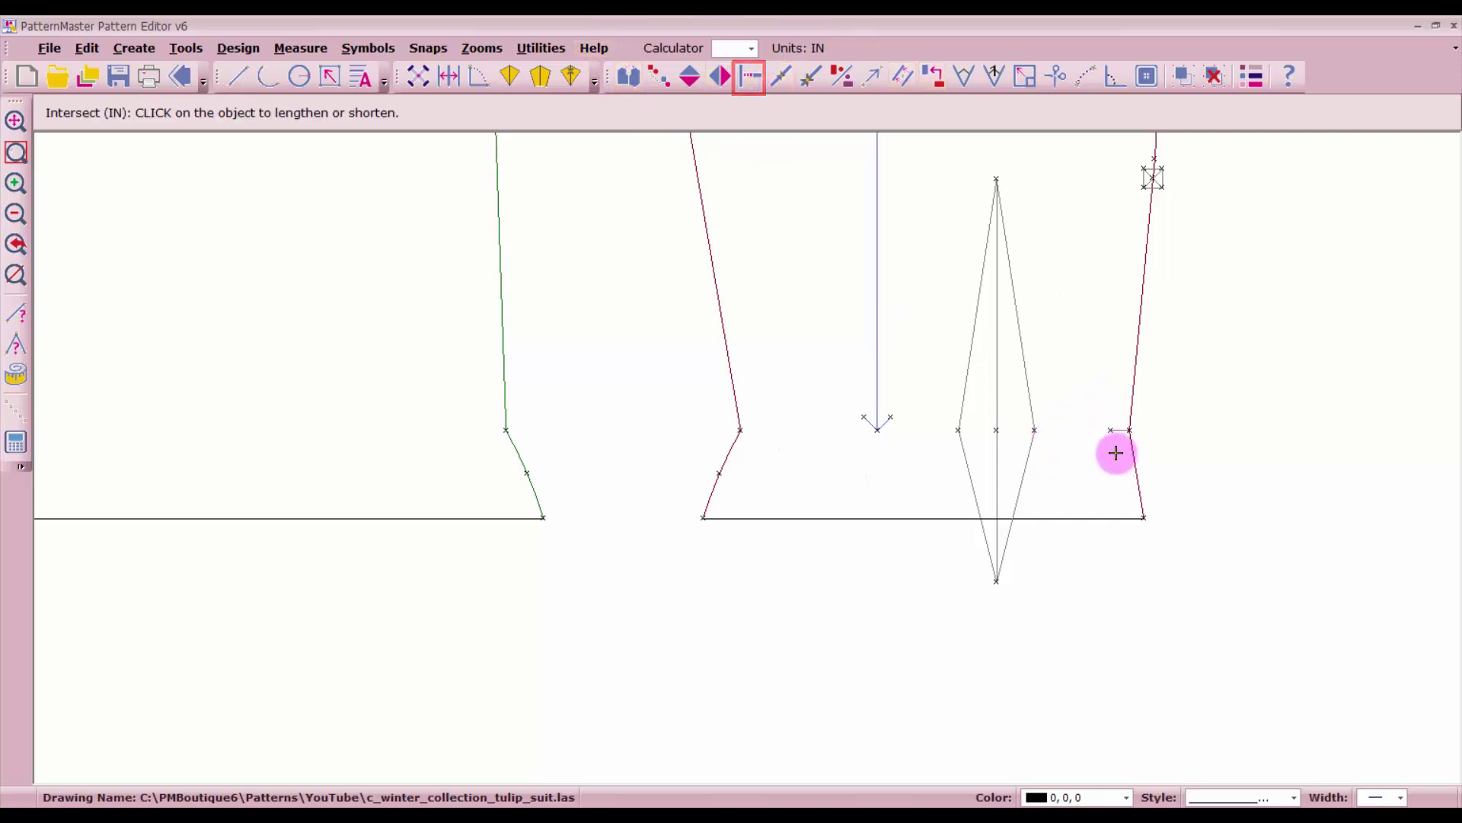
{"action": "left_click", "coordinate": [1117, 430]}
{"action": "scroll", "coordinate": [137, 410], "scroll_direction": "down", "scroll_amount": 2}
{"action": "left_click_drag", "start_coordinate": [137, 409], "coordinate": [744, 454]}
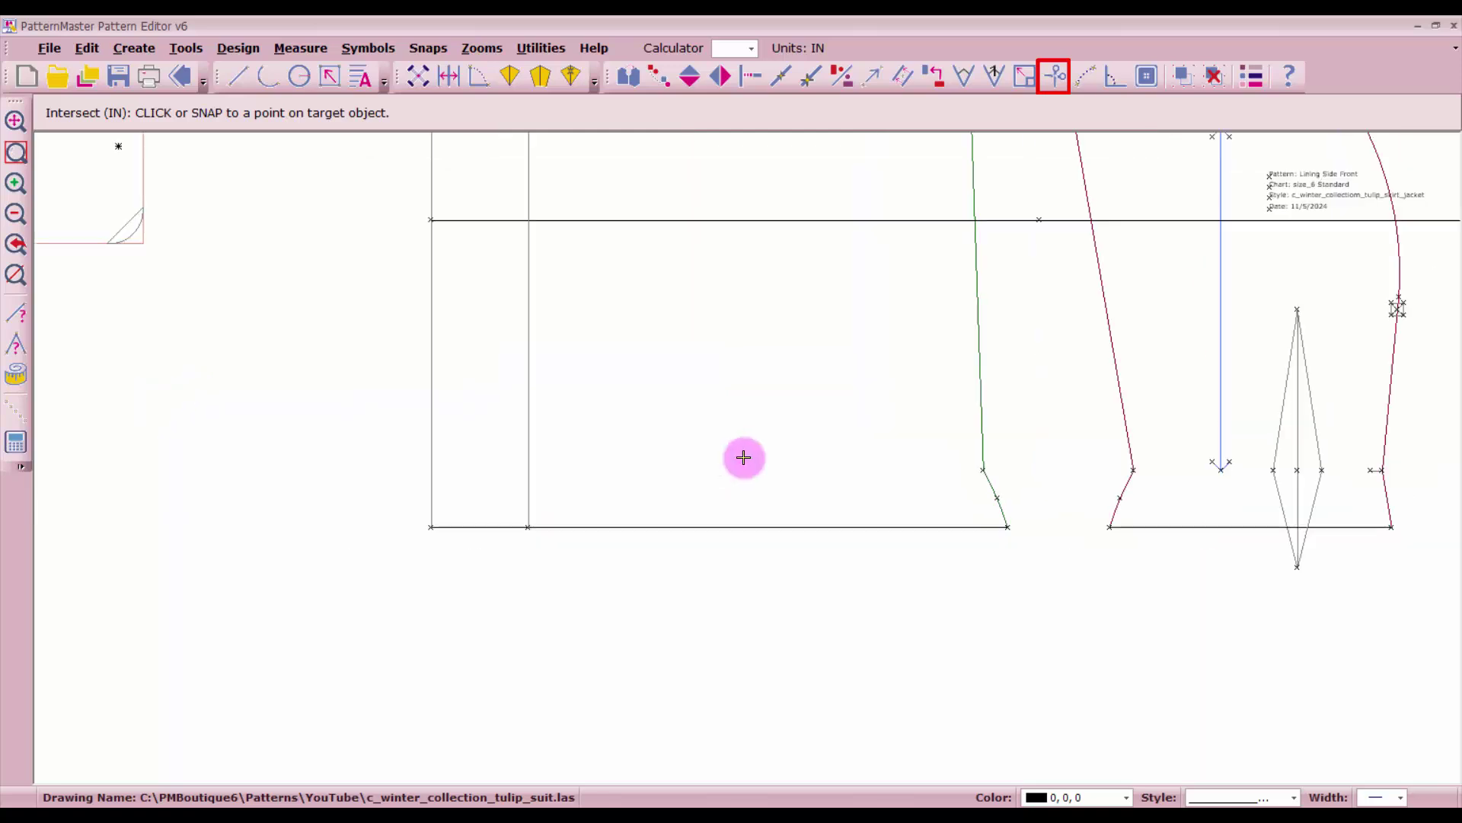
{"action": "left_click", "coordinate": [427, 454]}
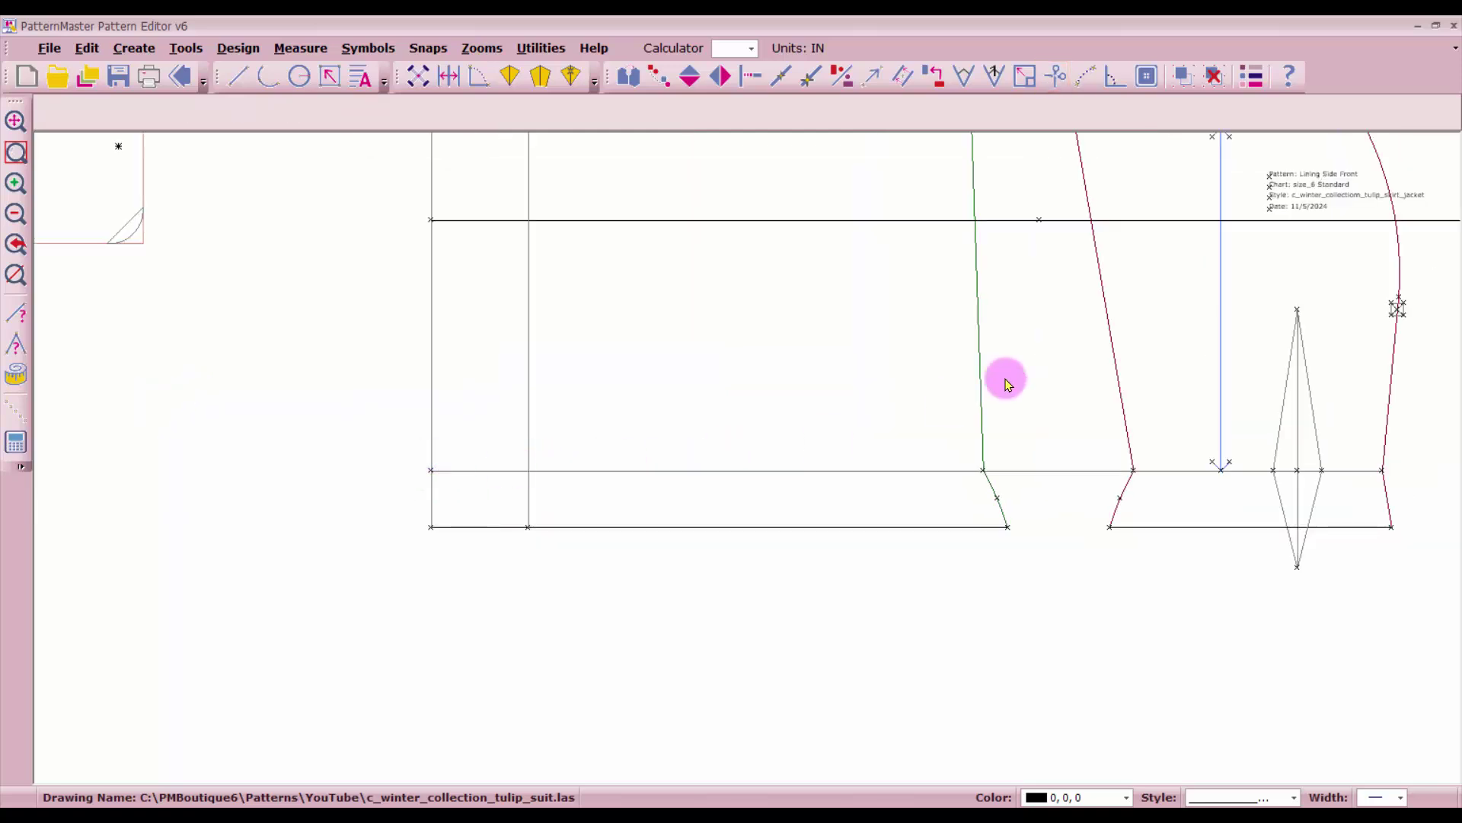
- Break the extended waistline with Scissors at a point in the gap between the back and side front pieces
{"action": "left_click", "coordinate": [1049, 84]}
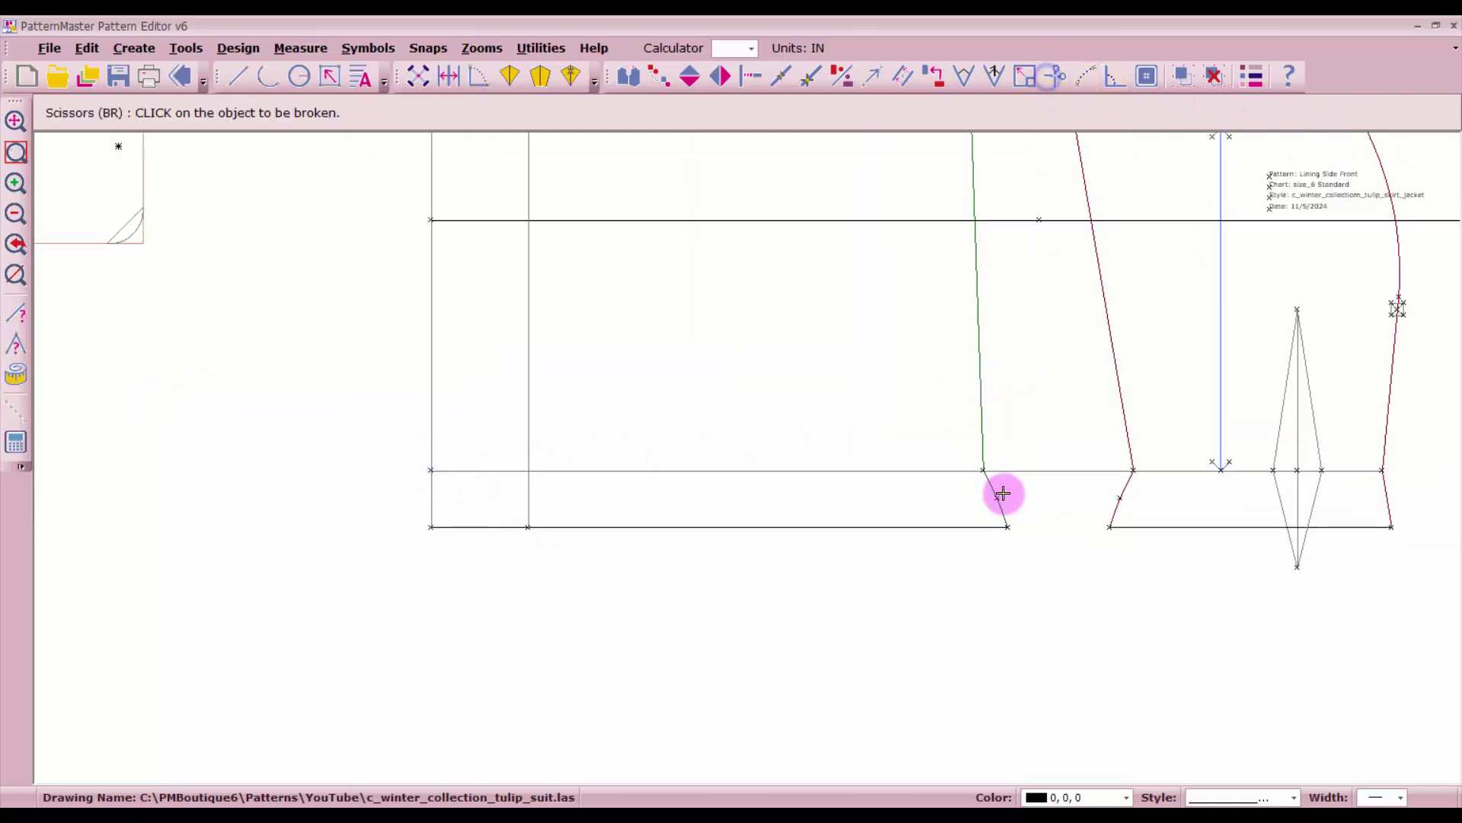
{"action": "left_click", "coordinate": [1032, 471]}
{"action": "left_click", "coordinate": [1032, 470]}
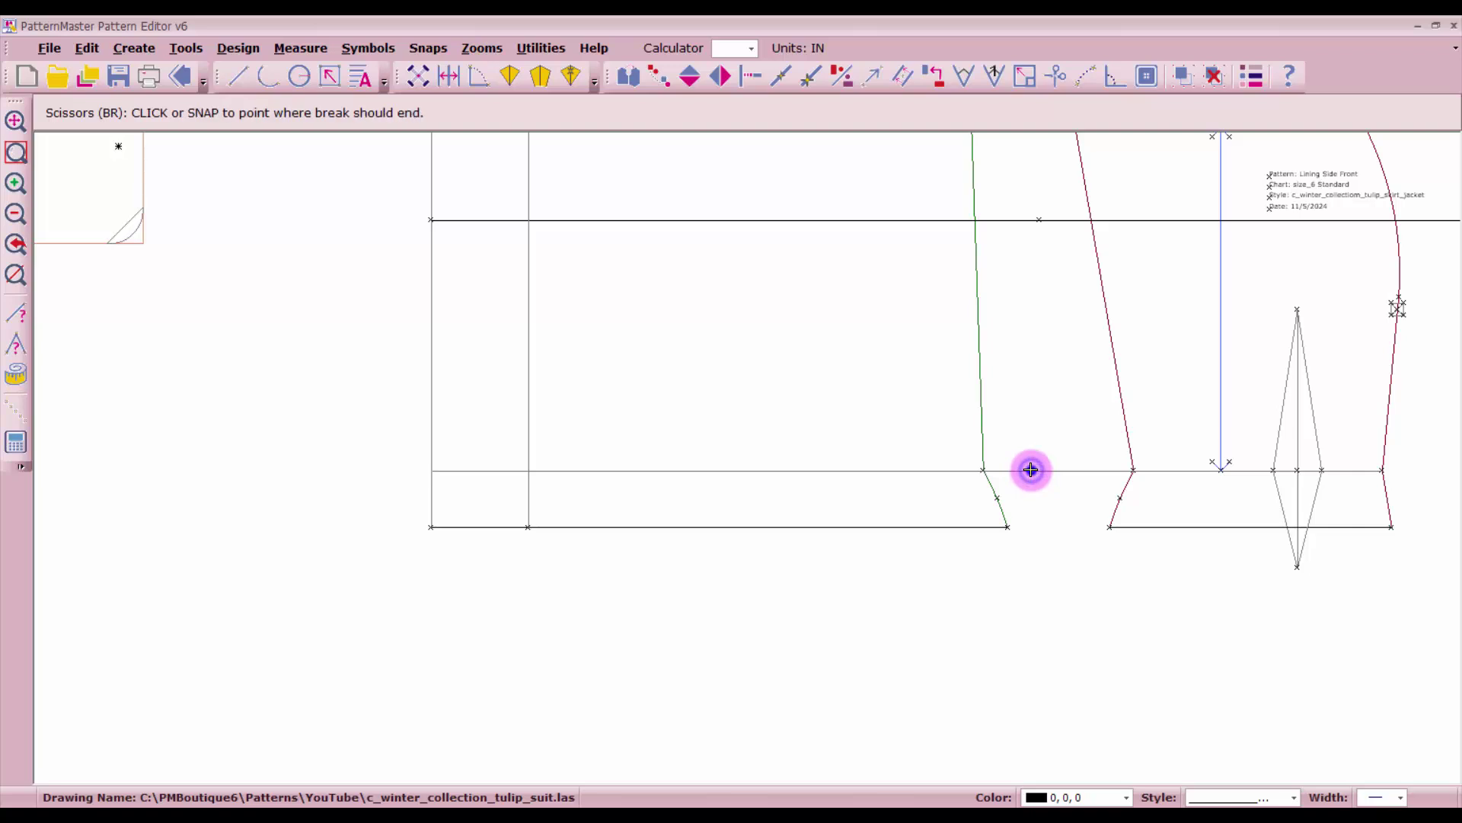
{"action": "left_click", "coordinate": [1029, 217]}
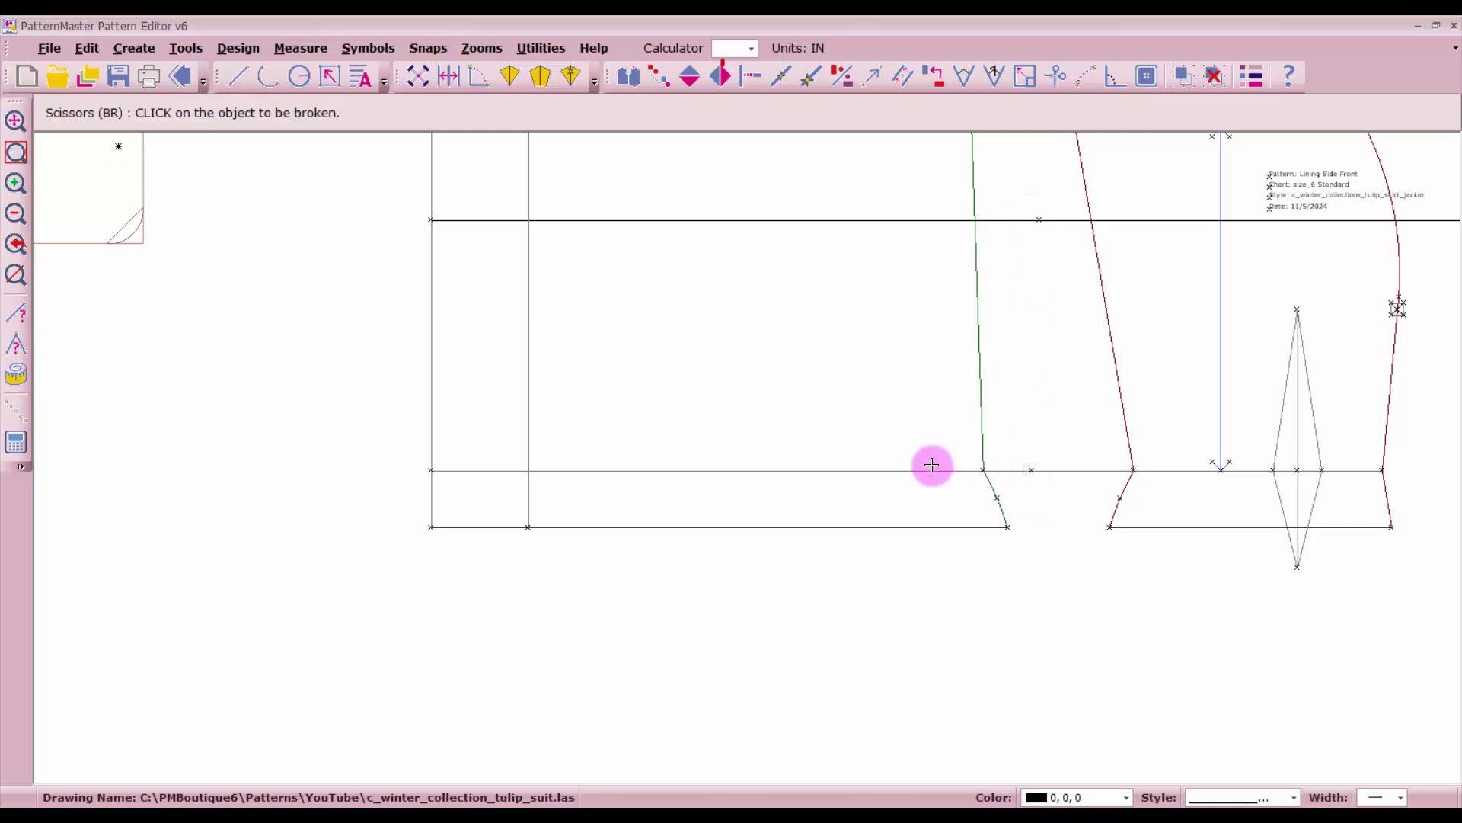
- Trim the two waistline segments to the back's side seam and the side front's side seam with Intersect
{"action": "left_click", "coordinate": [746, 82]}
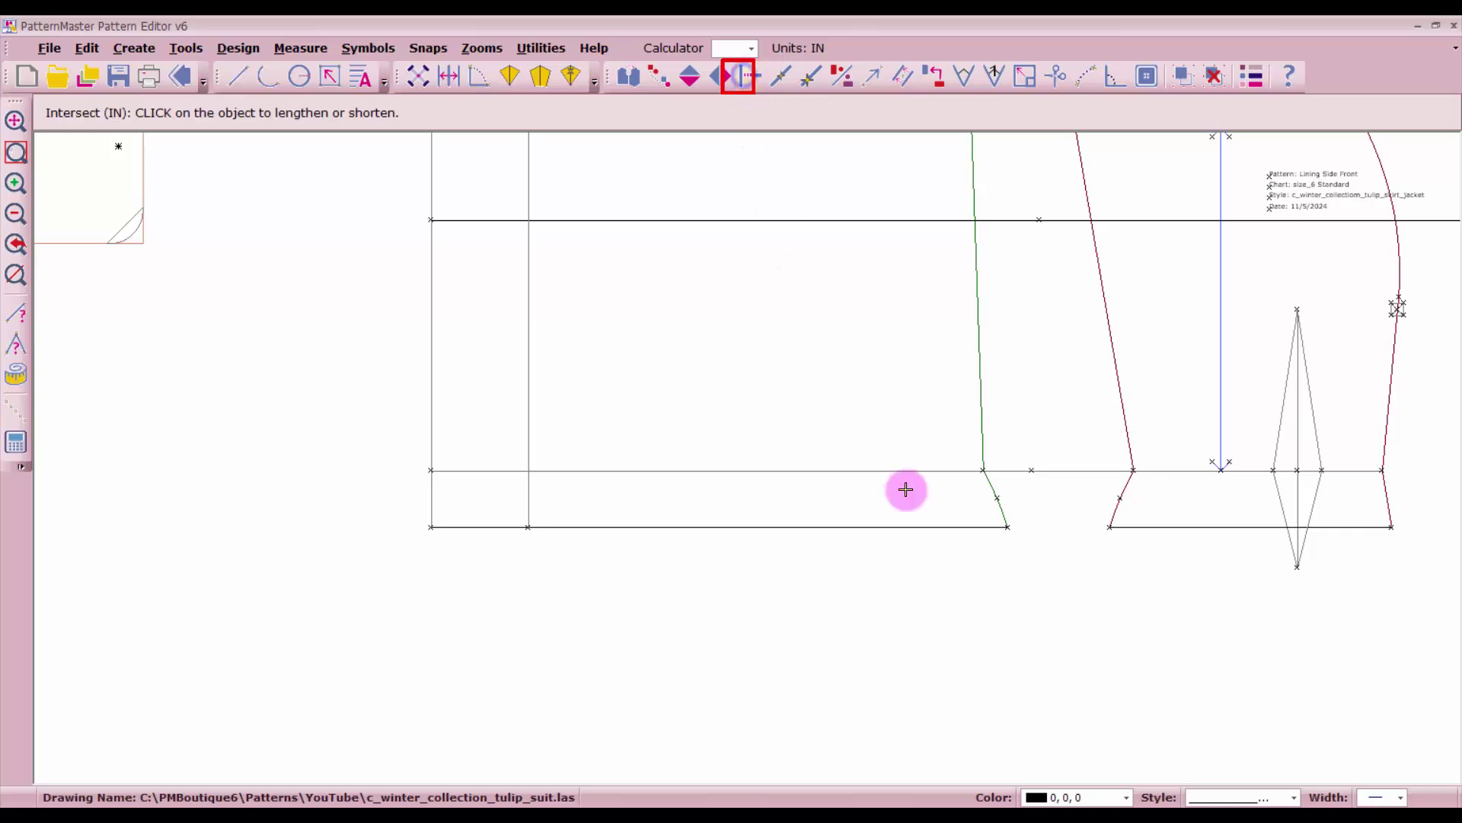
{"action": "left_click", "coordinate": [915, 472]}
{"action": "left_click", "coordinate": [980, 453]}
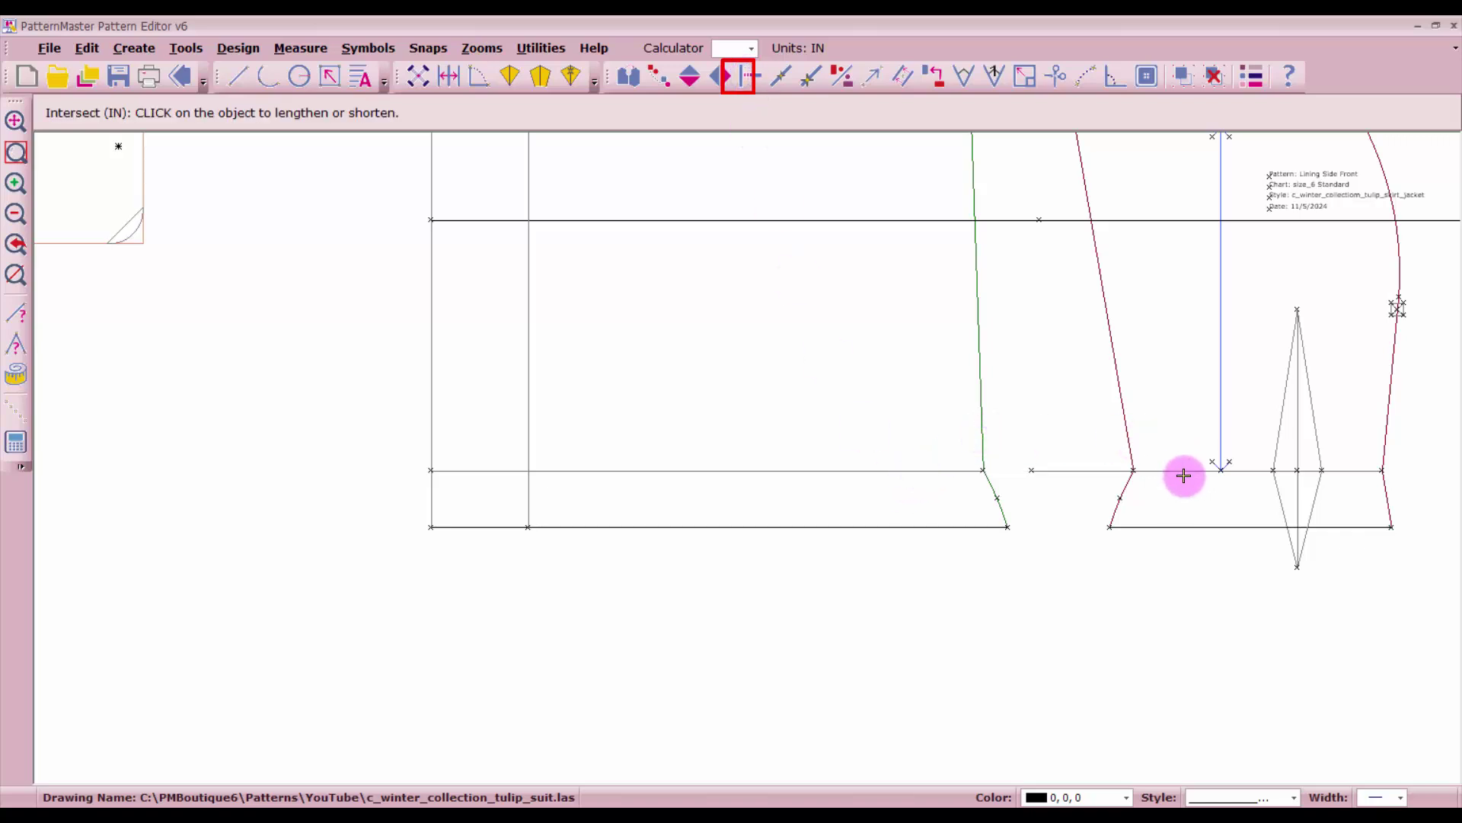
{"action": "left_click", "coordinate": [1162, 469]}
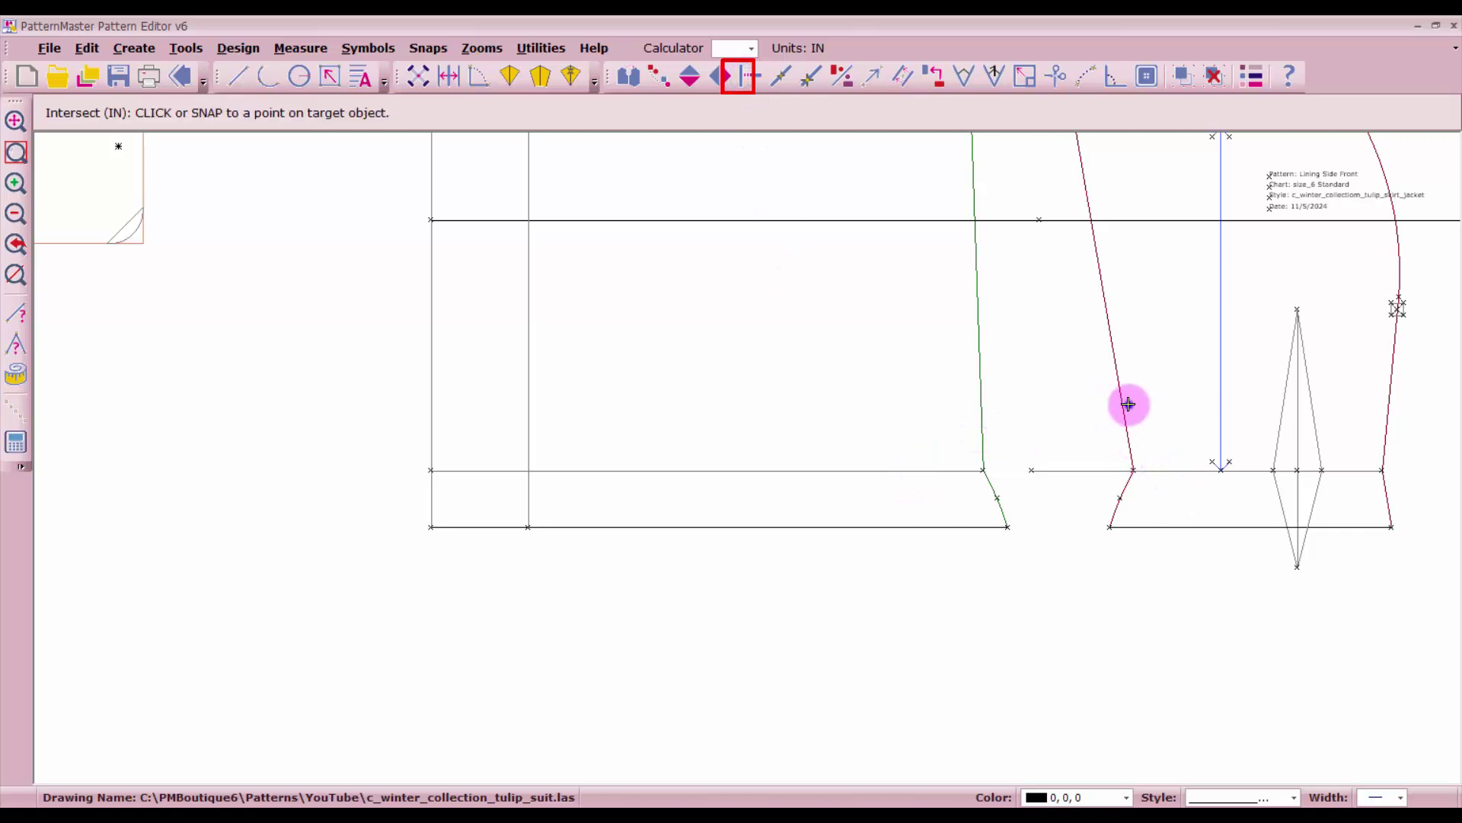
{"action": "left_click", "coordinate": [1128, 404]}
- Trim the horizontal line below the armholes to the back's side seam and to both side edges of the side front
{"action": "left_click", "coordinate": [1123, 222]}
{"action": "left_click", "coordinate": [1097, 253]}
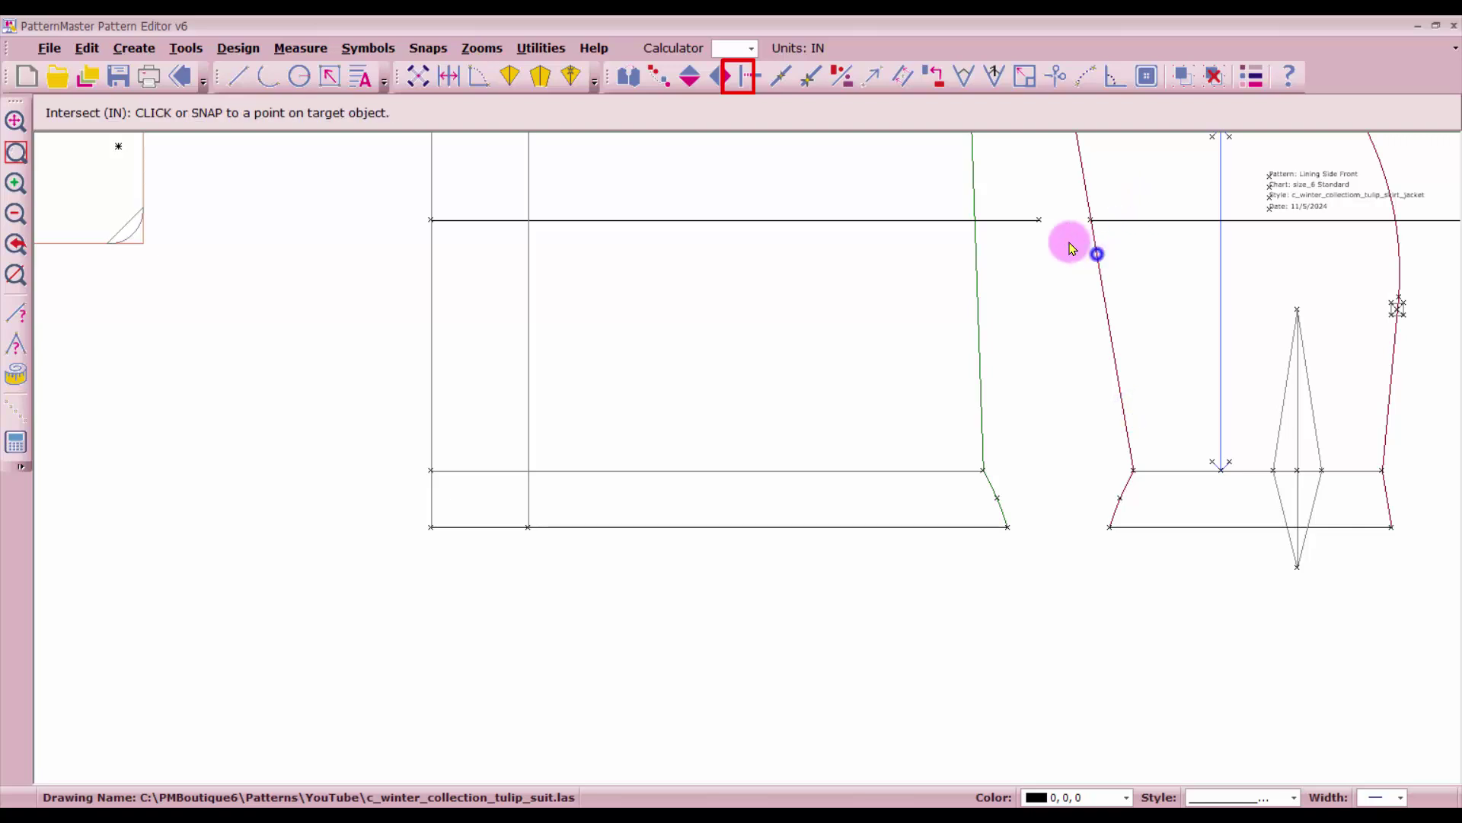
{"action": "left_click", "coordinate": [917, 220]}
{"action": "left_click", "coordinate": [981, 267]}
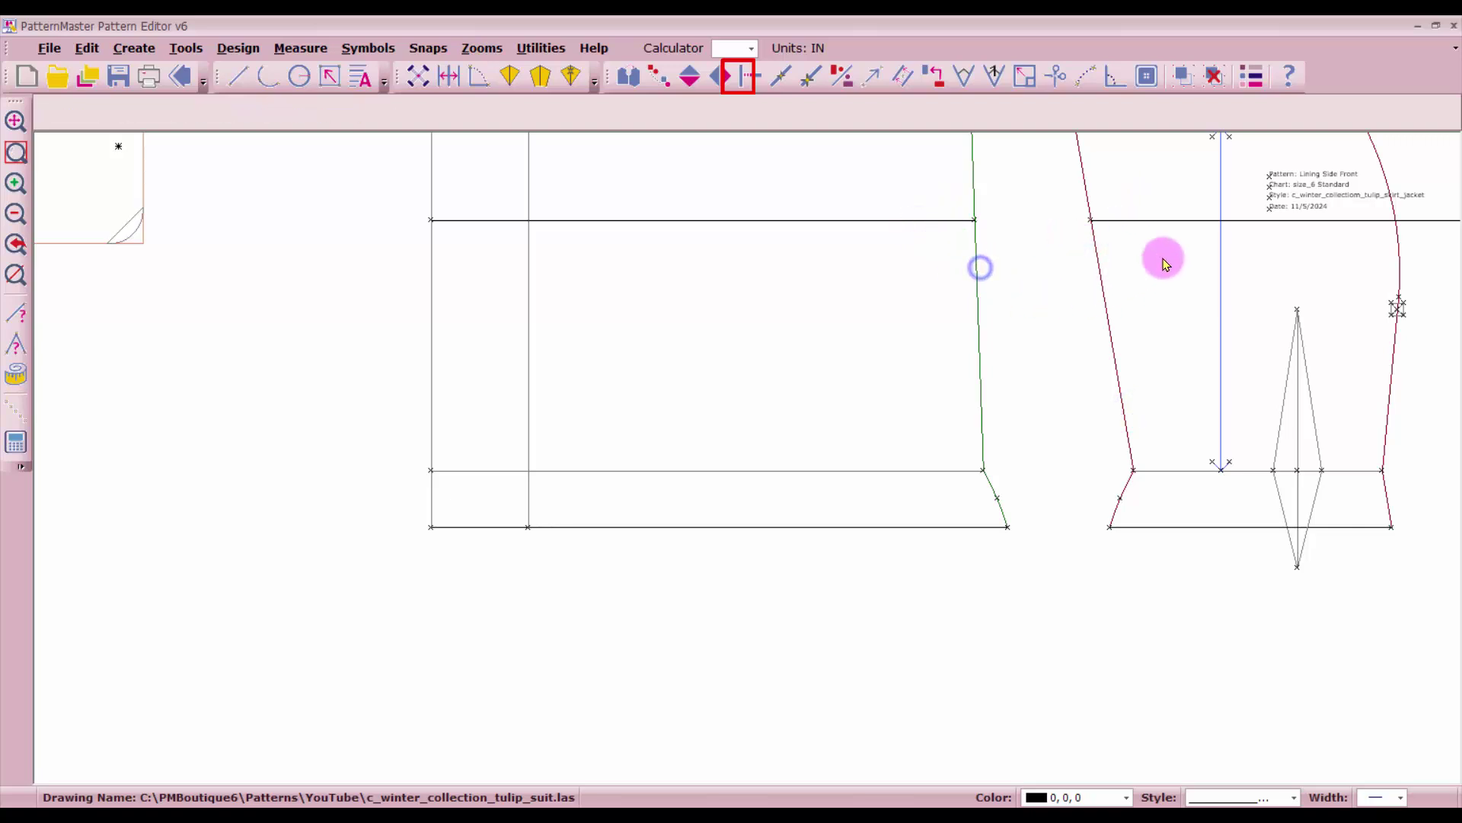
{"action": "scroll", "coordinate": [1163, 263], "scroll_direction": "down", "scroll_amount": 1}
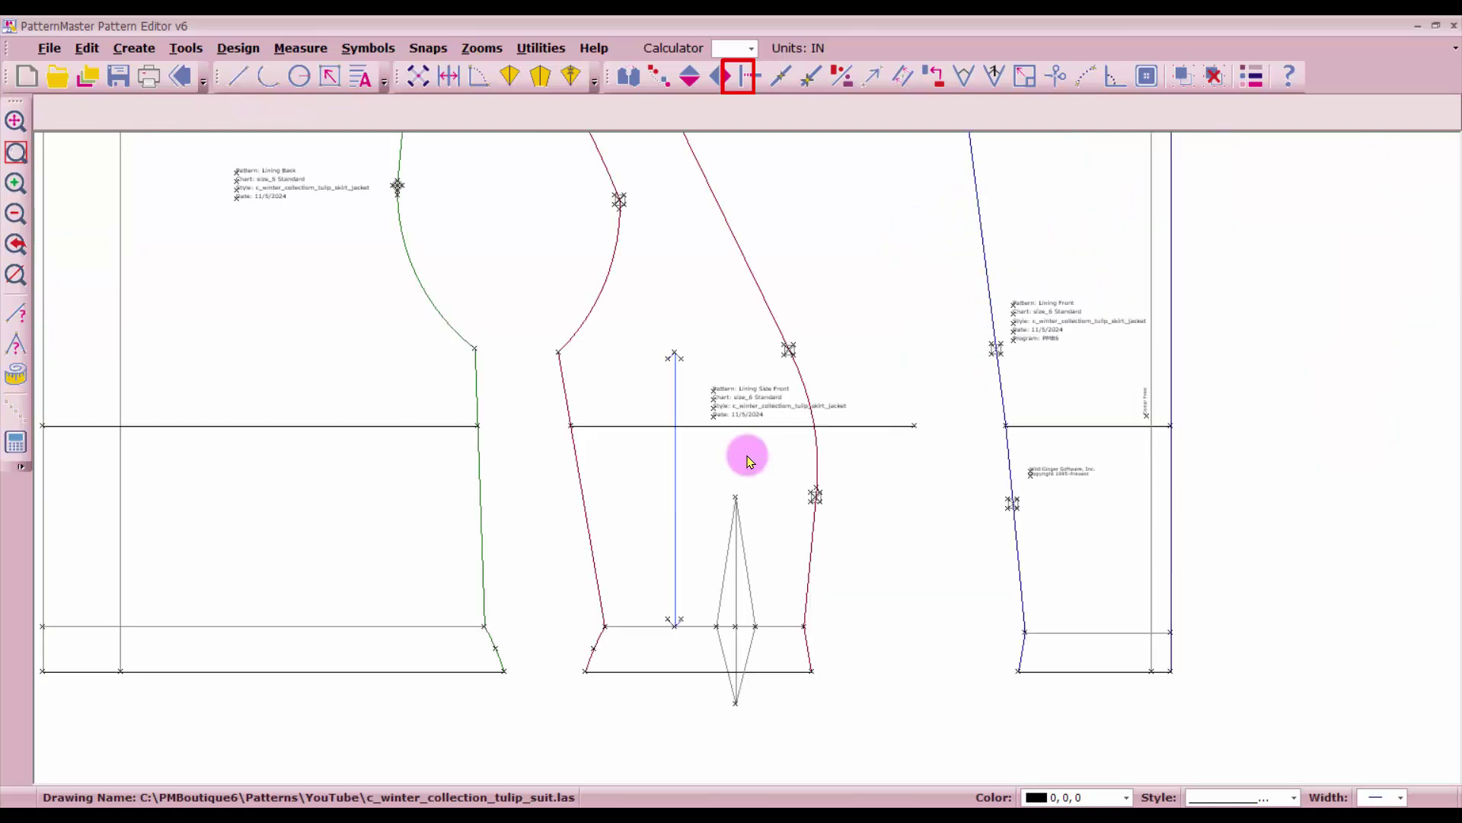
{"action": "left_click", "coordinate": [784, 430]}
{"action": "left_click", "coordinate": [816, 450]}
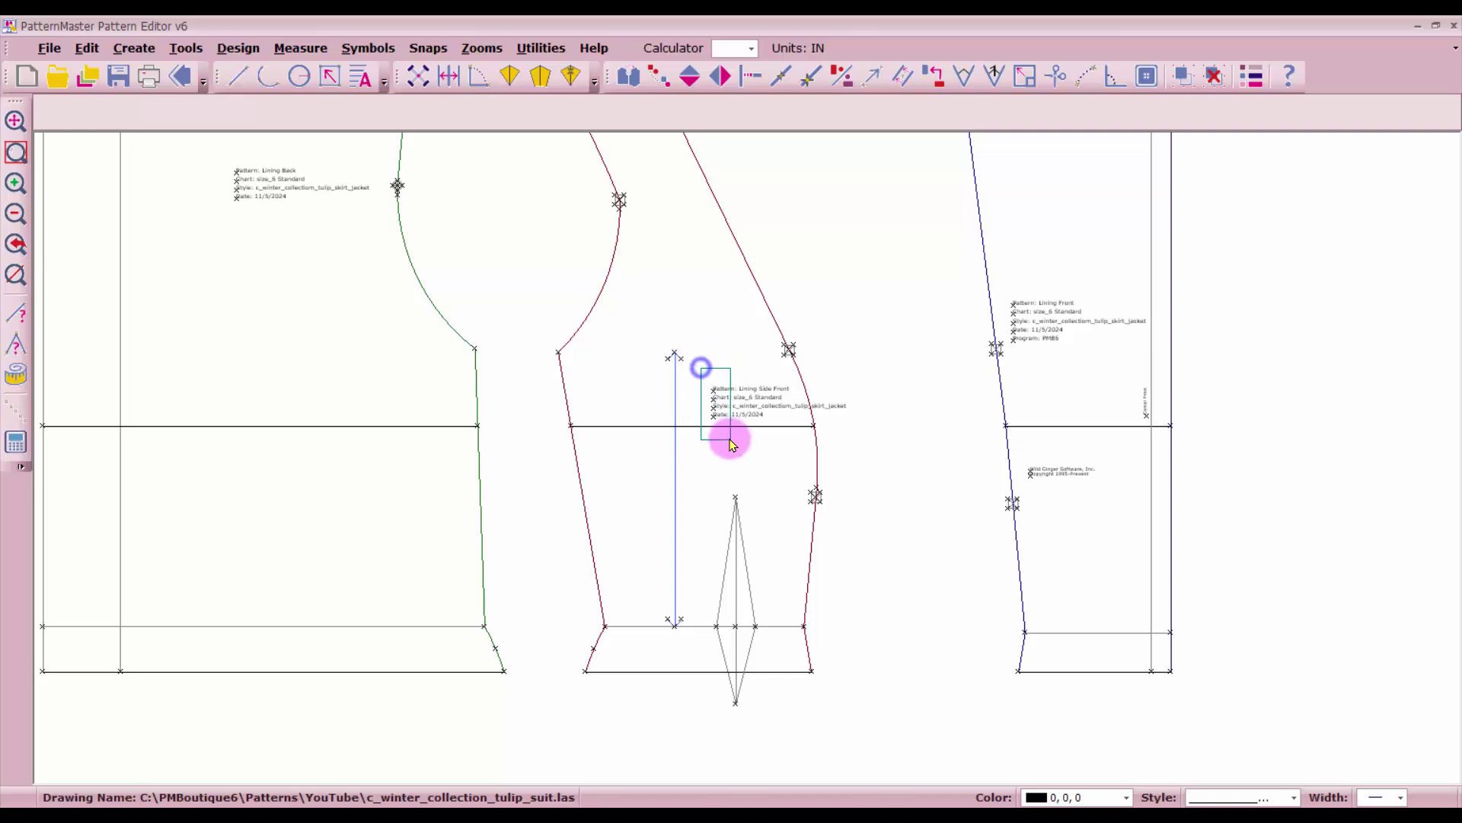
- Move the Lining Side Front text label up, above the grainline
{"action": "left_click", "coordinate": [745, 411]}
{"action": "left_click", "coordinate": [664, 284]}
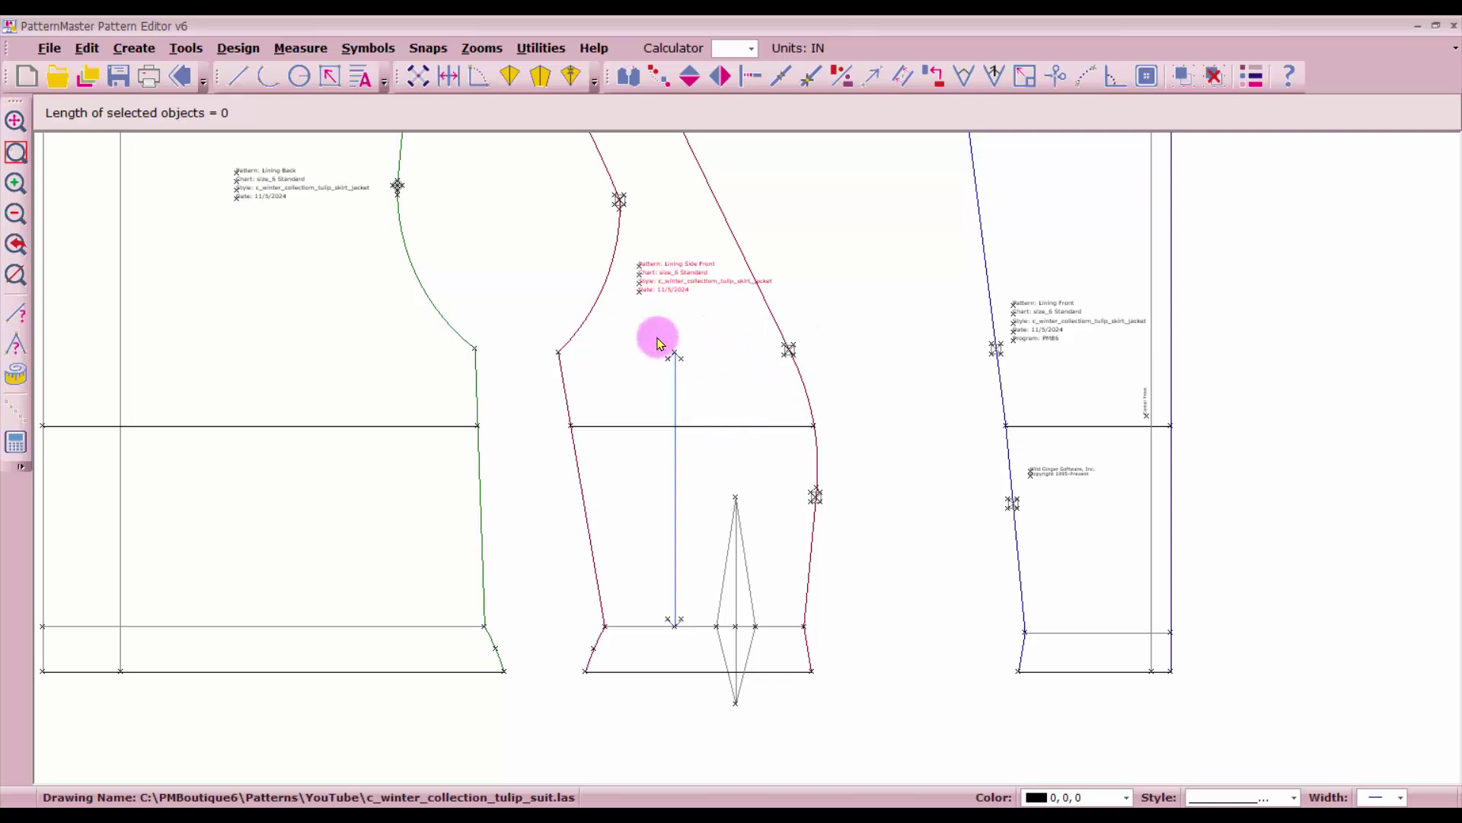
- Group the side front's grainline and arrowheads into one object and move it slightly upward
{"action": "left_click_drag", "start_coordinate": [661, 333], "coordinate": [695, 646]}
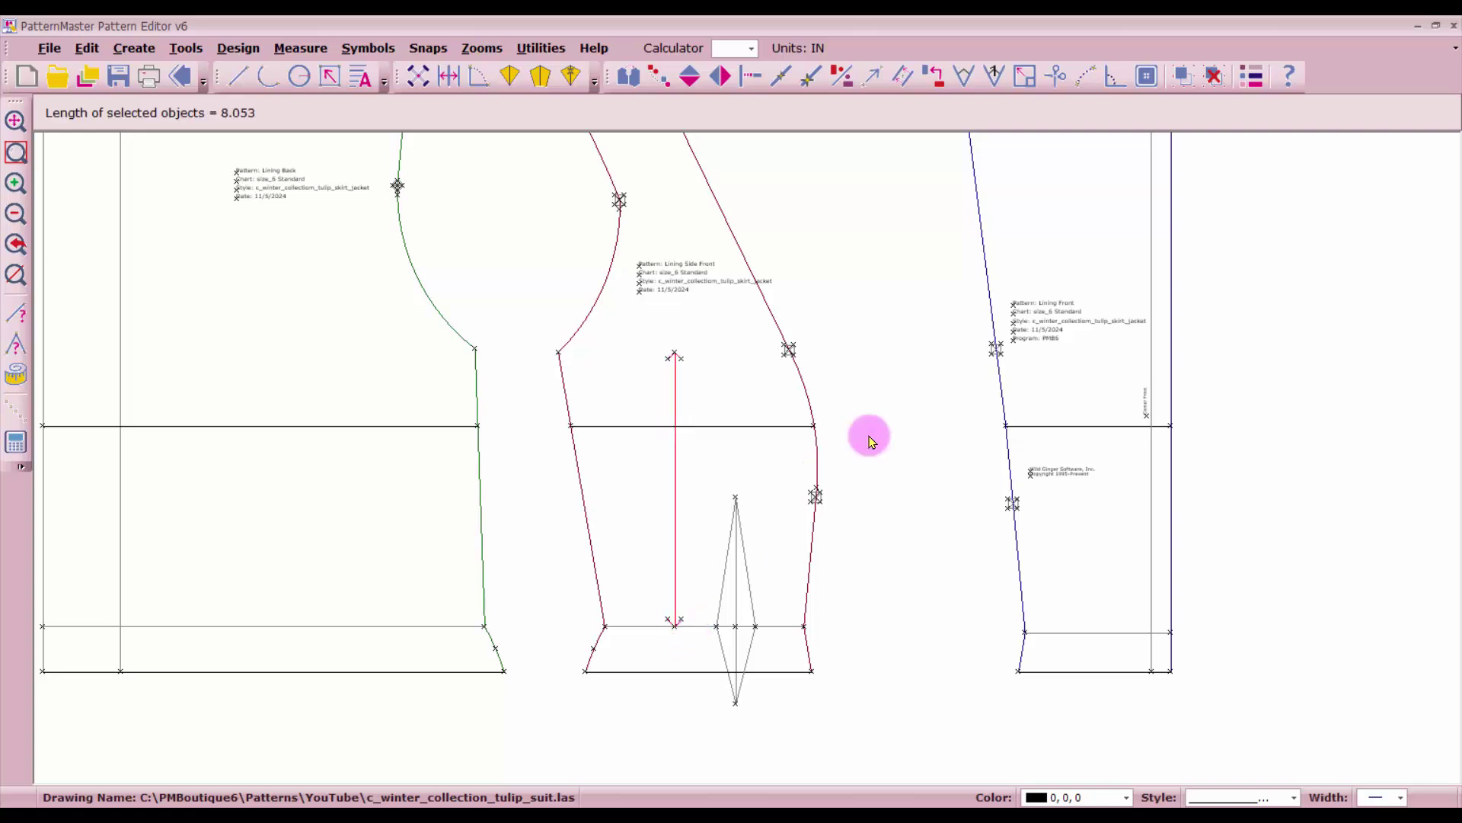
{"action": "left_click", "coordinate": [1182, 79]}
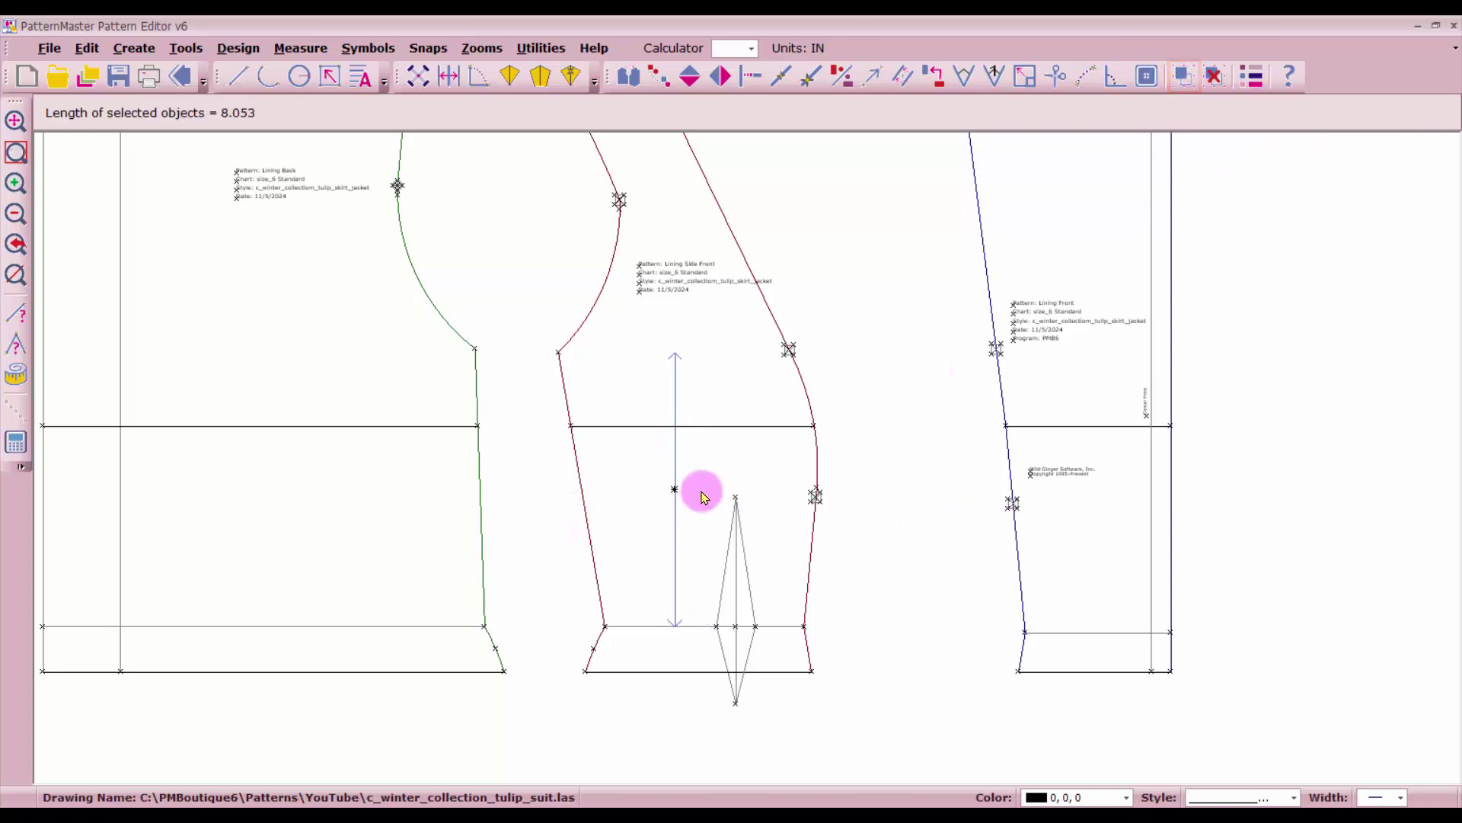
{"action": "left_click_drag", "start_coordinate": [670, 514], "coordinate": [673, 486]}
{"action": "scroll", "coordinate": [744, 460], "scroll_direction": "down", "scroll_amount": 2}
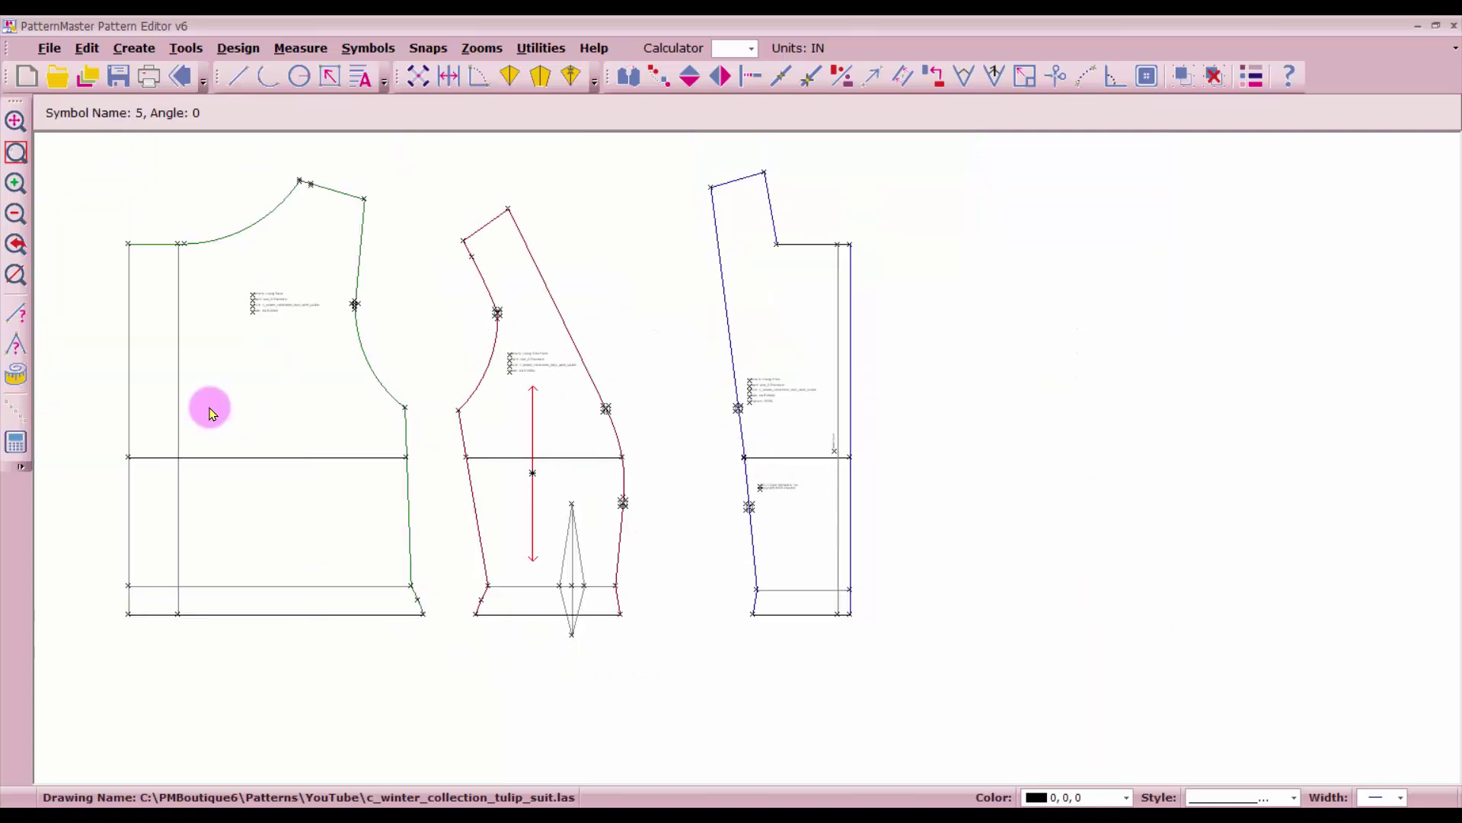
- Place a vertical Place on Fold symbol of length 12 near the back lining's centre edge and mirror it horizontally
{"action": "left_click", "coordinate": [130, 412]}
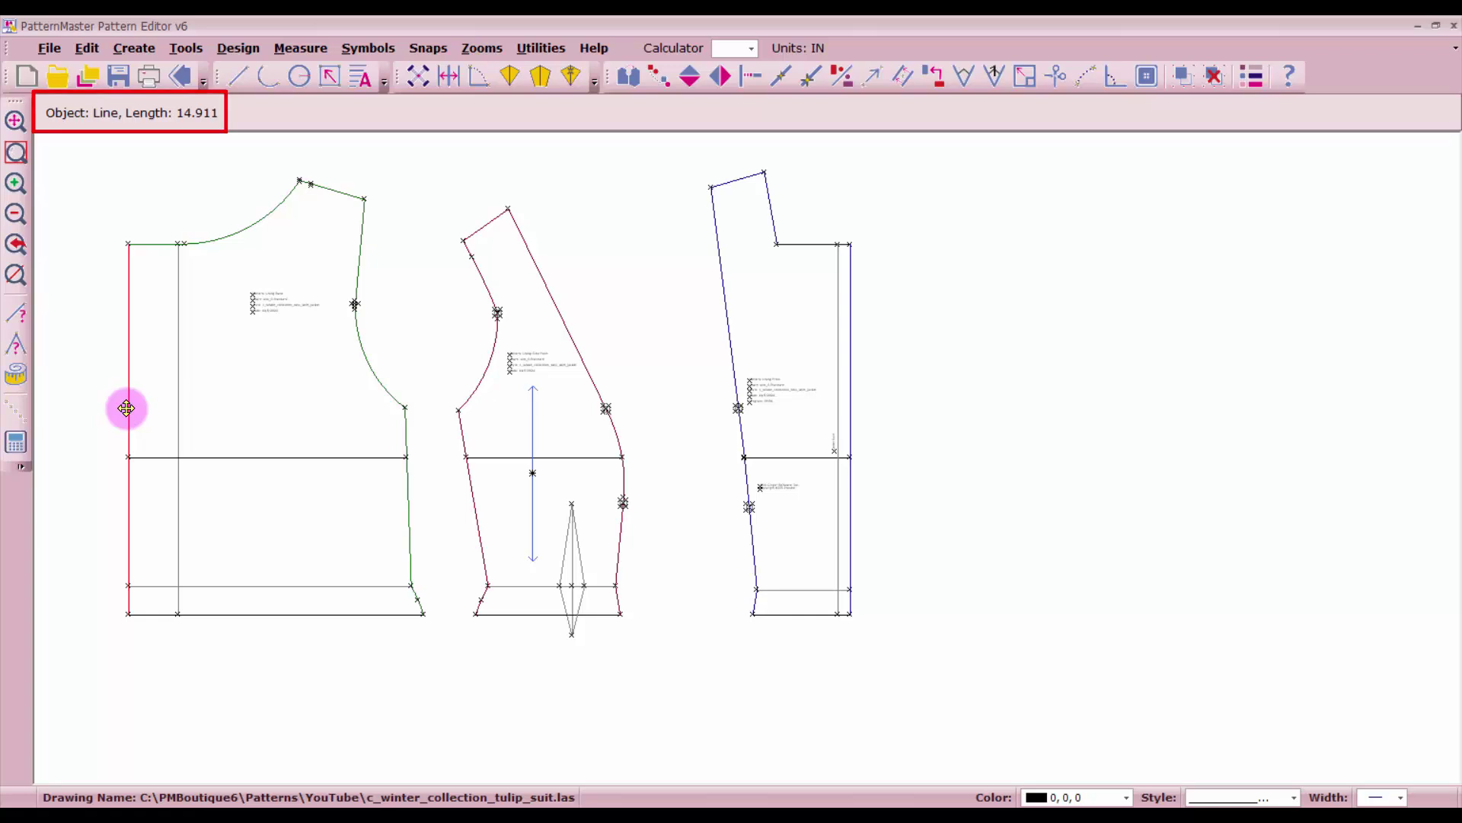
{"action": "left_click", "coordinate": [1148, 77]}
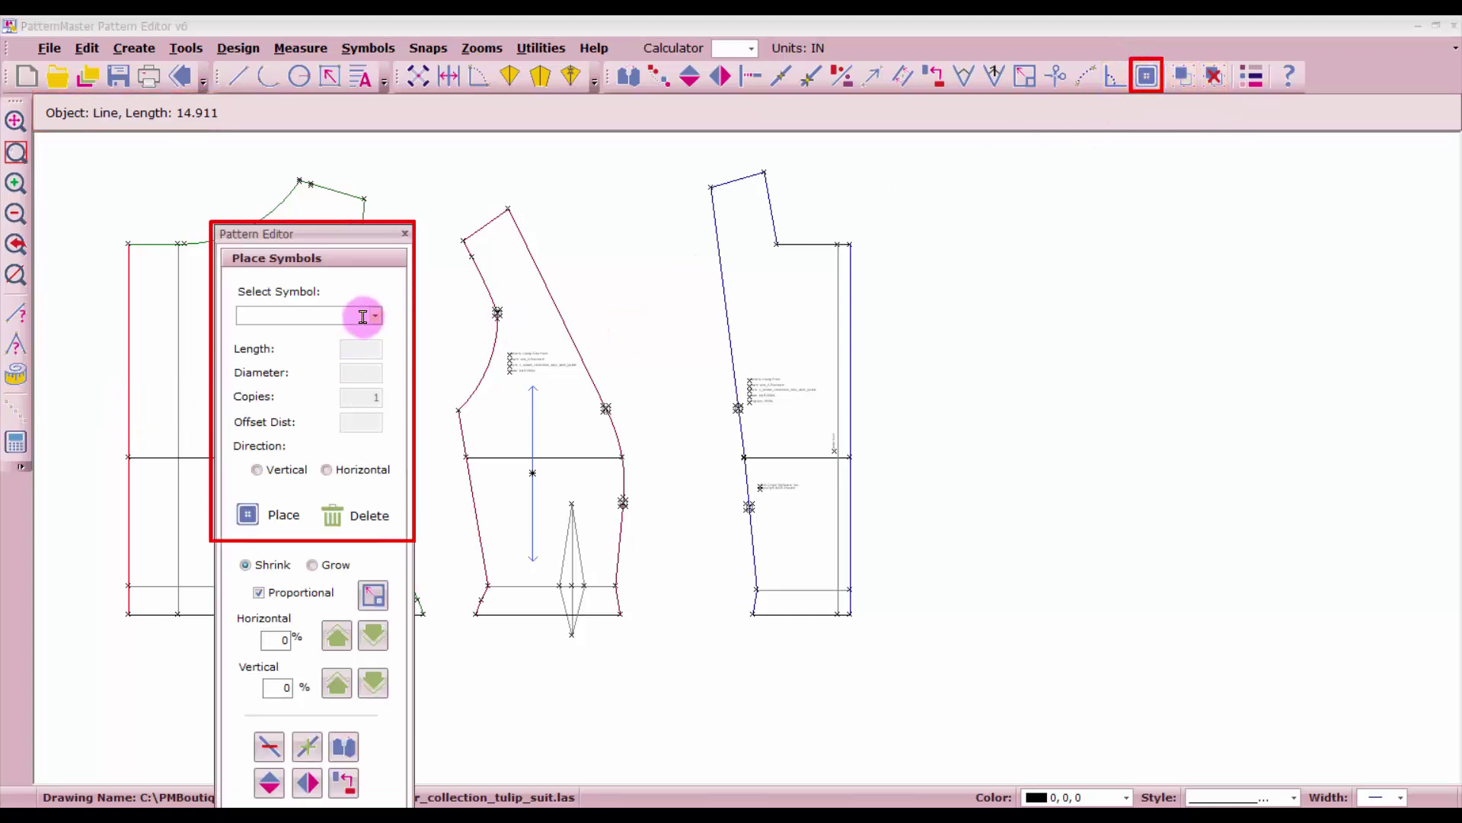
{"action": "left_click", "coordinate": [376, 316]}
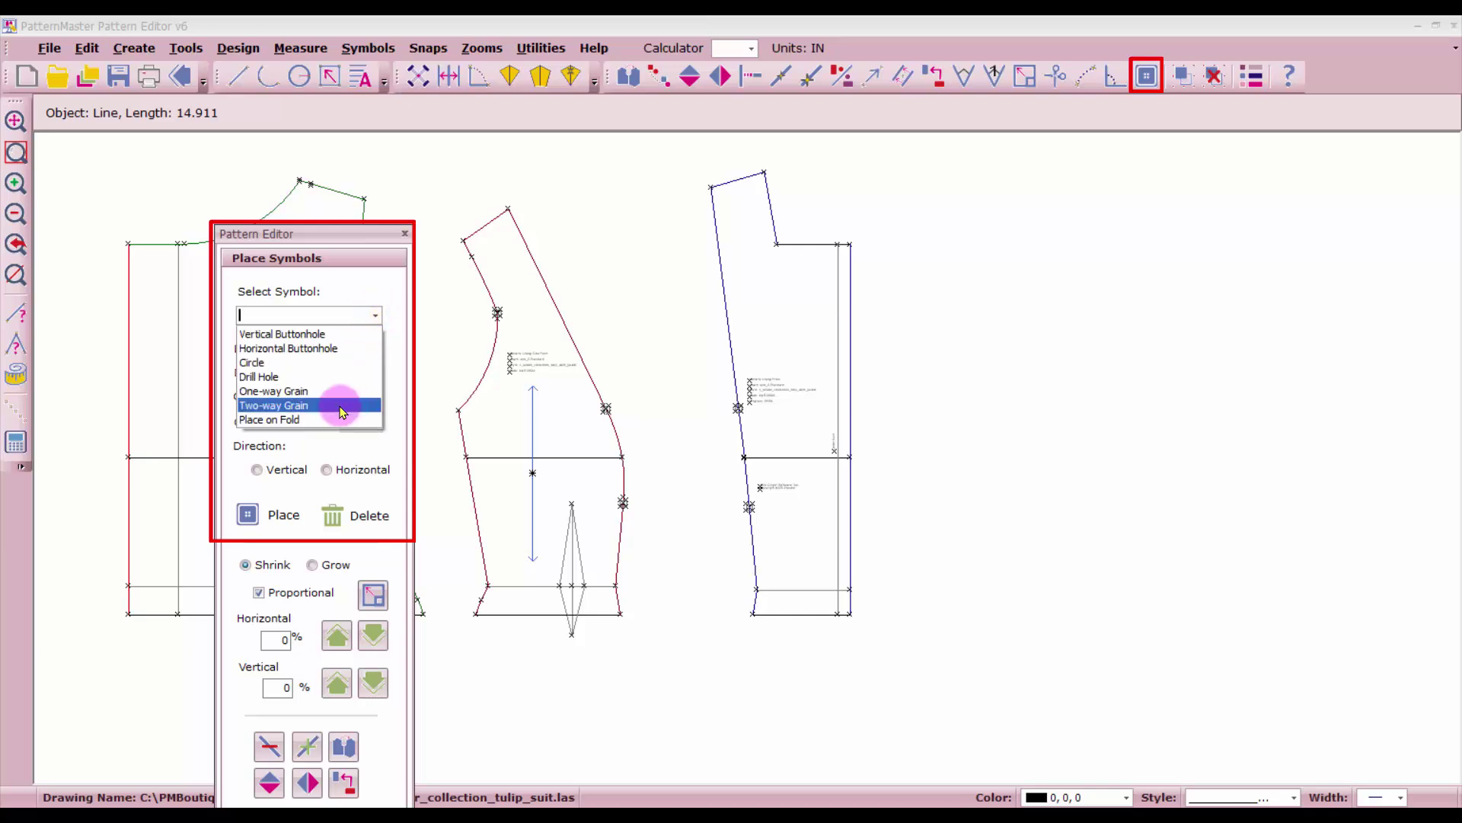
{"action": "left_click", "coordinate": [296, 418]}
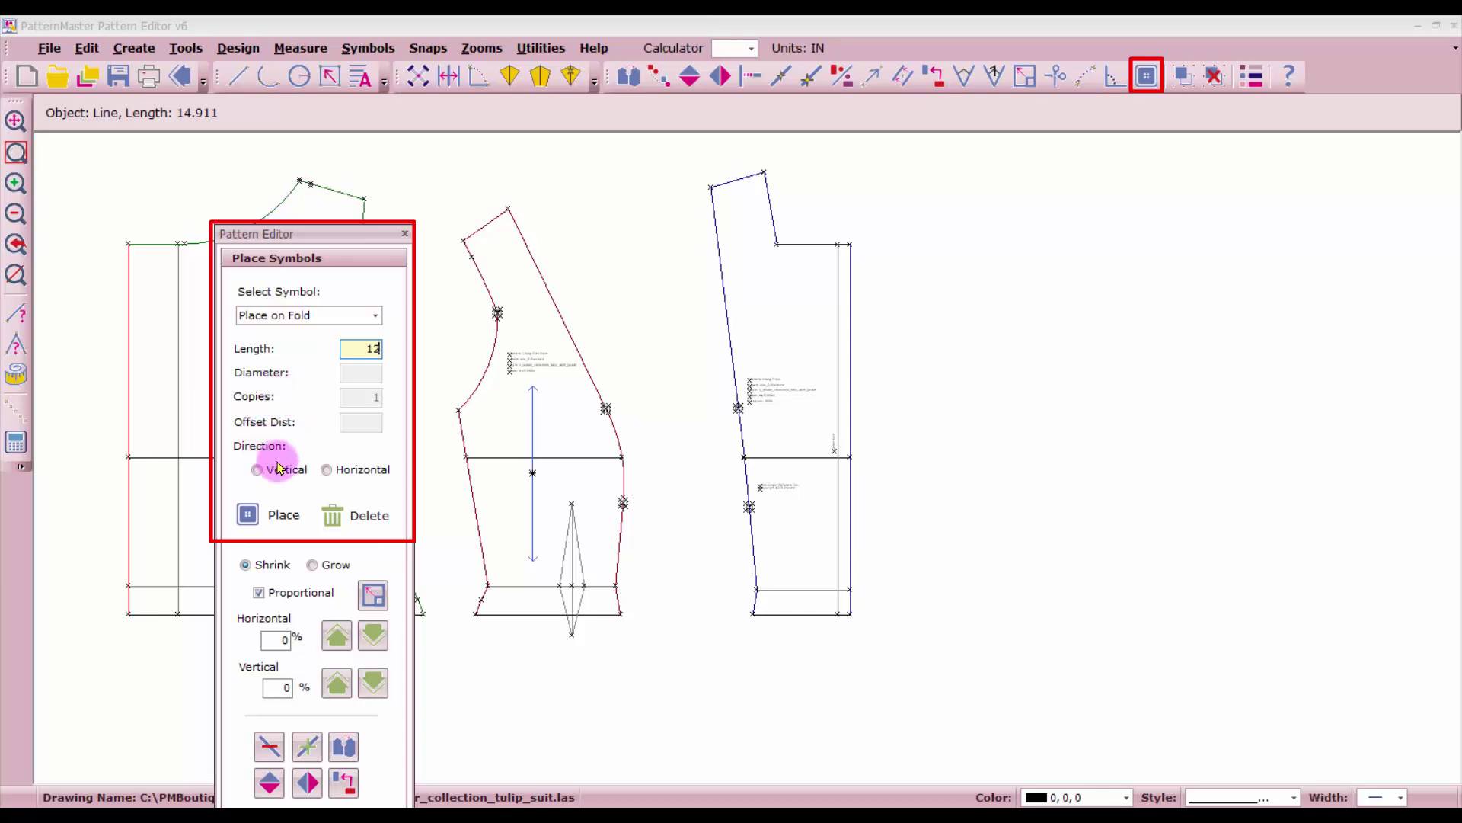
{"action": "left_click", "coordinate": [284, 515]}
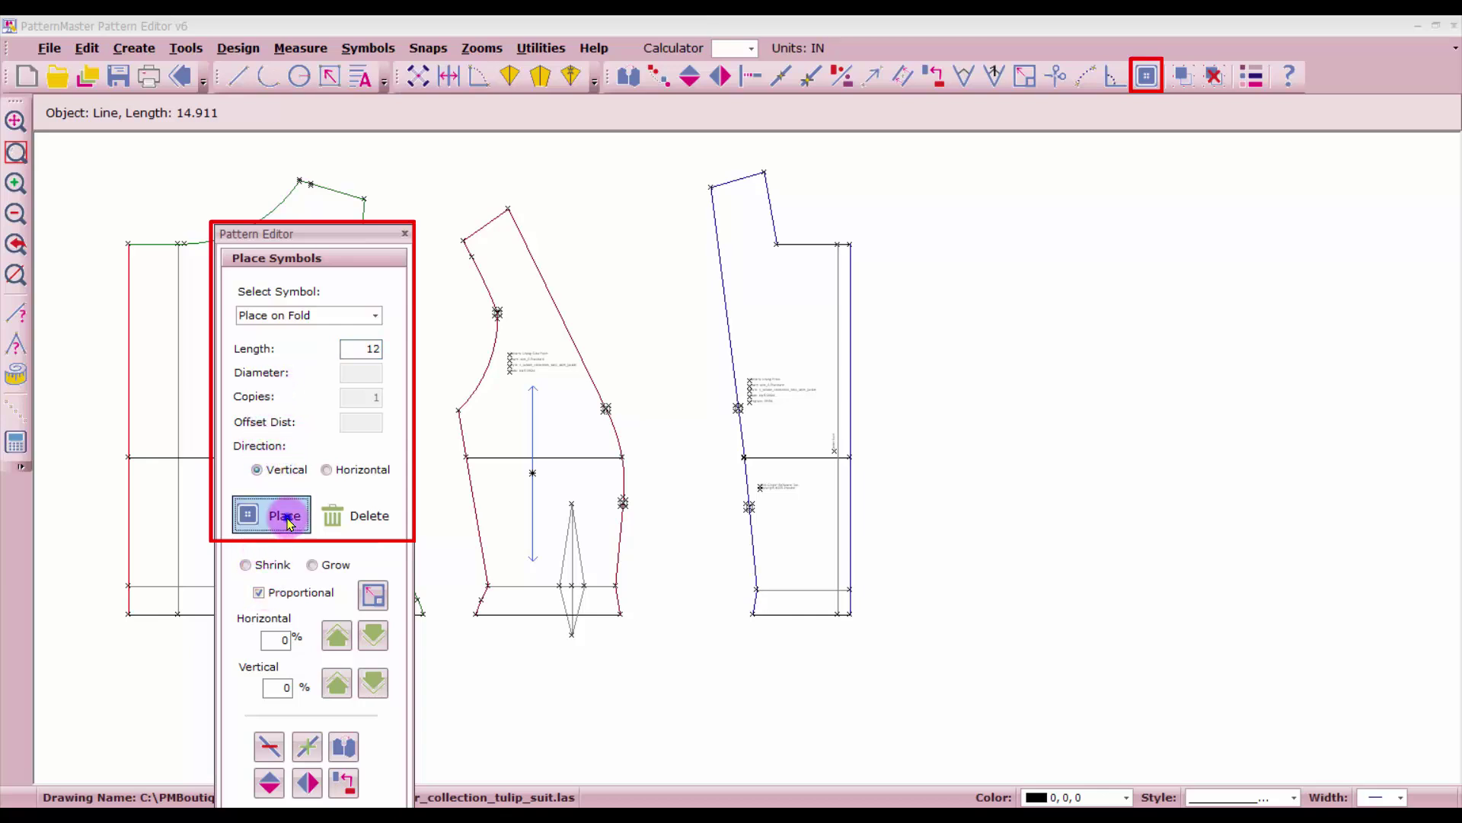
{"action": "left_click_drag", "start_coordinate": [330, 230], "coordinate": [1018, 202]}
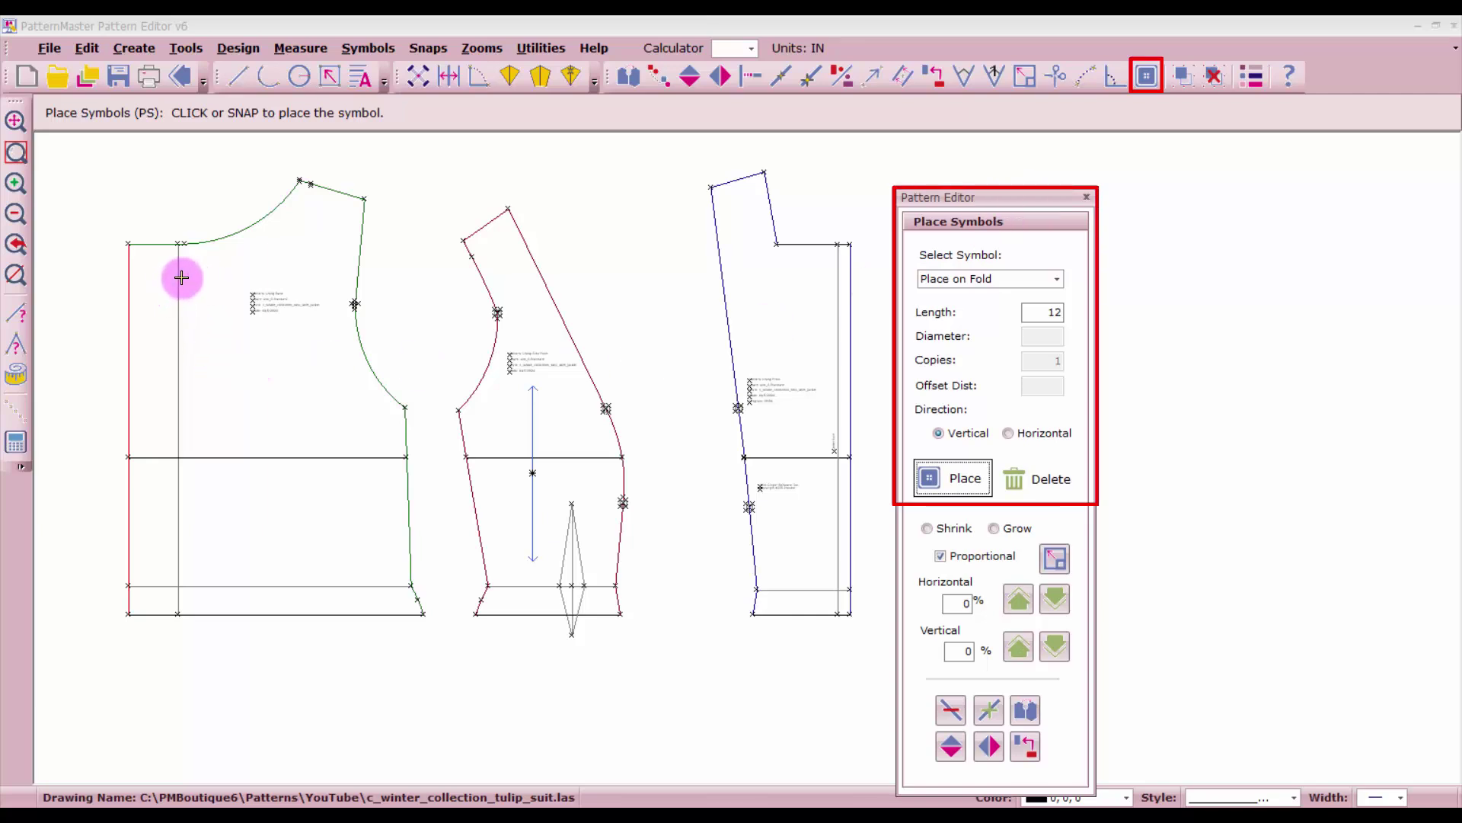
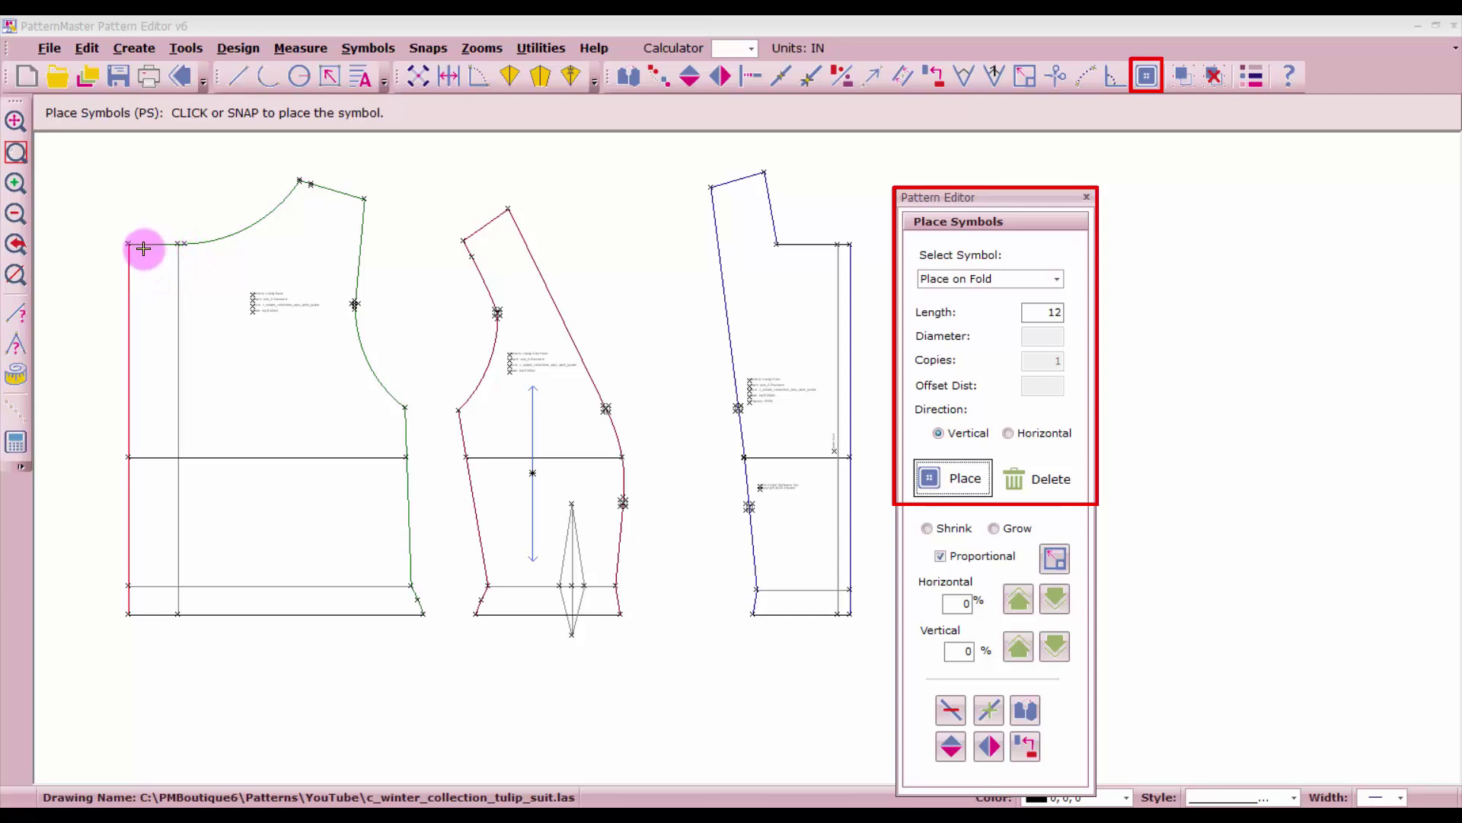
{"action": "left_click", "coordinate": [146, 250]}
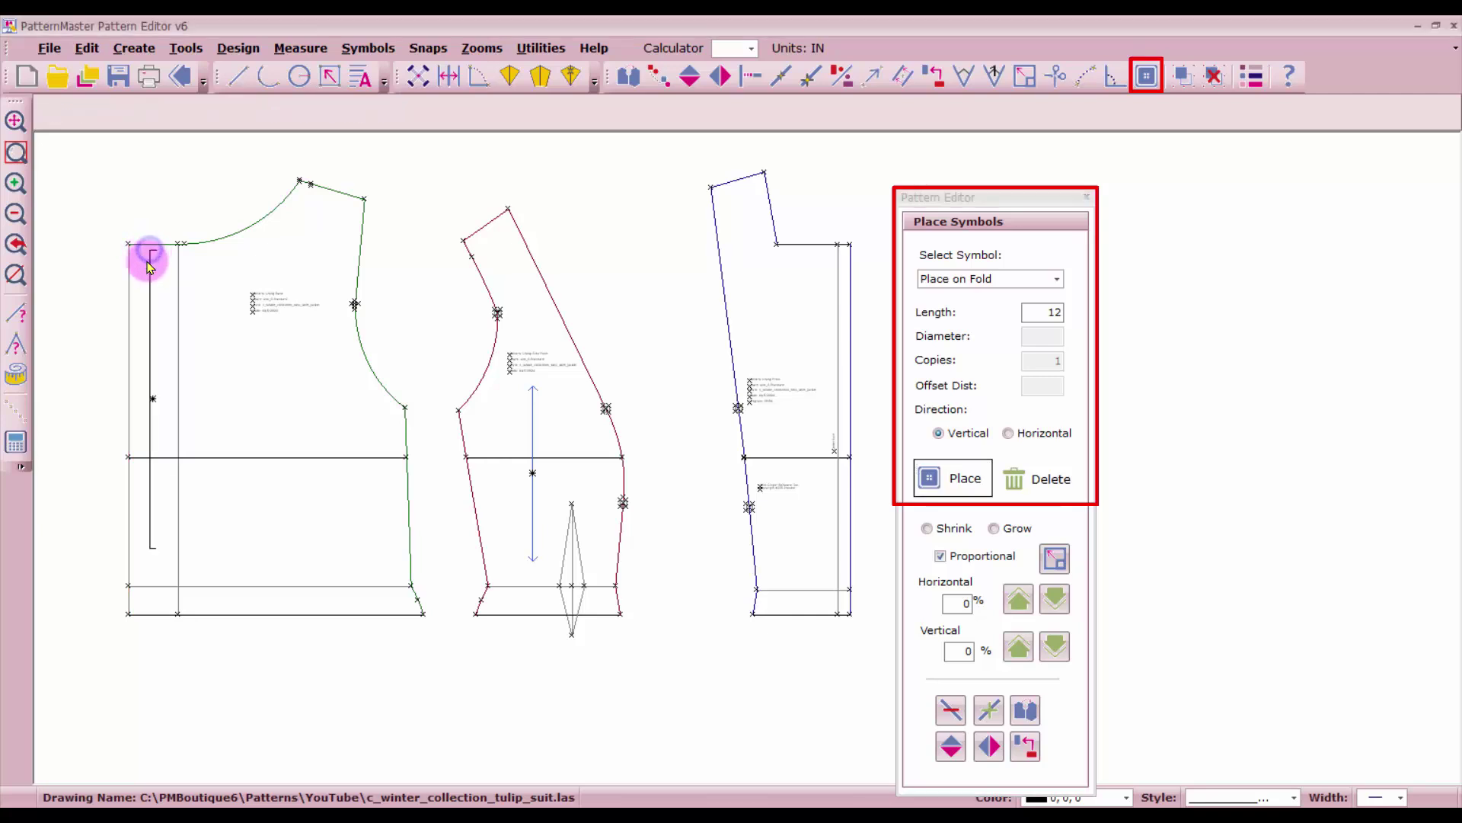
{"action": "left_click", "coordinate": [145, 287]}
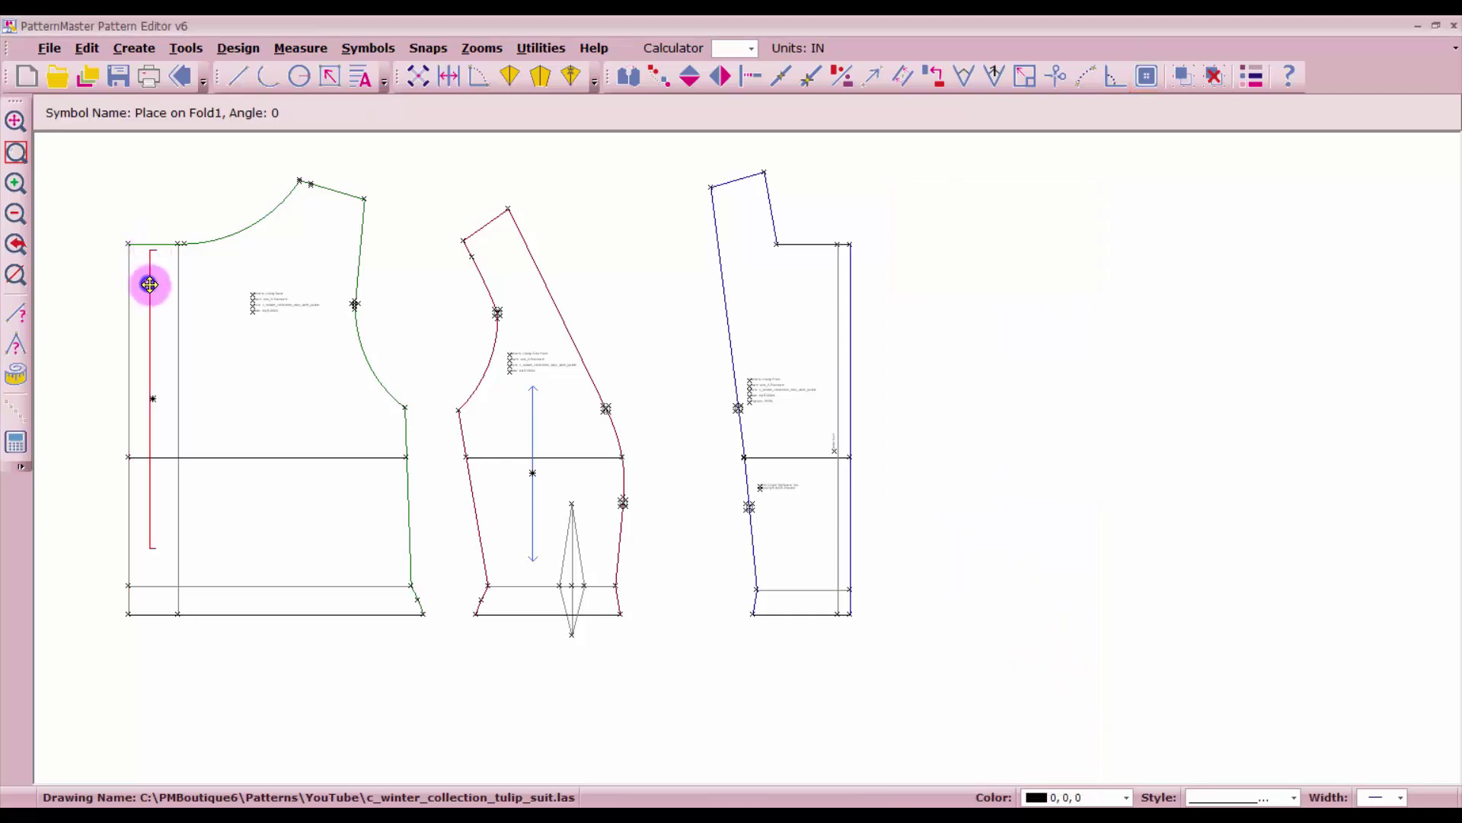
{"action": "left_click", "coordinate": [720, 75]}
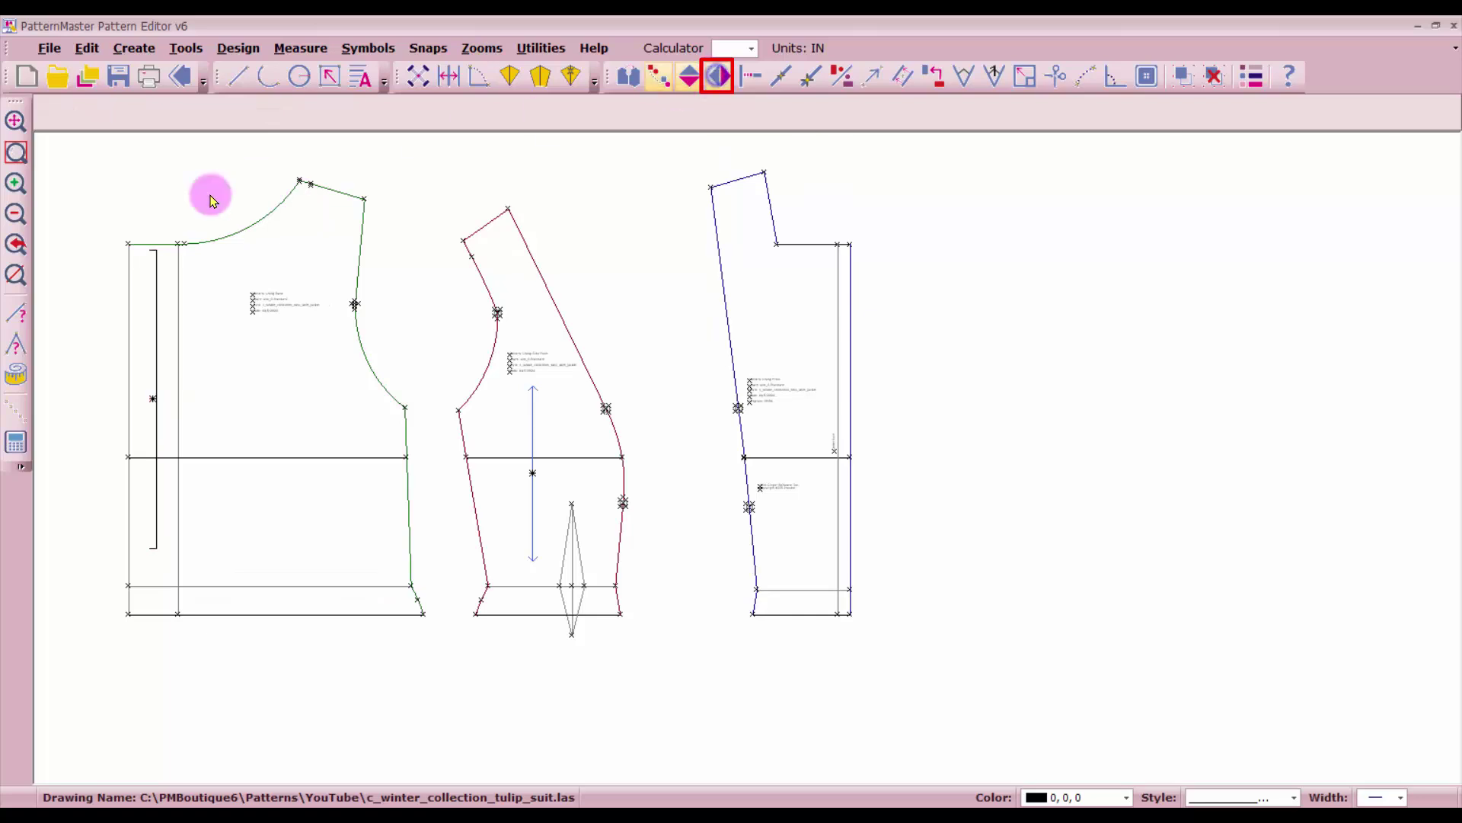
- Offset the back lining's inner vertical line 1.5 inches toward the outer centre edge
{"action": "left_click", "coordinate": [180, 293]}
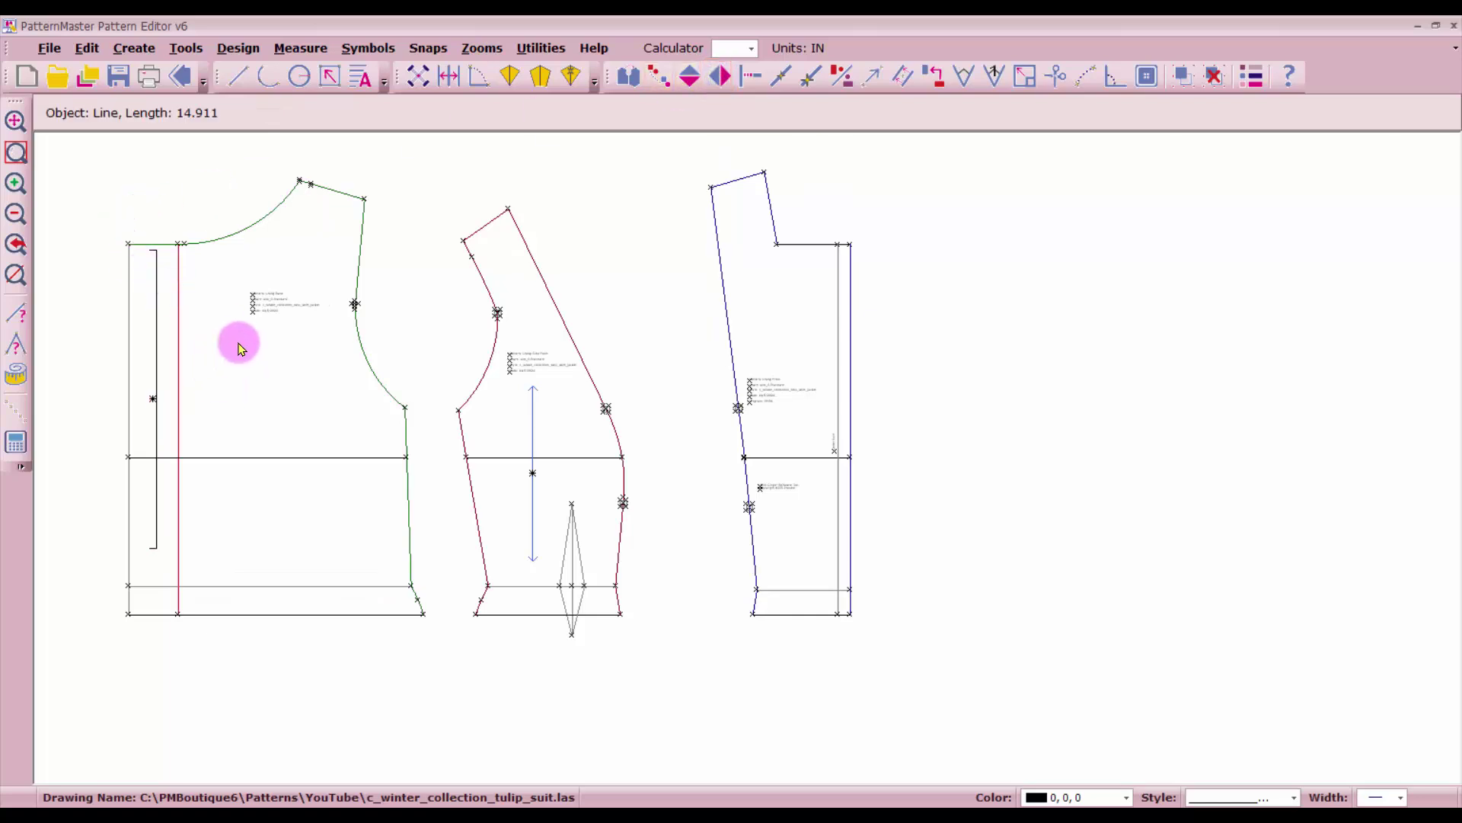
{"action": "left_click", "coordinate": [905, 75]}
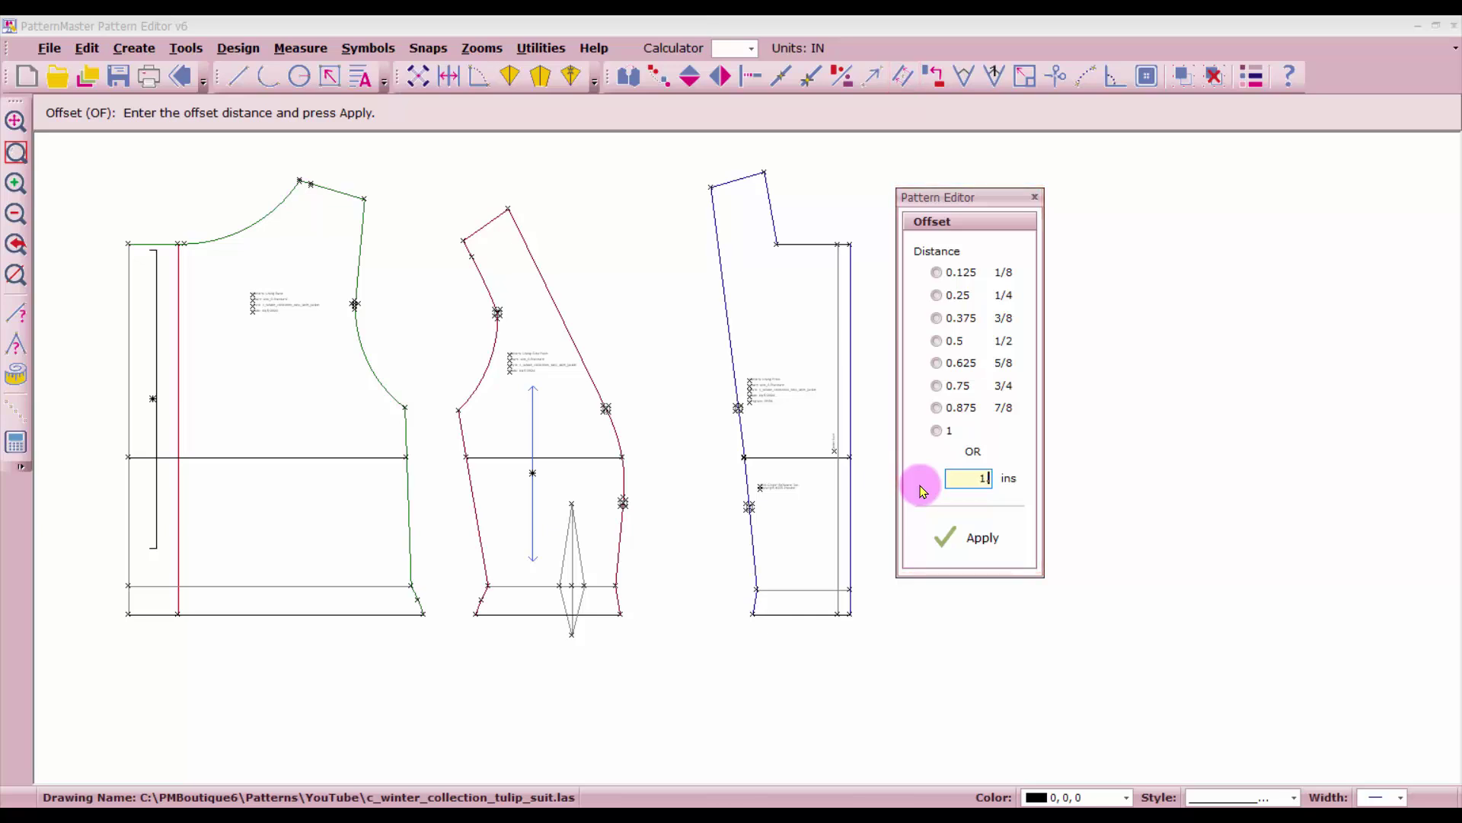
{"action": "key", "text": "Return"}
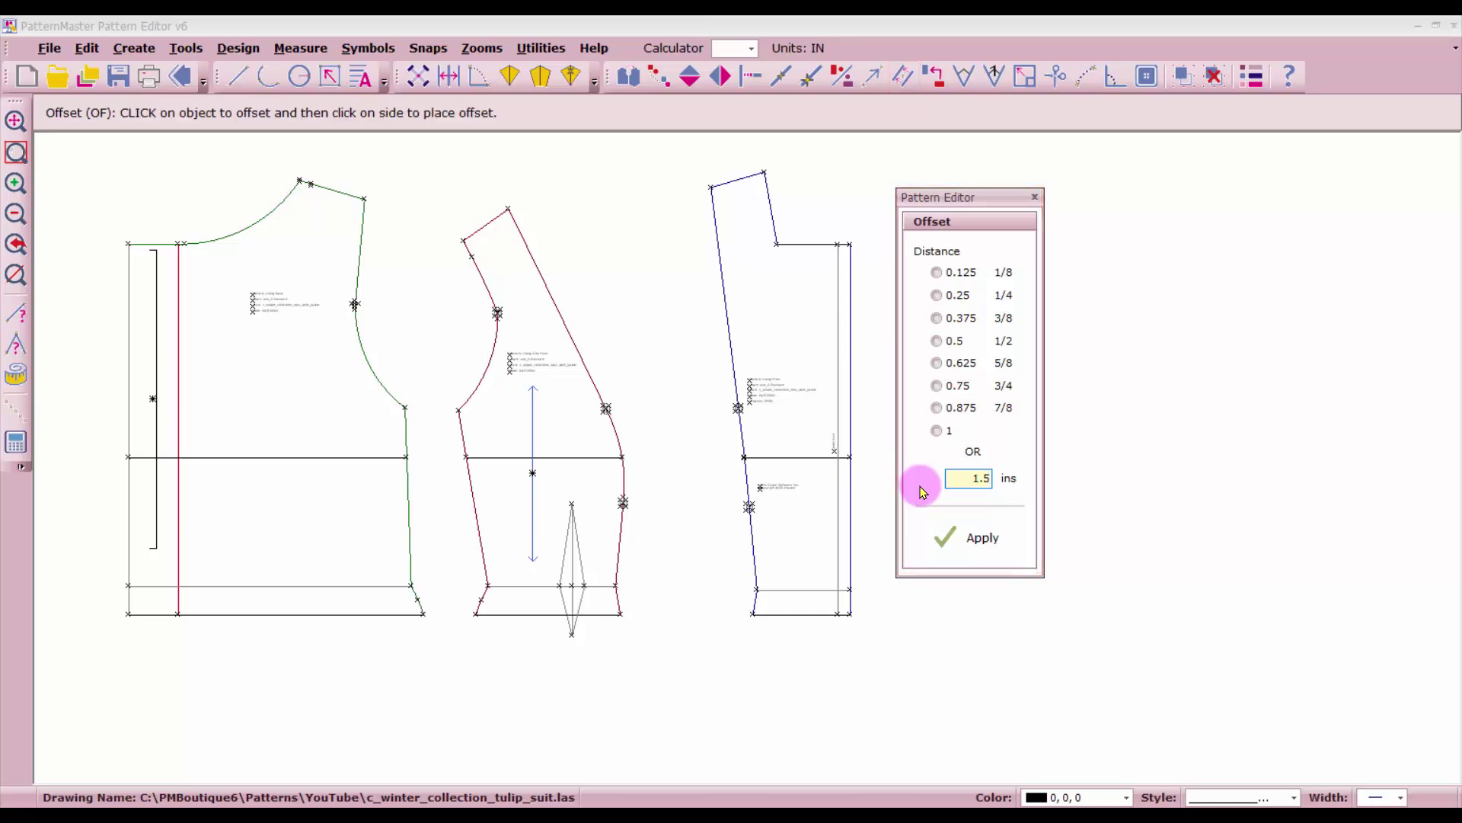
{"action": "left_click", "coordinate": [174, 393]}
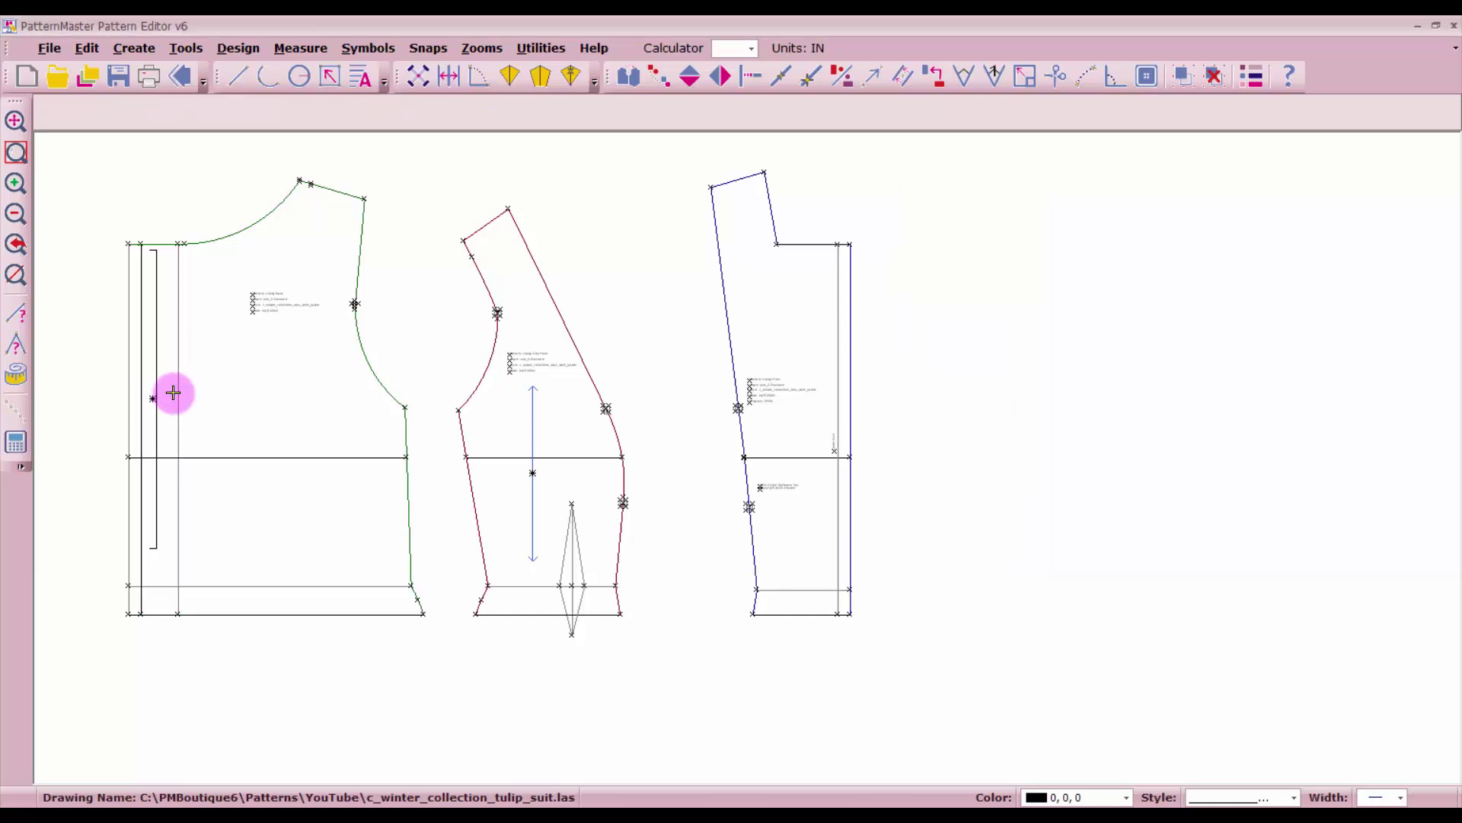
- Move the Place on Fold symbol so its short ends meet the back lining's offset centre line
{"action": "left_click", "coordinate": [164, 398]}
{"action": "scroll", "coordinate": [163, 398], "scroll_direction": "up", "scroll_amount": 3}
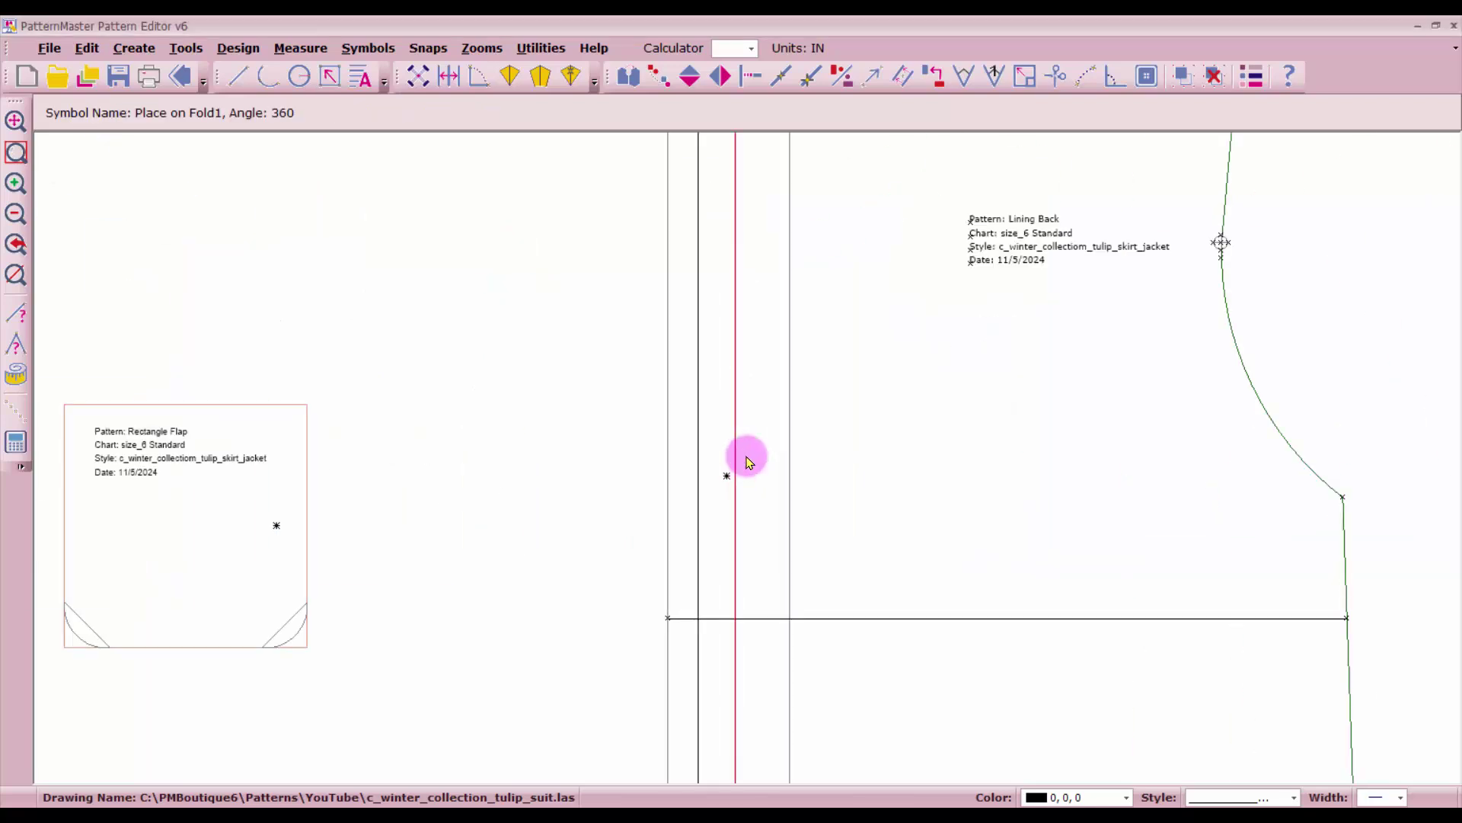
{"action": "scroll", "coordinate": [732, 474], "scroll_direction": "down", "scroll_amount": 1}
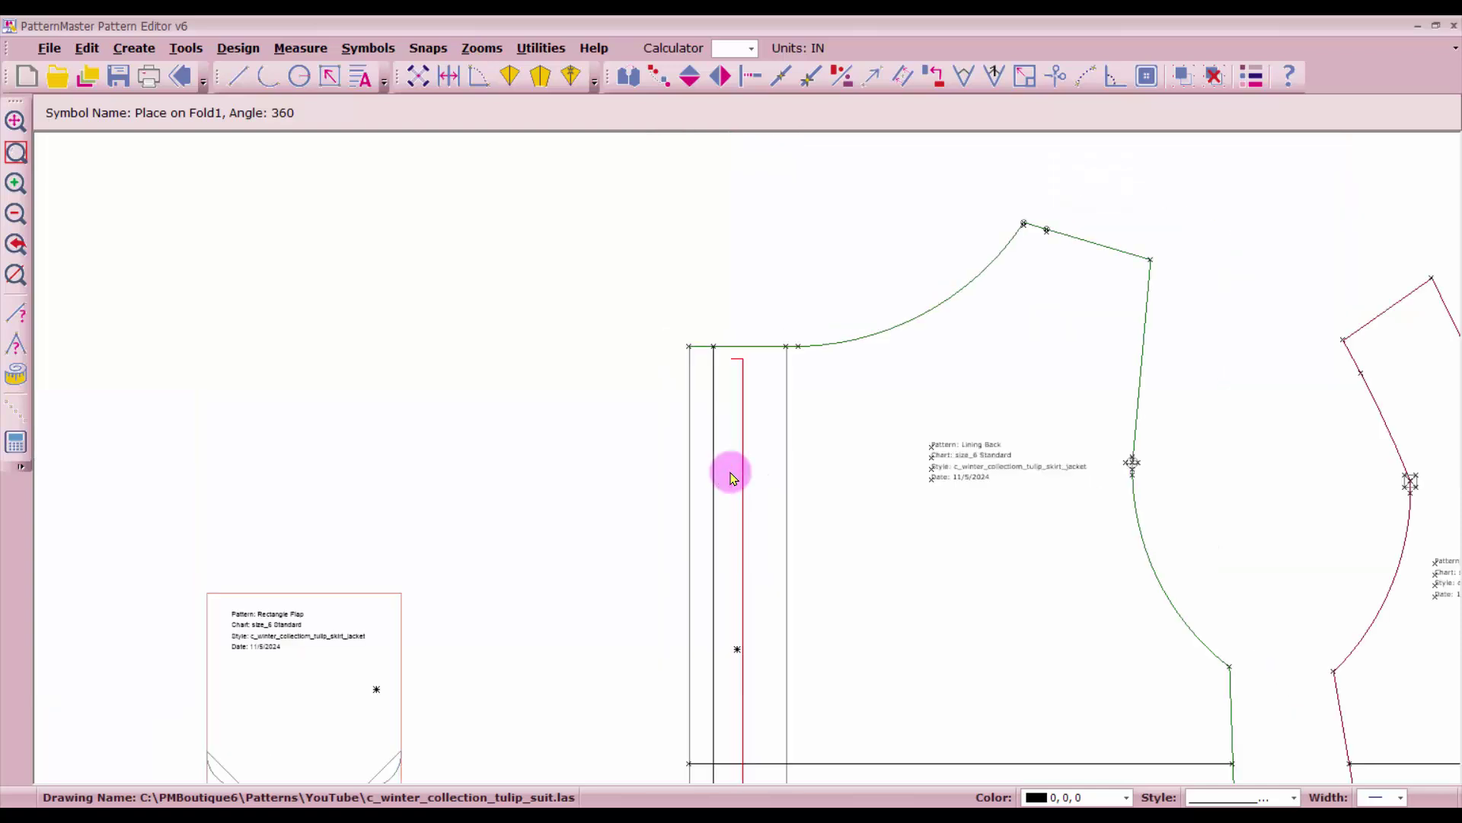
{"action": "scroll", "coordinate": [746, 460], "scroll_direction": "up", "scroll_amount": 2}
{"action": "left_click", "coordinate": [749, 461]}
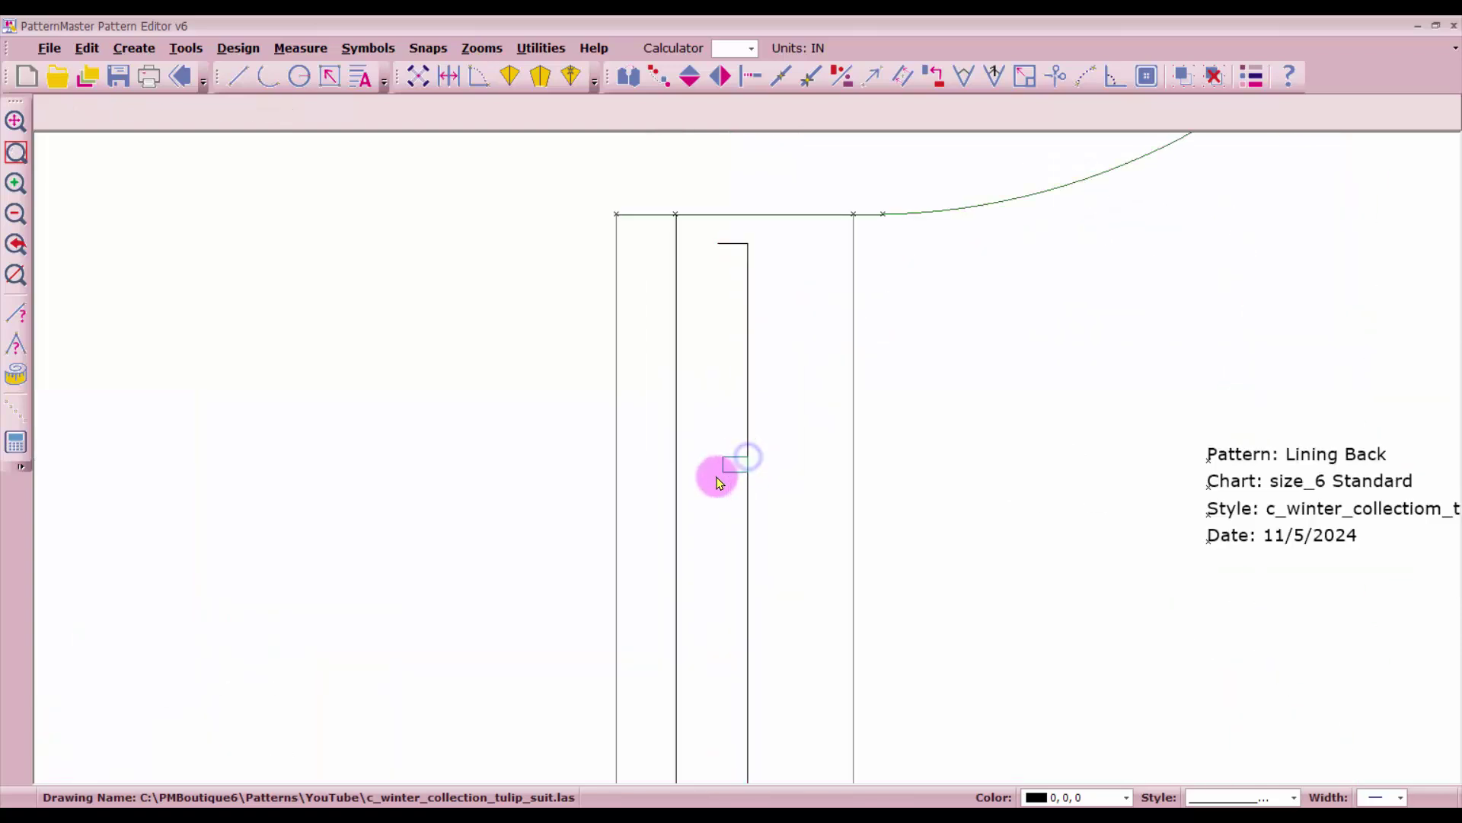
{"action": "left_click", "coordinate": [748, 457]}
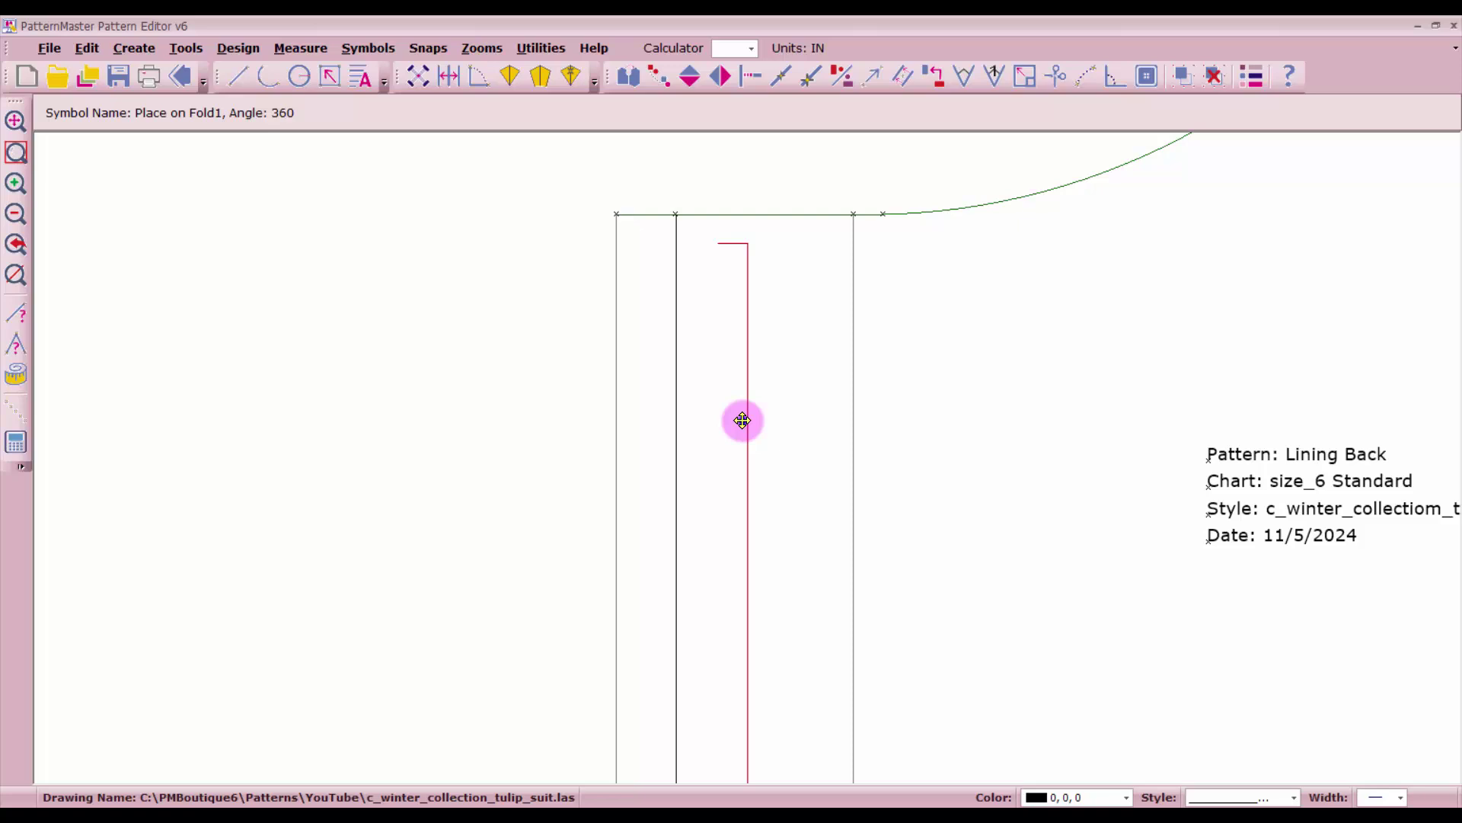
{"action": "left_click_drag", "start_coordinate": [743, 421], "coordinate": [701, 444]}
- Trim the back lining's neckline and waistline to the offset centre line with Intersect
{"action": "left_click", "coordinate": [751, 76]}
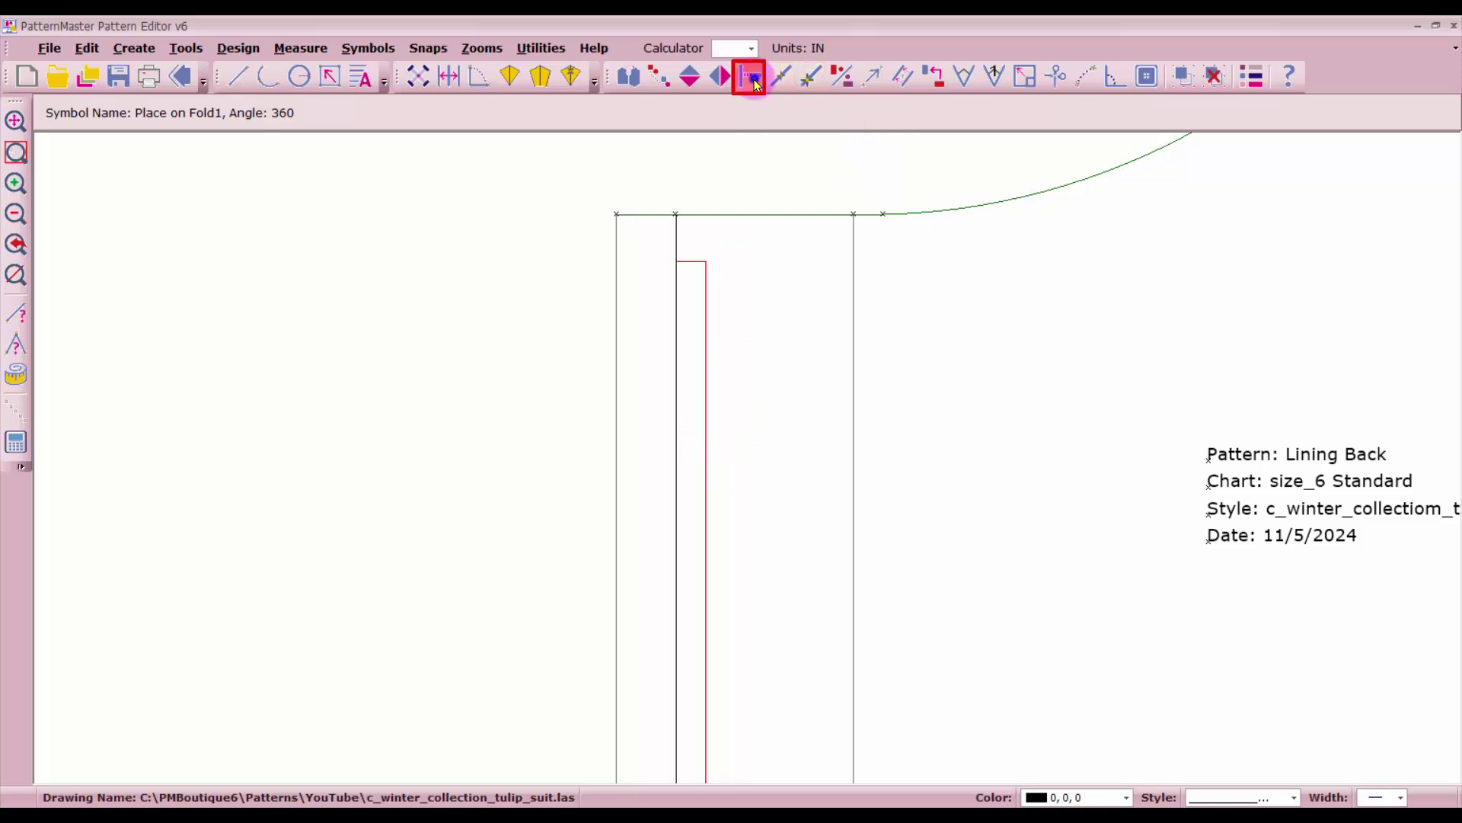
{"action": "left_click", "coordinate": [722, 207]}
{"action": "left_click", "coordinate": [677, 236]}
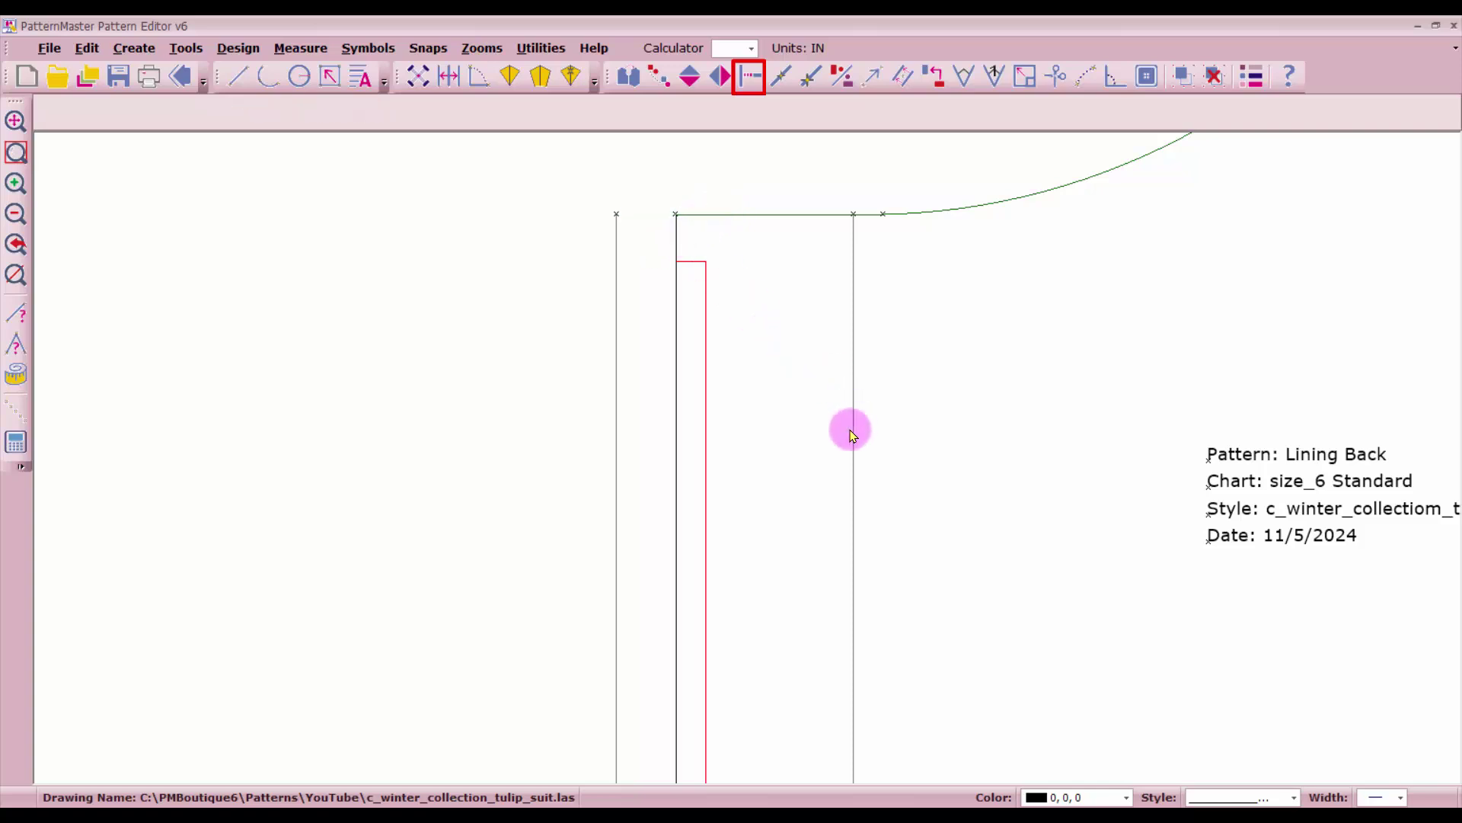
{"action": "scroll", "coordinate": [746, 465], "scroll_direction": "down", "scroll_amount": 1}
{"action": "scroll", "coordinate": [746, 464], "scroll_direction": "down", "scroll_amount": 1}
{"action": "scroll", "coordinate": [751, 465], "scroll_direction": "down", "scroll_amount": 1}
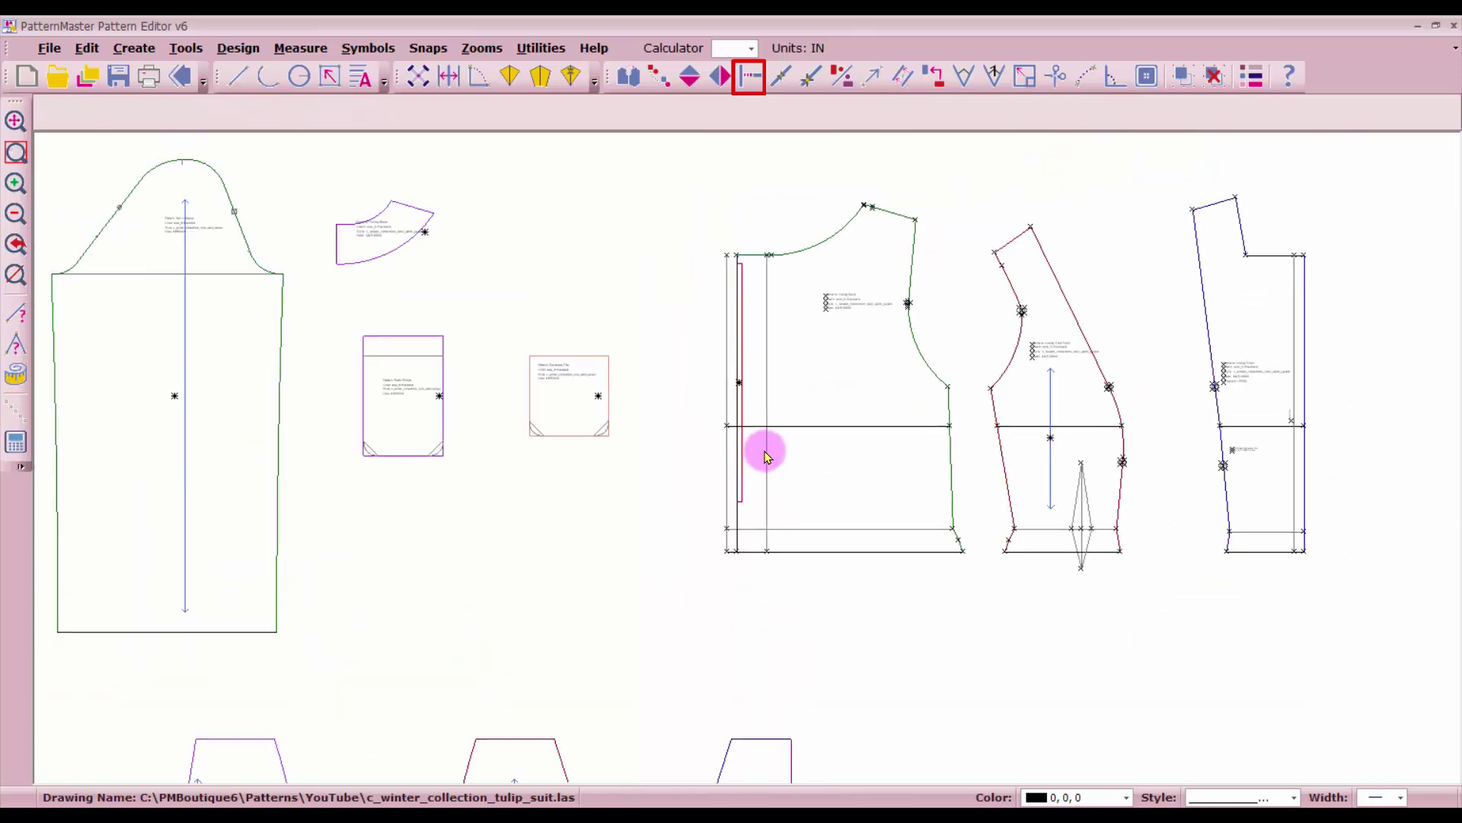
{"action": "left_click", "coordinate": [754, 420]}
{"action": "scroll", "coordinate": [754, 426], "scroll_direction": "up", "scroll_amount": 2}
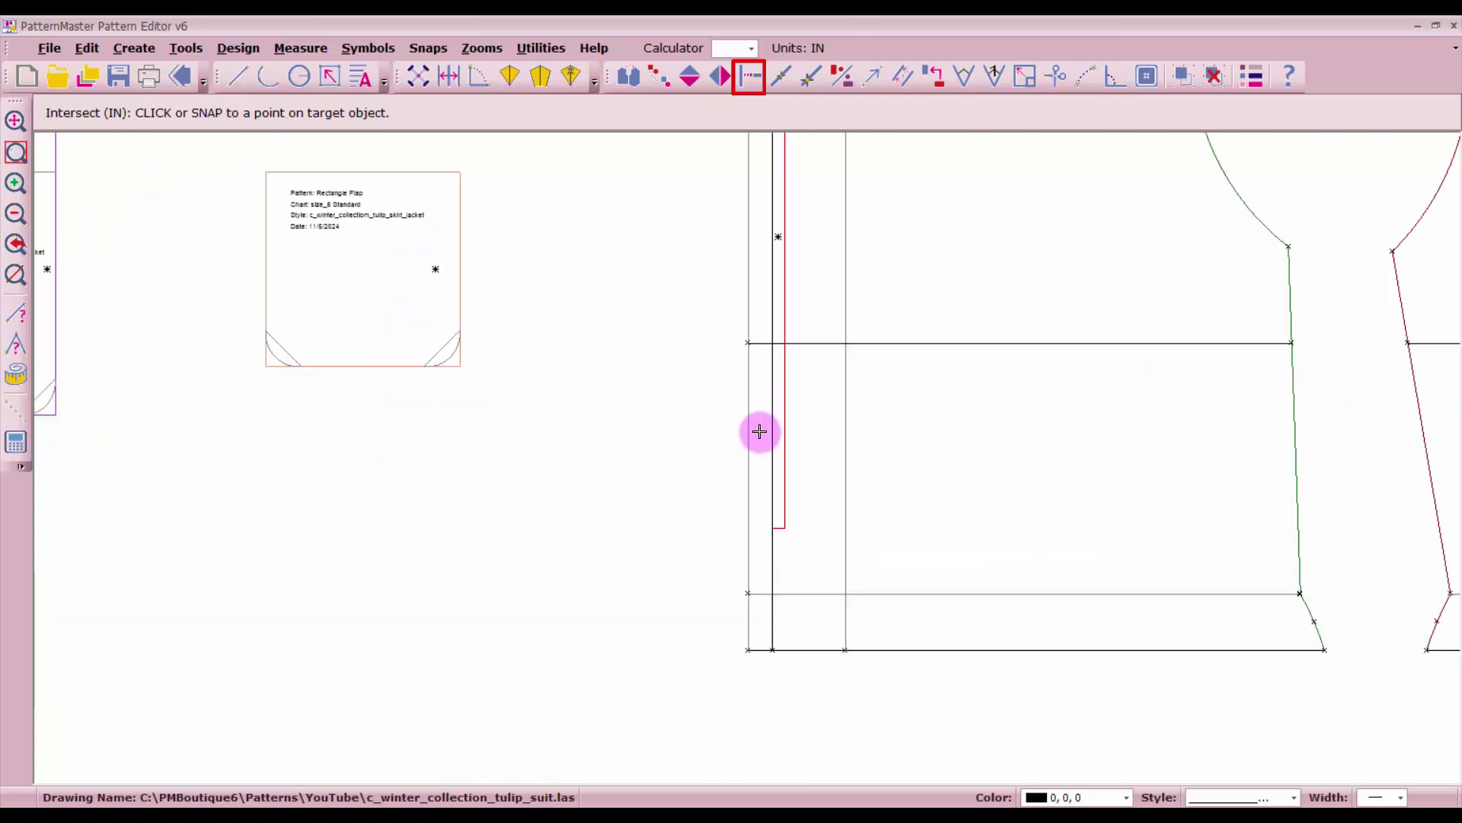
{"action": "left_click", "coordinate": [768, 393]}
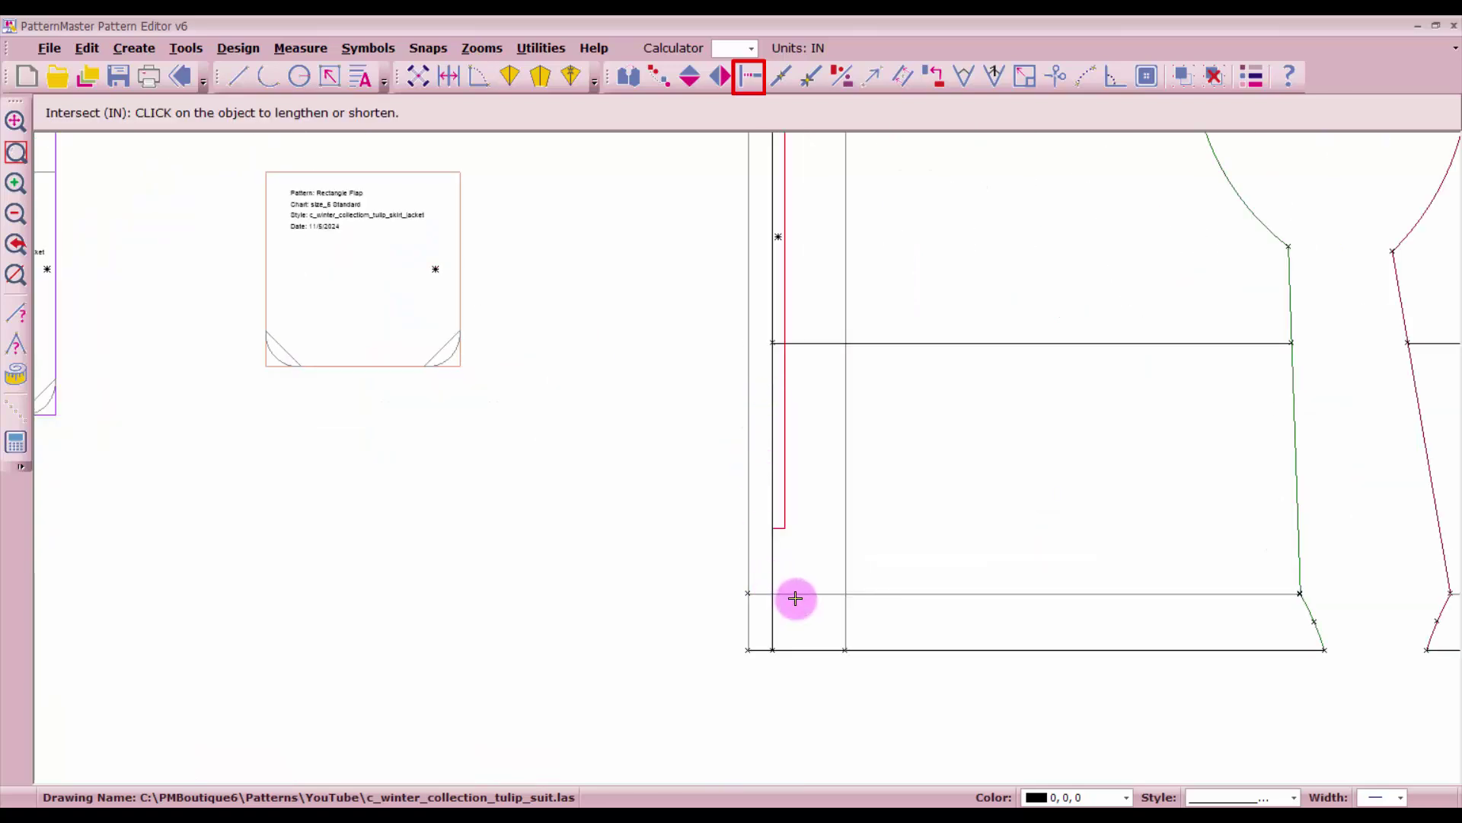
- Trim the back lining's hip line and hem to the offset centre line, and delete the leftover outer vertical line
{"action": "left_click", "coordinate": [794, 595]}
{"action": "left_click", "coordinate": [769, 576]}
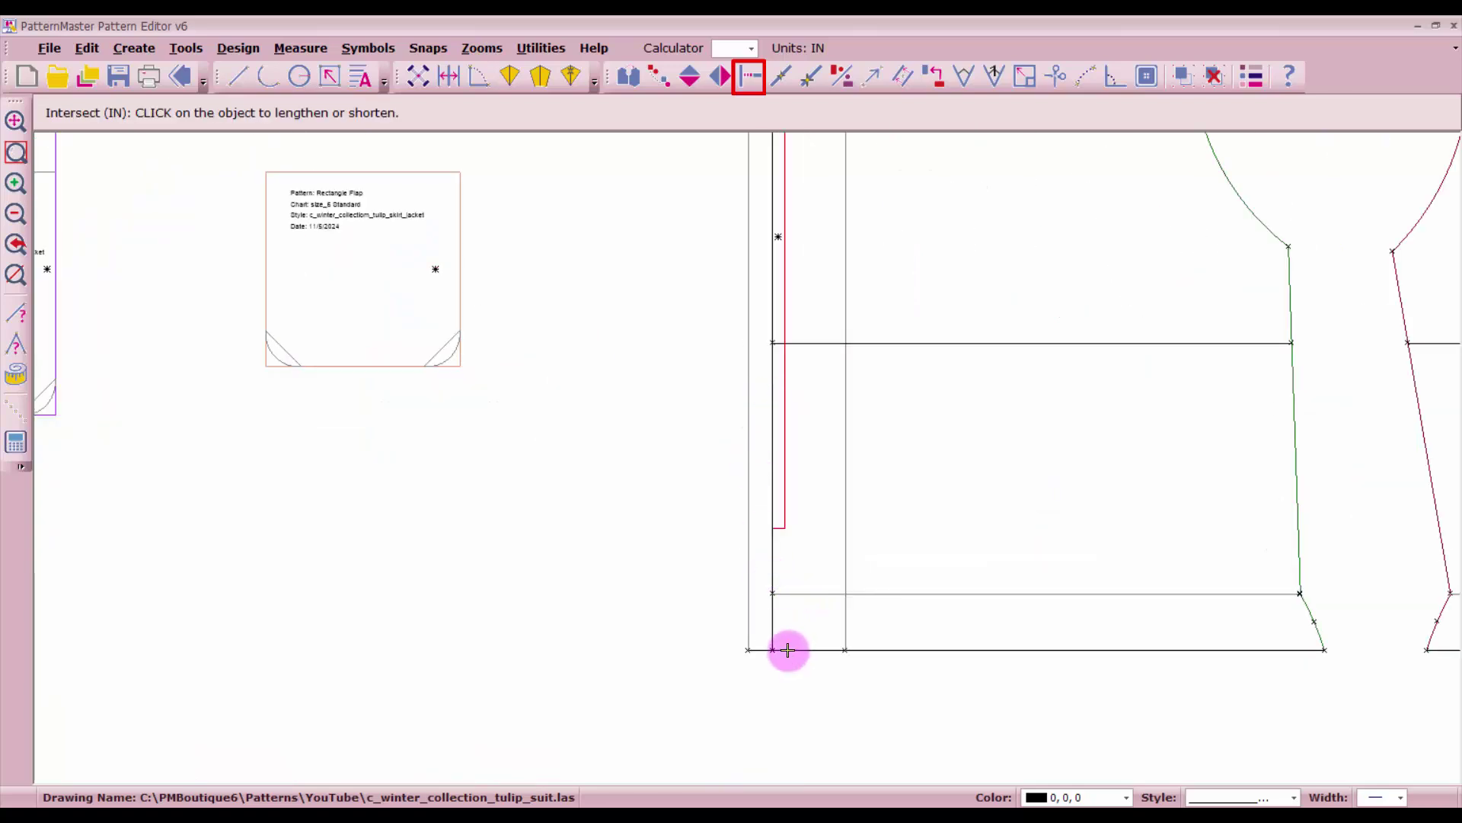
{"action": "left_click", "coordinate": [787, 650]}
{"action": "left_click", "coordinate": [772, 627]}
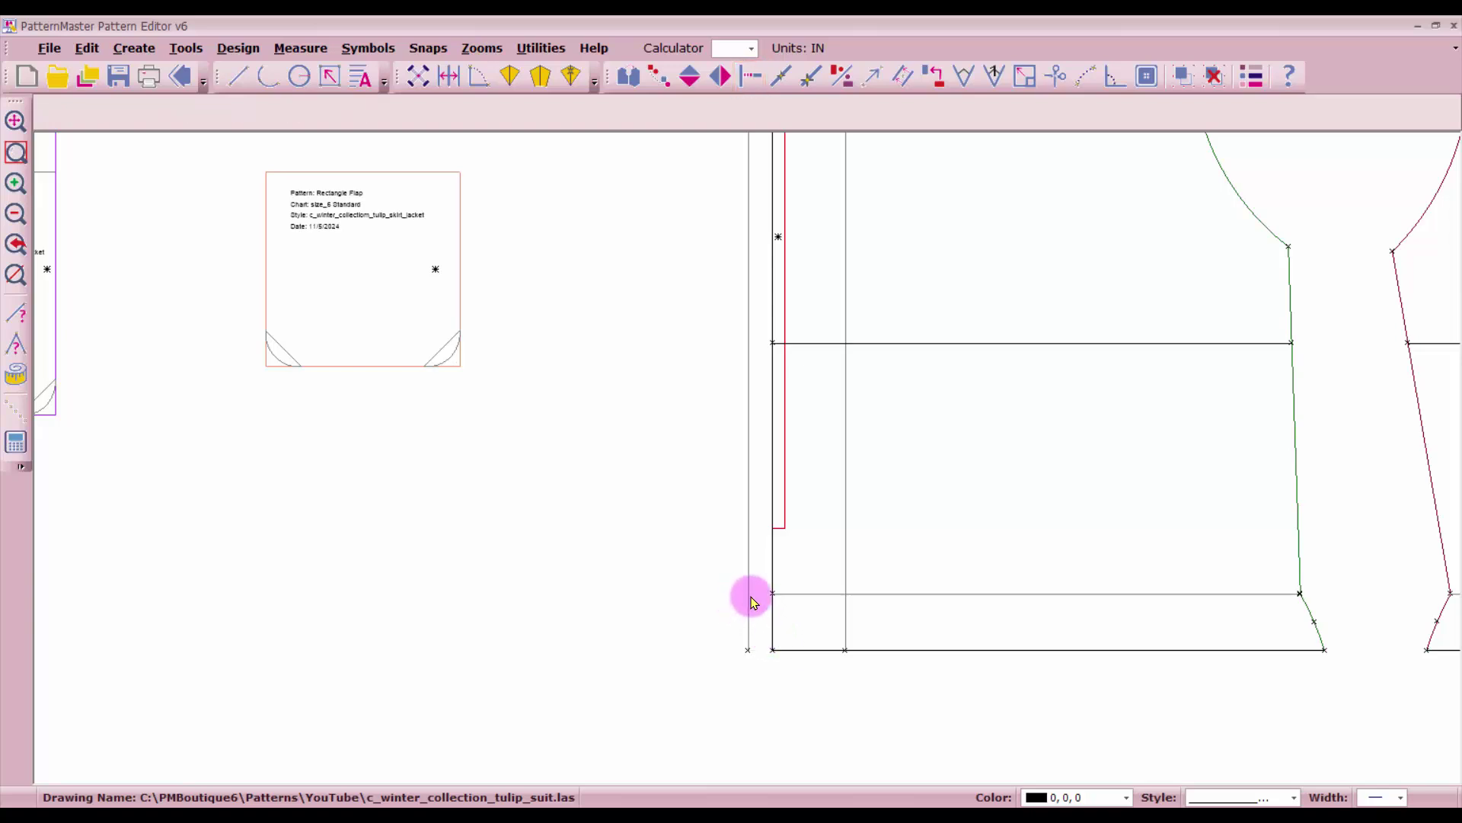
{"action": "left_click", "coordinate": [750, 598]}
{"action": "left_click", "coordinate": [743, 688]}
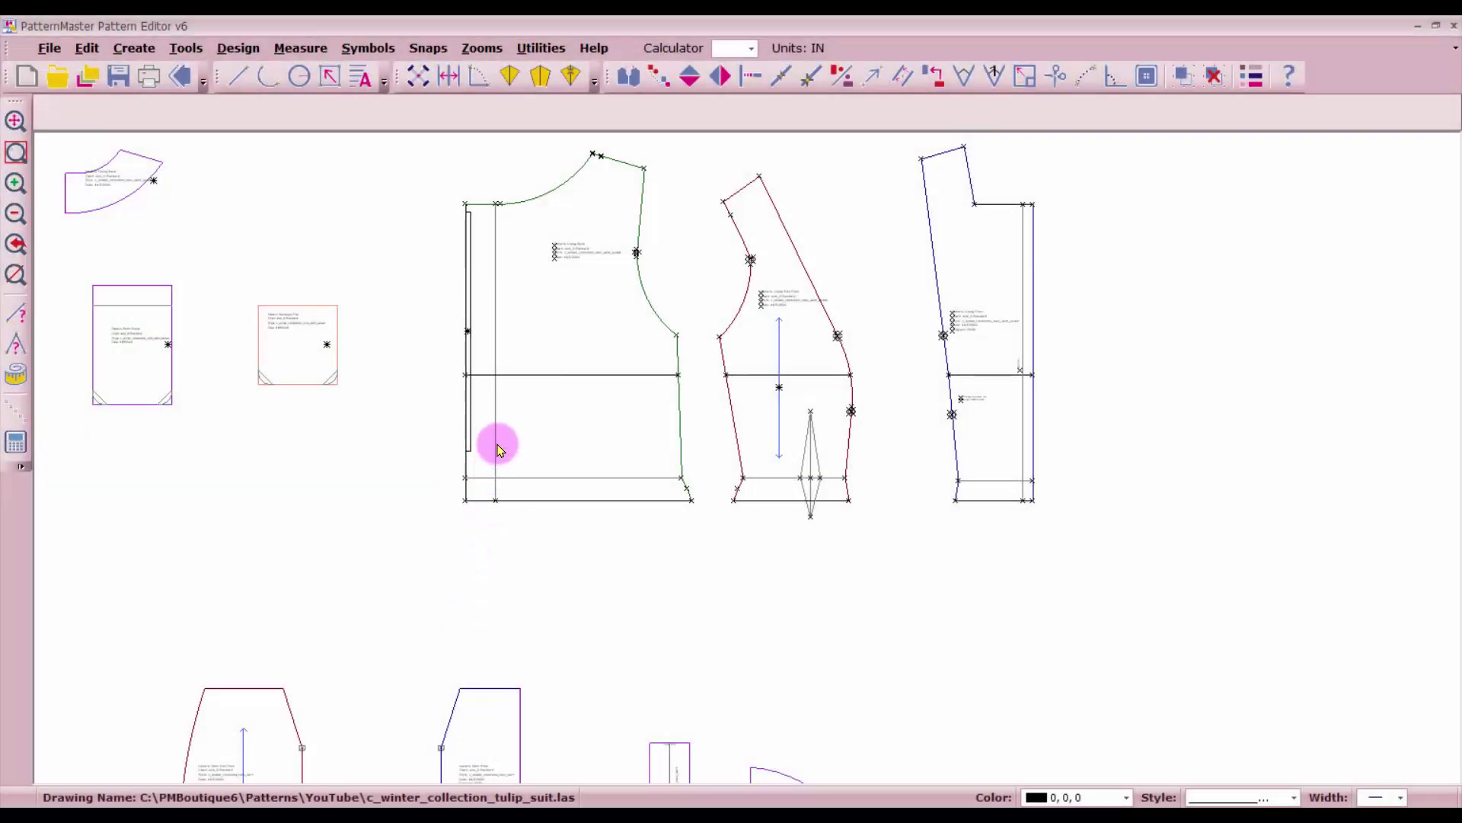
- Locate a point on the back lining's pleat line 1.5 inches above the hem and break the line there with Scissors
{"action": "left_click", "coordinate": [497, 443]}
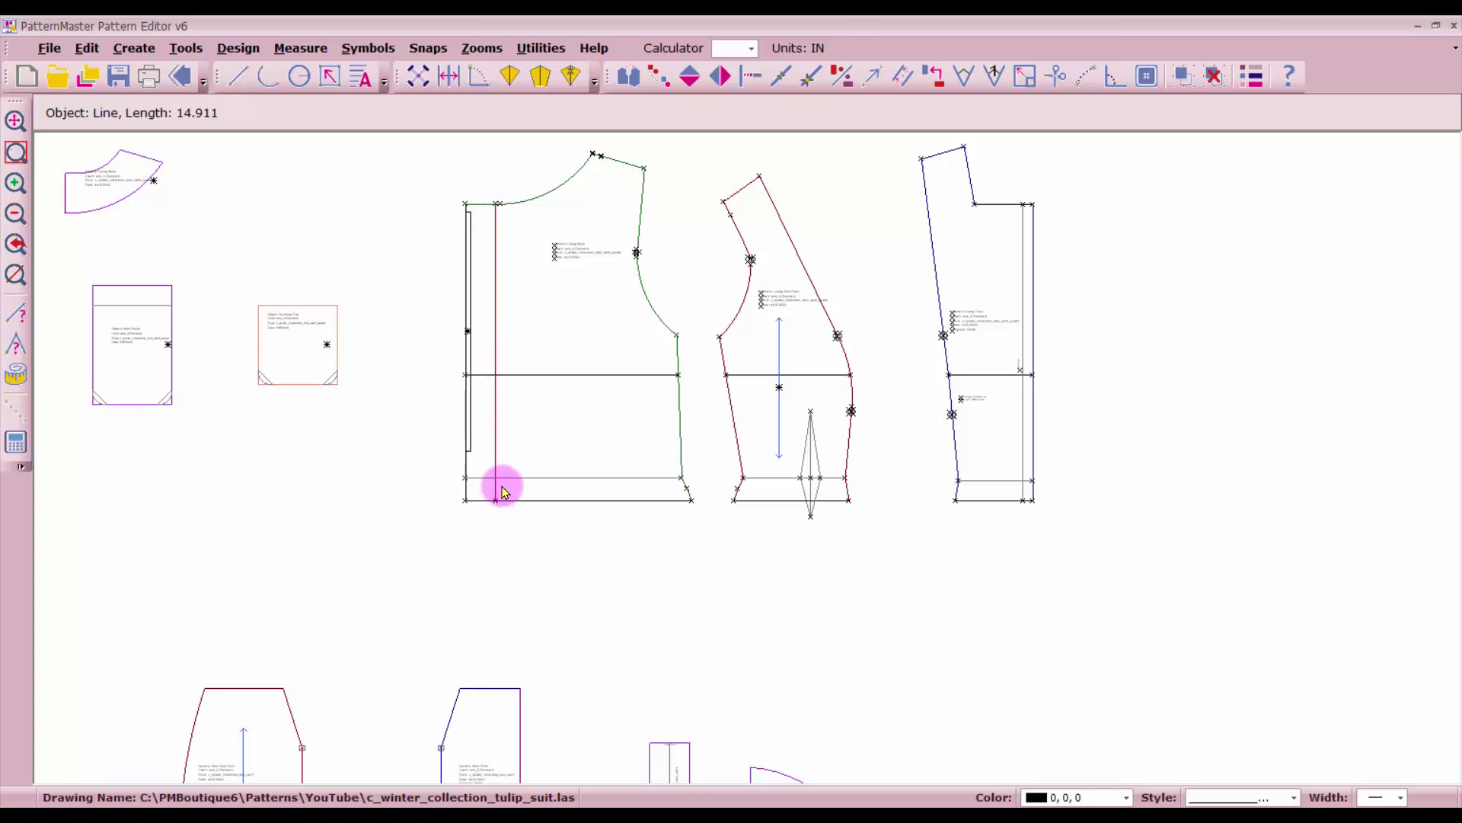
{"action": "scroll", "coordinate": [495, 475], "scroll_direction": "up", "scroll_amount": 3}
{"action": "scroll", "coordinate": [747, 456], "scroll_direction": "up", "scroll_amount": 3}
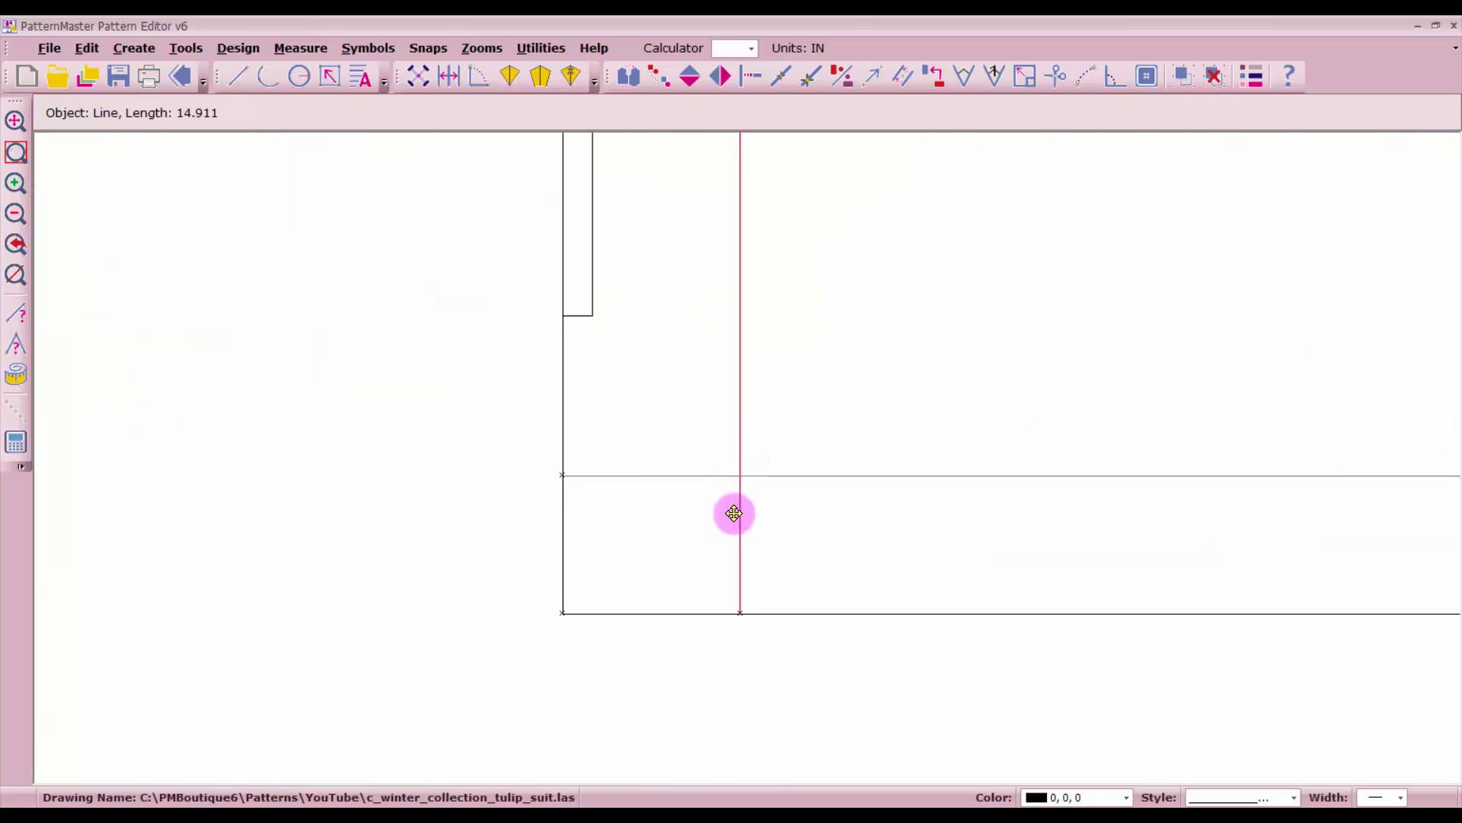
{"action": "left_click", "coordinate": [809, 90]}
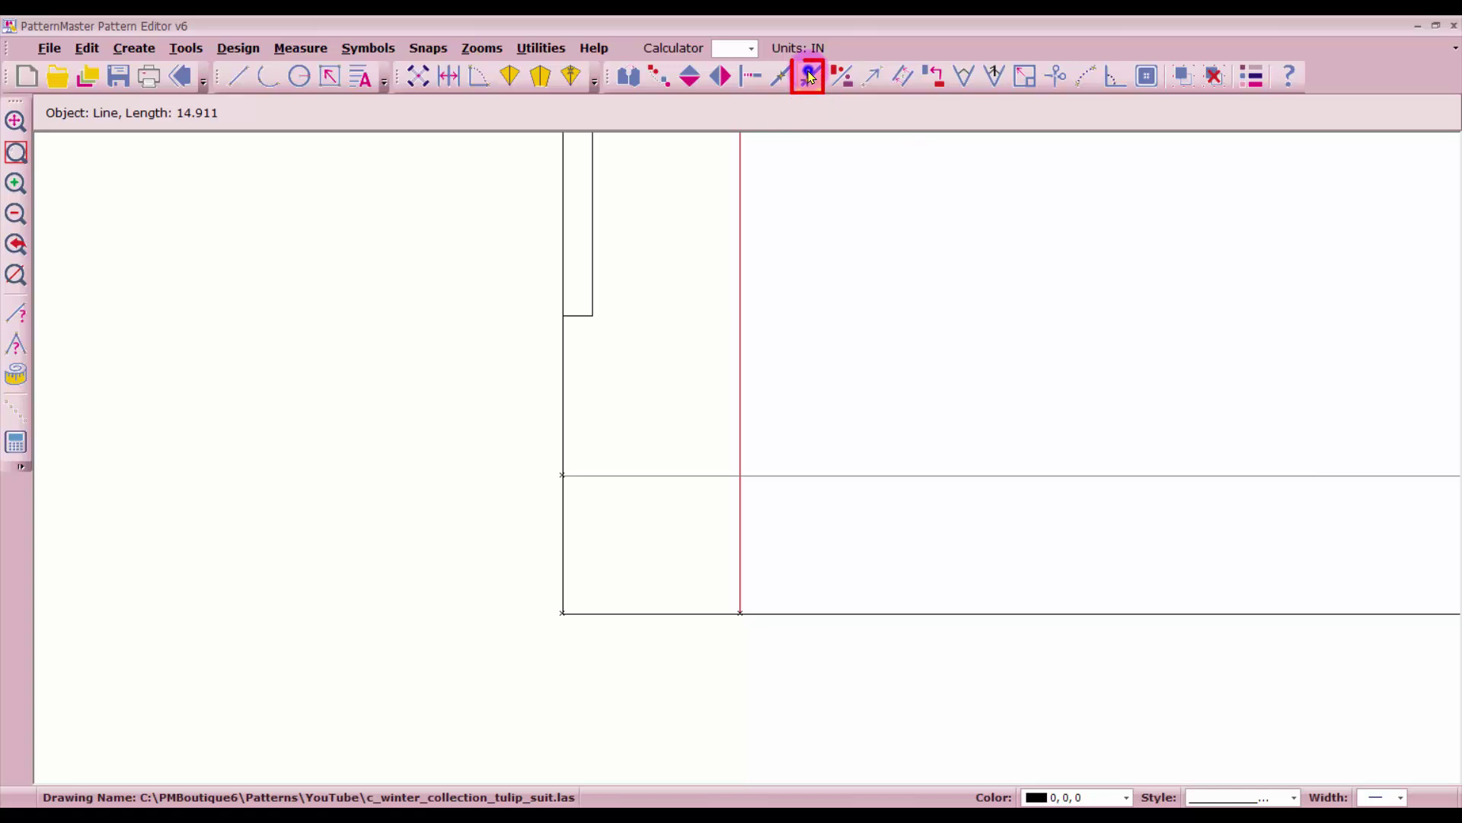
{"action": "left_click", "coordinate": [739, 614]}
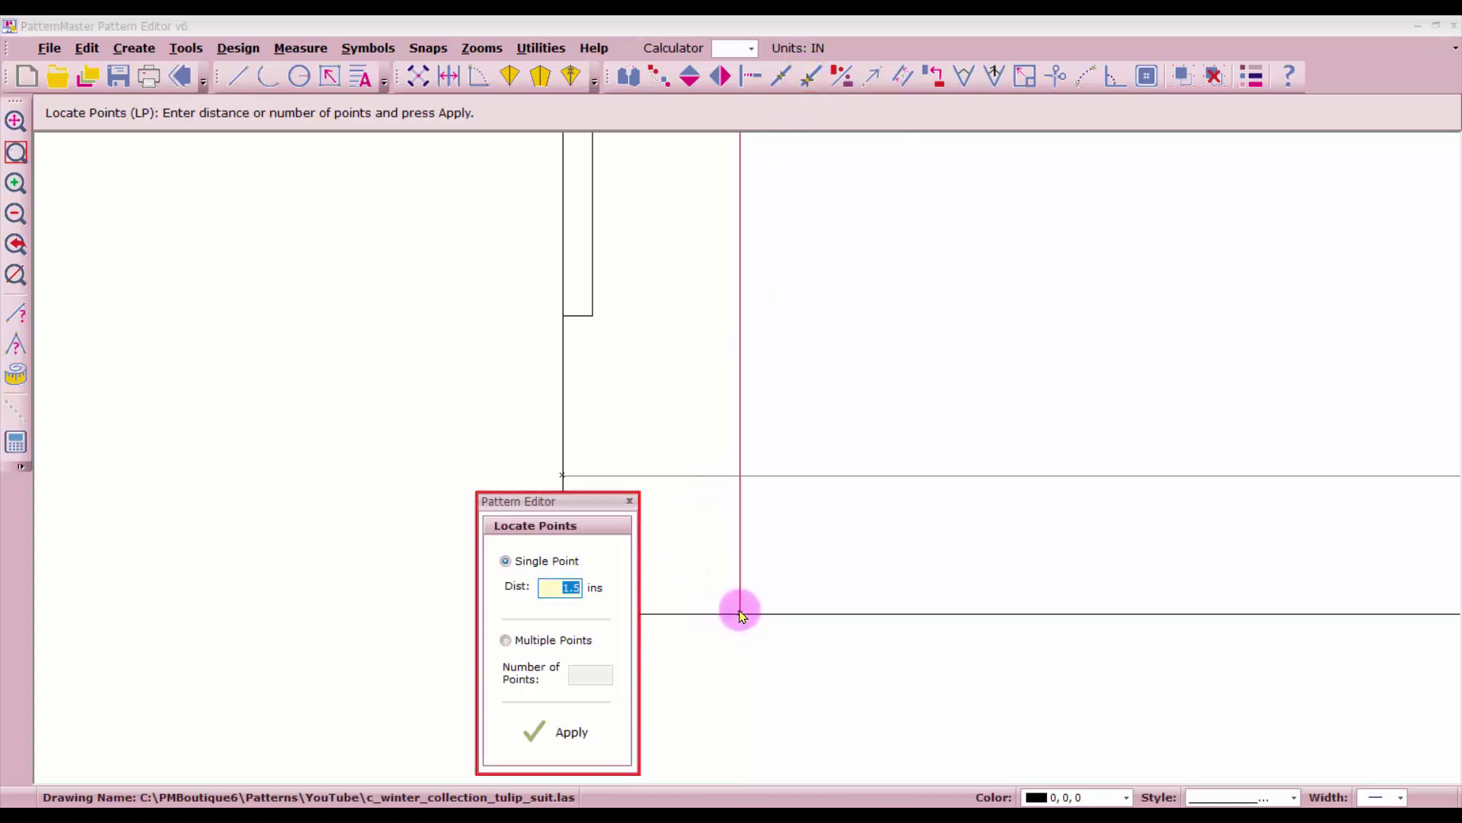
{"action": "left_click", "coordinate": [546, 731]}
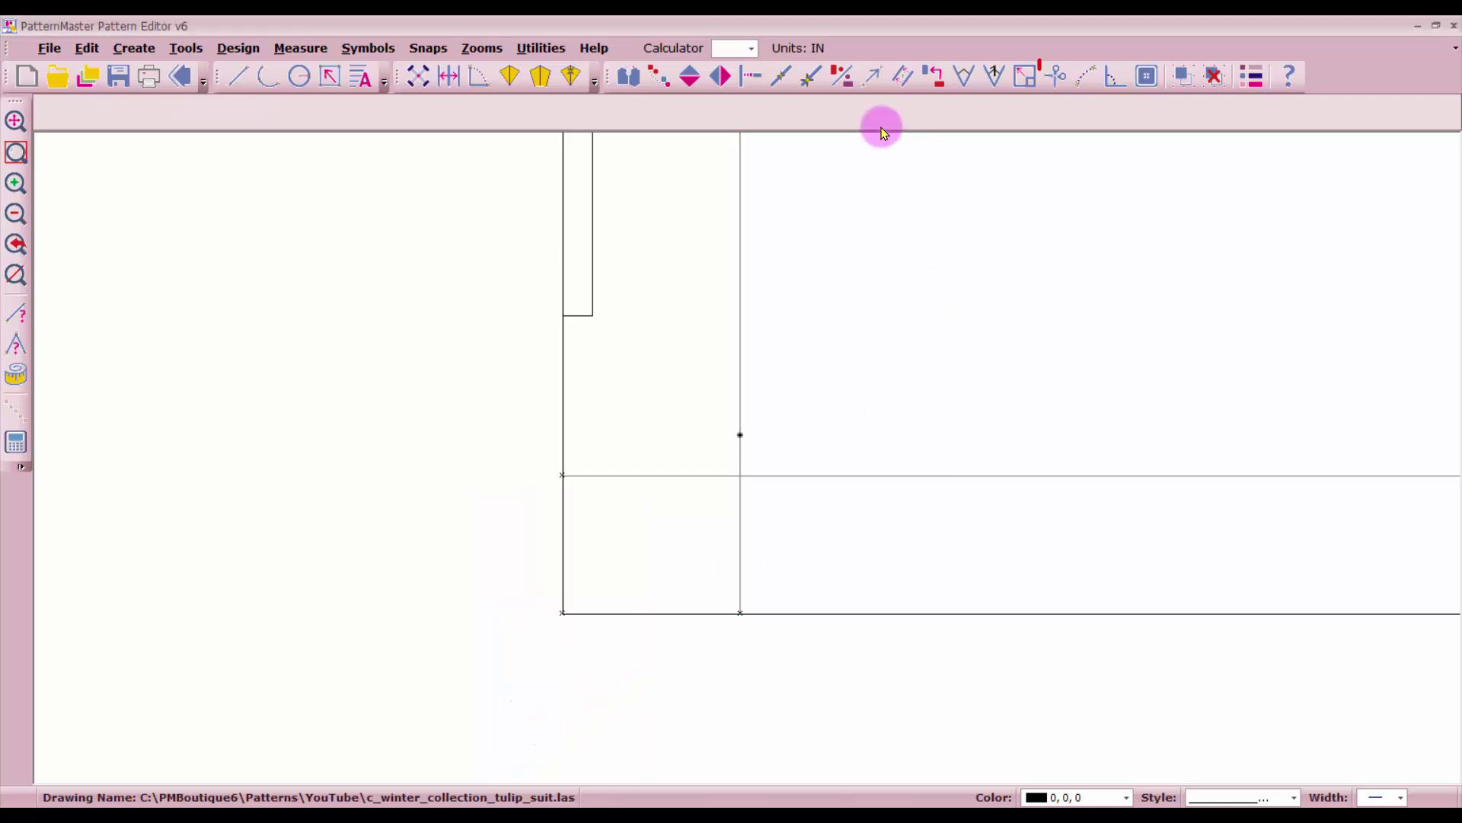
{"action": "left_click", "coordinate": [1058, 77]}
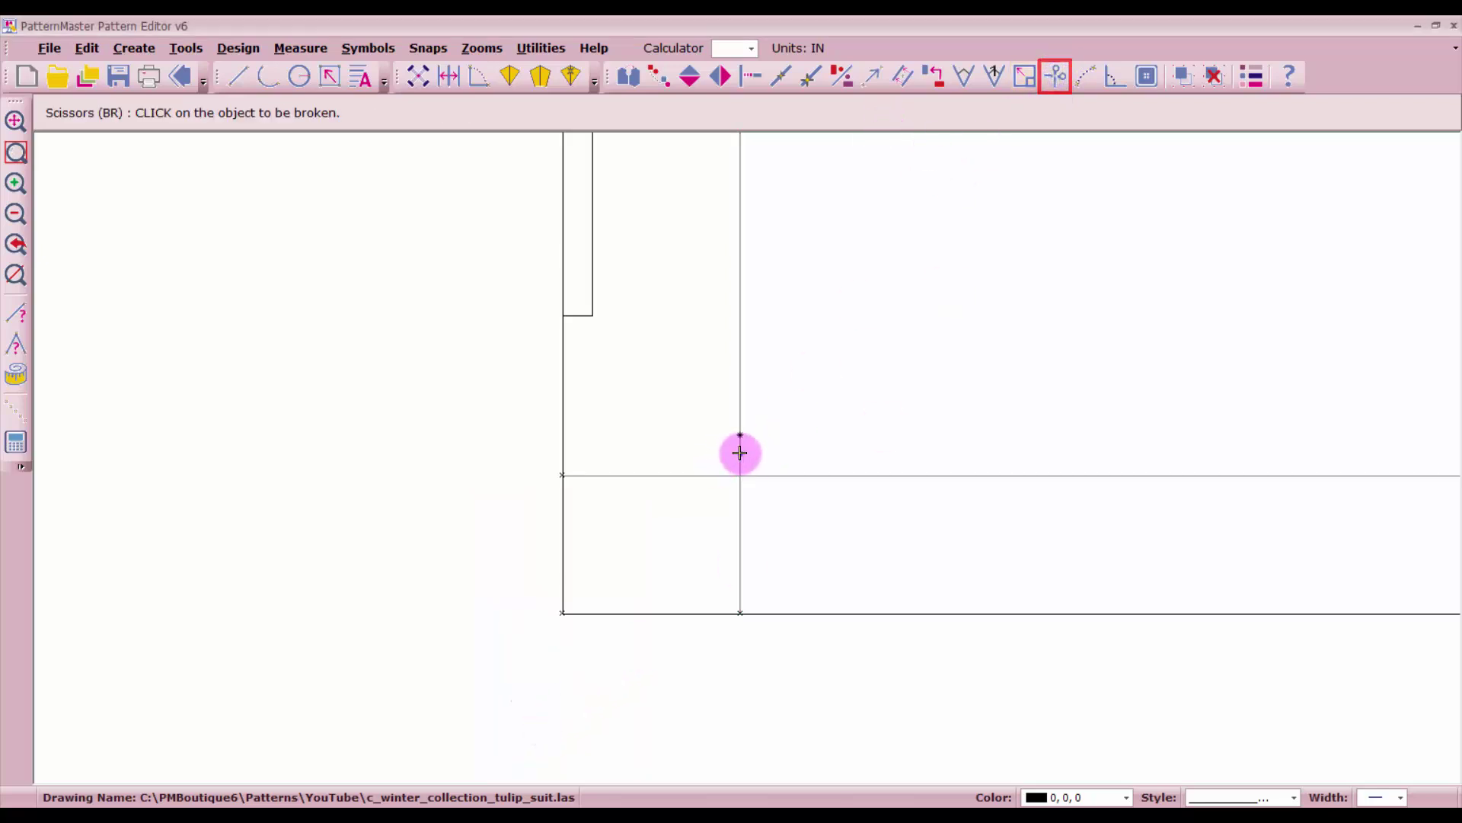
{"action": "left_click", "coordinate": [739, 453]}
{"action": "left_click", "coordinate": [739, 432]}
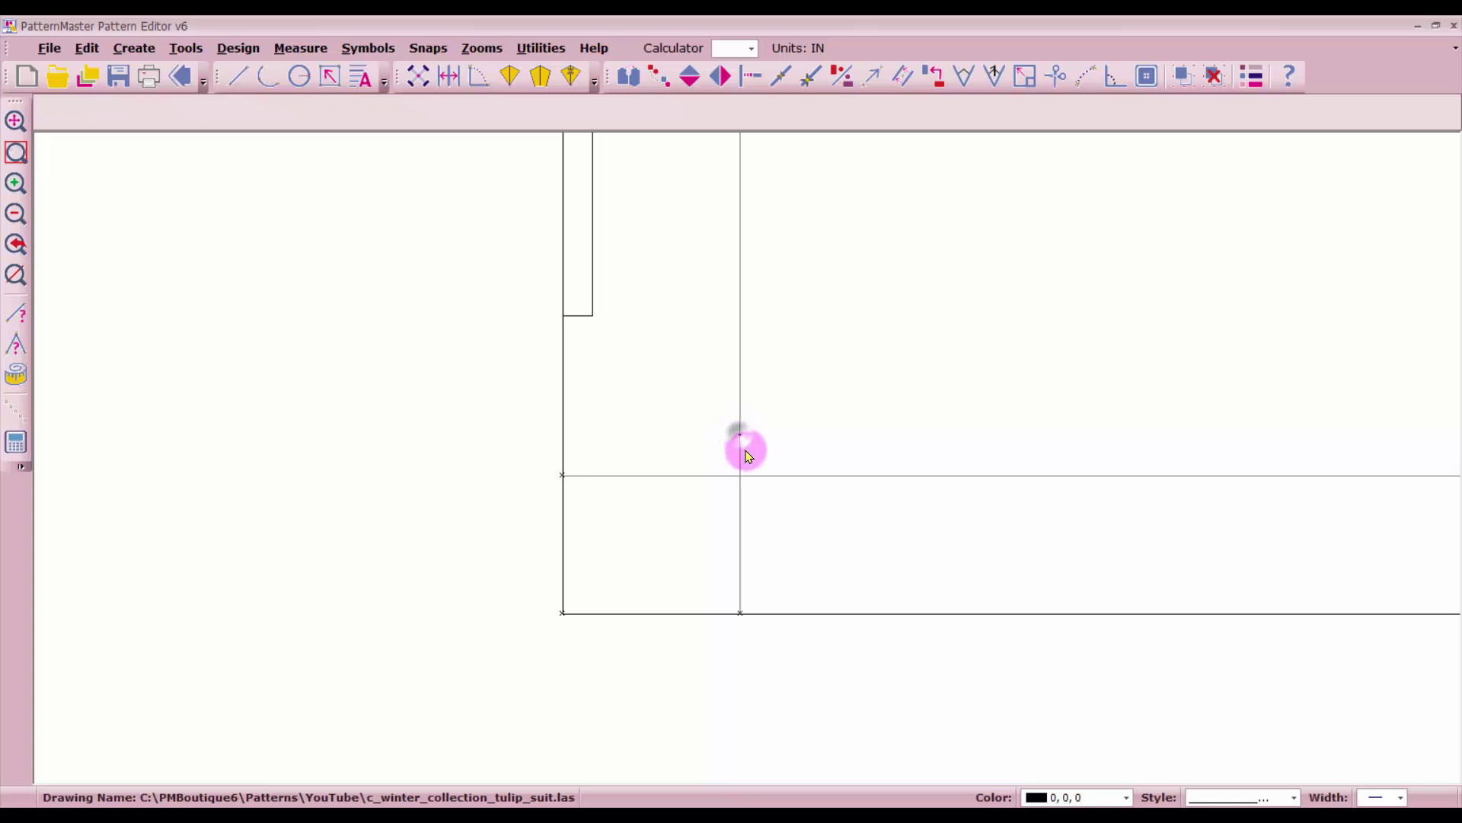
- Locate a point on the pleat line 1.5 inches below the neckline and break the line there with Scissors
{"action": "scroll", "coordinate": [738, 454], "scroll_direction": "down", "scroll_amount": 5}
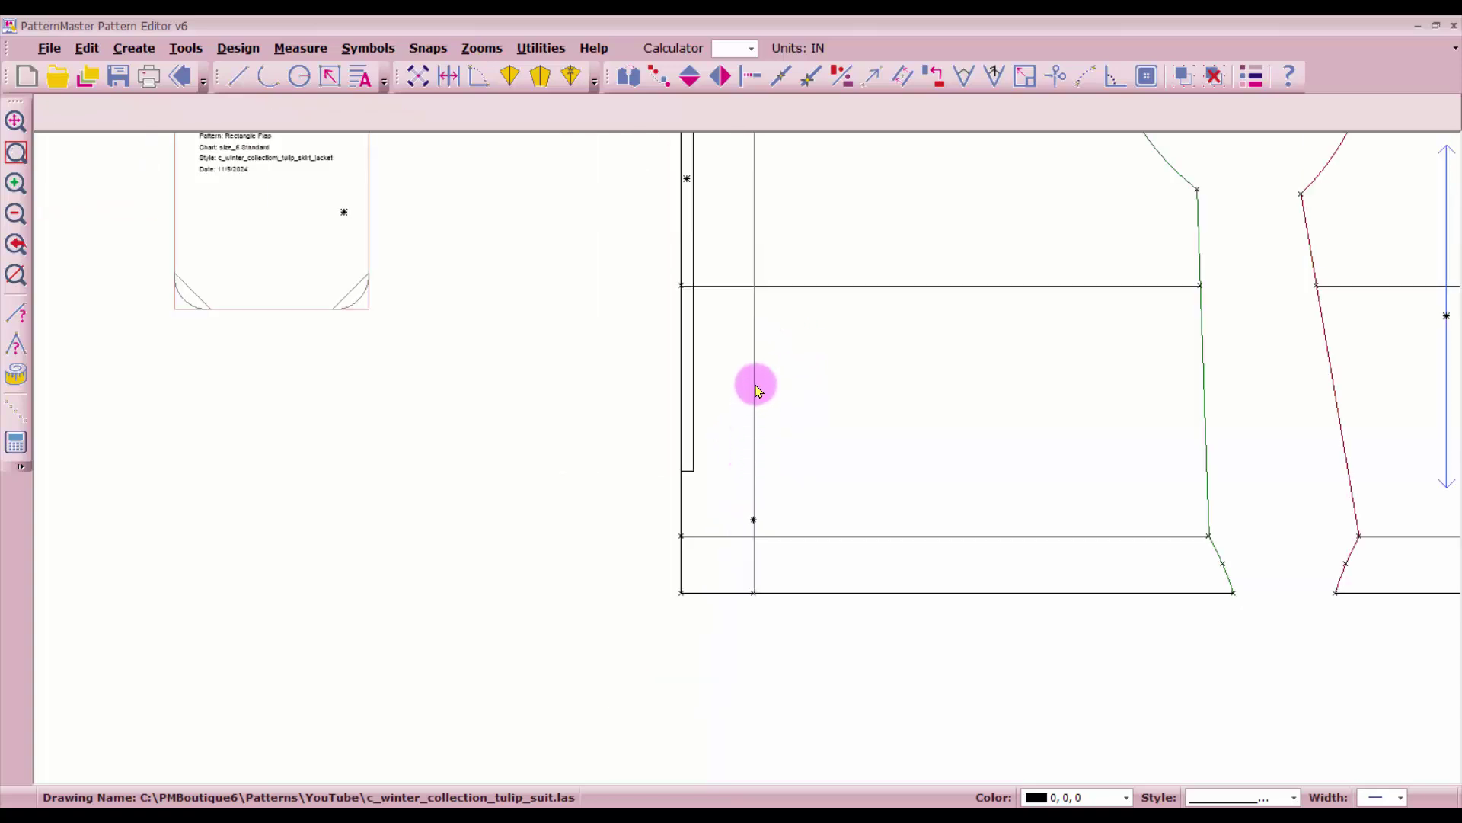
{"action": "scroll", "coordinate": [753, 363], "scroll_direction": "up", "scroll_amount": 5}
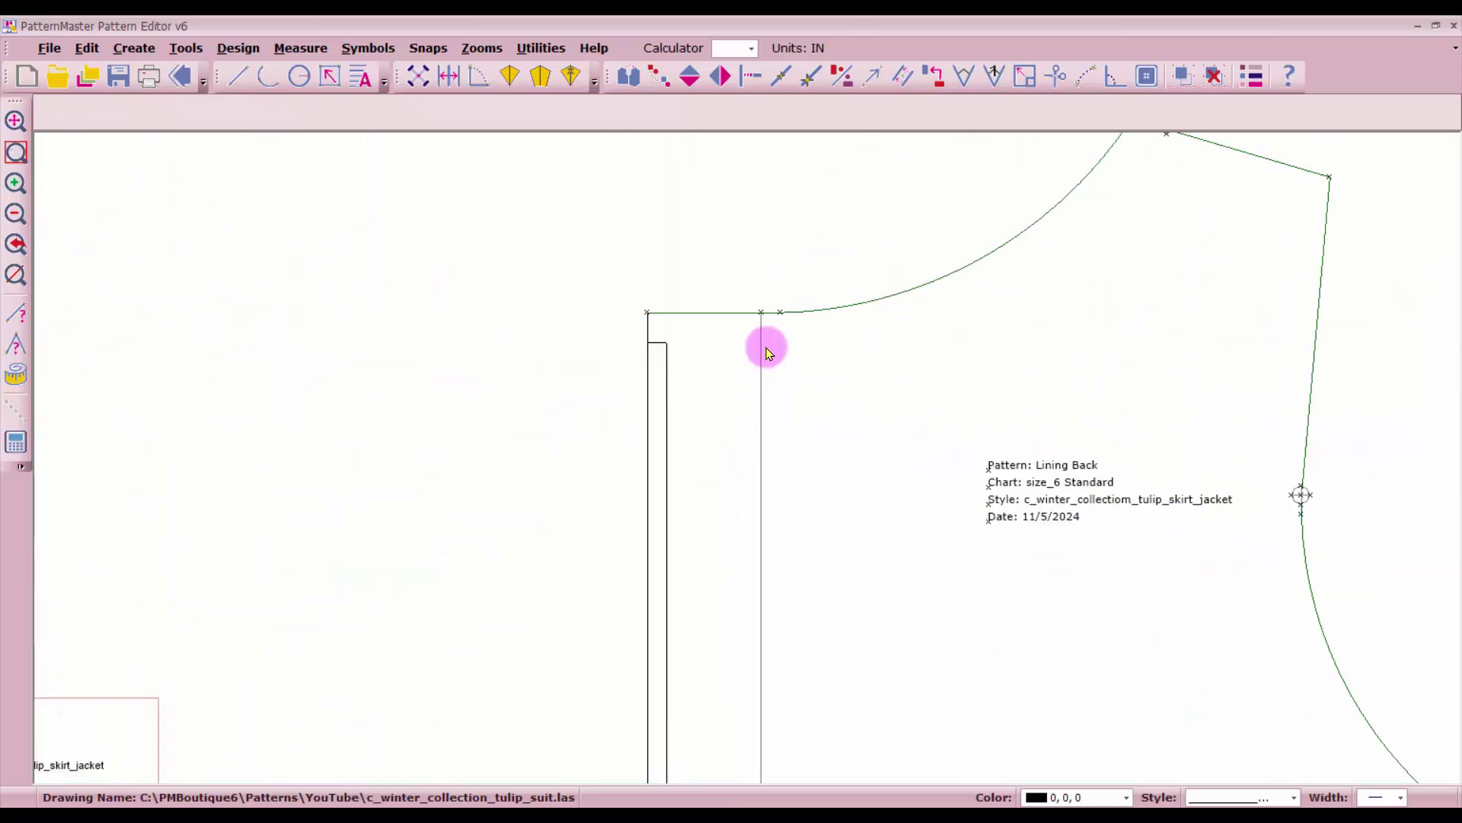
{"action": "left_click", "coordinate": [761, 350]}
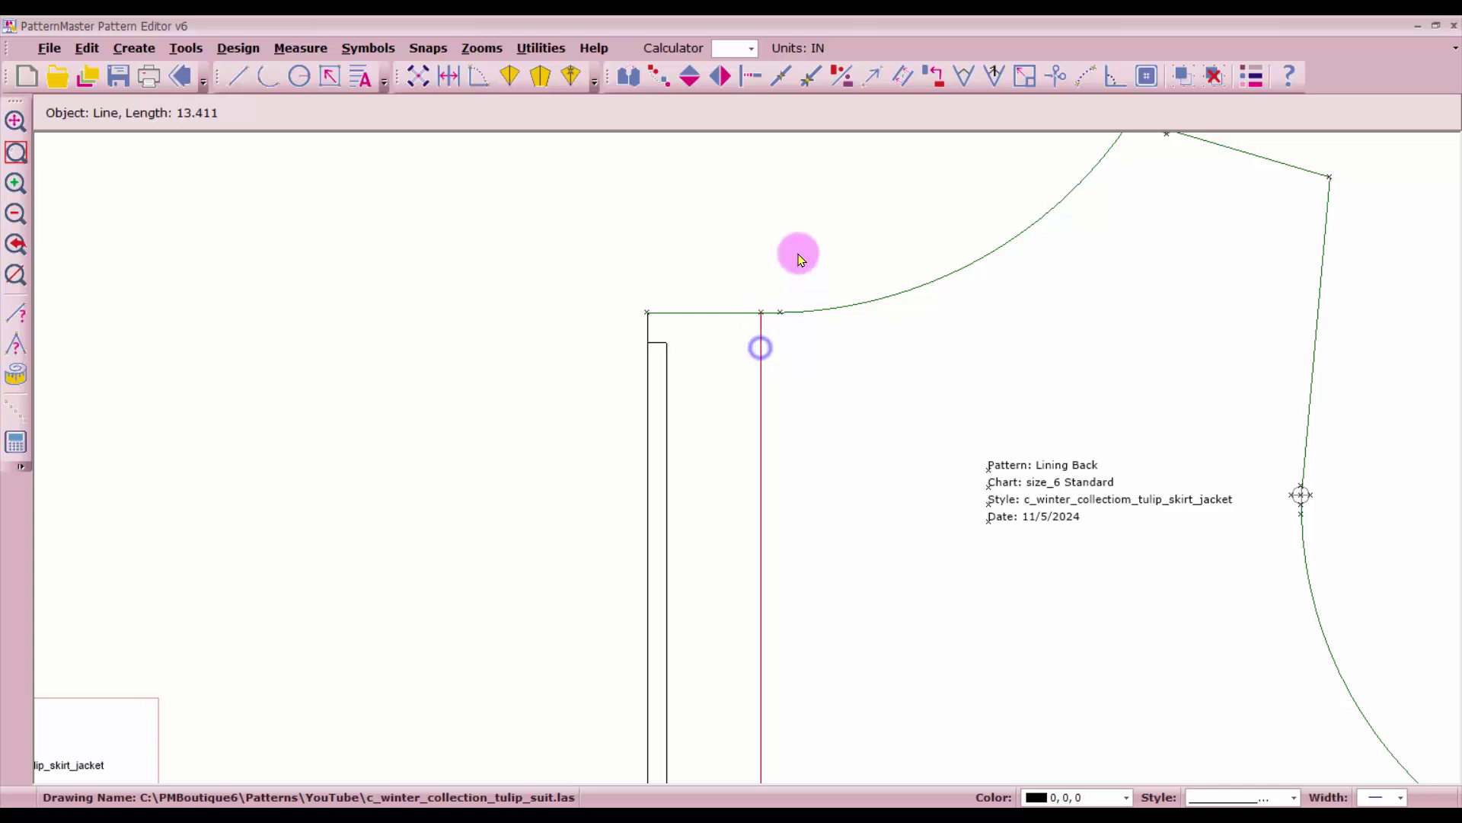
{"action": "left_click", "coordinate": [809, 79]}
{"action": "left_click", "coordinate": [761, 311]}
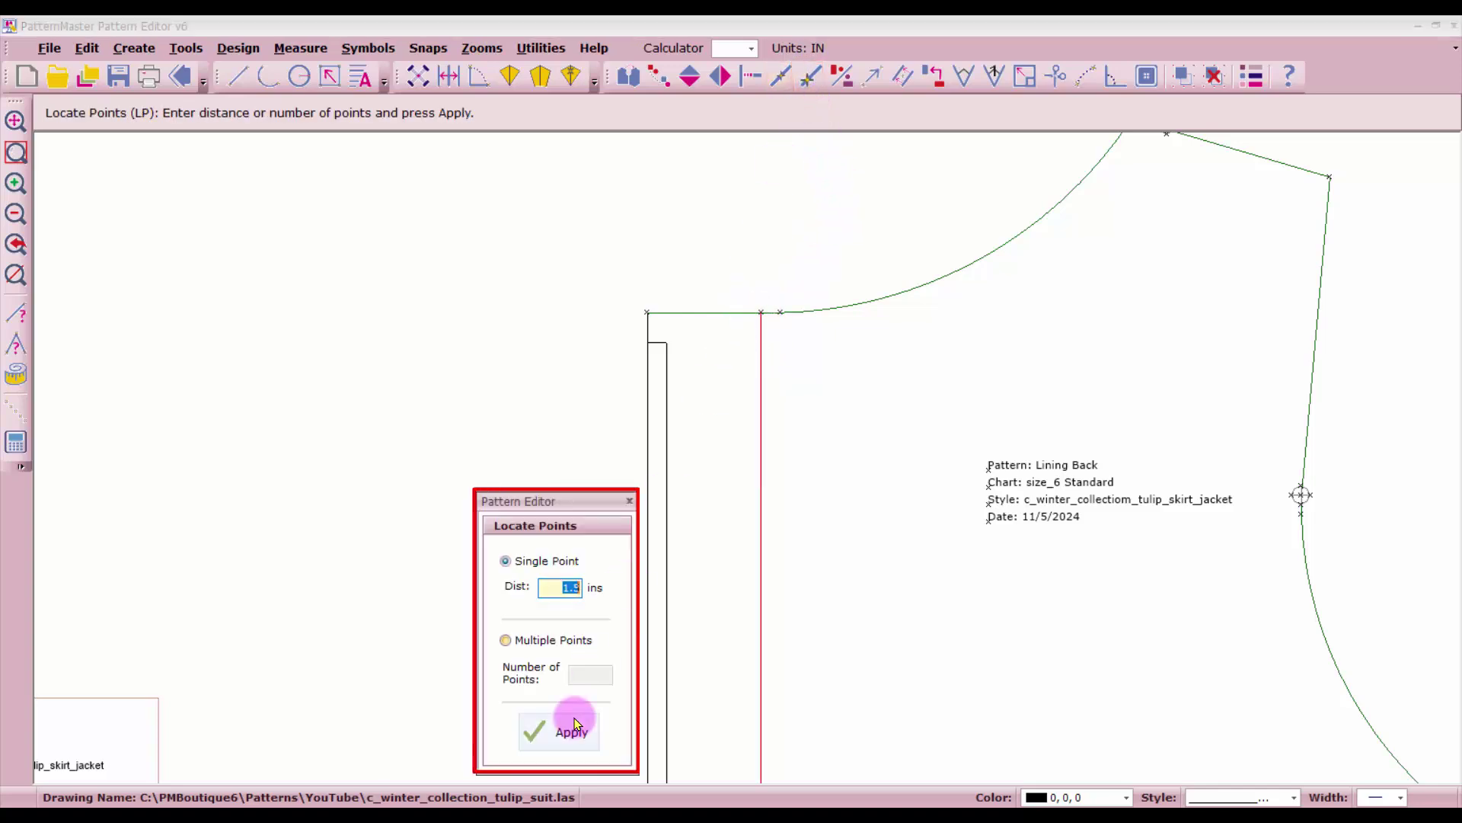
{"action": "left_click", "coordinate": [575, 727]}
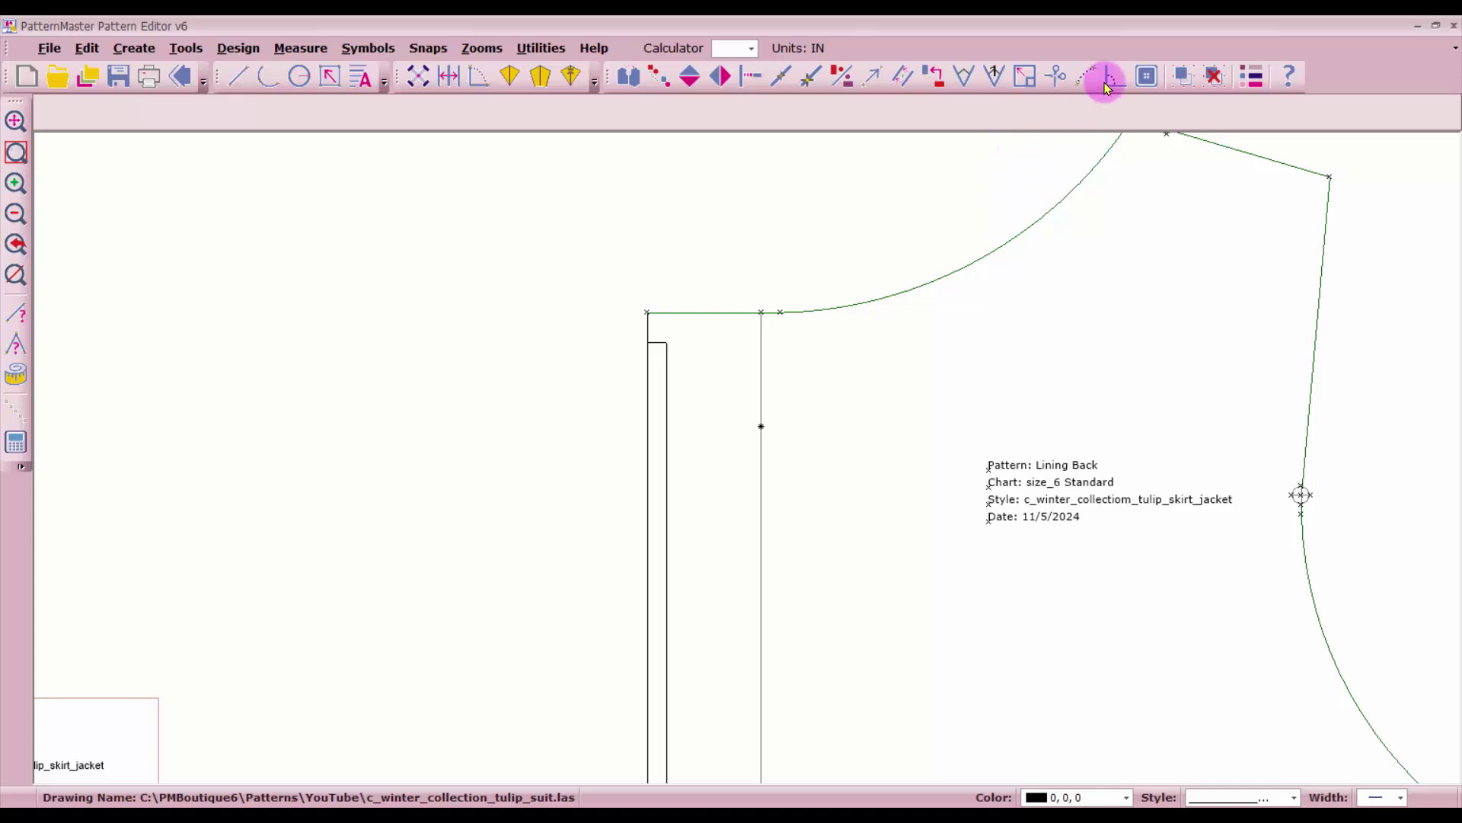
{"action": "left_click", "coordinate": [1059, 84]}
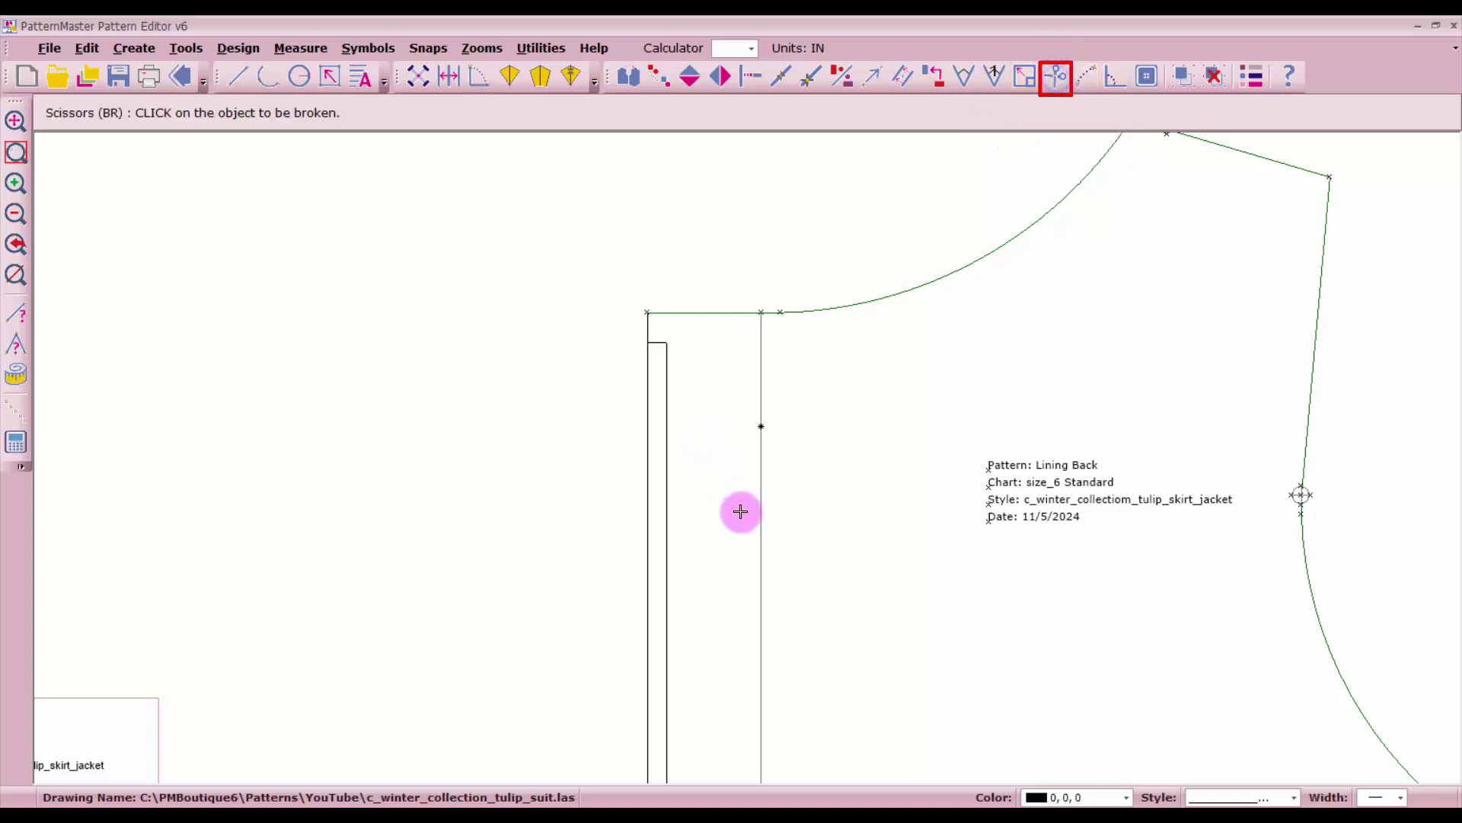
{"action": "left_click", "coordinate": [762, 485]}
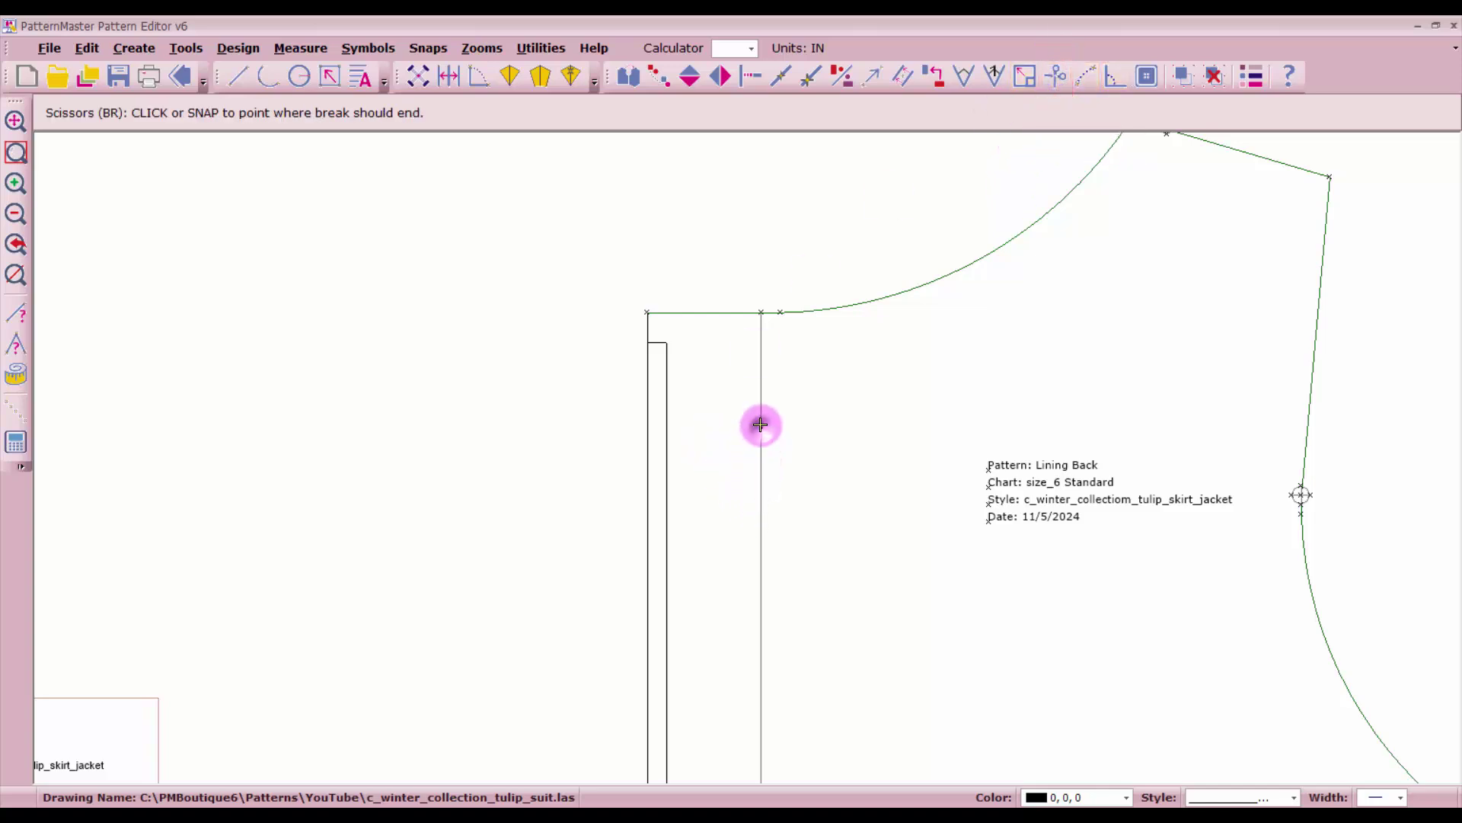
{"action": "left_click", "coordinate": [759, 419]}
- Change the line style of the back lining's neckline, shoulder, armhole, side seam and both short pleat line segments to dashed
{"action": "left_click", "coordinate": [759, 382]}
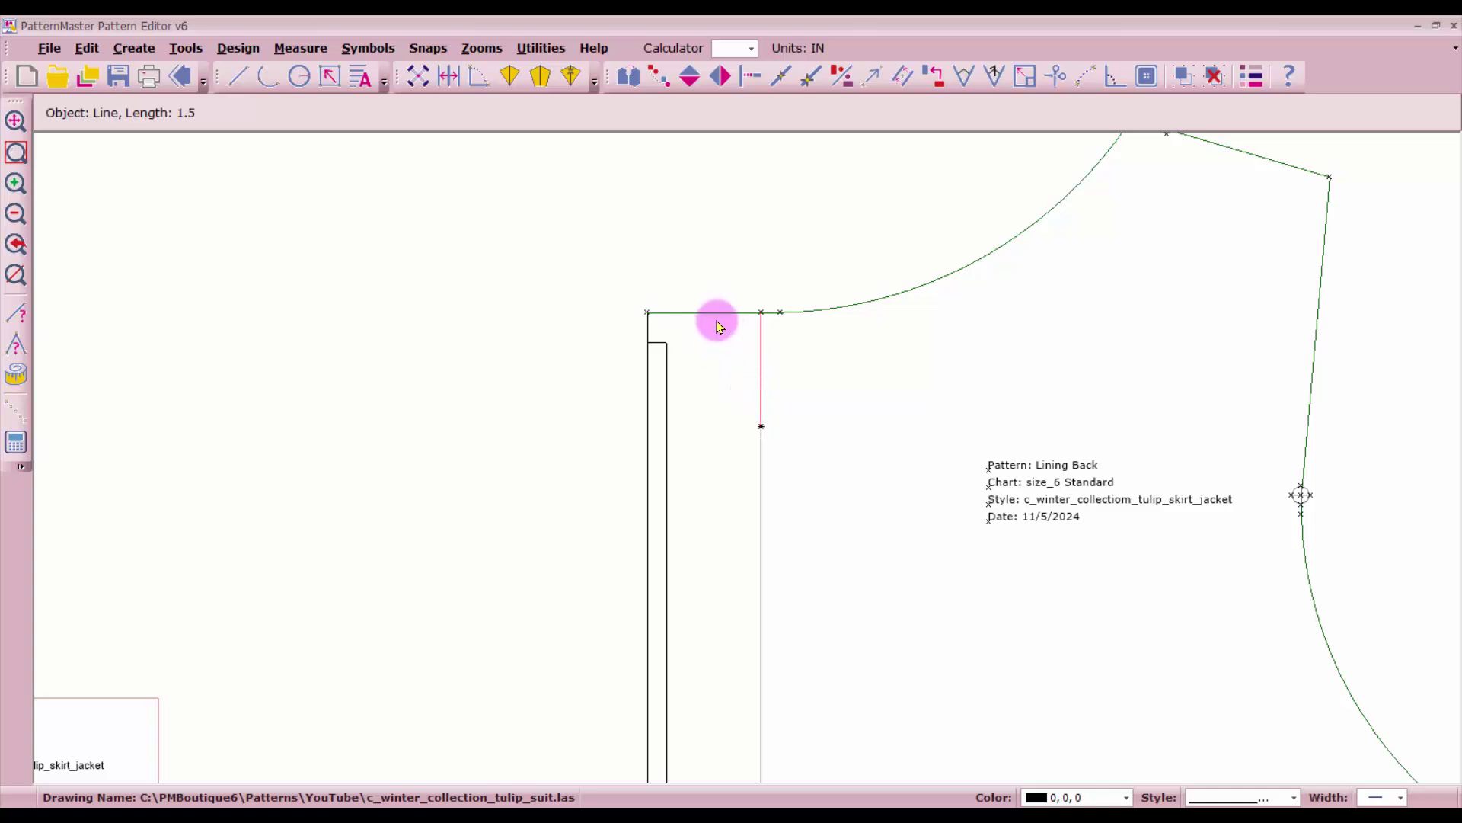
{"action": "left_click", "coordinate": [715, 318]}
{"action": "left_click", "coordinate": [797, 317]}
{"action": "scroll", "coordinate": [767, 630], "scroll_direction": "down", "scroll_amount": 2}
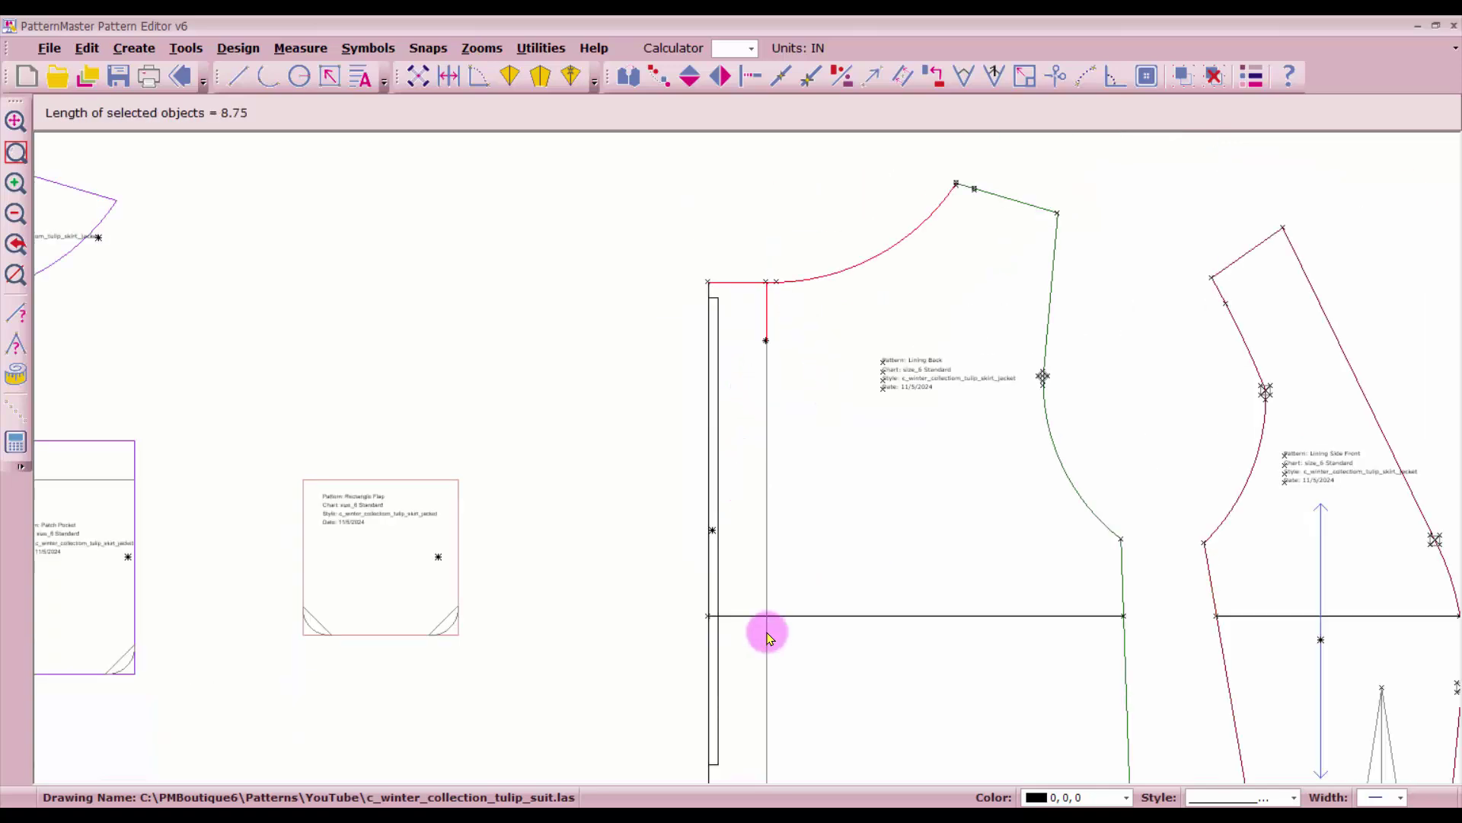
{"action": "scroll", "coordinate": [749, 462], "scroll_direction": "down", "scroll_amount": 3}
{"action": "scroll", "coordinate": [749, 462], "scroll_direction": "up", "scroll_amount": 5}
{"action": "left_click", "coordinate": [751, 408]}
{"action": "scroll", "coordinate": [1012, 460], "scroll_direction": "down", "scroll_amount": 5}
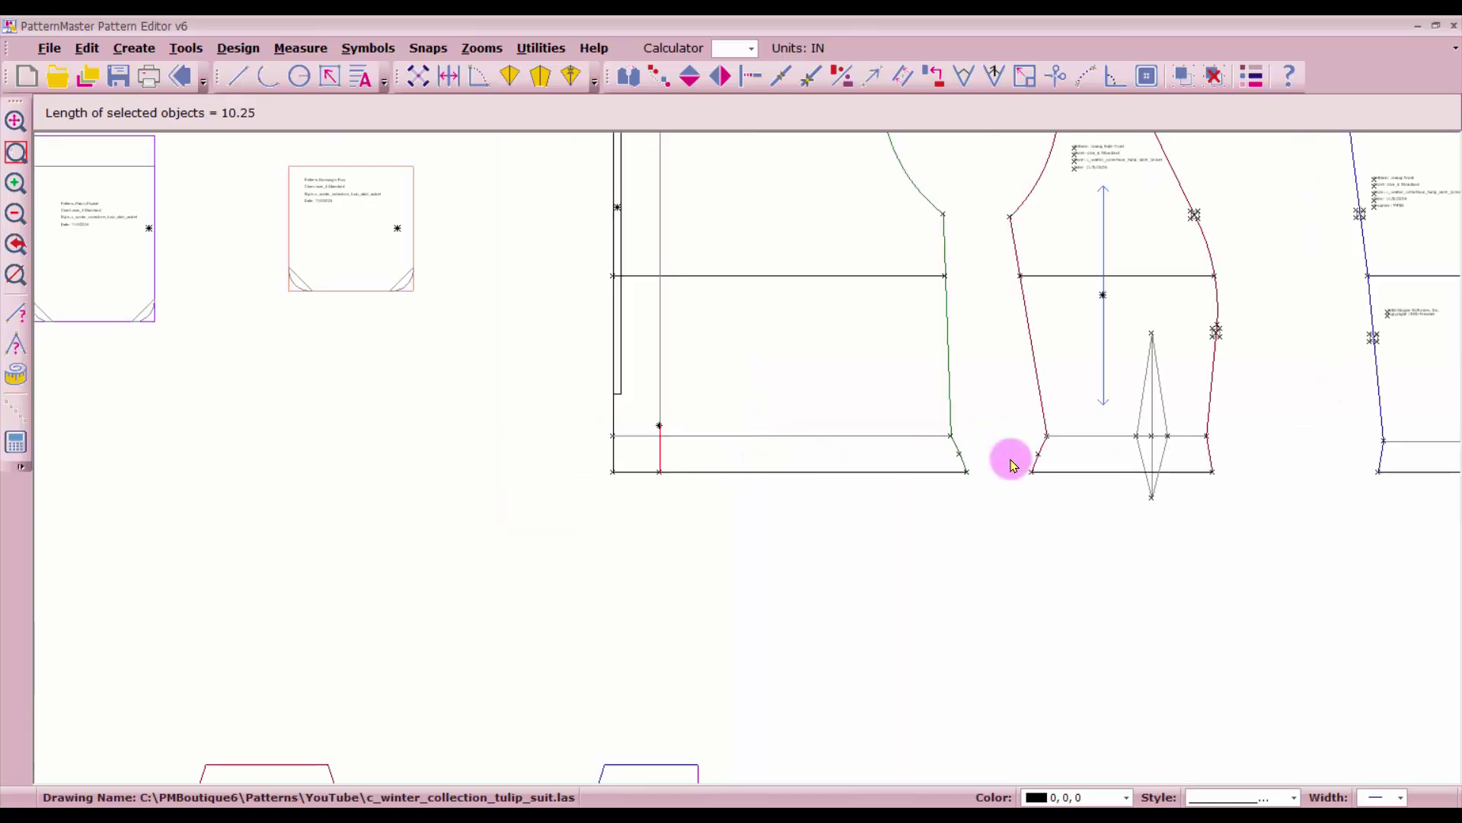
{"action": "left_click", "coordinate": [961, 451]}
{"action": "left_click", "coordinate": [944, 382]}
{"action": "left_click", "coordinate": [917, 176]}
{"action": "scroll", "coordinate": [865, 248], "scroll_direction": "down", "scroll_amount": 2}
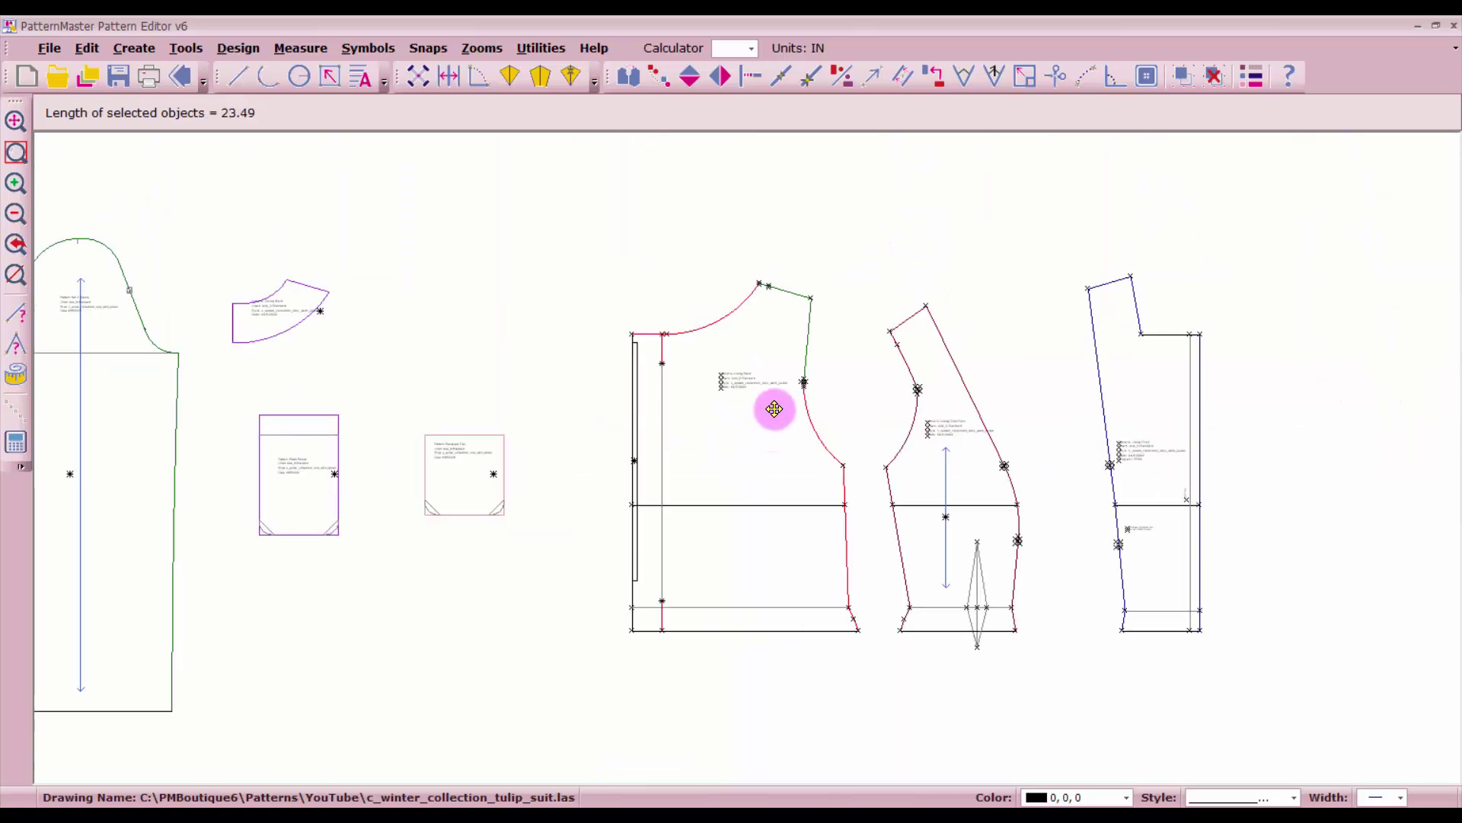
{"action": "left_click", "coordinate": [804, 339]}
{"action": "left_click", "coordinate": [790, 320]}
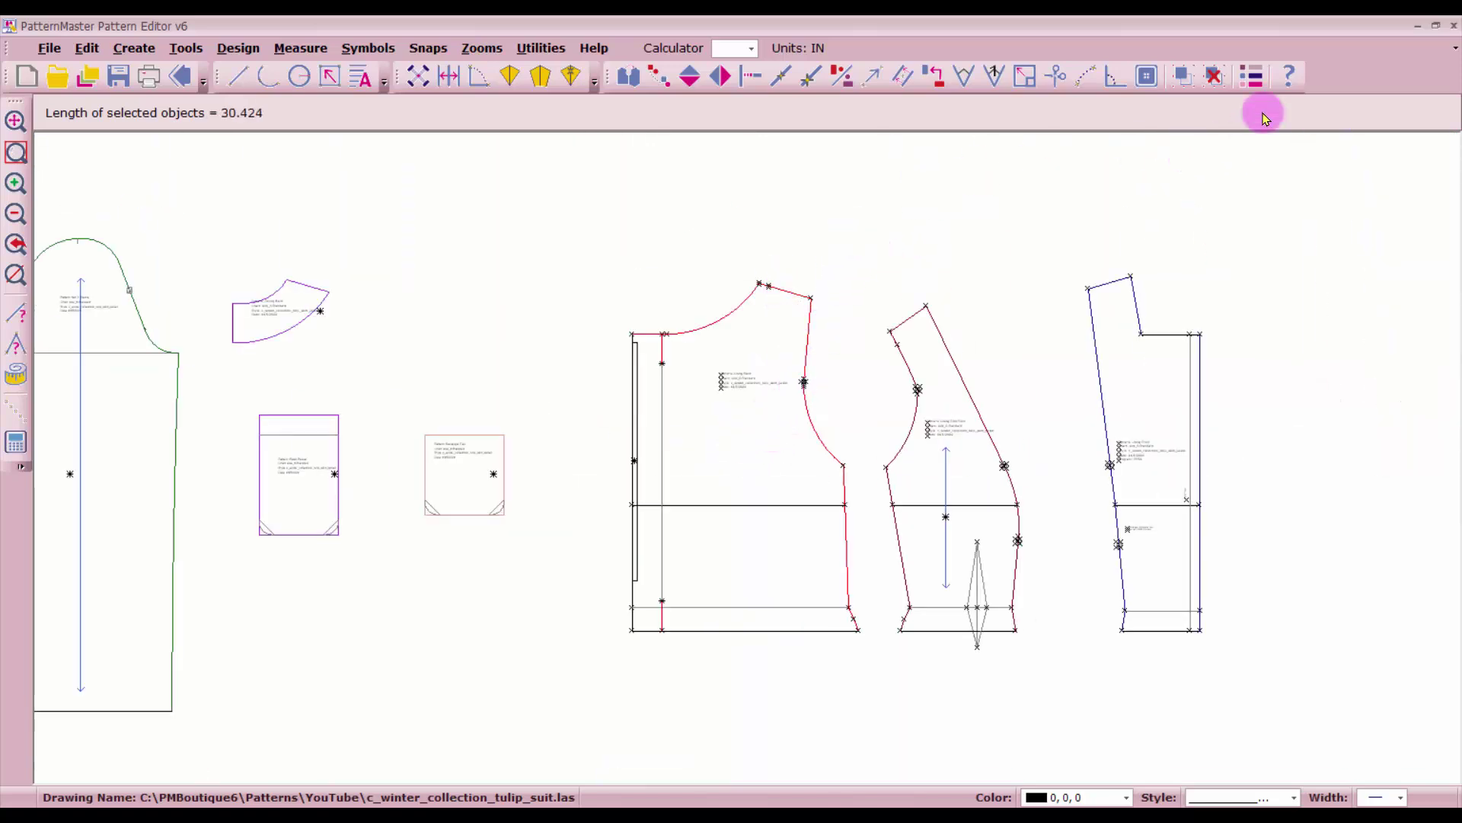
{"action": "left_click", "coordinate": [1251, 77]}
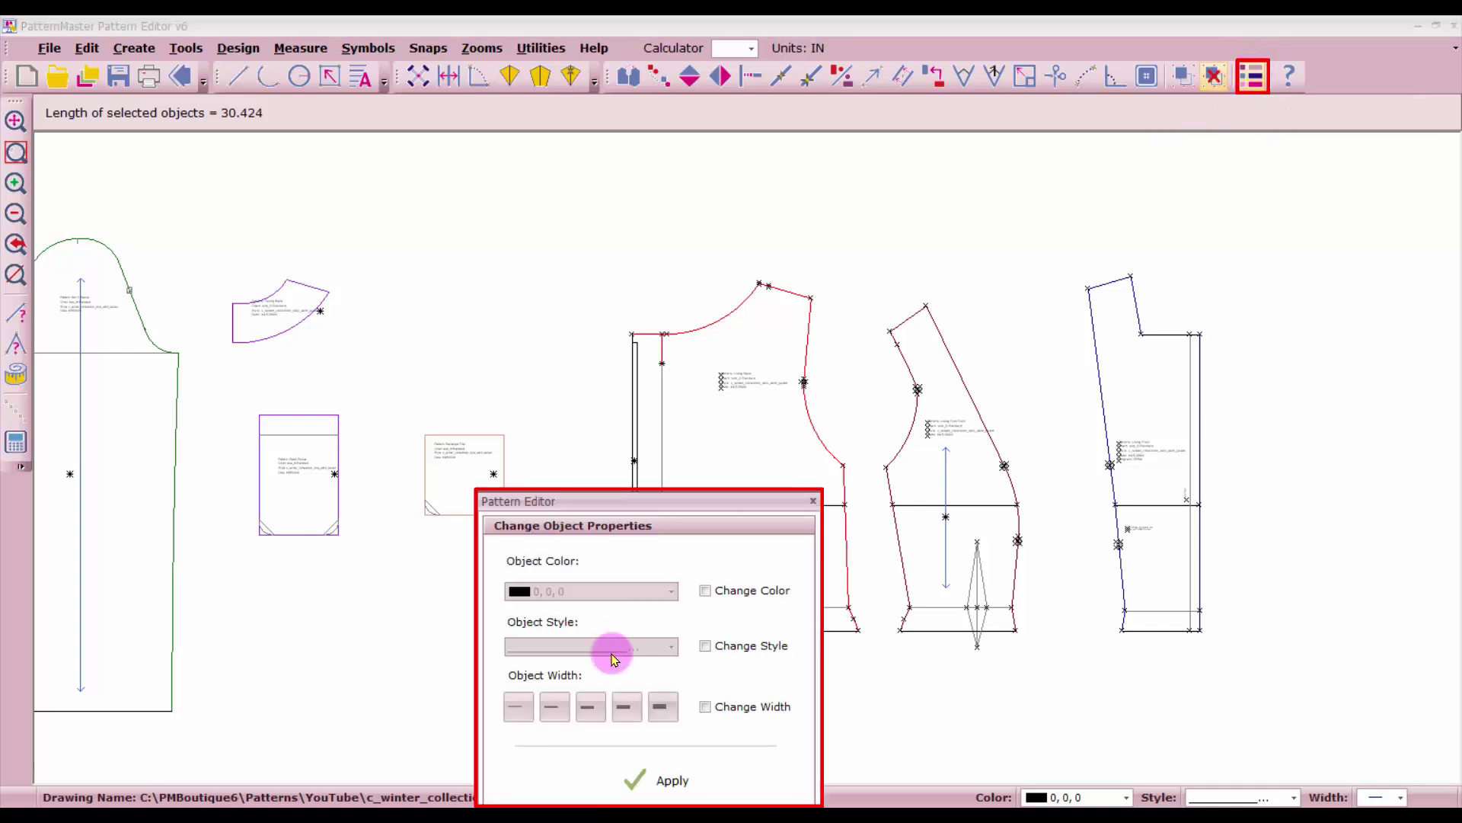
{"action": "left_click", "coordinate": [706, 648]}
{"action": "left_click", "coordinate": [670, 646]}
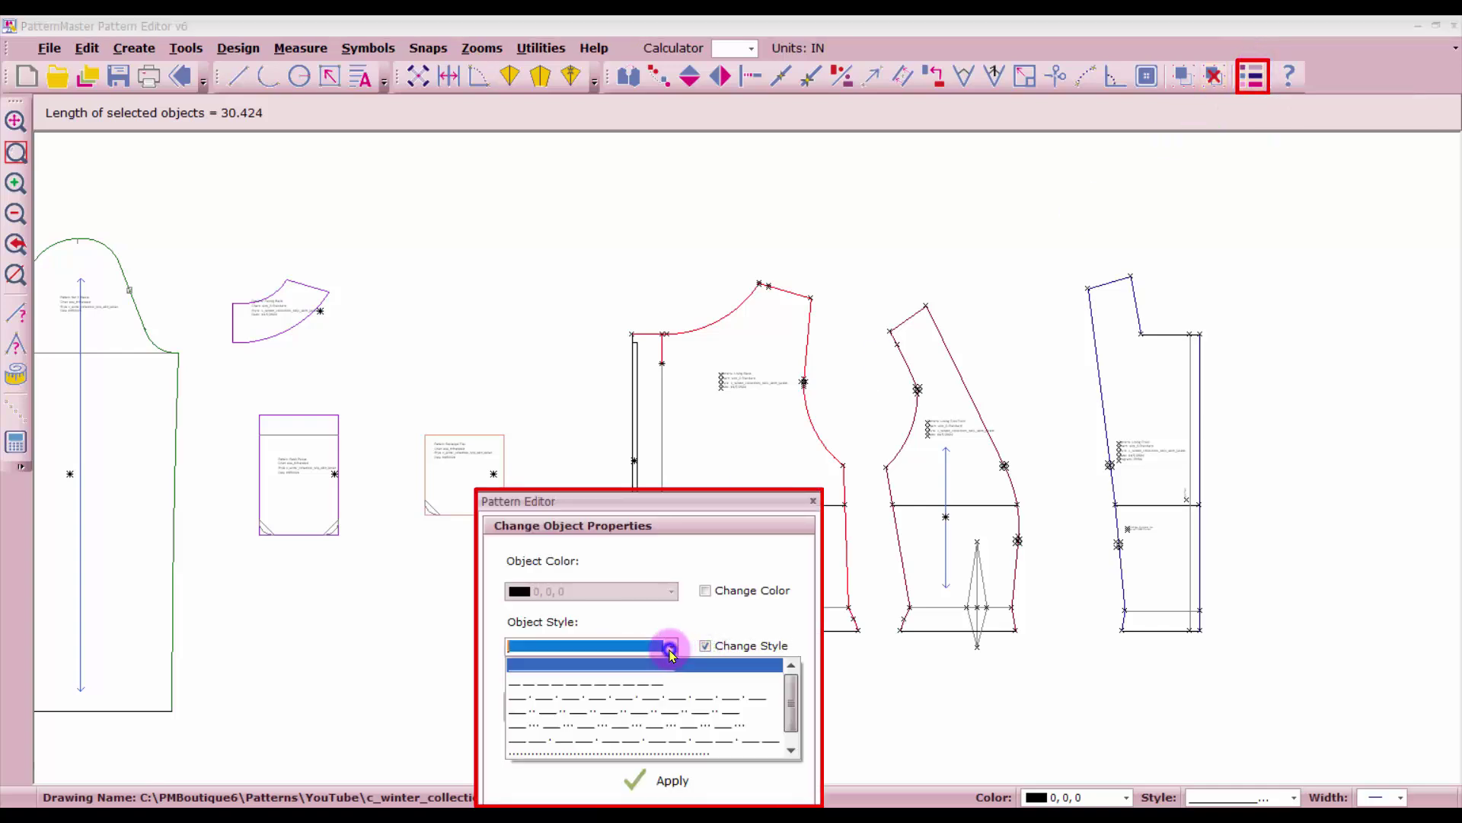
{"action": "left_click", "coordinate": [640, 683]}
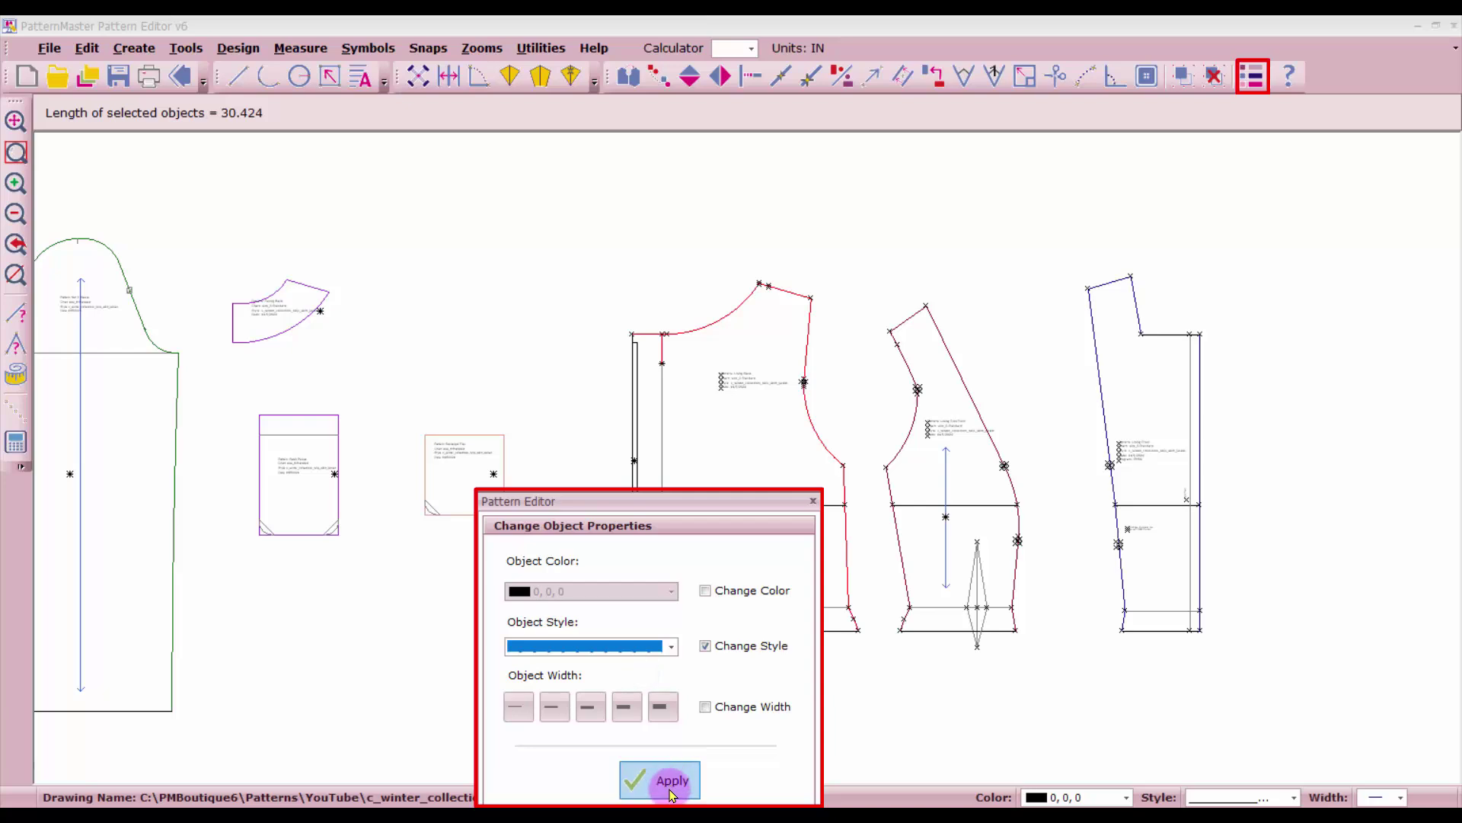
{"action": "left_click", "coordinate": [670, 783]}
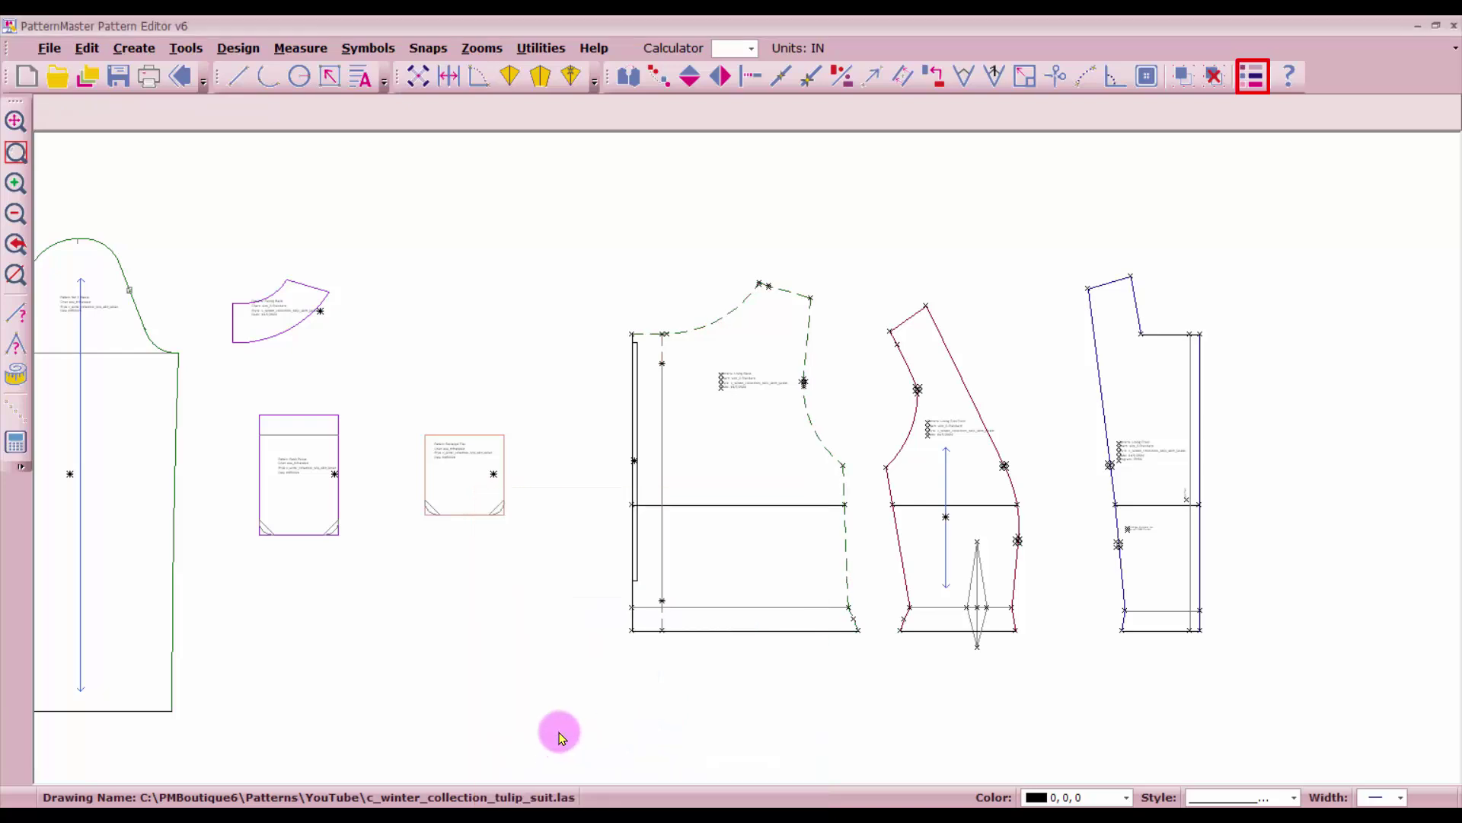
- Change the line style of the side front lining's shoulder, armhole, side seam and princess seam, including their hem-allowance segments, to dashed
{"action": "left_click", "coordinate": [712, 302]}
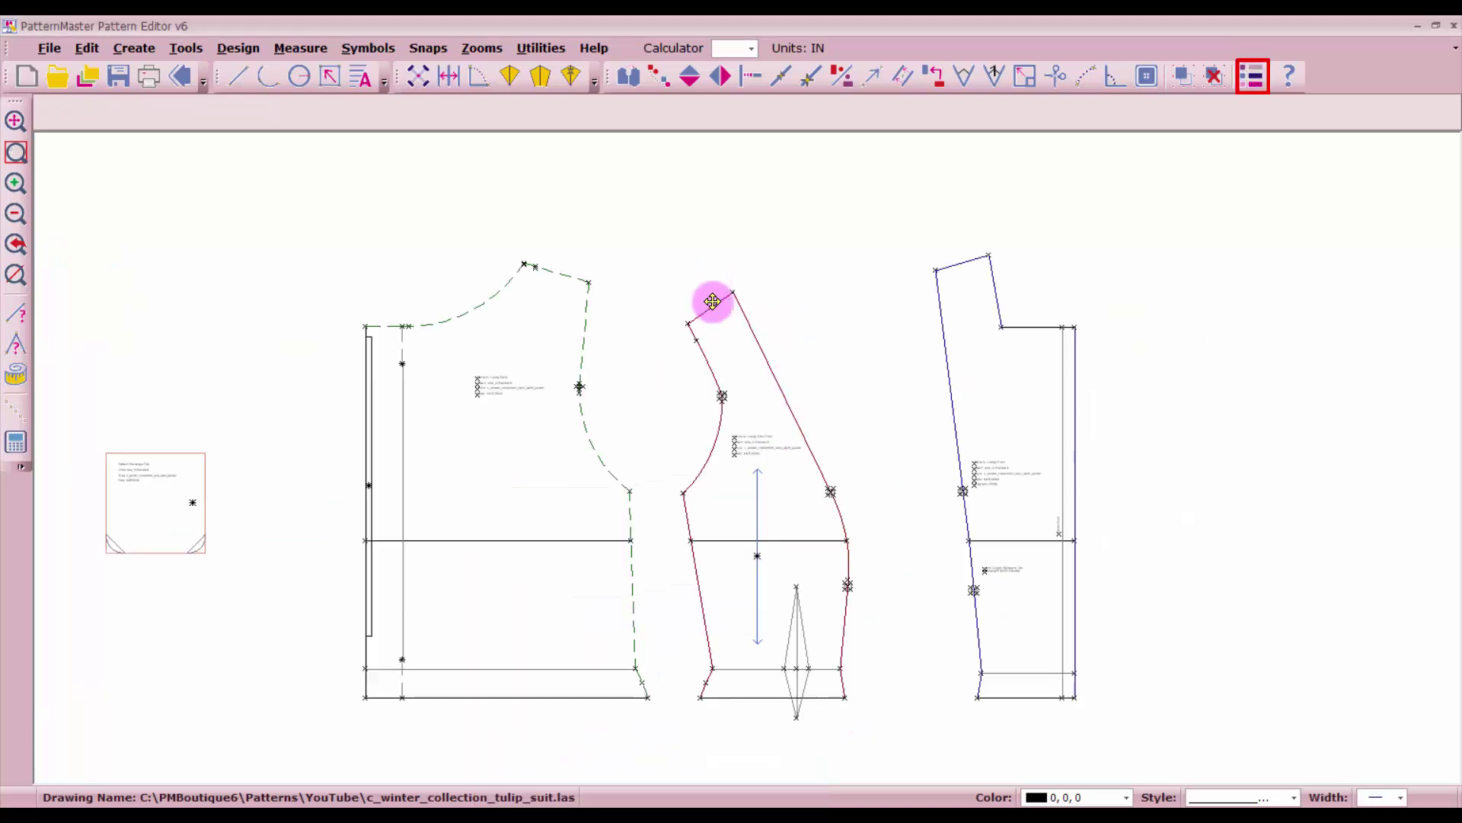
{"action": "left_click", "coordinate": [772, 373]}
{"action": "left_click", "coordinate": [711, 448]}
{"action": "left_click", "coordinate": [703, 354]}
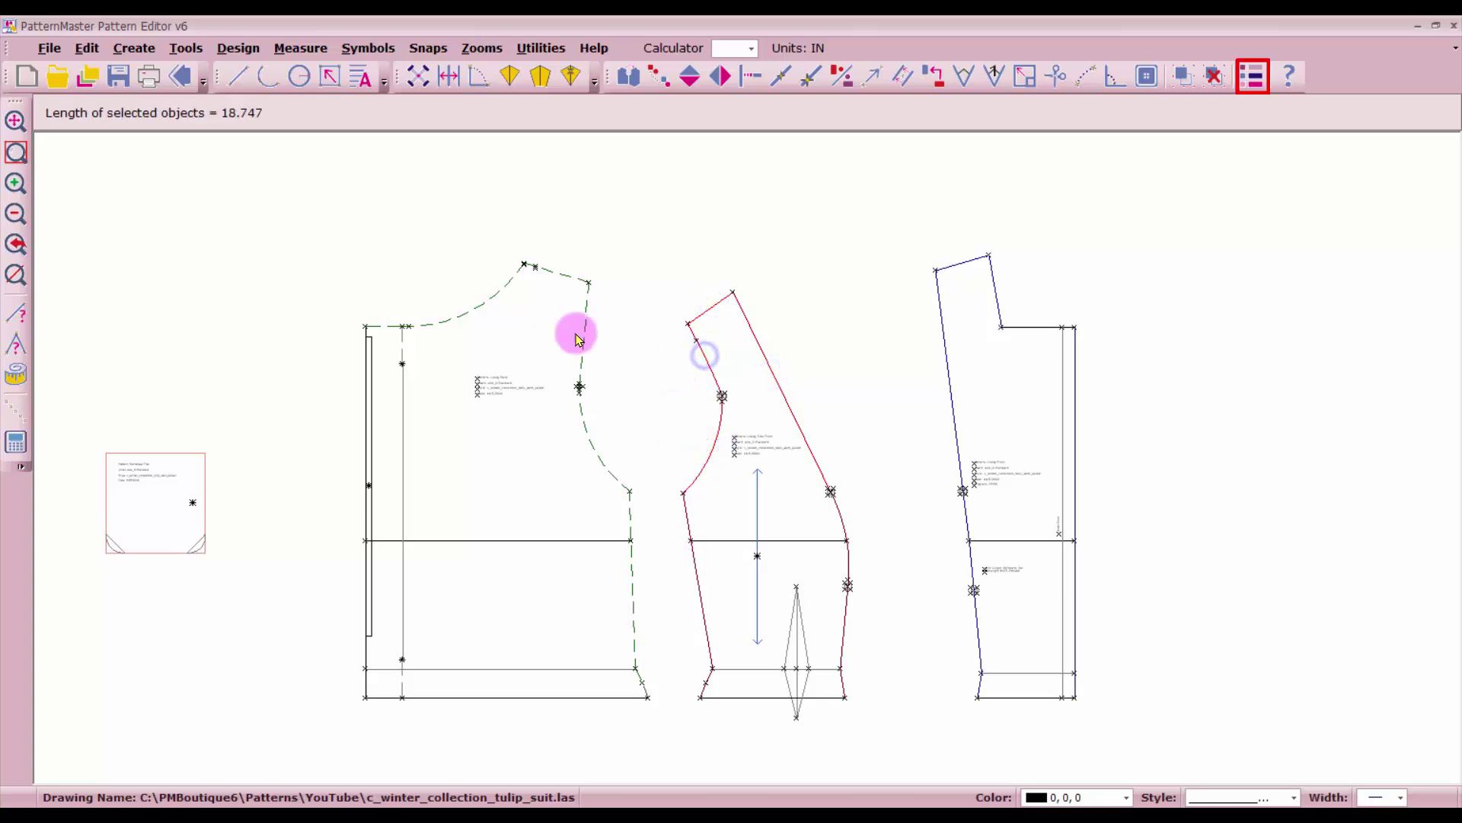
{"action": "left_click", "coordinate": [693, 612]}
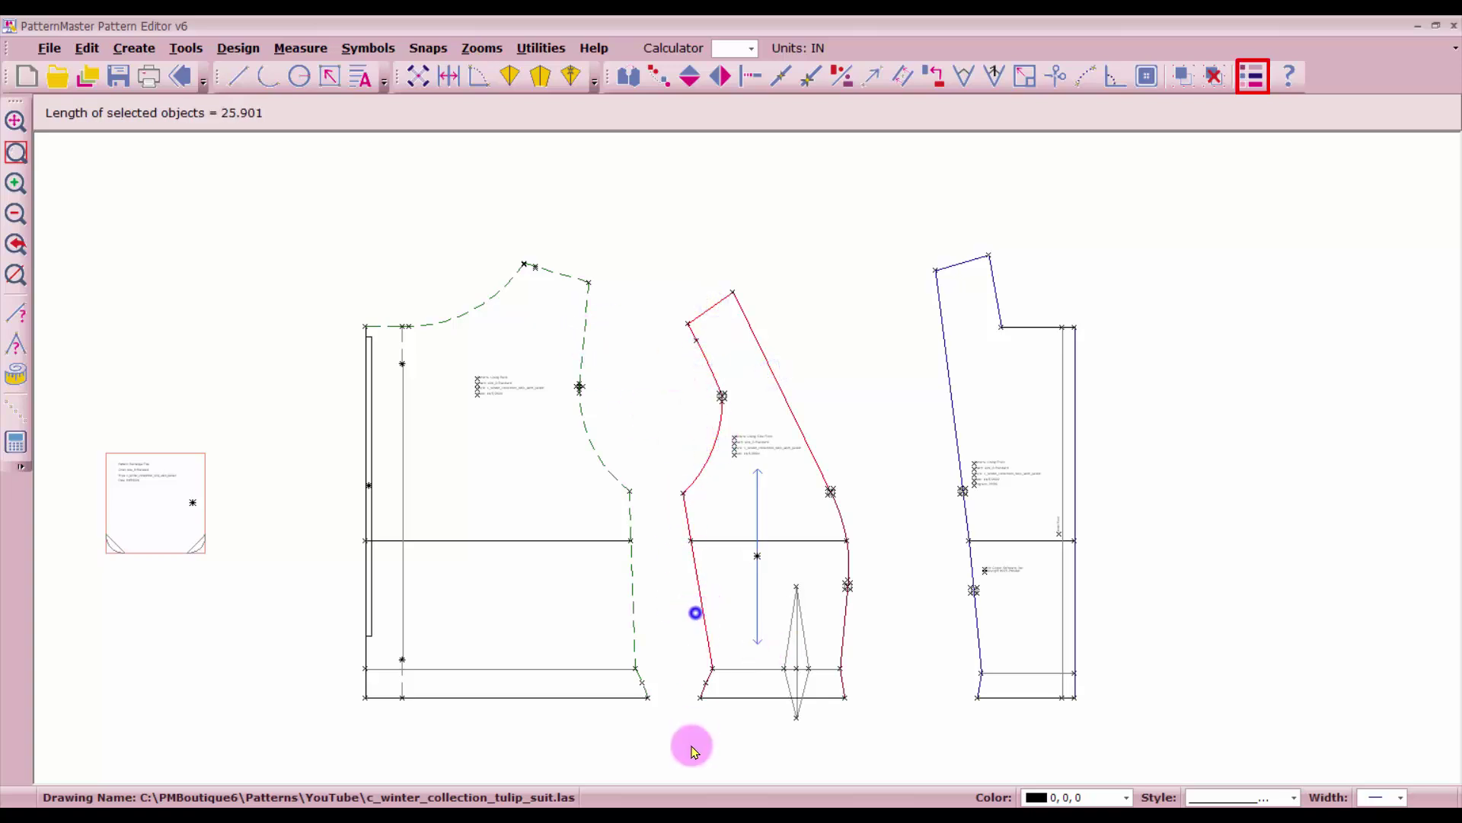
{"action": "left_click", "coordinate": [705, 680]}
{"action": "left_click", "coordinate": [843, 679]}
{"action": "left_click", "coordinate": [842, 627]}
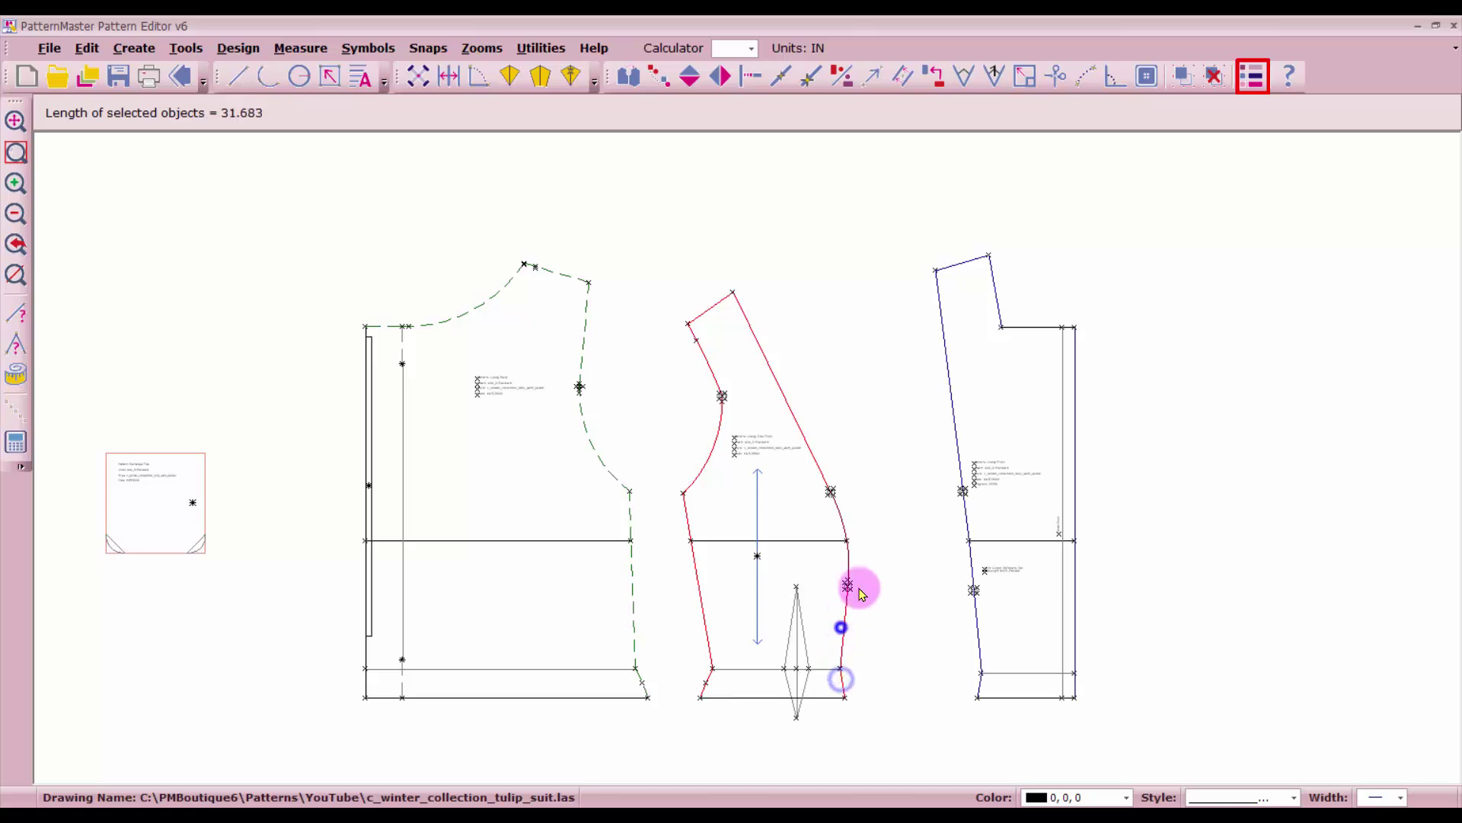
{"action": "left_click", "coordinate": [847, 522]}
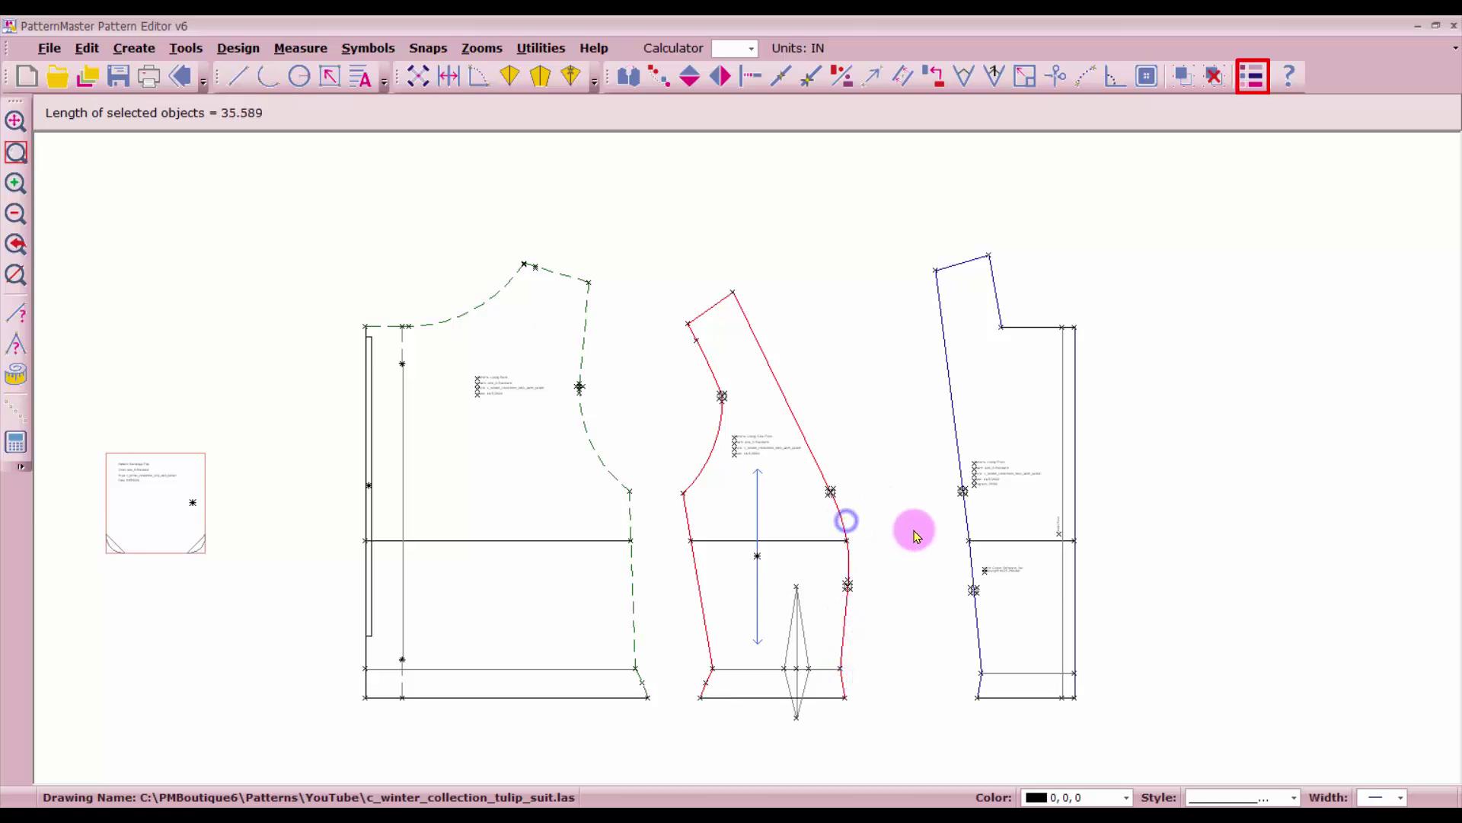
{"action": "left_click", "coordinate": [1253, 76]}
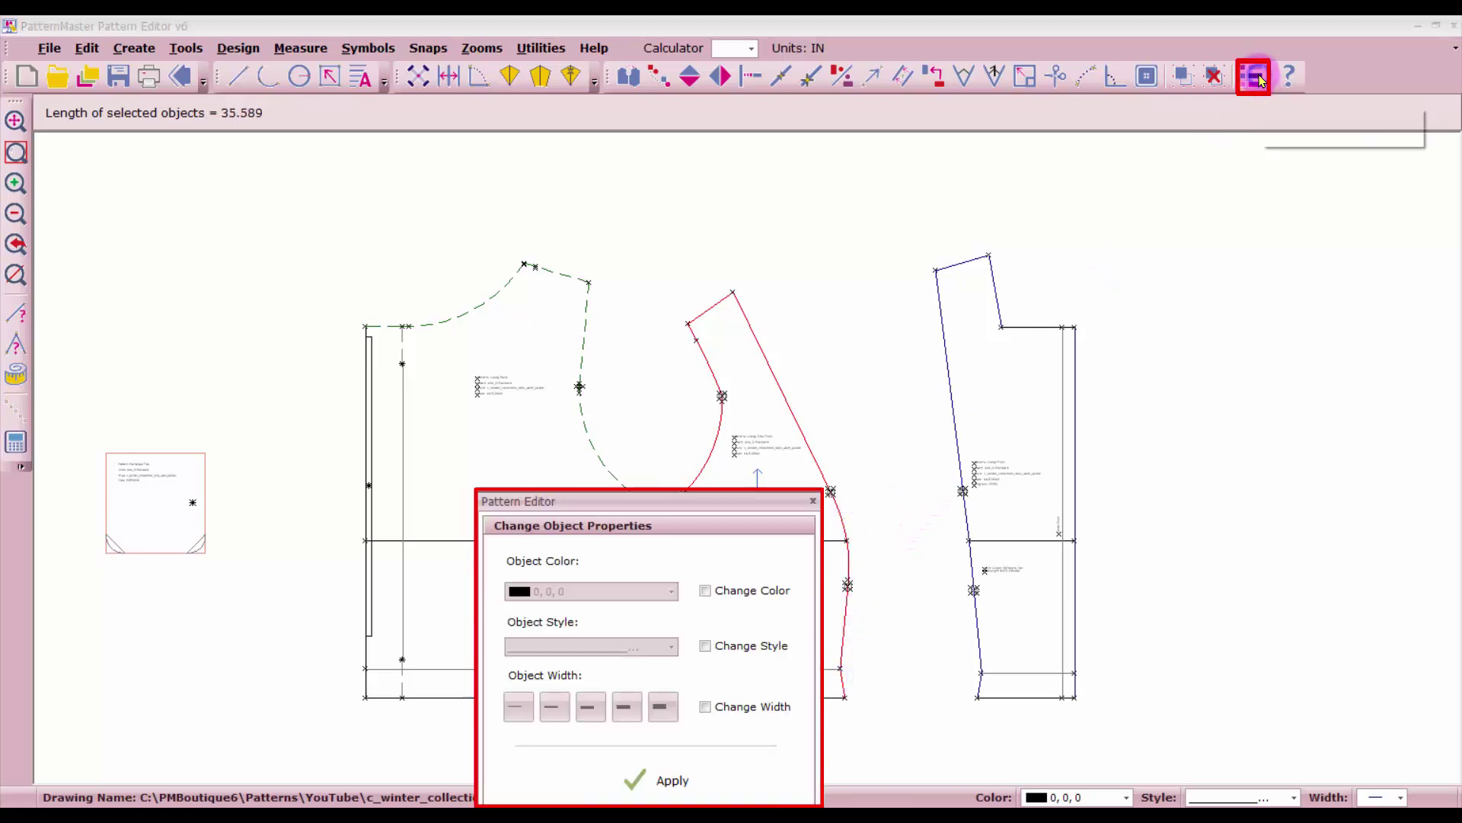
{"action": "left_click", "coordinate": [705, 646]}
{"action": "left_click", "coordinate": [674, 649]}
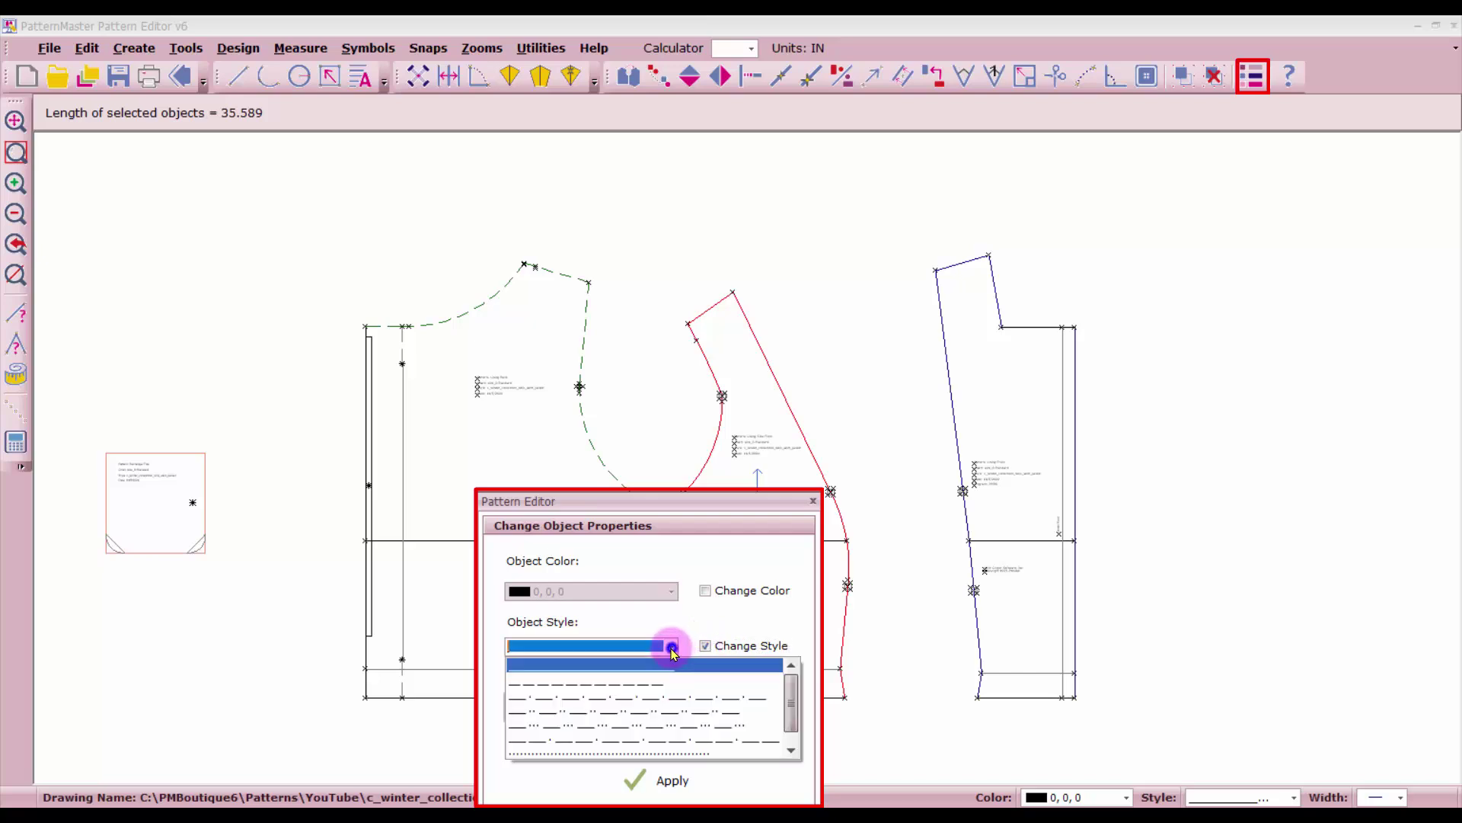
{"action": "left_click", "coordinate": [651, 675]}
{"action": "left_click", "coordinate": [683, 796]}
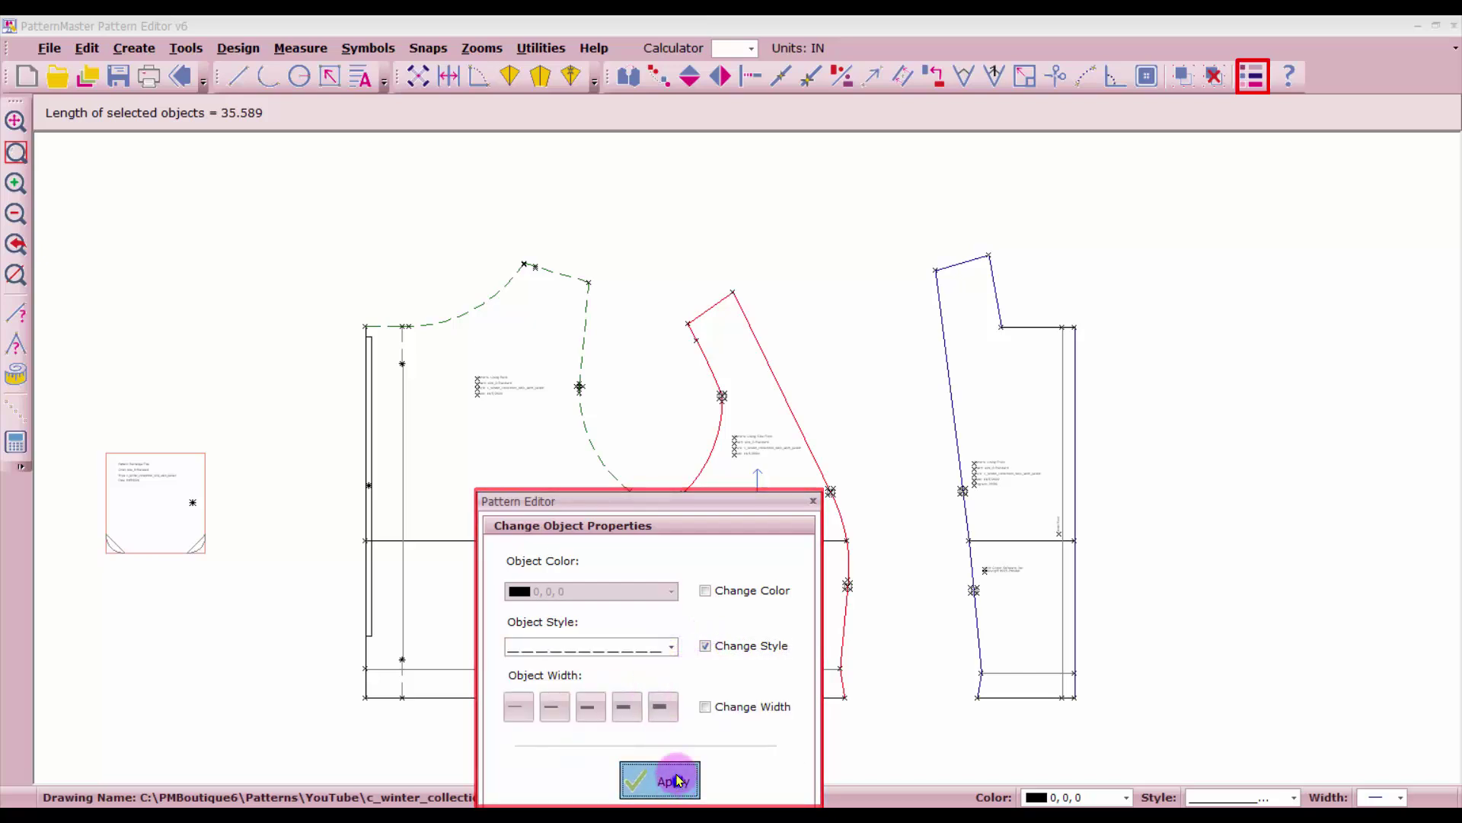
- Change the line style of the front lining's outer edges, all except the hem, to the same dashed style
{"action": "left_click_drag", "start_coordinate": [707, 502], "coordinate": [322, 174]}
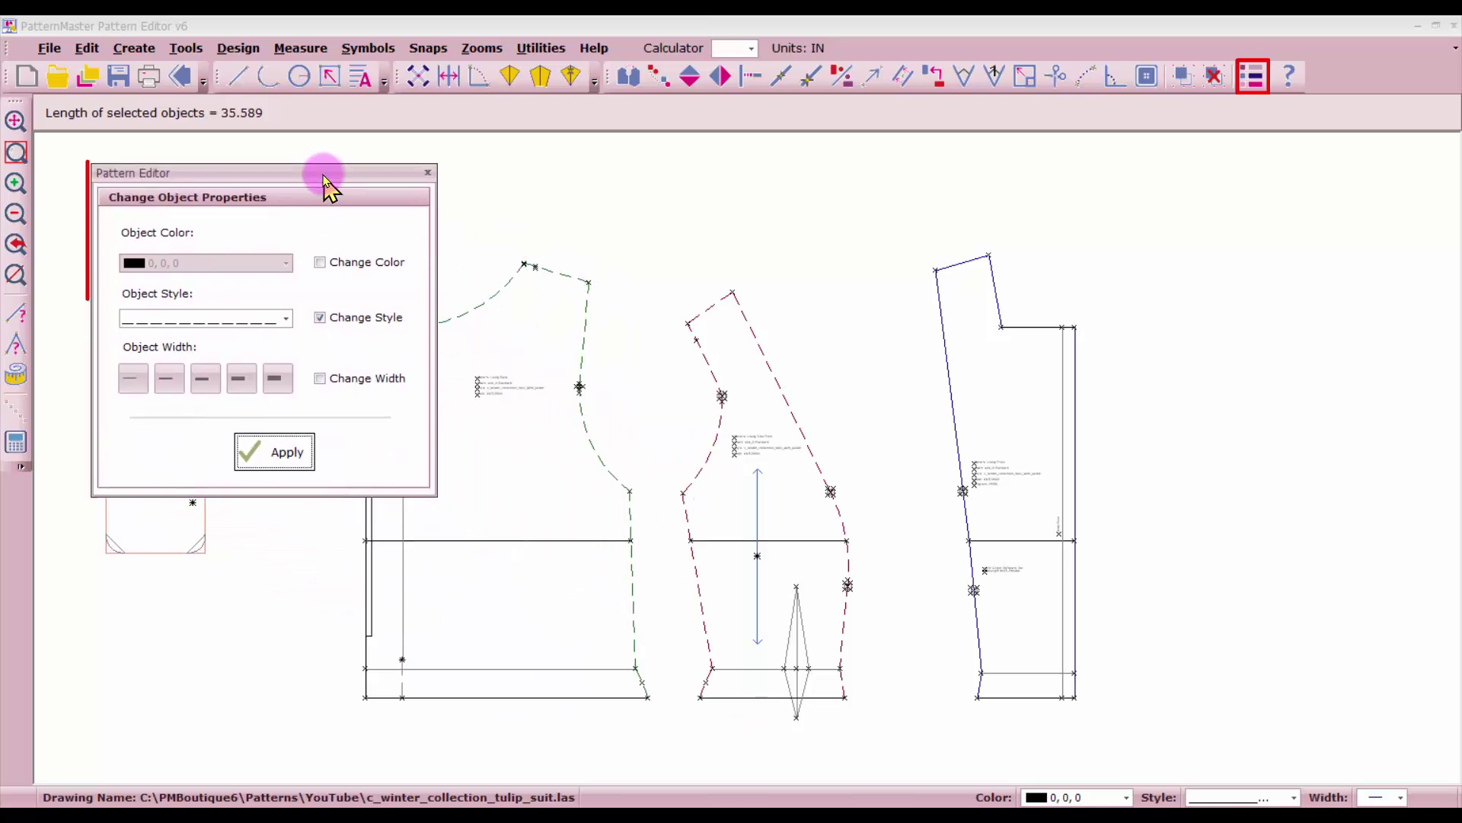
{"action": "left_click", "coordinate": [1028, 320]}
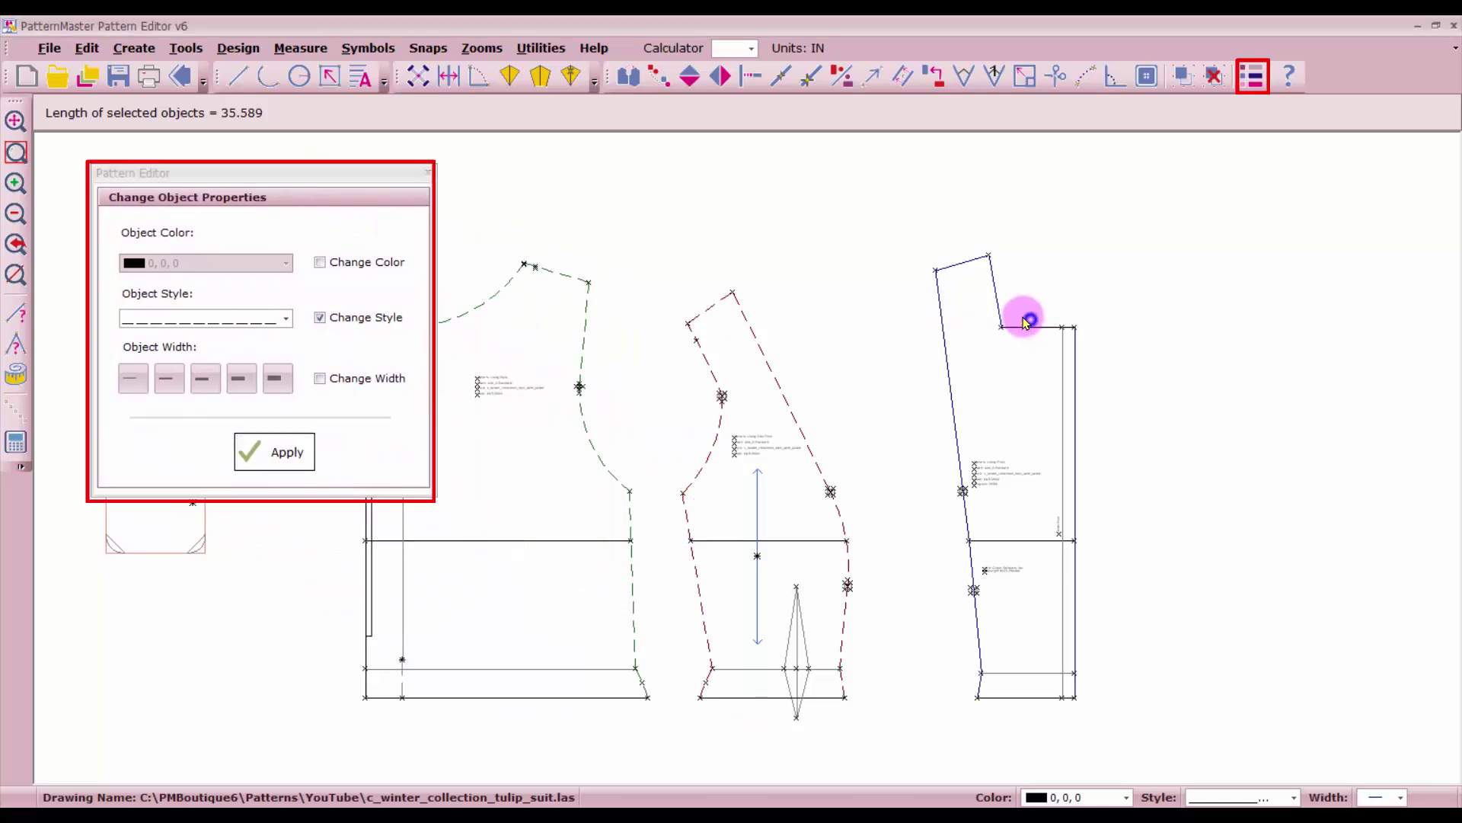
{"action": "left_click", "coordinate": [974, 261]}
{"action": "left_click", "coordinate": [947, 362]}
{"action": "left_click", "coordinate": [966, 518]}
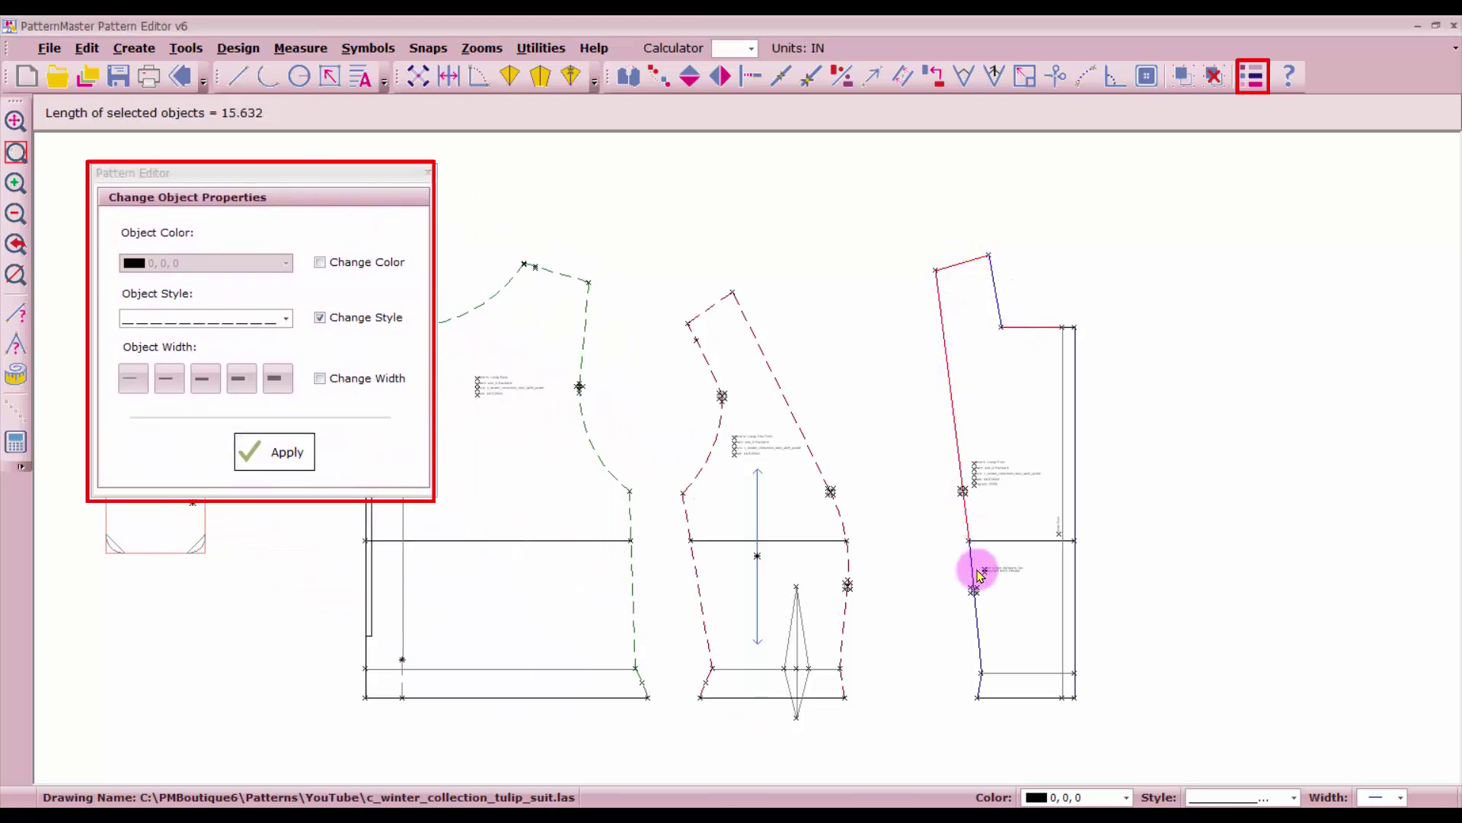
{"action": "left_click", "coordinate": [979, 692]}
{"action": "left_click", "coordinate": [1075, 678]}
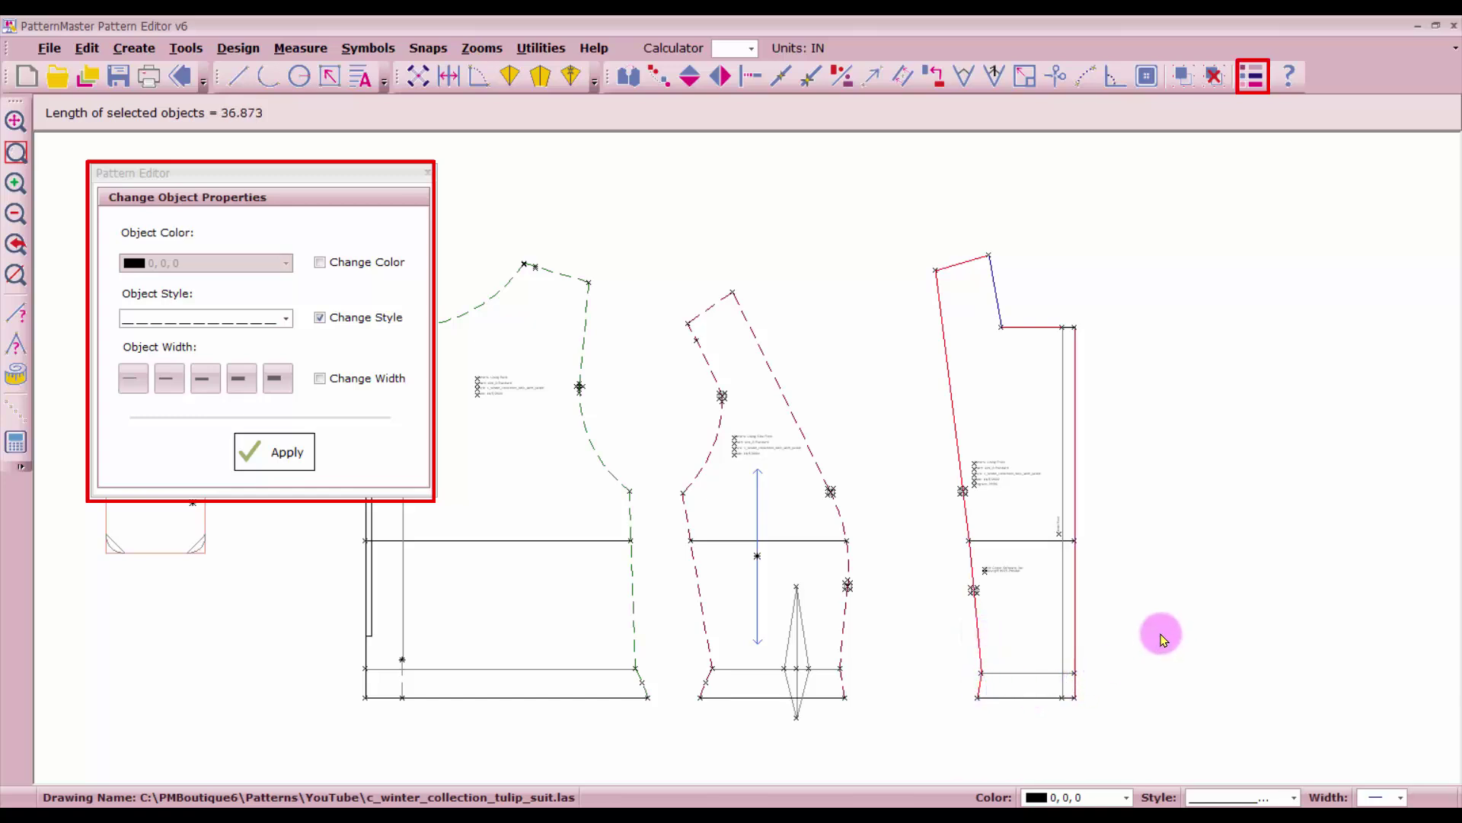
{"action": "left_click", "coordinate": [1068, 324]}
{"action": "left_click", "coordinate": [266, 453]}
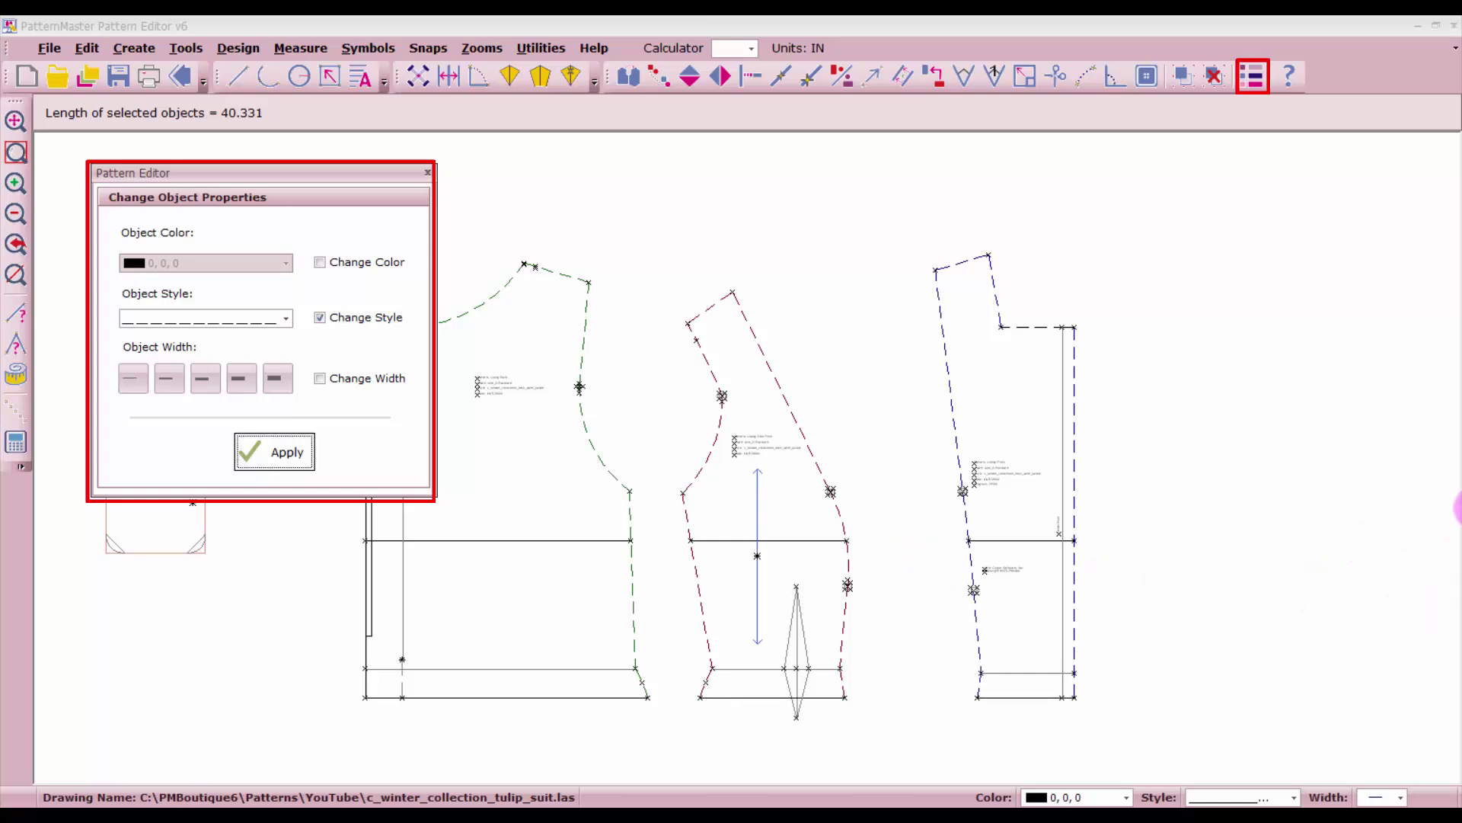
{"action": "scroll", "coordinate": [637, 381], "scroll_direction": "up", "scroll_amount": 3}
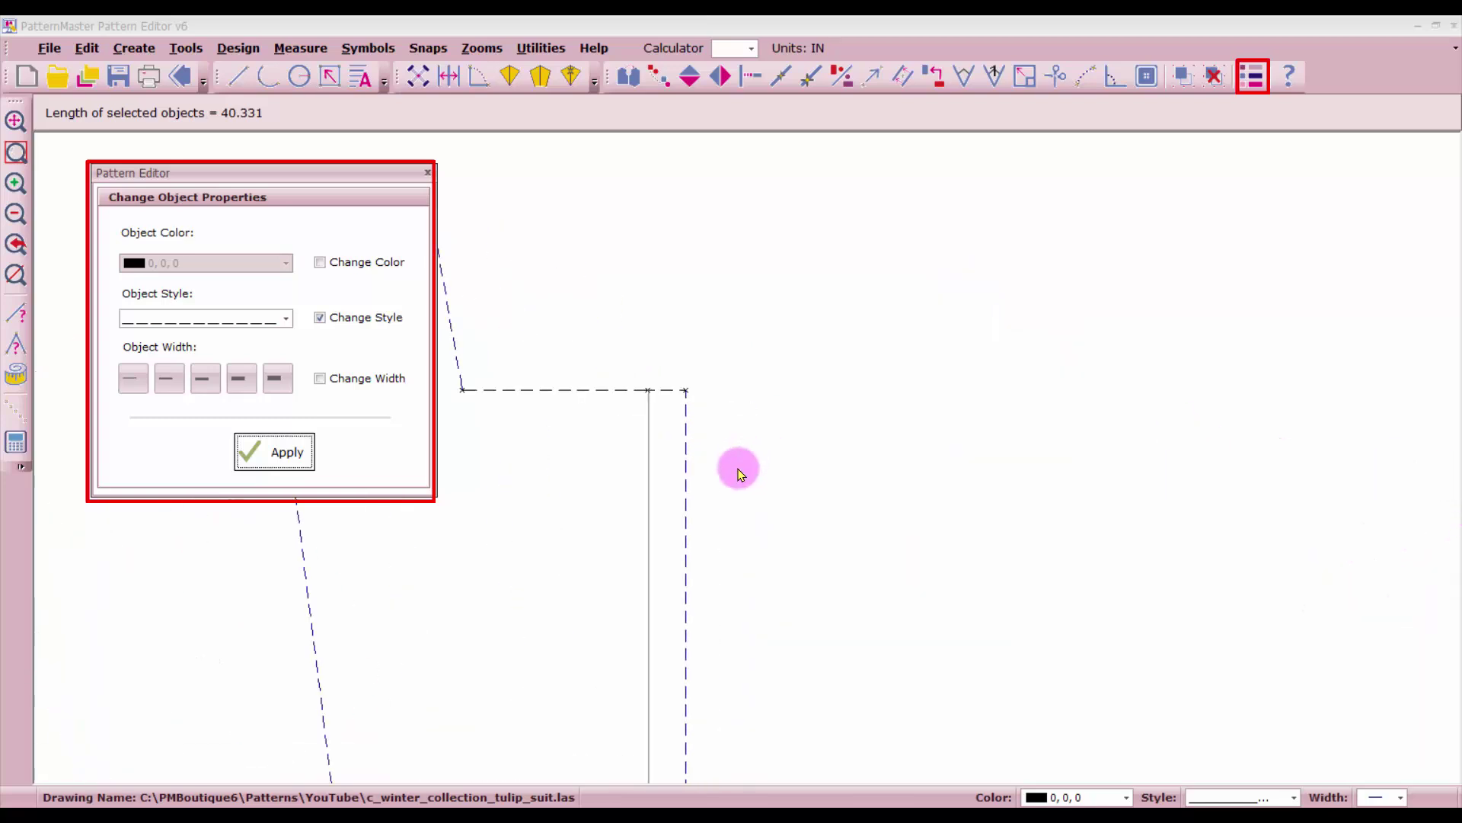
{"action": "scroll", "coordinate": [740, 474], "scroll_direction": "down", "scroll_amount": 6}
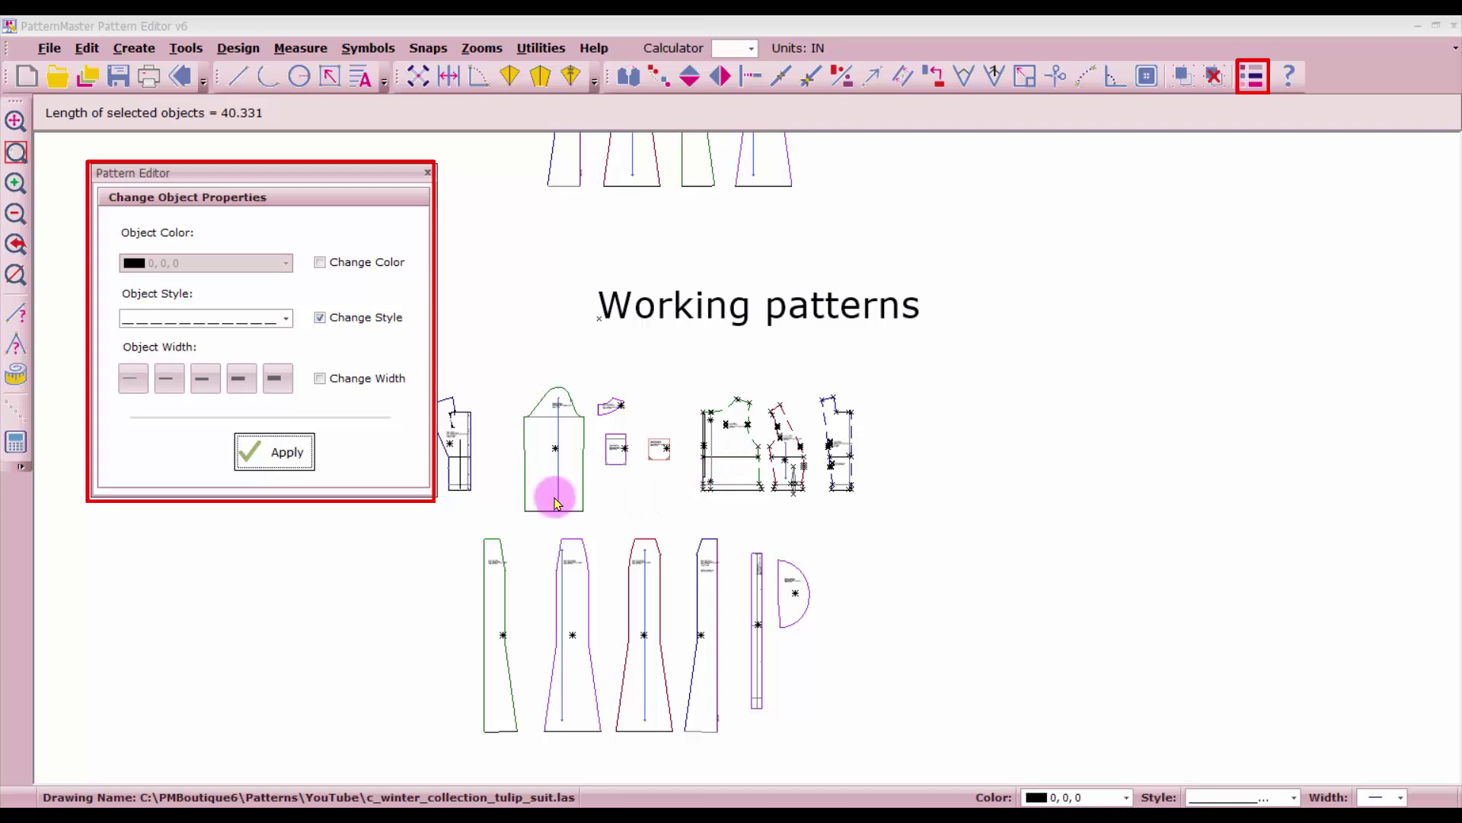
{"action": "scroll", "coordinate": [746, 456], "scroll_direction": "up", "scroll_amount": 3}
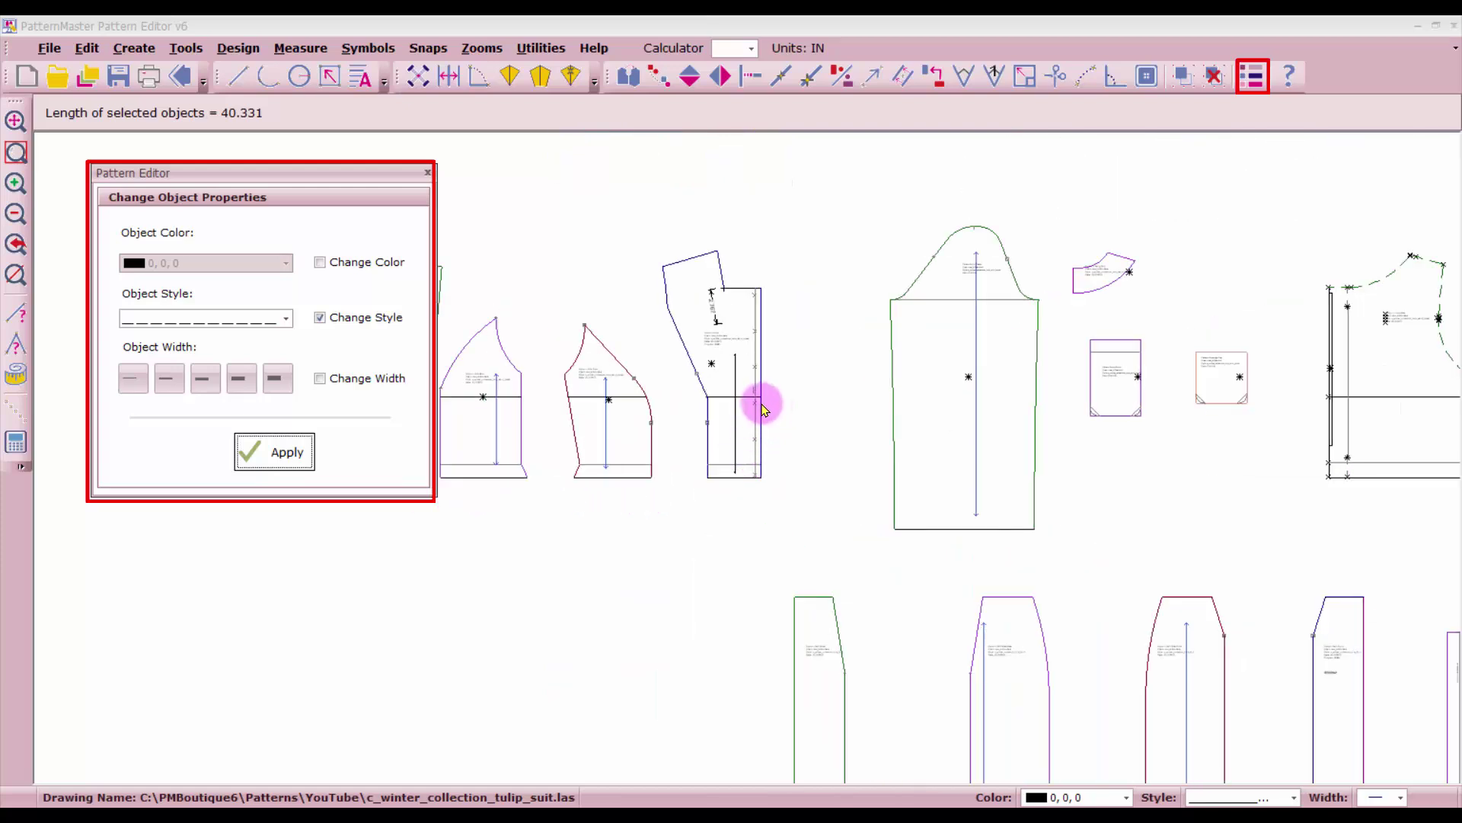
{"action": "left_click", "coordinate": [761, 400]}
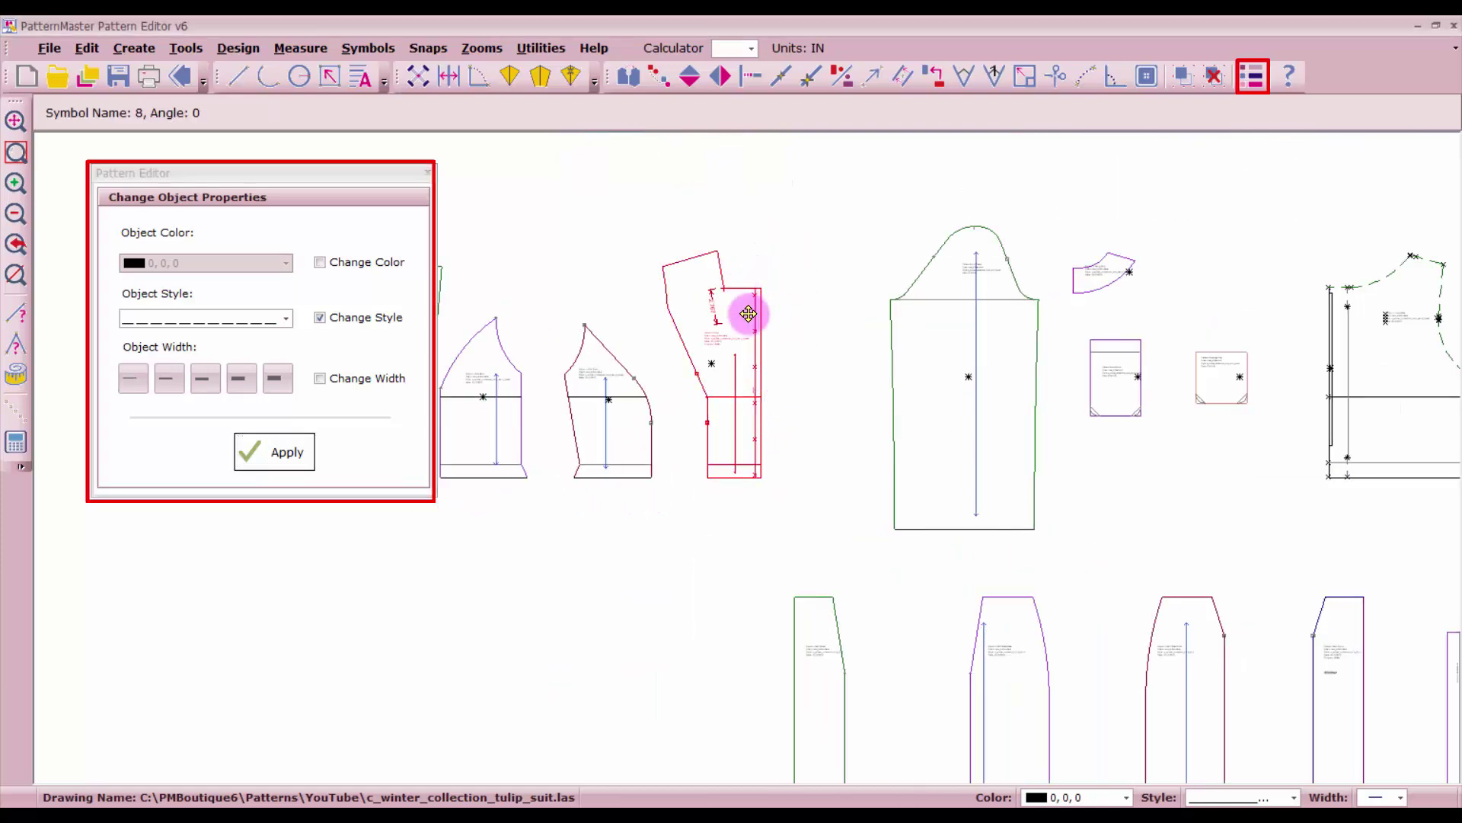
{"action": "right_click", "coordinate": [744, 466]}
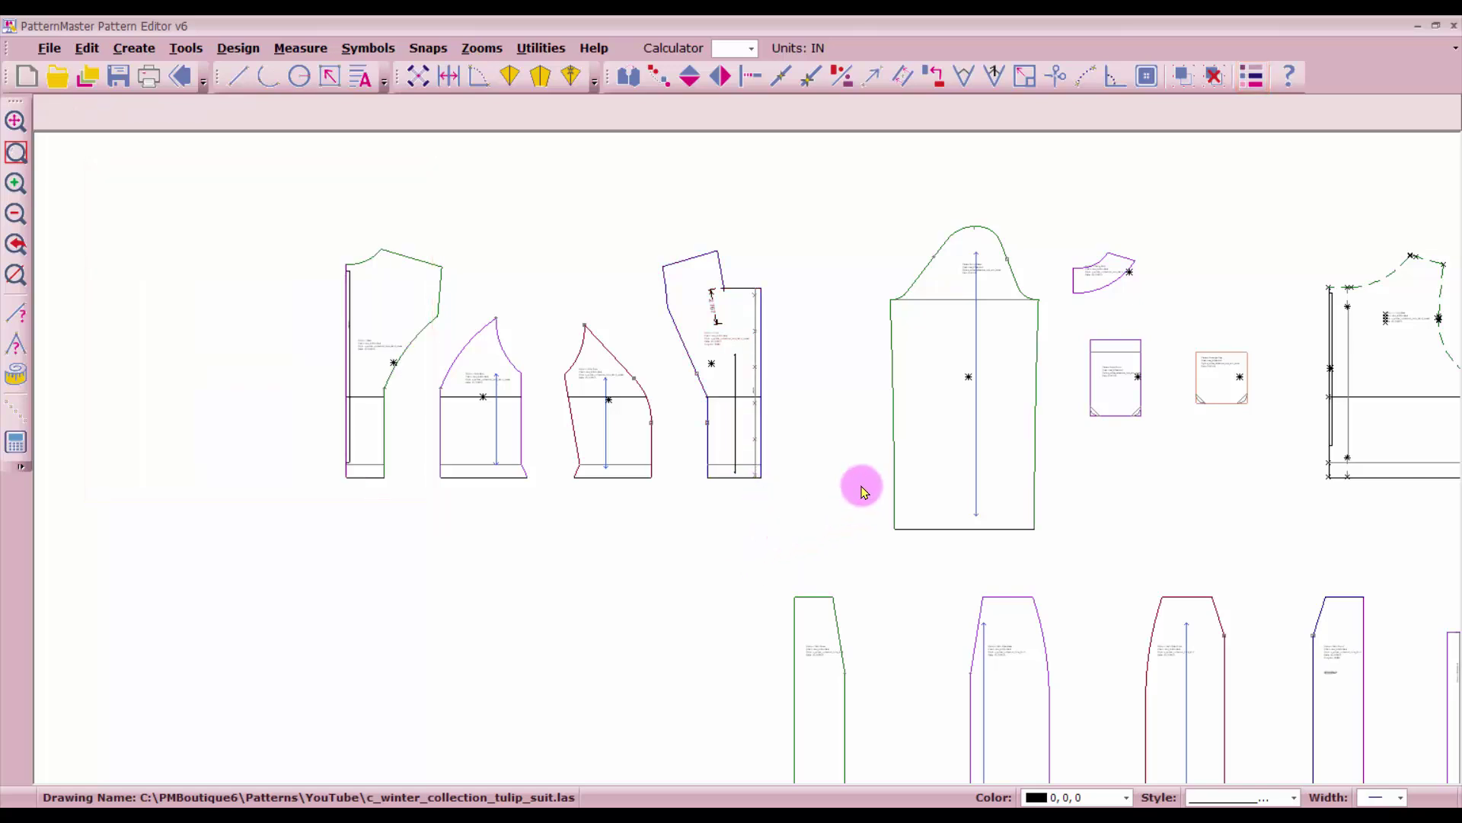
{"action": "scroll", "coordinate": [751, 460], "scroll_direction": "down", "scroll_amount": 4}
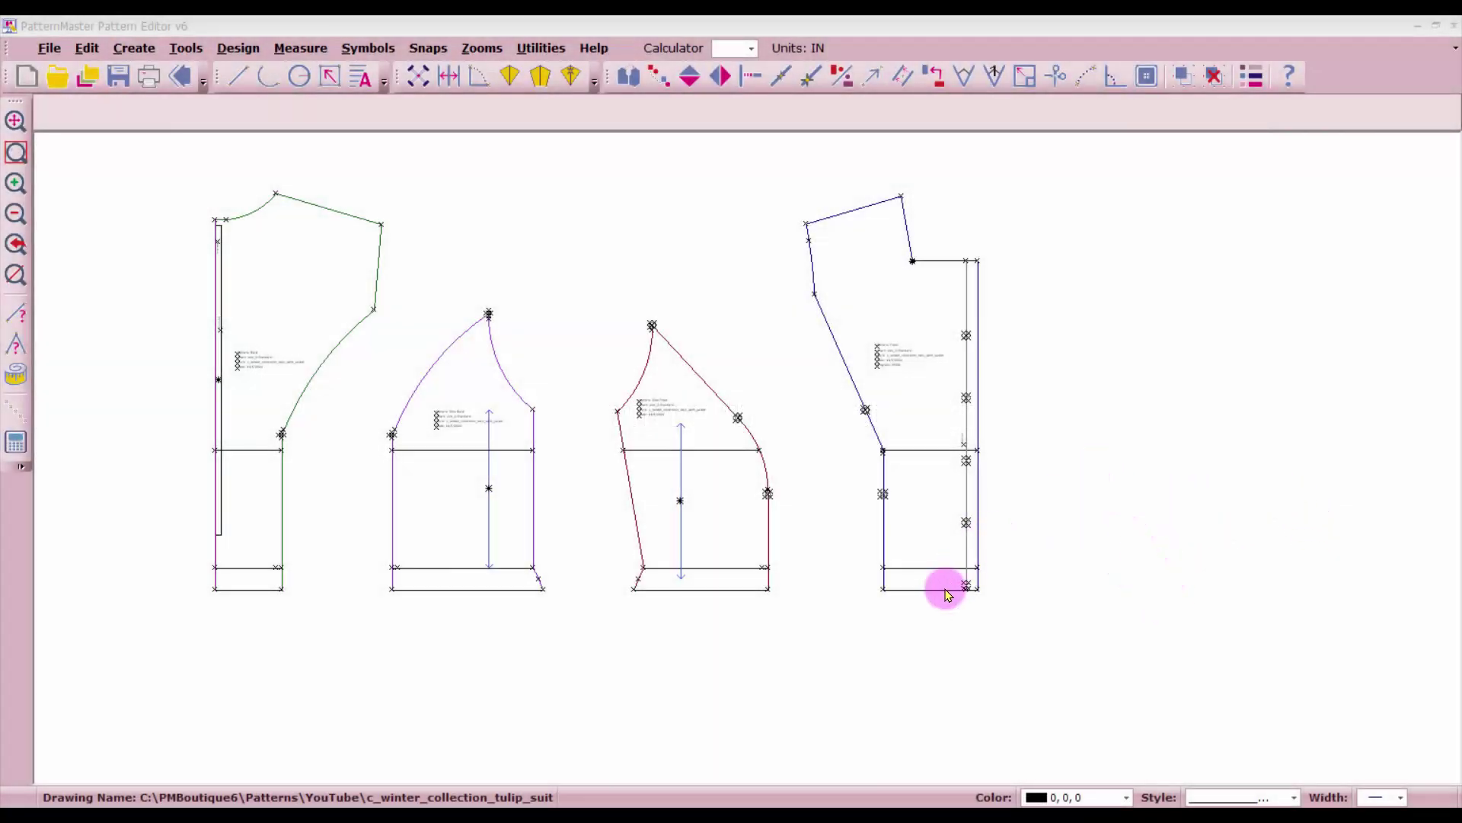
- Offset the hem lines of the jacket front, side front, side back and back pieces downward by 2 inches
{"action": "left_click", "coordinate": [901, 76]}
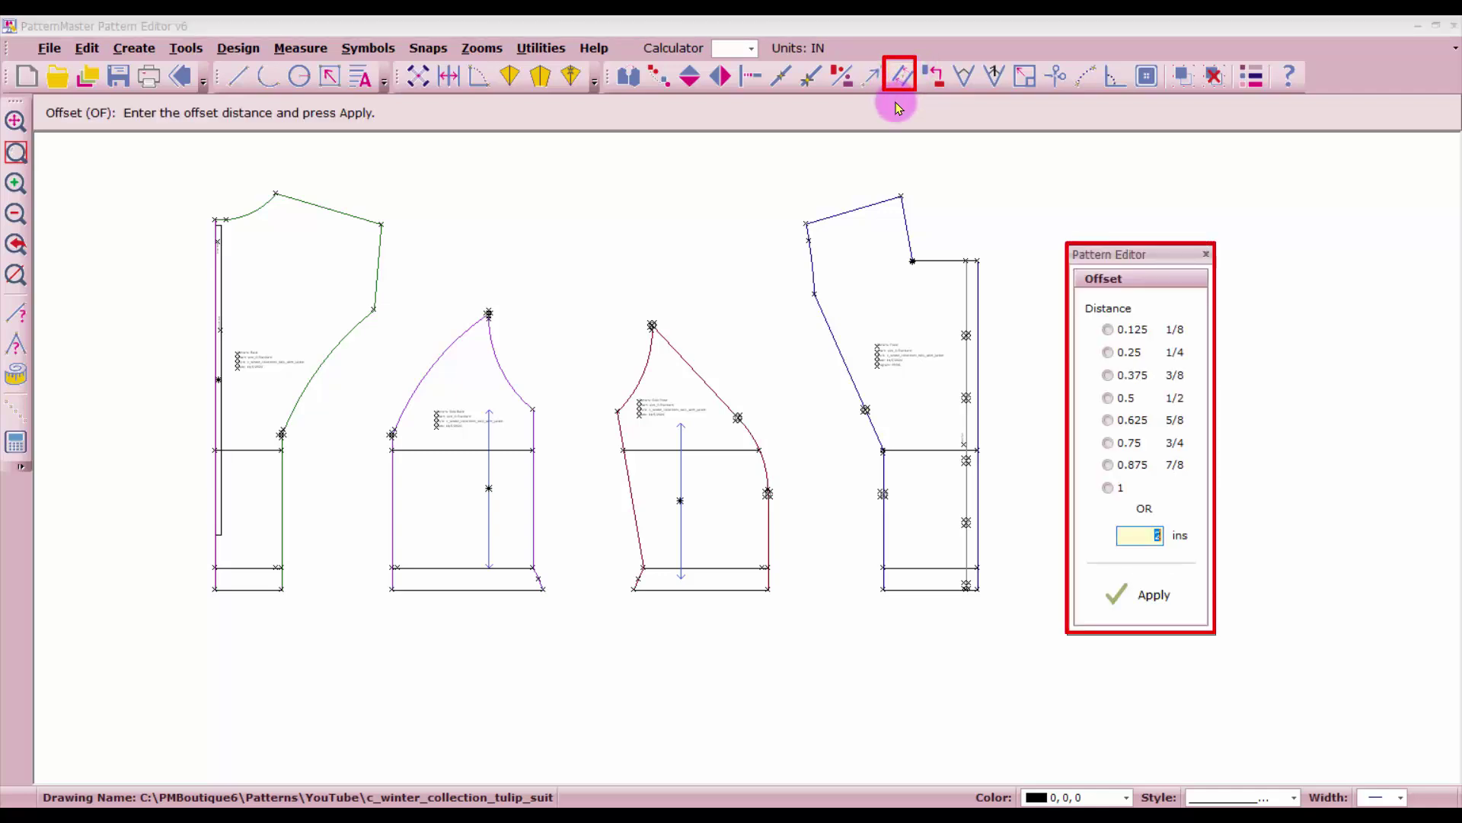
{"action": "left_click", "coordinate": [1146, 594]}
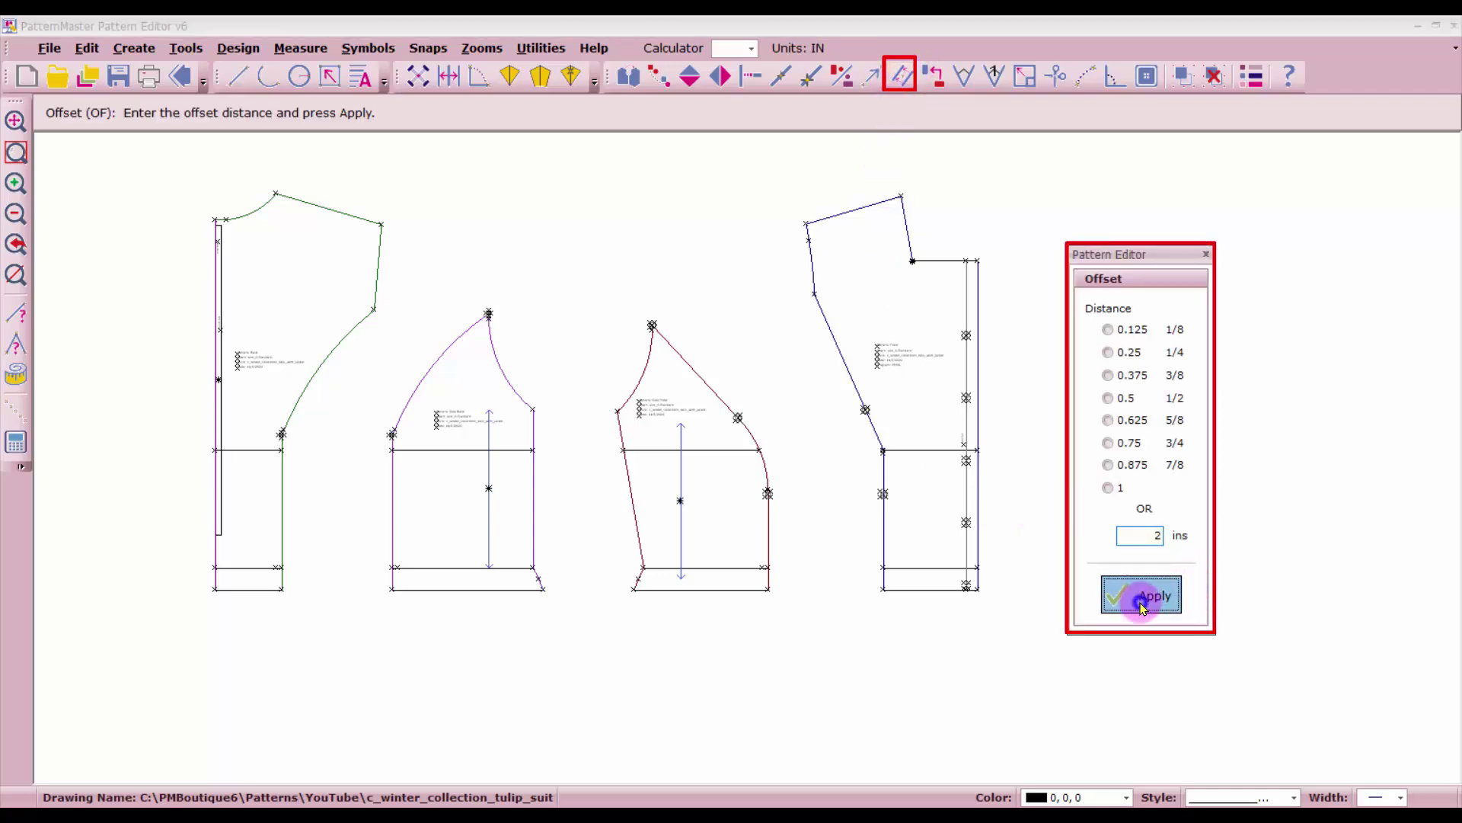
{"action": "left_click", "coordinate": [933, 596]}
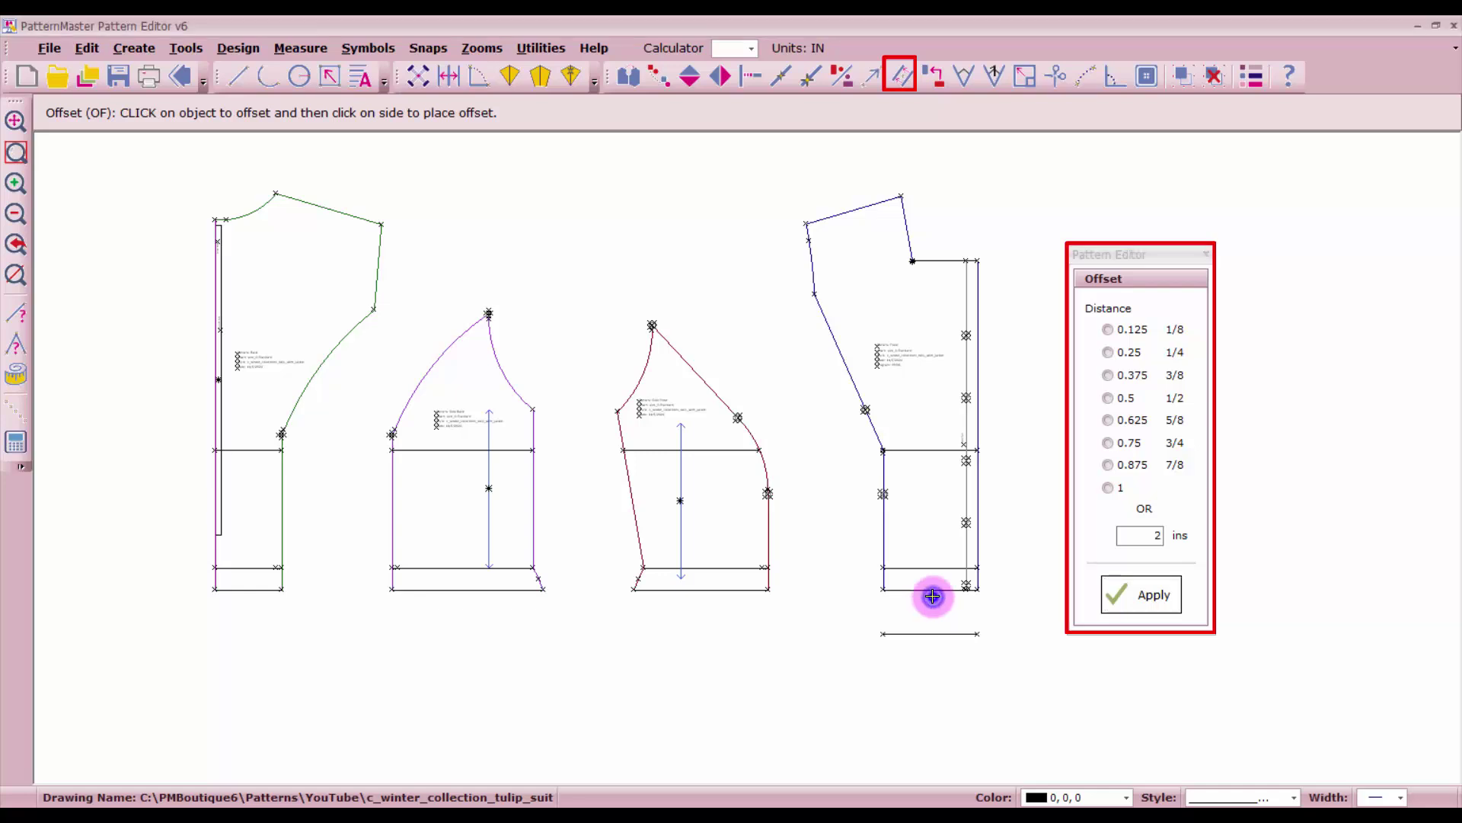
{"action": "left_click", "coordinate": [732, 593]}
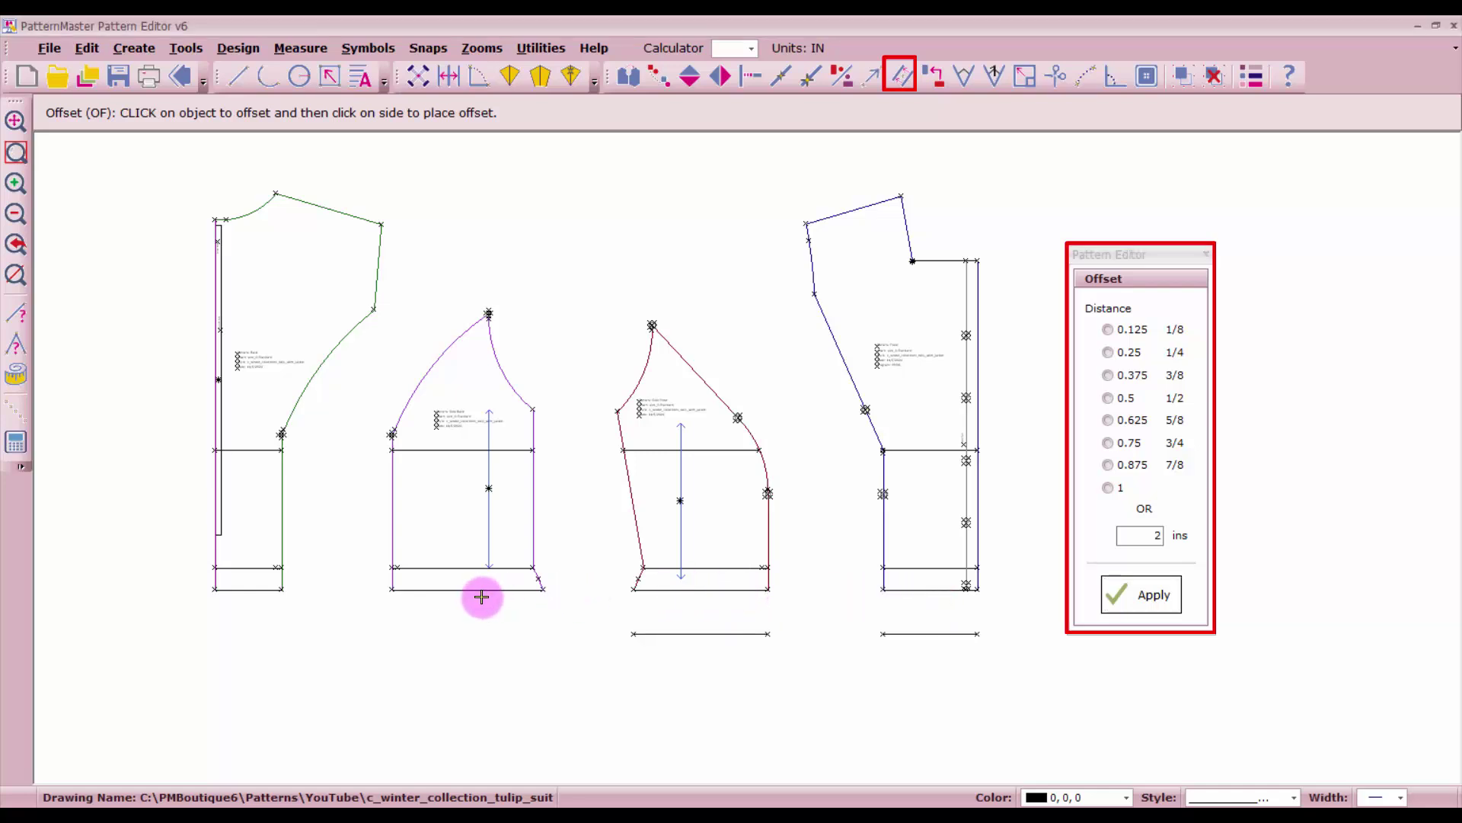
{"action": "left_click", "coordinate": [241, 606]}
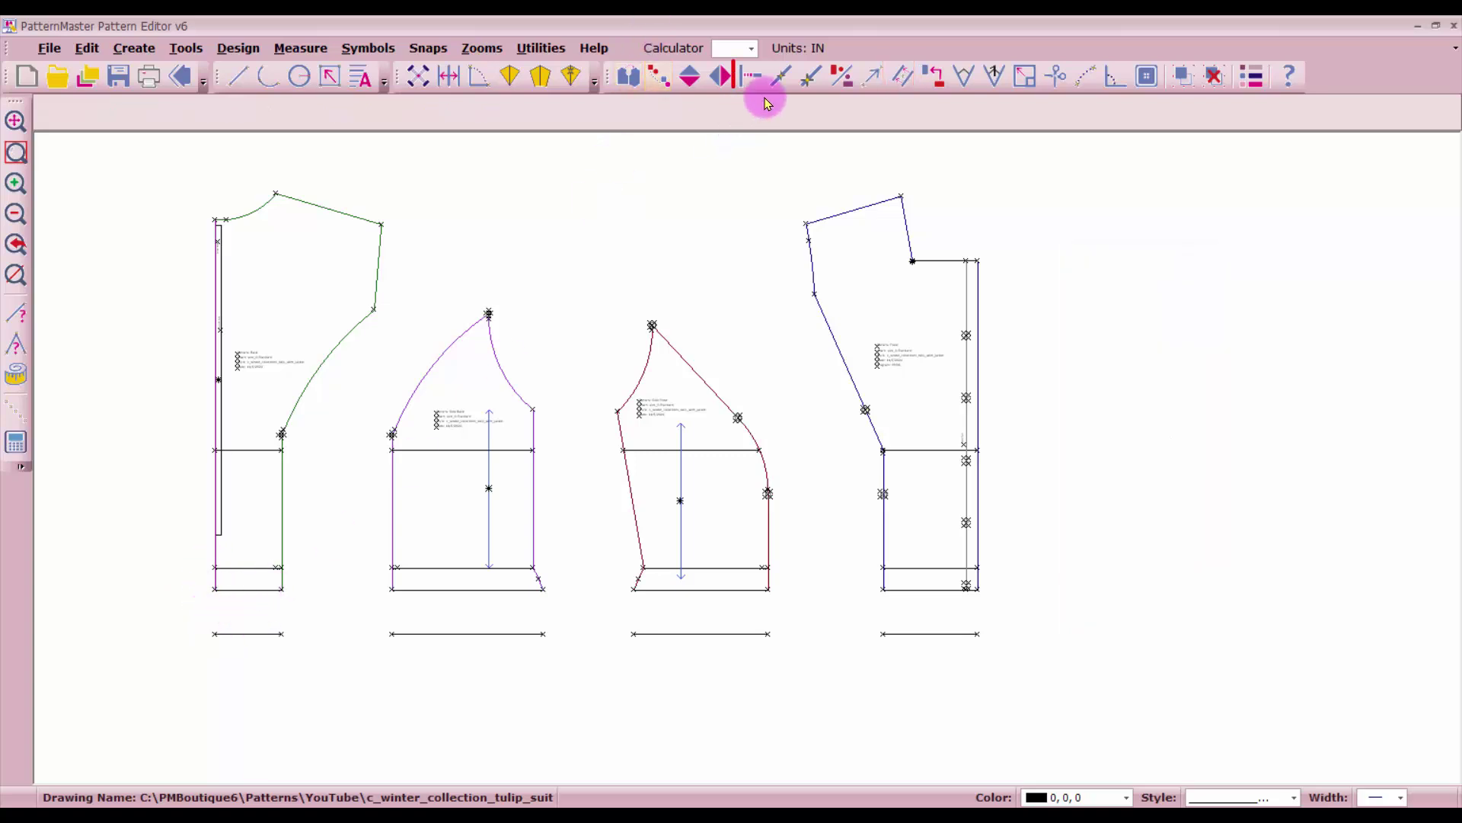
- Extend the jacket back's centre line and princess seam down to the offset hem line with Intersect
{"action": "left_click", "coordinate": [753, 79]}
{"action": "left_click", "coordinate": [216, 577]}
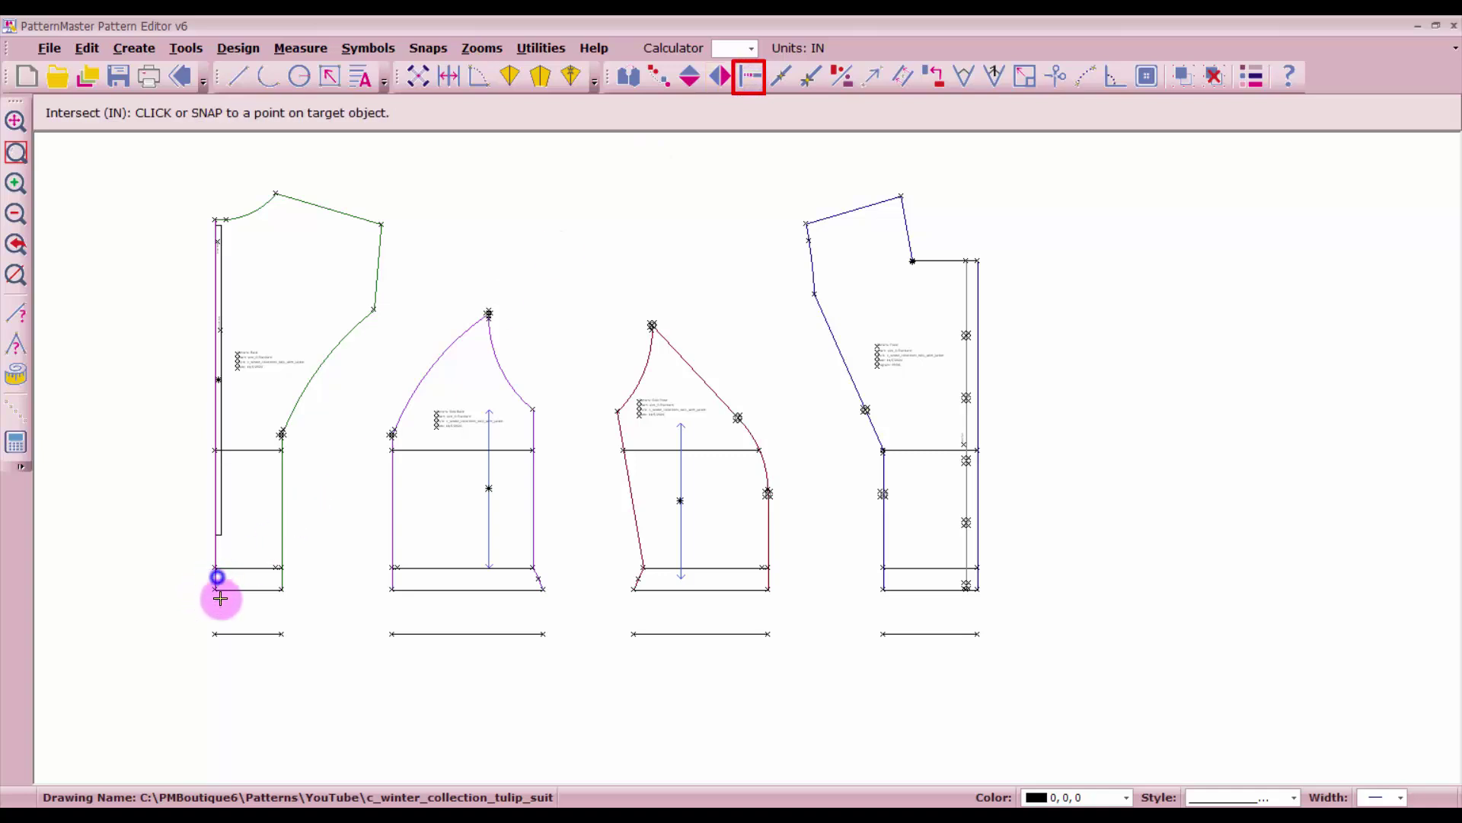
{"action": "left_click", "coordinate": [233, 631]}
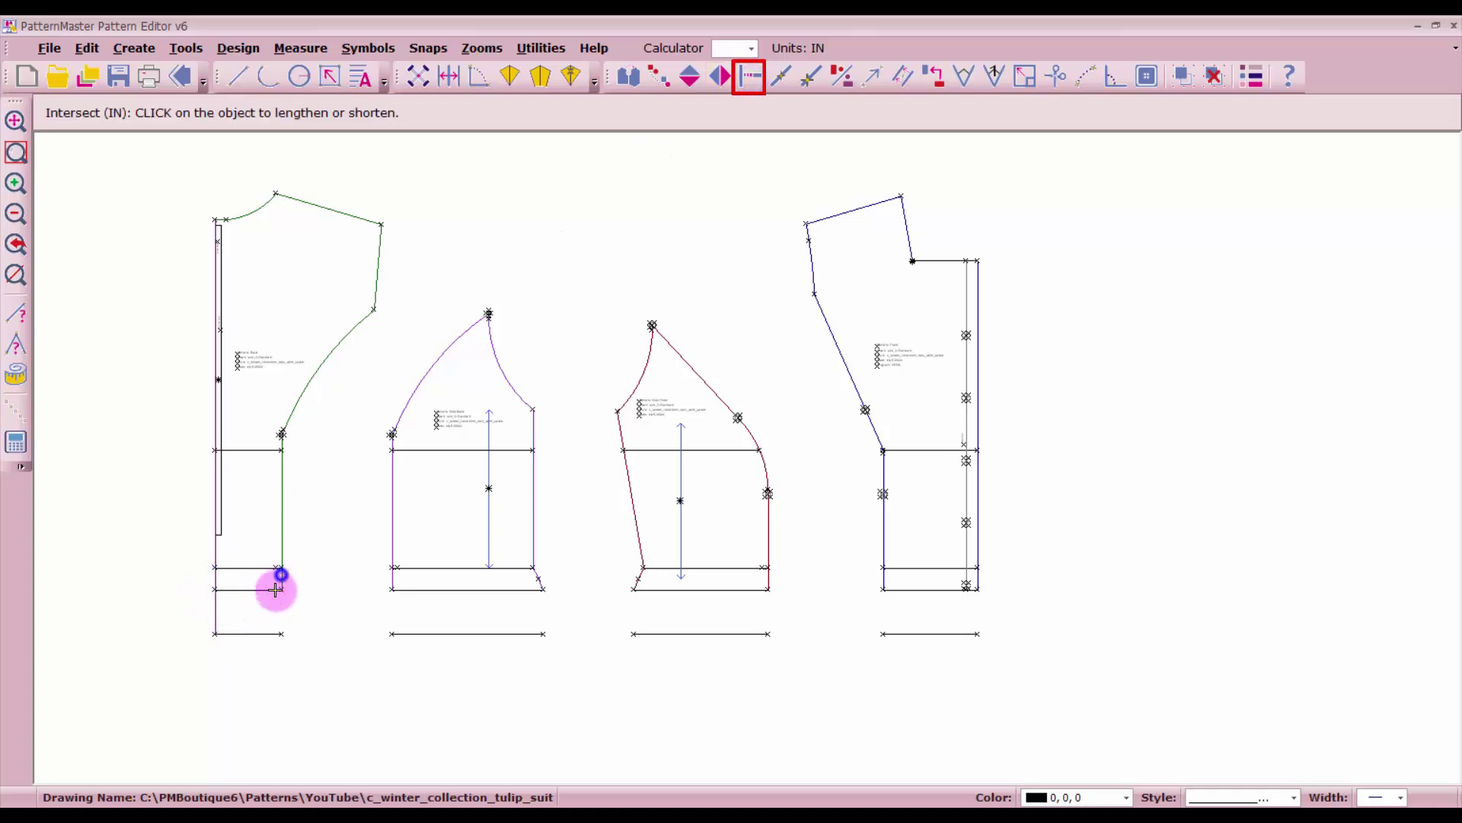
{"action": "left_click", "coordinate": [275, 590]}
{"action": "left_click", "coordinate": [272, 634]}
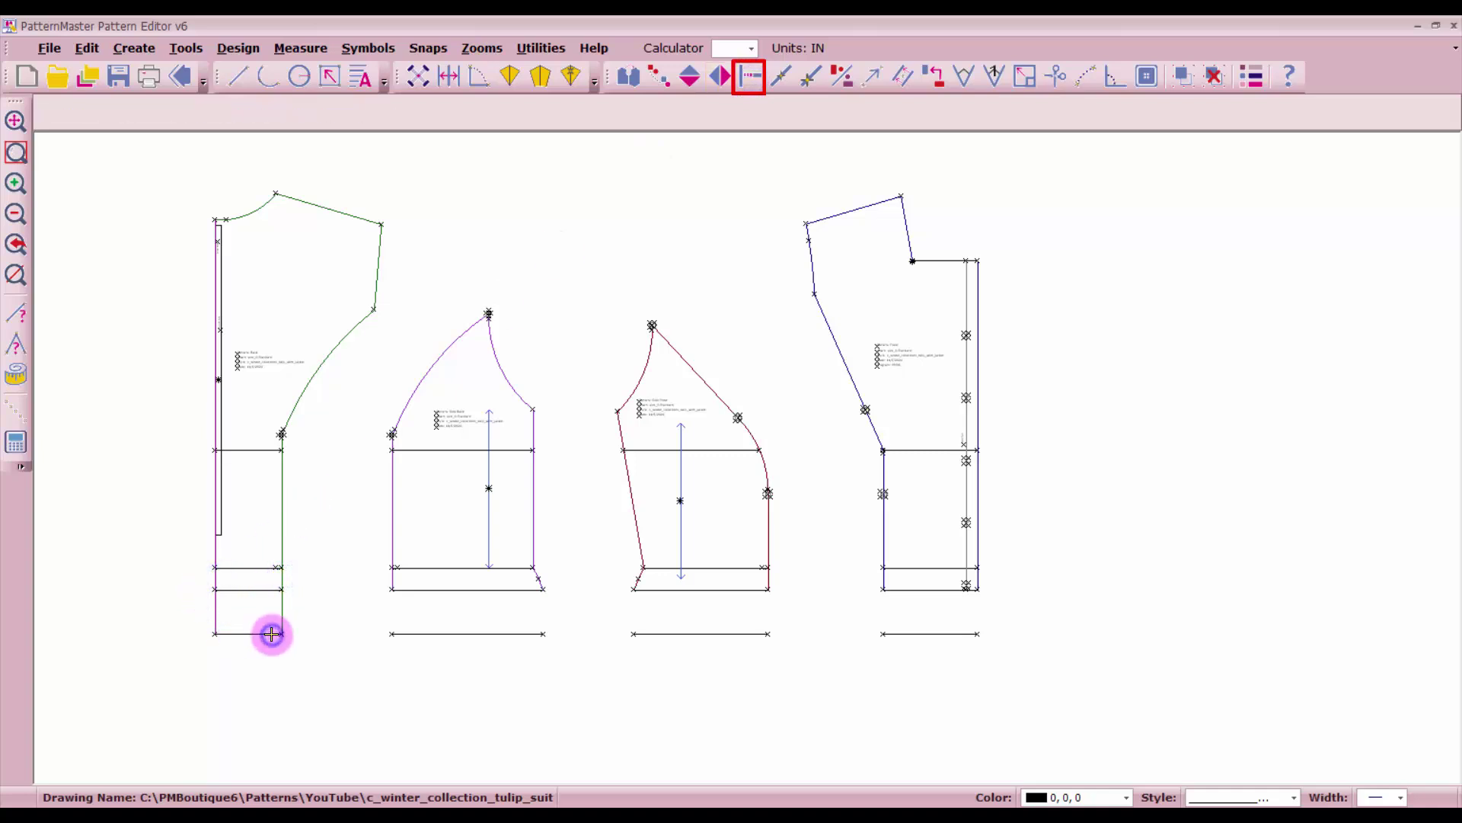
- Extend the straight princess seams of the side back and side front pieces down to their offset hem lines
{"action": "left_click", "coordinate": [389, 579]}
{"action": "left_click", "coordinate": [415, 632]}
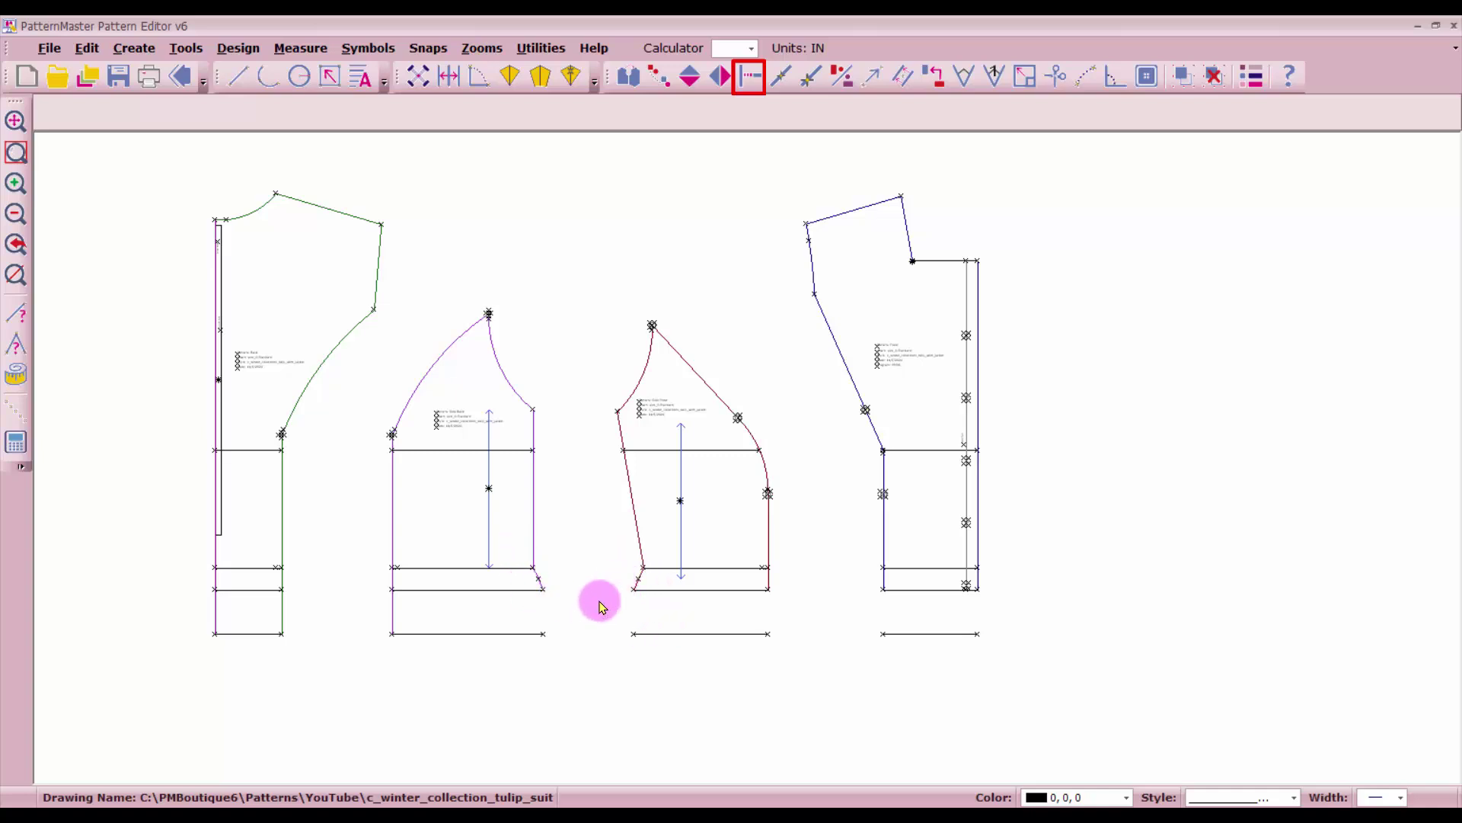
{"action": "right_click", "coordinate": [774, 583]}
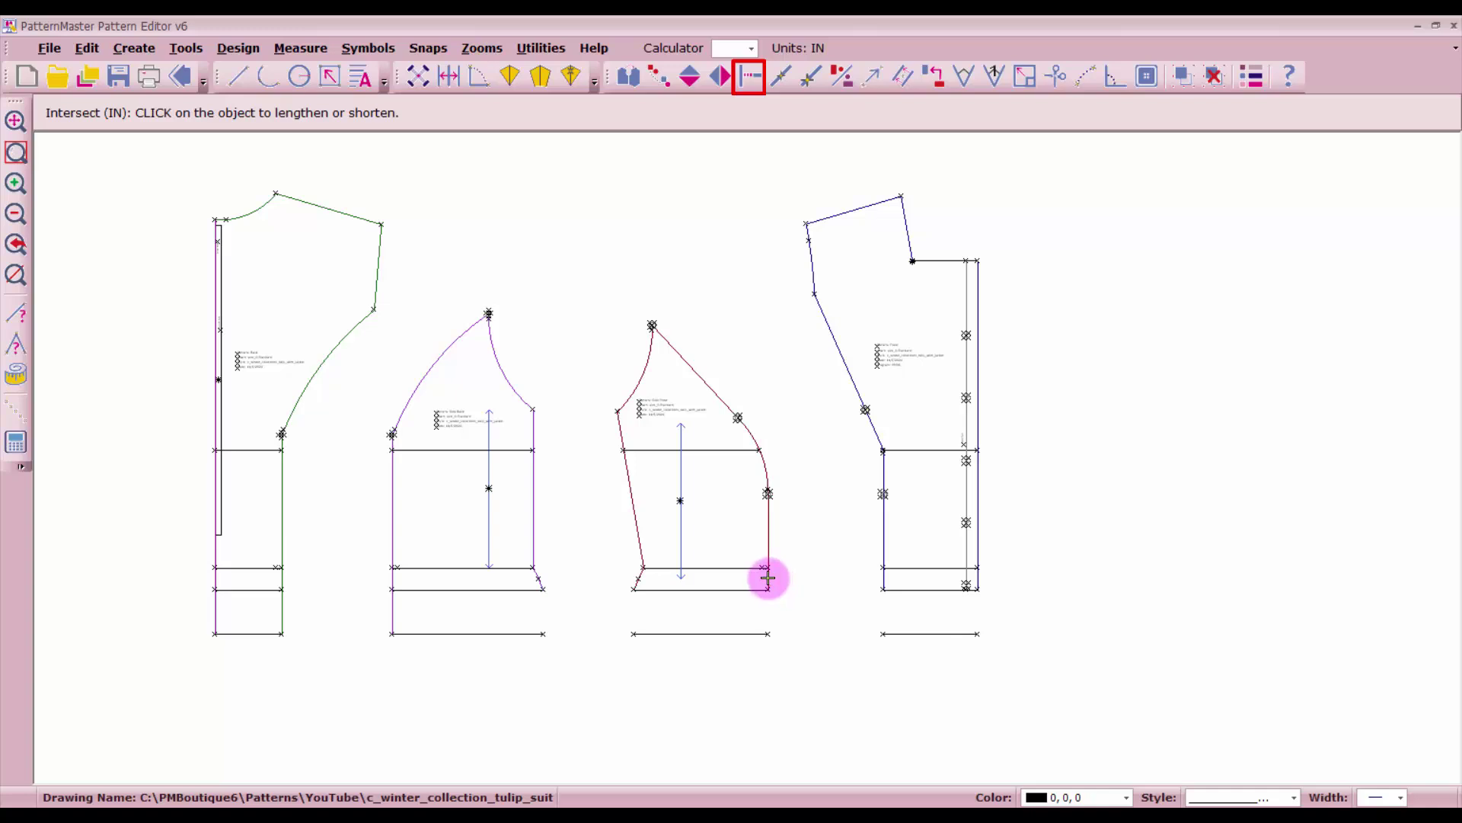
{"action": "left_click", "coordinate": [767, 578]}
{"action": "left_click", "coordinate": [758, 641]}
- Extend the jacket front's princess seam and front edge down to the offset hem line
{"action": "right_click", "coordinate": [876, 587]}
{"action": "left_click", "coordinate": [881, 578]}
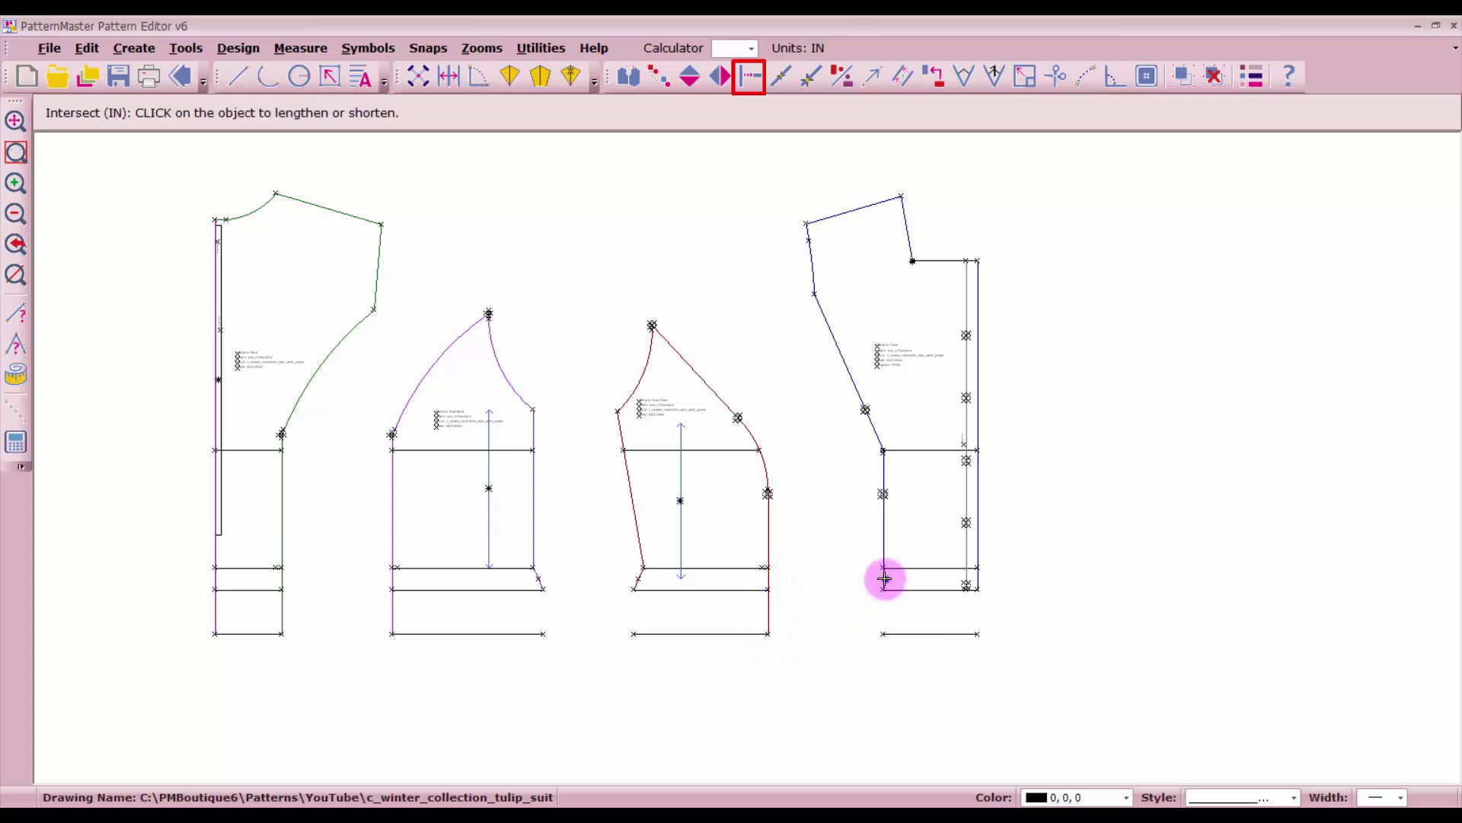
{"action": "left_click", "coordinate": [917, 634]}
{"action": "right_click", "coordinate": [984, 600]}
{"action": "left_click", "coordinate": [971, 579]}
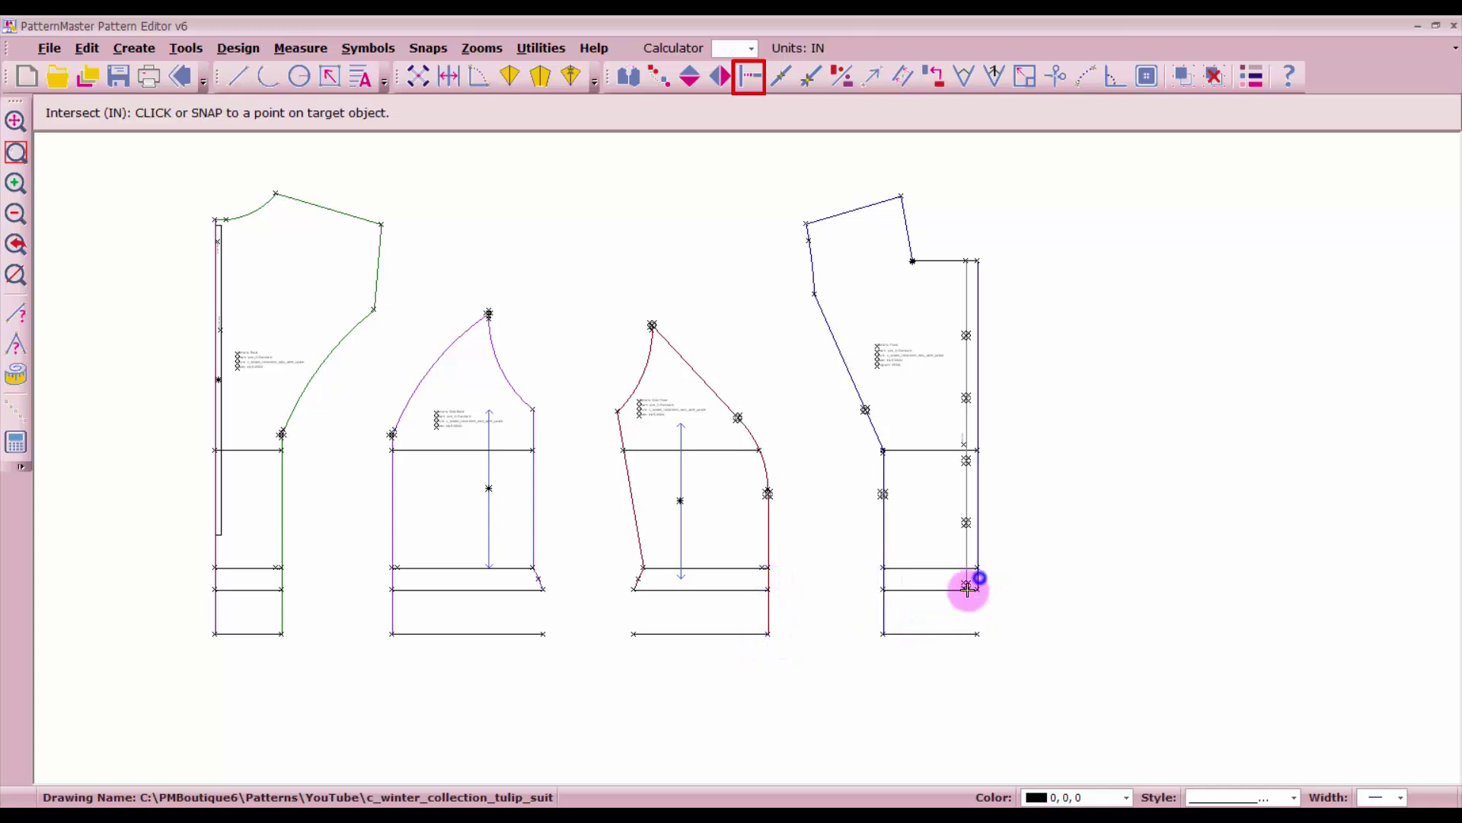
{"action": "left_click", "coordinate": [959, 635]}
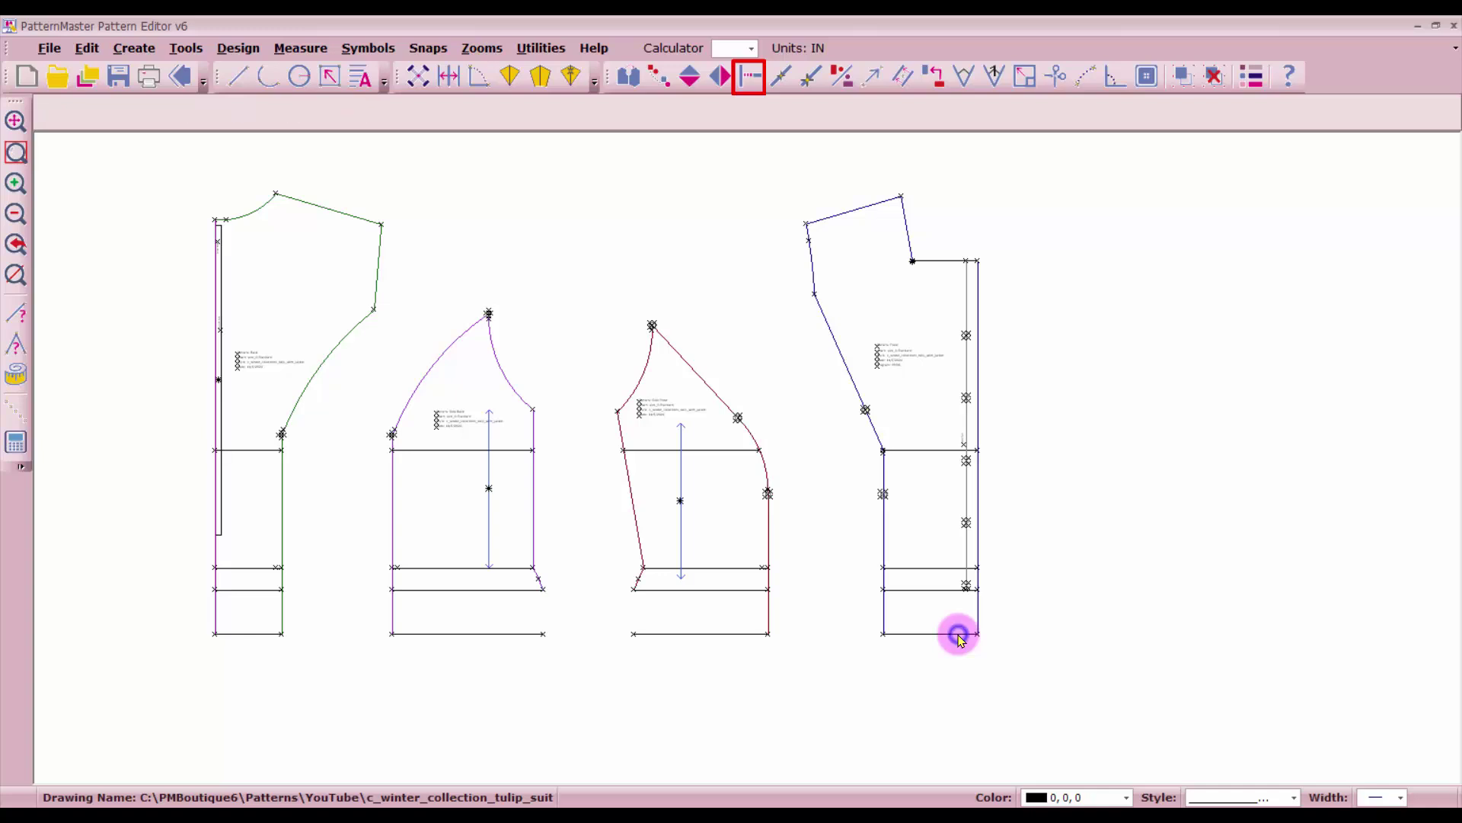
- Measure the short flared seam segment at the side front's hem and subtract its 1.096 length from 2 in Calculator
{"action": "left_click", "coordinate": [642, 578]}
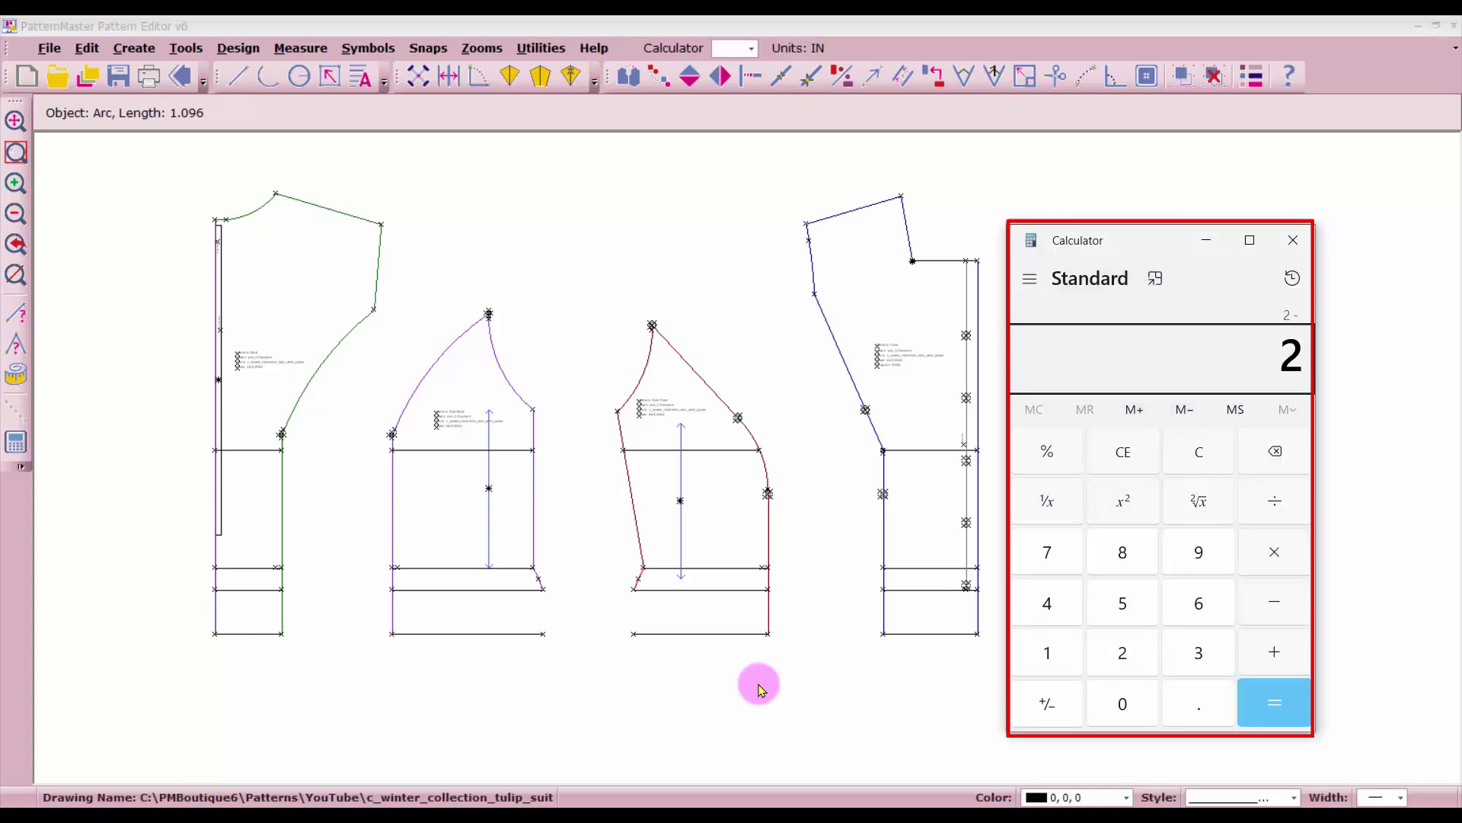
{"action": "type", "text": "96"}
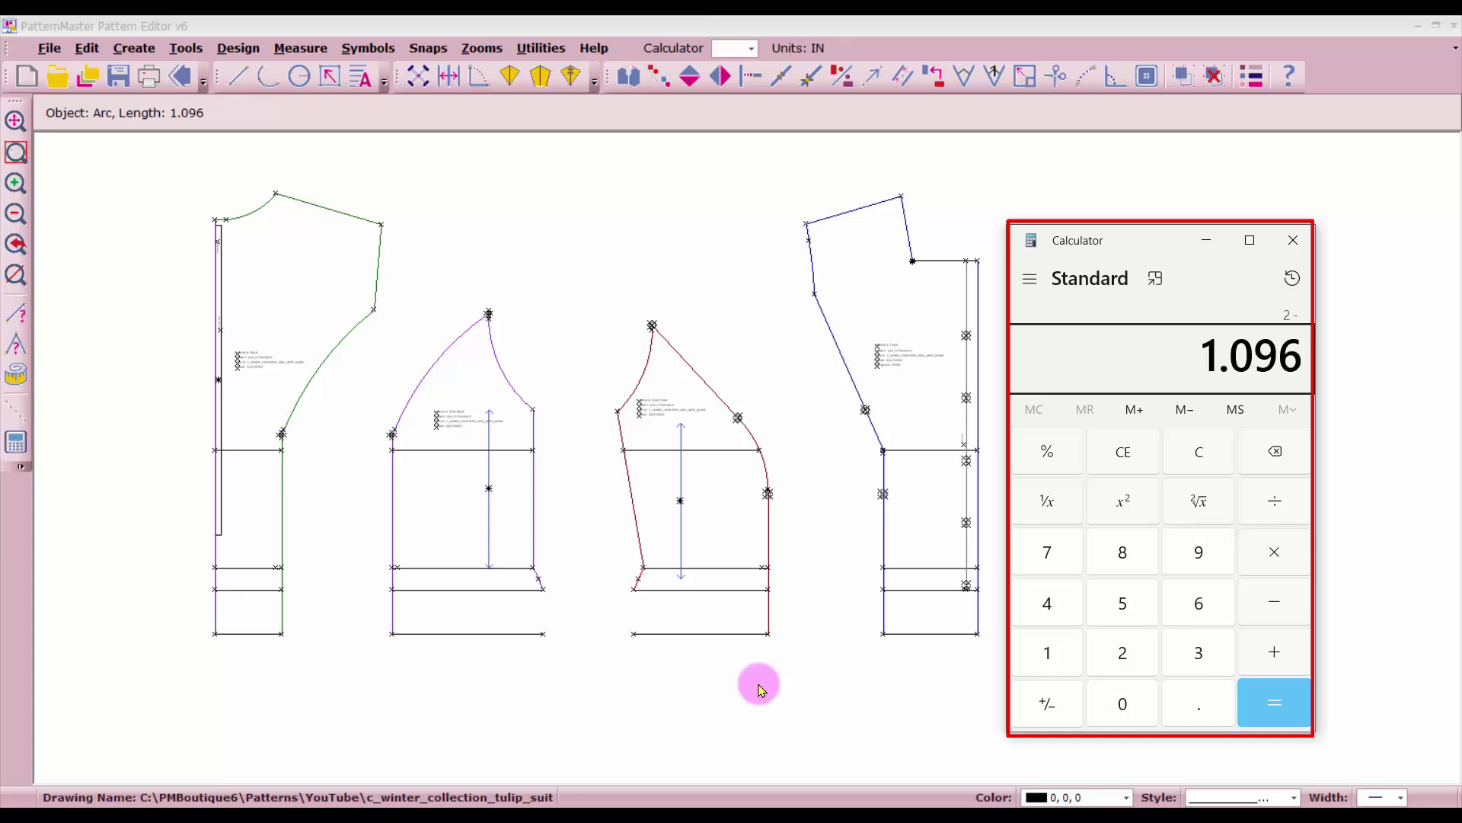
{"action": "key", "text": "Return"}
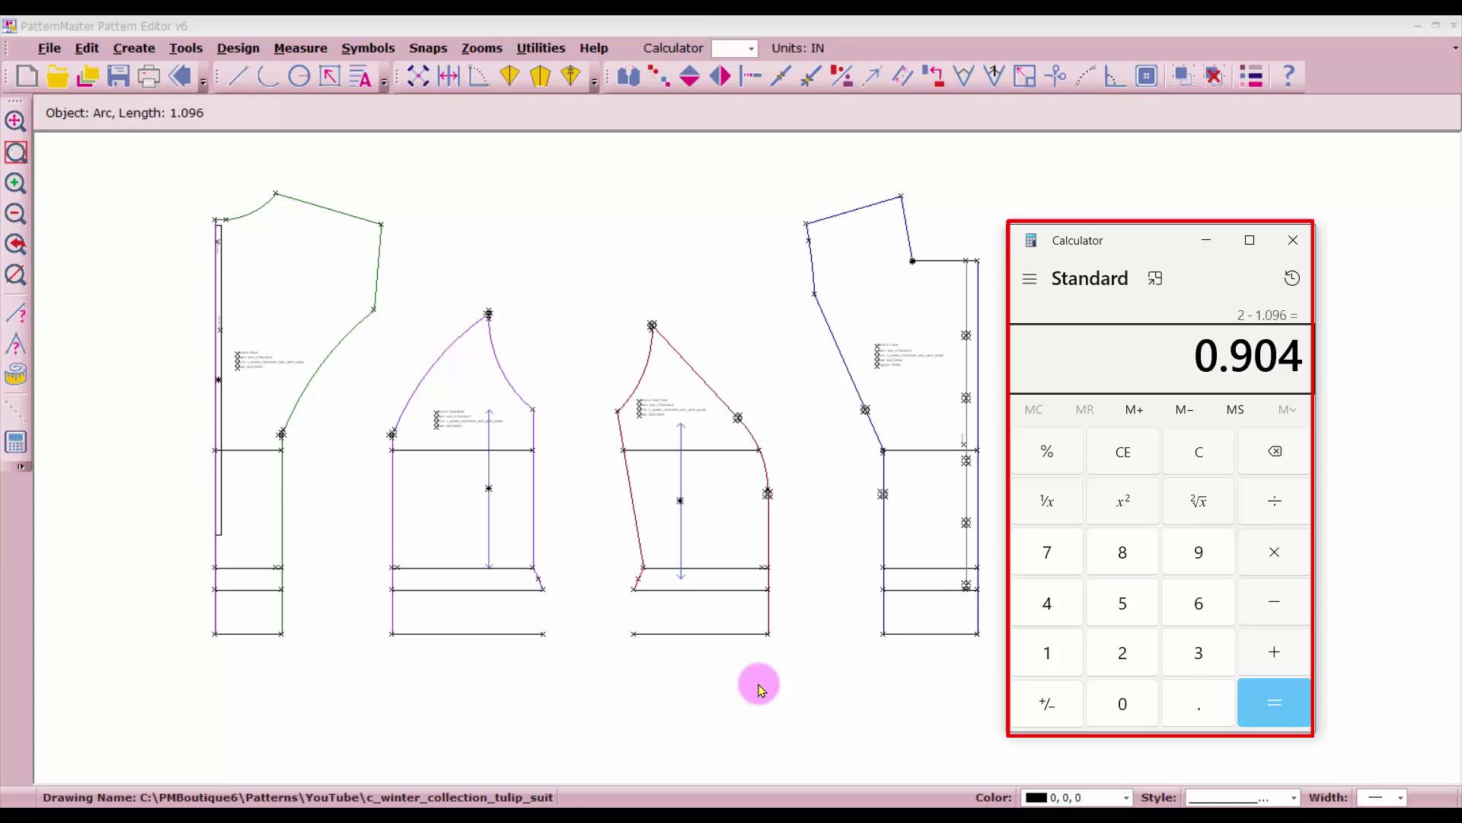
- Locate a single point on the side front's side seam, 0.904 in up from the corner where it meets the flared segment
{"action": "key", "text": "alt+F4"}
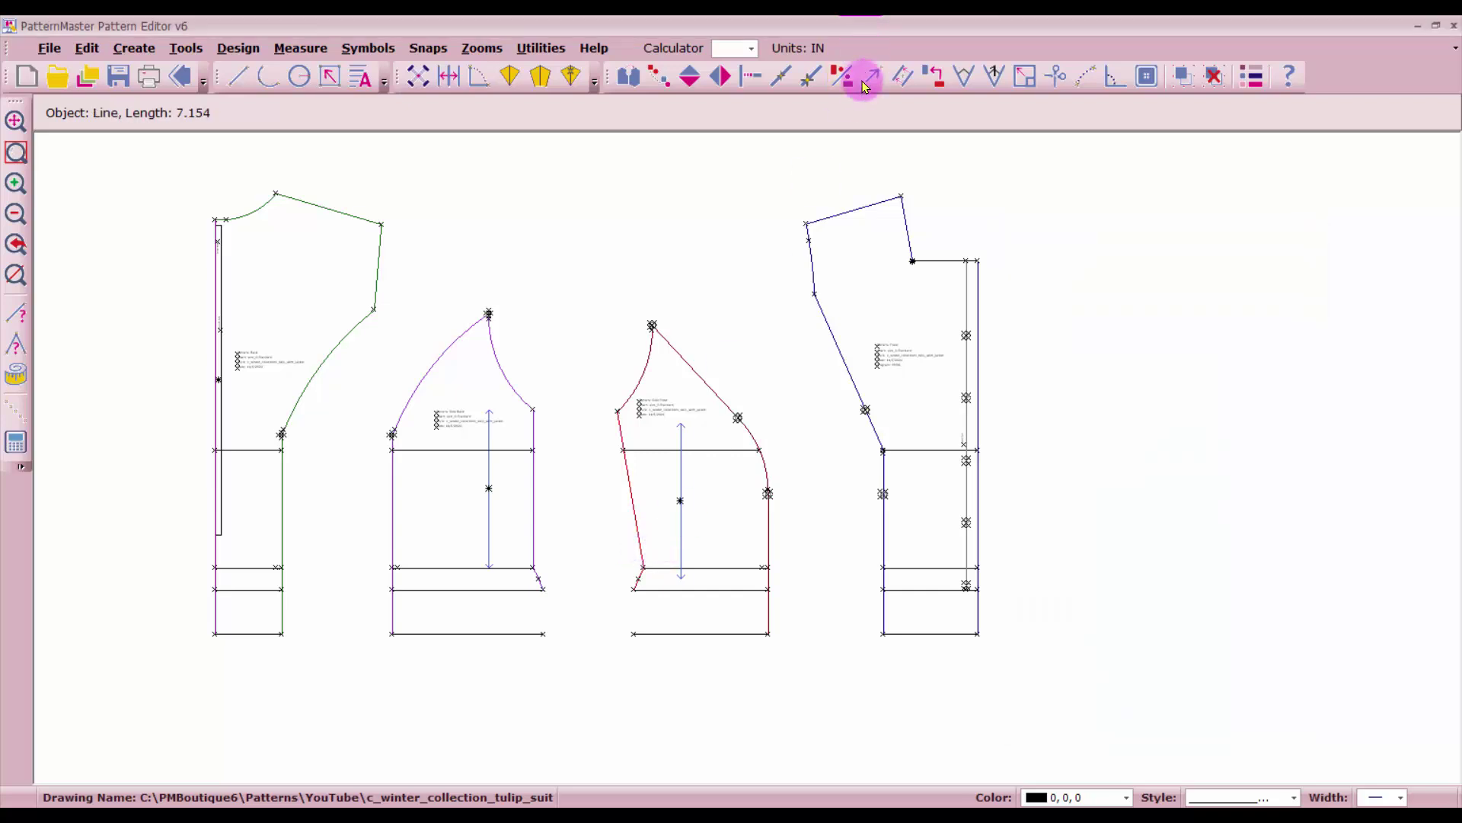
{"action": "left_click", "coordinate": [812, 77]}
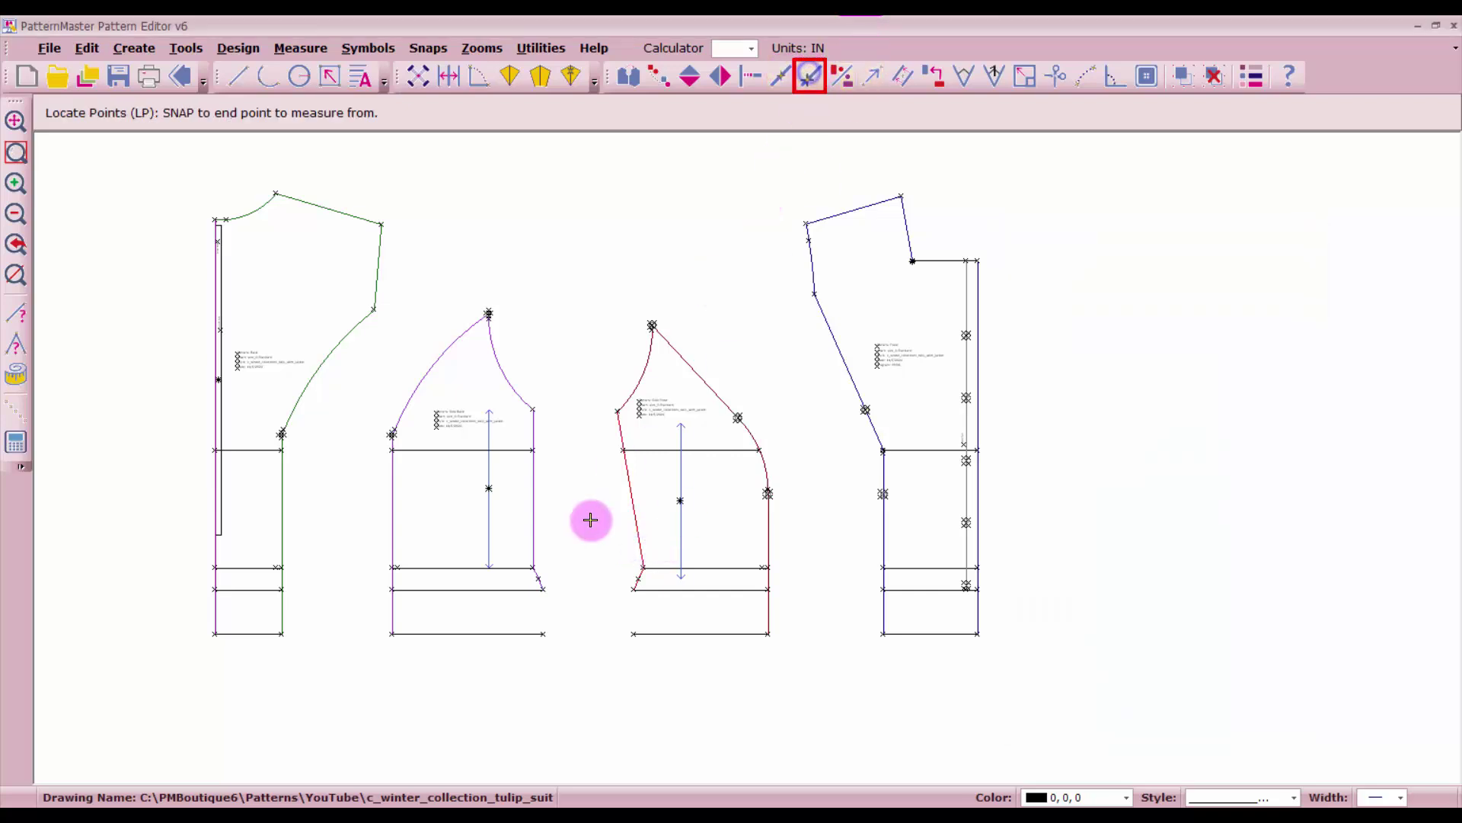
{"action": "left_click", "coordinate": [642, 566]}
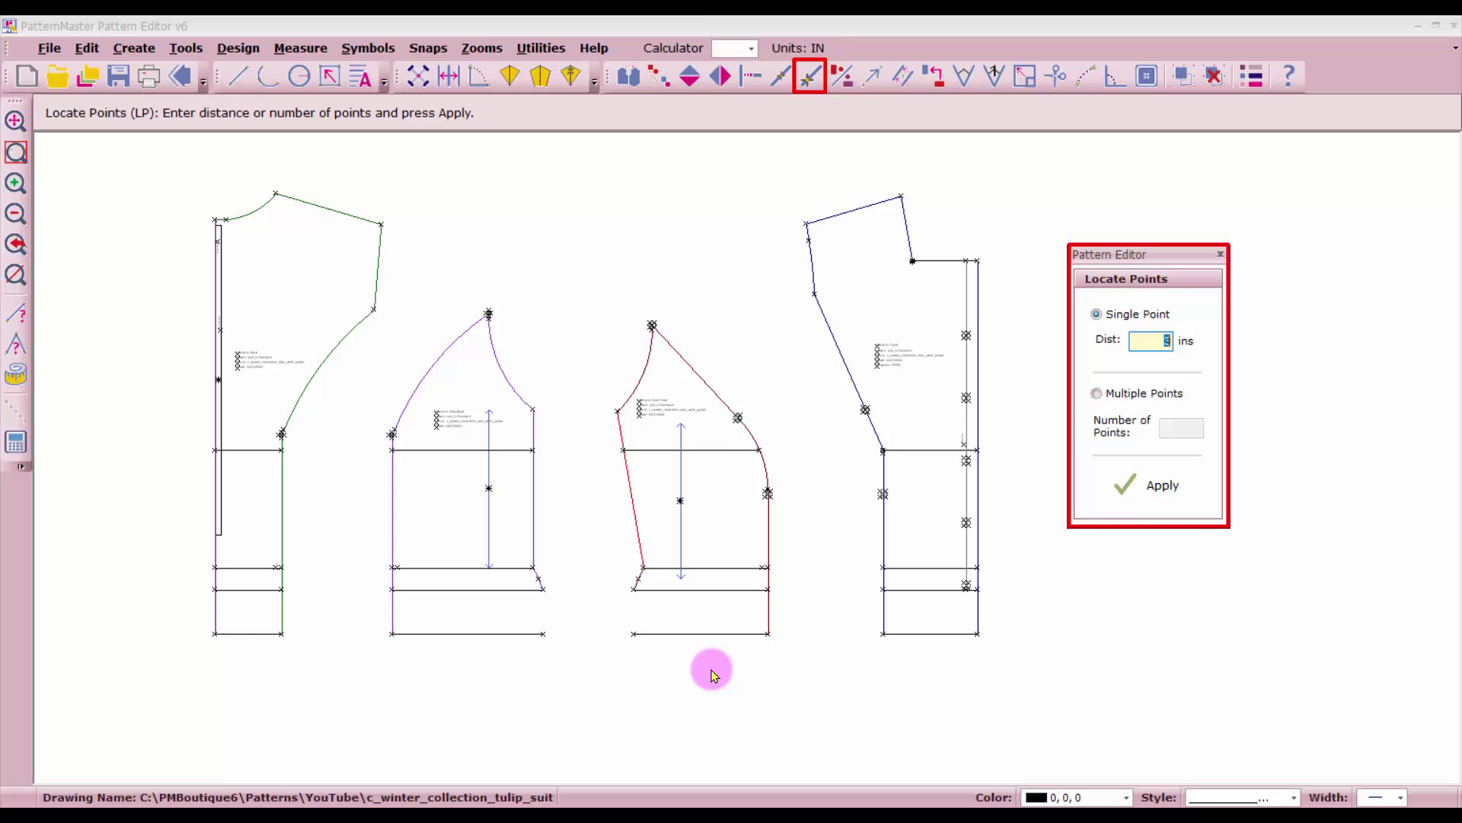
{"action": "key", "text": "Return"}
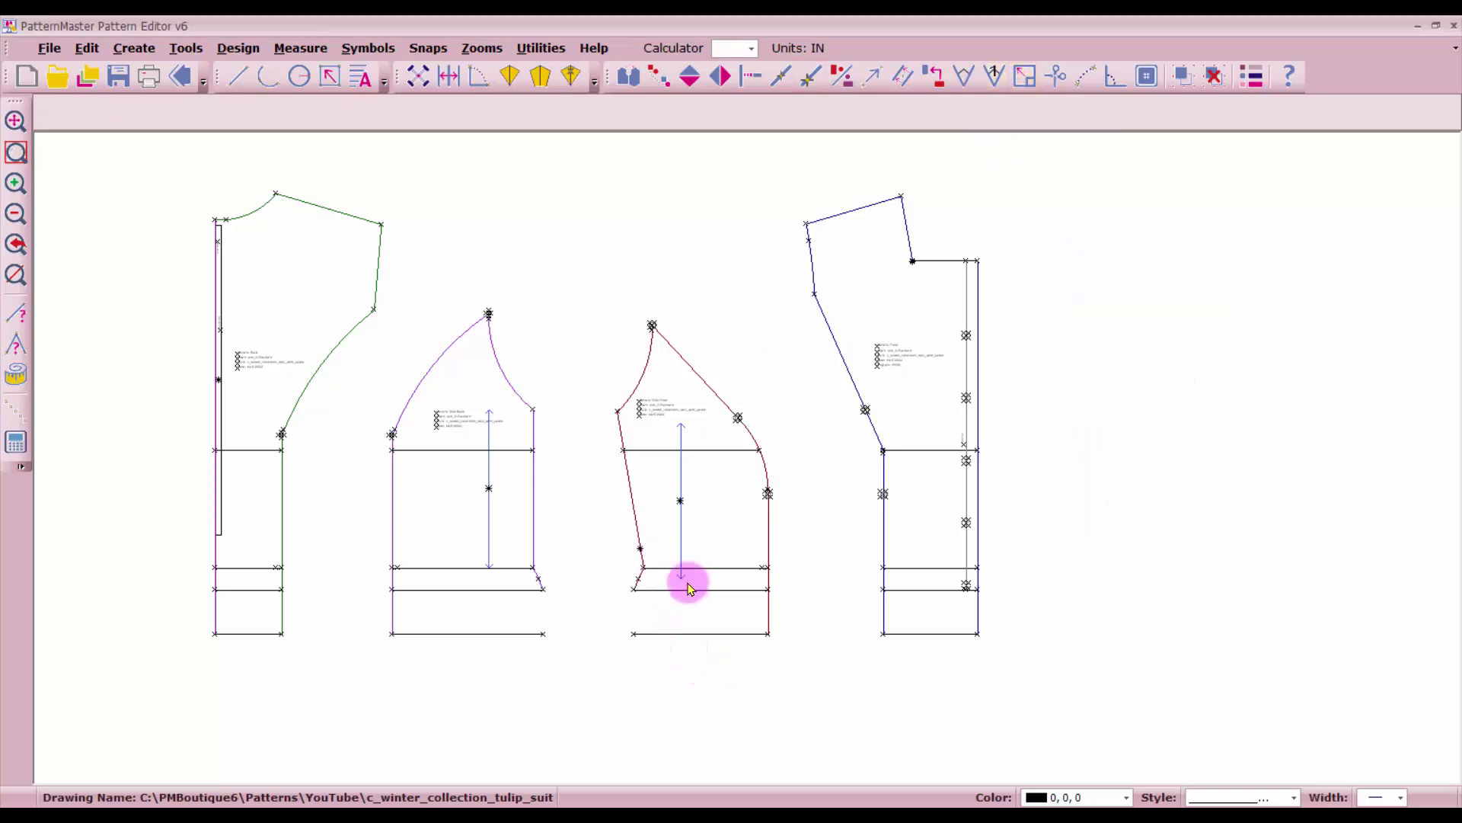
- Break the side front's side seam with Scissors at the newly located point
{"action": "scroll", "coordinate": [687, 587], "scroll_direction": "up", "scroll_amount": 2}
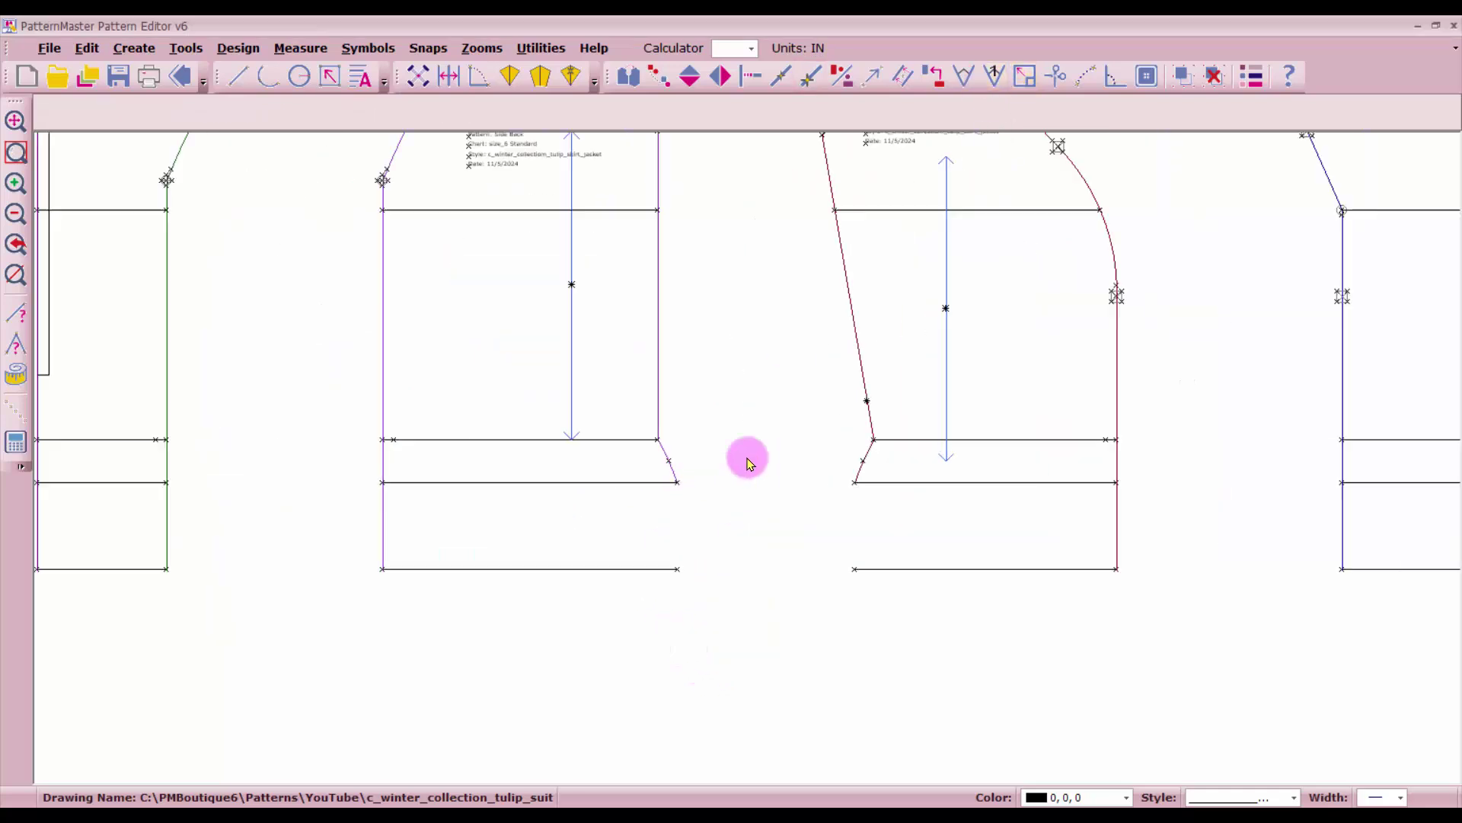
{"action": "left_click", "coordinate": [1058, 76]}
{"action": "left_click", "coordinate": [941, 409]}
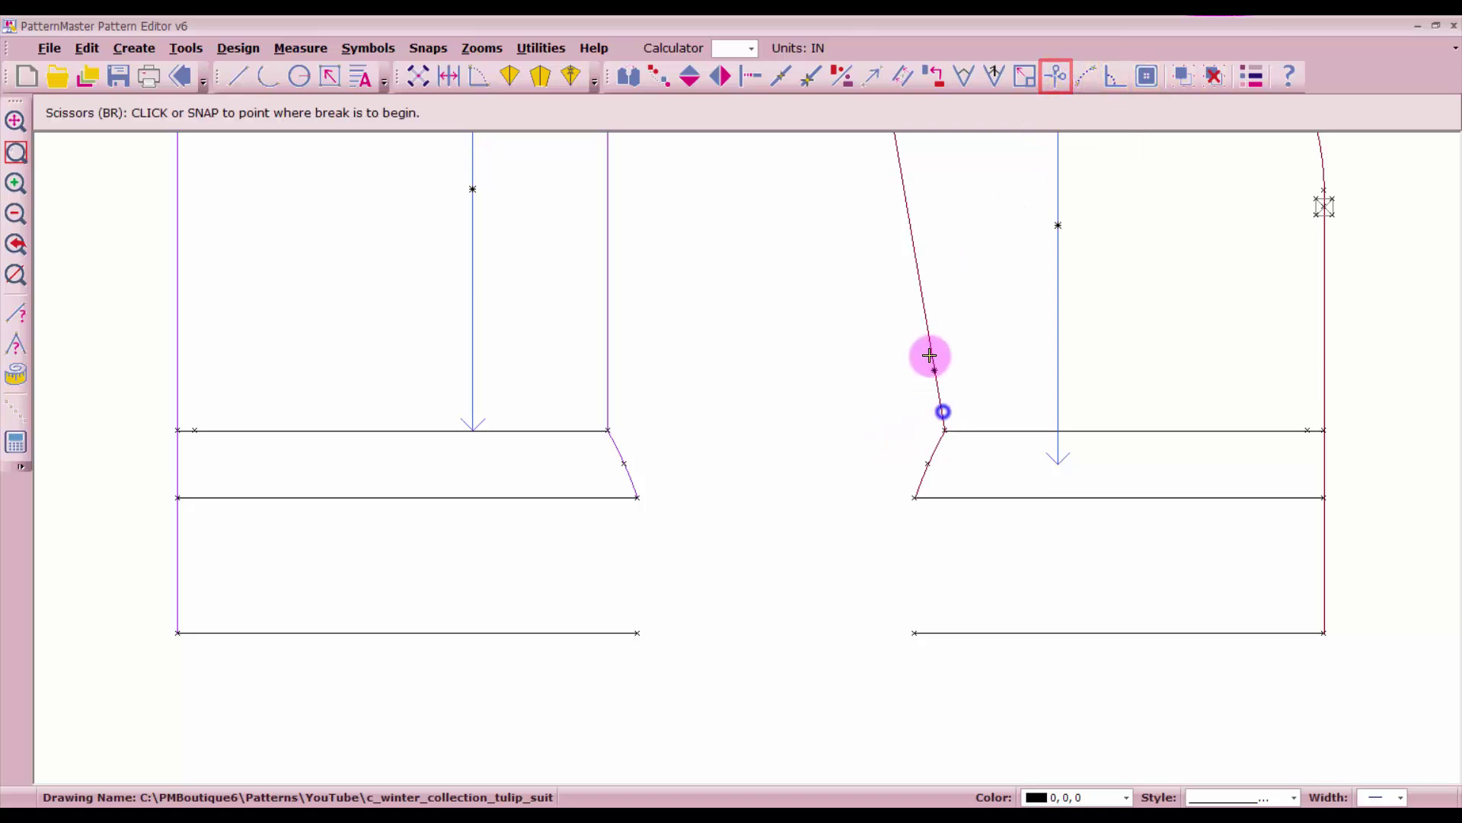
{"action": "left_click", "coordinate": [932, 370]}
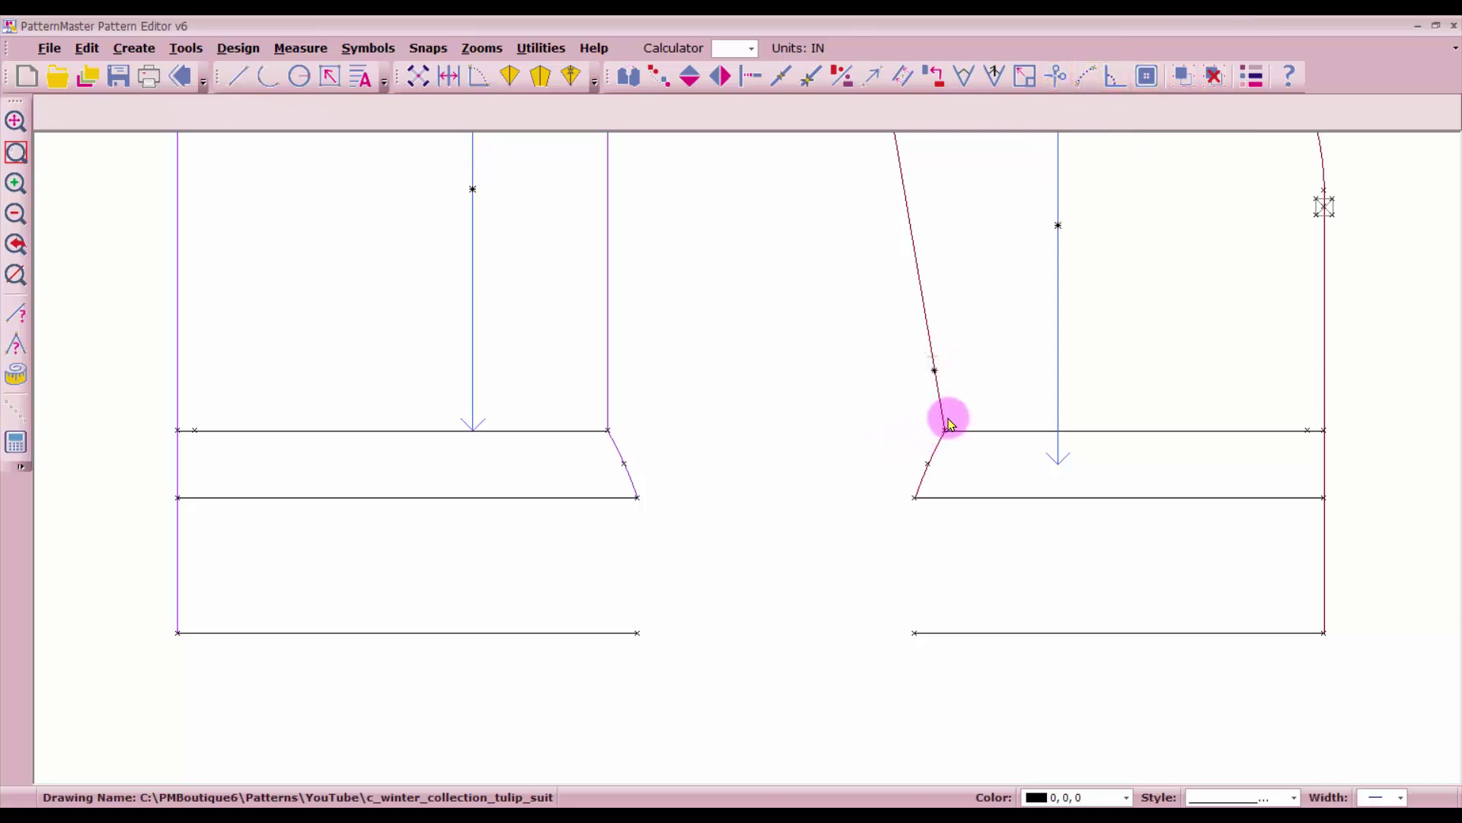
- Copy the side front's flared segment and the short seam piece above it once, placing the copy below the hem line
{"action": "left_click", "coordinate": [931, 460]}
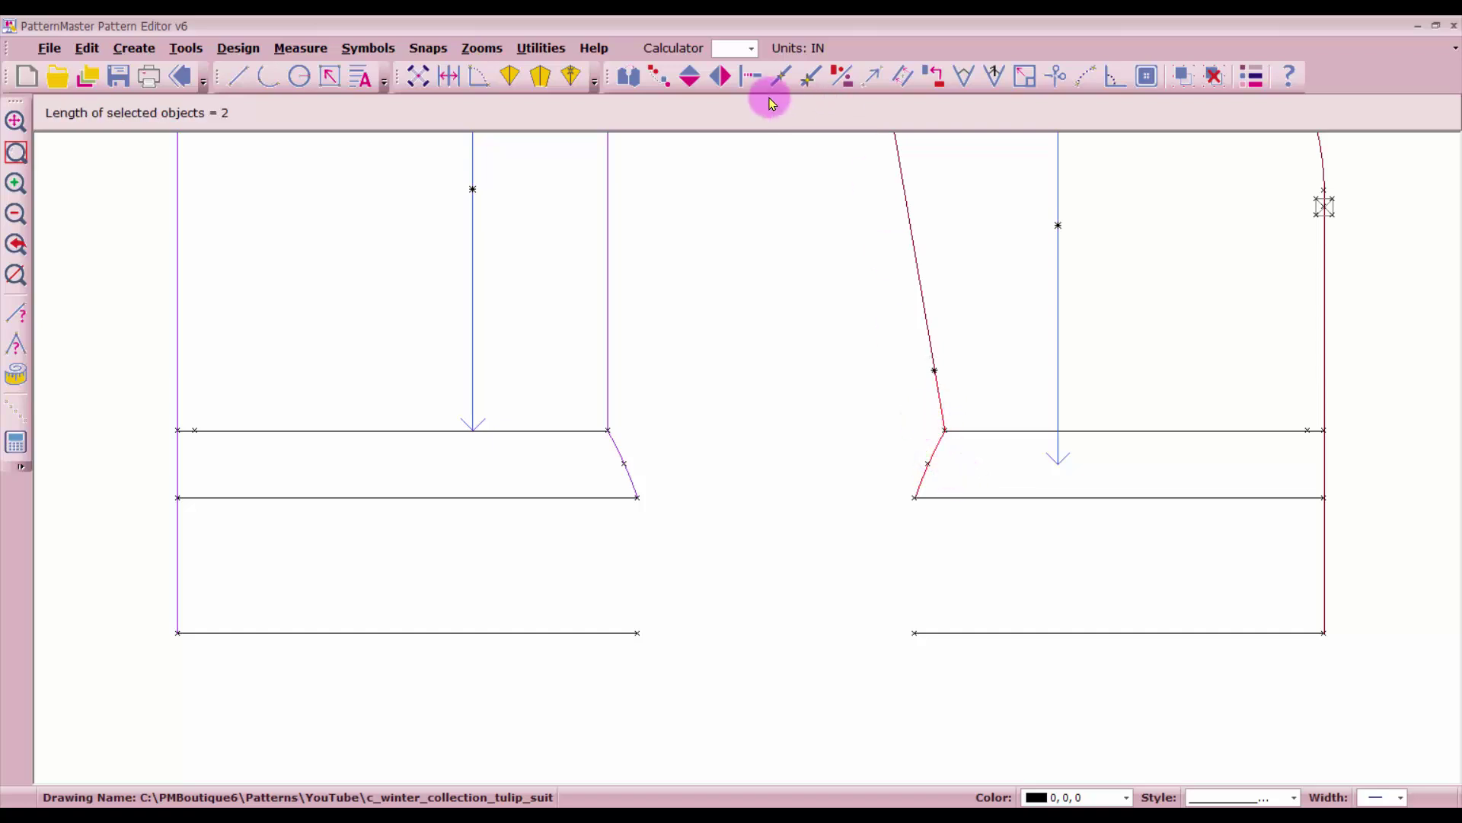
{"action": "left_click", "coordinate": [656, 76]}
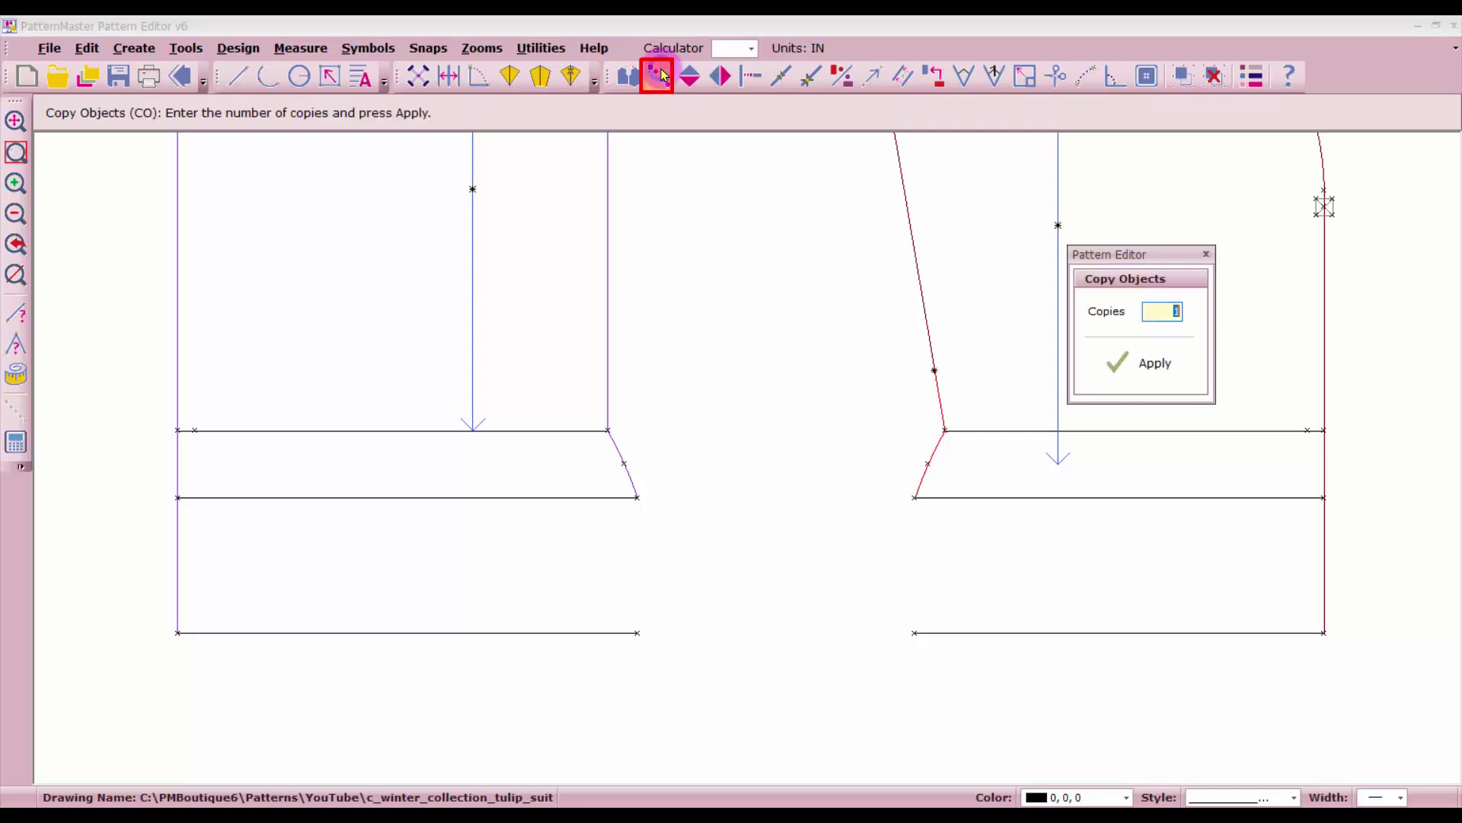
{"action": "left_click", "coordinate": [1152, 369]}
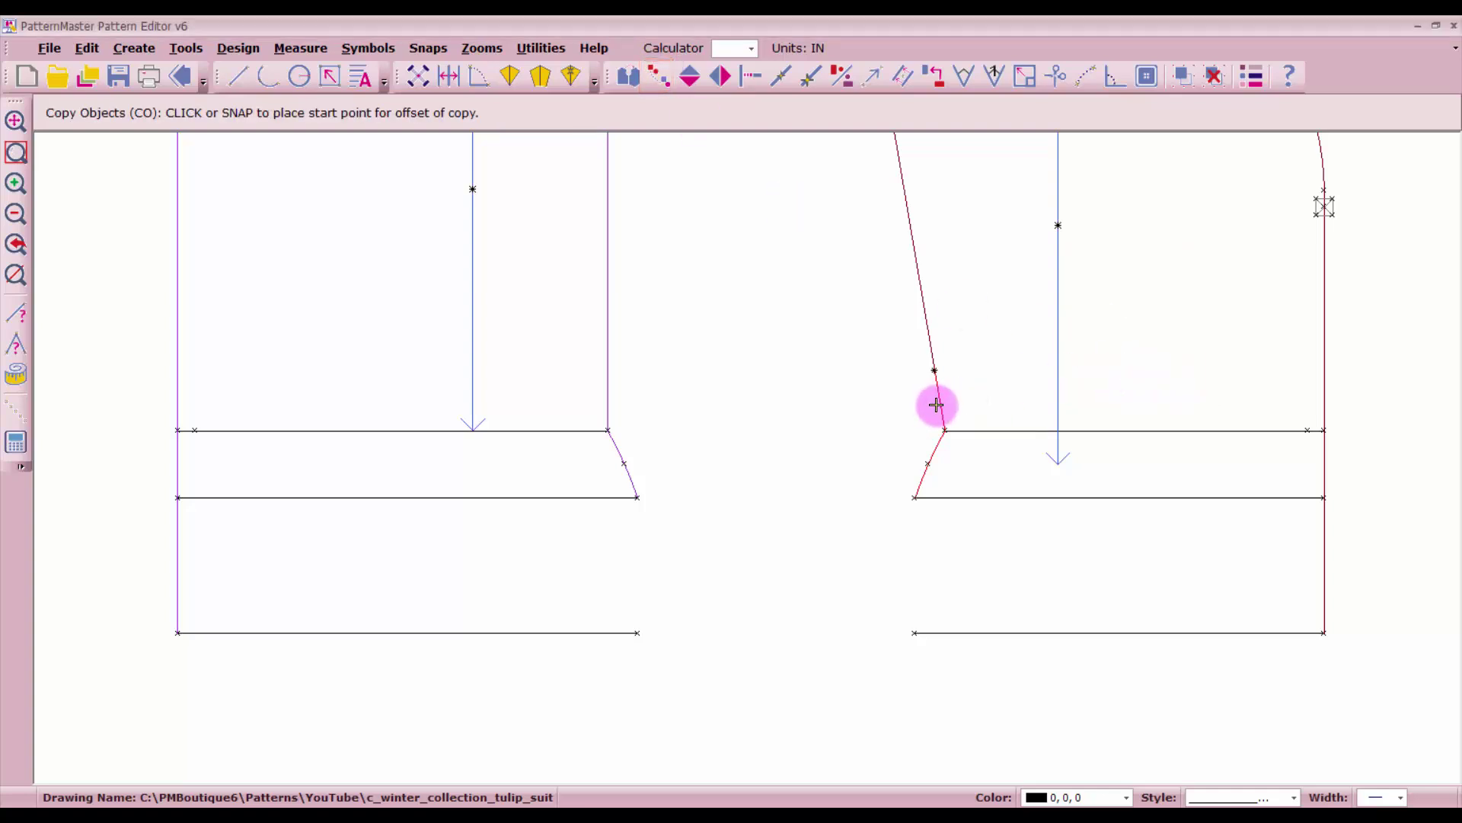
{"action": "left_click", "coordinate": [936, 404]}
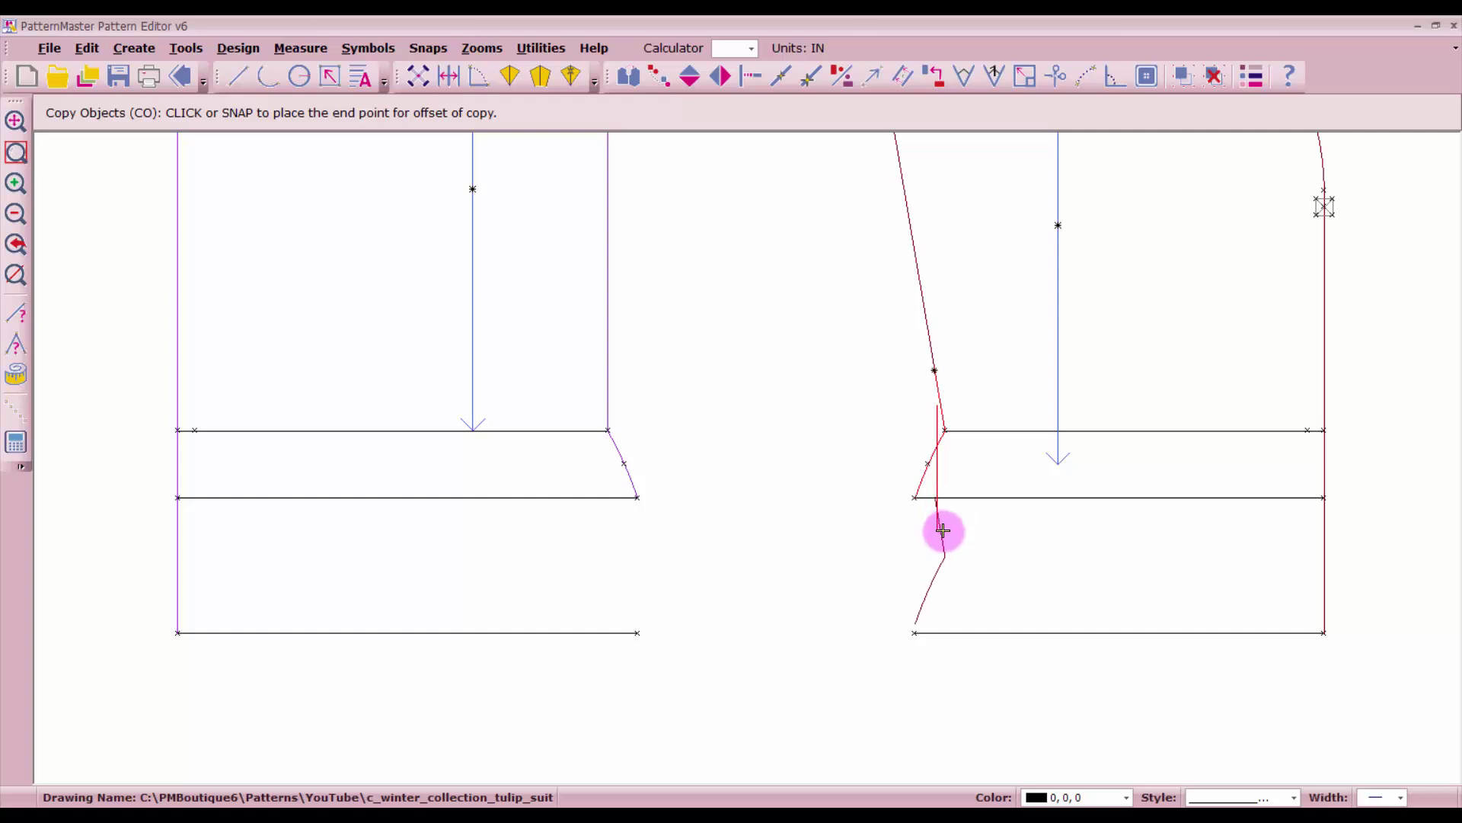
{"action": "left_click", "coordinate": [943, 531]}
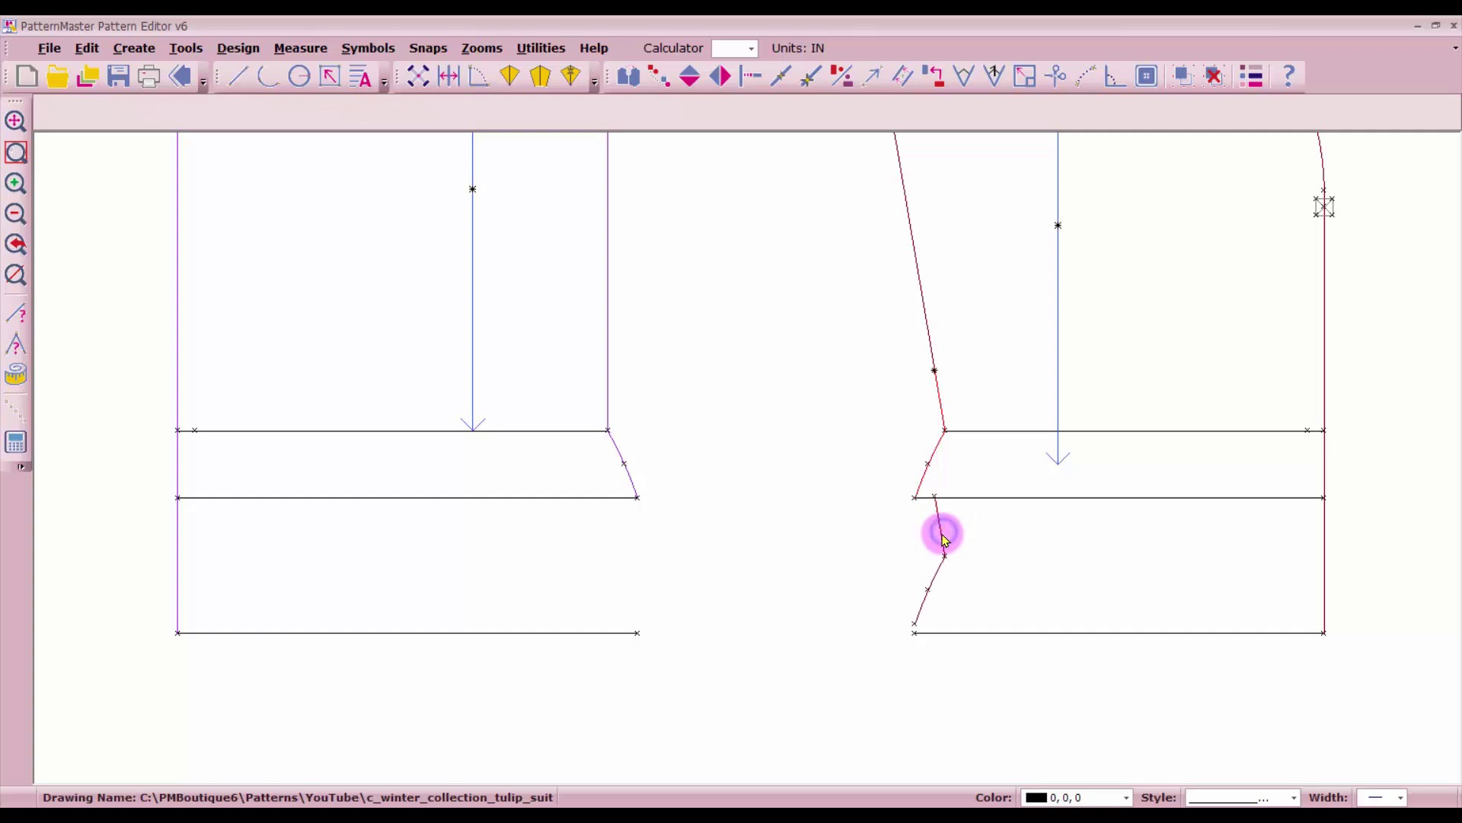
- Flip the copied side front seam segments vertically to mirror the hem shape
{"action": "left_click", "coordinate": [925, 586]}
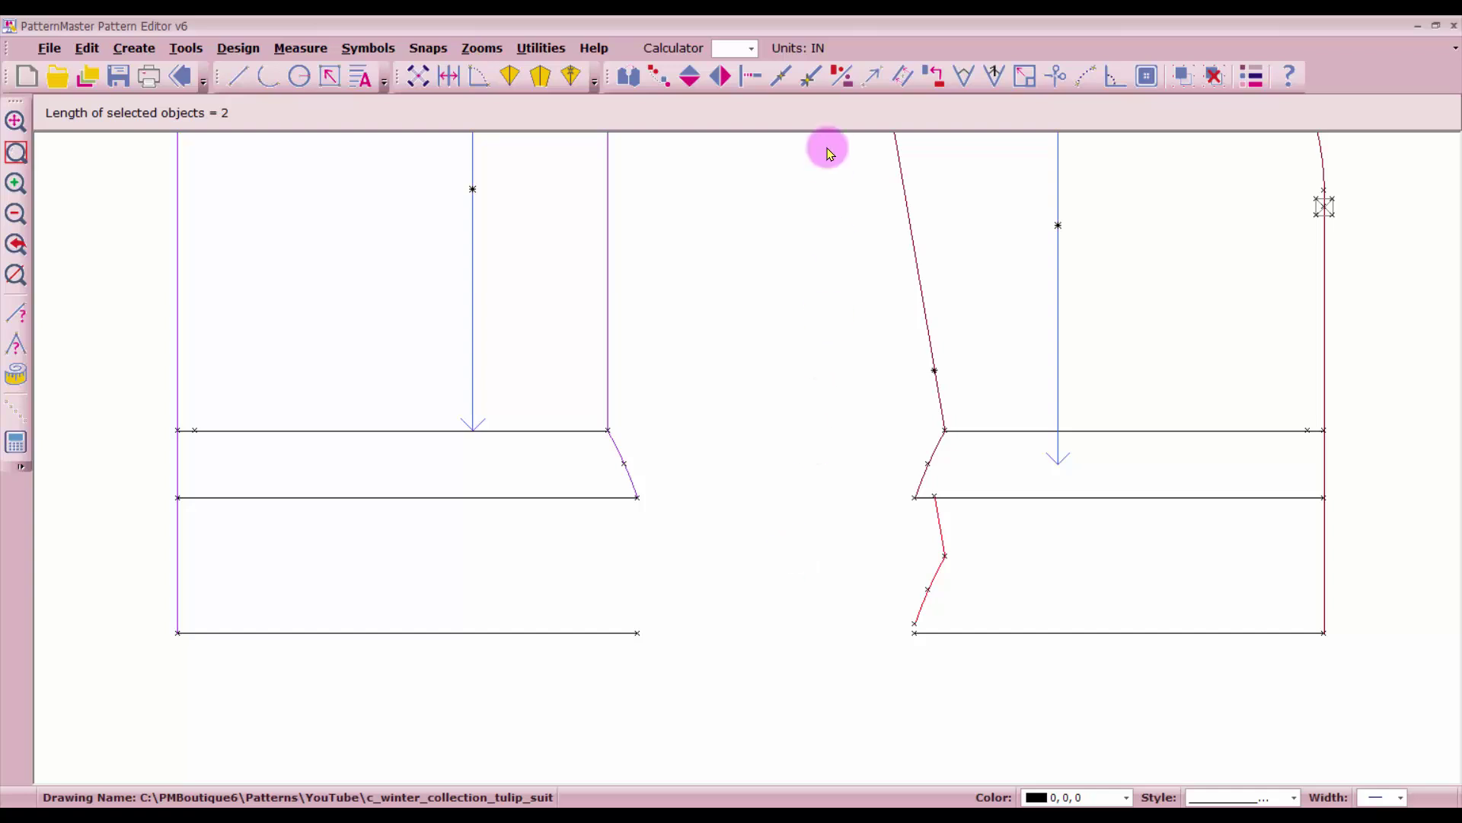
{"action": "left_click", "coordinate": [694, 79]}
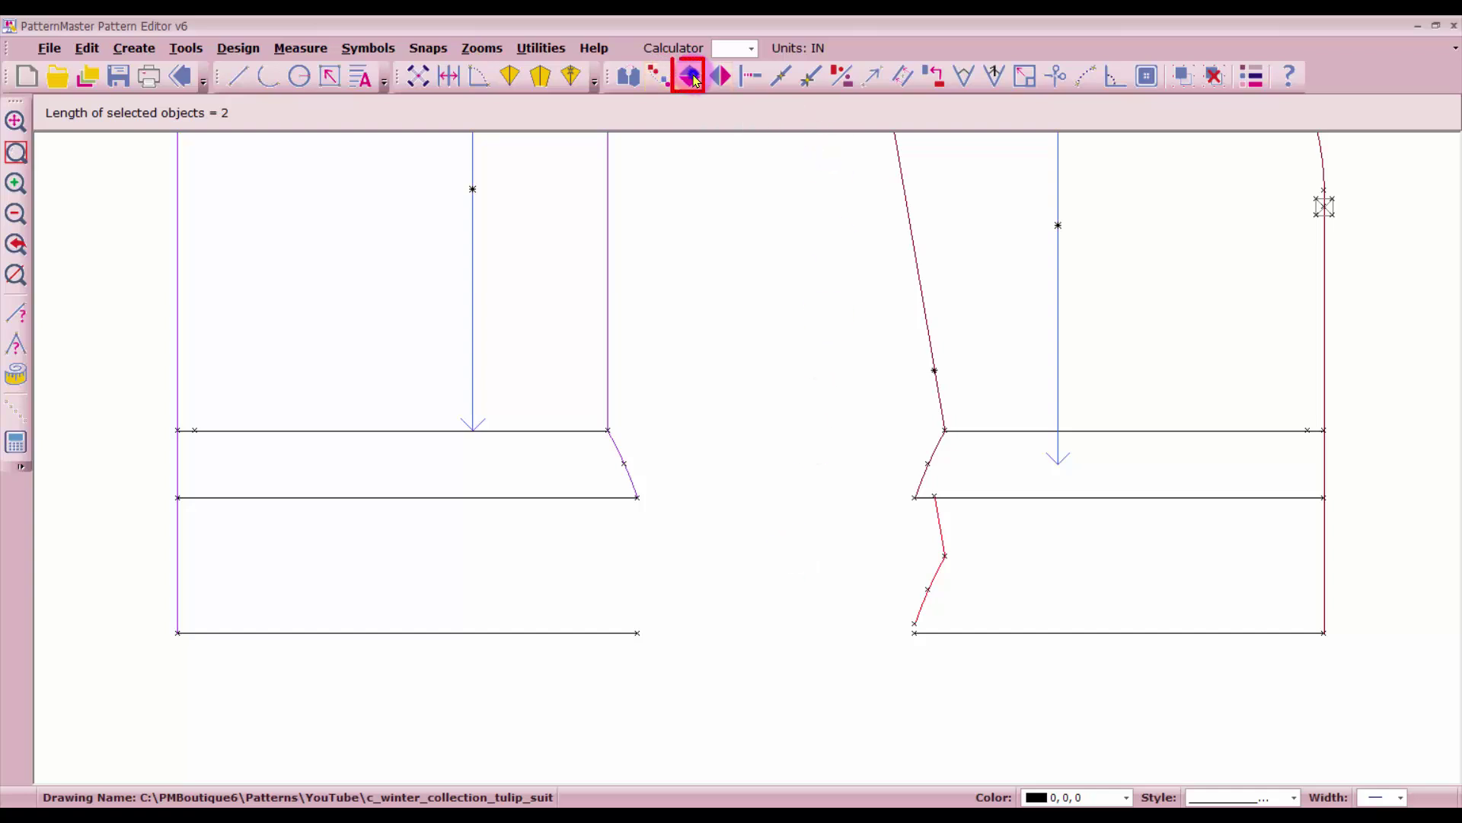
{"action": "scroll", "coordinate": [916, 545], "scroll_direction": "up", "scroll_amount": 2}
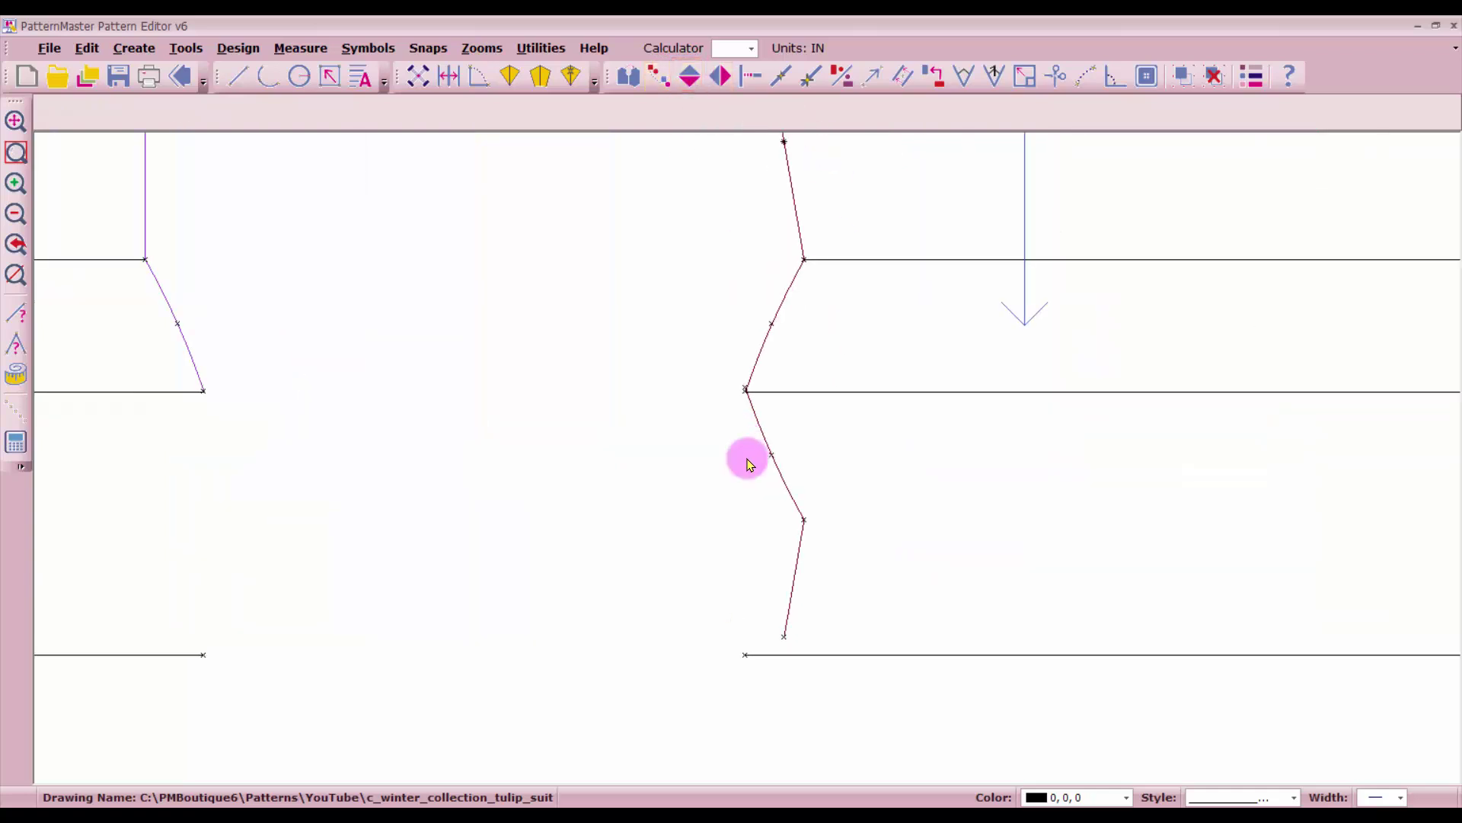
- Move the two flipped segments down so their upper end meets the side front's hem corner
{"action": "left_click", "coordinate": [771, 418]}
{"action": "left_click", "coordinate": [823, 615]}
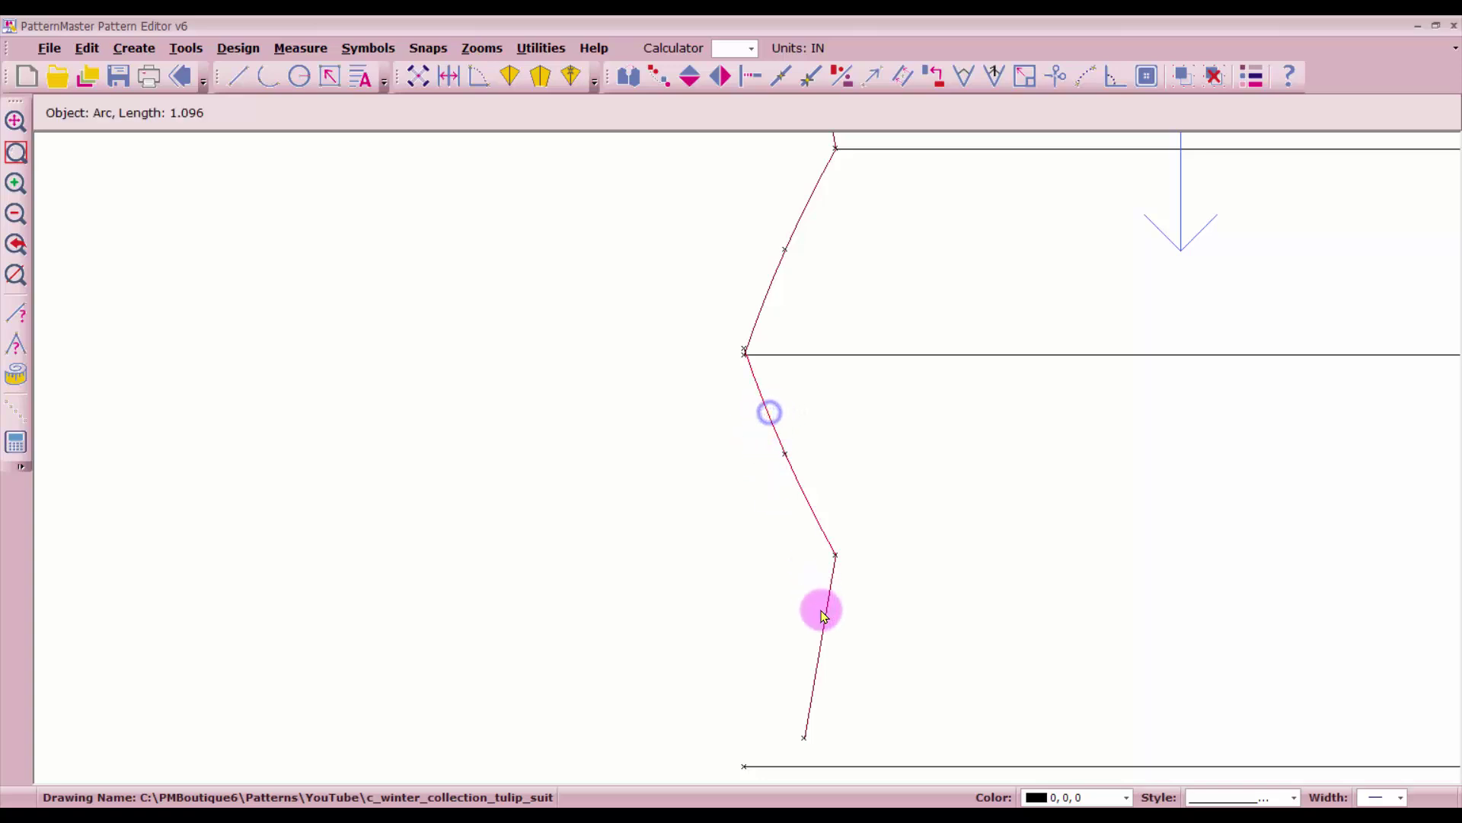
{"action": "scroll", "coordinate": [744, 454], "scroll_direction": "up", "scroll_amount": 3}
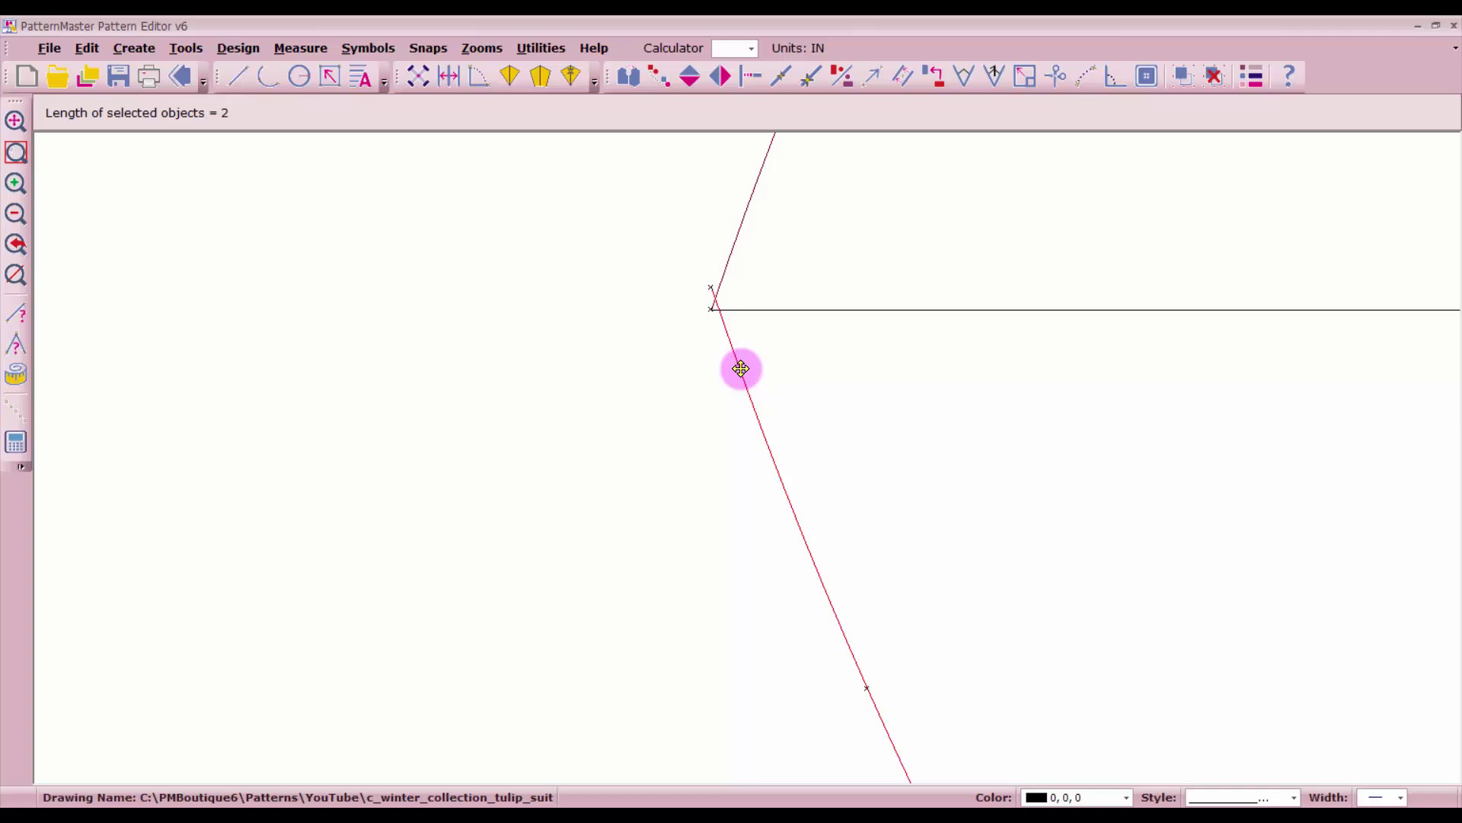
{"action": "left_click", "coordinate": [741, 371]}
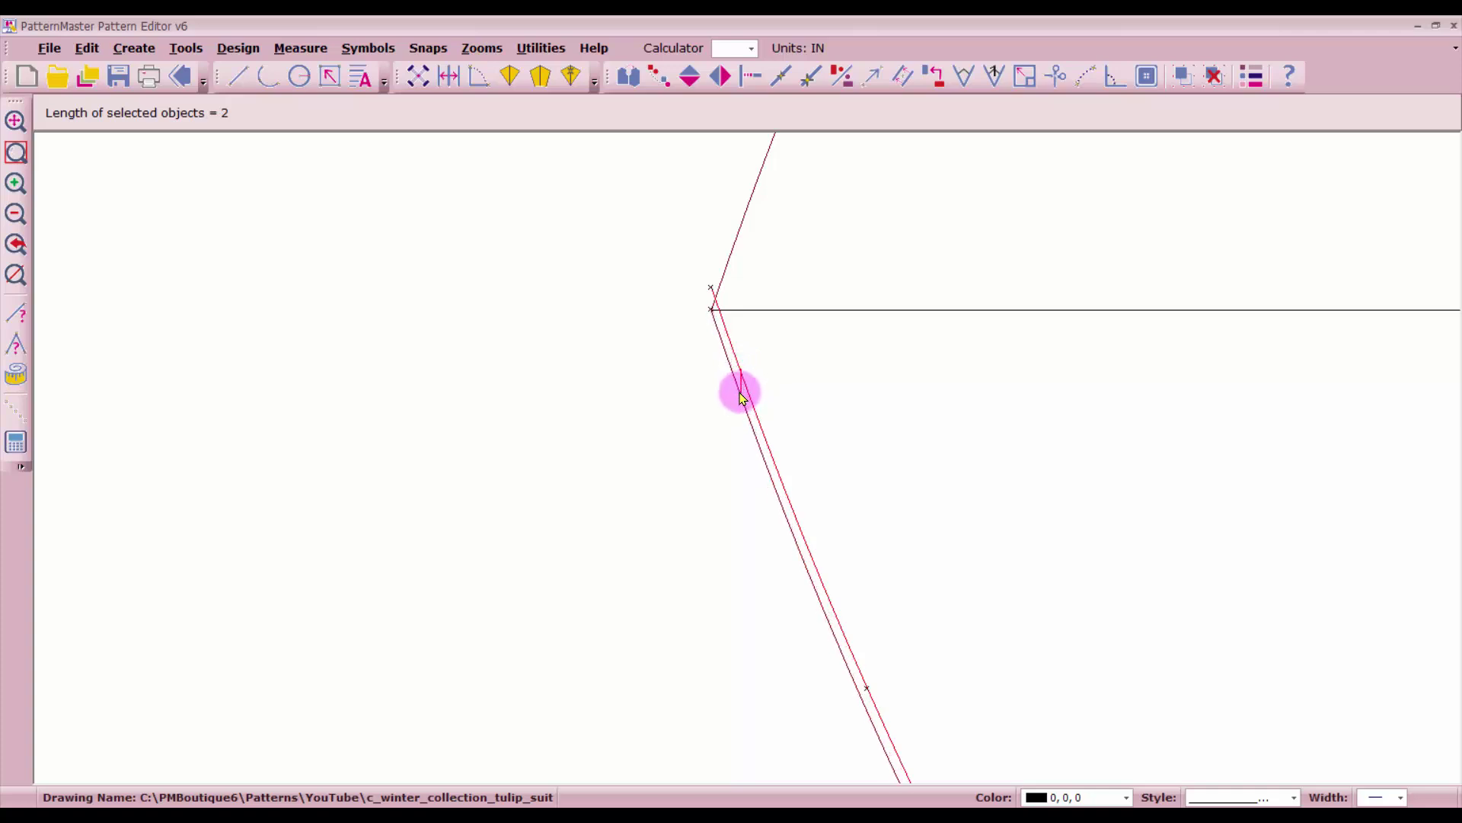
{"action": "scroll", "coordinate": [748, 460], "scroll_direction": "down", "scroll_amount": 3}
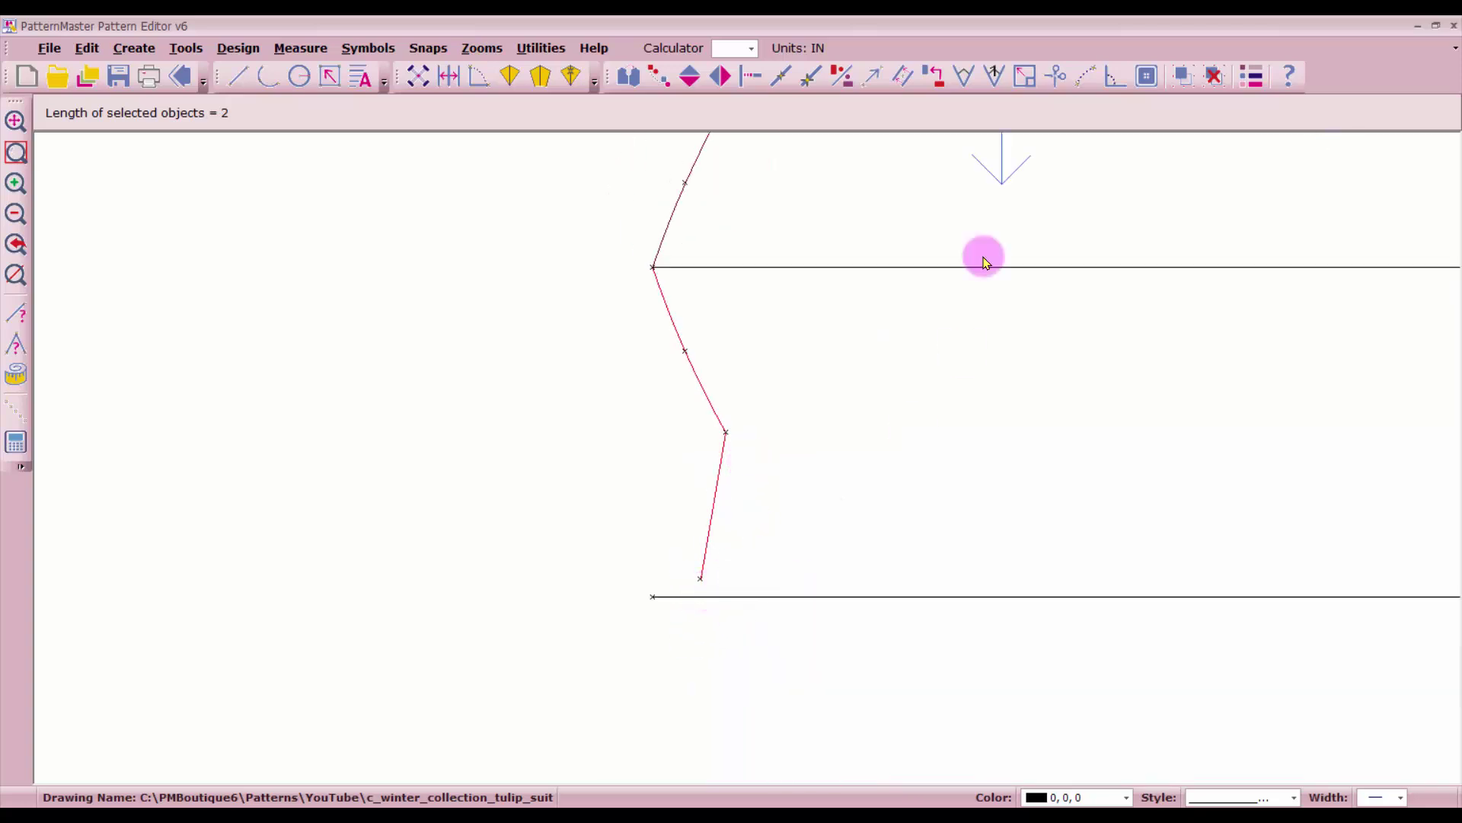
- Intersect the flipped side seam with the side front's offset hem line, extending the seam and trimming the line's excess
{"action": "left_click", "coordinate": [754, 78]}
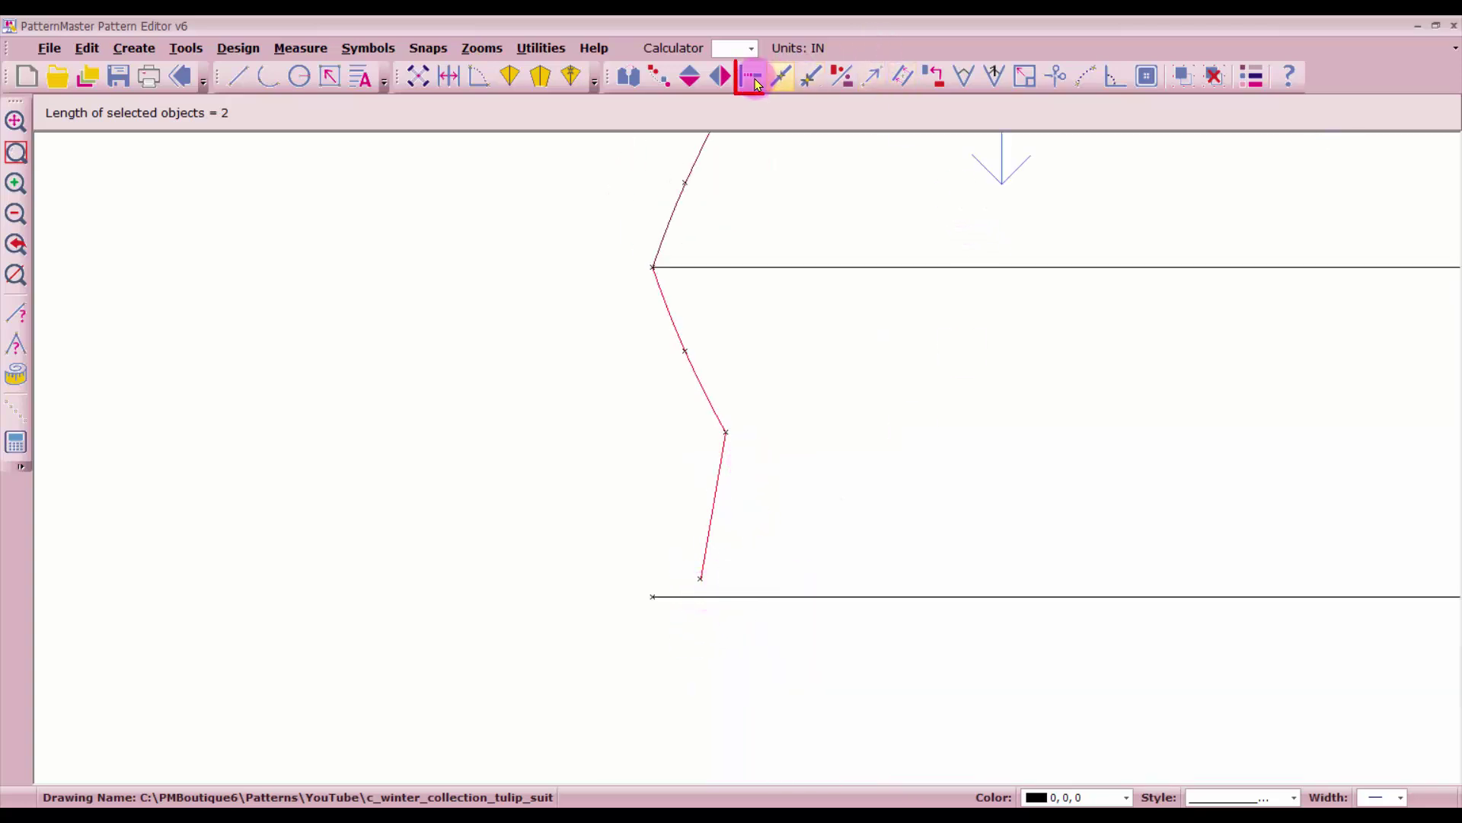
{"action": "left_click", "coordinate": [708, 516]}
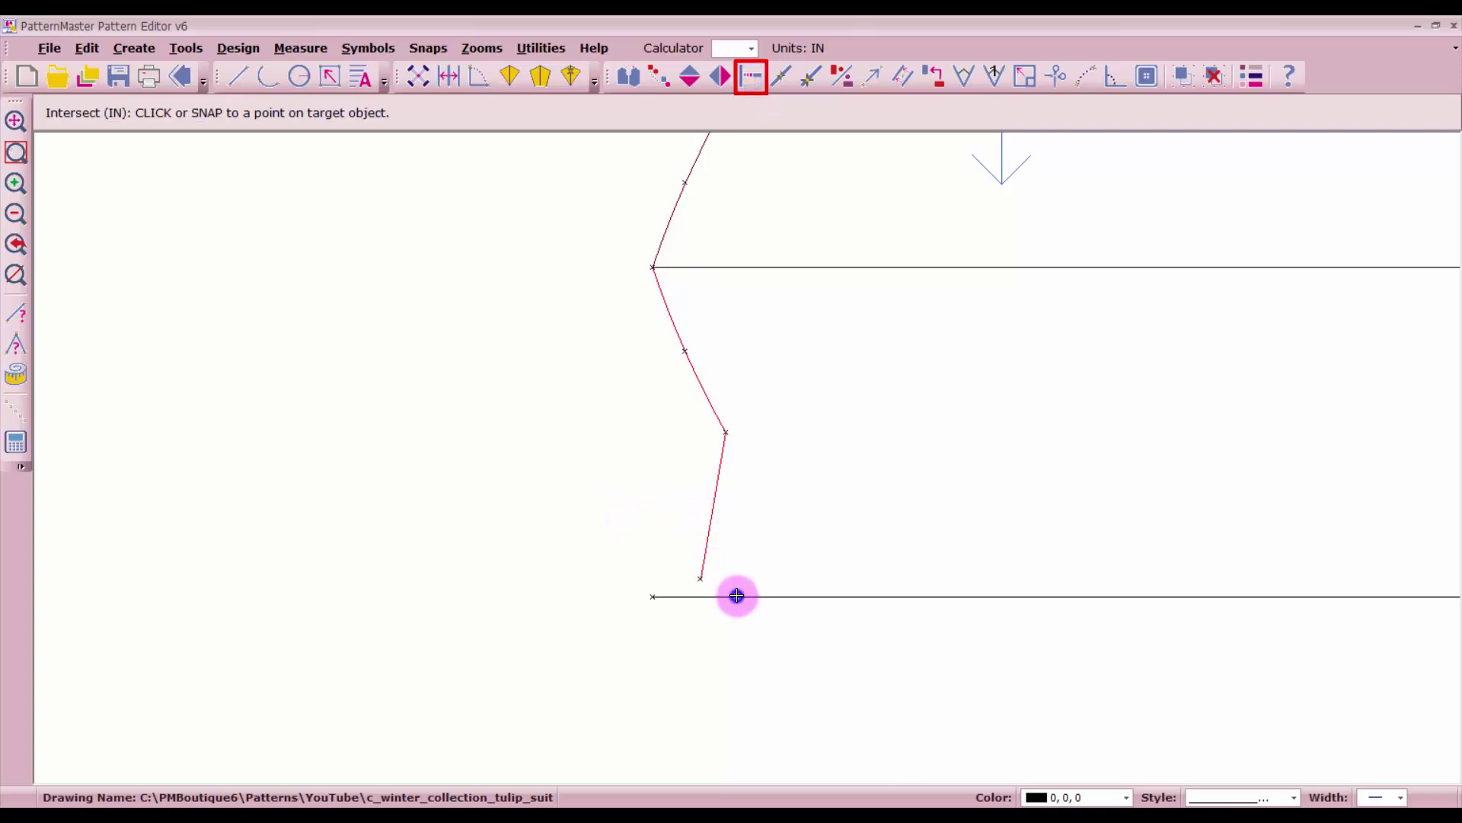
{"action": "left_click", "coordinate": [736, 596]}
{"action": "left_click", "coordinate": [698, 557]}
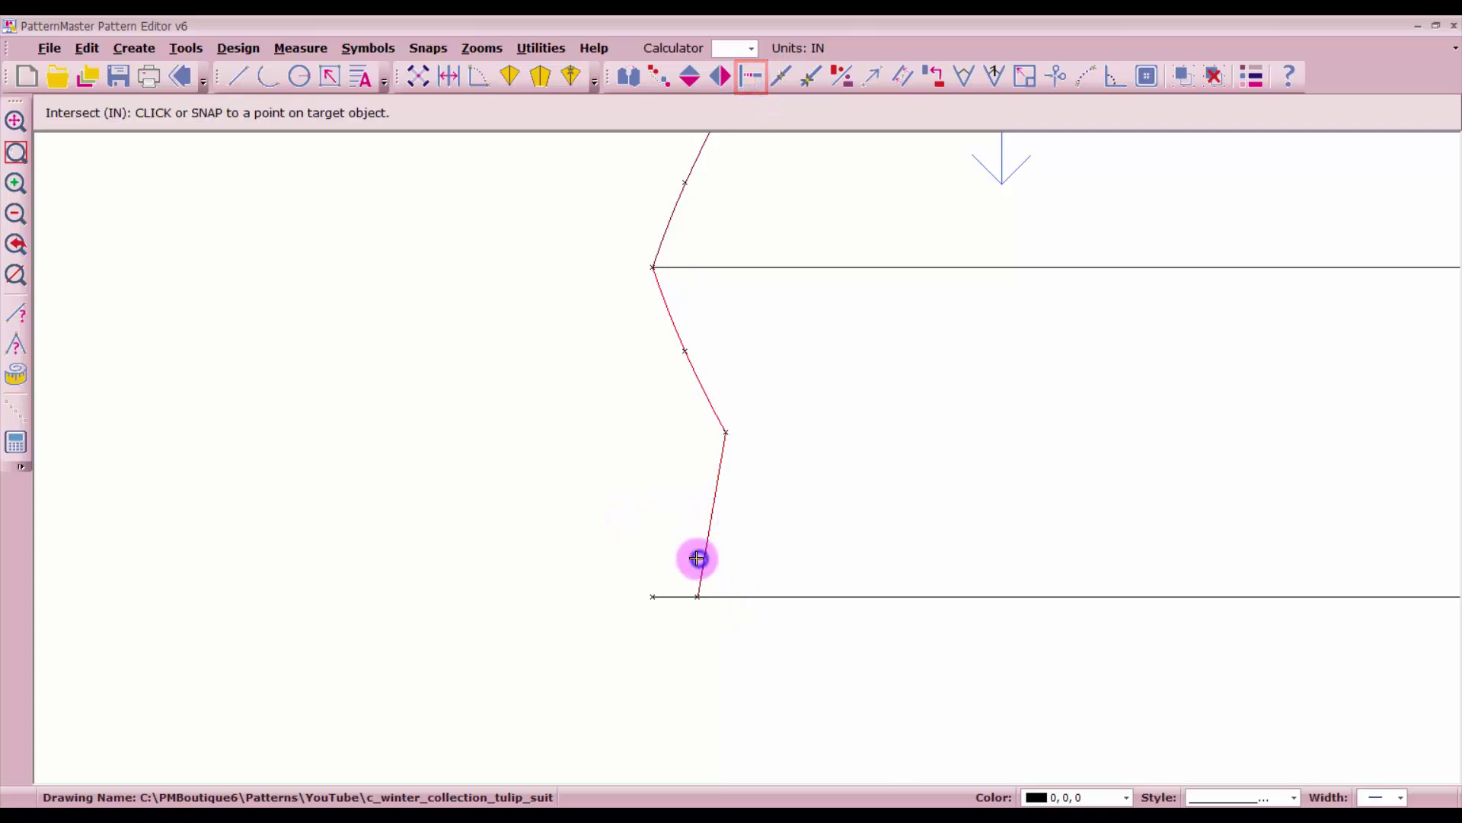
- Measure the short flared seam segment at the side back's hem and subtract its 1.095 length from 2 in Calculator
{"action": "scroll", "coordinate": [601, 448], "scroll_direction": "down", "scroll_amount": 3}
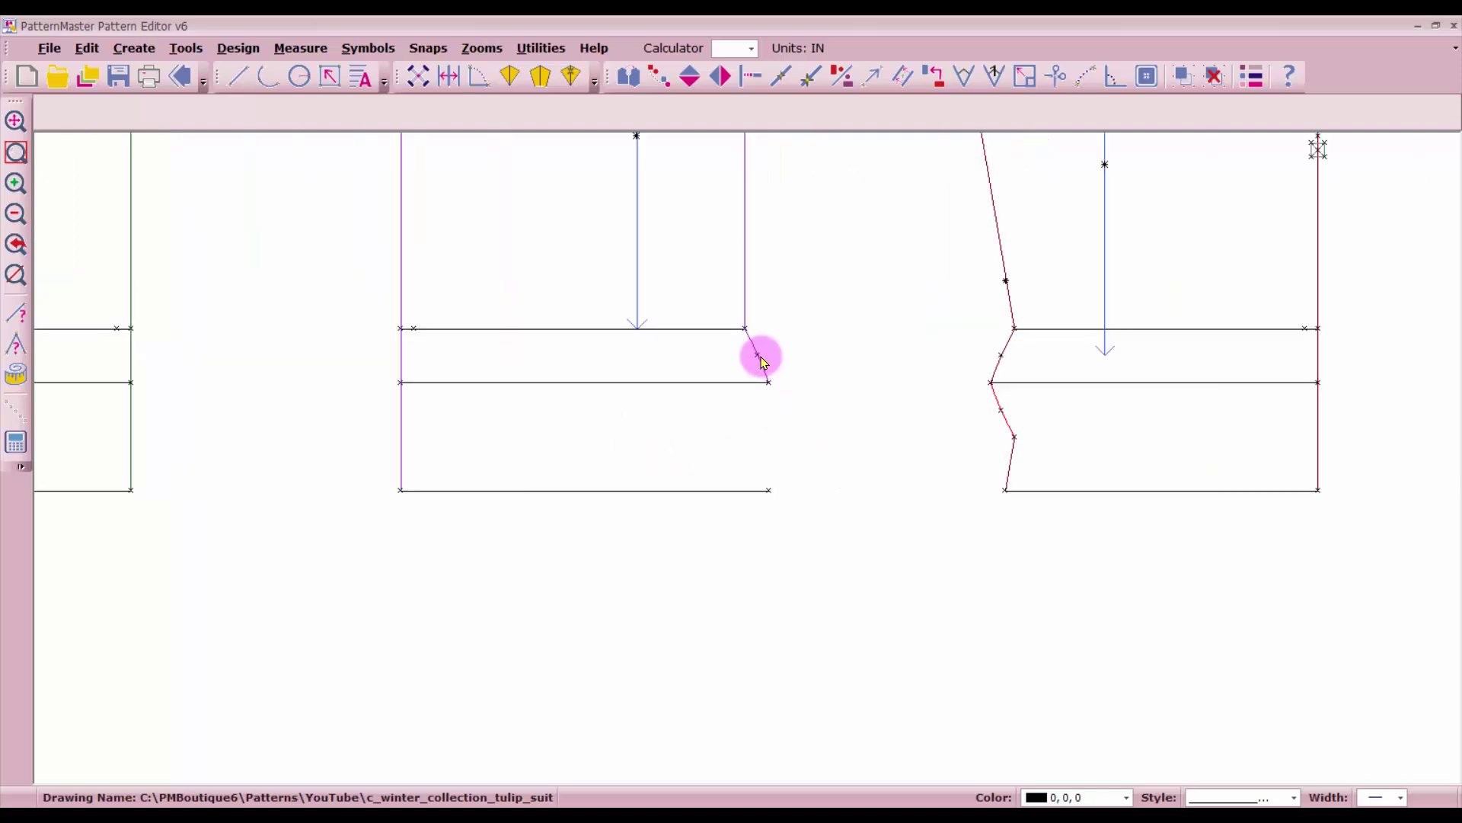
{"action": "left_click", "coordinate": [761, 355]}
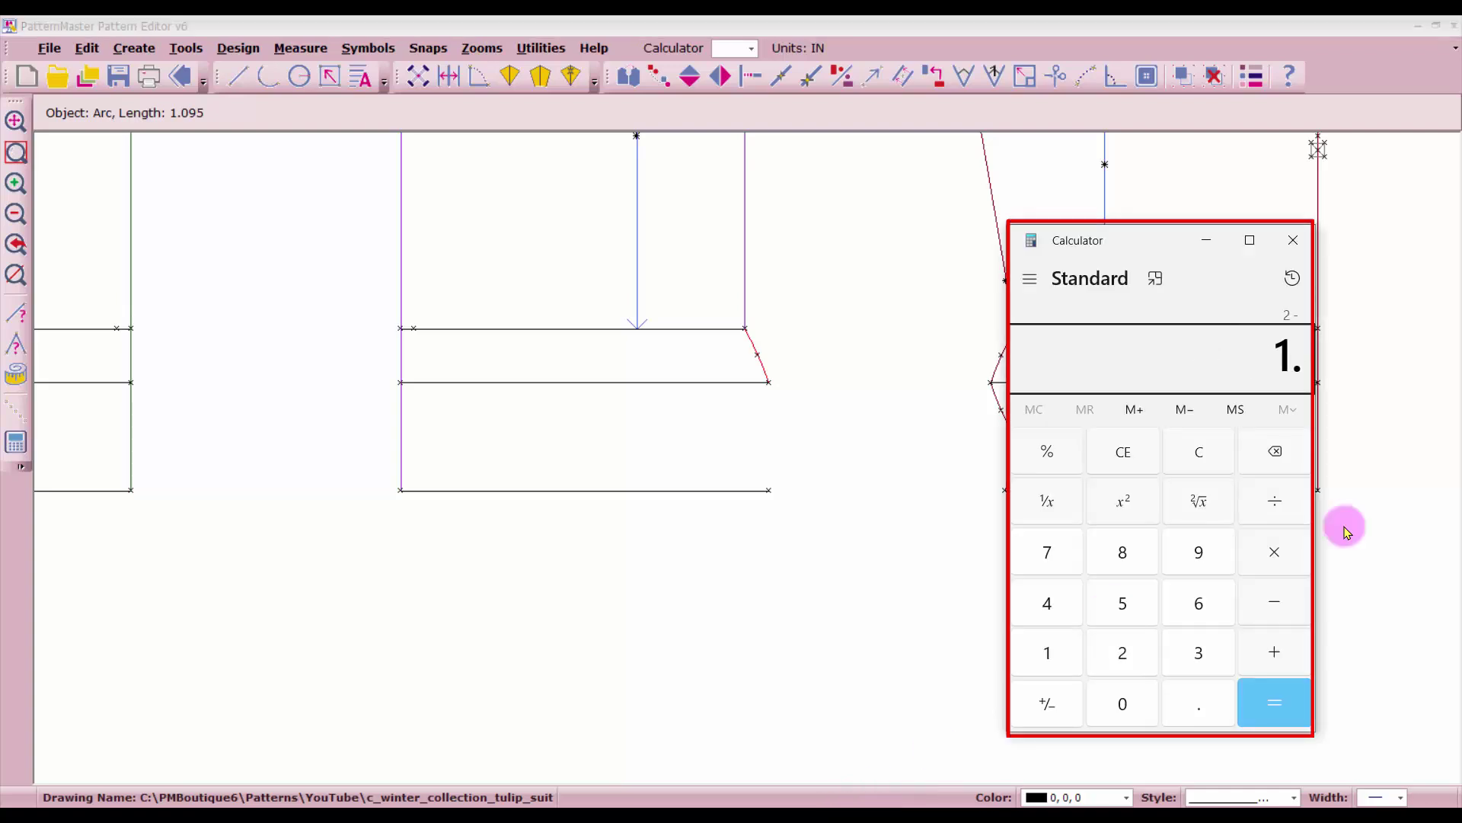
{"action": "key", "text": "Return"}
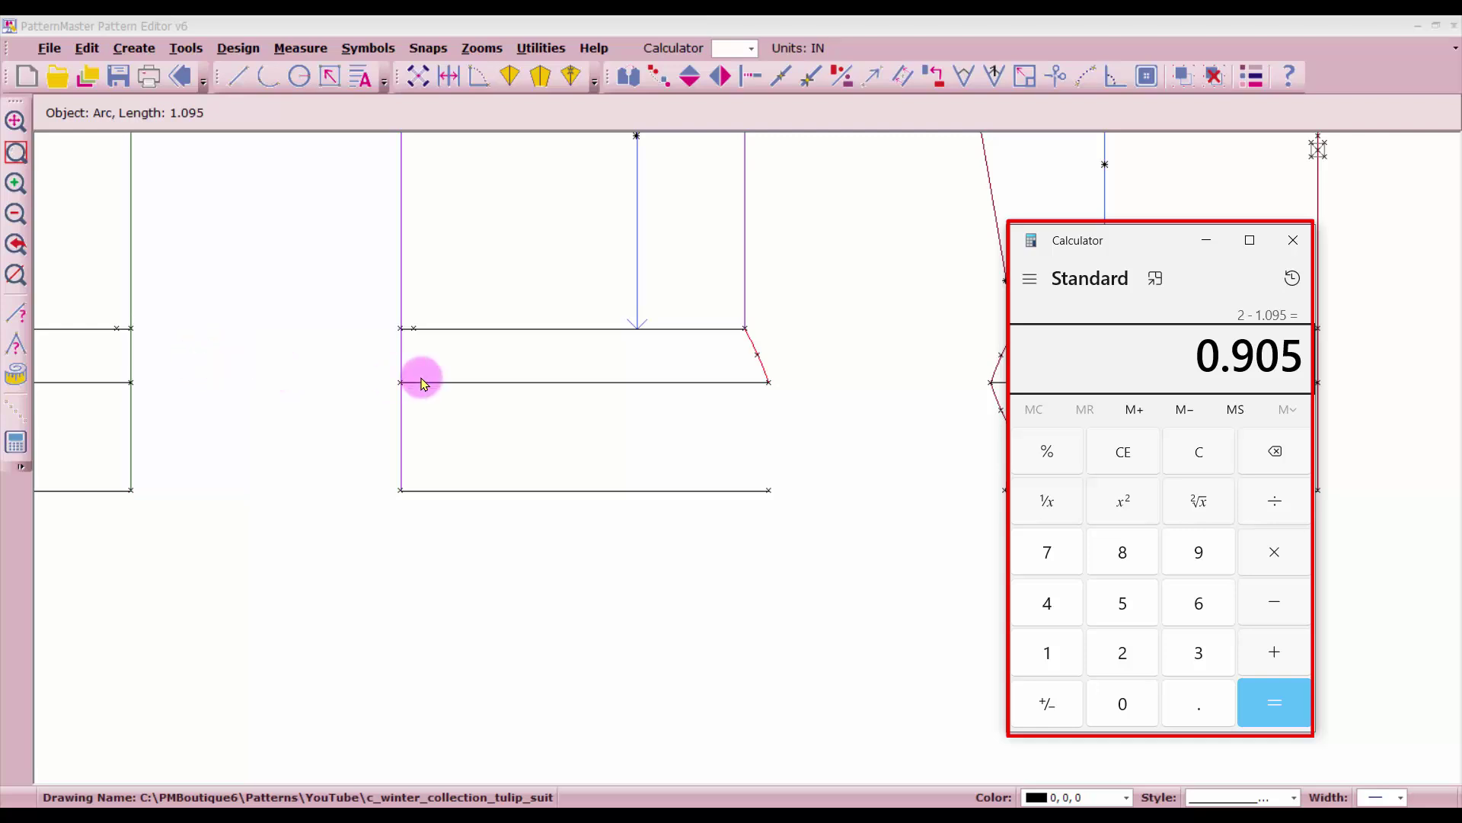
- Locate a single point on the side back's side seam, 0.905 in up from the corner where it meets the flared segment
{"action": "left_click", "coordinate": [737, 304]}
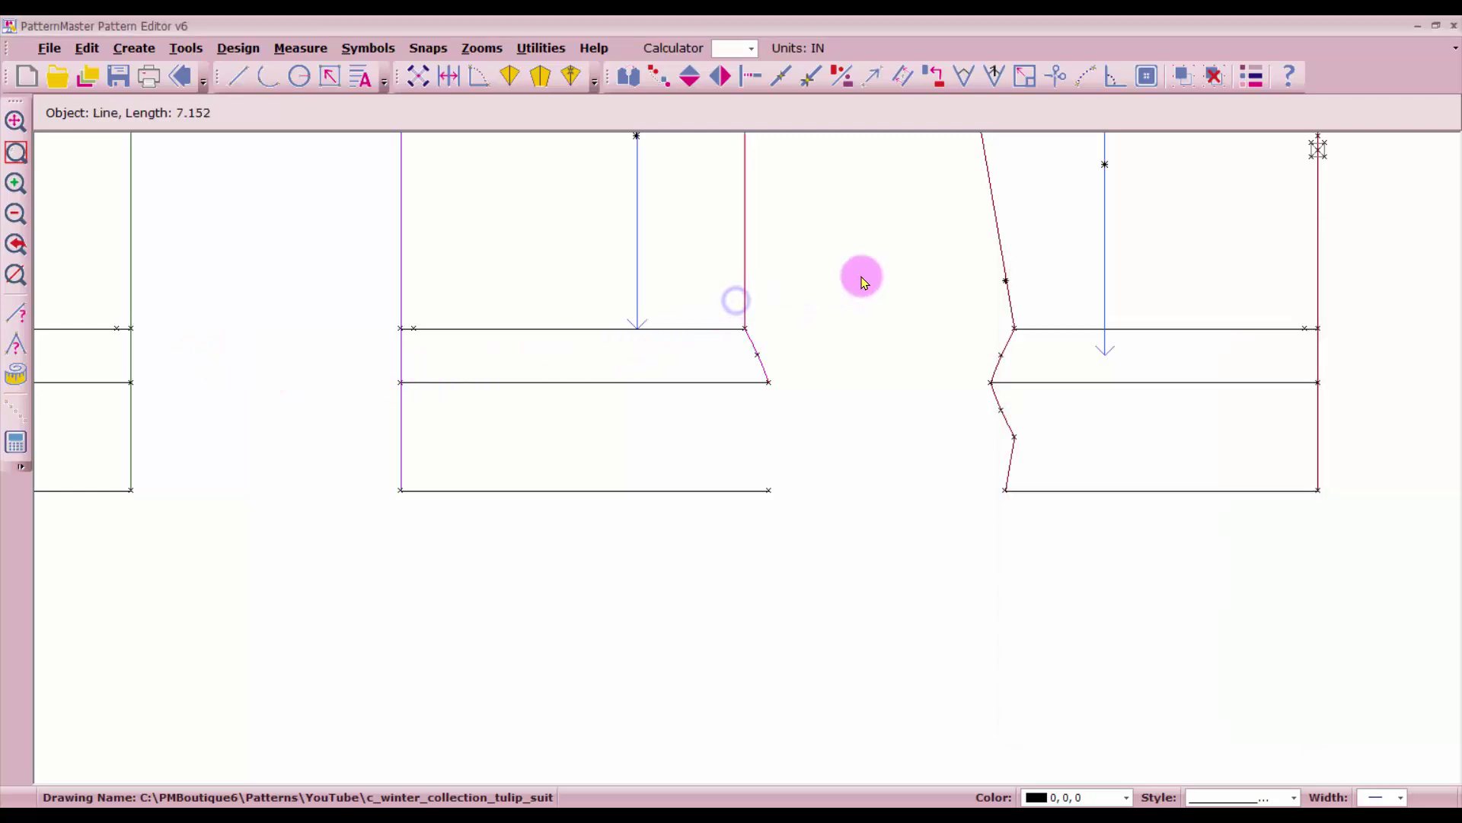
{"action": "left_click", "coordinate": [808, 76]}
{"action": "left_click", "coordinate": [743, 327]}
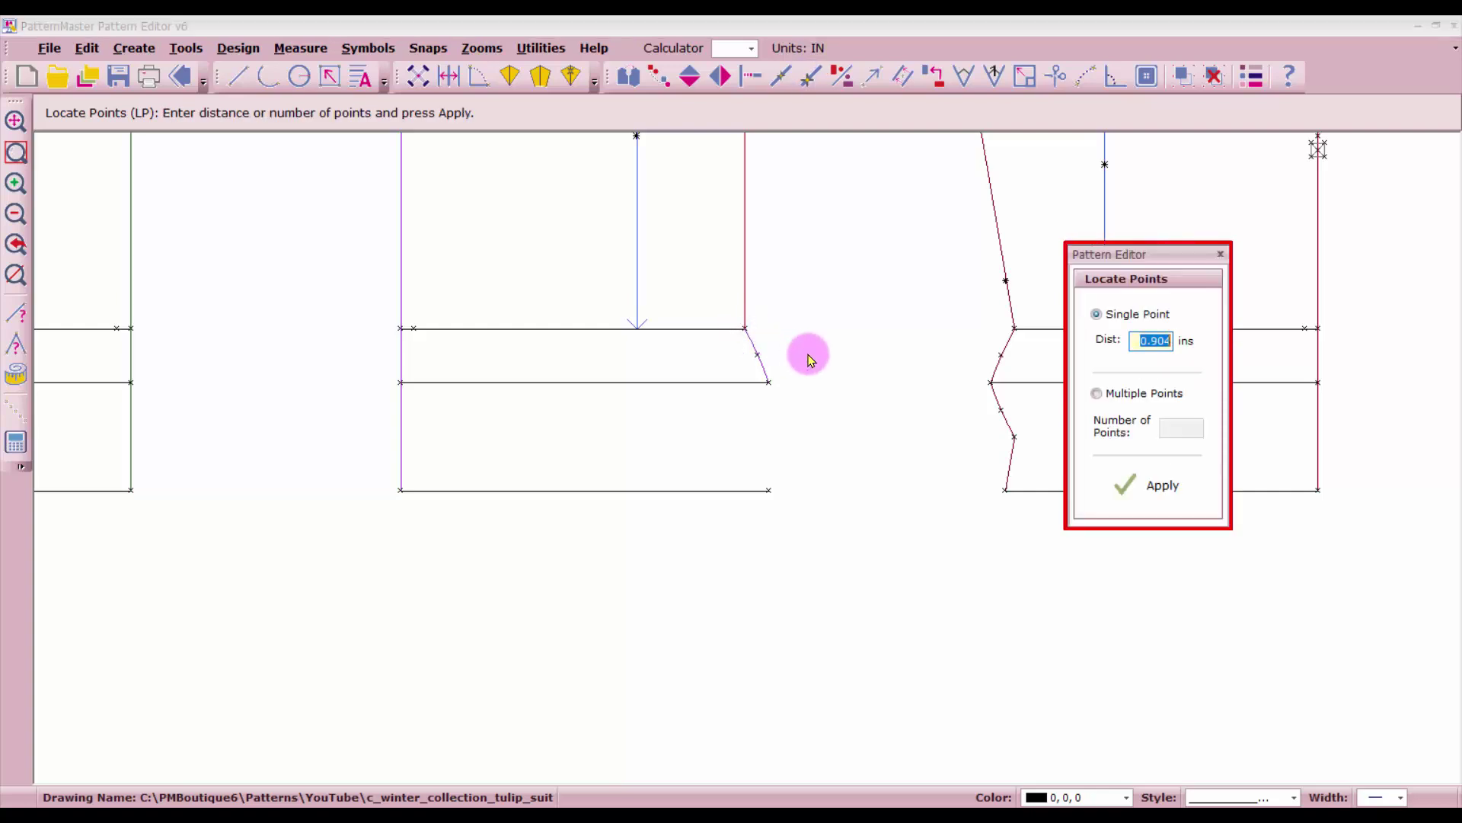
{"action": "type", "text": ".9"}
{"action": "key", "text": "Return"}
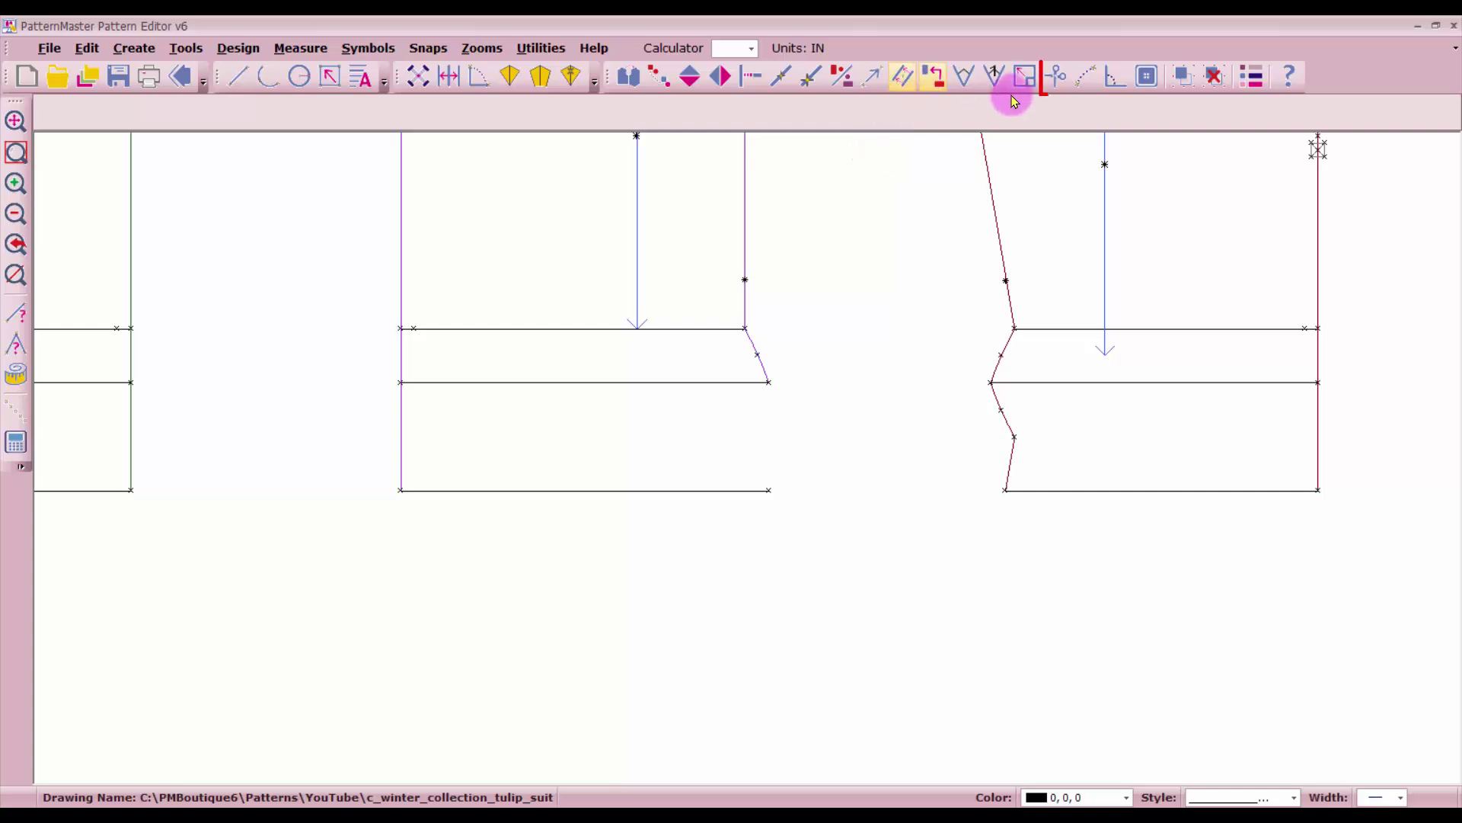
- Break the side back's side seam with Scissors at the newly located point
{"action": "left_click", "coordinate": [1057, 76]}
{"action": "left_click", "coordinate": [745, 305]}
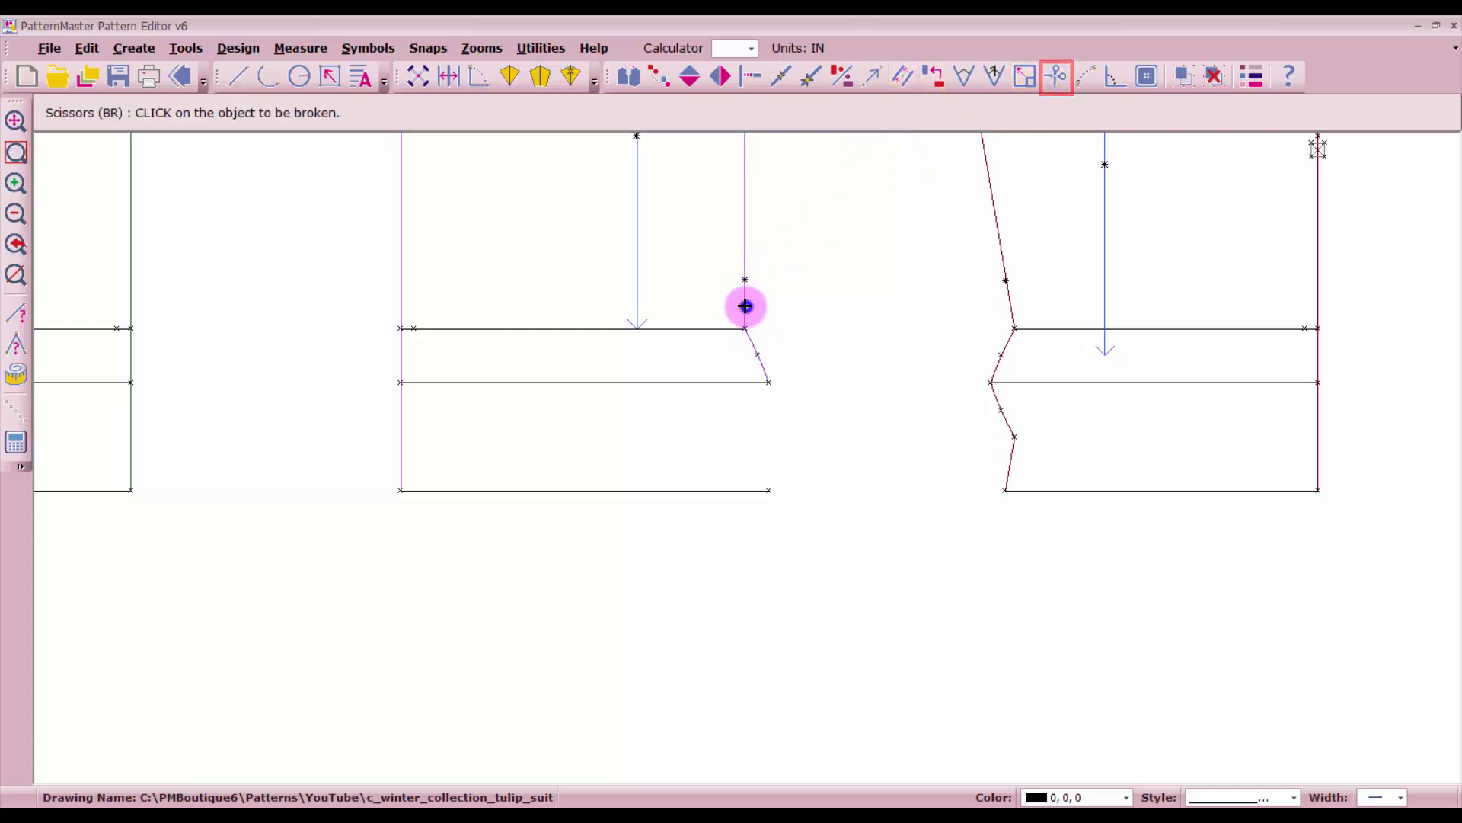
{"action": "left_click", "coordinate": [745, 303]}
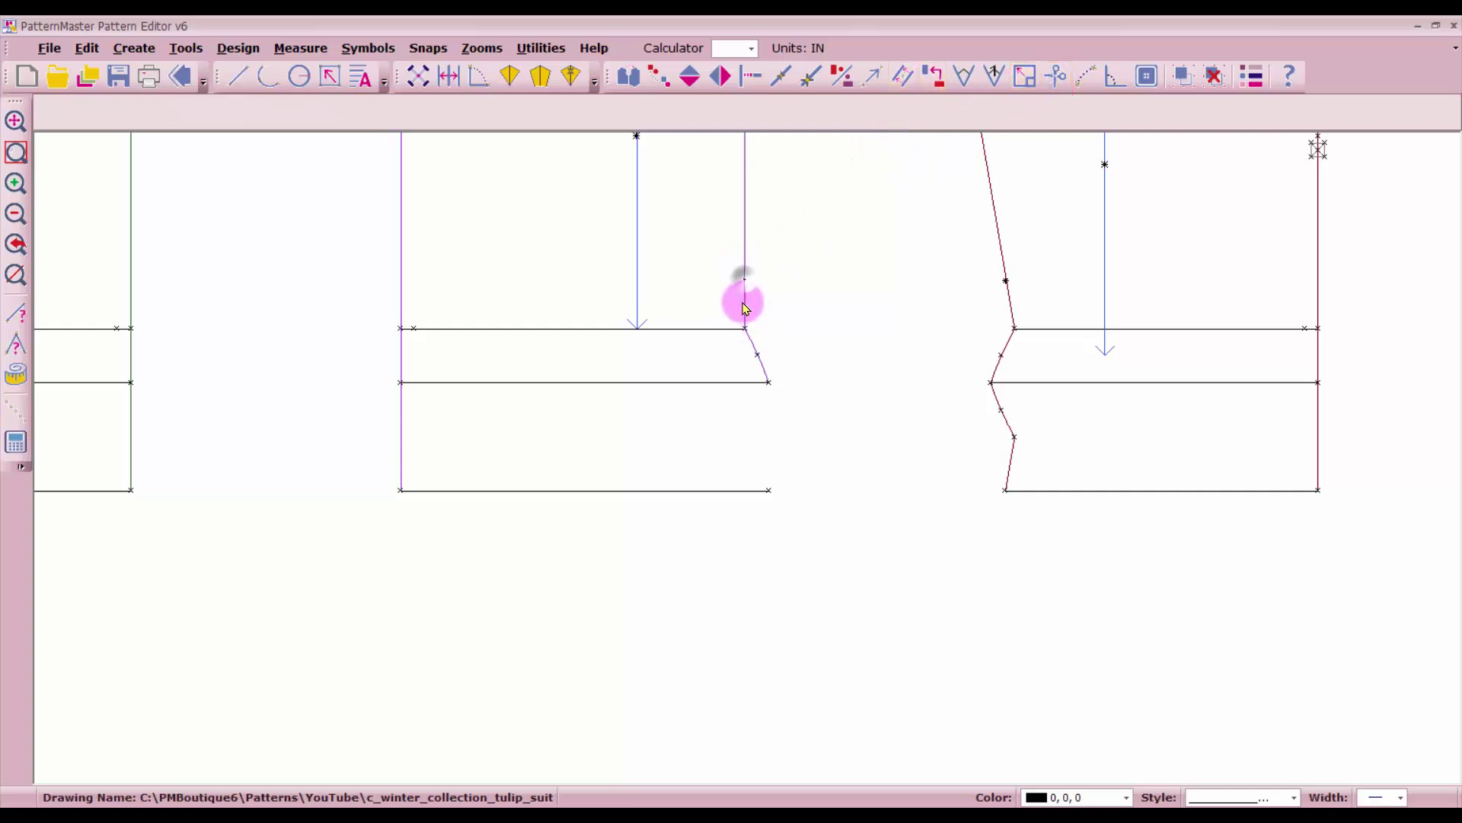
- Copy the side back's flared segment and the short seam piece above it once, placing the copy below the hem line
{"action": "left_click", "coordinate": [764, 374]}
{"action": "left_click", "coordinate": [818, 394]}
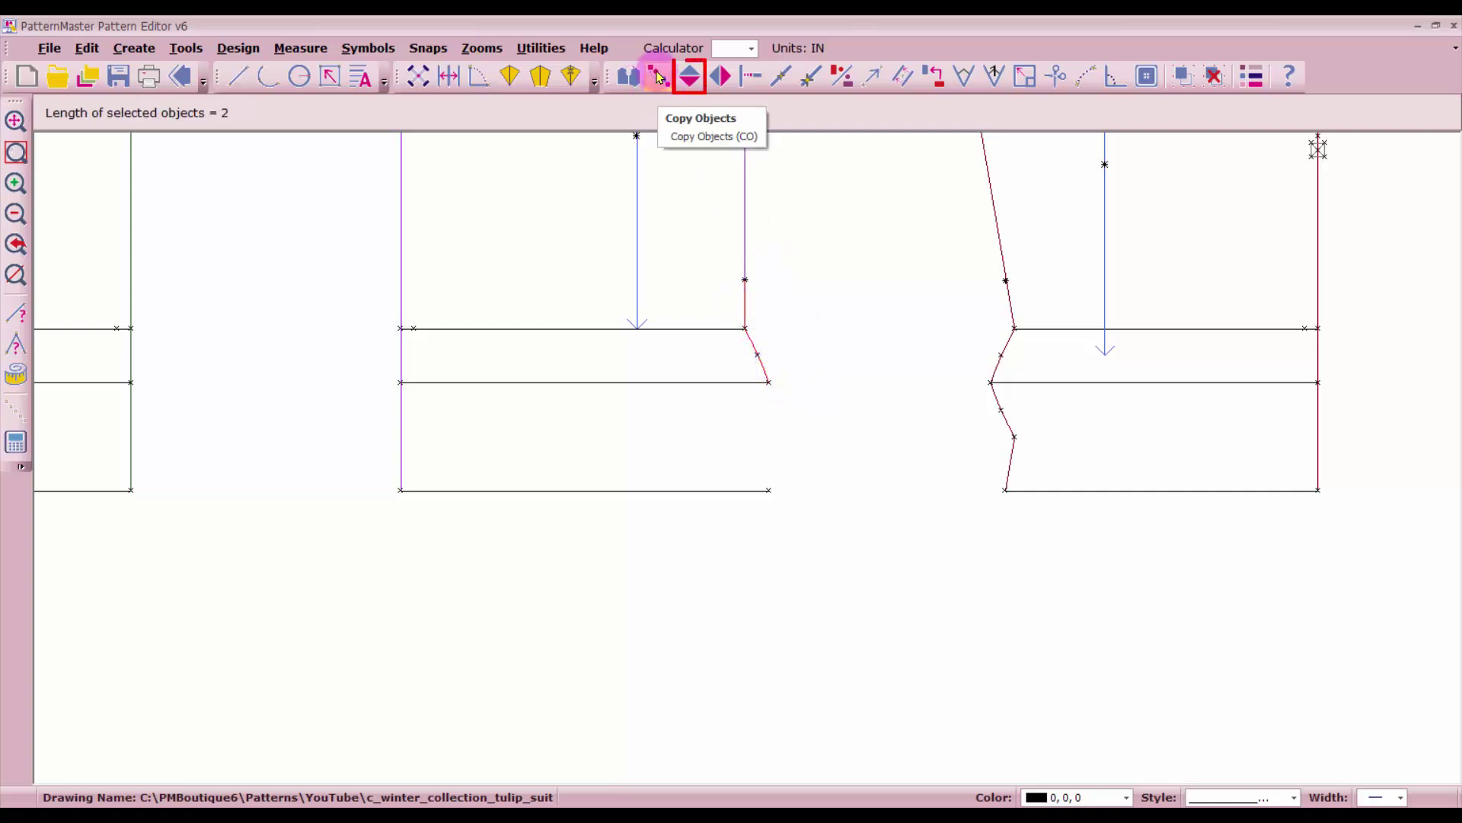
{"action": "left_click", "coordinate": [690, 76]}
{"action": "left_click", "coordinate": [1156, 361]}
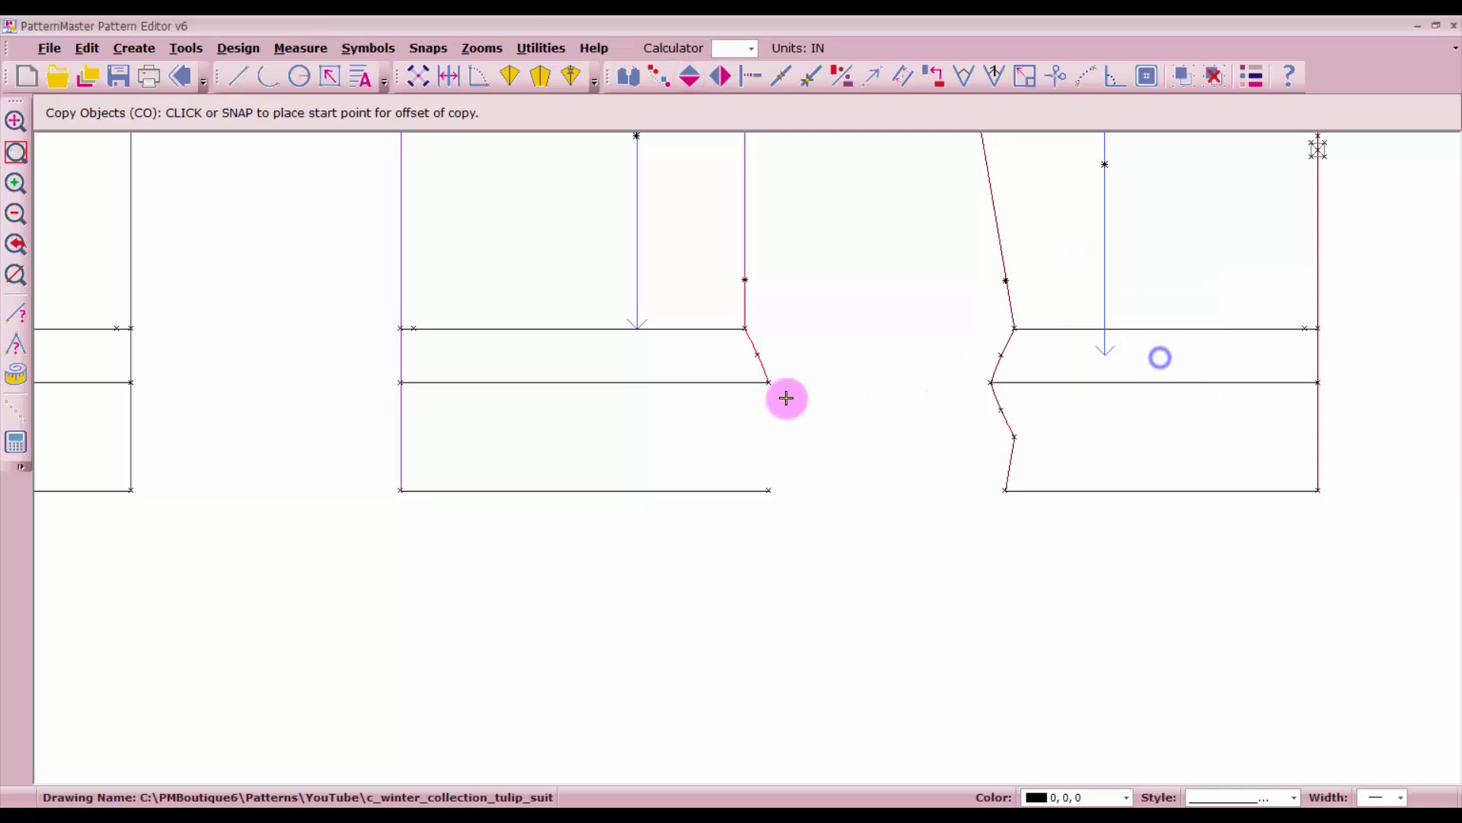
{"action": "left_click", "coordinate": [754, 351]}
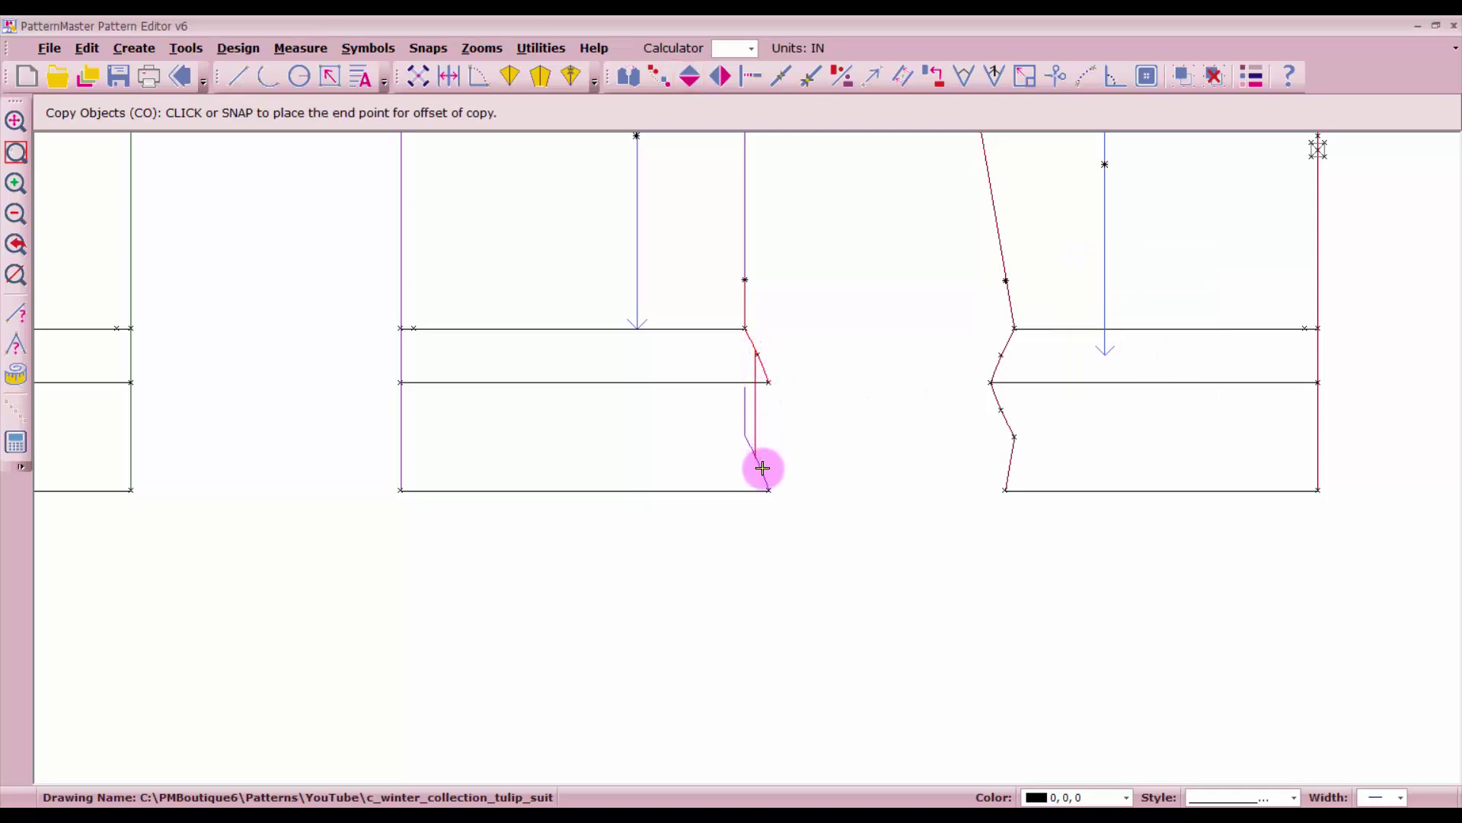
{"action": "left_click", "coordinate": [762, 457]}
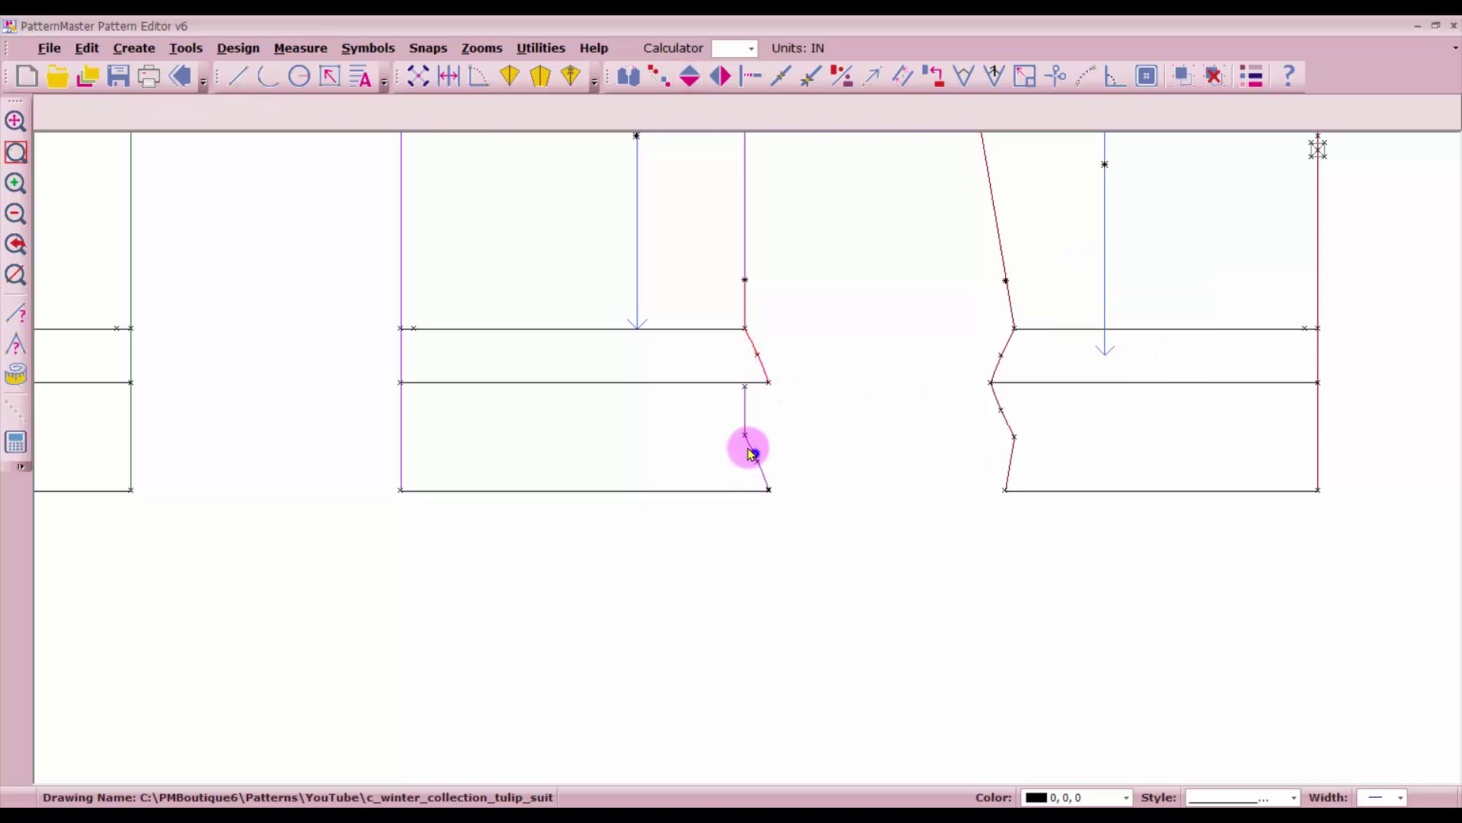
- Flip the side back's copied flared segment and straight seam piece vertically below the hem line
{"action": "left_click", "coordinate": [754, 454]}
{"action": "left_click", "coordinate": [745, 405]}
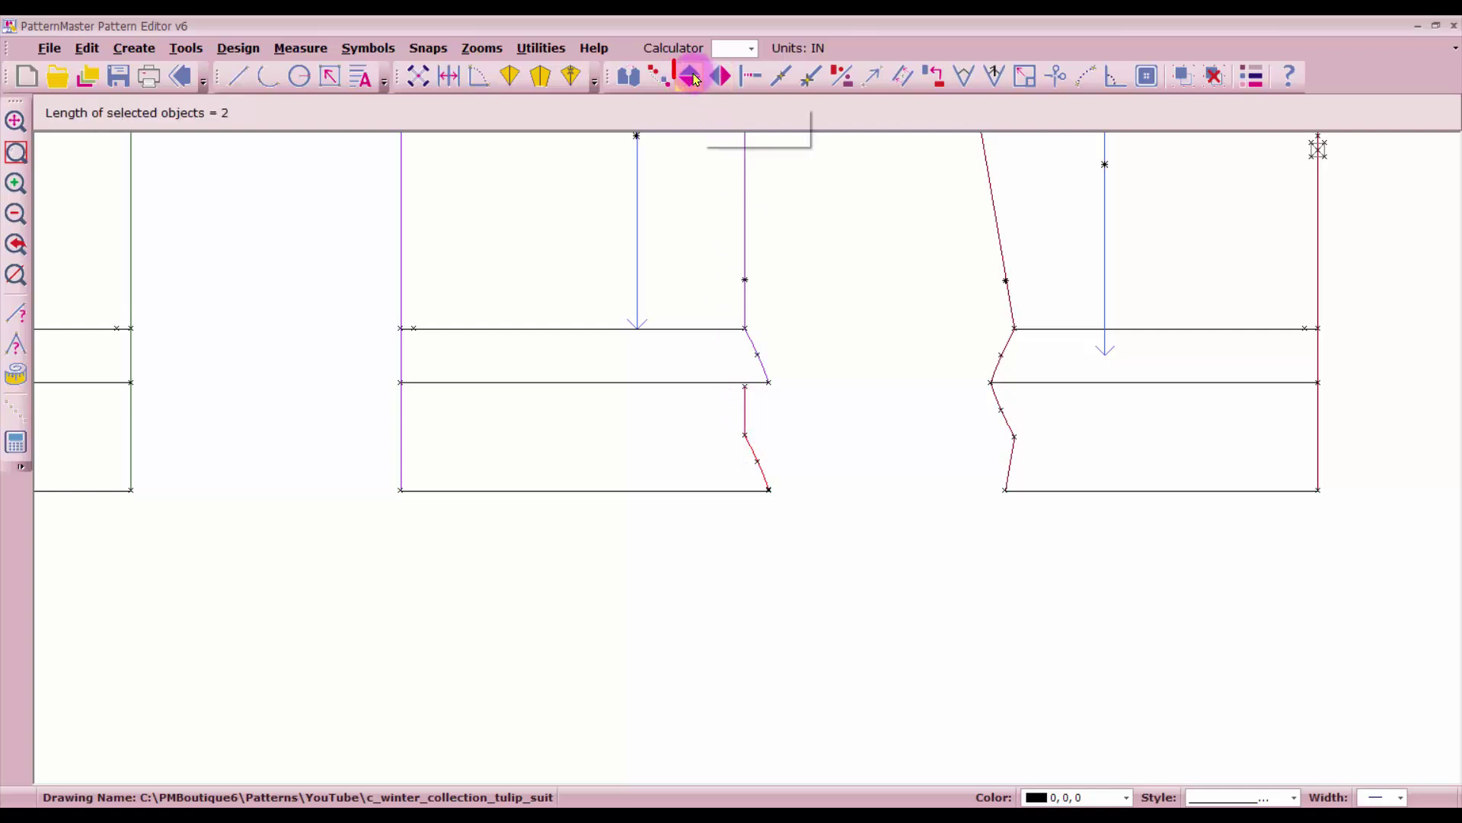
{"action": "left_click", "coordinate": [692, 77]}
{"action": "left_click", "coordinate": [761, 424]}
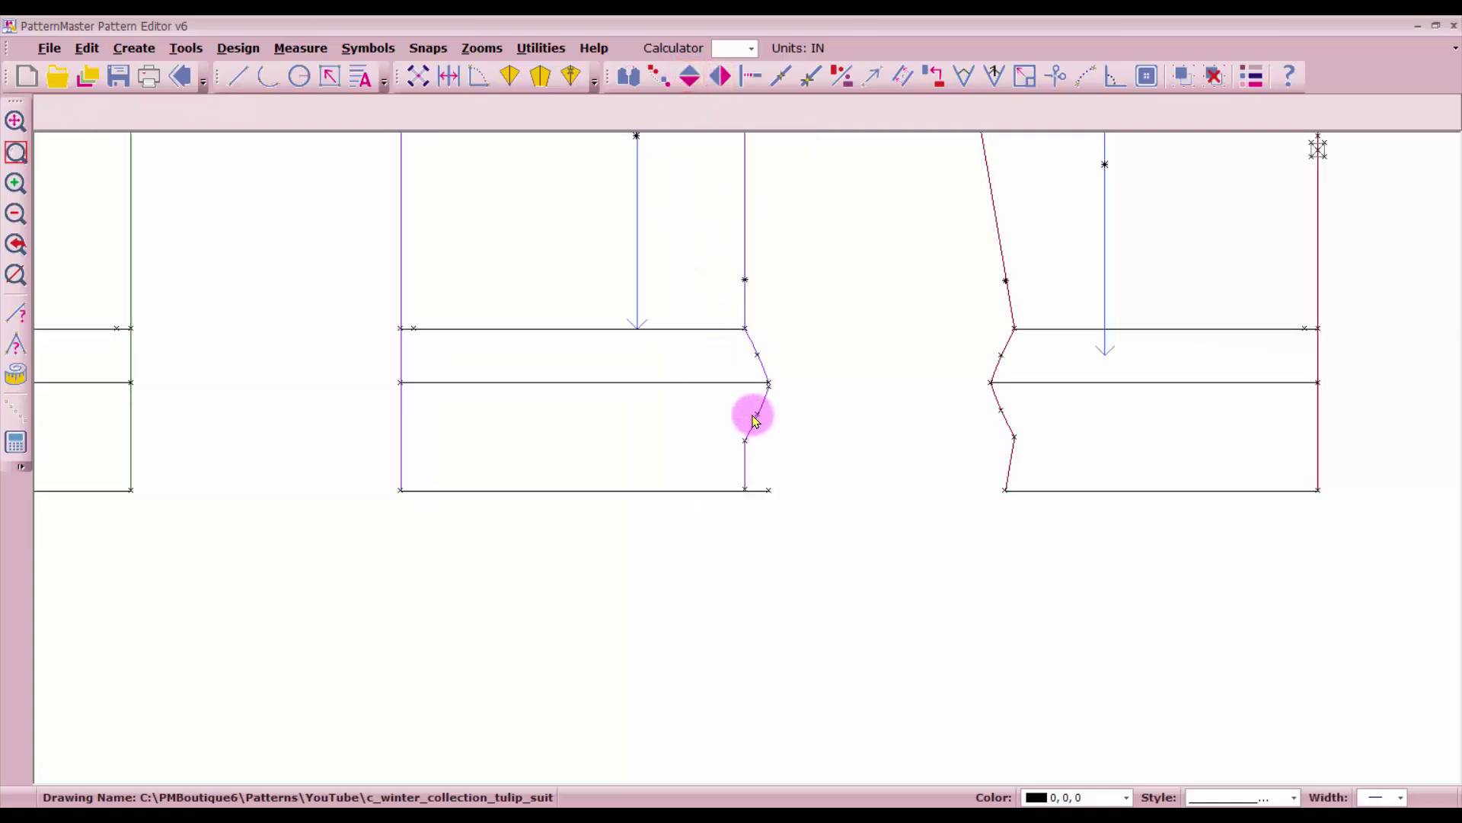
- Move the flipped seam pieces up so the flared segment's top end meets the corner of the side back's hem line
{"action": "left_click", "coordinate": [751, 463]}
{"action": "left_click", "coordinate": [738, 562]}
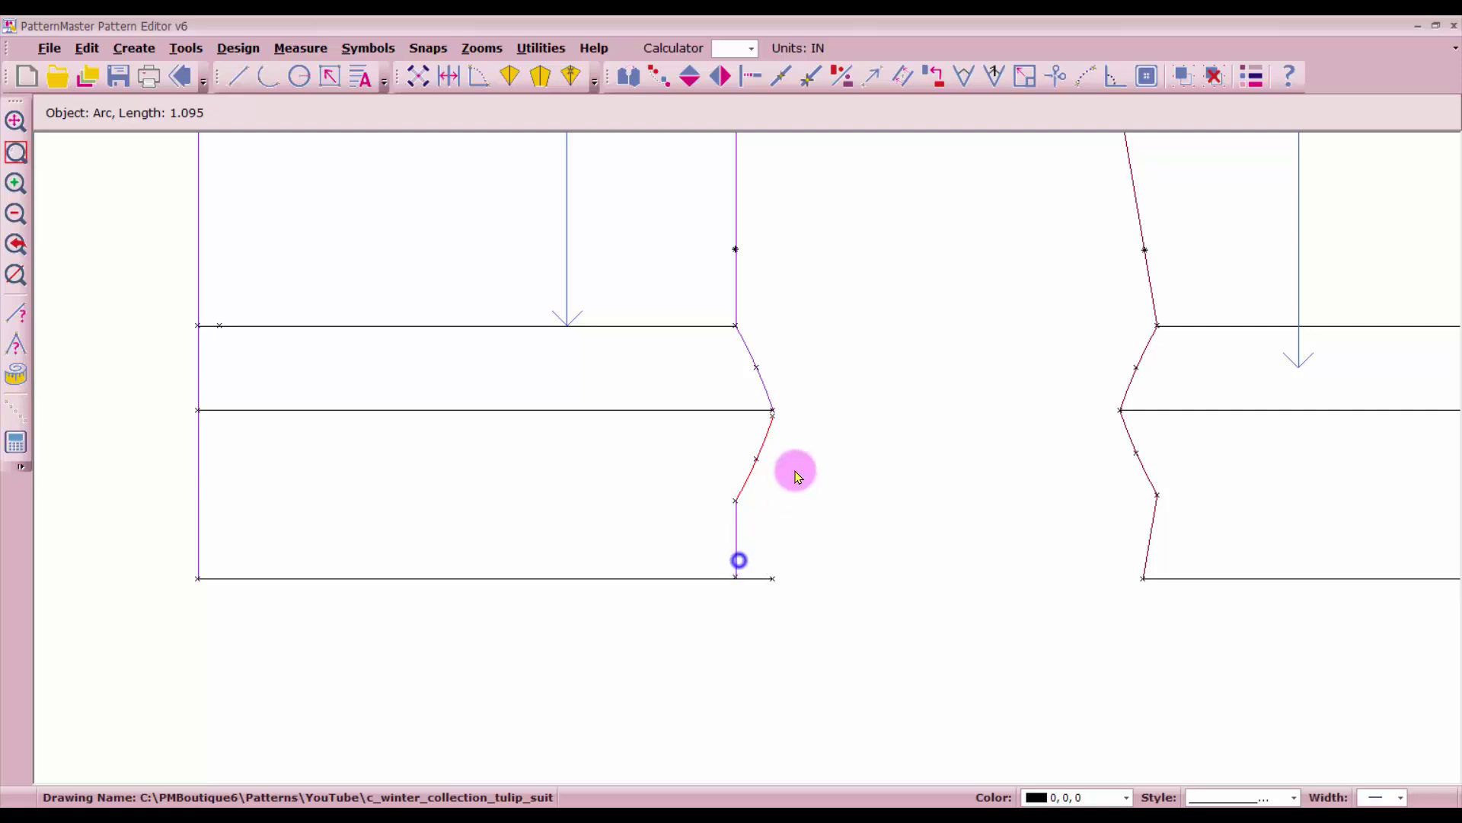
{"action": "right_click", "coordinate": [744, 457]}
{"action": "scroll", "coordinate": [746, 457], "scroll_direction": "up", "scroll_amount": 2}
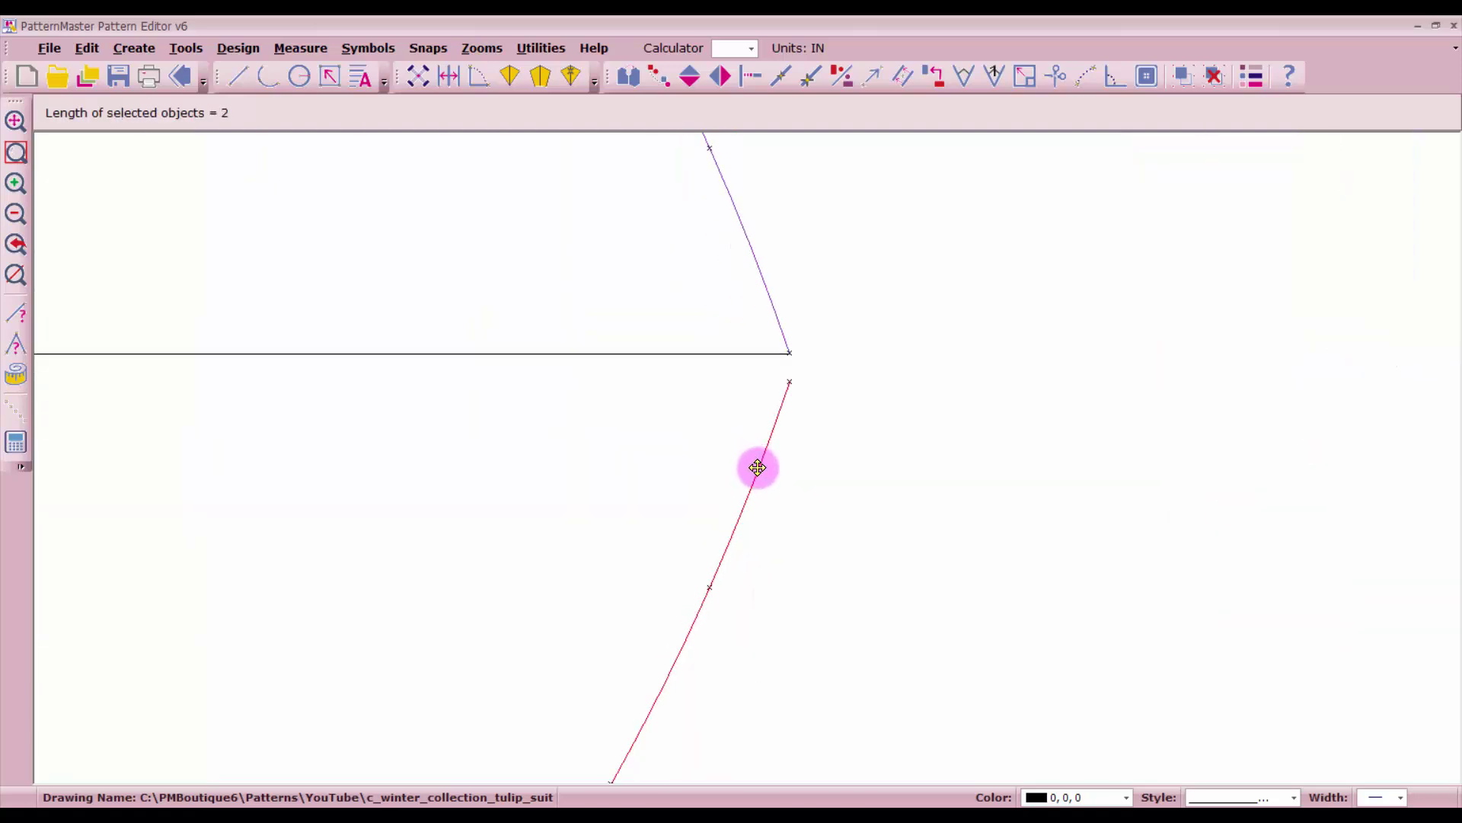
{"action": "left_click_drag", "start_coordinate": [759, 470], "coordinate": [763, 448]}
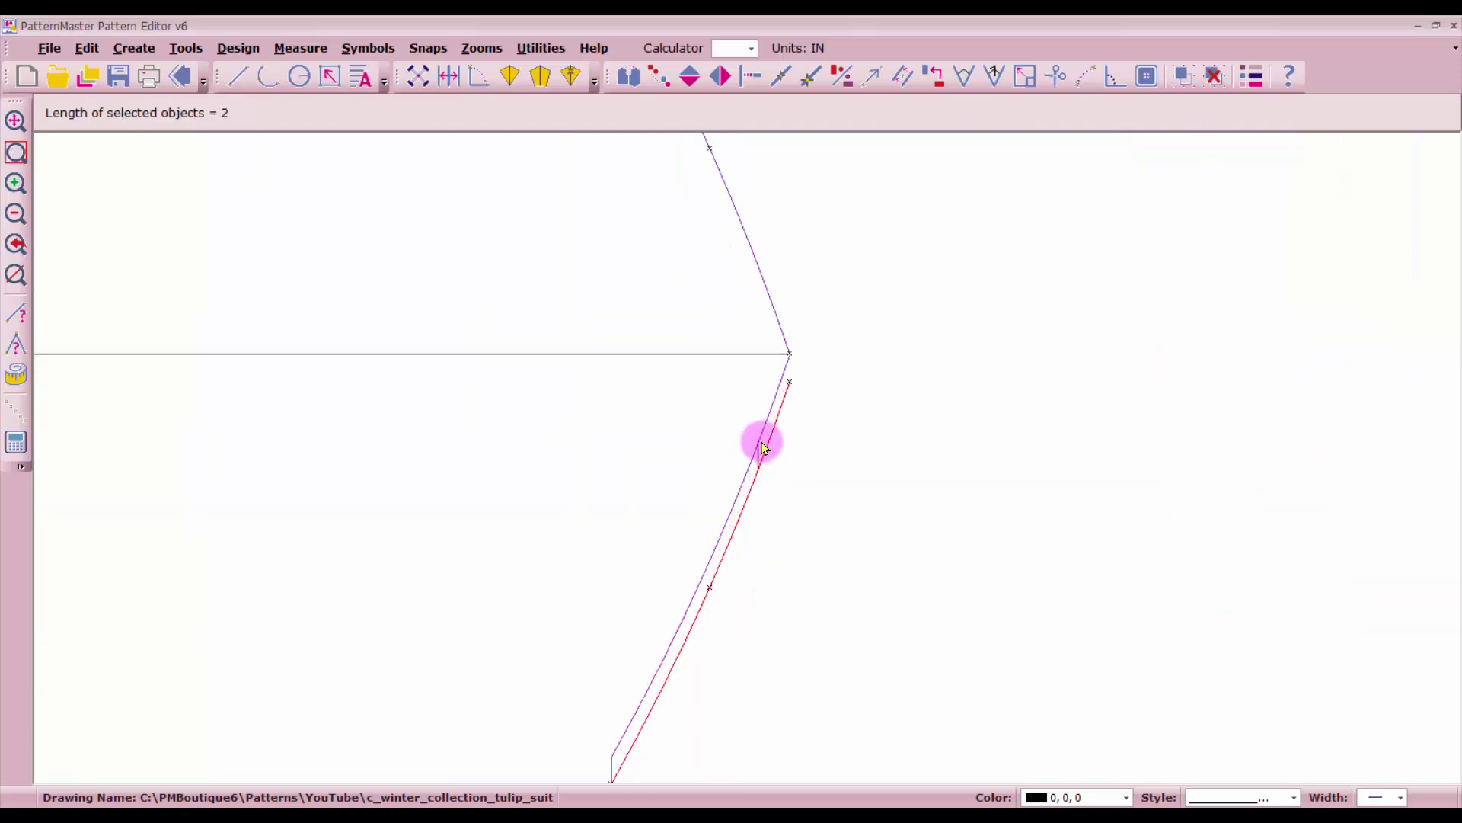
{"action": "scroll", "coordinate": [744, 450], "scroll_direction": "up", "scroll_amount": 2}
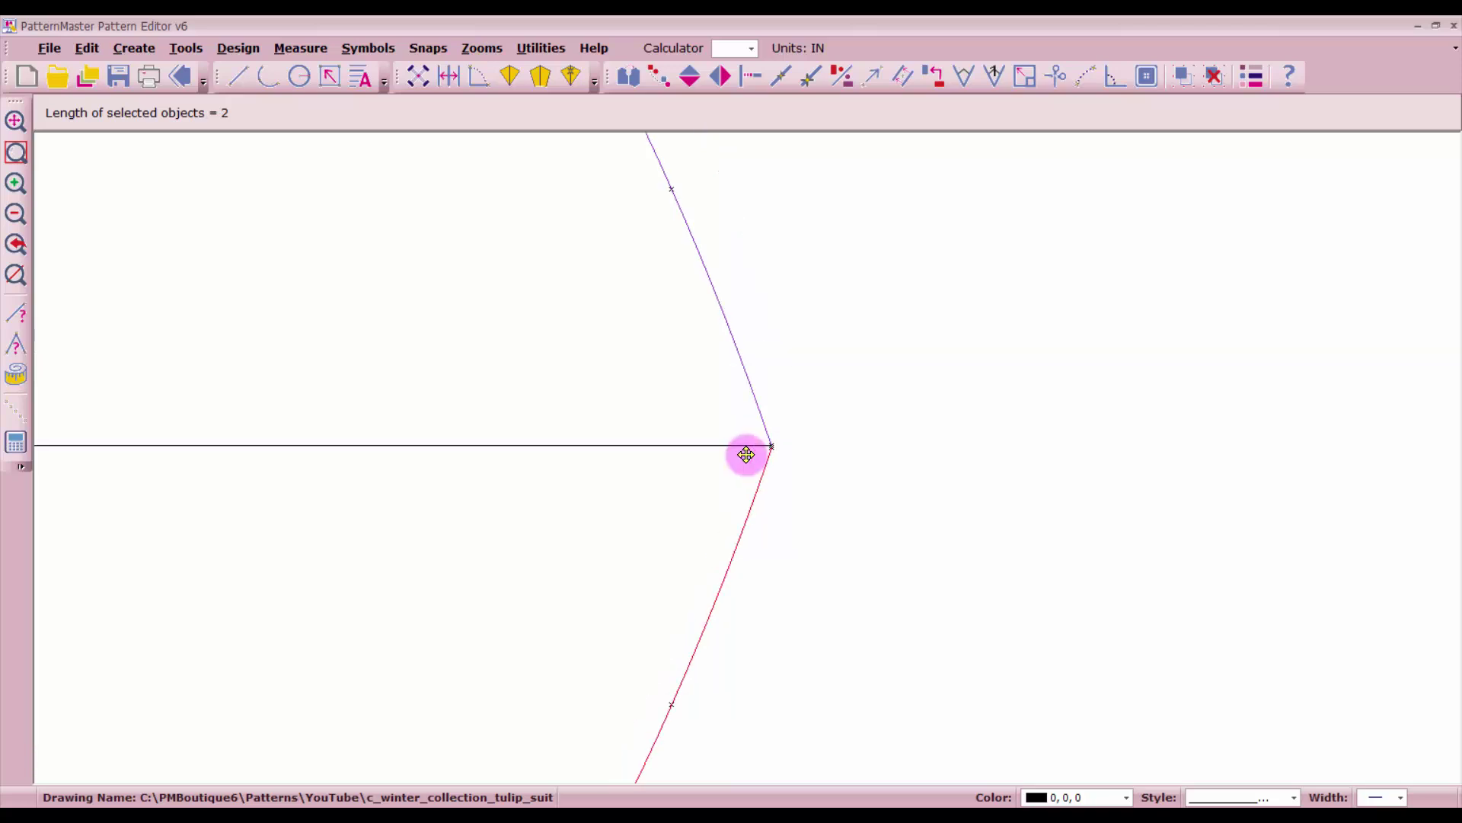
{"action": "scroll", "coordinate": [808, 436], "scroll_direction": "down", "scroll_amount": 2}
{"action": "scroll", "coordinate": [808, 437], "scroll_direction": "up", "scroll_amount": 1}
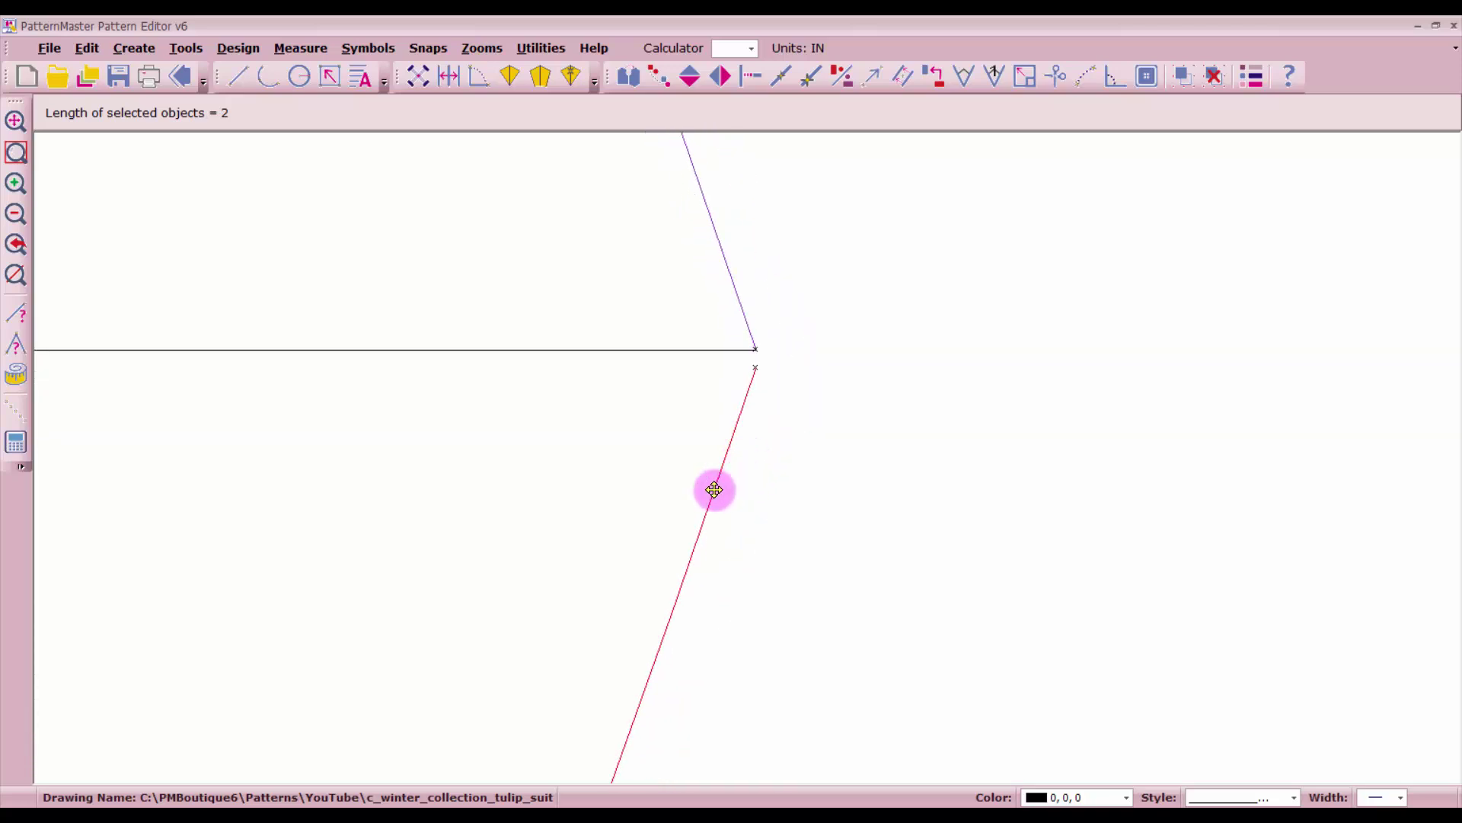
{"action": "left_click_drag", "start_coordinate": [712, 483], "coordinate": [722, 476]}
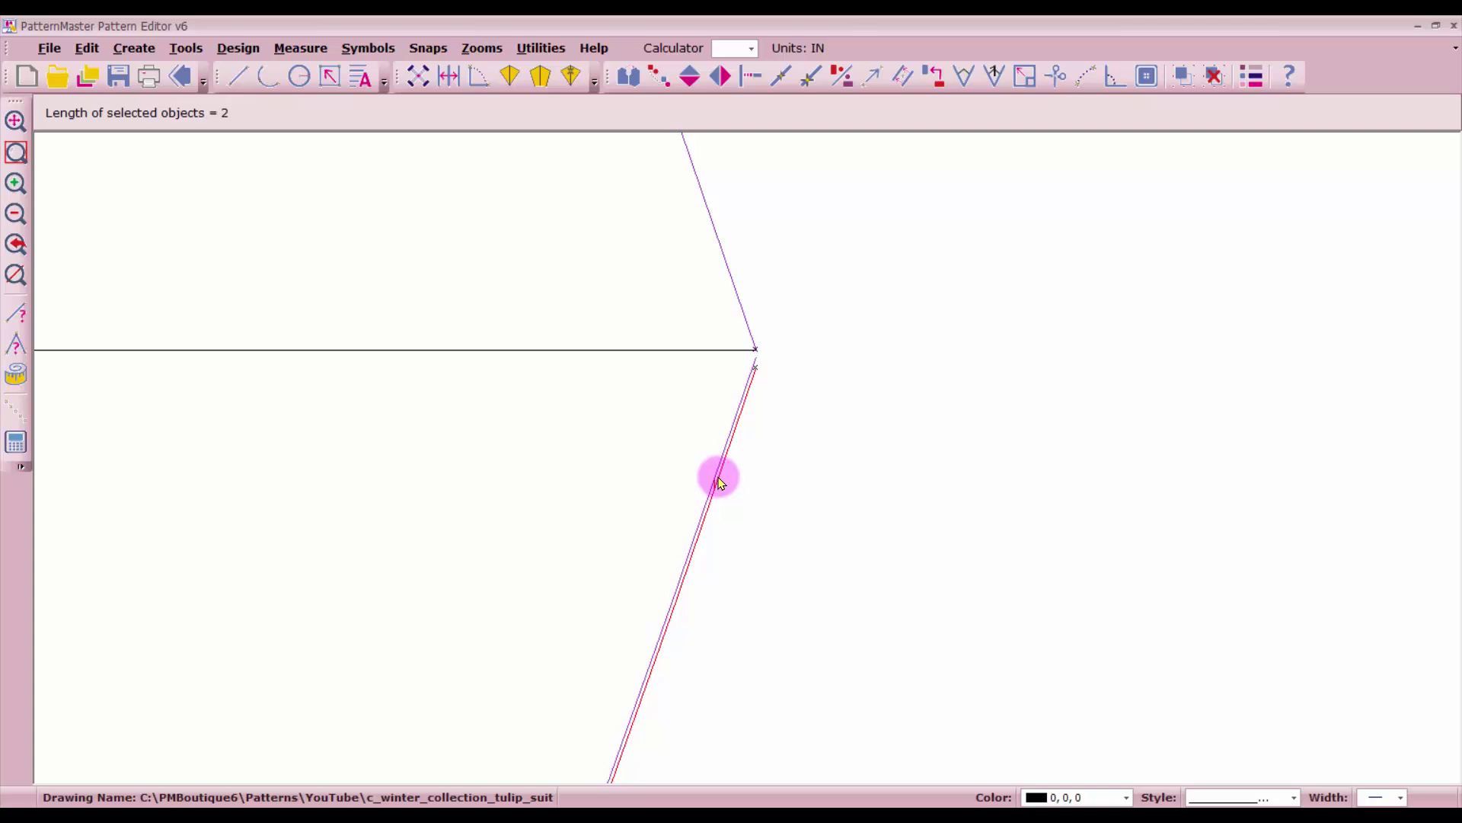
{"action": "left_click_drag", "start_coordinate": [719, 476], "coordinate": [751, 483]}
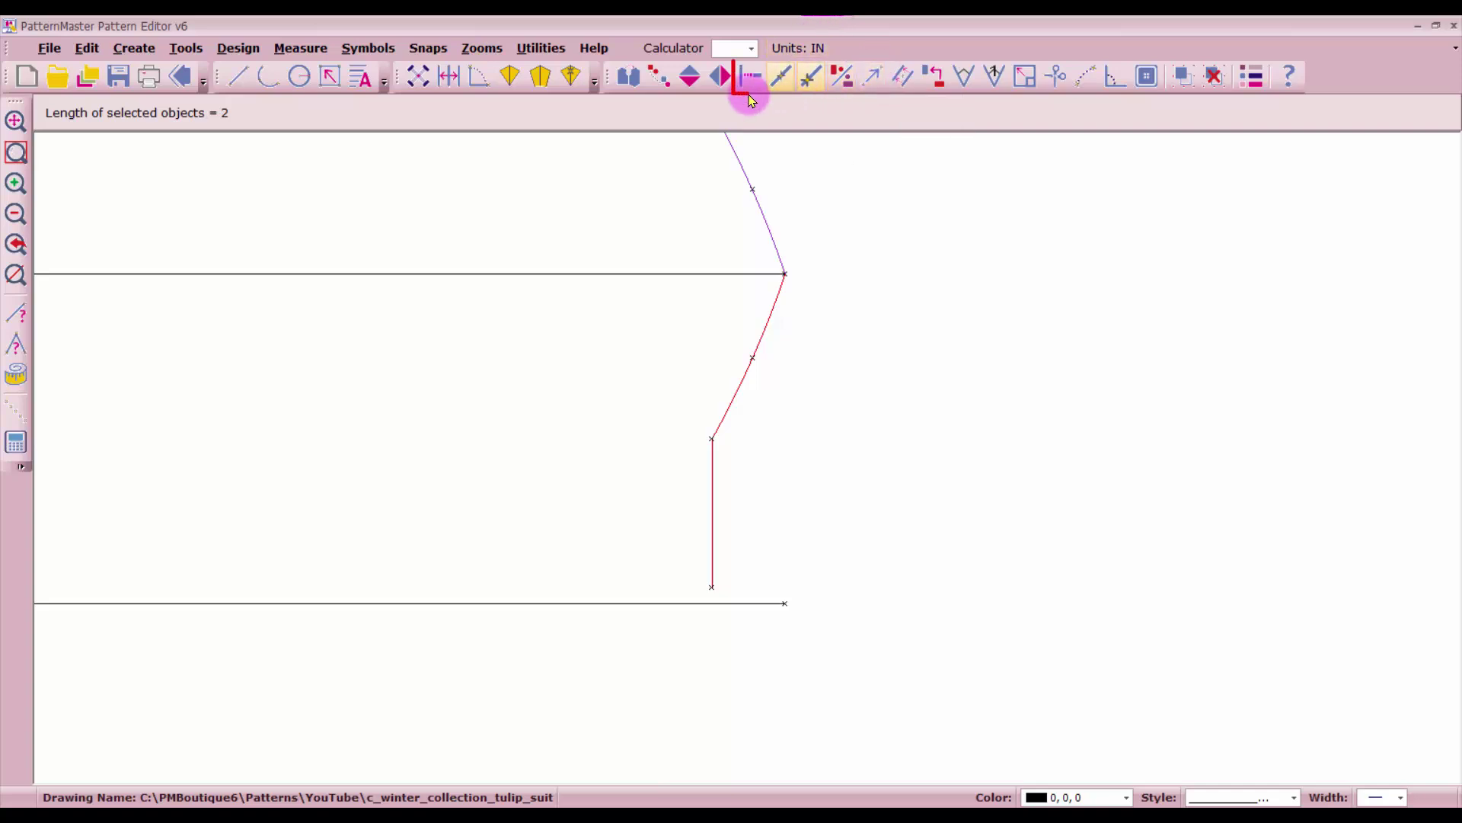
- Use Intersect to join the side back's lower straight seam piece and the bottom extension line at a clean corner
{"action": "left_click", "coordinate": [749, 76]}
{"action": "left_click", "coordinate": [717, 540]}
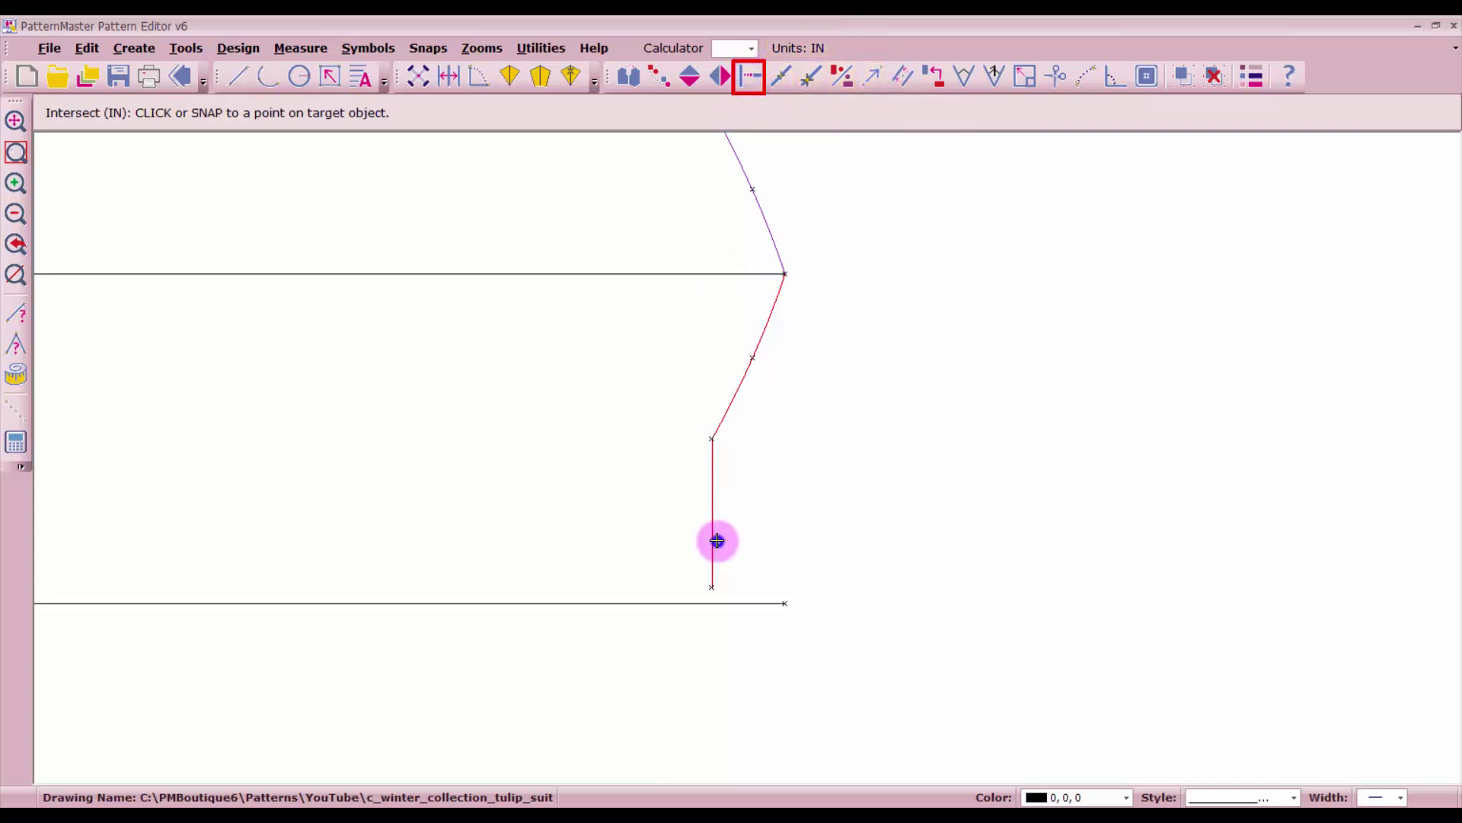
{"action": "left_click", "coordinate": [696, 603]}
{"action": "left_click", "coordinate": [643, 604]}
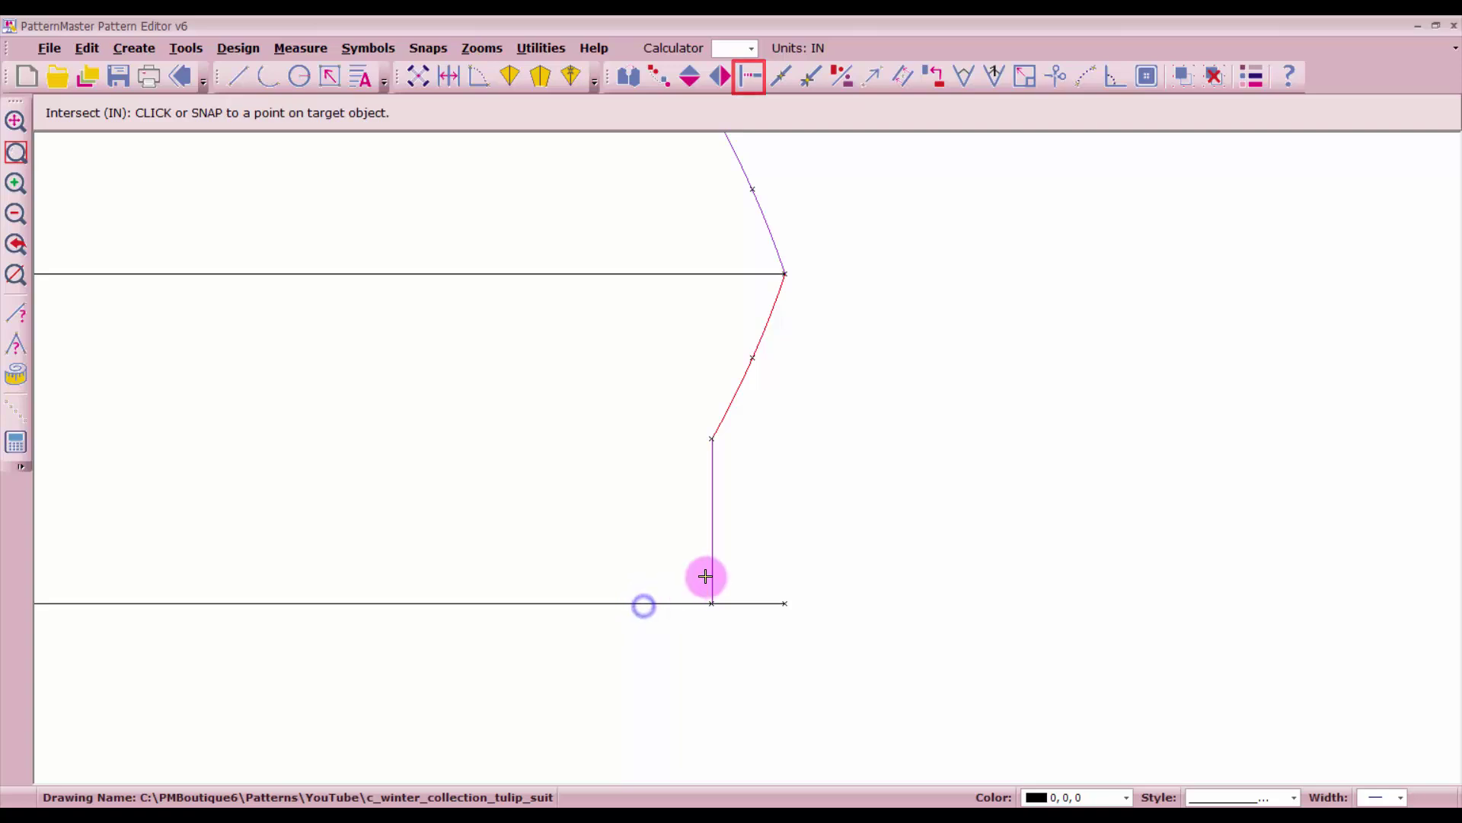
{"action": "left_click", "coordinate": [706, 577]}
{"action": "key", "text": "Escape"}
{"action": "scroll", "coordinate": [744, 455], "scroll_direction": "down", "scroll_amount": 3}
{"action": "scroll", "coordinate": [745, 456], "scroll_direction": "down", "scroll_amount": 4}
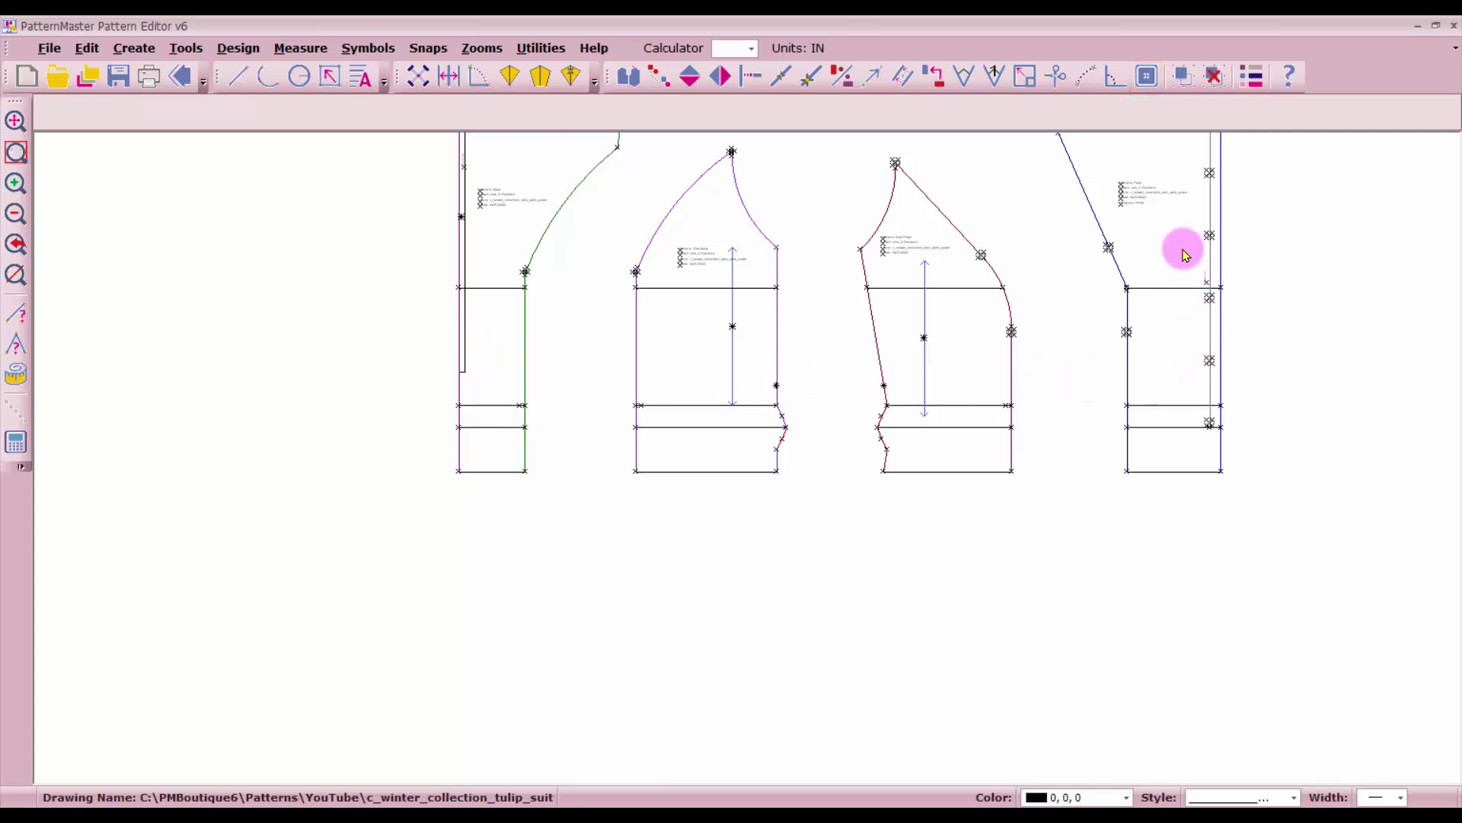
{"action": "scroll", "coordinate": [1185, 255], "scroll_direction": "down", "scroll_amount": 1}
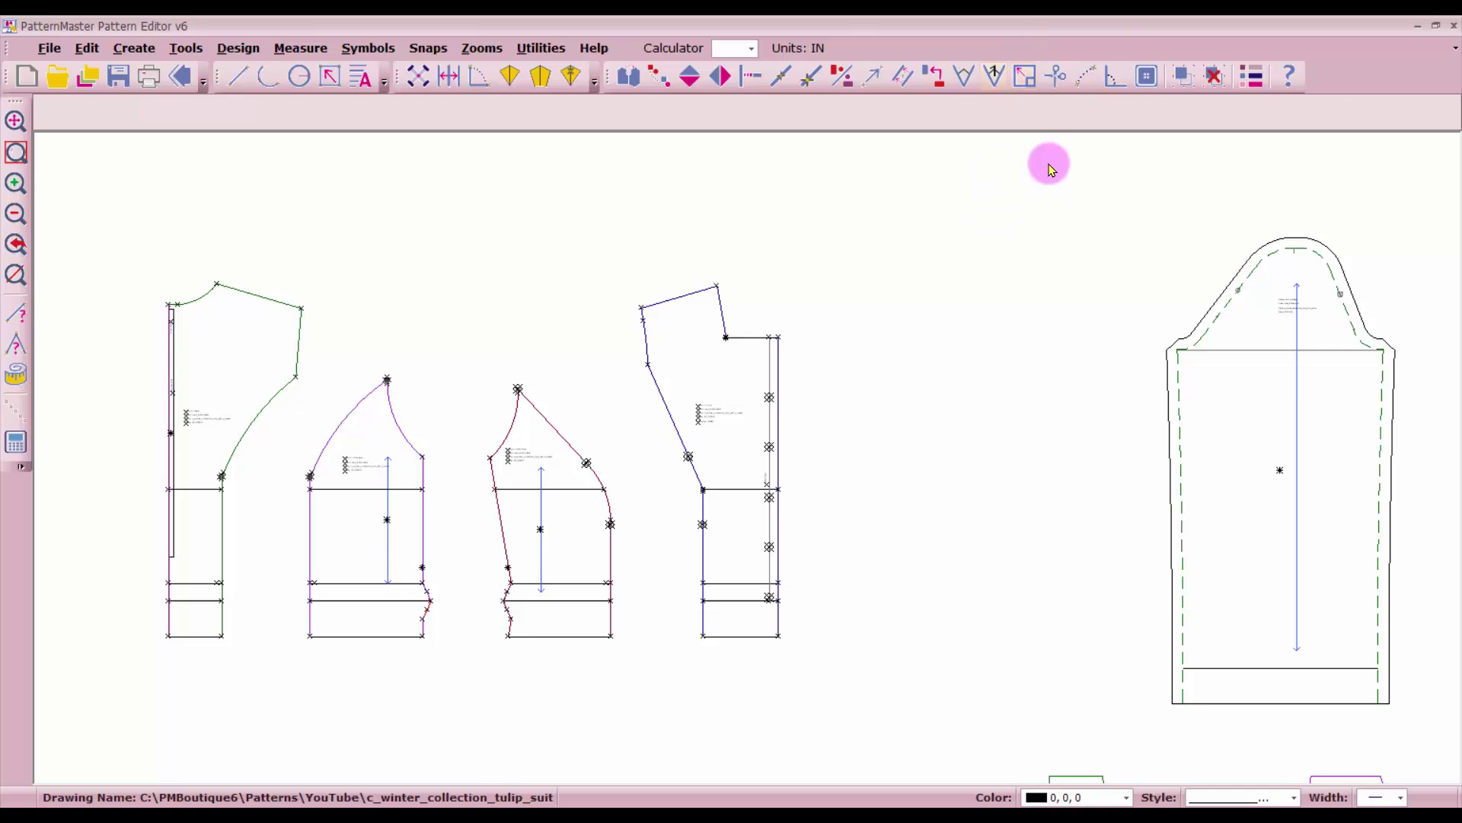
- Place a vertical Two-way Grain symbol with a length of 15 on the jacket front
{"action": "left_click", "coordinate": [1147, 76]}
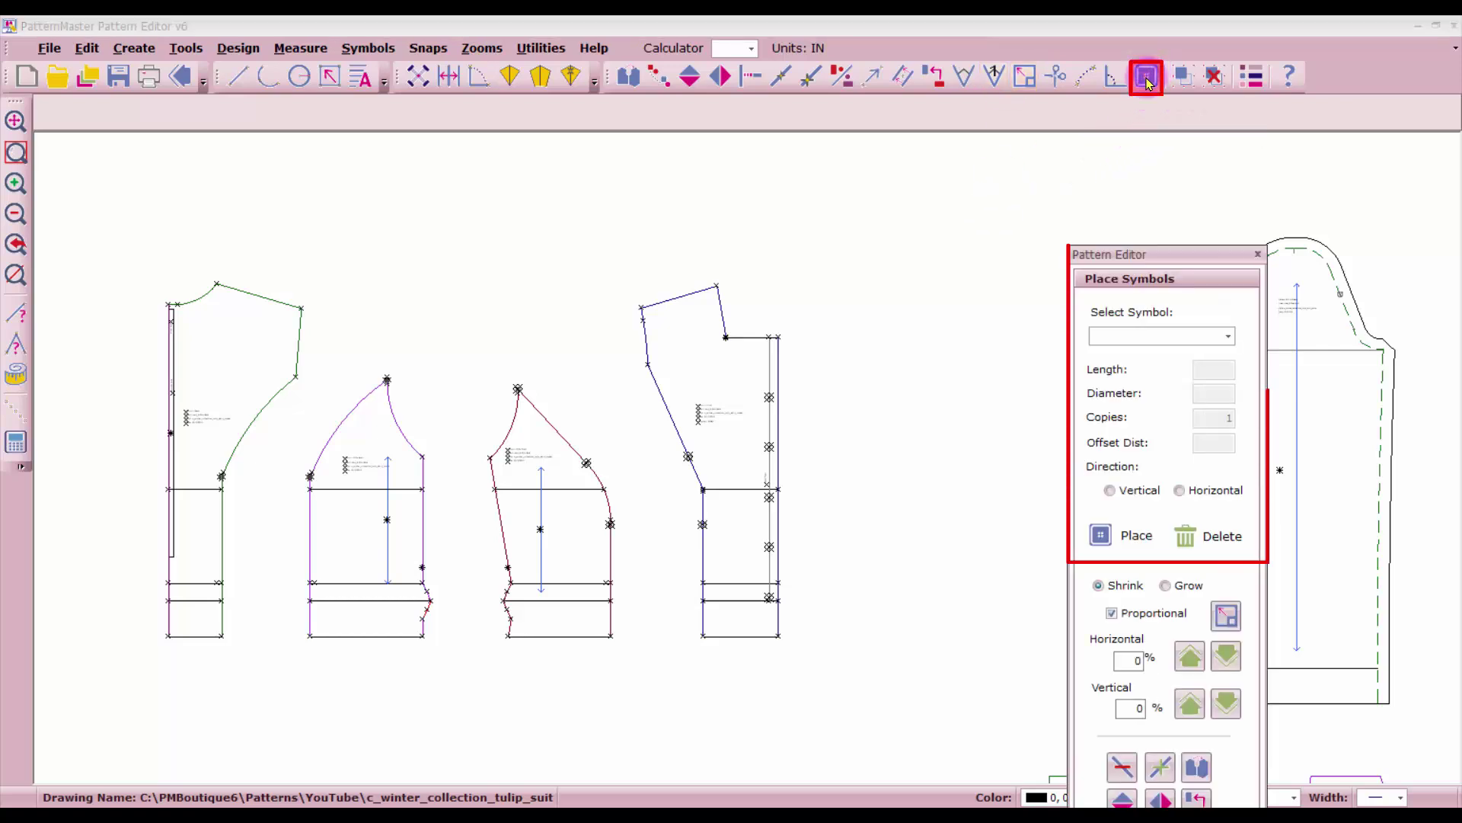
{"action": "left_click", "coordinate": [1230, 337]}
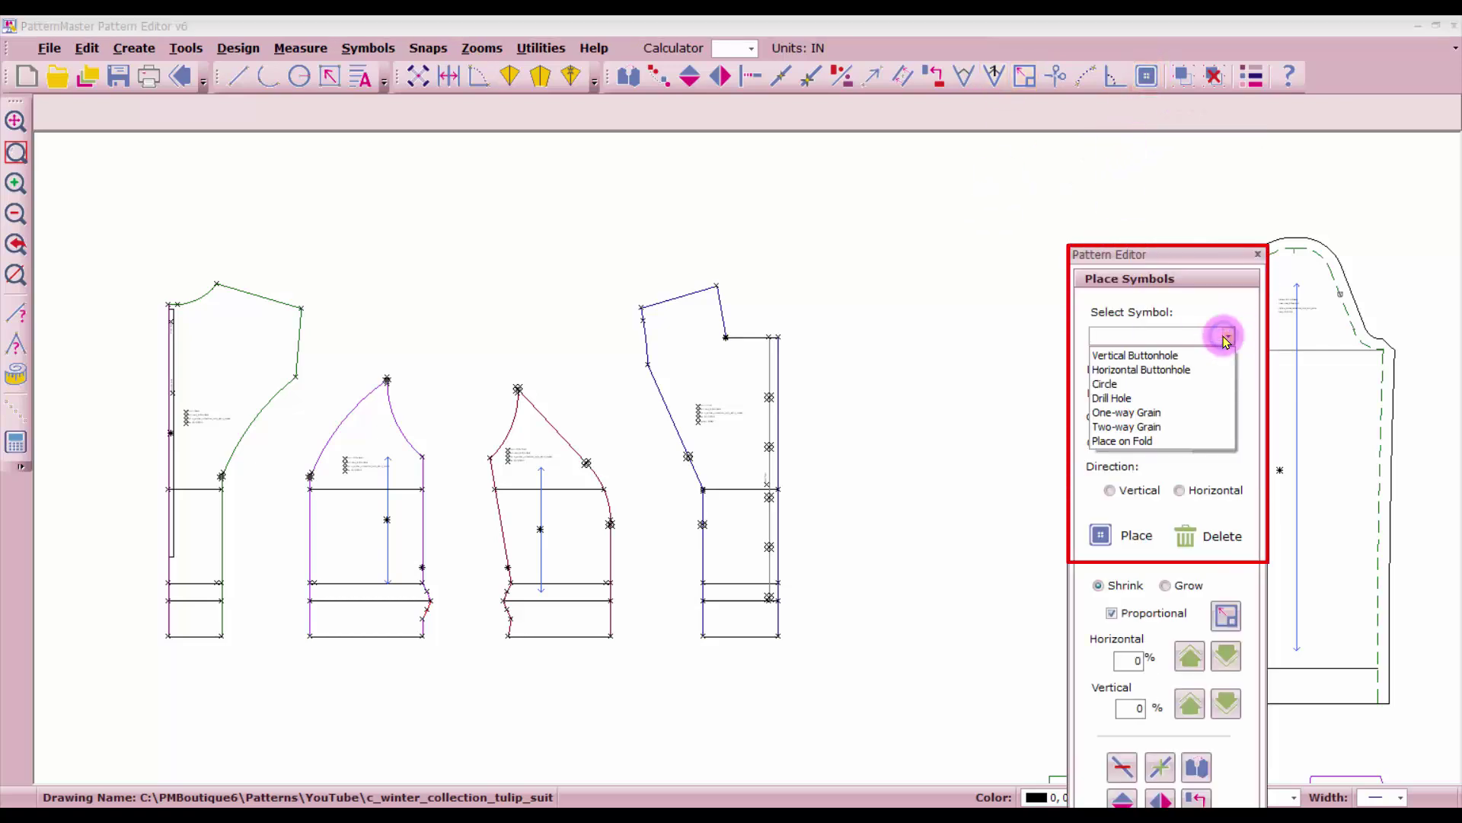
{"action": "left_click", "coordinate": [1139, 427]}
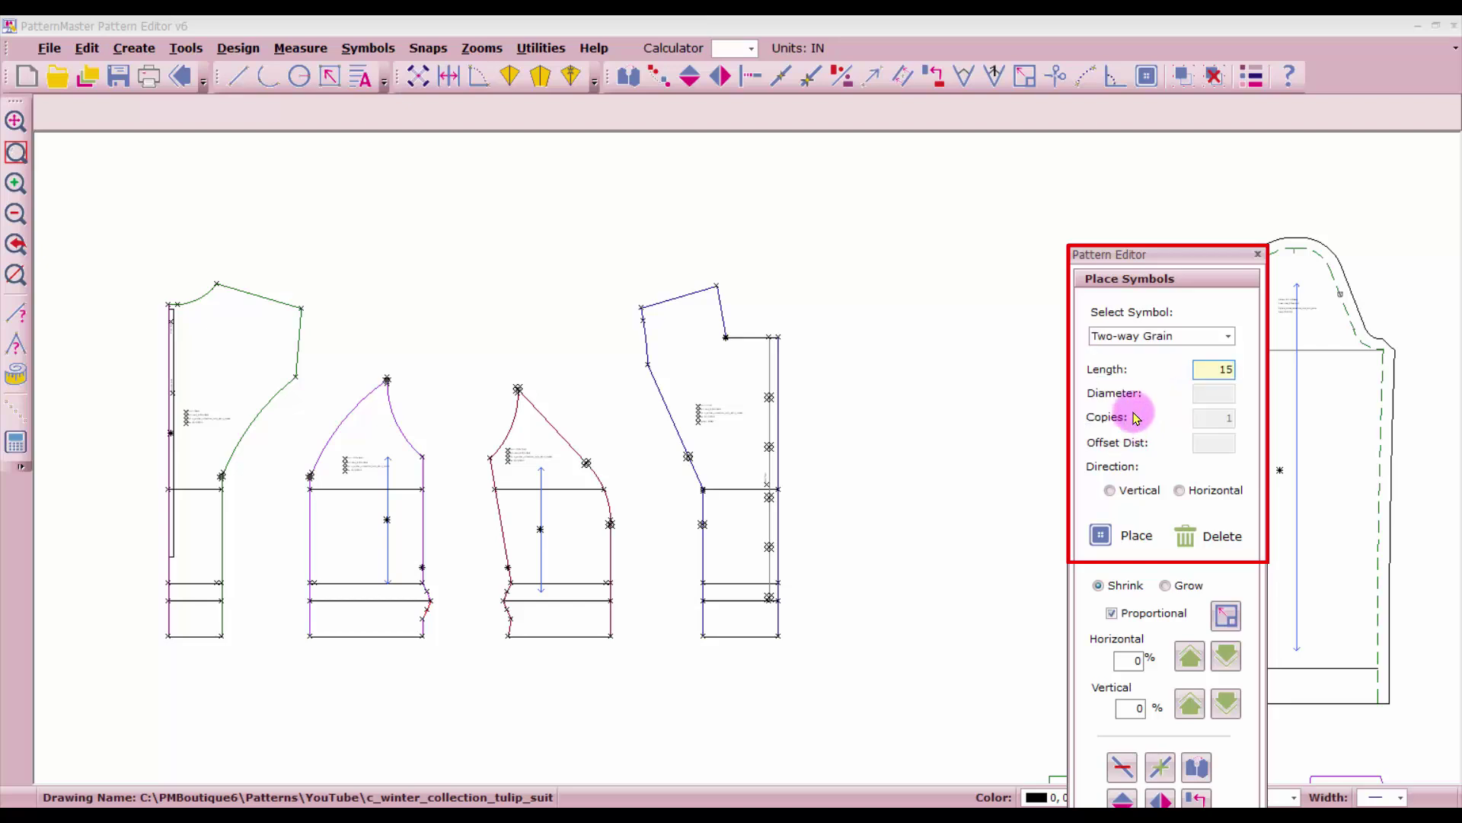
{"action": "left_click", "coordinate": [1111, 490]}
{"action": "left_click", "coordinate": [1103, 533]}
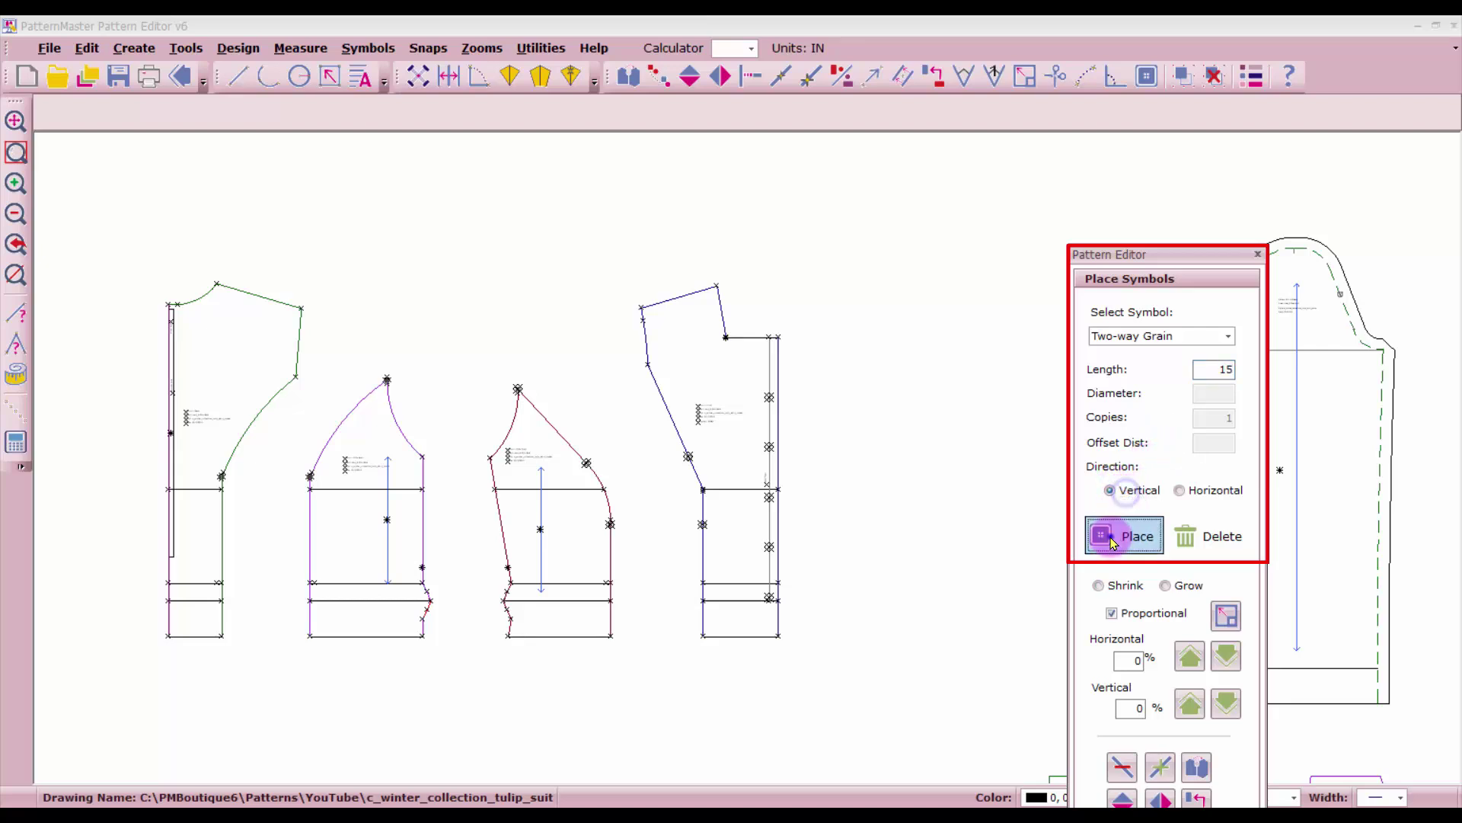
{"action": "left_click", "coordinate": [727, 367]}
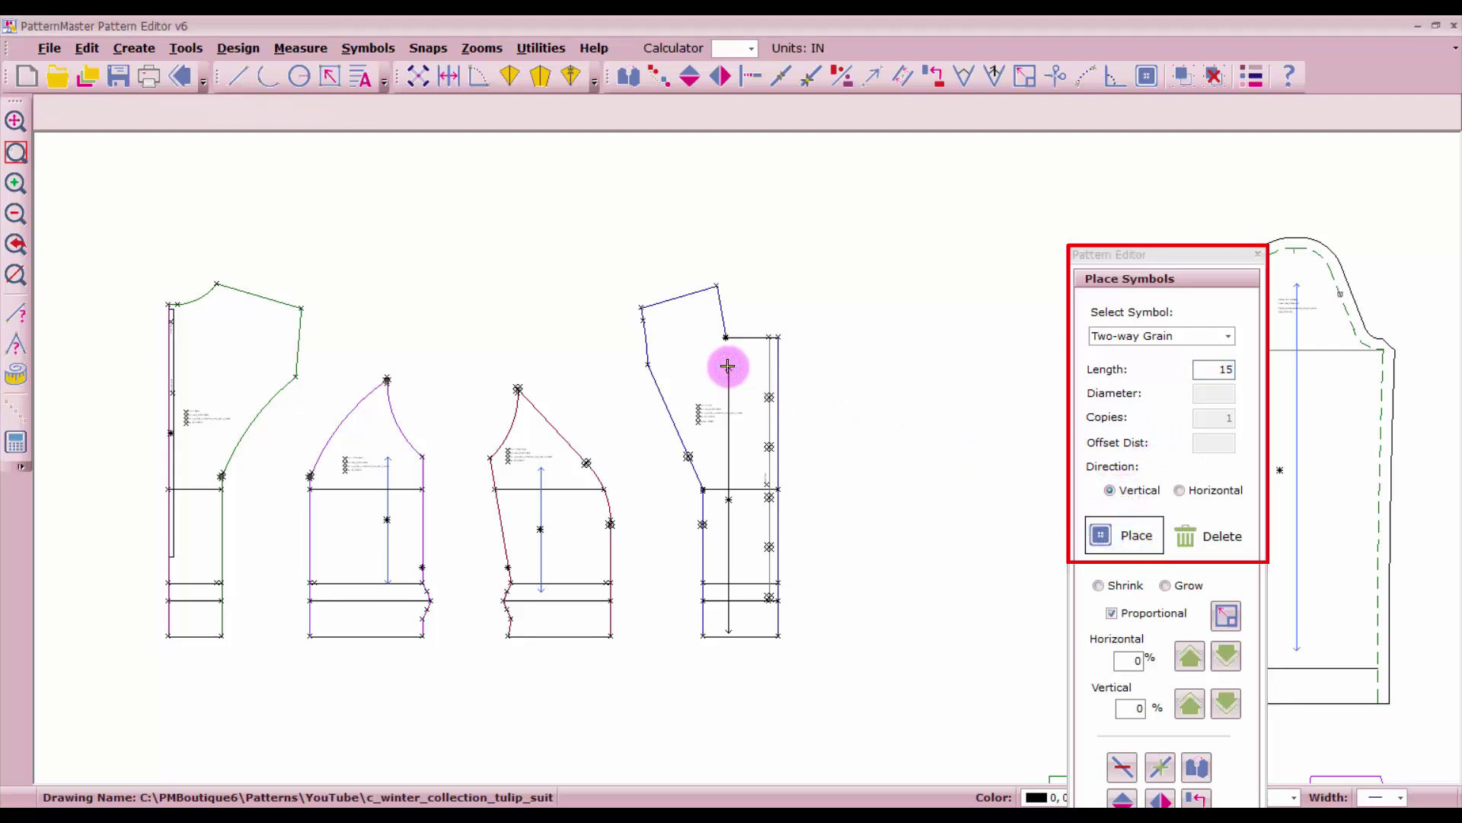
{"action": "right_click", "coordinate": [731, 399]}
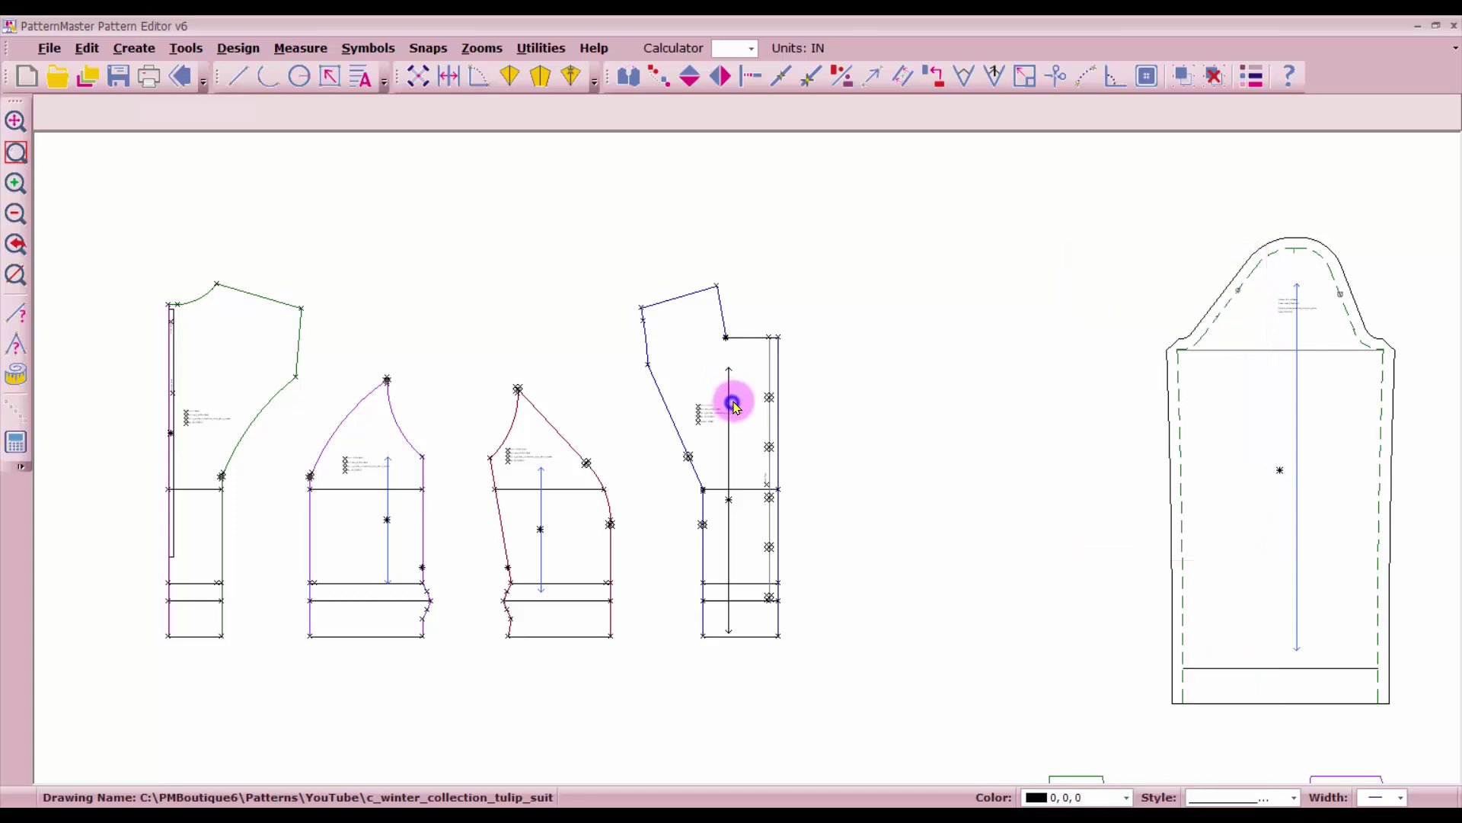
- Move the front's grain line slightly up and toward the centre front, clear of the bottom edge
{"action": "left_click", "coordinate": [729, 396]}
{"action": "left_click_drag", "start_coordinate": [731, 396], "coordinate": [737, 389]}
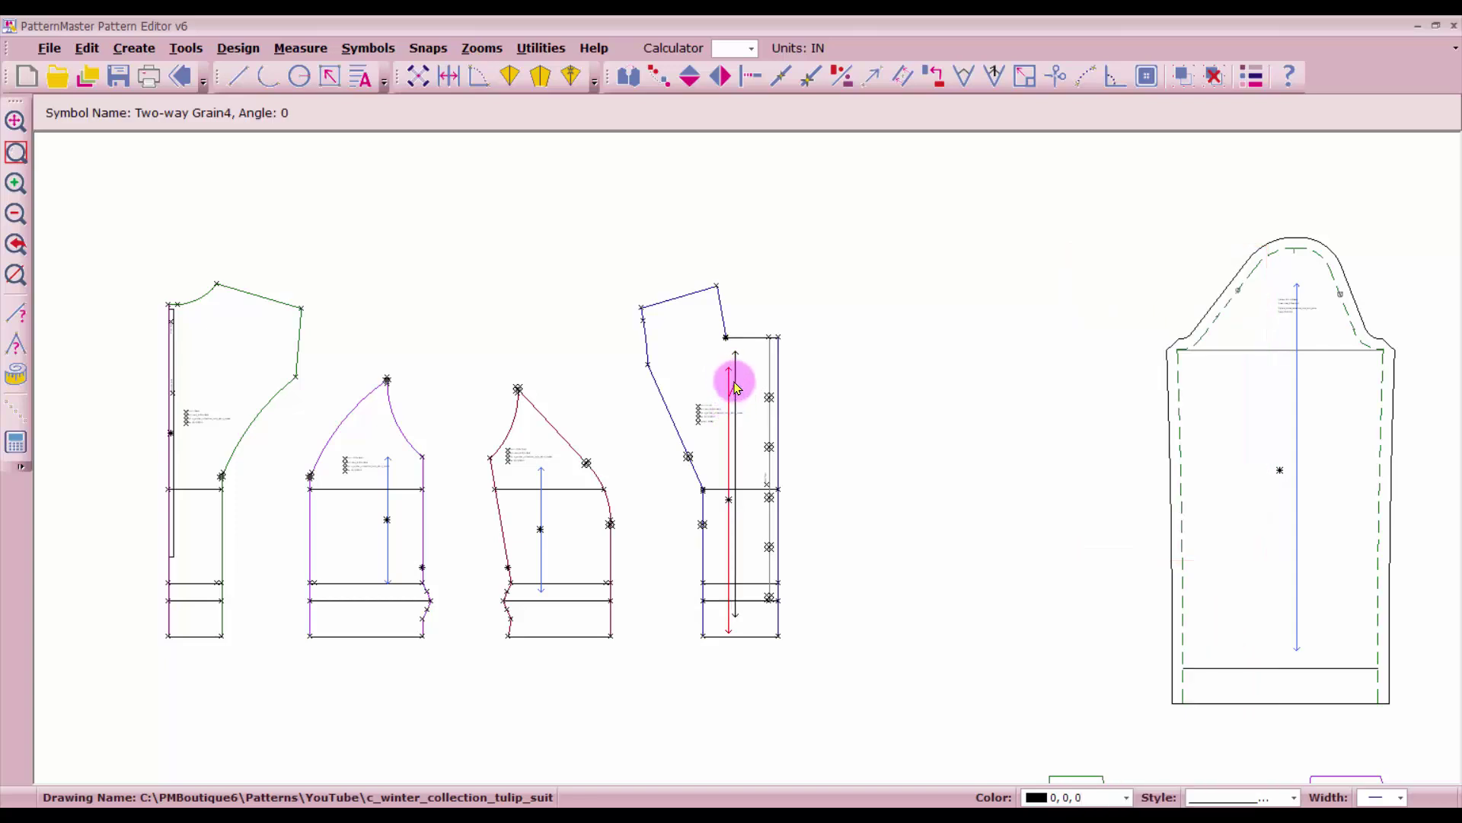
{"action": "left_click", "coordinate": [737, 389]}
- Select the jacket front's outer seam lines, including neckline, shoulder, armhole, panel seam and front edge, leaving the bottom edge unselected
{"action": "left_click", "coordinate": [747, 337]}
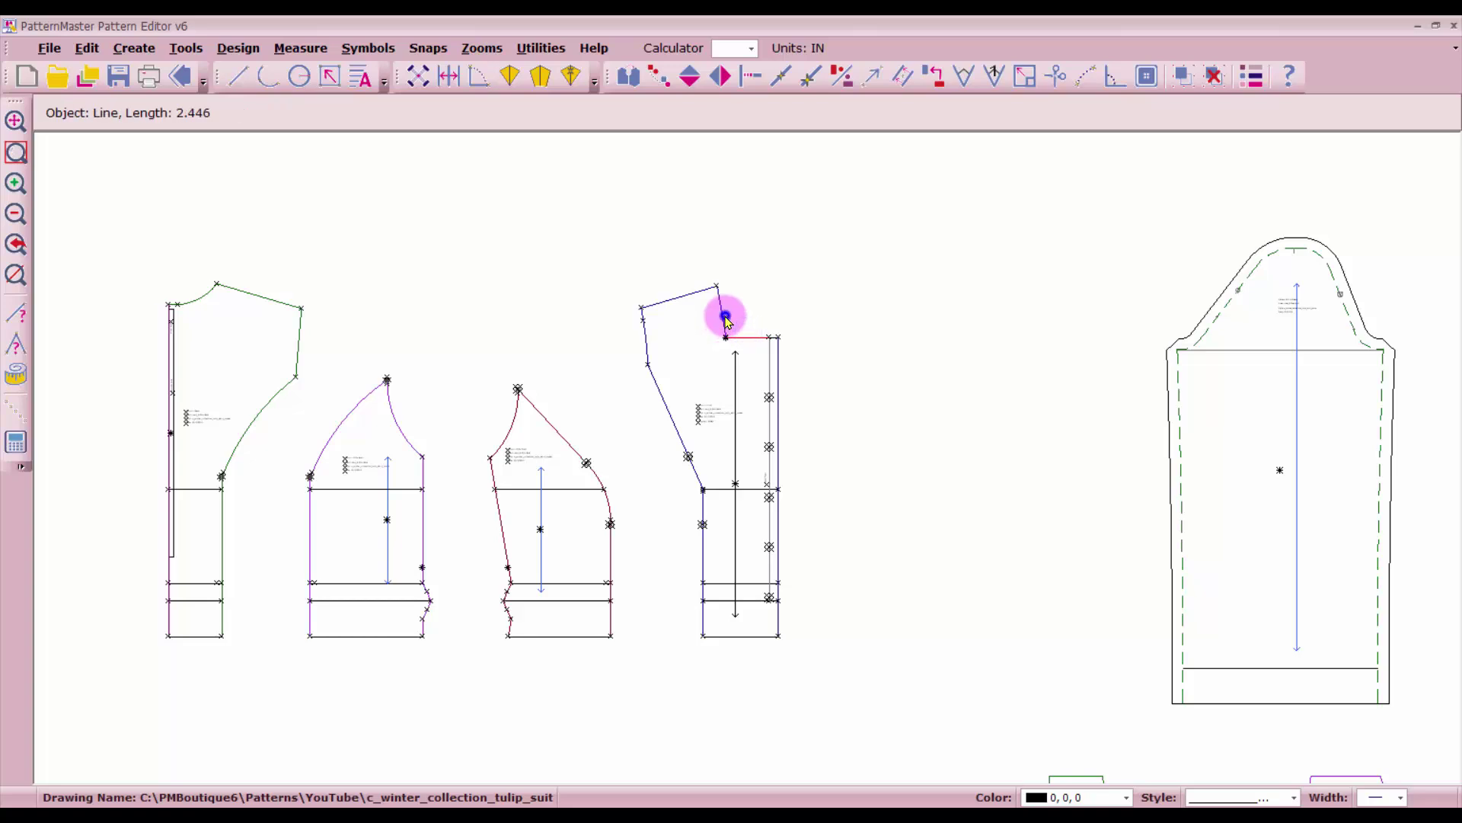
{"action": "left_click", "coordinate": [724, 313]}
{"action": "left_click", "coordinate": [683, 296]}
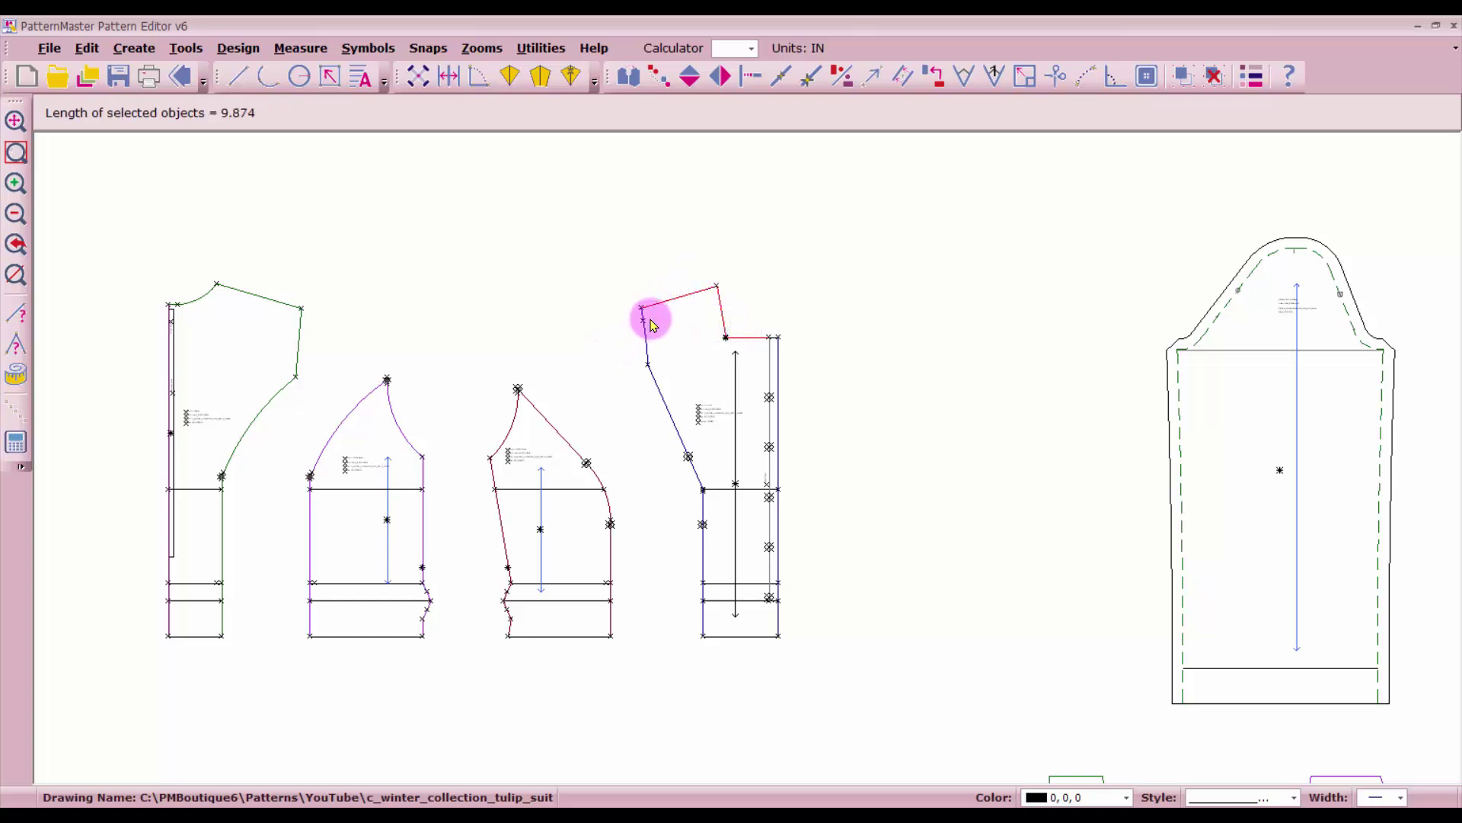
{"action": "left_click", "coordinate": [642, 326]}
{"action": "left_click", "coordinate": [670, 415]}
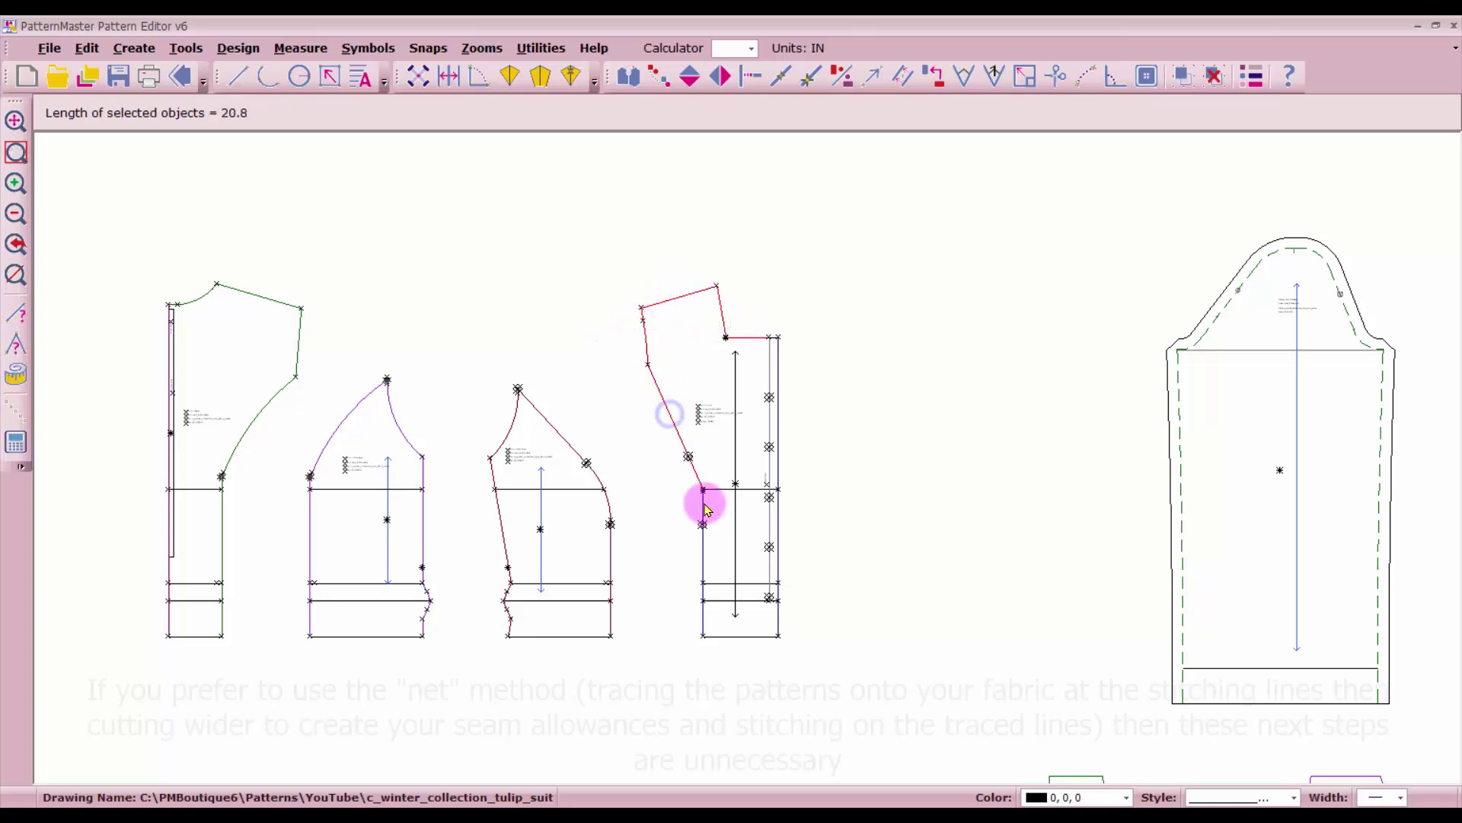
{"action": "left_click", "coordinate": [699, 500]}
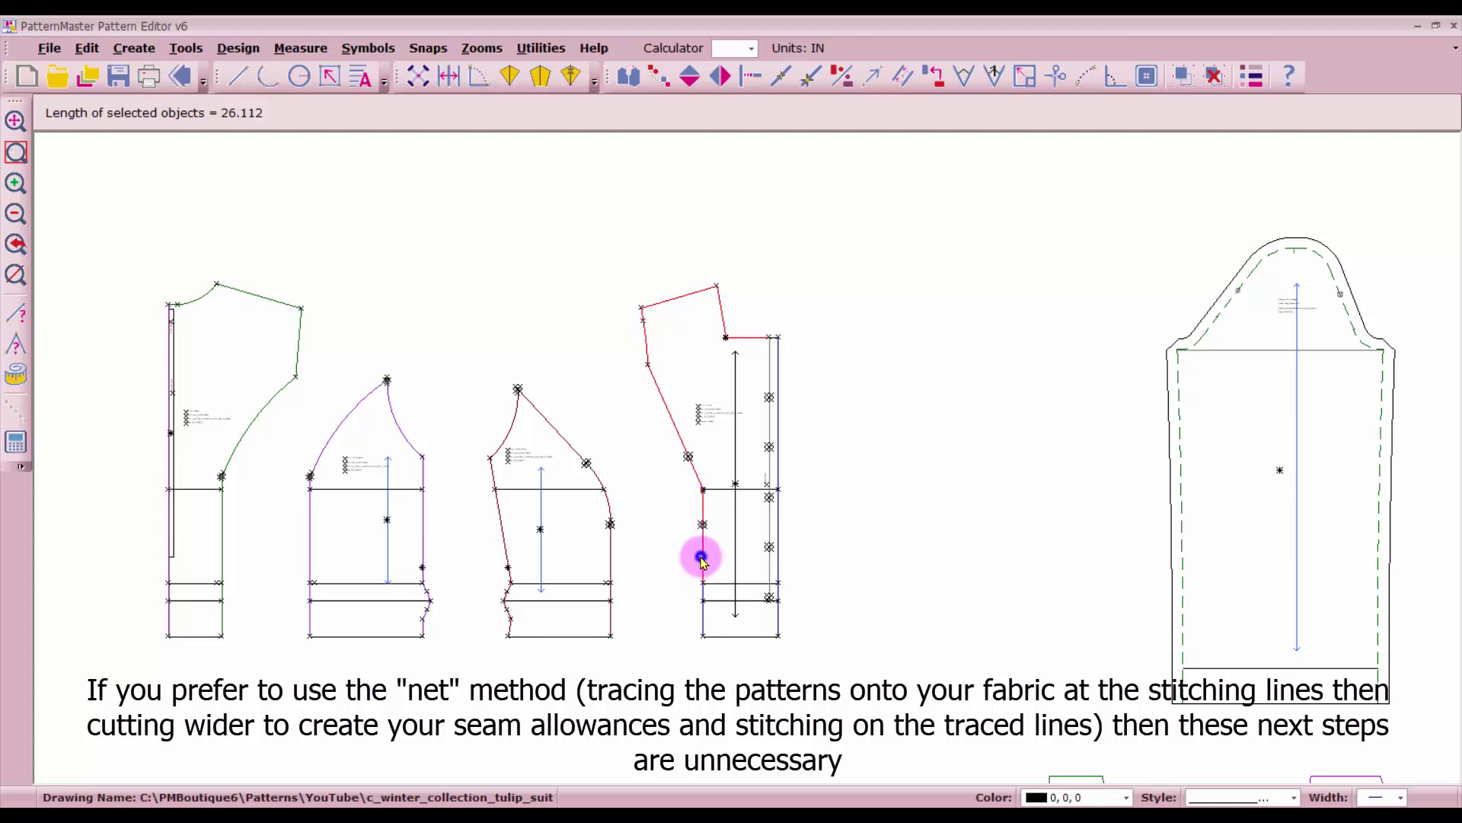
{"action": "left_click", "coordinate": [701, 562]}
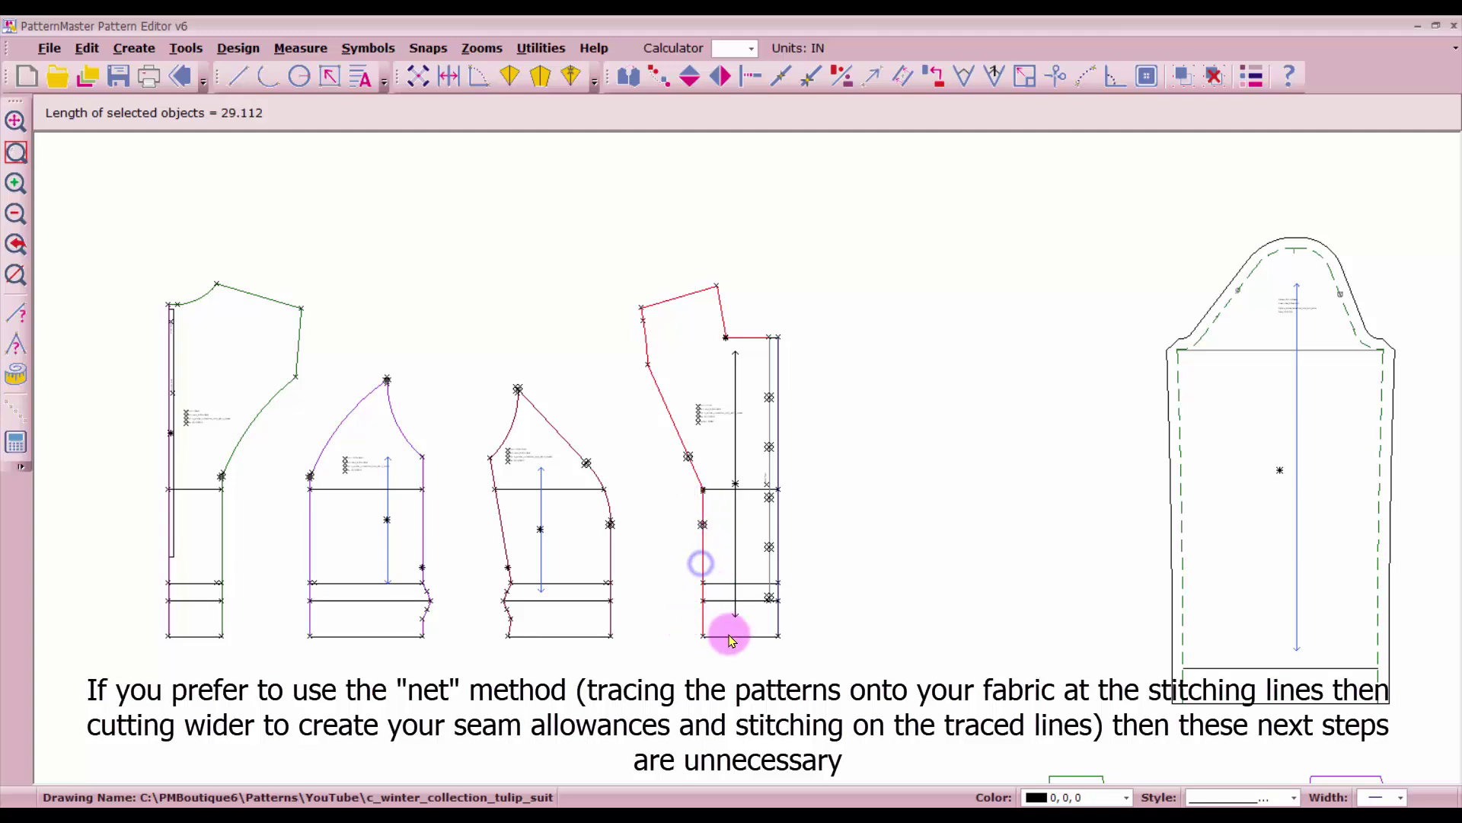
{"action": "left_click", "coordinate": [770, 343]}
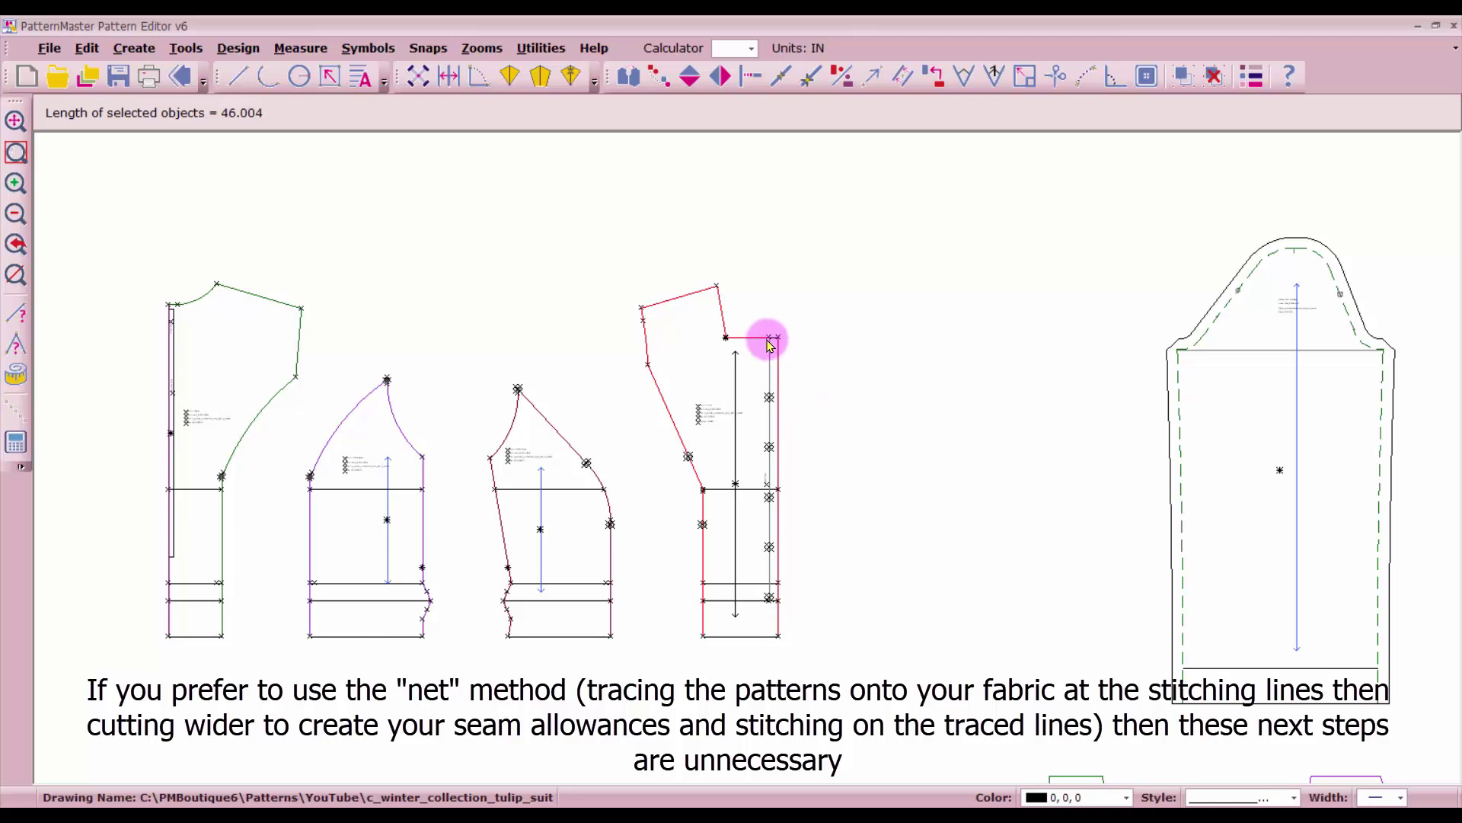
{"action": "scroll", "coordinate": [783, 346], "scroll_direction": "up", "scroll_amount": 5}
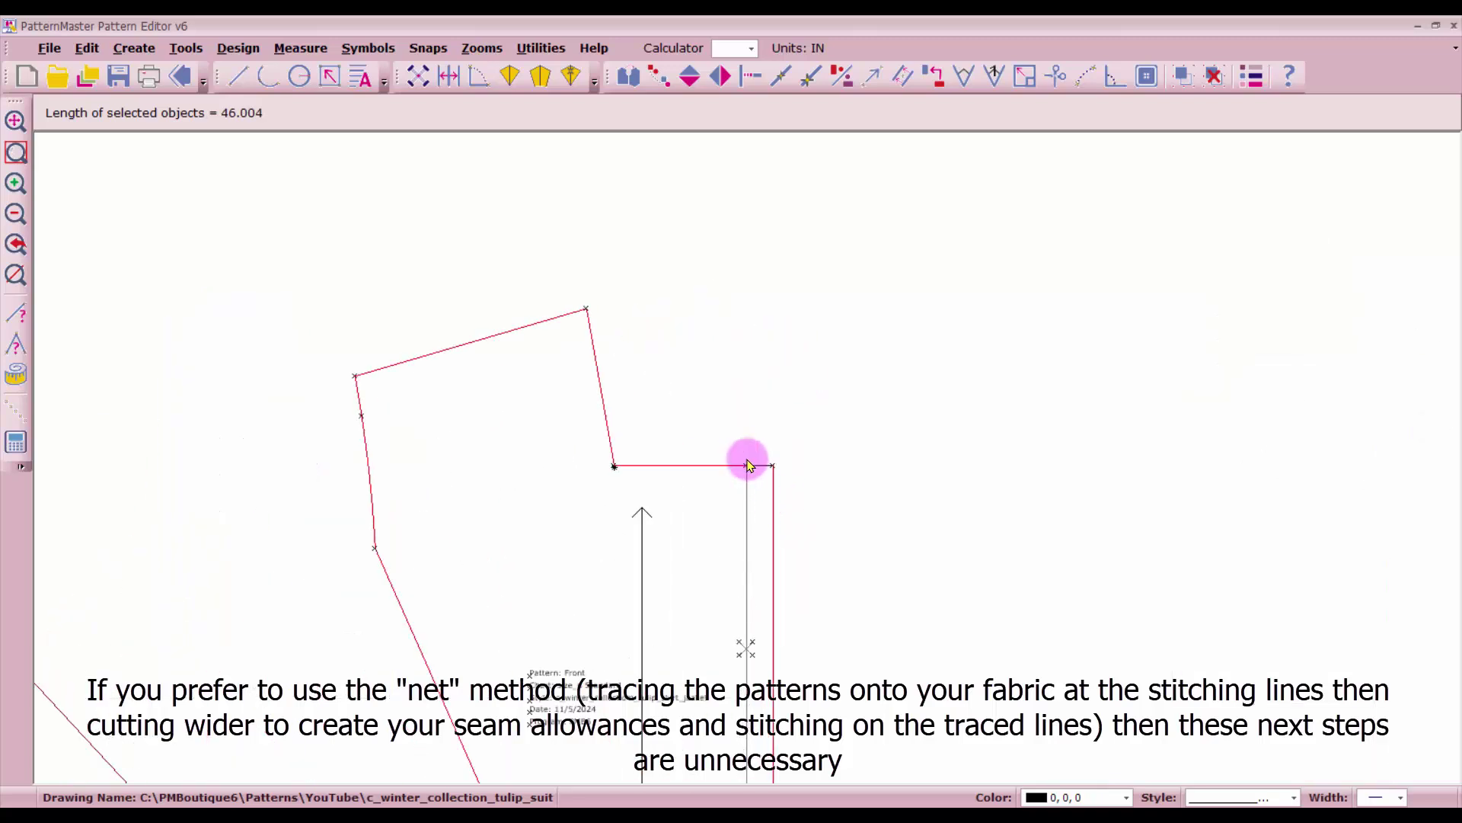
{"action": "left_click", "coordinate": [756, 466]}
{"action": "scroll", "coordinate": [784, 522], "scroll_direction": "down", "scroll_amount": 5}
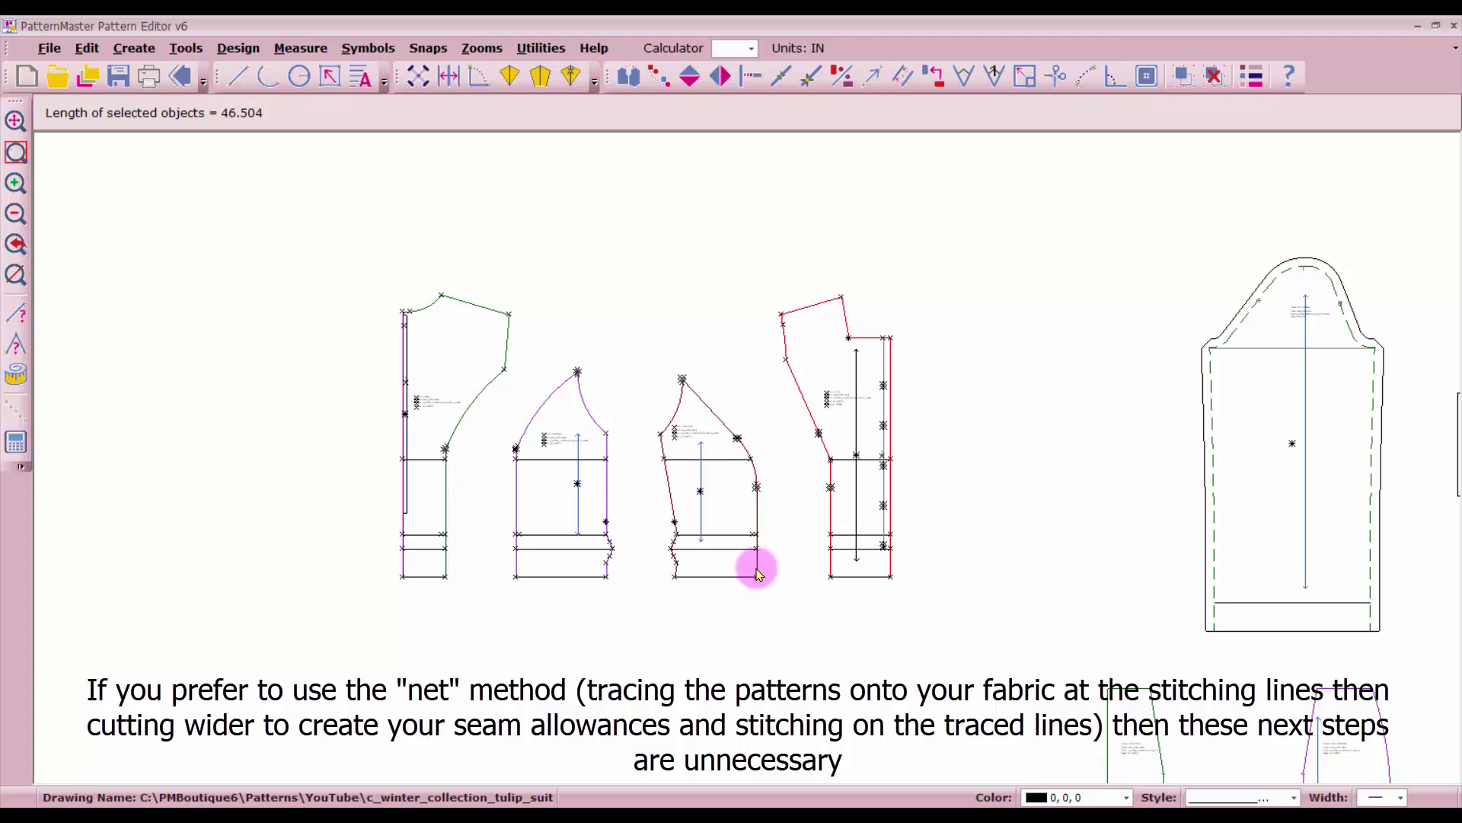
- Add the side front's panel seam, armhole curve, side seam and flared hem segments to the selection
{"action": "scroll", "coordinate": [748, 457], "scroll_direction": "up", "scroll_amount": 3}
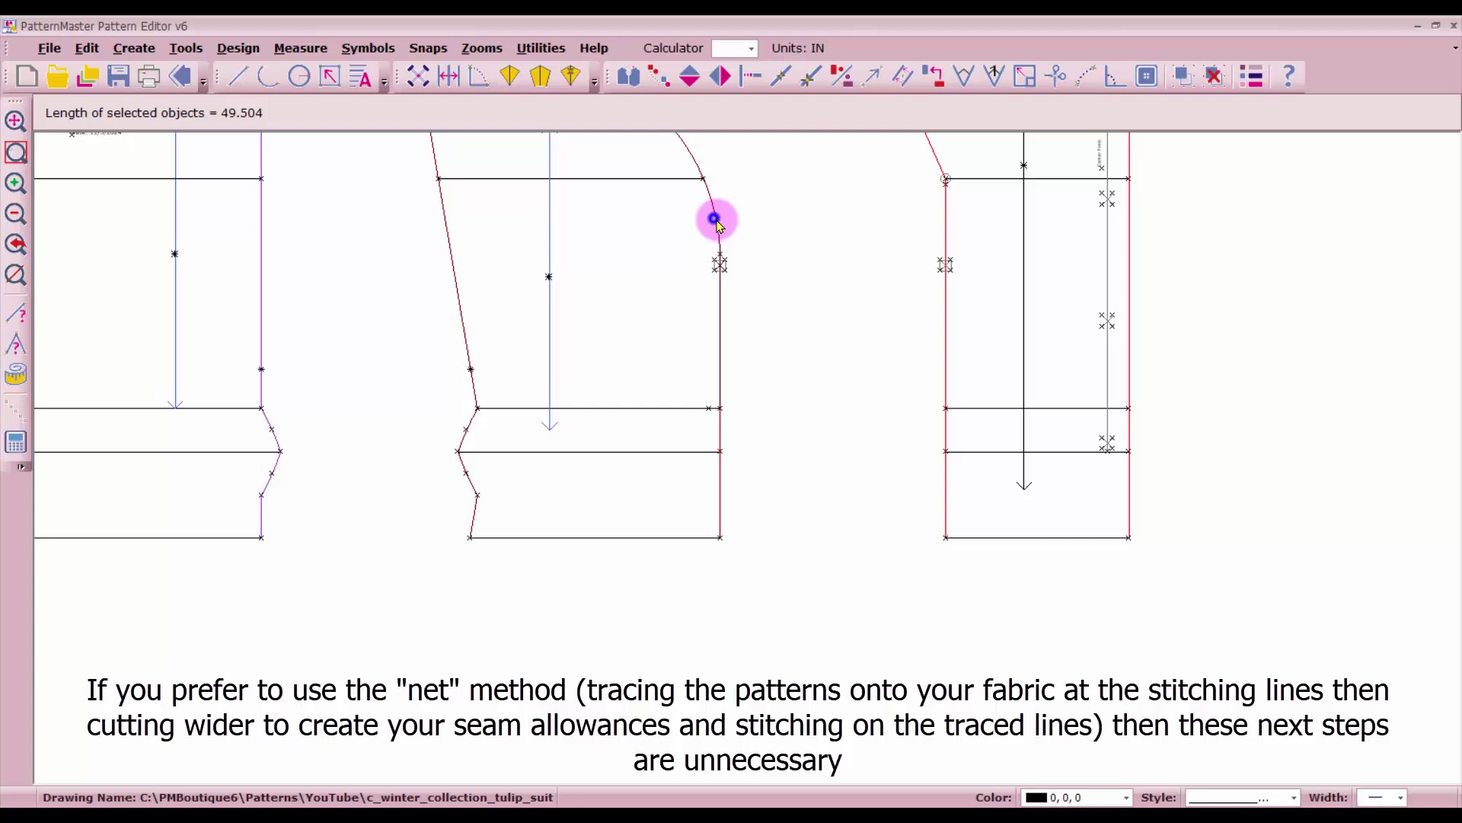
{"action": "left_click", "coordinate": [716, 221]}
{"action": "scroll", "coordinate": [742, 453], "scroll_direction": "down", "scroll_amount": 3}
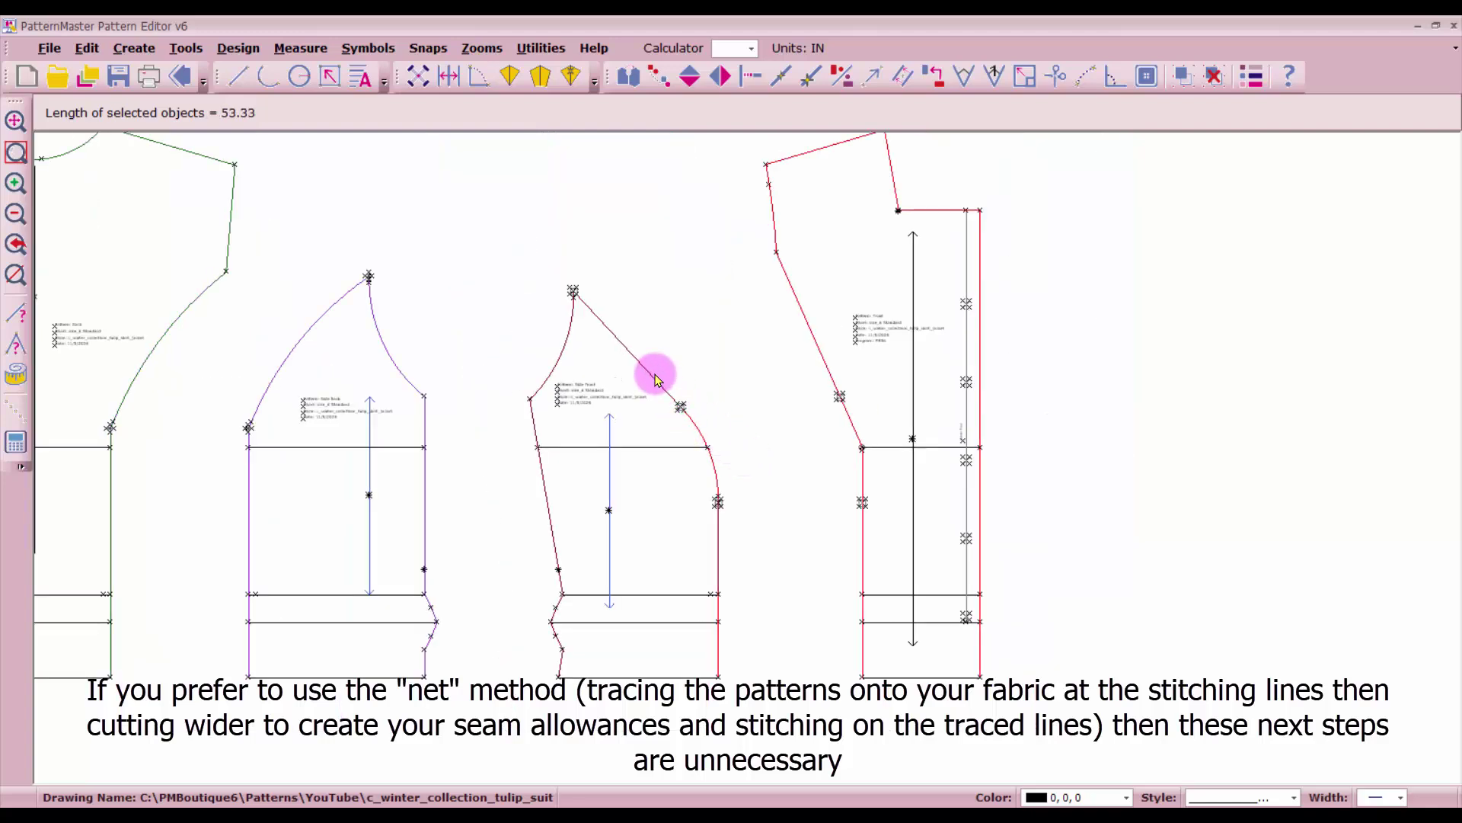
{"action": "left_click", "coordinate": [567, 345]}
{"action": "left_click", "coordinate": [531, 426]}
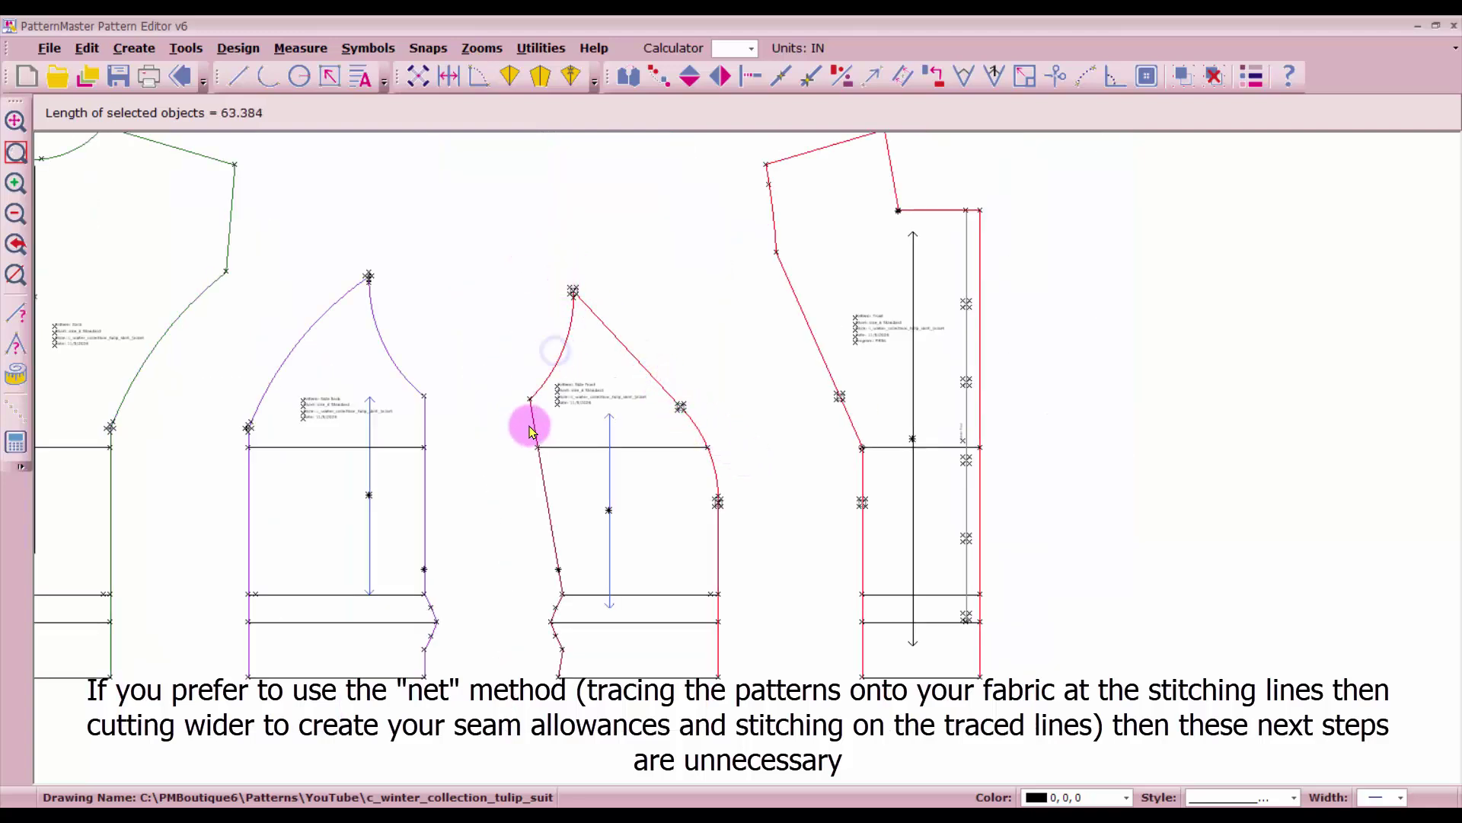
{"action": "left_click", "coordinate": [538, 423]}
{"action": "left_click", "coordinate": [555, 580]}
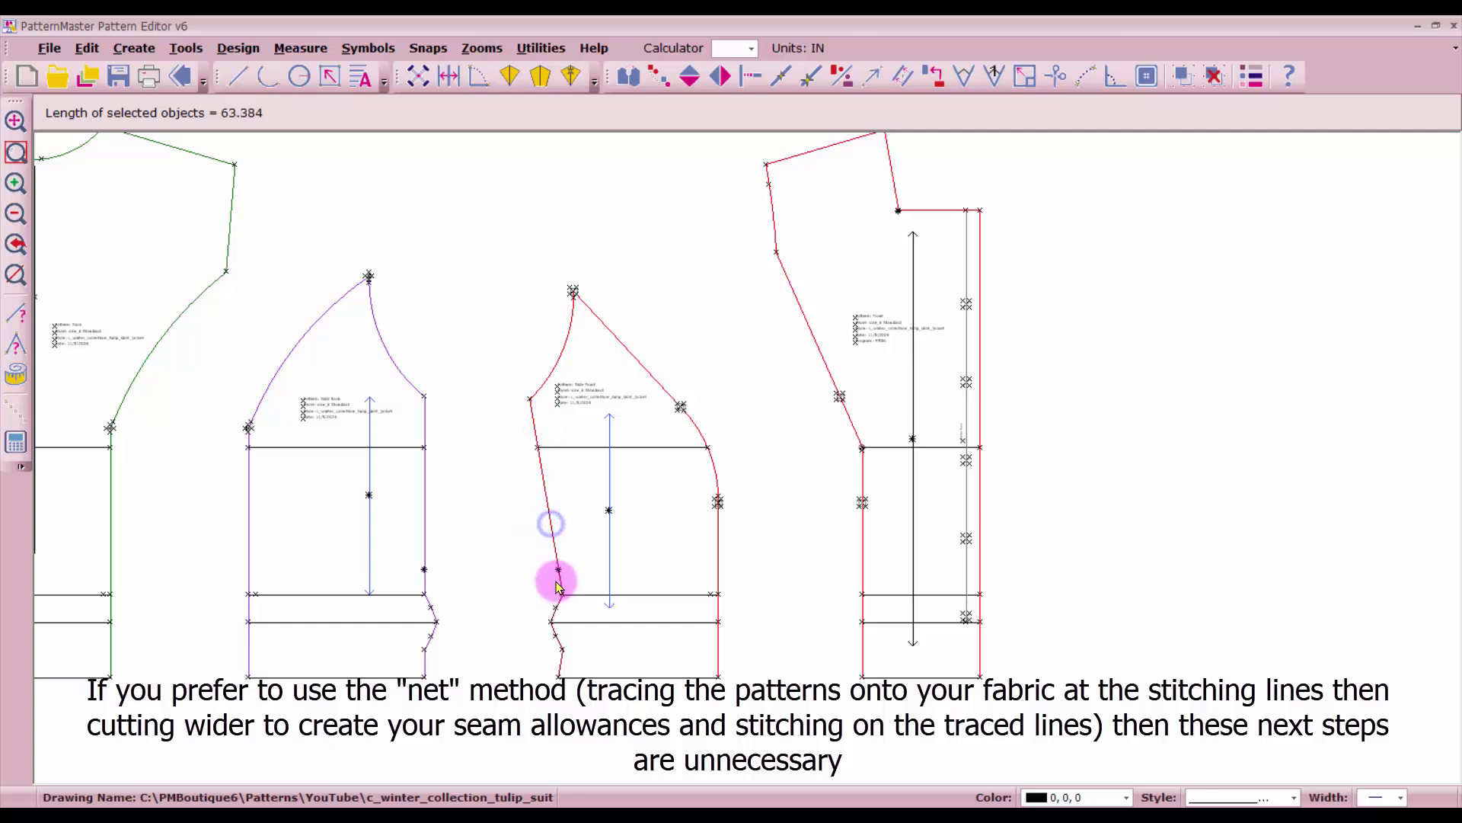
{"action": "left_click", "coordinate": [551, 607]}
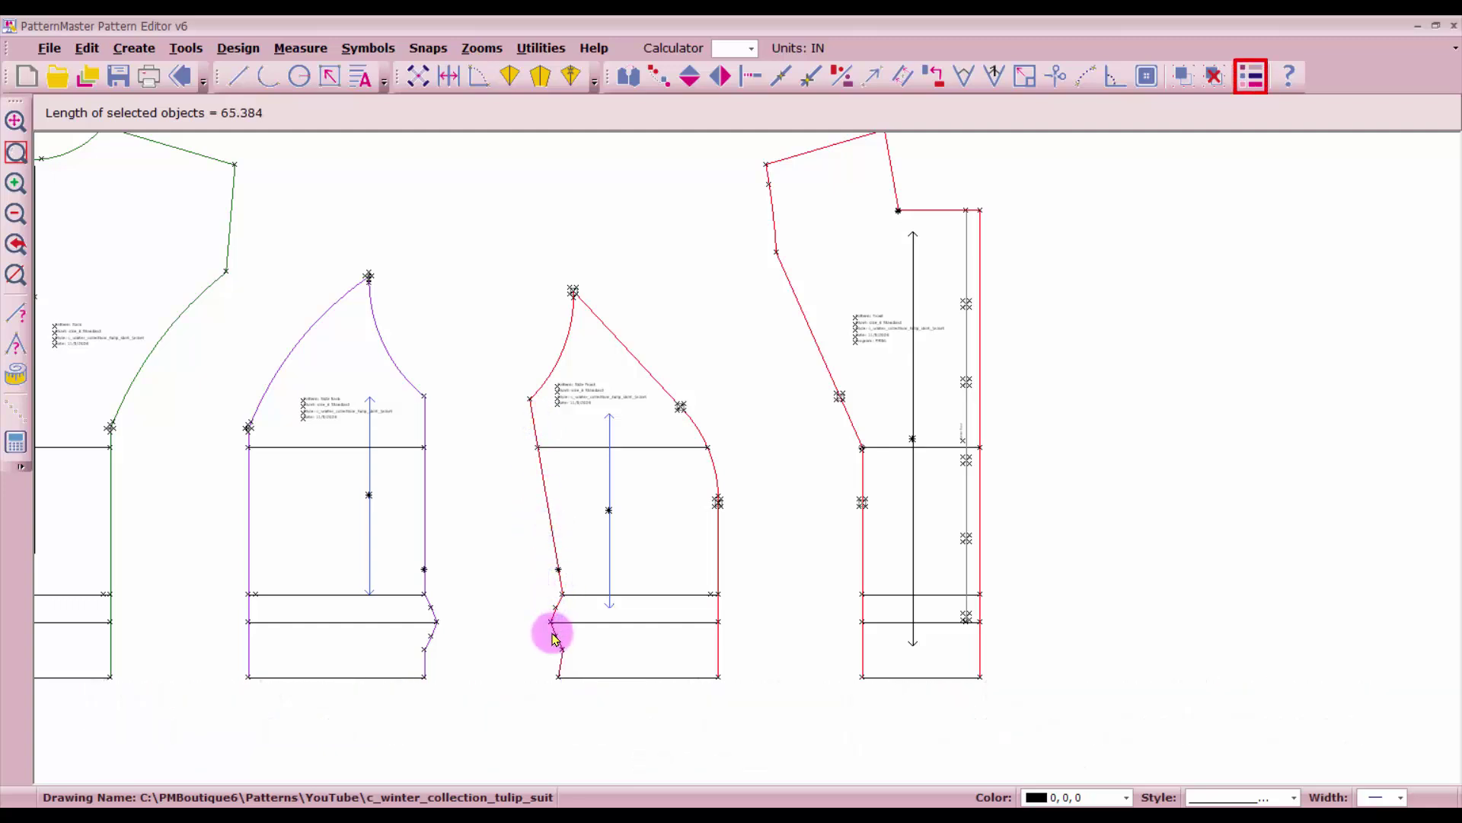
- Add the side back's and back's outer seam lines to the selection, leaving the bottom edges and centre back fold unselected
{"action": "left_click", "coordinate": [425, 688]}
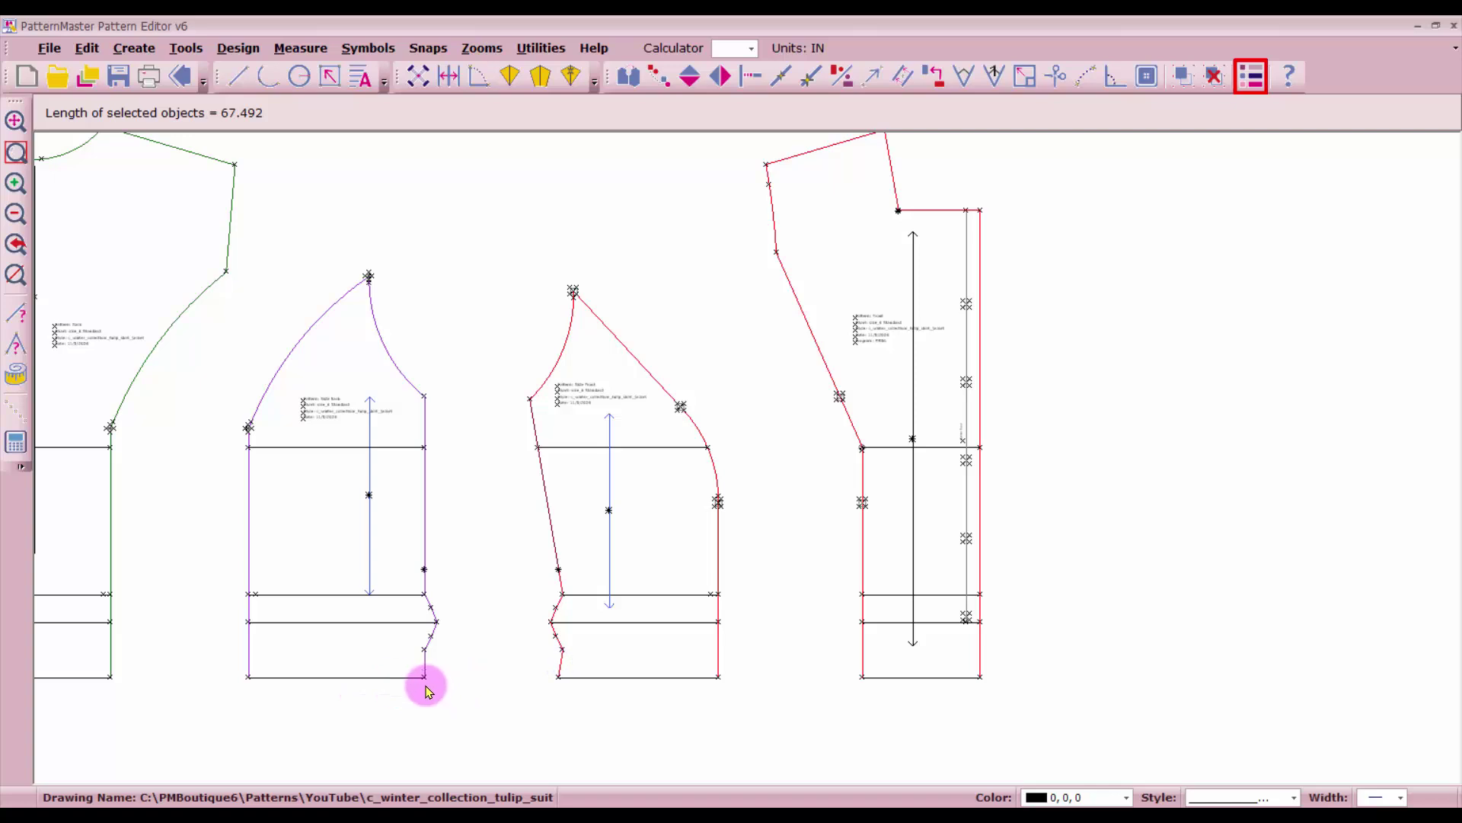
{"action": "left_click", "coordinate": [424, 667]}
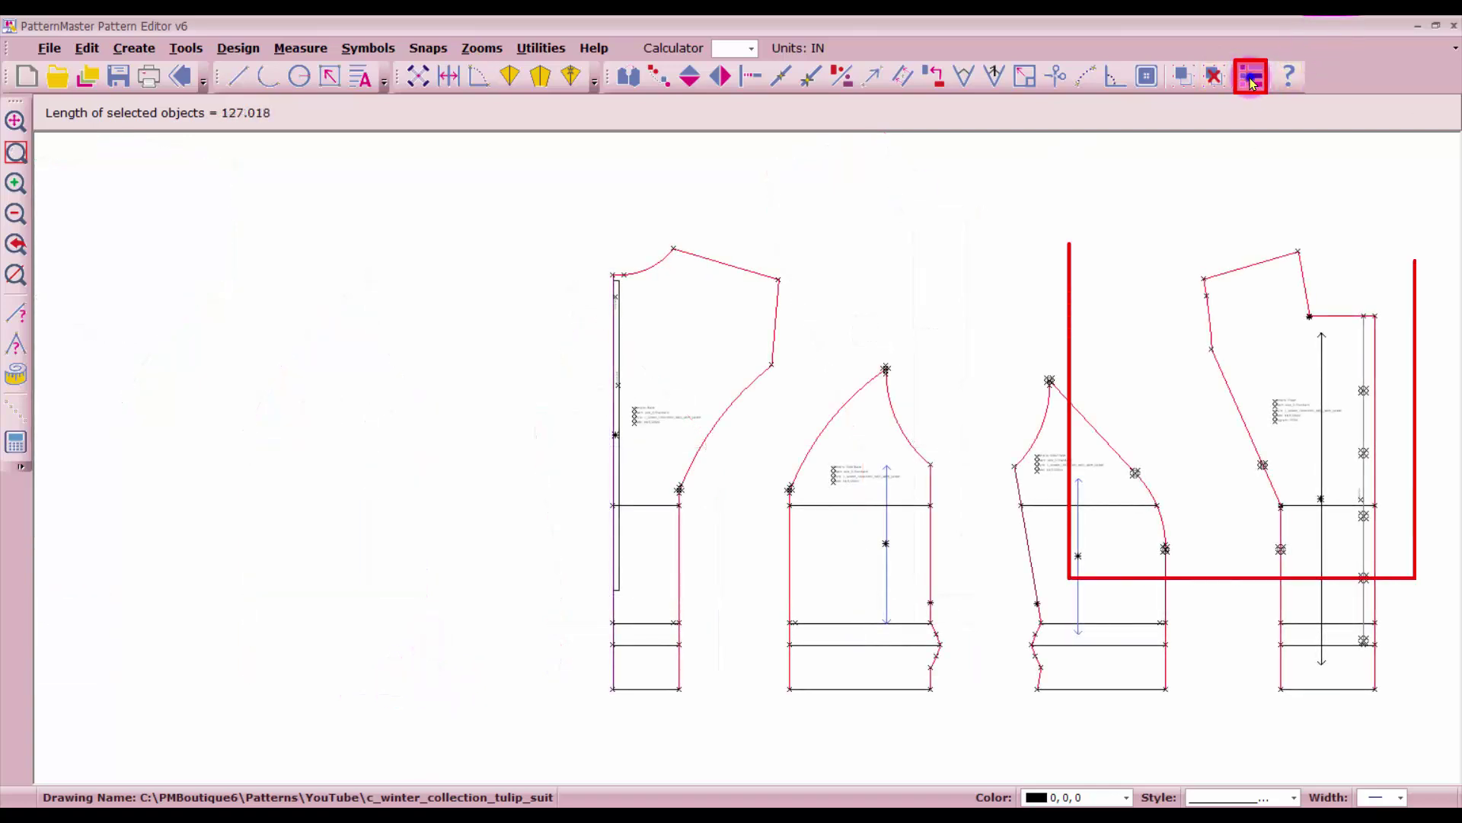
- Change the line style of the selected outer seam lines on all four jacket pieces to dashed
{"action": "left_click", "coordinate": [1297, 402]}
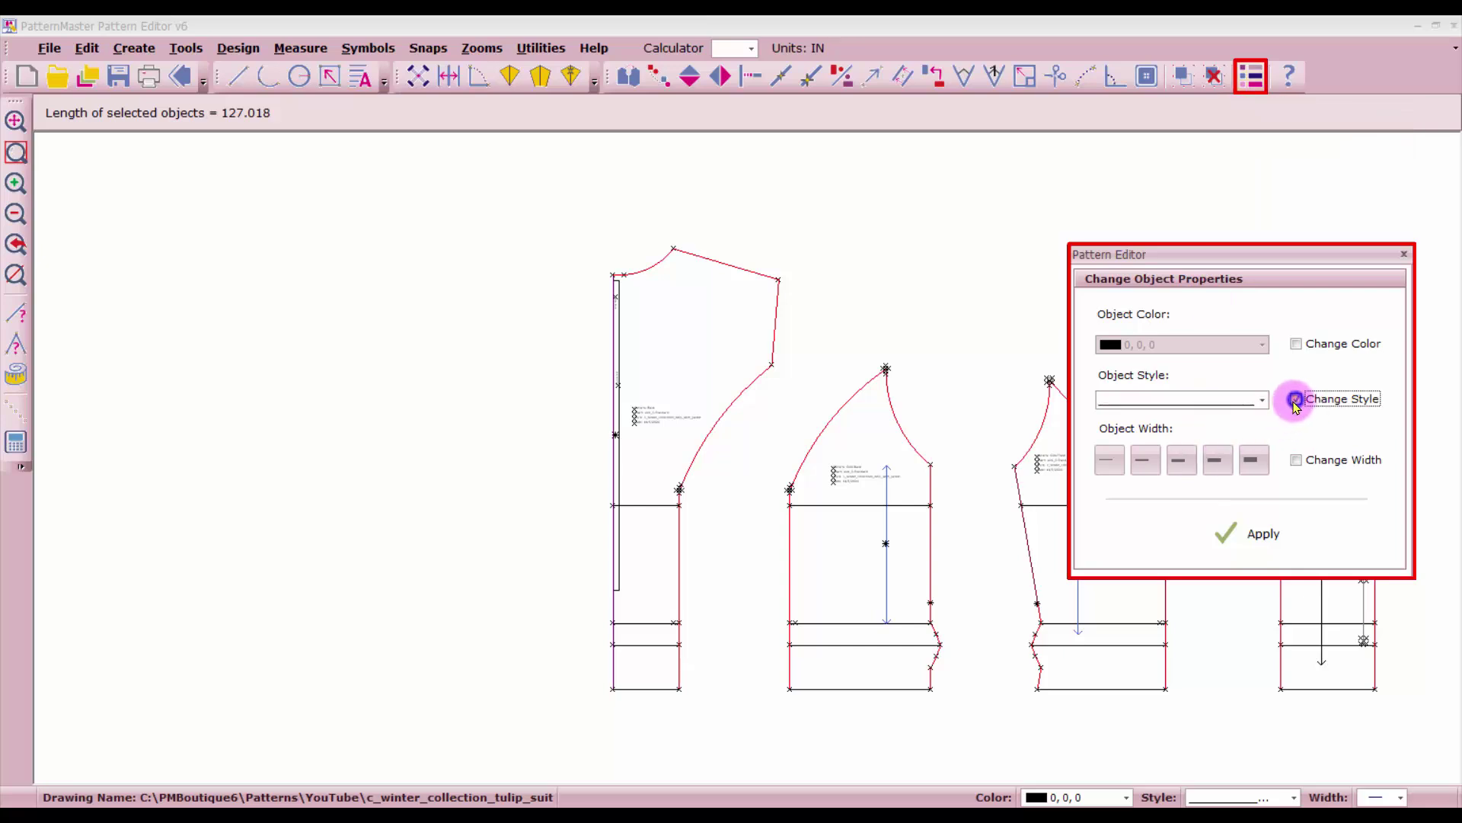
{"action": "left_click", "coordinate": [1265, 402]}
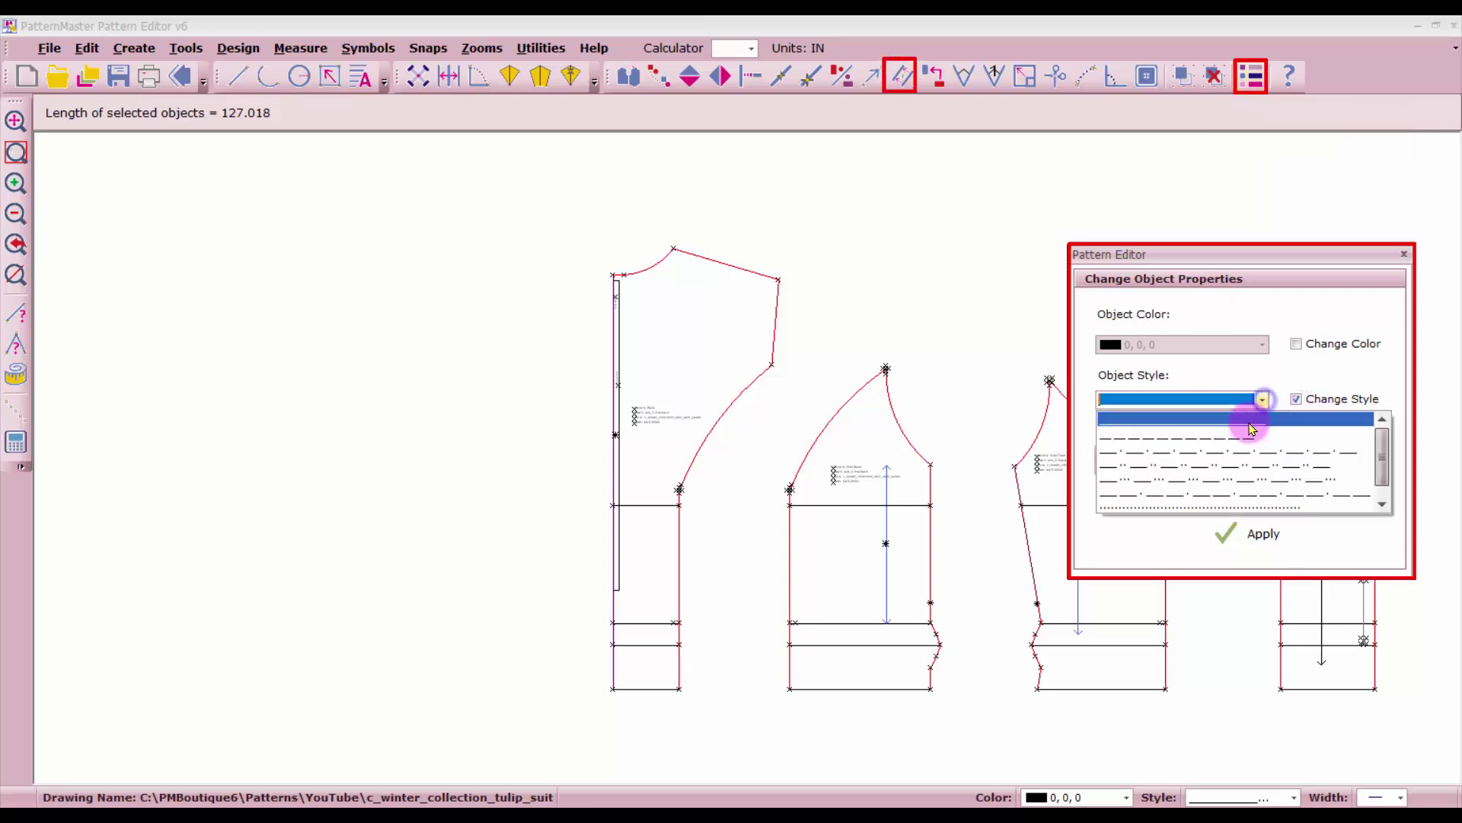
{"action": "left_click", "coordinate": [1250, 427]}
{"action": "left_click", "coordinate": [1257, 536]}
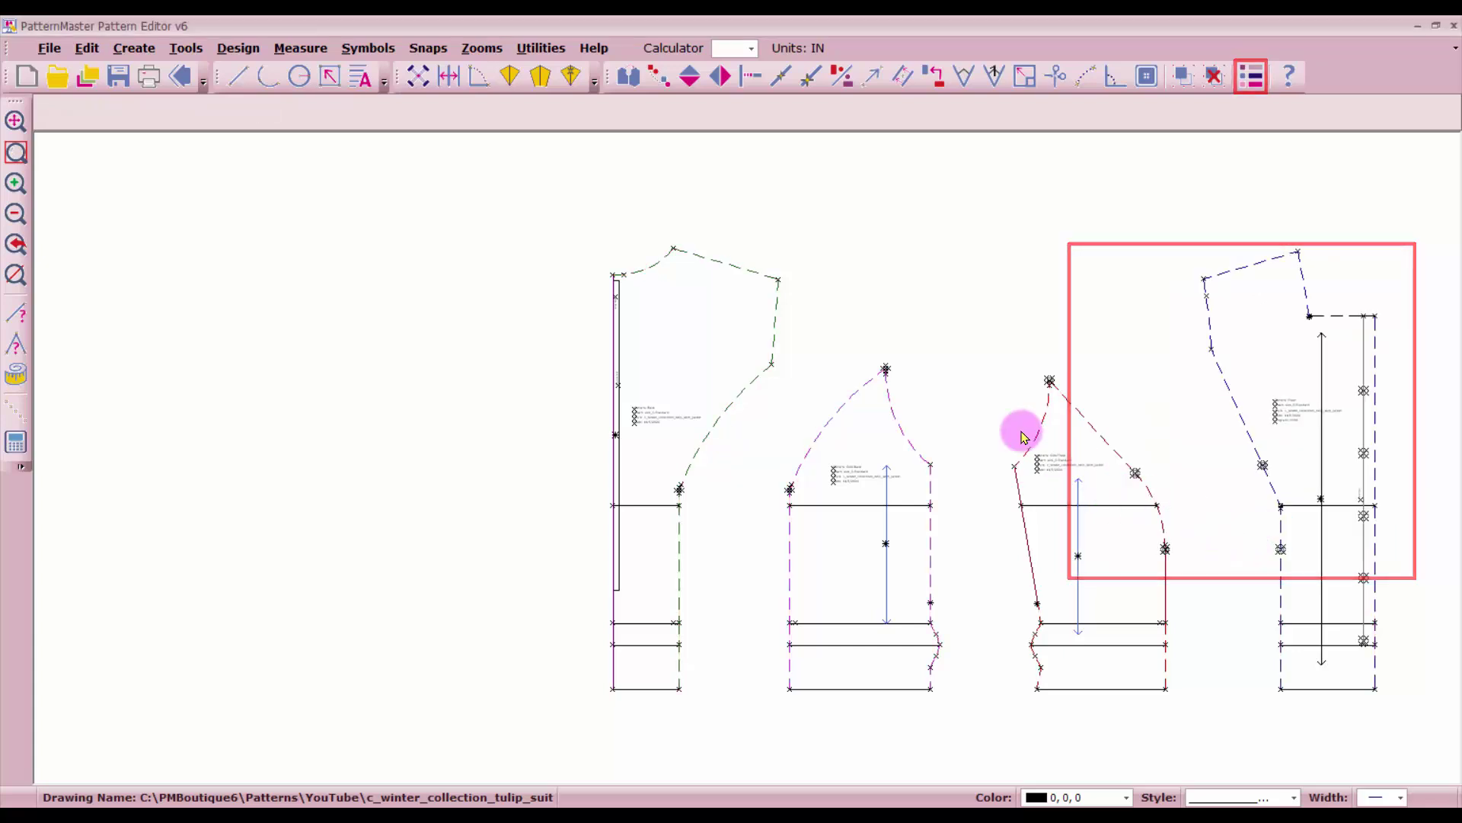
- Offset the back's panel seam, armhole, shoulder and neckline outward by 0.625 inch for the seam allowance
{"action": "left_click", "coordinate": [900, 73]}
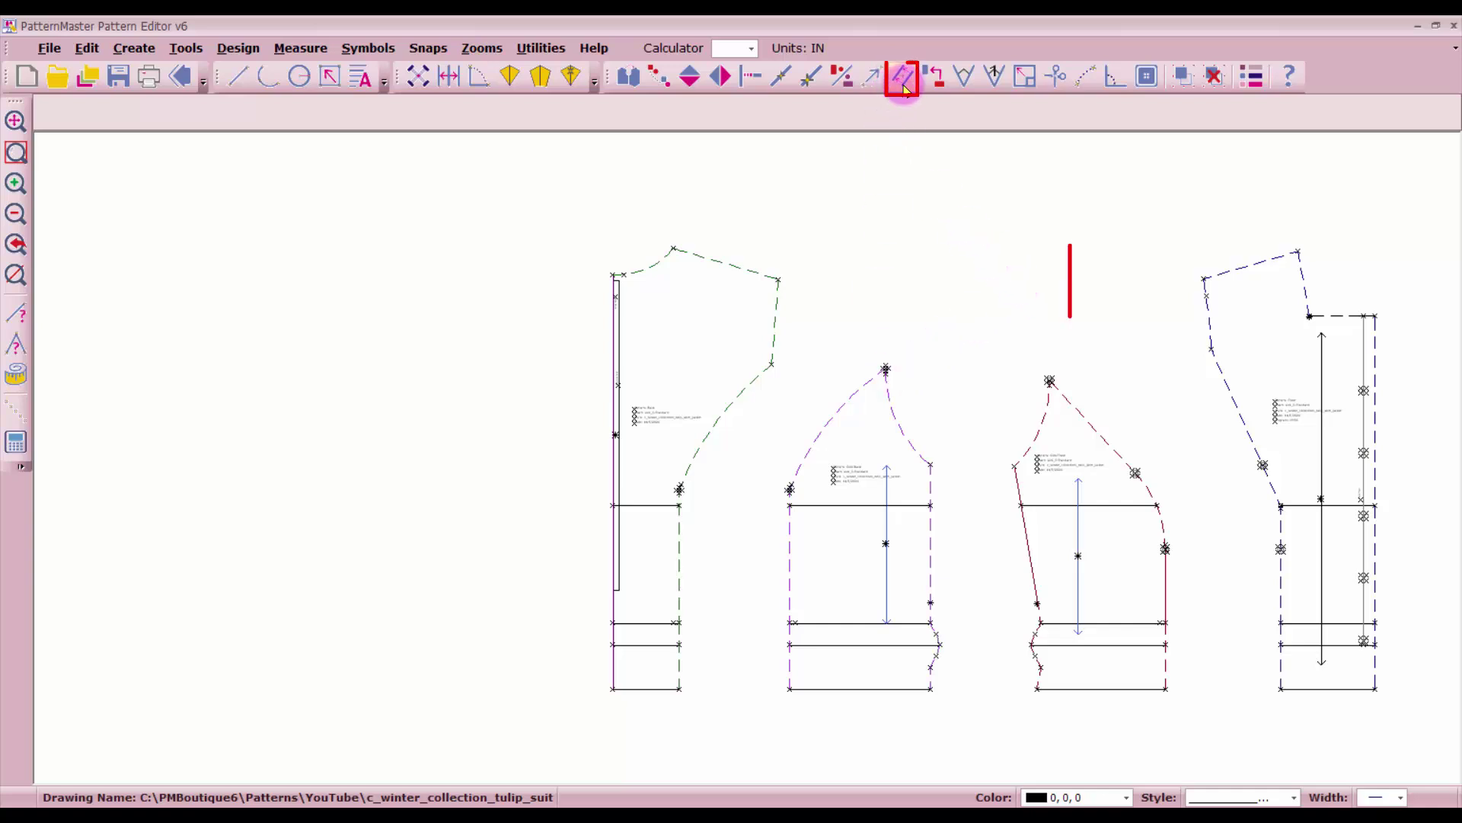
{"action": "left_click", "coordinate": [903, 76]}
{"action": "left_click", "coordinate": [1109, 419]}
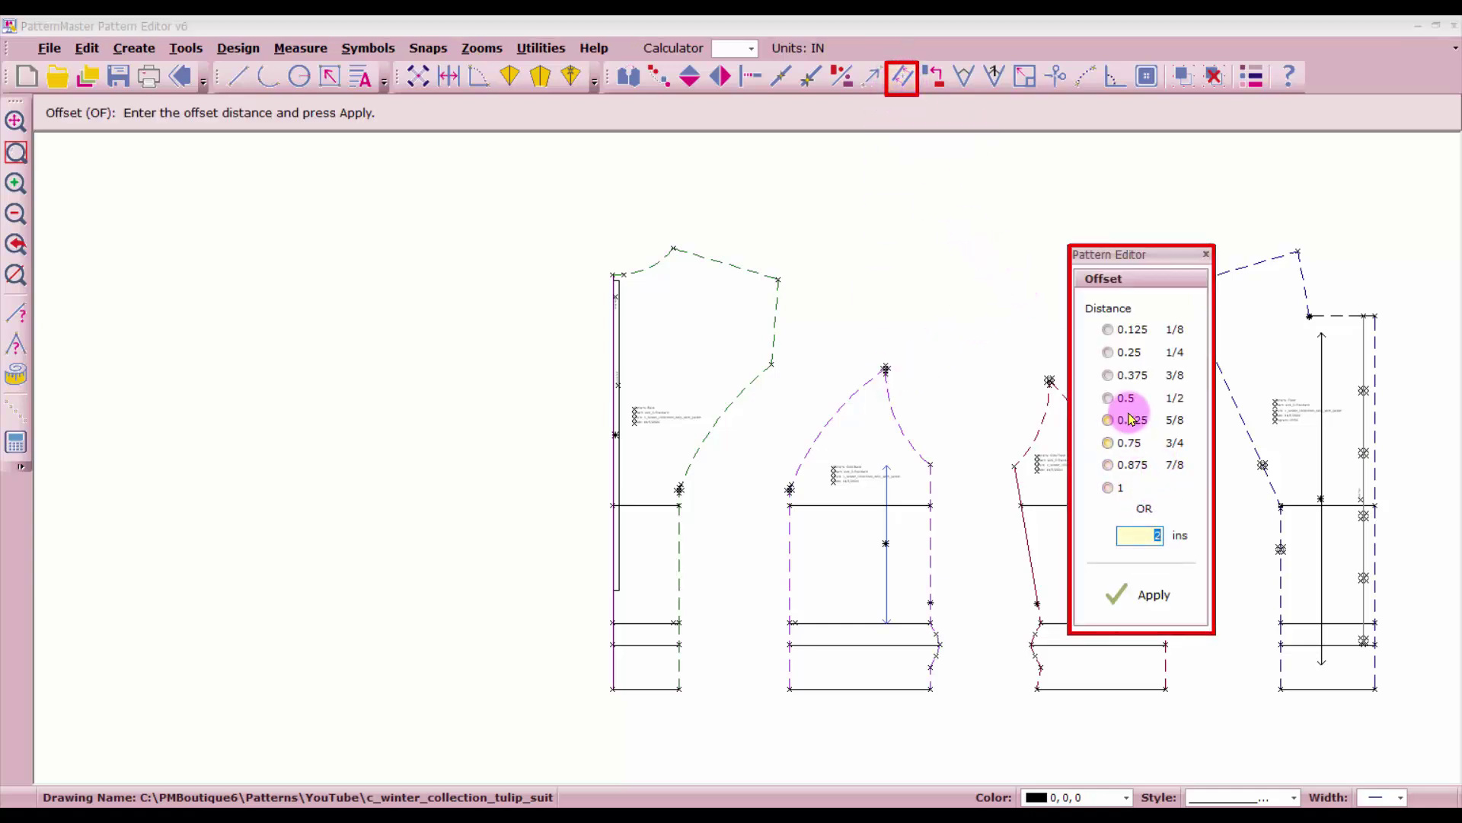
{"action": "left_click", "coordinate": [1145, 598]}
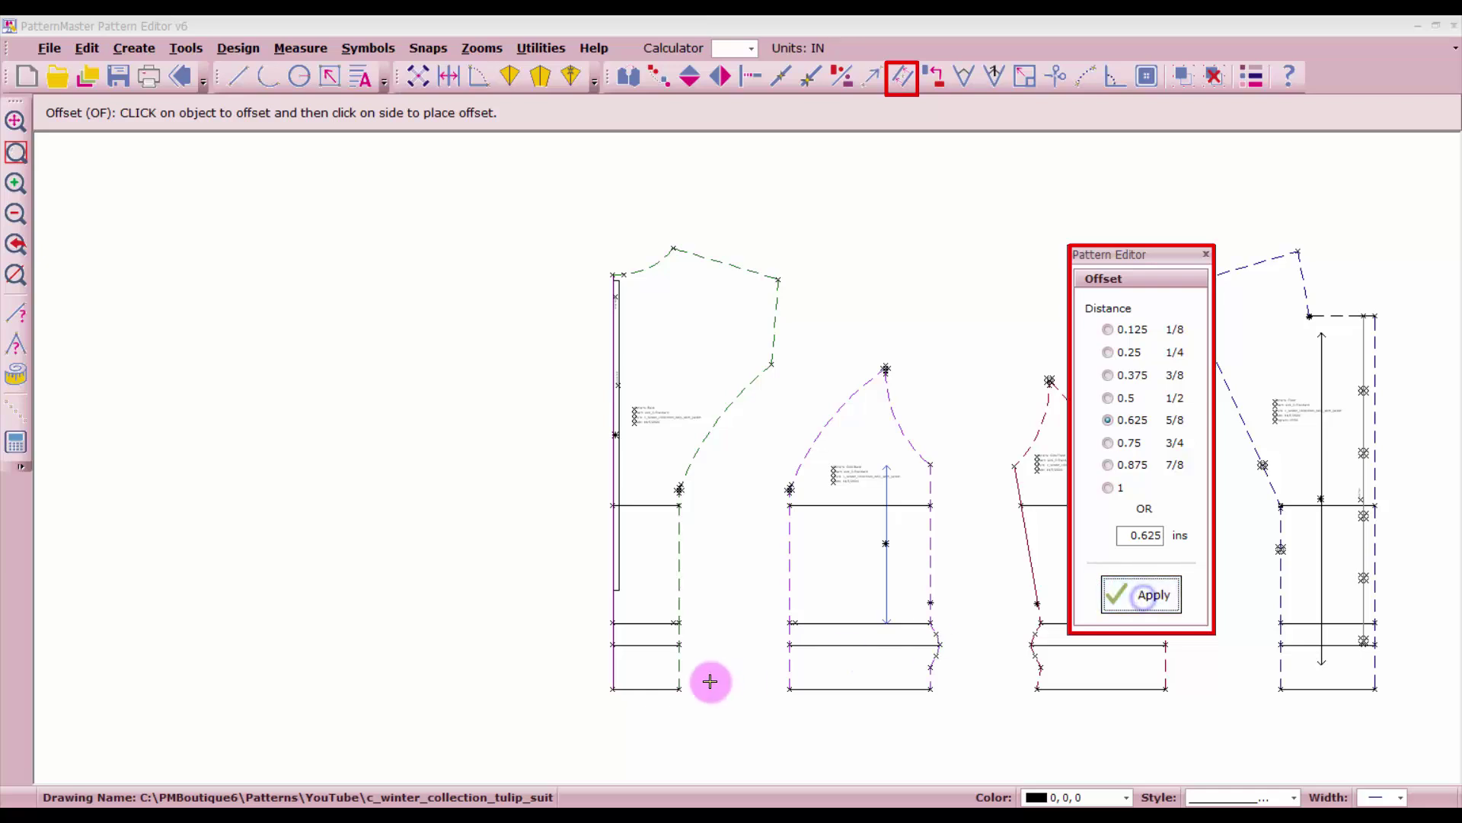
{"action": "left_click", "coordinate": [683, 673]}
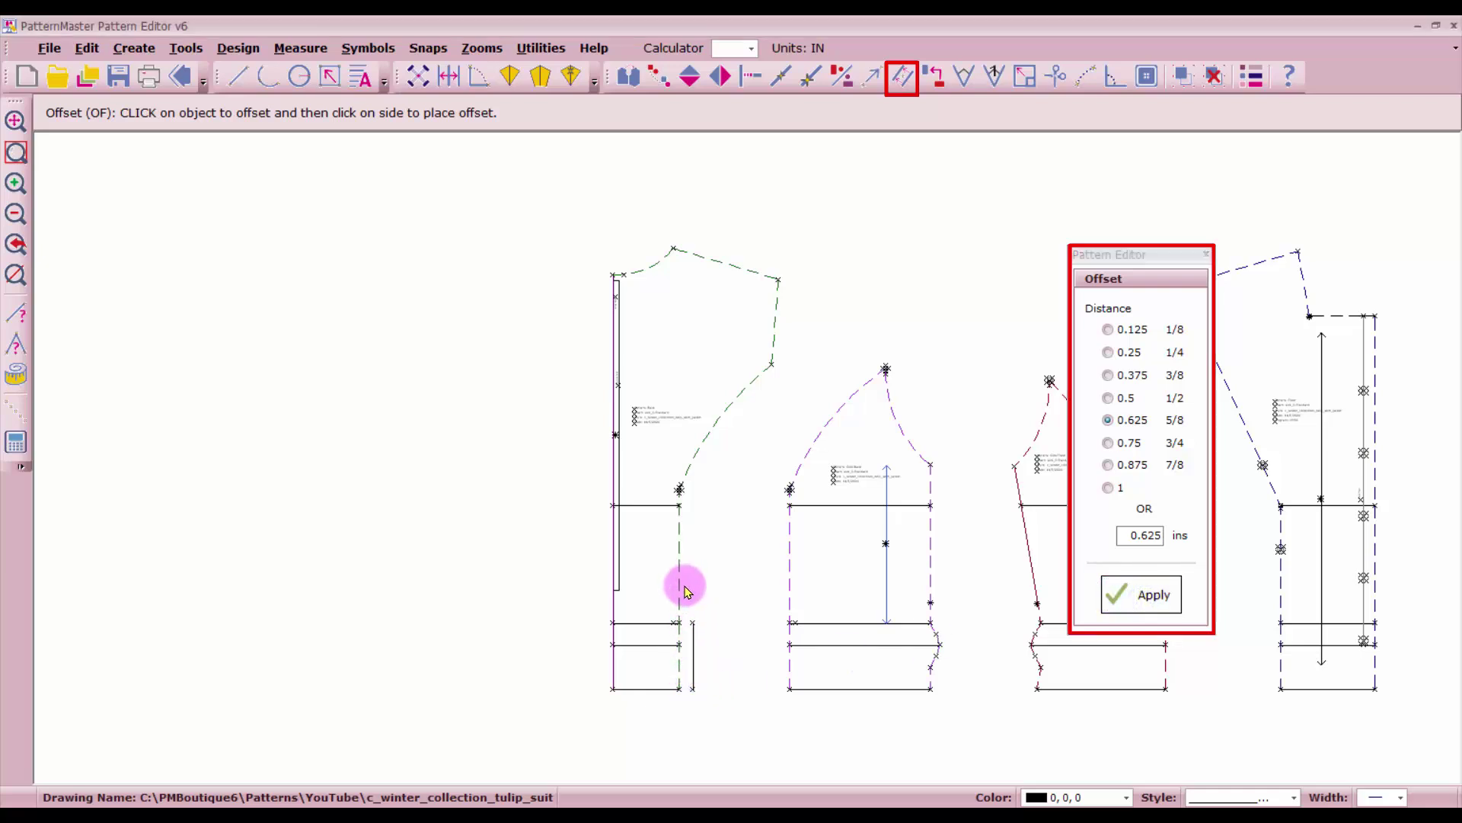
{"action": "left_click", "coordinate": [705, 457]}
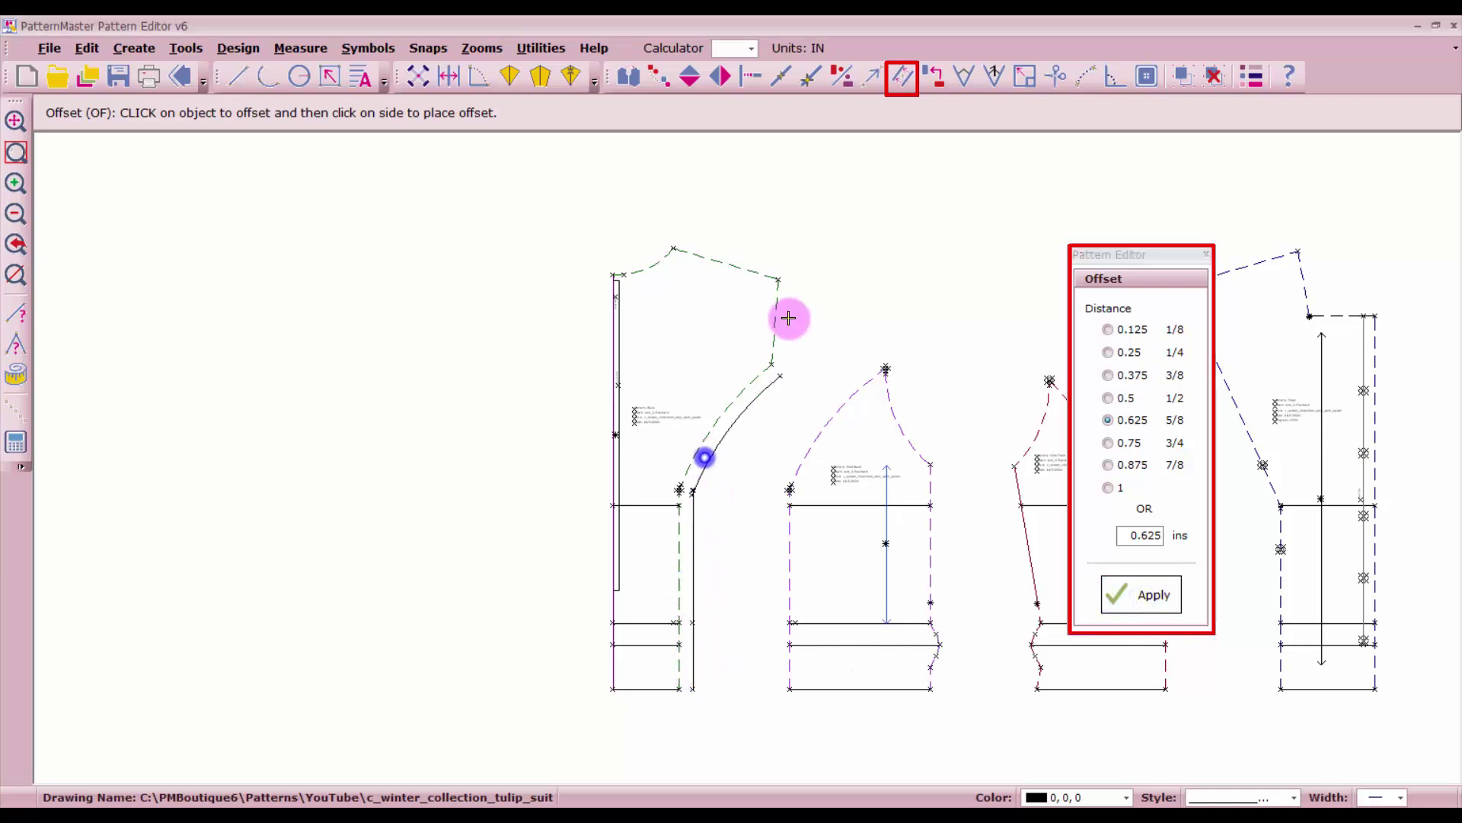
{"action": "left_click", "coordinate": [751, 262]}
{"action": "left_click", "coordinate": [647, 261]}
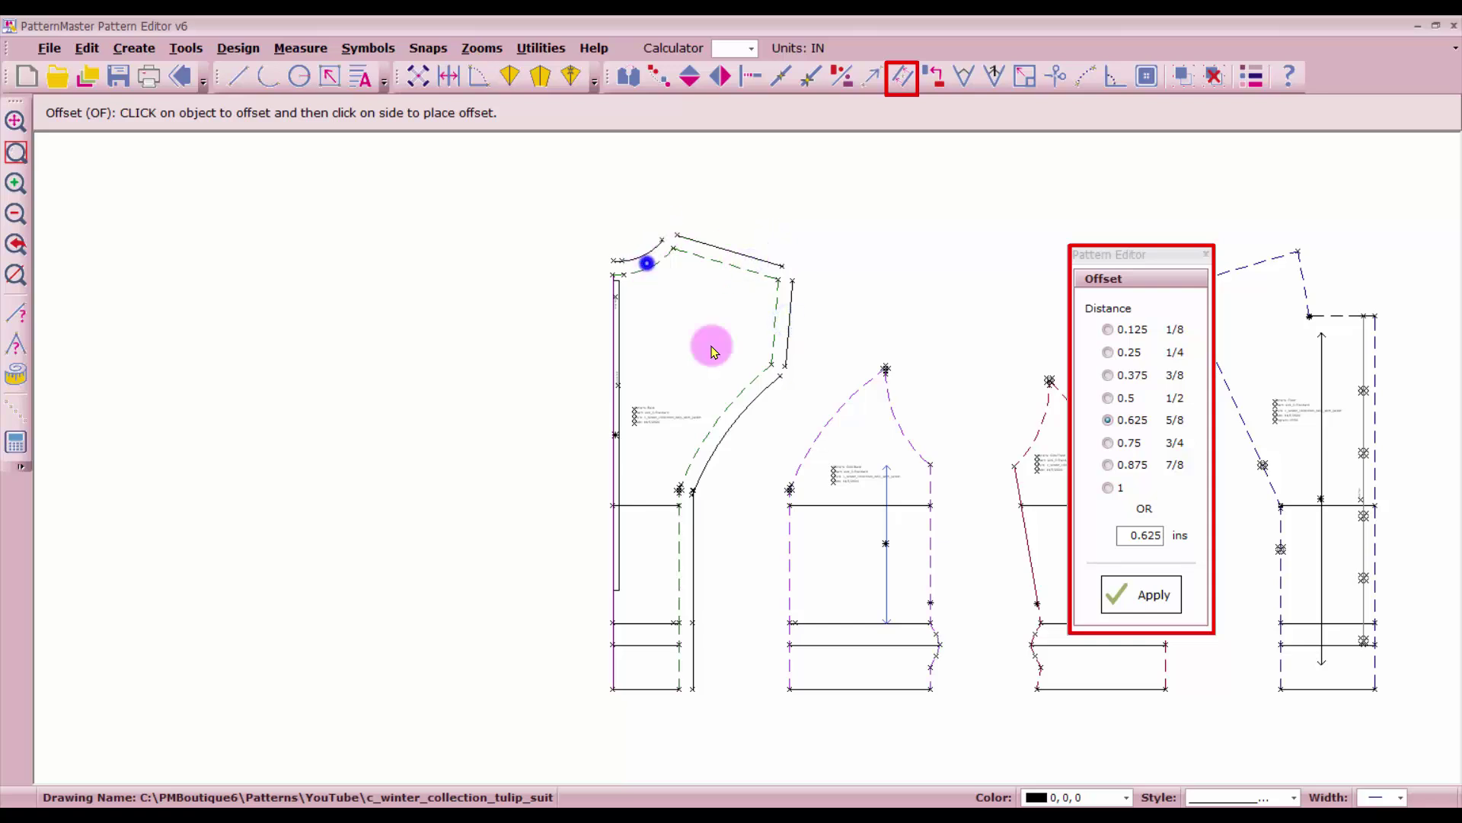
- Offset the side back's panel seam, armhole, side seam and flared hem segments outward by 0.625 inch
{"action": "left_click", "coordinate": [820, 406]}
{"action": "left_click", "coordinate": [890, 395]}
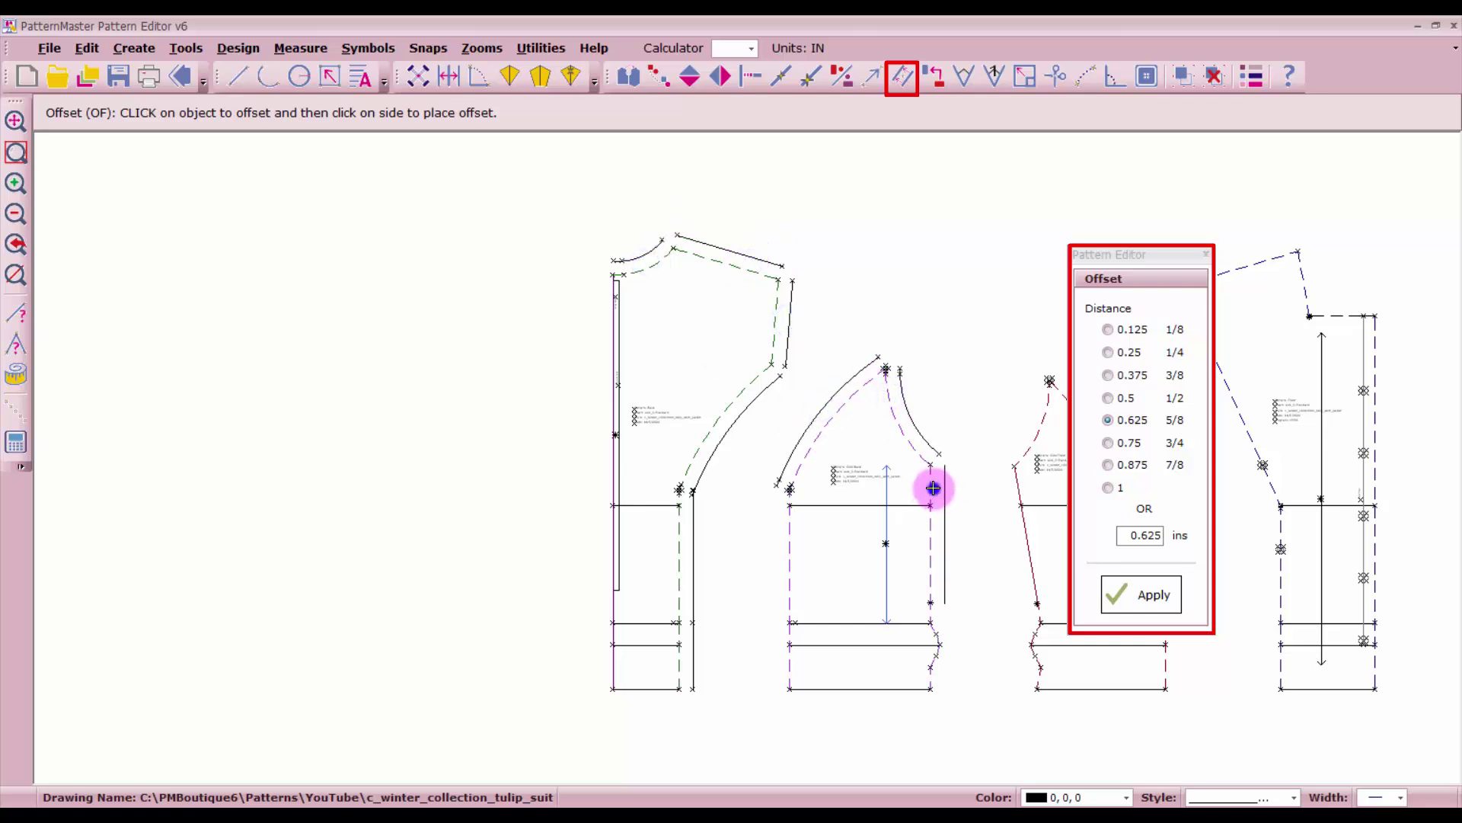
{"action": "left_click", "coordinate": [941, 636]}
{"action": "left_click", "coordinate": [938, 663]}
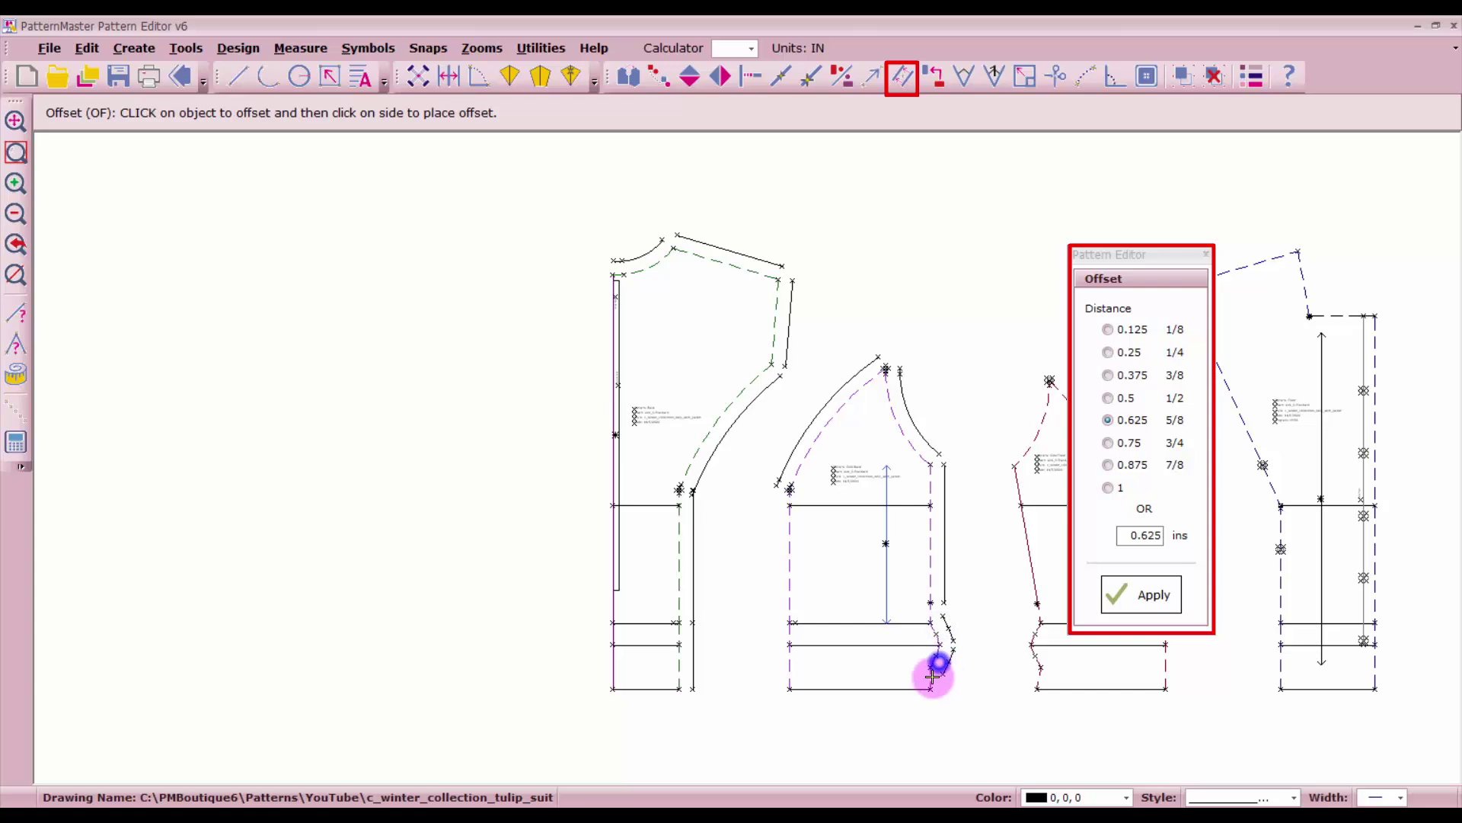
{"action": "left_click", "coordinate": [778, 660]}
{"action": "left_click", "coordinate": [784, 604]}
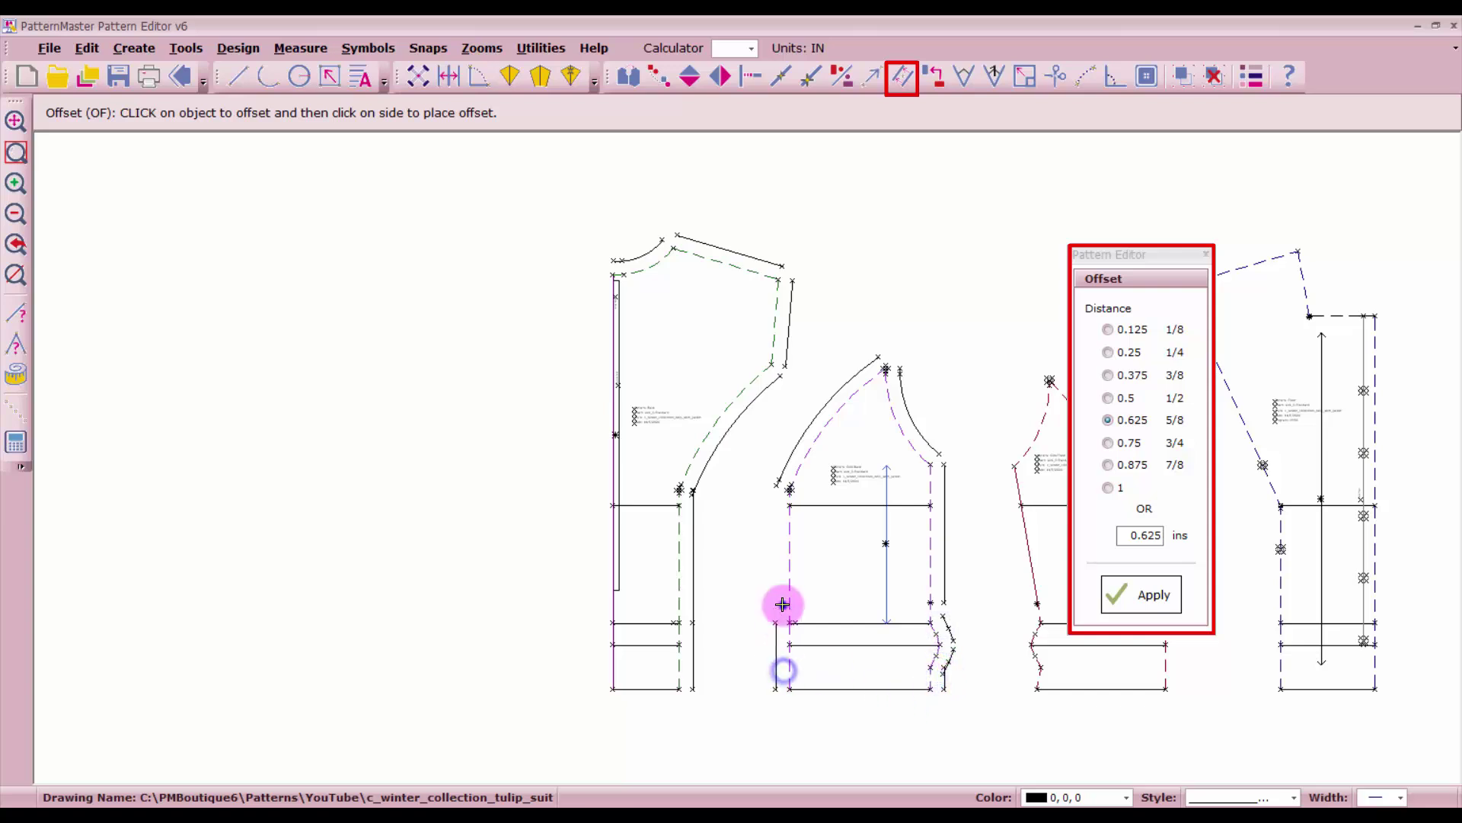
- Offset the side front's flared hem segments, side seam, armhole and panel seam outward by 0.625 inch
{"action": "left_click_drag", "start_coordinate": [1158, 253], "coordinate": [465, 266]}
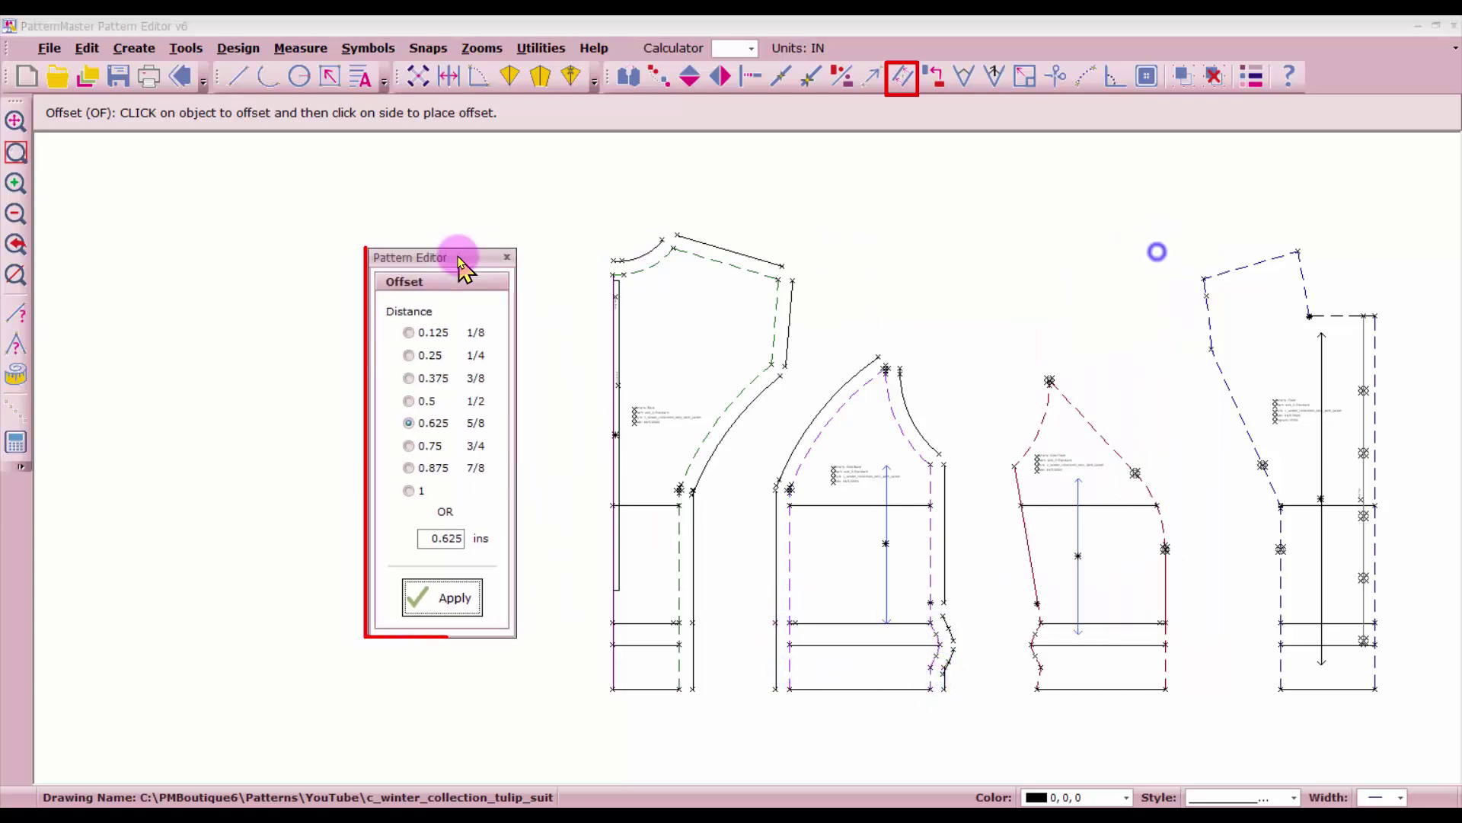
{"action": "left_click", "coordinate": [1030, 674]}
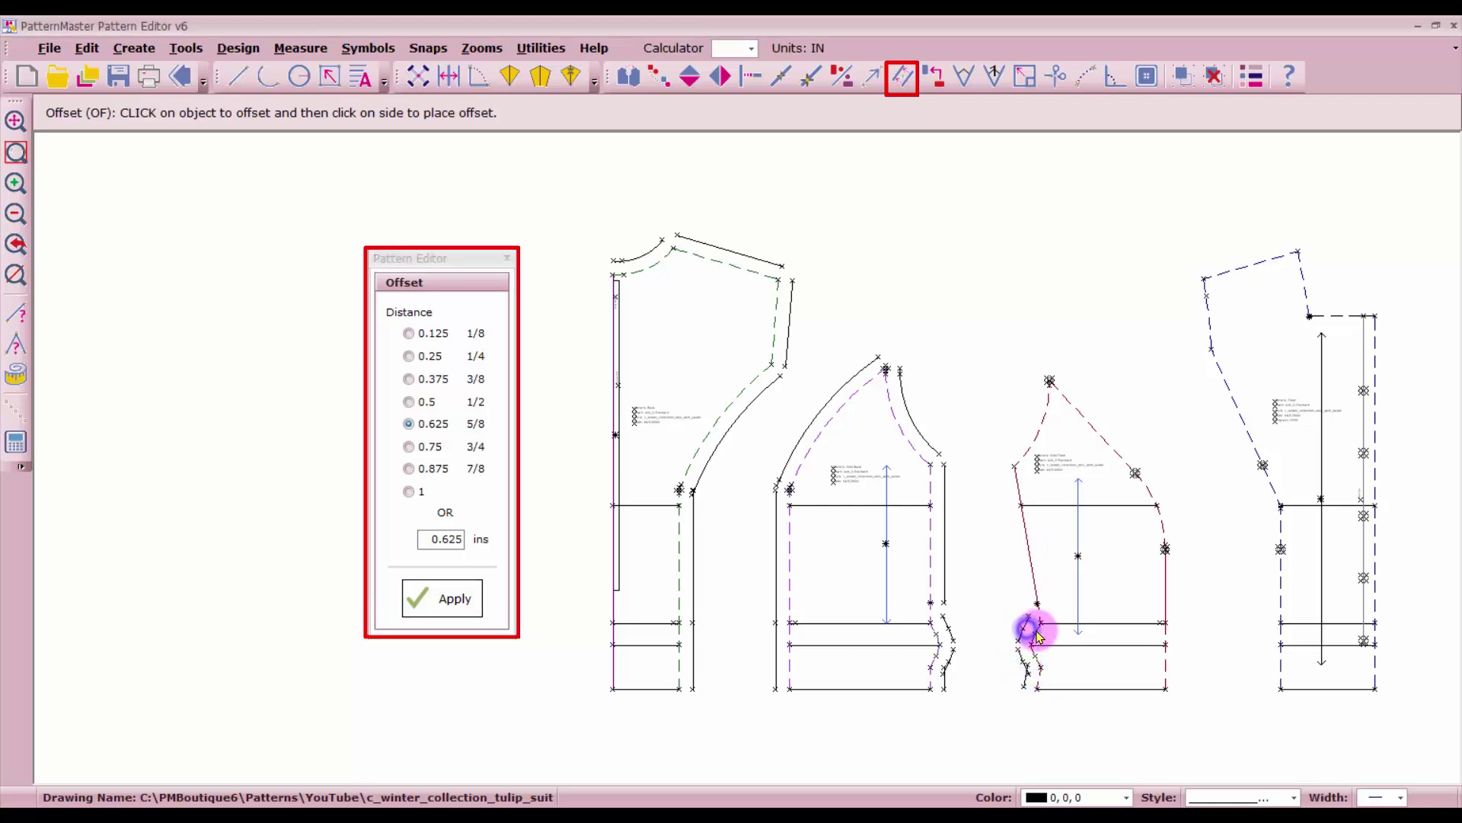
{"action": "scroll", "coordinate": [1037, 635], "scroll_direction": "up", "scroll_amount": 2}
{"action": "left_click", "coordinate": [750, 428]}
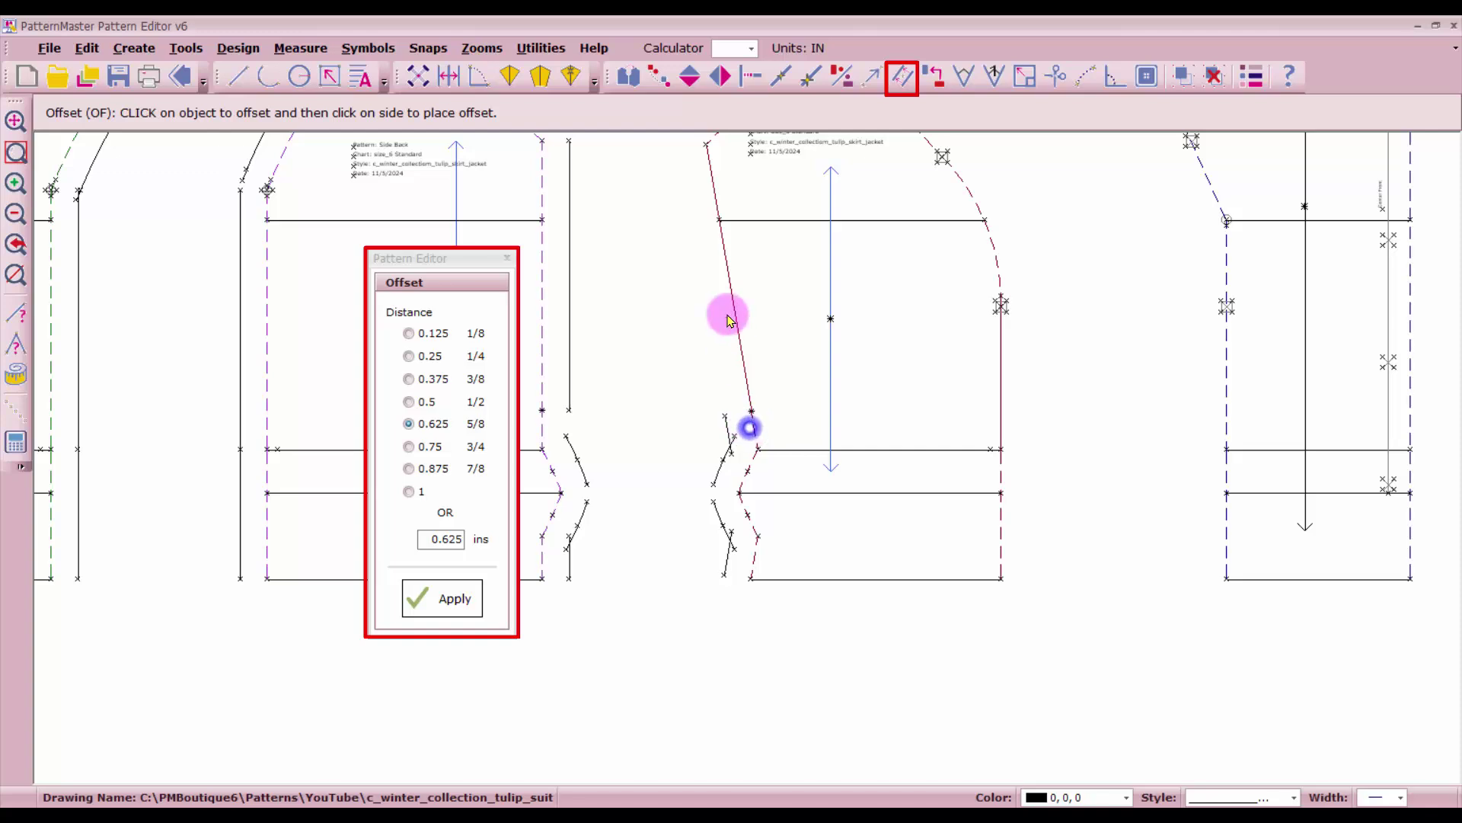
{"action": "scroll", "coordinate": [777, 423], "scroll_direction": "down", "scroll_amount": 2}
{"action": "left_click", "coordinate": [868, 388]}
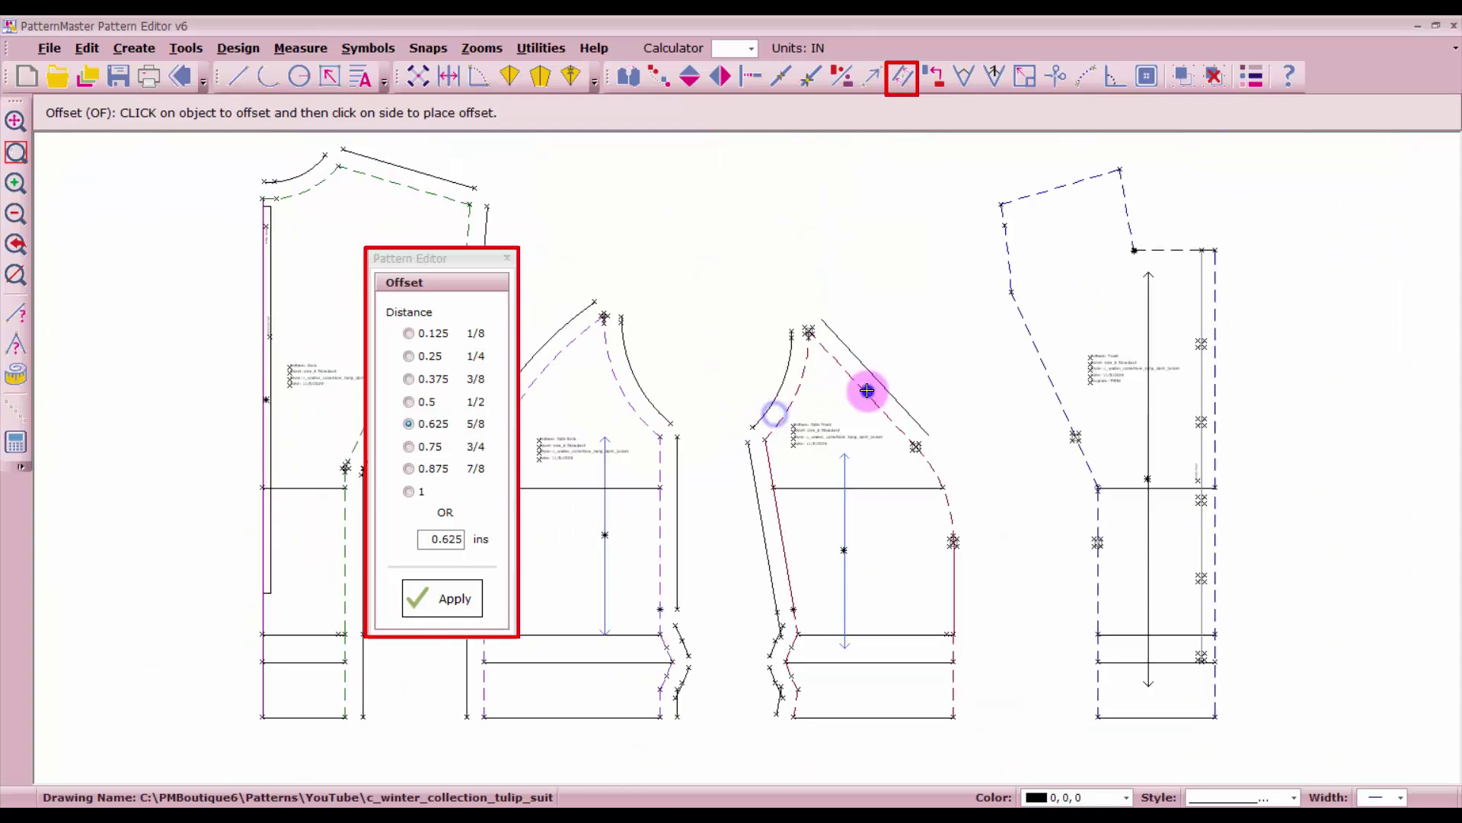
{"action": "left_click", "coordinate": [937, 460]}
{"action": "left_click", "coordinate": [964, 590]}
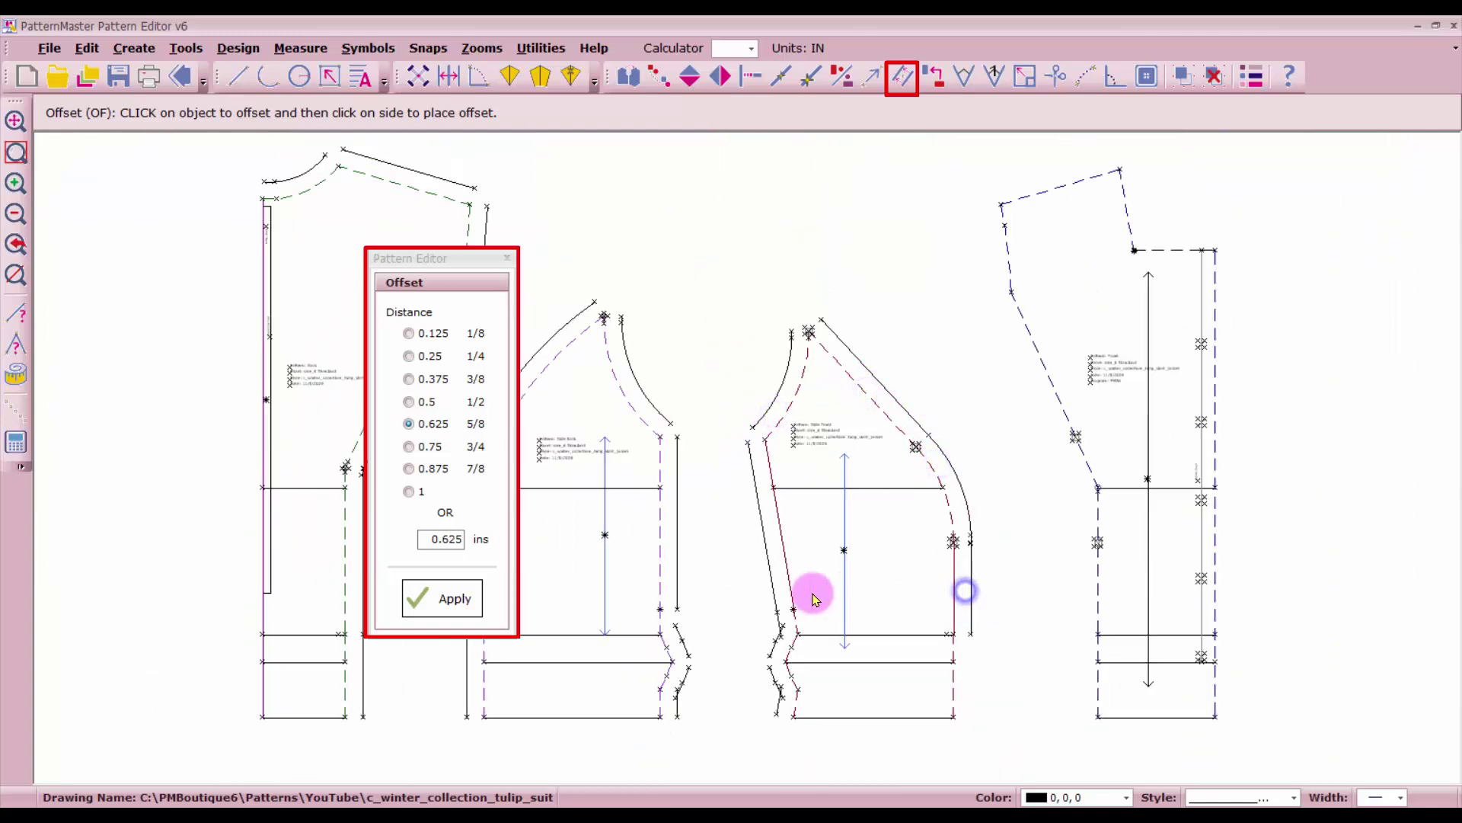
- Offset the front's panel seam, armhole, shoulder, neckline and front edge outward by 0.625 inch, and end the offsetting
{"action": "left_click", "coordinate": [1081, 694]}
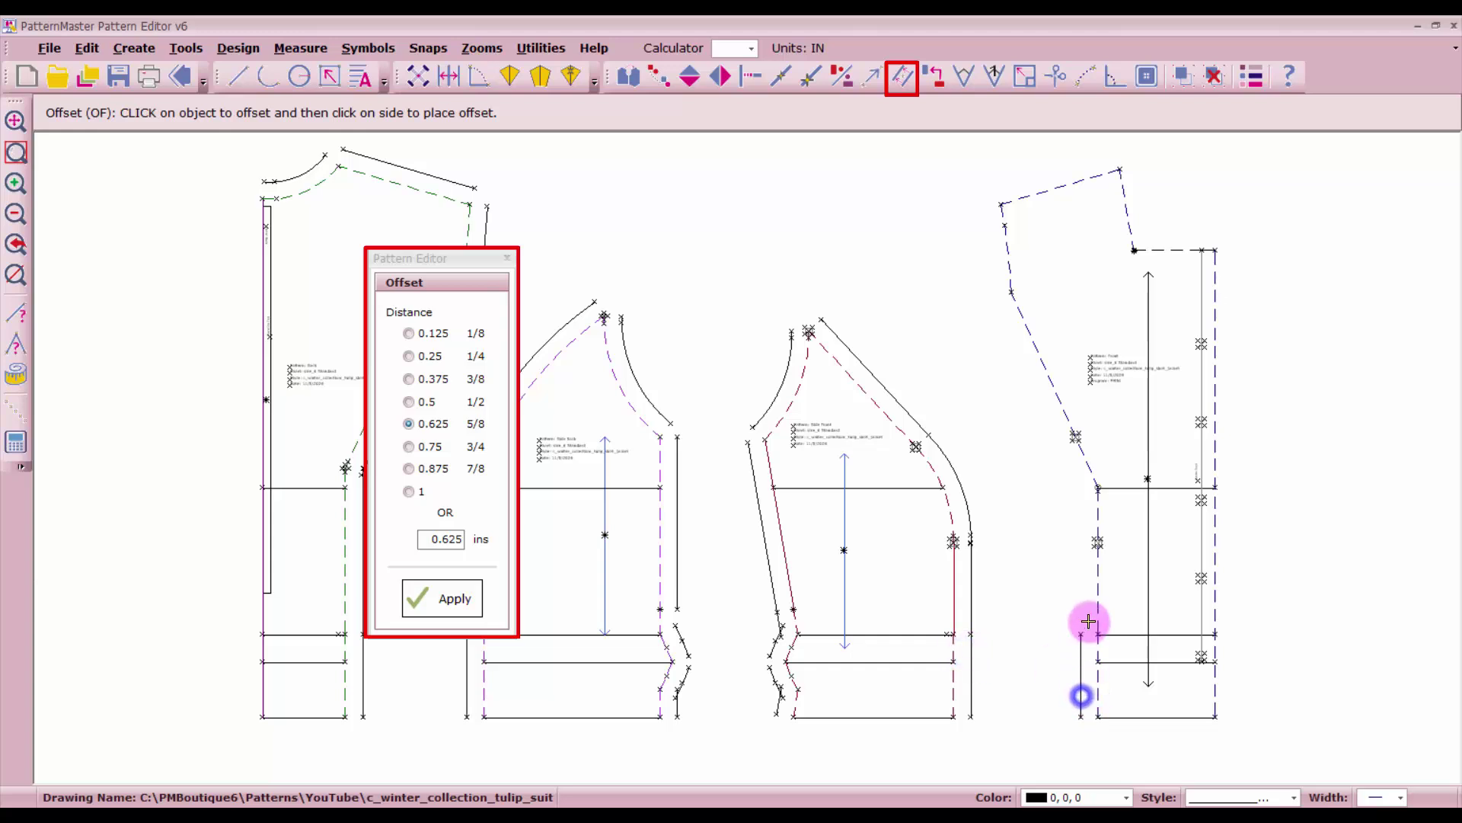
{"action": "left_click", "coordinate": [1087, 620]}
{"action": "left_click", "coordinate": [1004, 262]}
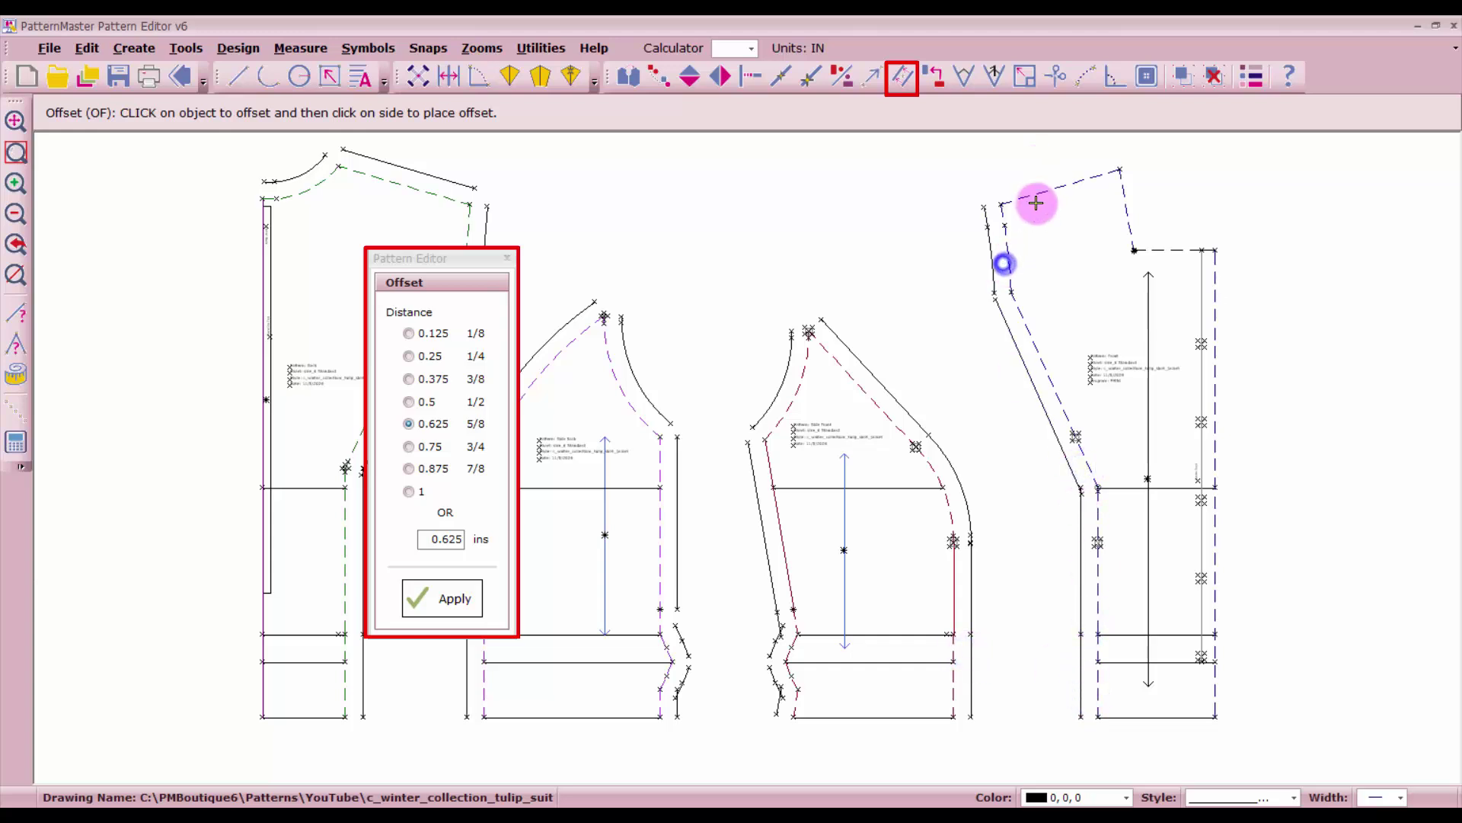
{"action": "left_click", "coordinate": [1042, 183]}
{"action": "left_click", "coordinate": [1132, 213]}
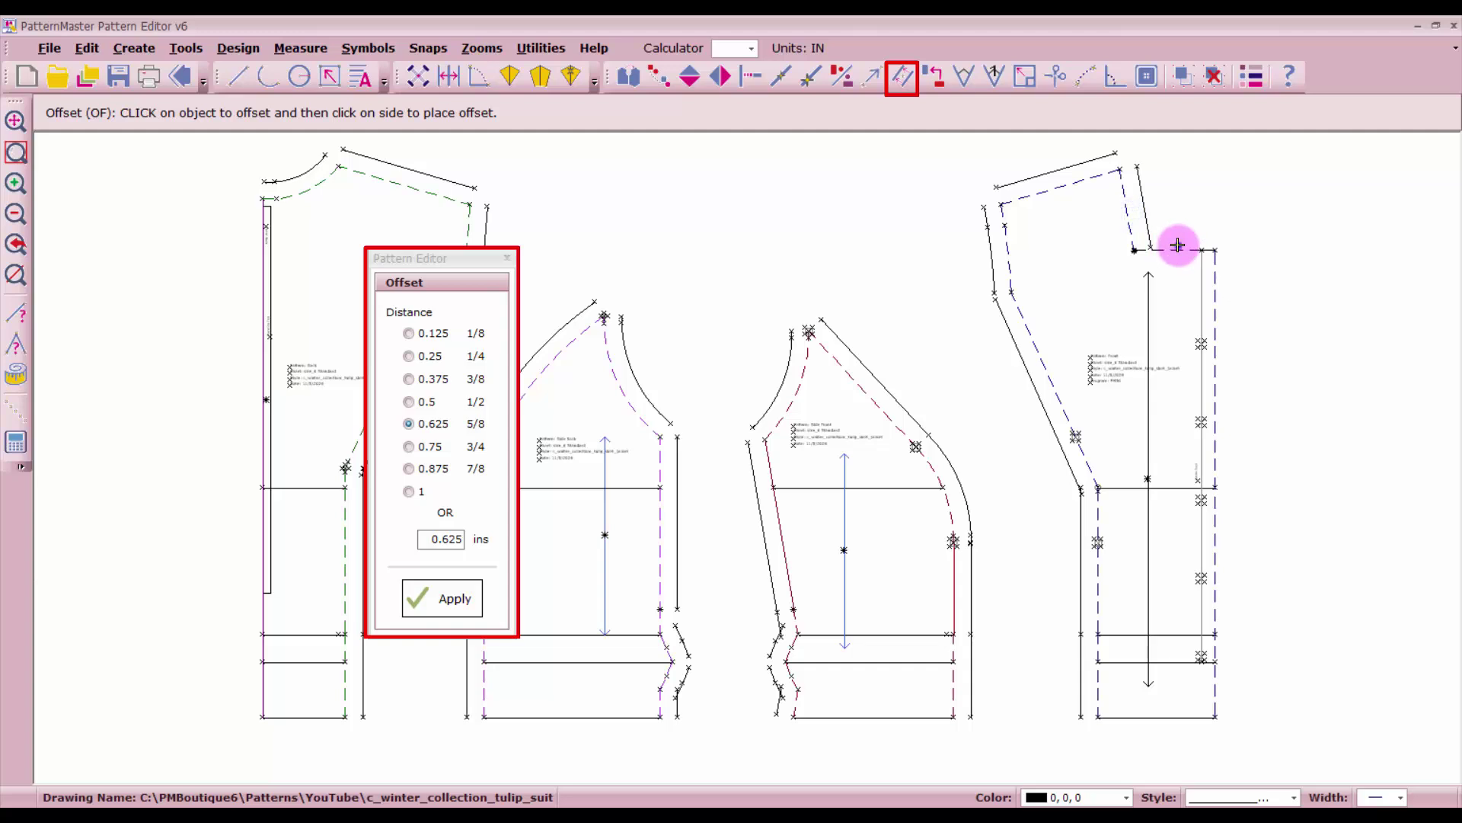
{"action": "left_click", "coordinate": [1178, 245]}
{"action": "left_click", "coordinate": [1229, 319]}
{"action": "left_click", "coordinate": [973, 643]}
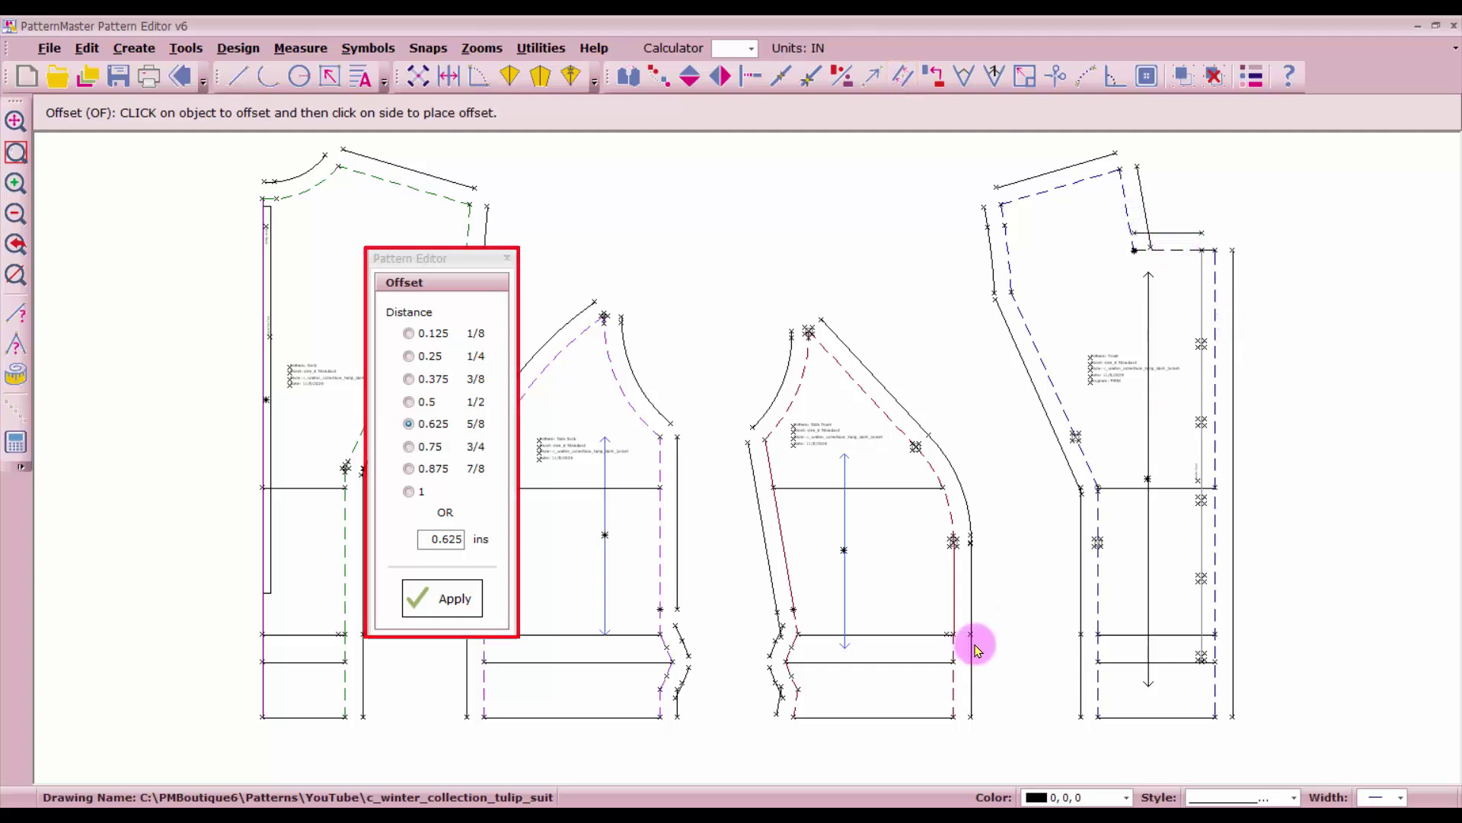
{"action": "key", "text": "Escape"}
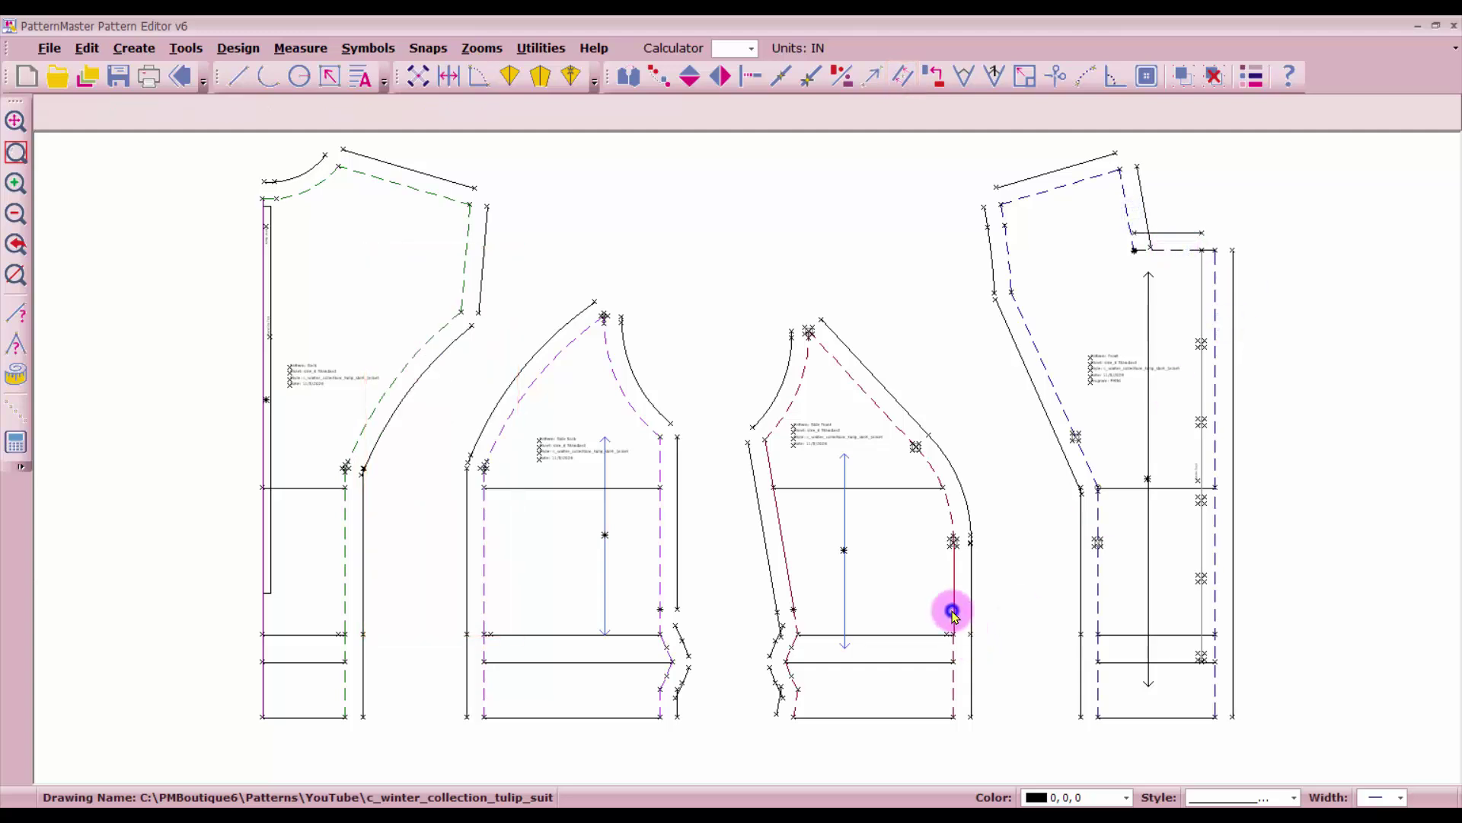
- Change the side front's two remaining solid seam lines, the side seam and lower panel seam, to the dashed style
{"action": "left_click", "coordinate": [770, 613]}
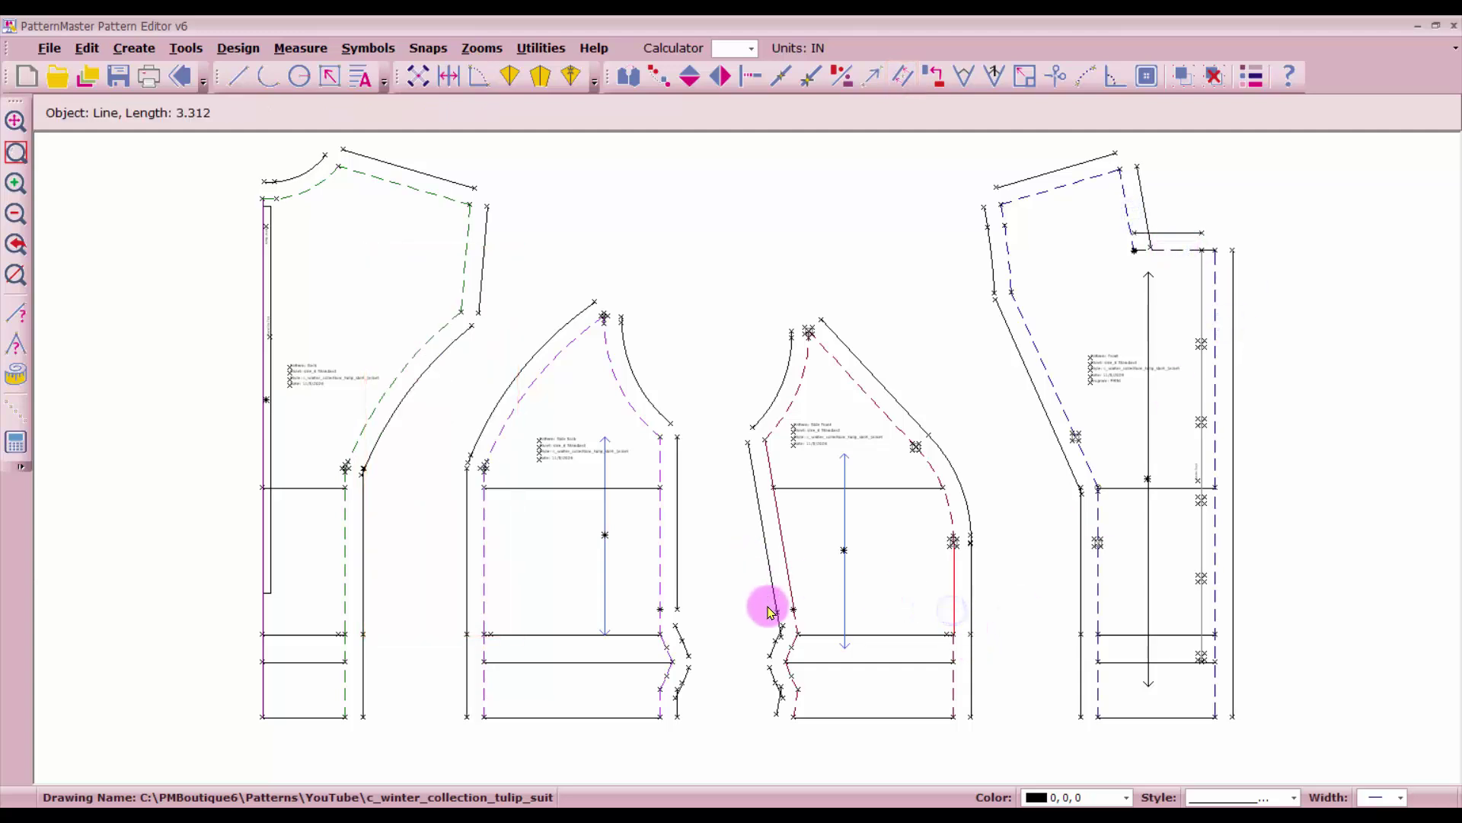
{"action": "right_click", "coordinate": [784, 552]}
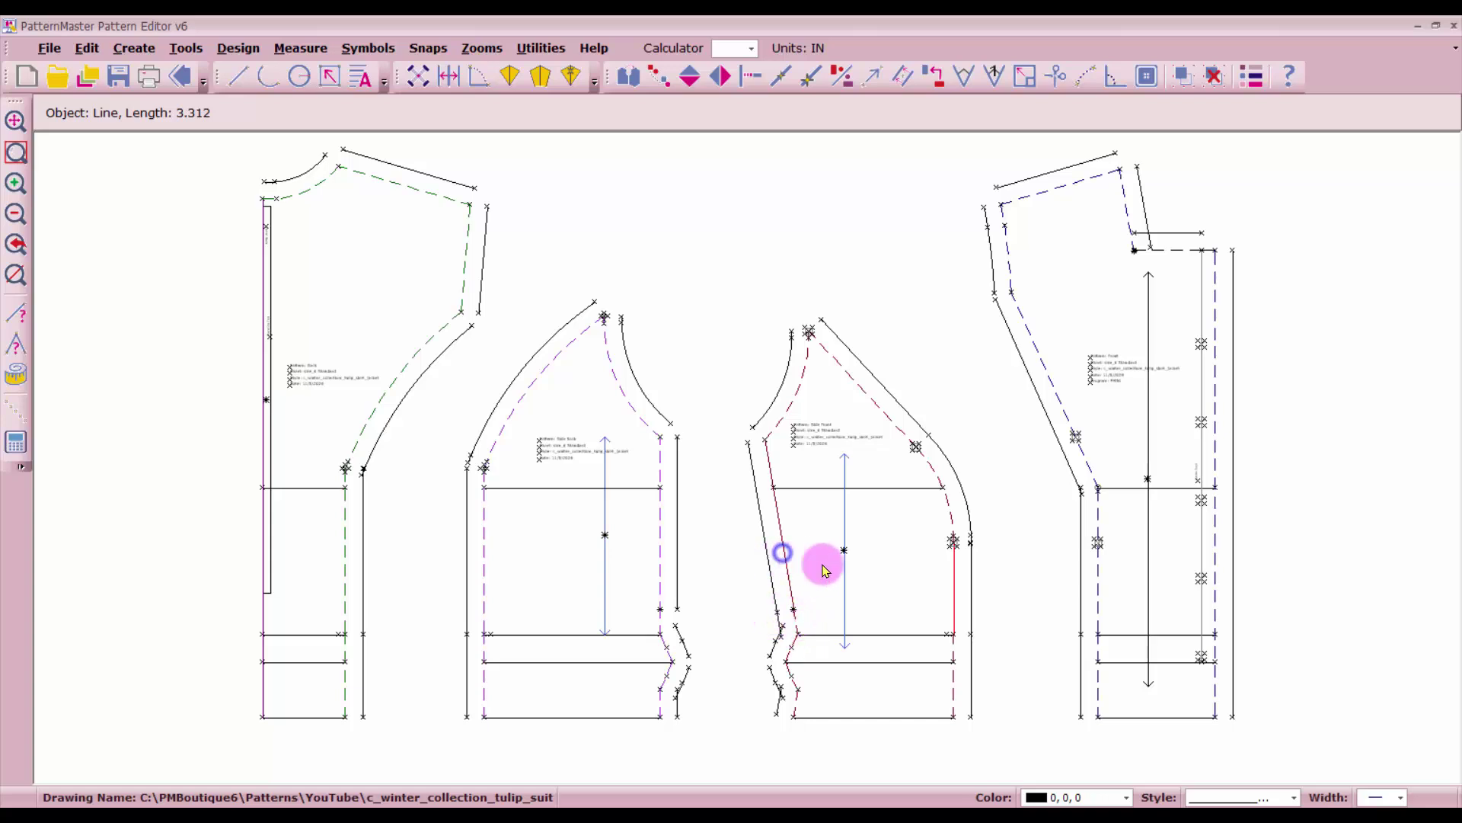
{"action": "left_click", "coordinate": [1251, 76]}
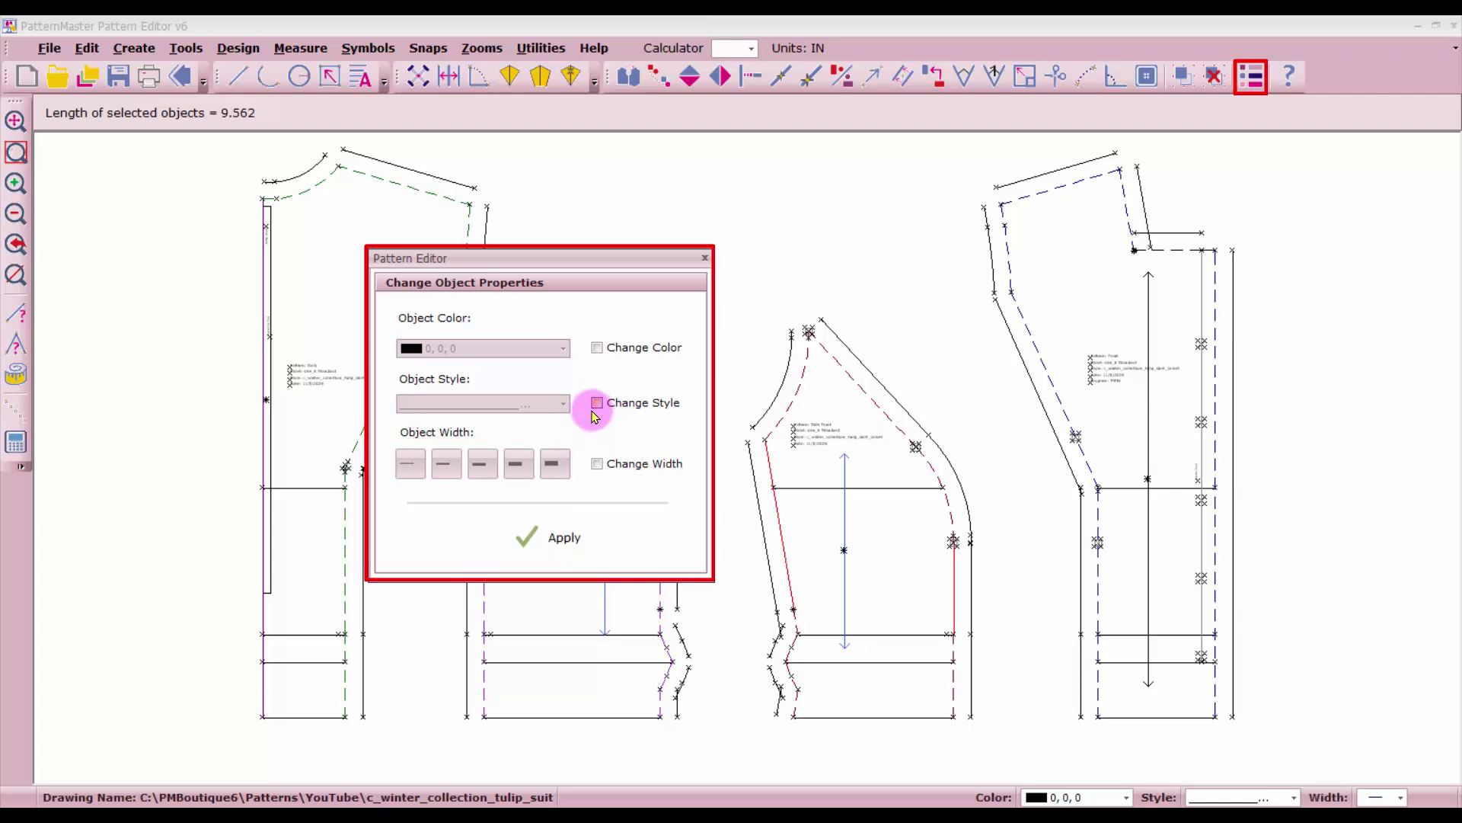
{"action": "left_click", "coordinate": [597, 405]}
{"action": "left_click", "coordinate": [564, 403]}
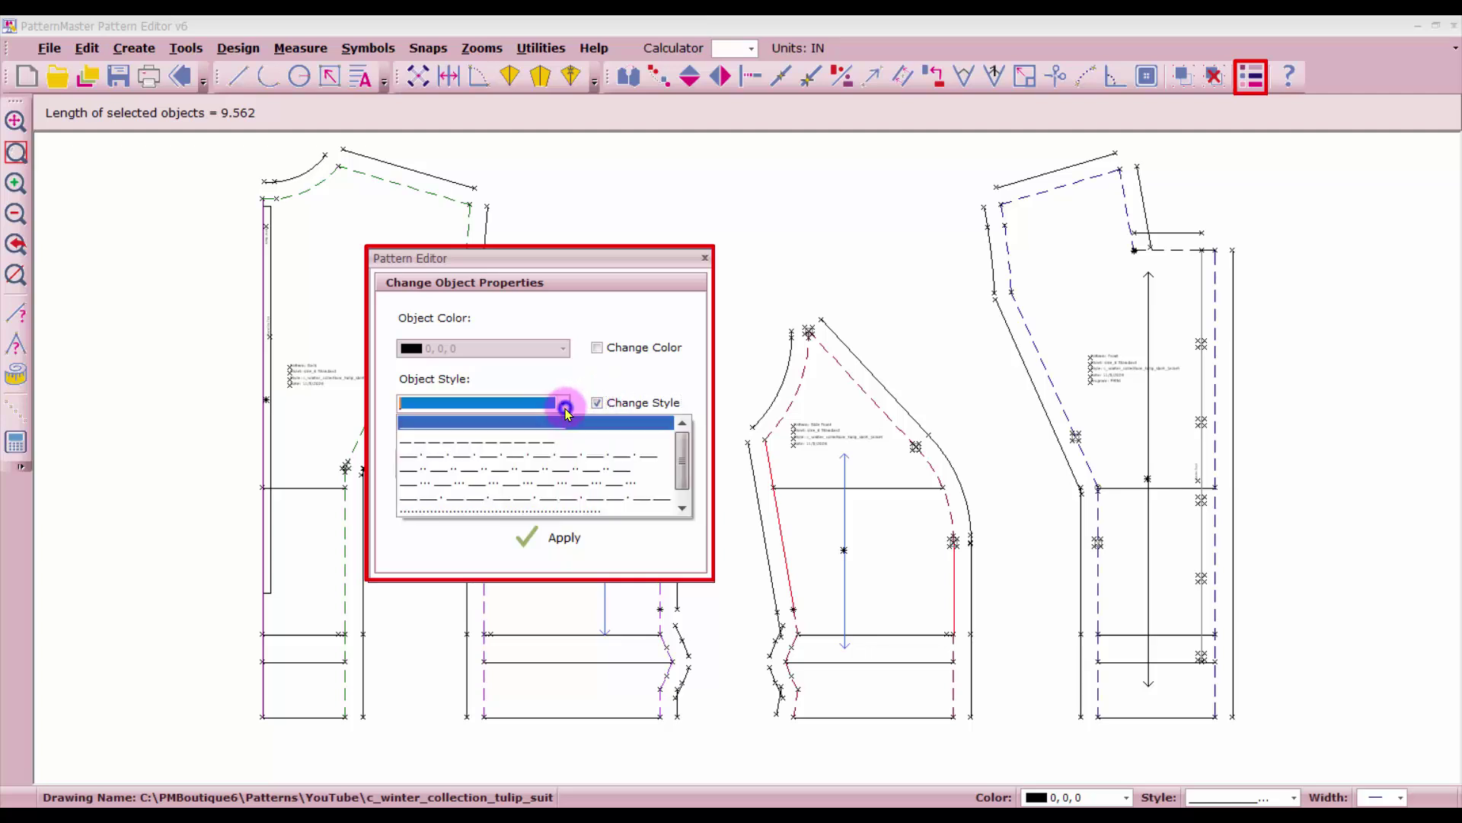
{"action": "left_click", "coordinate": [549, 439]}
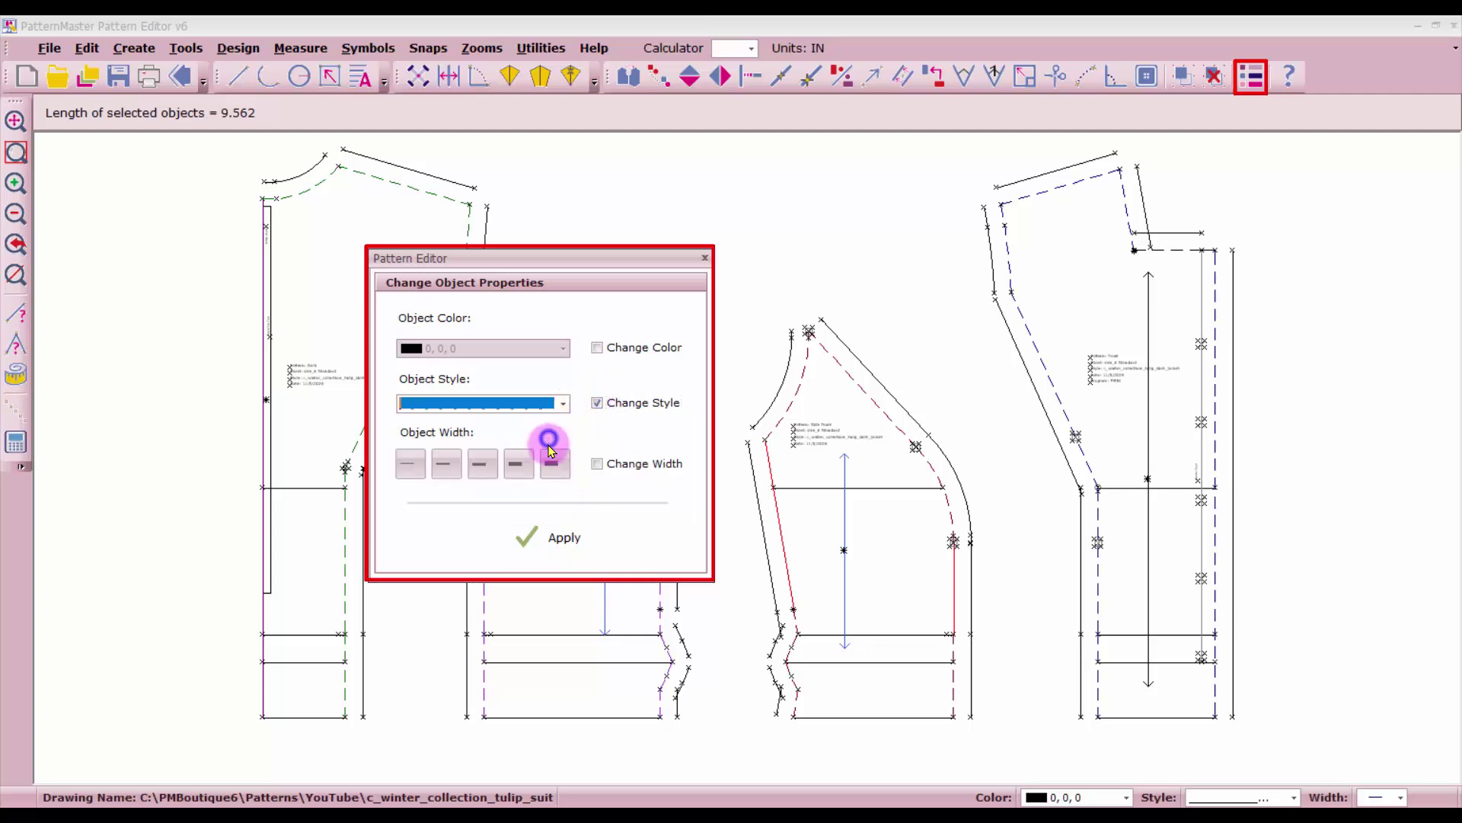
{"action": "left_click", "coordinate": [566, 543]}
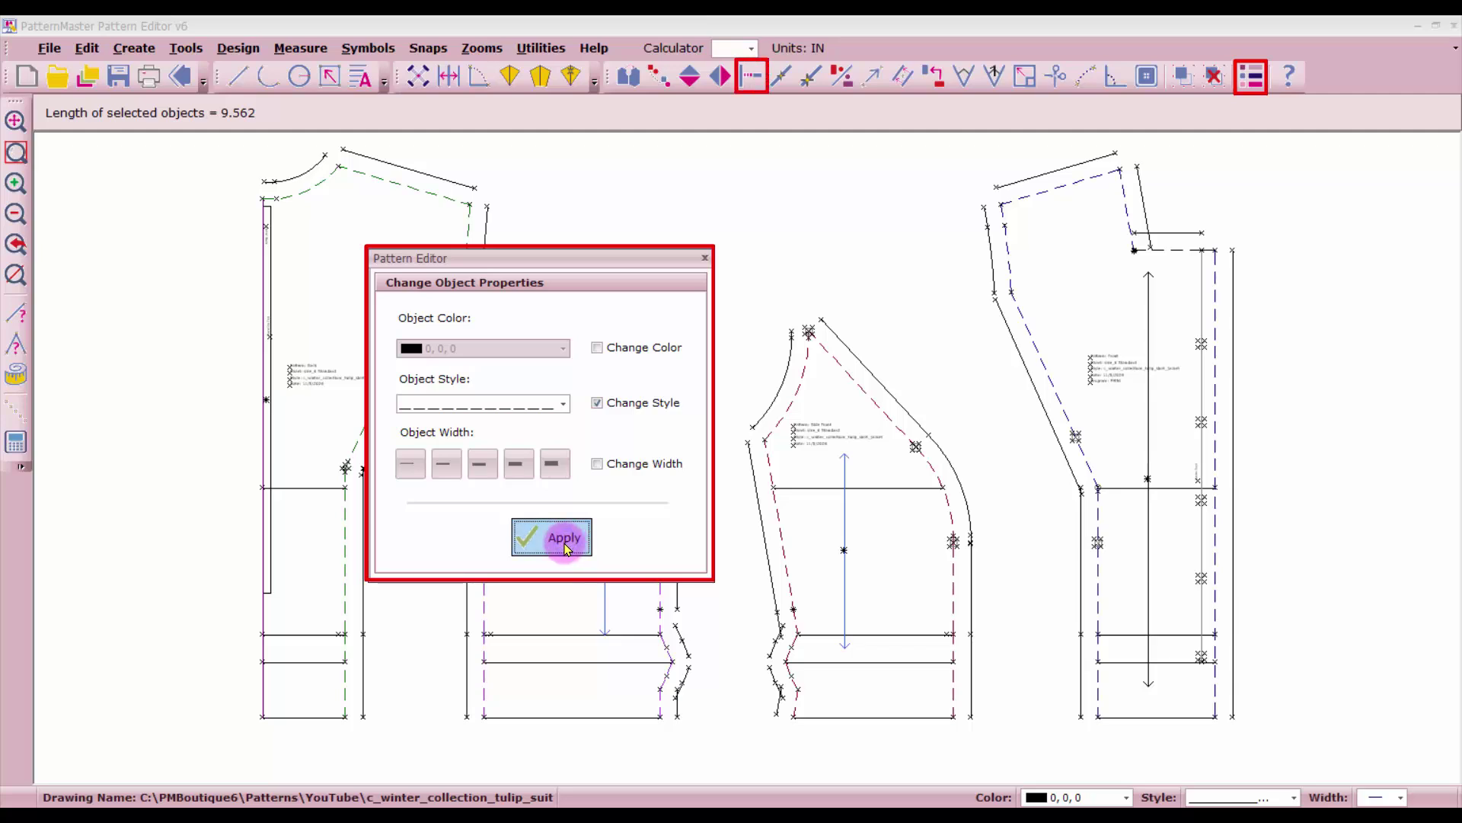
{"action": "right_click", "coordinate": [1026, 573]}
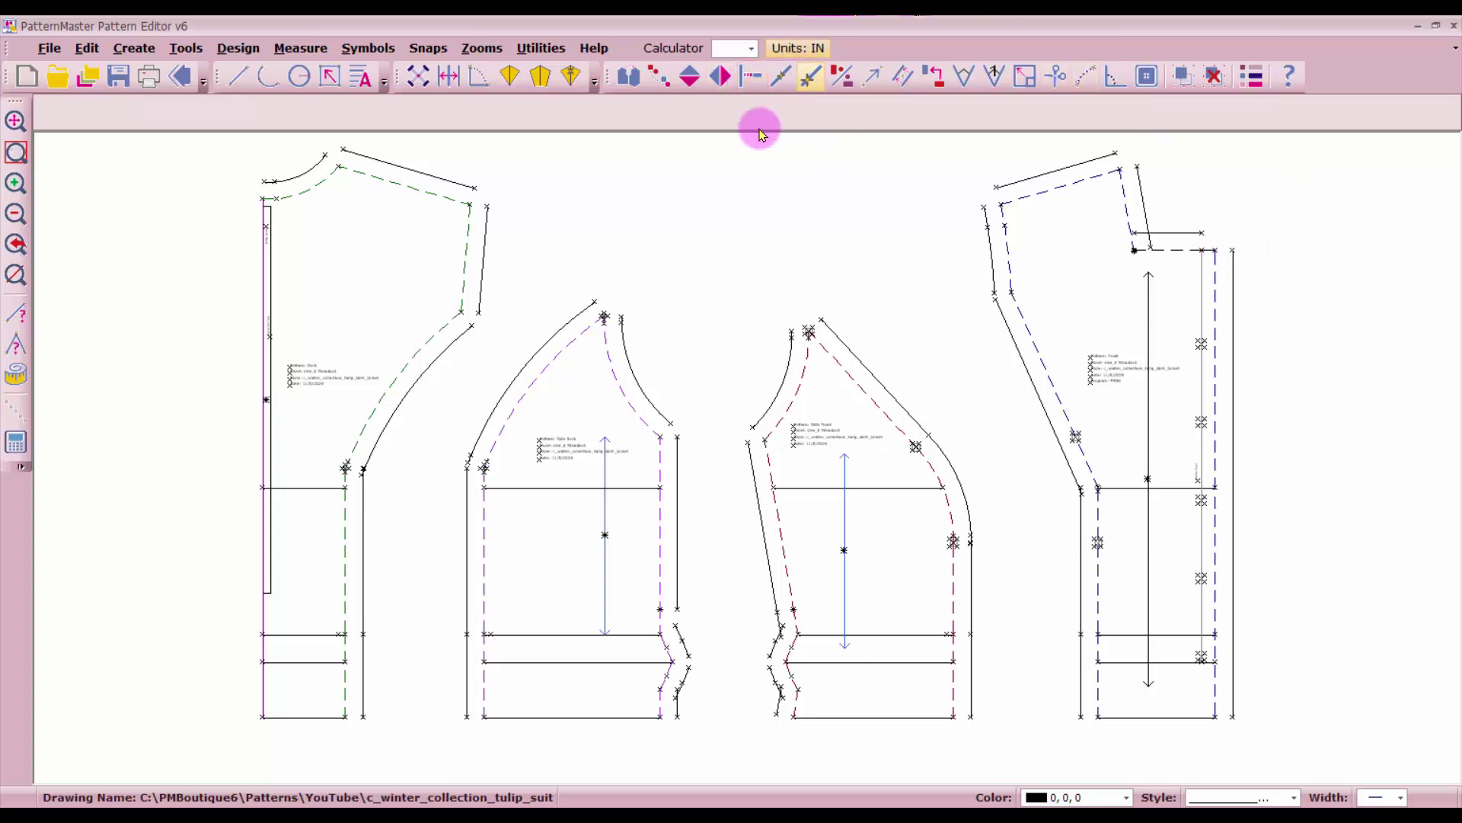
- Intersect the front's offset front edge with the horizontal neckline offset, and trim that offset to the steep neckline line
{"action": "left_click", "coordinate": [749, 79]}
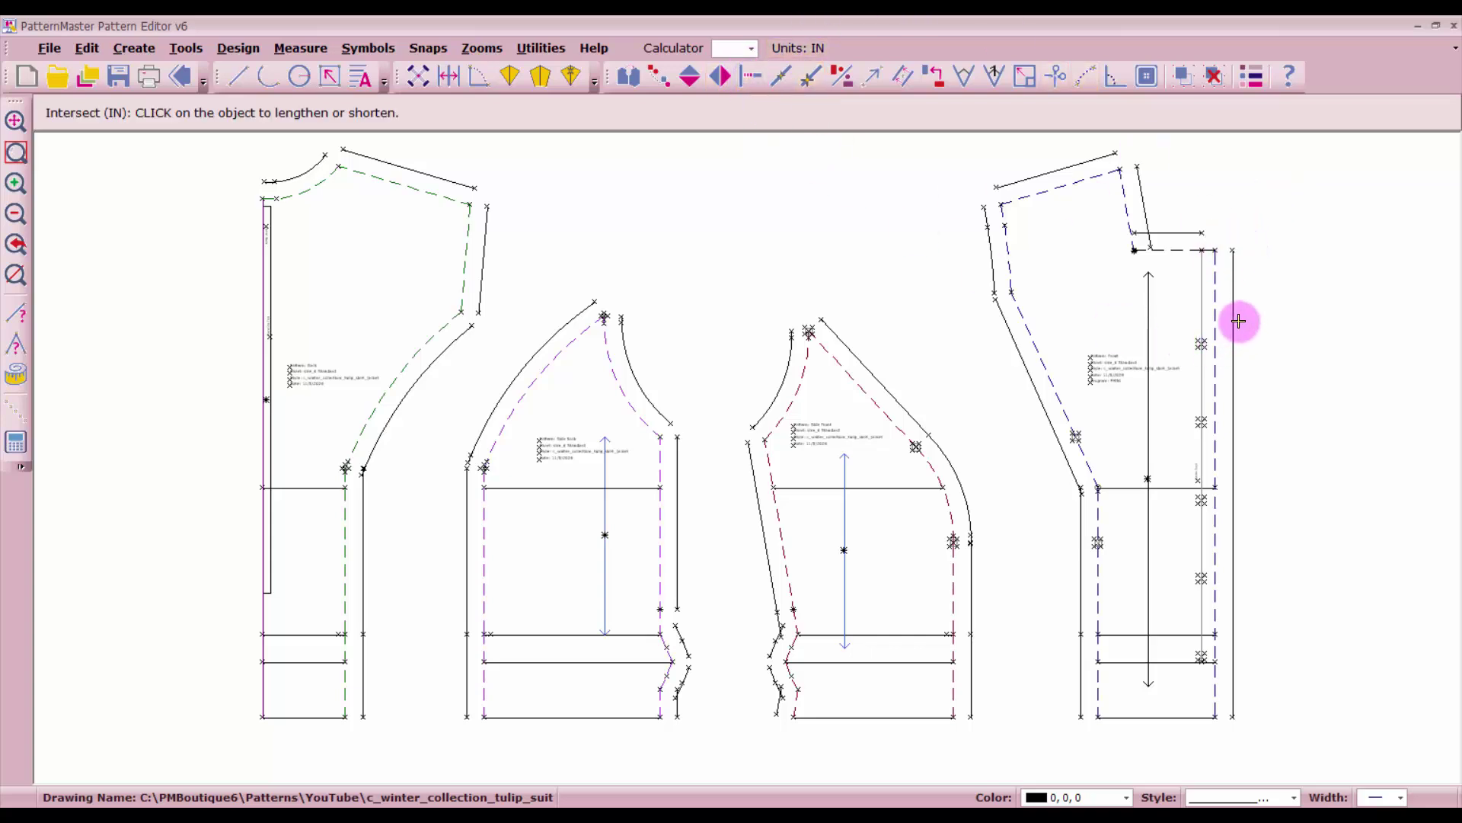
{"action": "left_click", "coordinate": [1235, 319]}
{"action": "left_click", "coordinate": [1193, 232]}
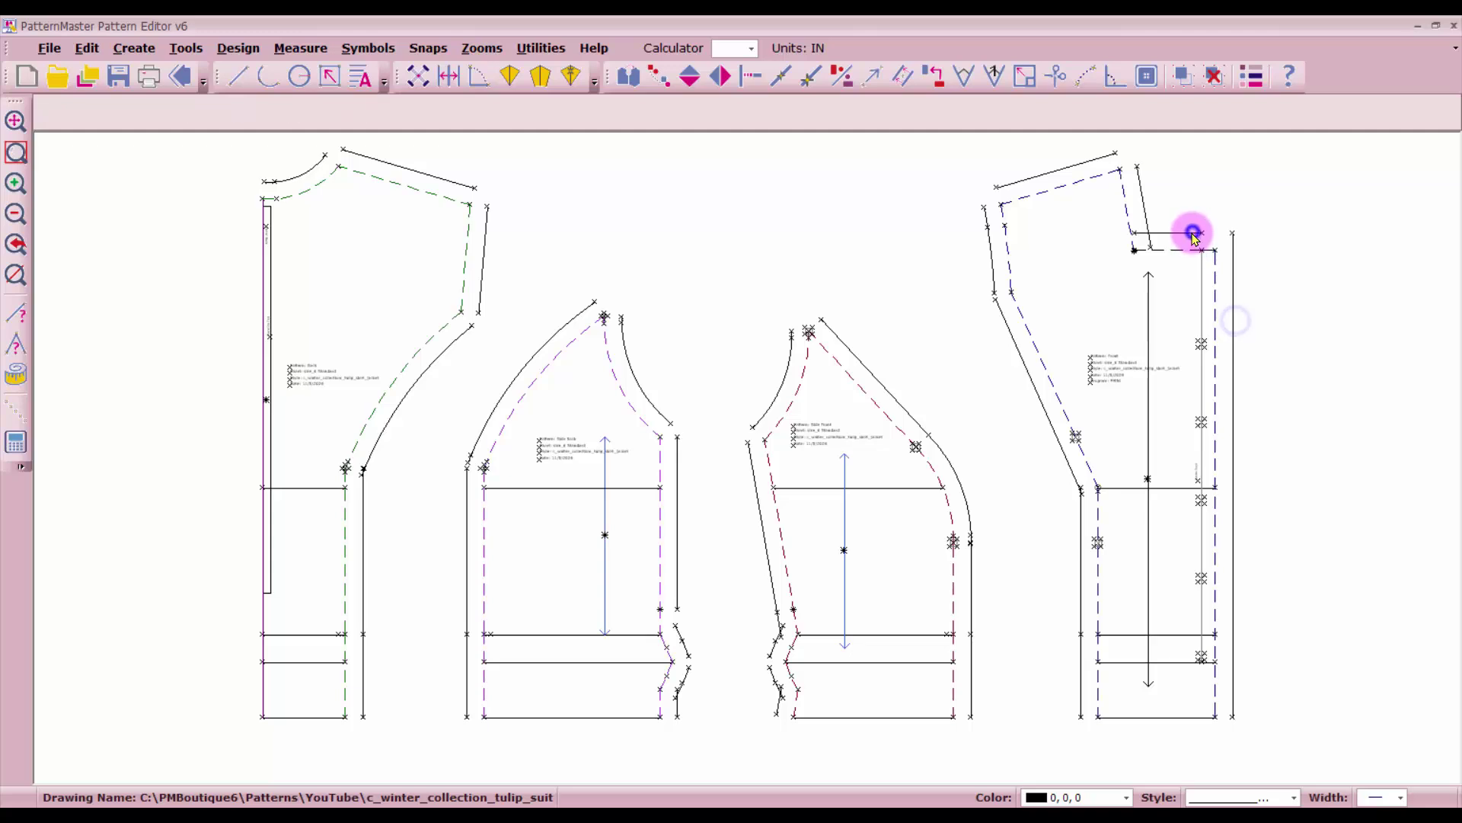
{"action": "left_click", "coordinate": [1234, 236]}
{"action": "left_click", "coordinate": [1166, 233]}
{"action": "left_click", "coordinate": [1135, 211]}
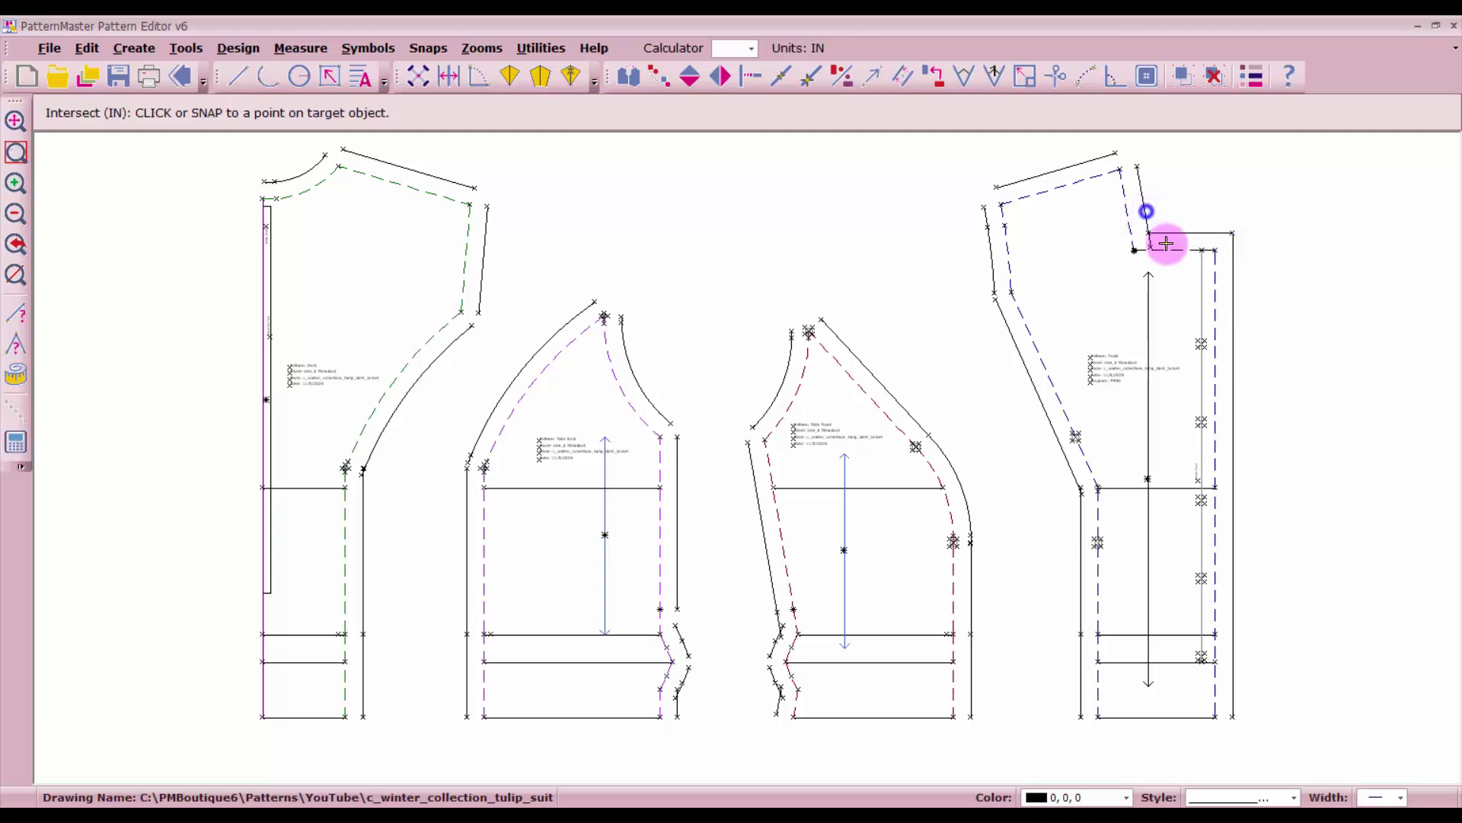
- Intersect the front's offset shoulder line with the neckline offset at one end and the armhole offset at the other
{"action": "left_click", "coordinate": [1090, 156]}
{"action": "left_click", "coordinate": [1145, 179]}
{"action": "left_click", "coordinate": [1139, 180]}
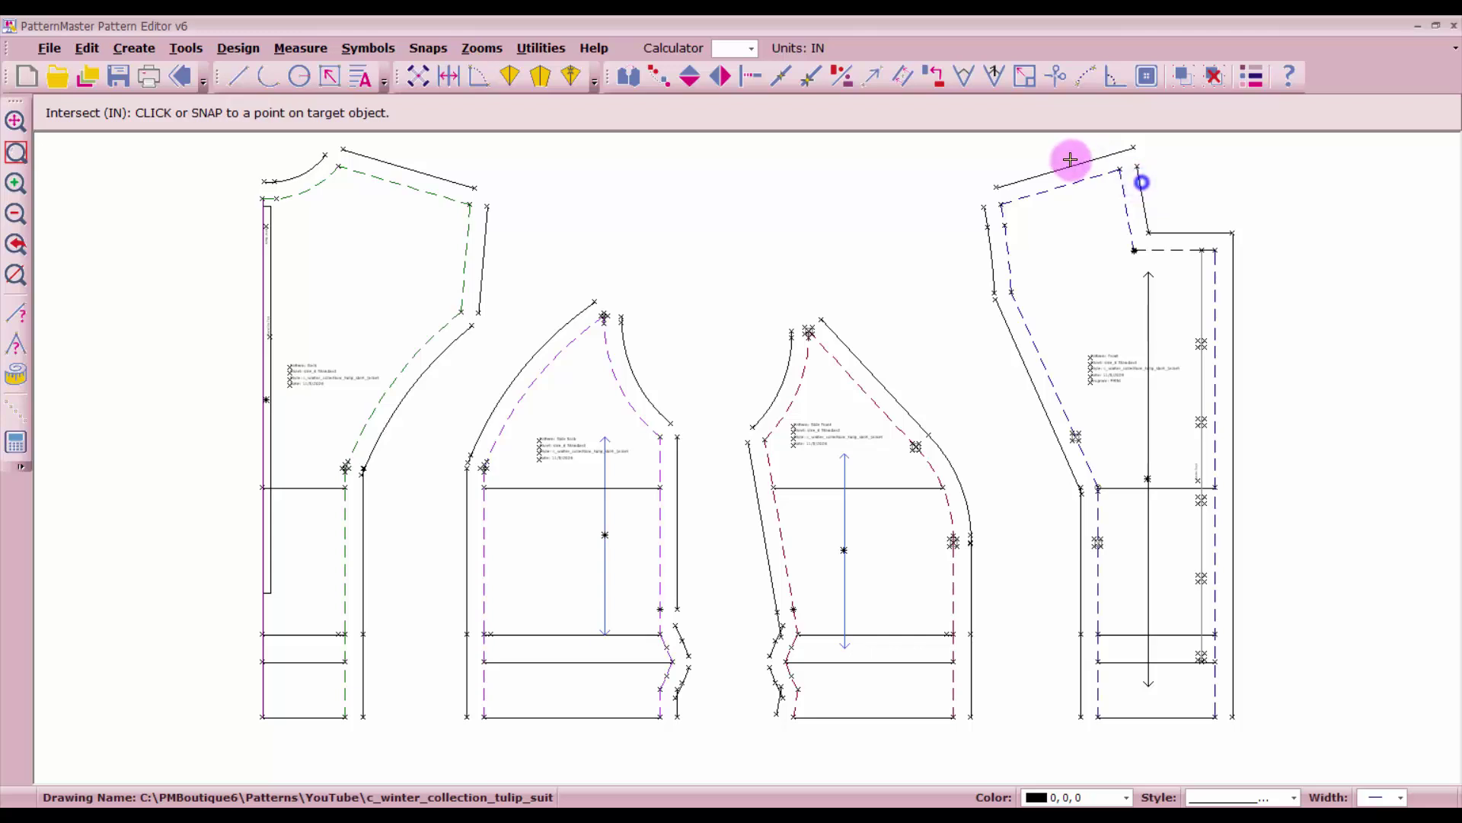
{"action": "left_click", "coordinate": [1073, 158]}
{"action": "left_click", "coordinate": [1013, 180]}
{"action": "left_click", "coordinate": [984, 215]}
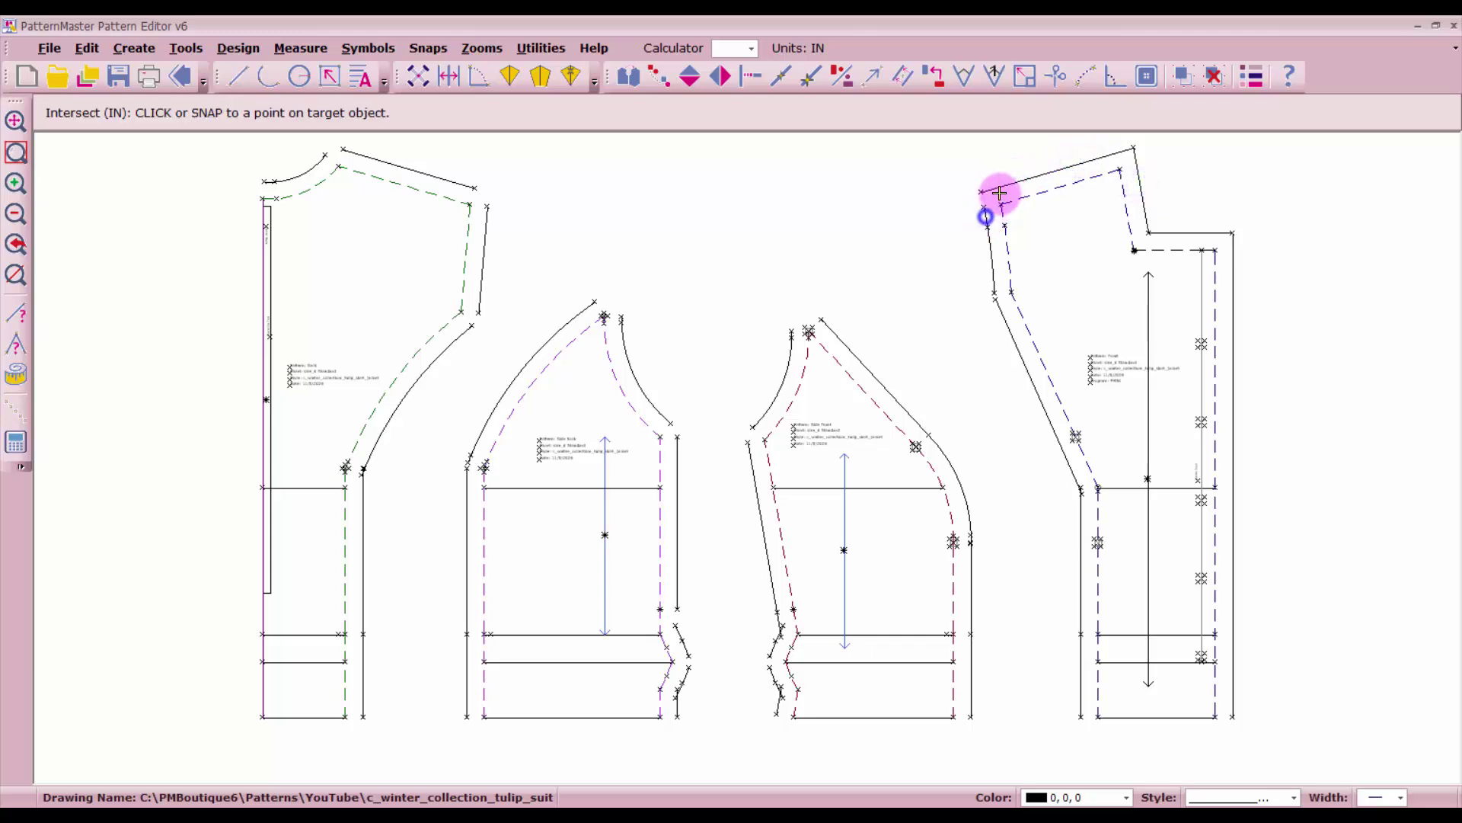
- Intersect the front's offset armhole line with the shoulder offset at its upper end and the panel seam offset below
{"action": "left_click", "coordinate": [998, 188]}
{"action": "left_click", "coordinate": [995, 272]}
{"action": "left_click", "coordinate": [1014, 337]}
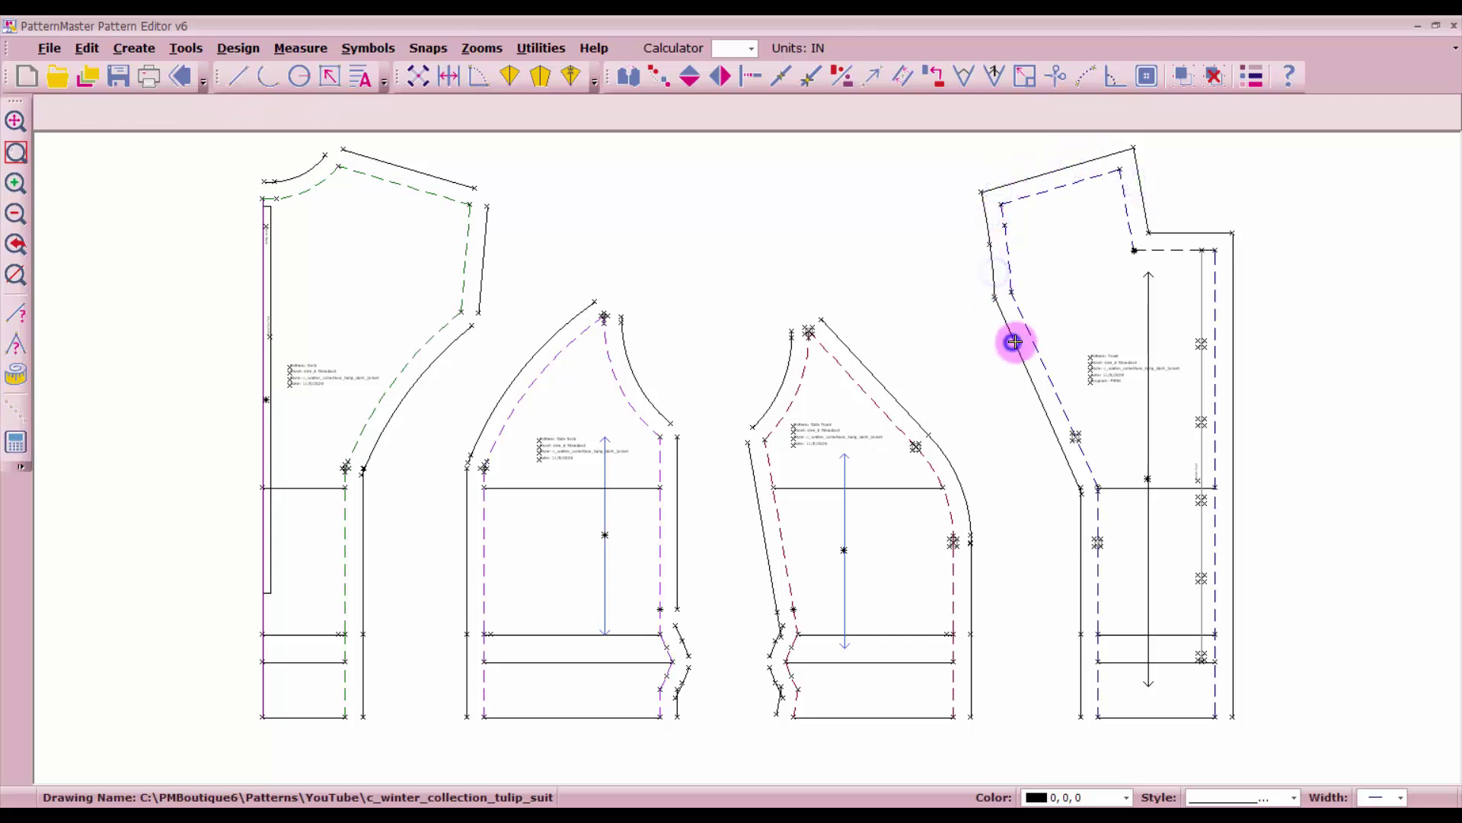
- Intersect the front's slanted panel seam offset with the armhole offset above and the vertical panel seam offset below
{"action": "left_click", "coordinate": [998, 281]}
{"action": "left_click", "coordinate": [1070, 476]}
{"action": "left_click", "coordinate": [1079, 547]}
{"action": "left_click", "coordinate": [1064, 467]}
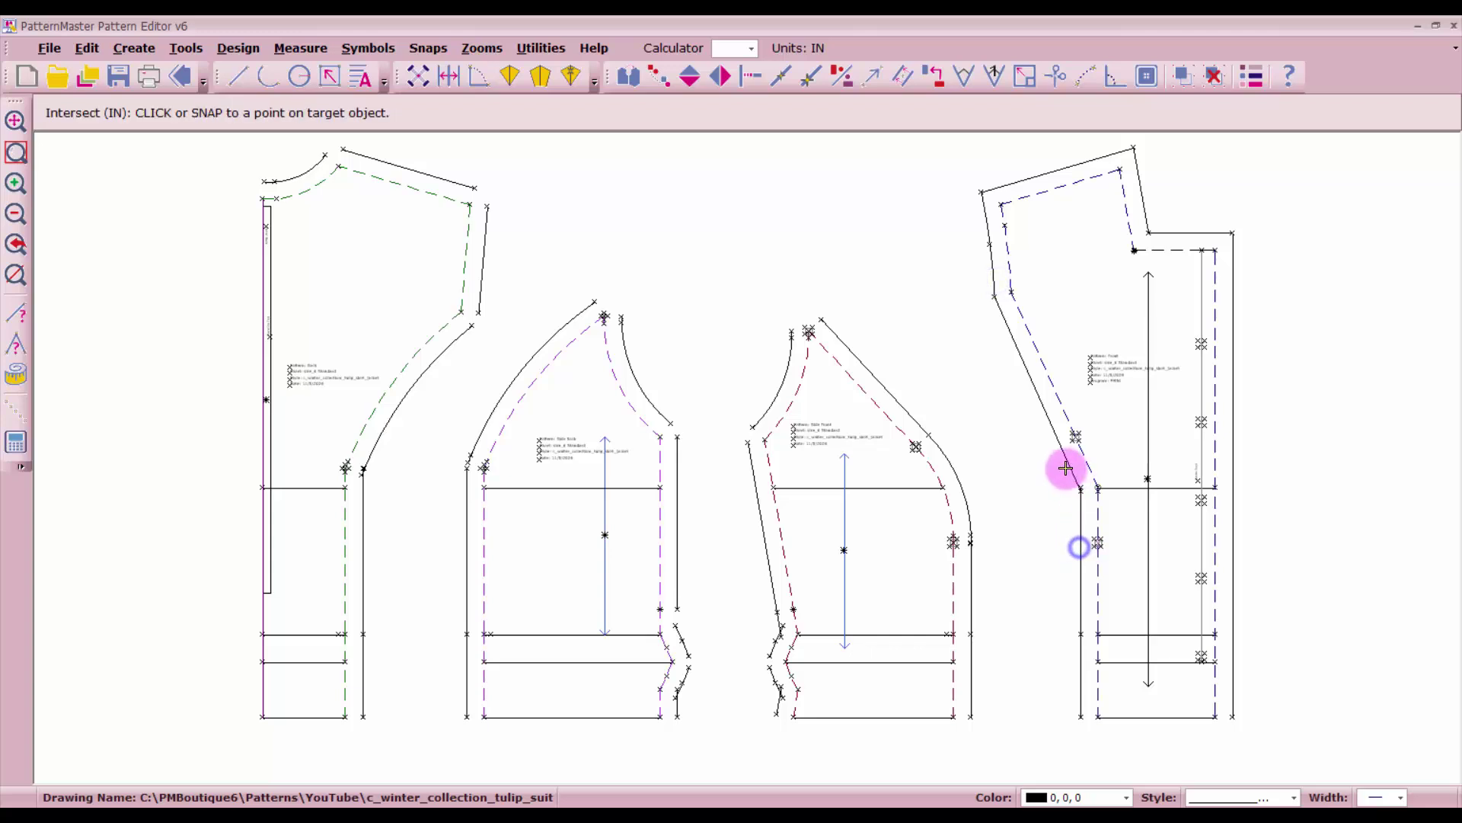
- Extend the front's hem line to both vertical offset lines, and the side front's hem to its panel seam offset
{"action": "left_click", "coordinate": [1134, 721]}
{"action": "left_click", "coordinate": [1078, 715]}
{"action": "left_click", "coordinate": [1079, 714]}
{"action": "left_click", "coordinate": [1181, 716]}
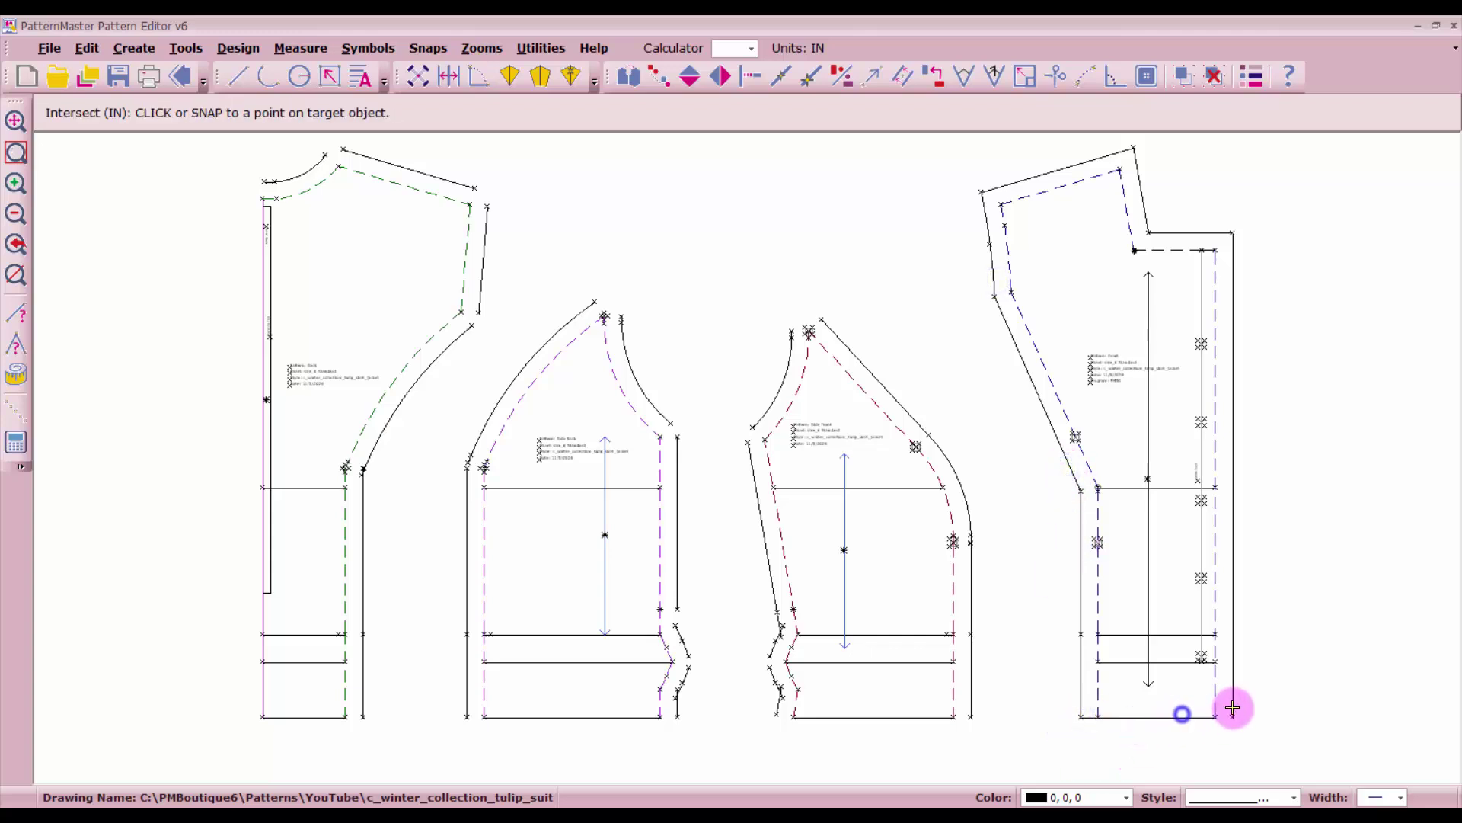
{"action": "left_click", "coordinate": [1231, 702]}
{"action": "left_click", "coordinate": [924, 718]}
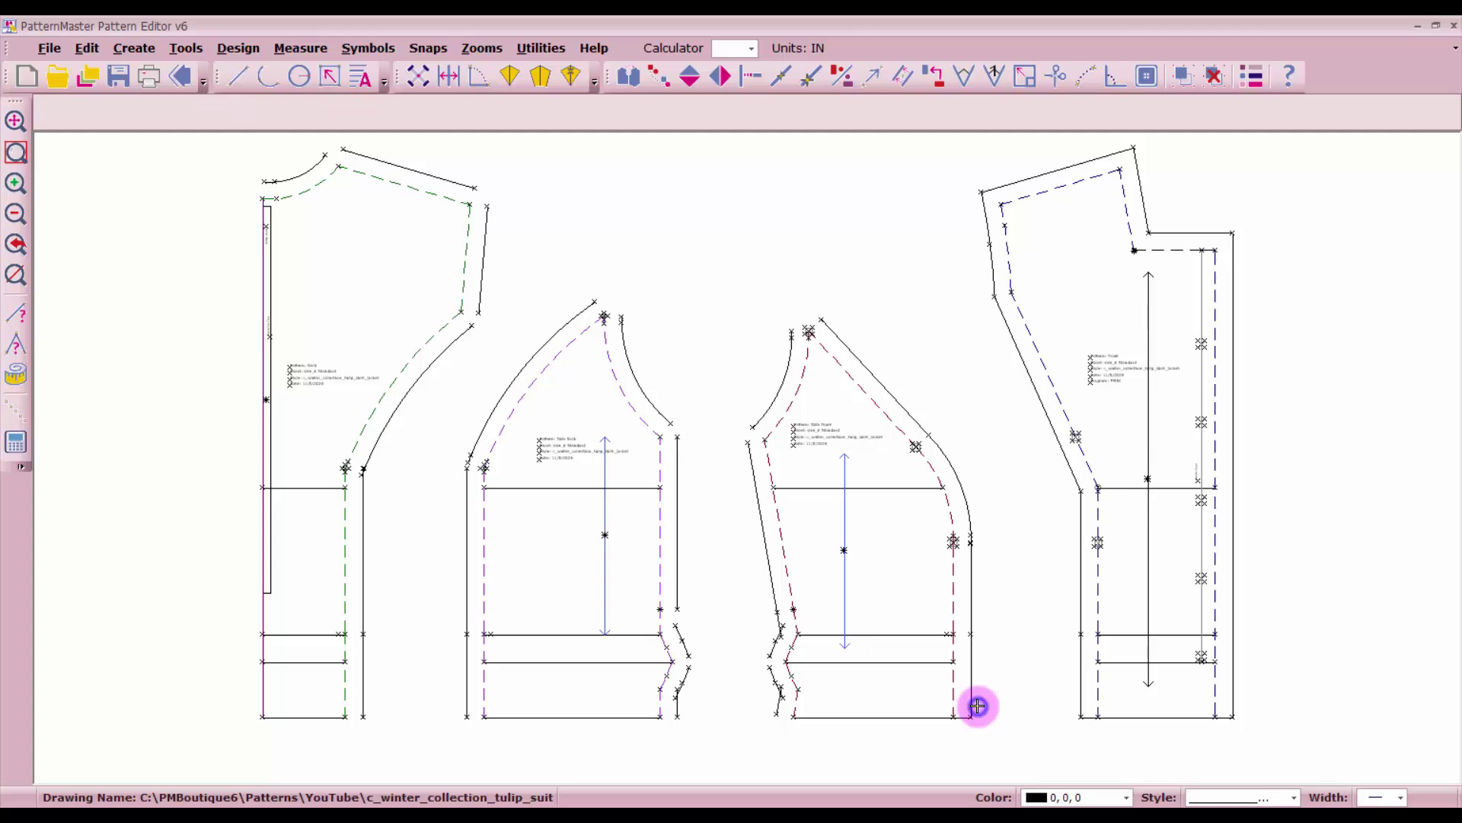
{"action": "left_click", "coordinate": [978, 706]}
- Intersect the side front's offset side seam with its offset armhole curve at the underarm corner
{"action": "left_click", "coordinate": [752, 469]}
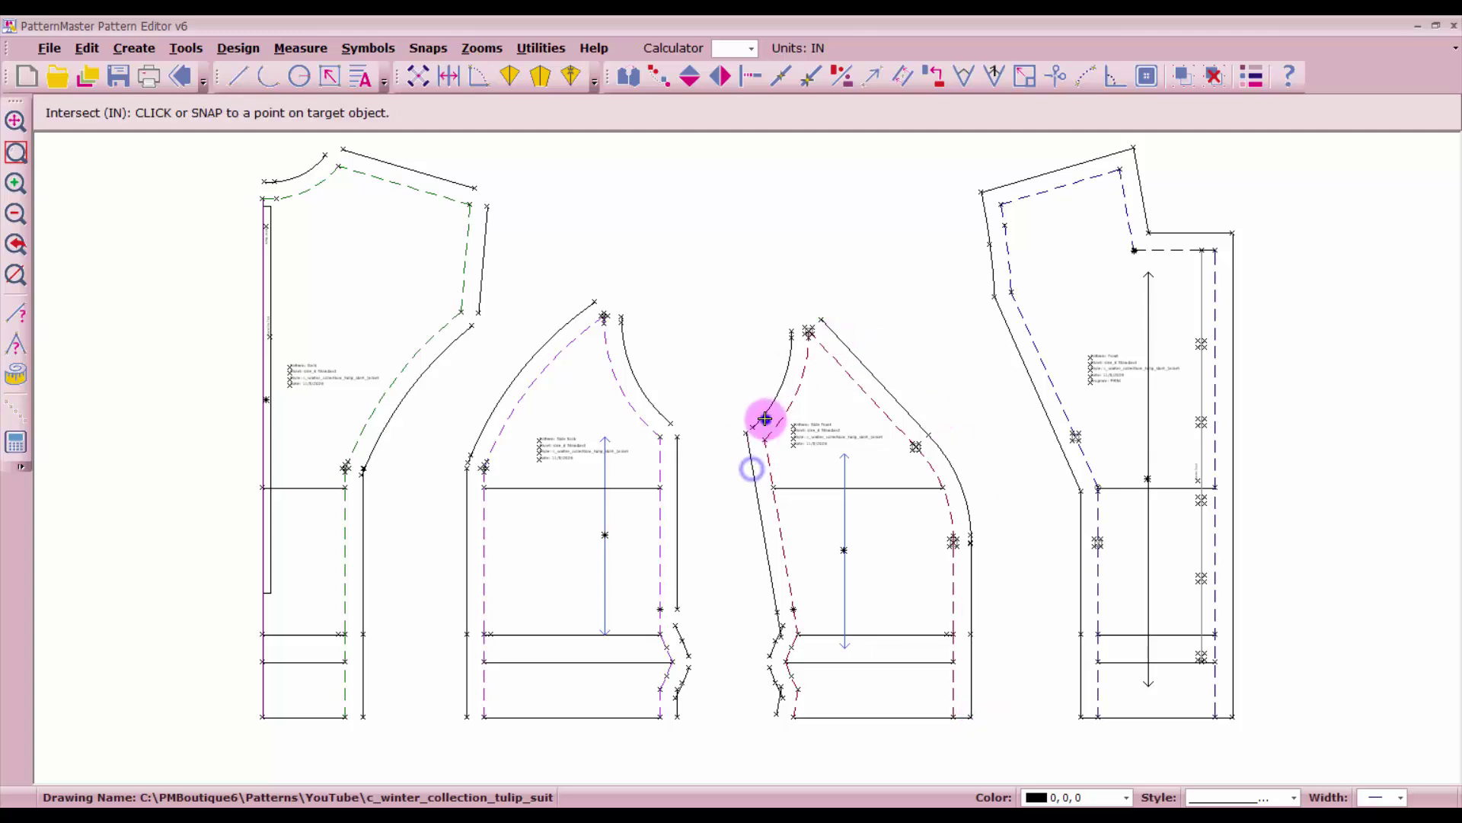
{"action": "left_click", "coordinate": [766, 418]}
{"action": "left_click", "coordinate": [763, 416]}
{"action": "left_click", "coordinate": [748, 459]}
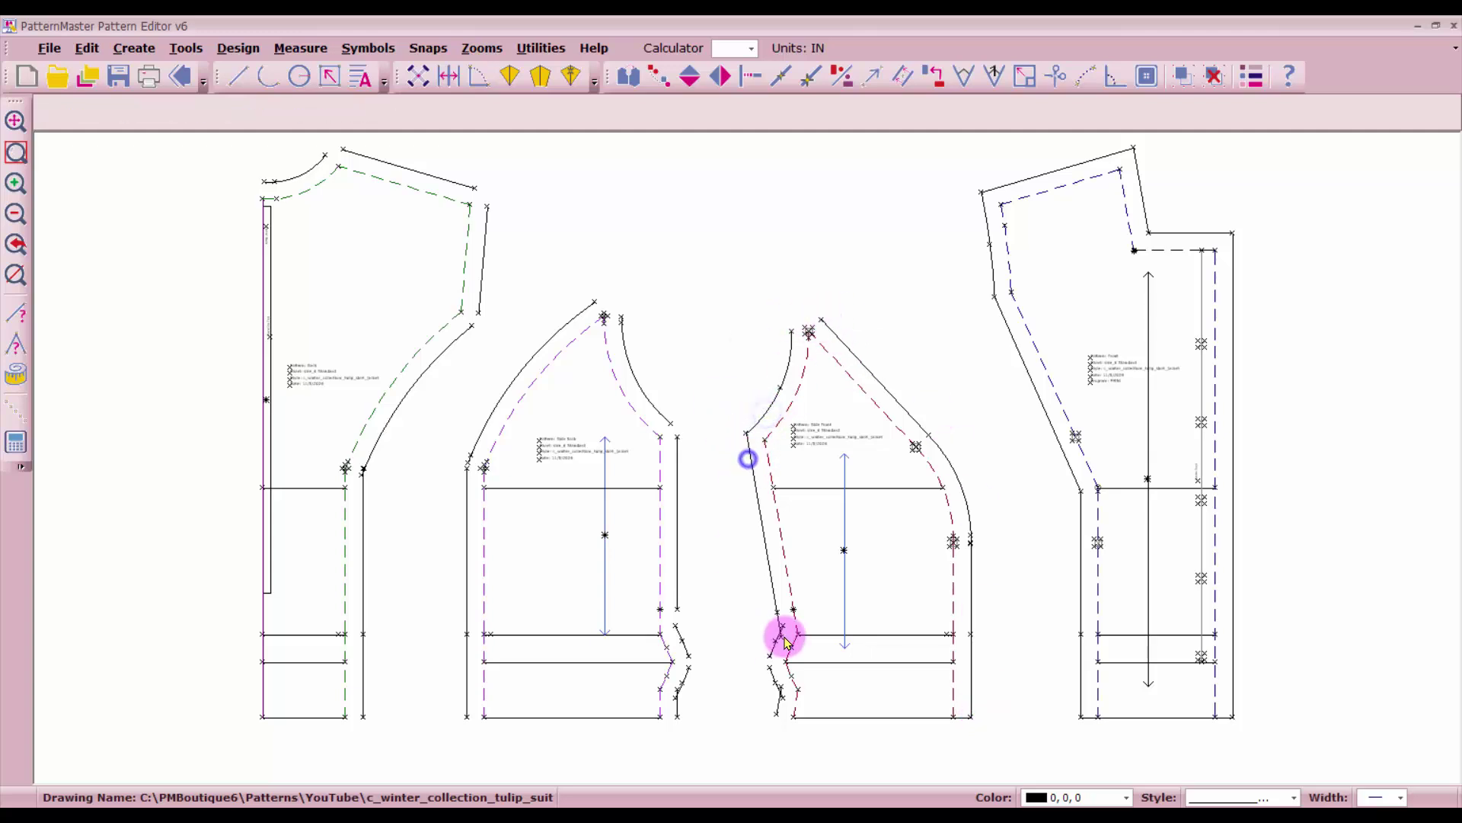
- Intersect the side front's long side seam offset with the short offset segment just above the waist
{"action": "scroll", "coordinate": [785, 640], "scroll_direction": "up", "scroll_amount": 2}
{"action": "left_click", "coordinate": [733, 373]}
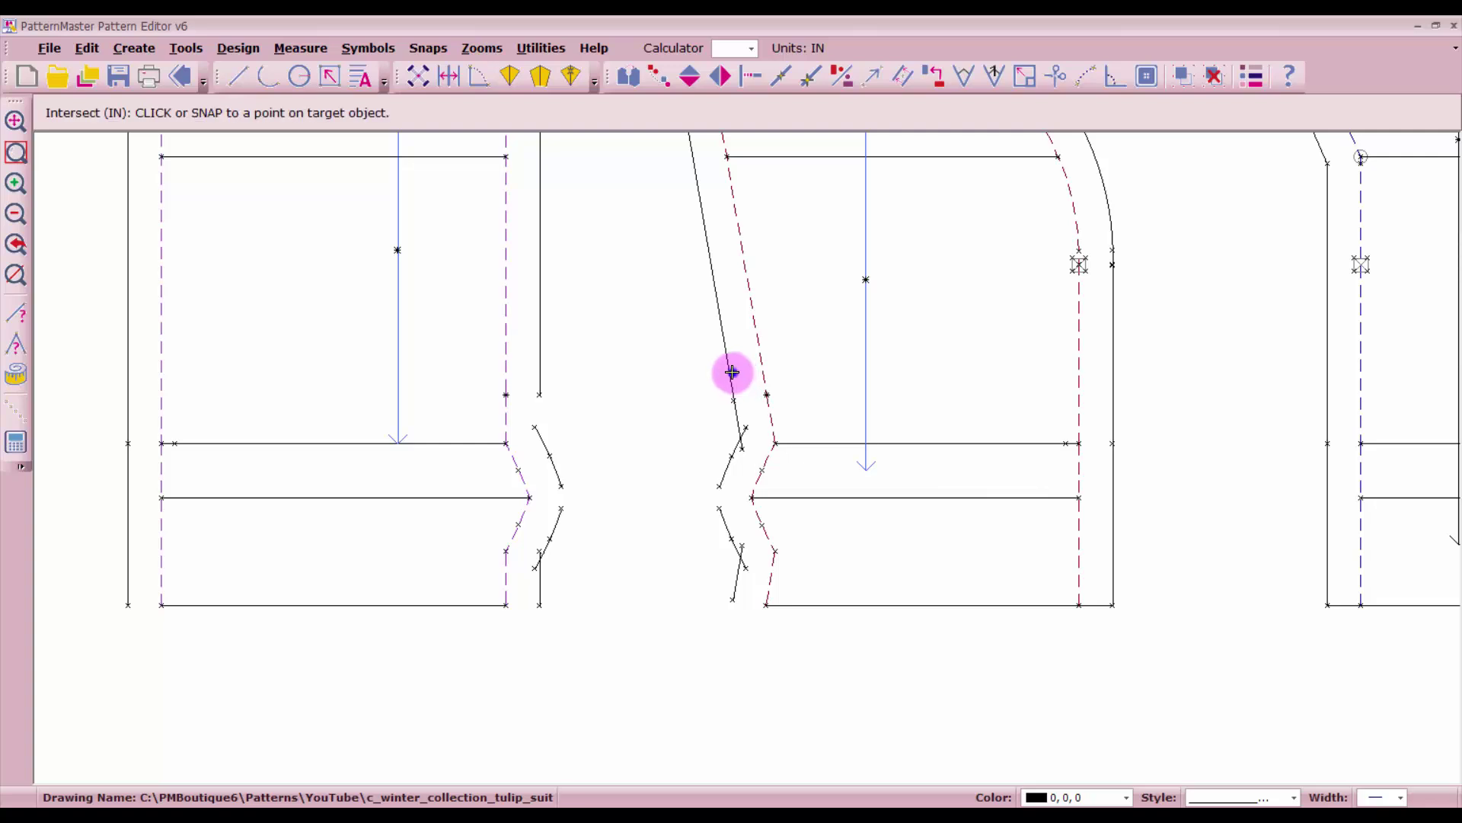
{"action": "left_click", "coordinate": [739, 422]}
{"action": "left_click", "coordinate": [733, 457]}
{"action": "left_click", "coordinate": [743, 418]}
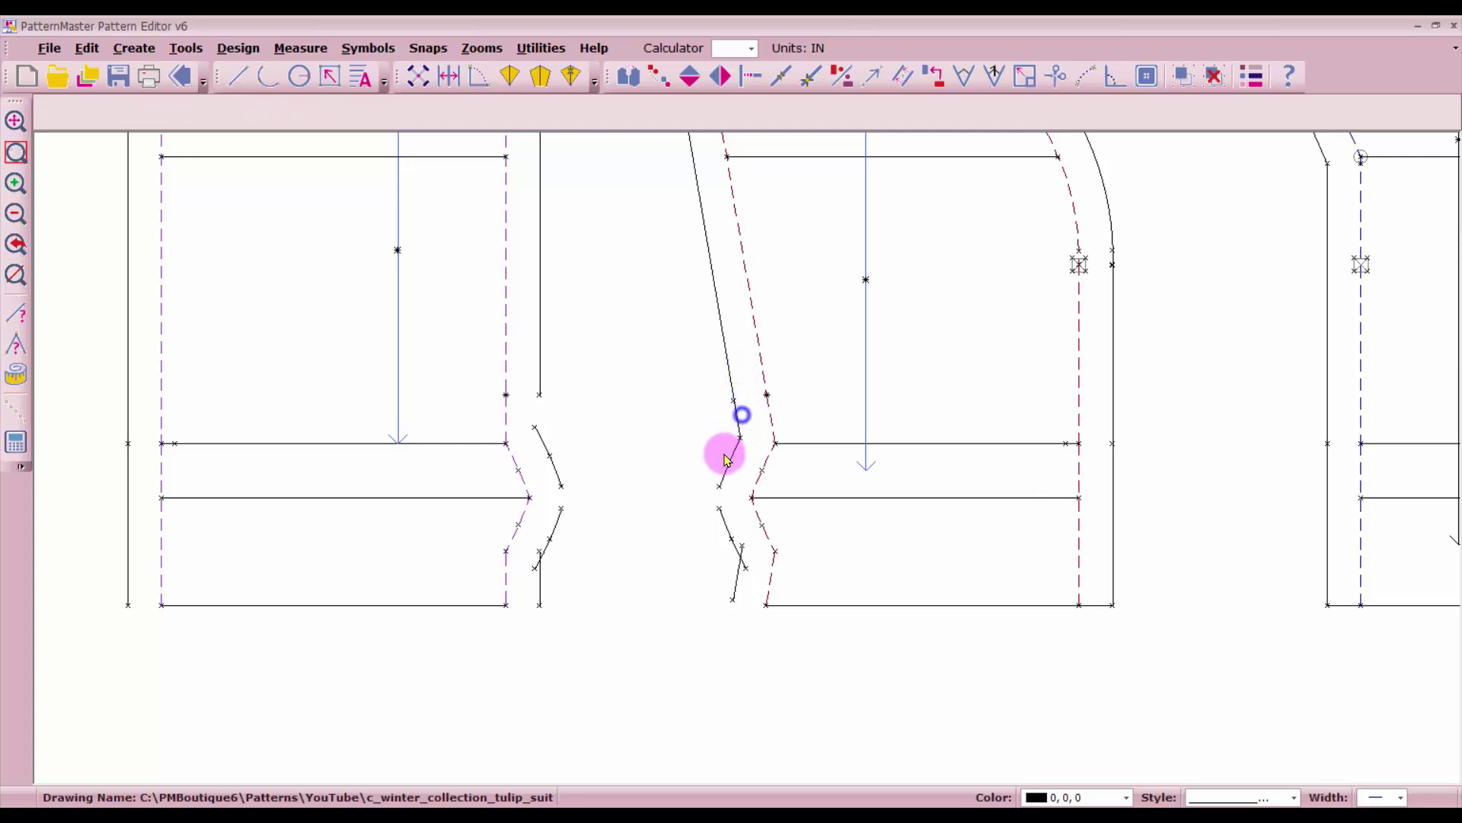
- Intersect the side front's two short waist offset segments, and the lower segment with the side seam offset below it
{"action": "left_click", "coordinate": [724, 468]}
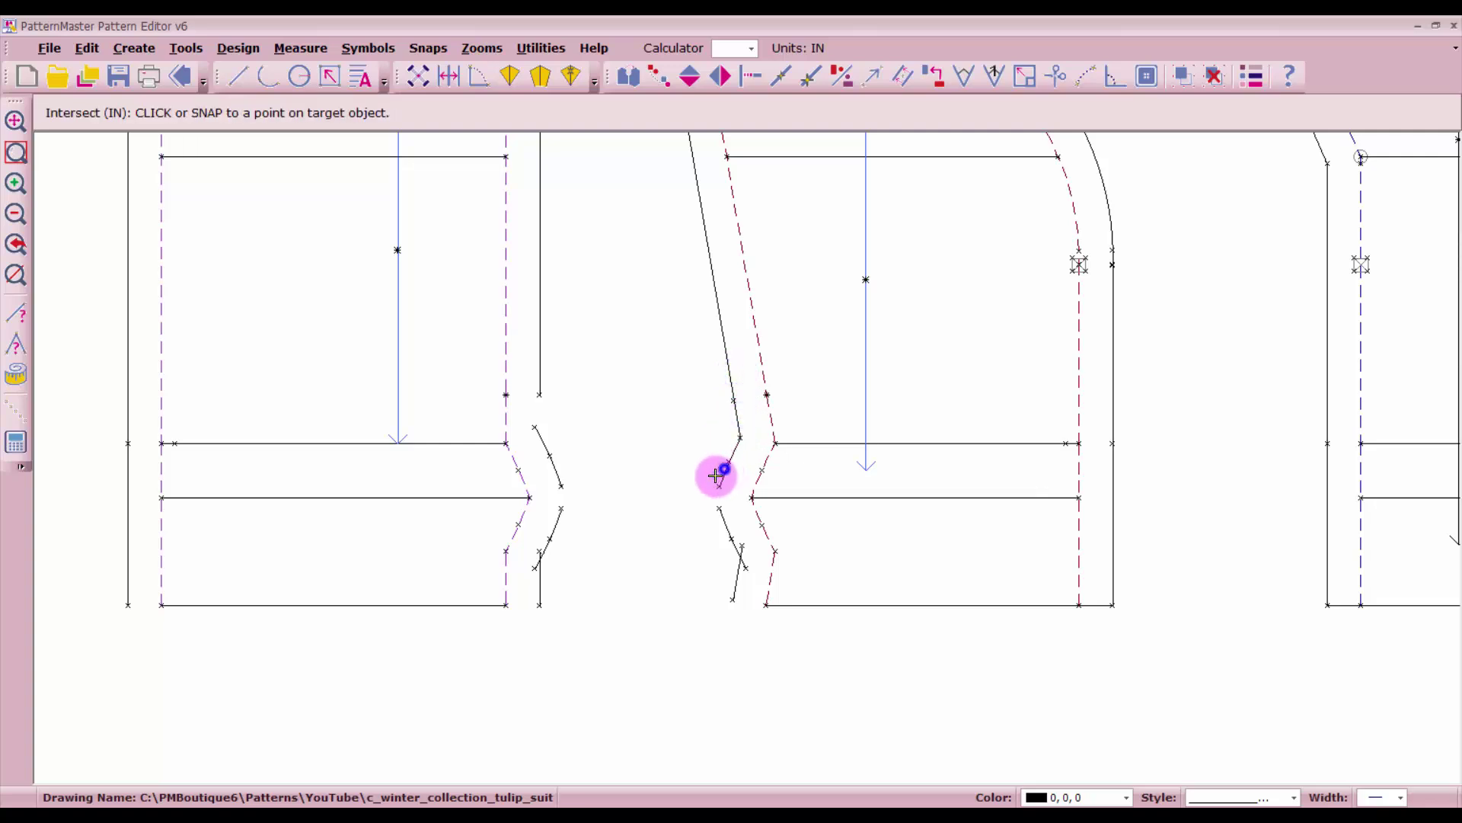
{"action": "left_click", "coordinate": [726, 521]}
{"action": "left_click", "coordinate": [731, 537]}
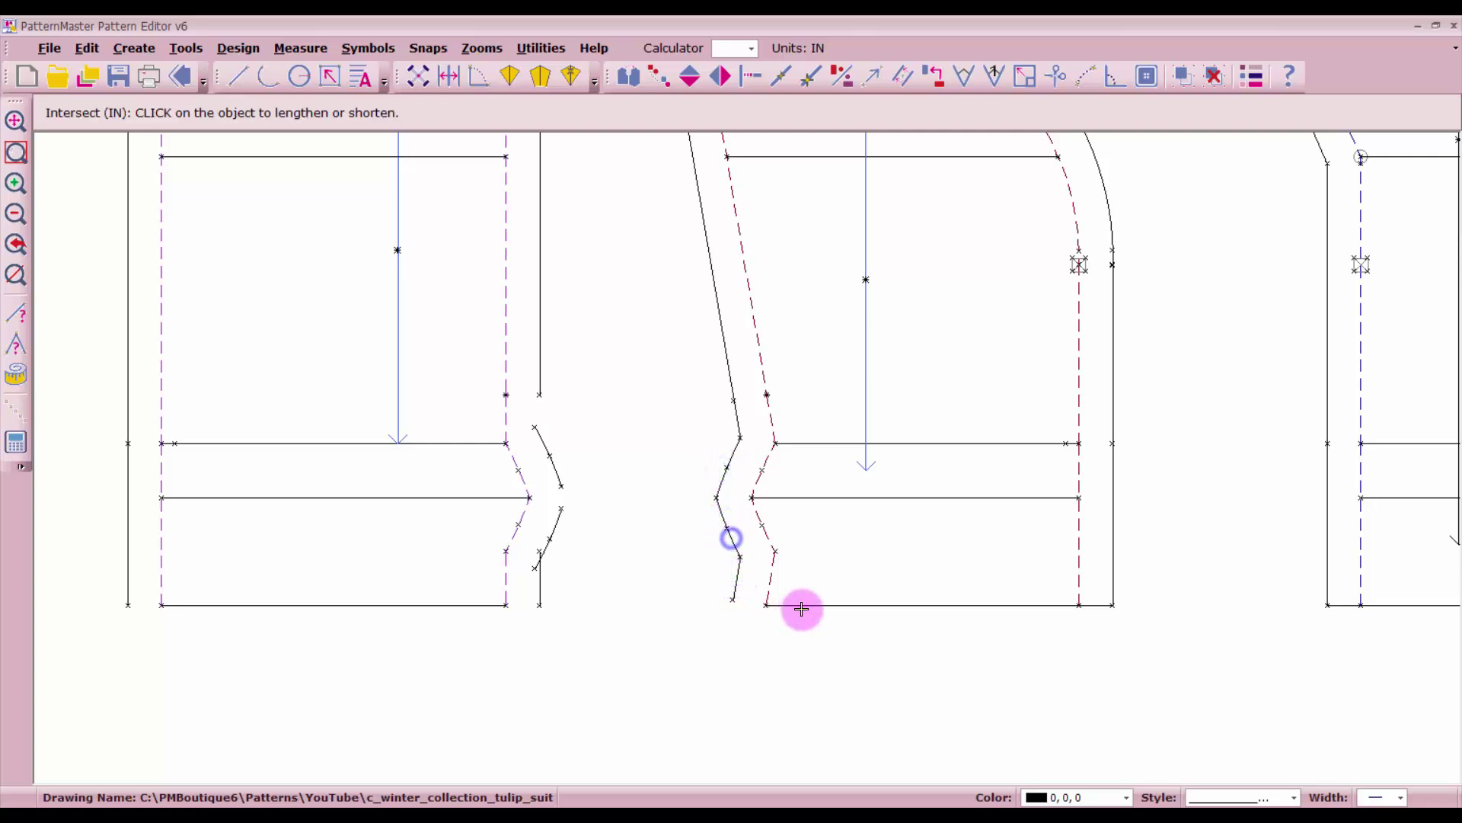
- Intersect the side front's hem line and lowest side seam offset to close the hem corner
{"action": "left_click", "coordinate": [799, 605]}
{"action": "left_click", "coordinate": [733, 601]}
{"action": "left_click", "coordinate": [770, 607]}
{"action": "left_click", "coordinate": [734, 585]}
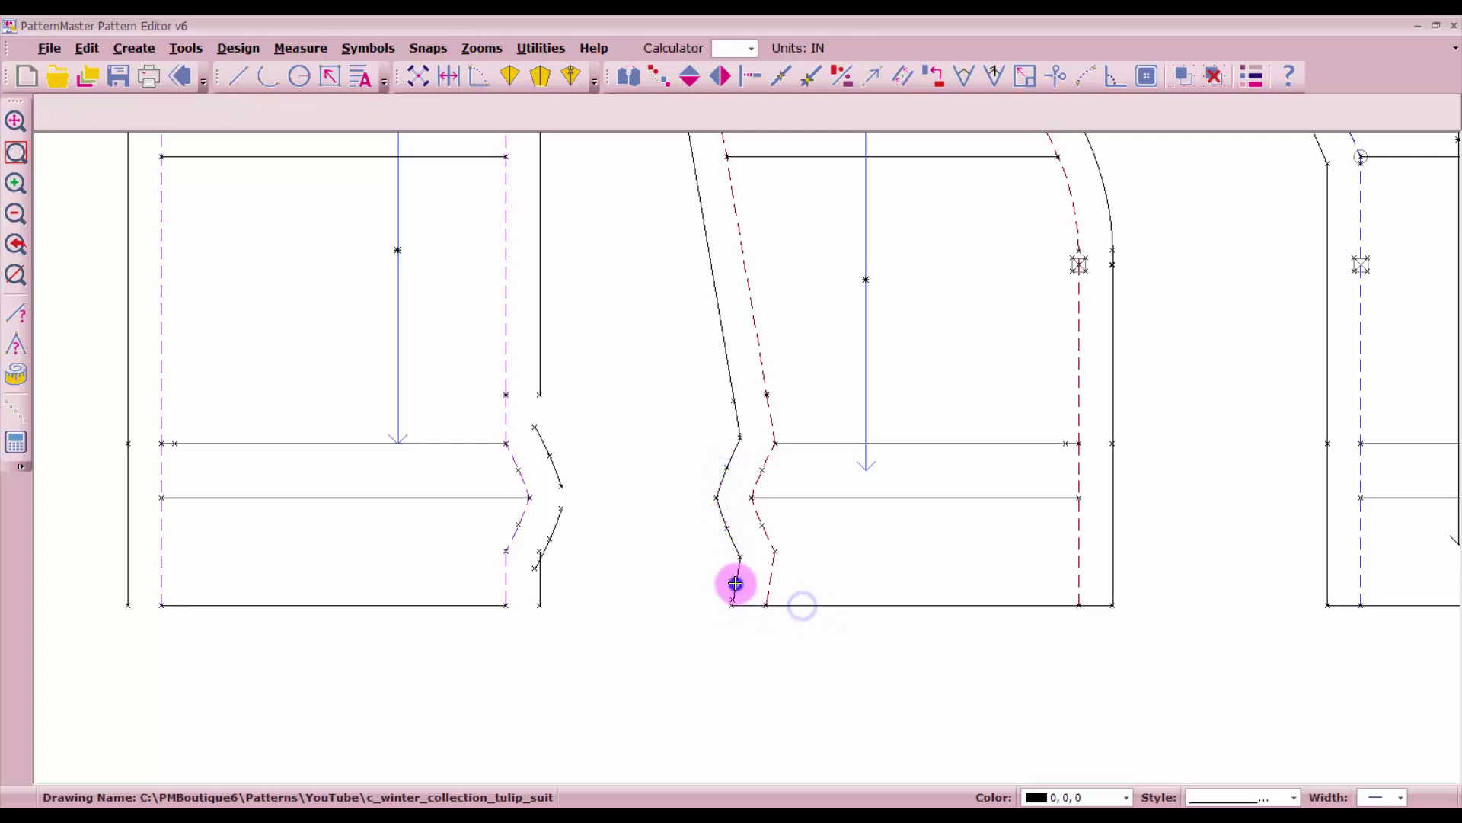
{"action": "left_click", "coordinate": [746, 604]}
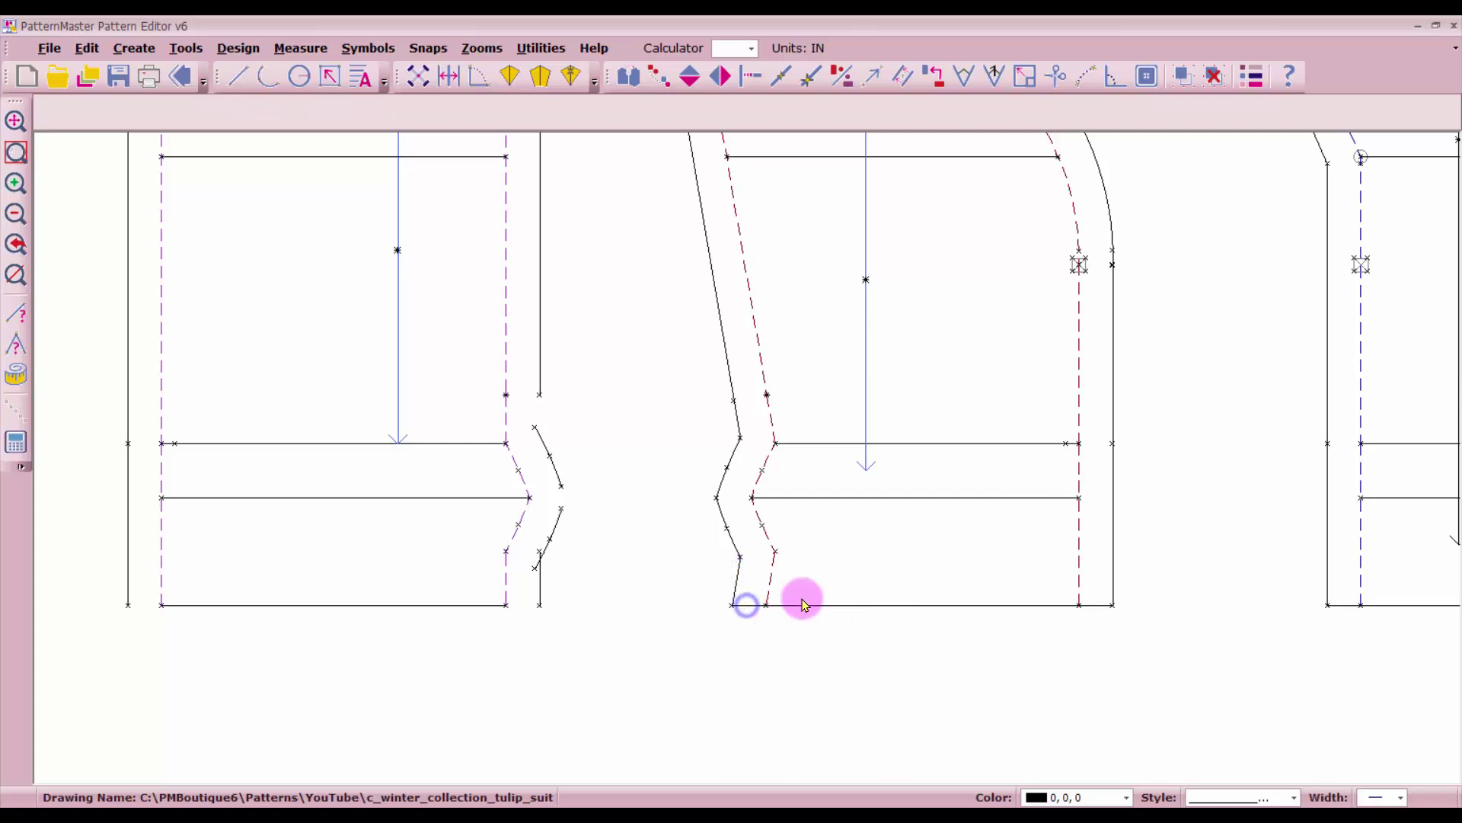
- Extend the side back's hem to the side seam offset, and intersect that offset with the lower waist segment
{"action": "left_click", "coordinate": [453, 607]}
{"action": "left_click", "coordinate": [541, 588]}
{"action": "left_click", "coordinate": [552, 553]}
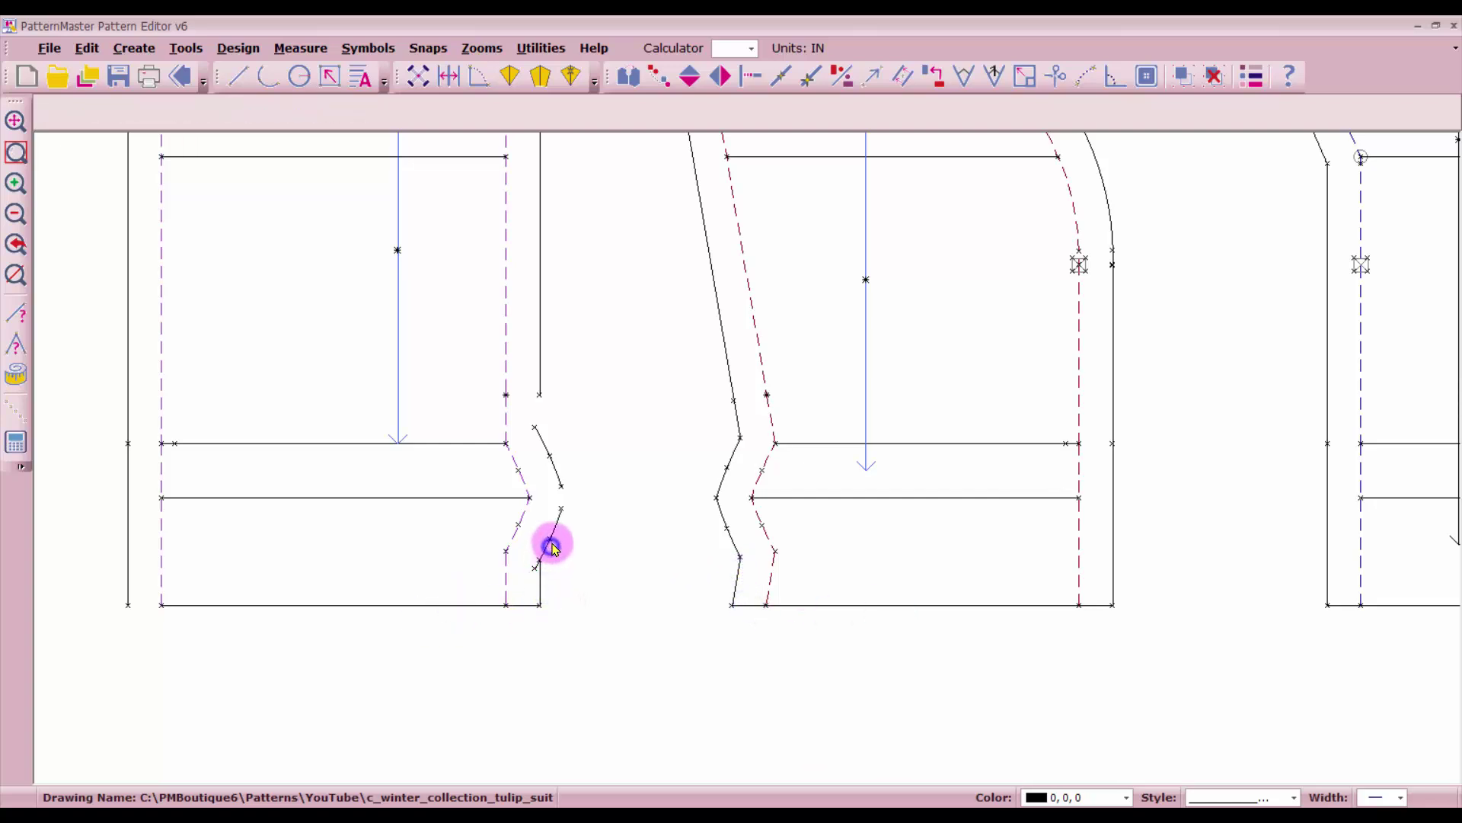
{"action": "left_click", "coordinate": [545, 578]}
- Intersect the side back's two waist offset segments, and the upper segment with the long side seam offset
{"action": "left_click", "coordinate": [555, 532]}
{"action": "left_click", "coordinate": [561, 480]}
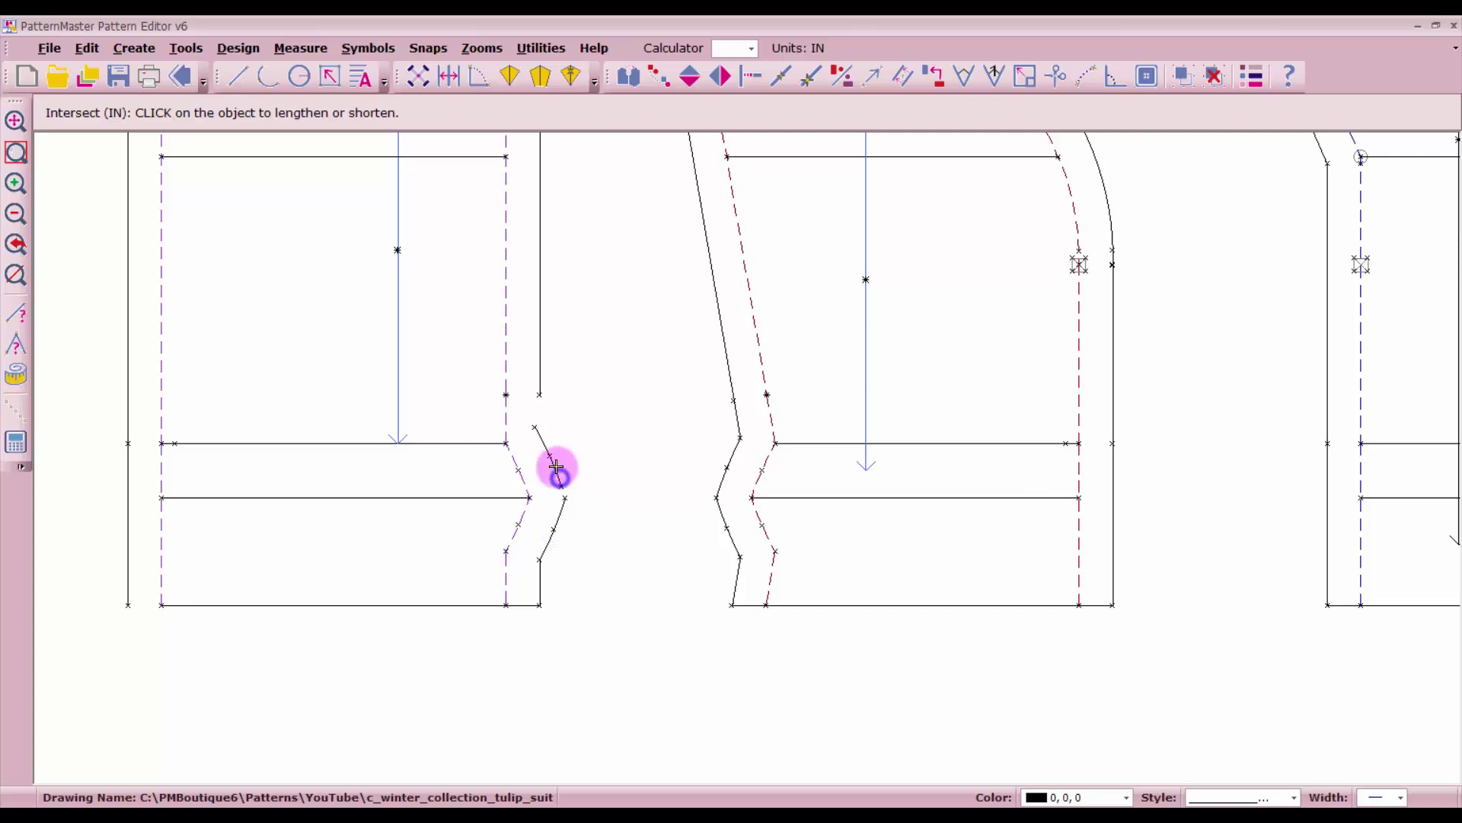
{"action": "left_click", "coordinate": [562, 516]}
{"action": "left_click", "coordinate": [542, 431]}
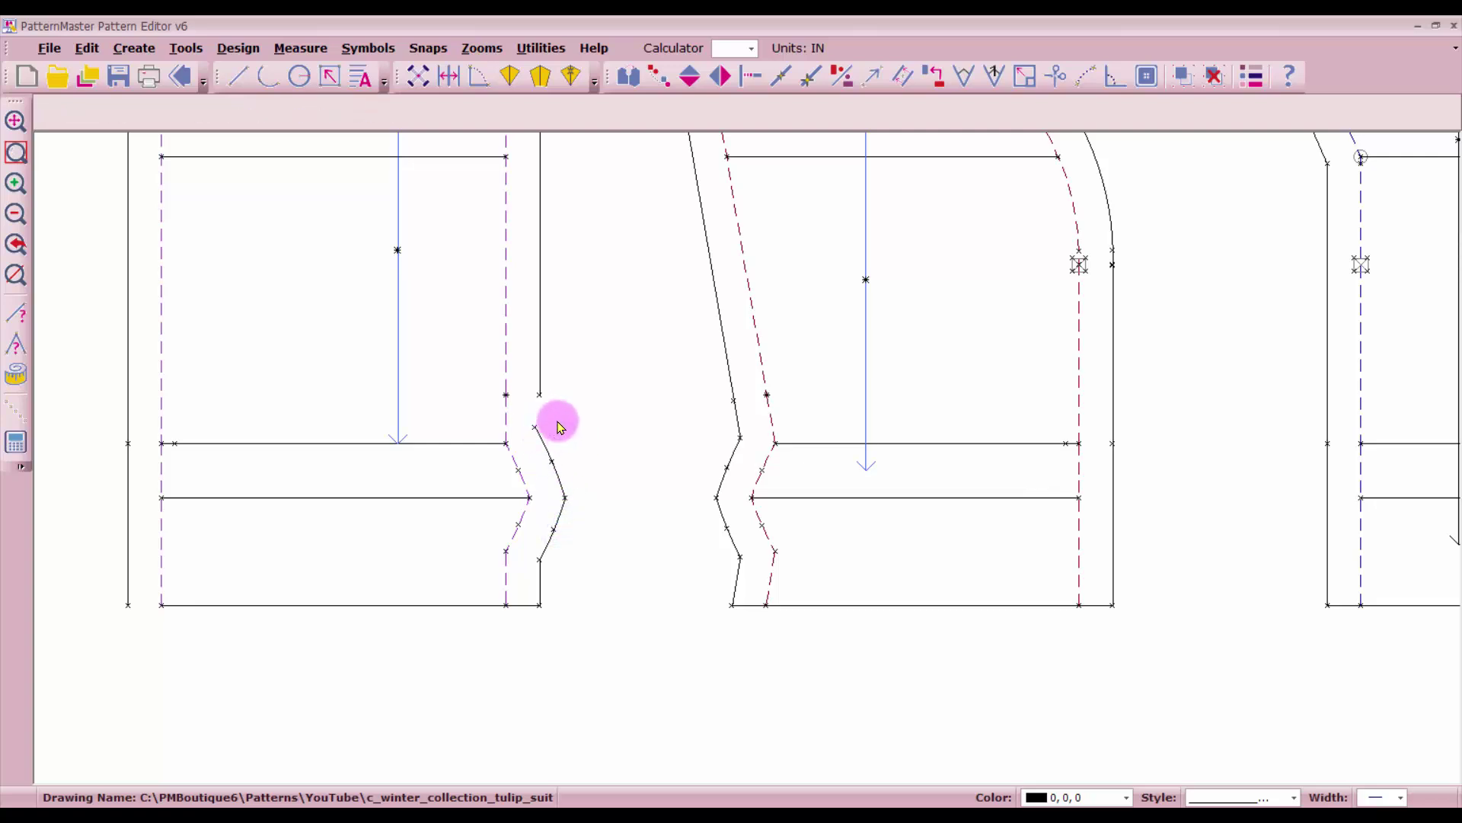
{"action": "left_click", "coordinate": [540, 364]}
{"action": "left_click", "coordinate": [551, 464]}
{"action": "left_click", "coordinate": [554, 462]}
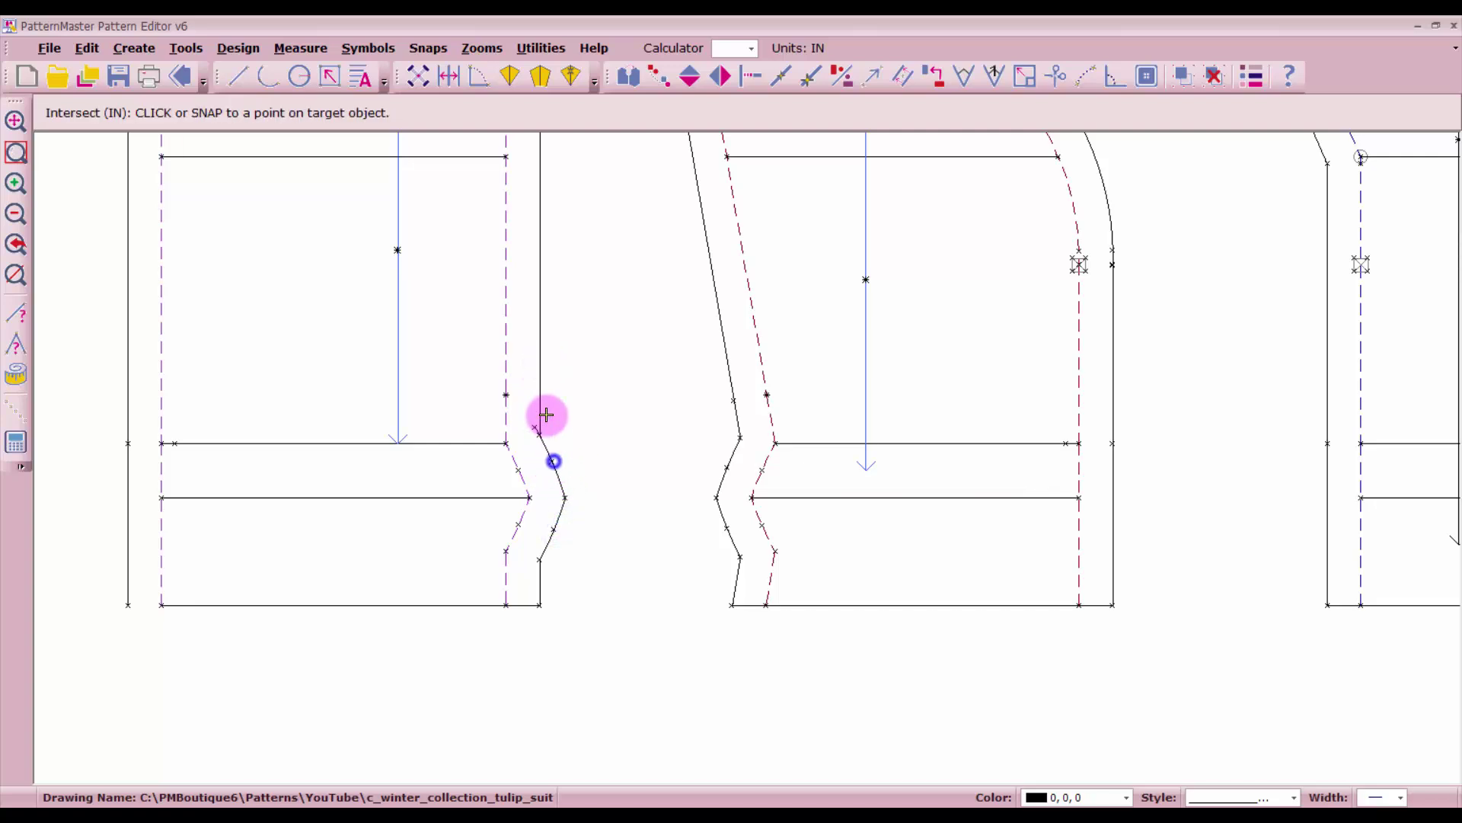
- Intersect the back's offset shoulder and armhole lines, and extend the shoulder offset to the neckline offset
{"action": "scroll", "coordinate": [597, 381], "scroll_direction": "down", "scroll_amount": 2}
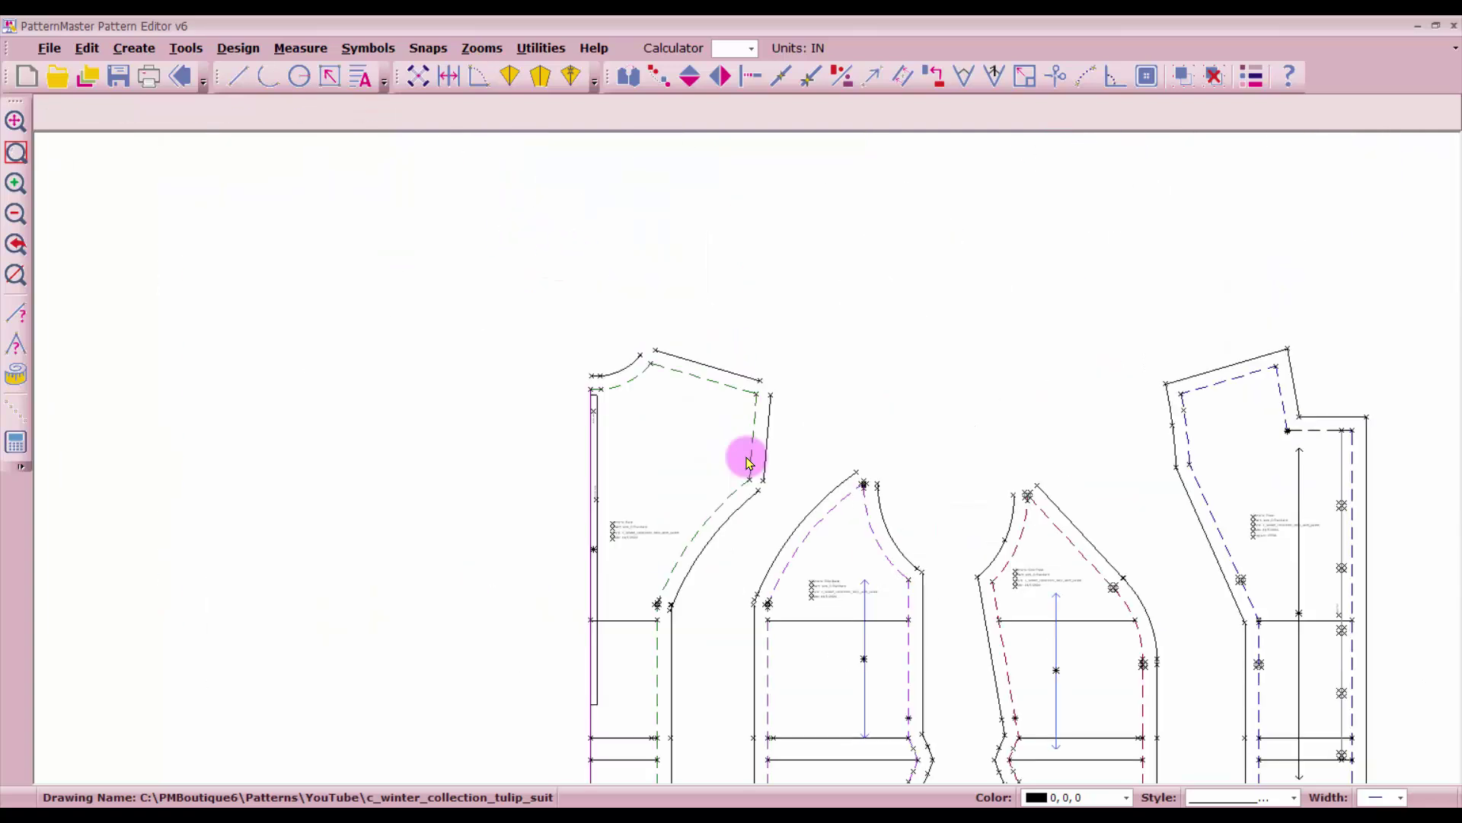
{"action": "scroll", "coordinate": [748, 457], "scroll_direction": "down", "scroll_amount": 1}
{"action": "left_click", "coordinate": [769, 417]}
{"action": "left_click", "coordinate": [744, 373]}
{"action": "left_click", "coordinate": [770, 401]}
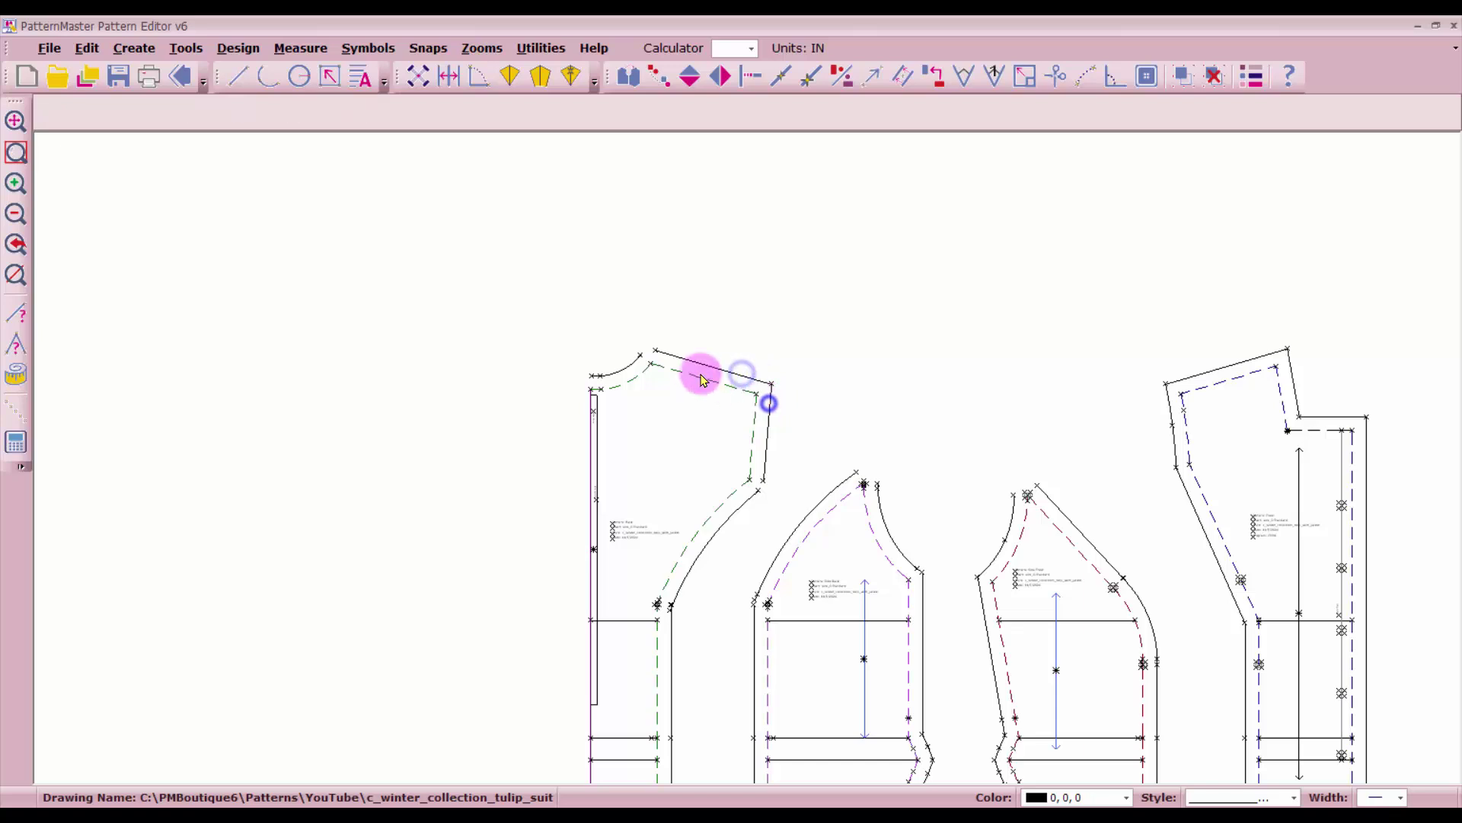
{"action": "left_click", "coordinate": [687, 356]}
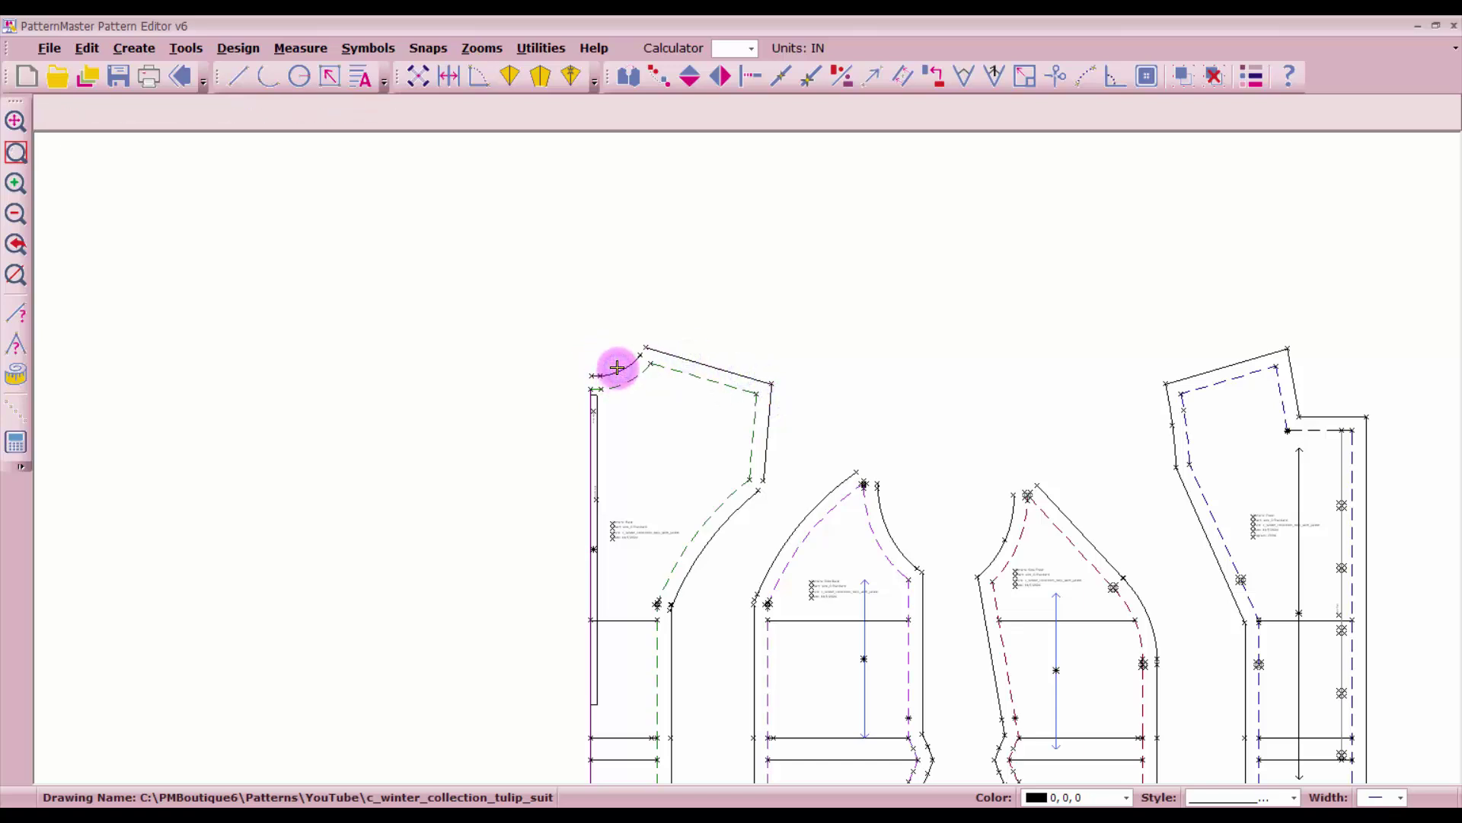
{"action": "left_click", "coordinate": [668, 349]}
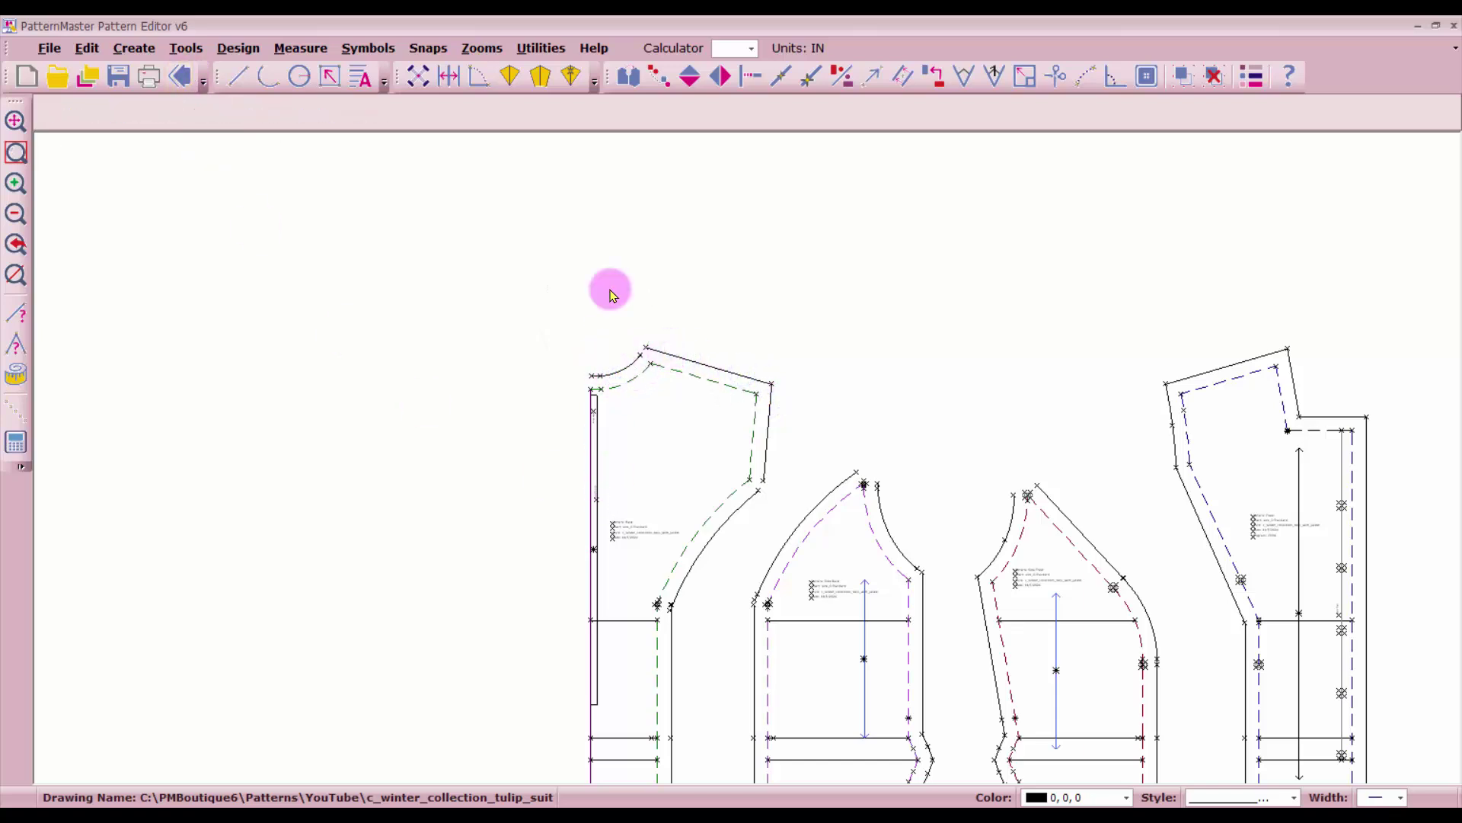
- Extend the back's center back line to the neckline offset, and the neckline offset to the shoulder offset
{"action": "left_click", "coordinate": [753, 76]}
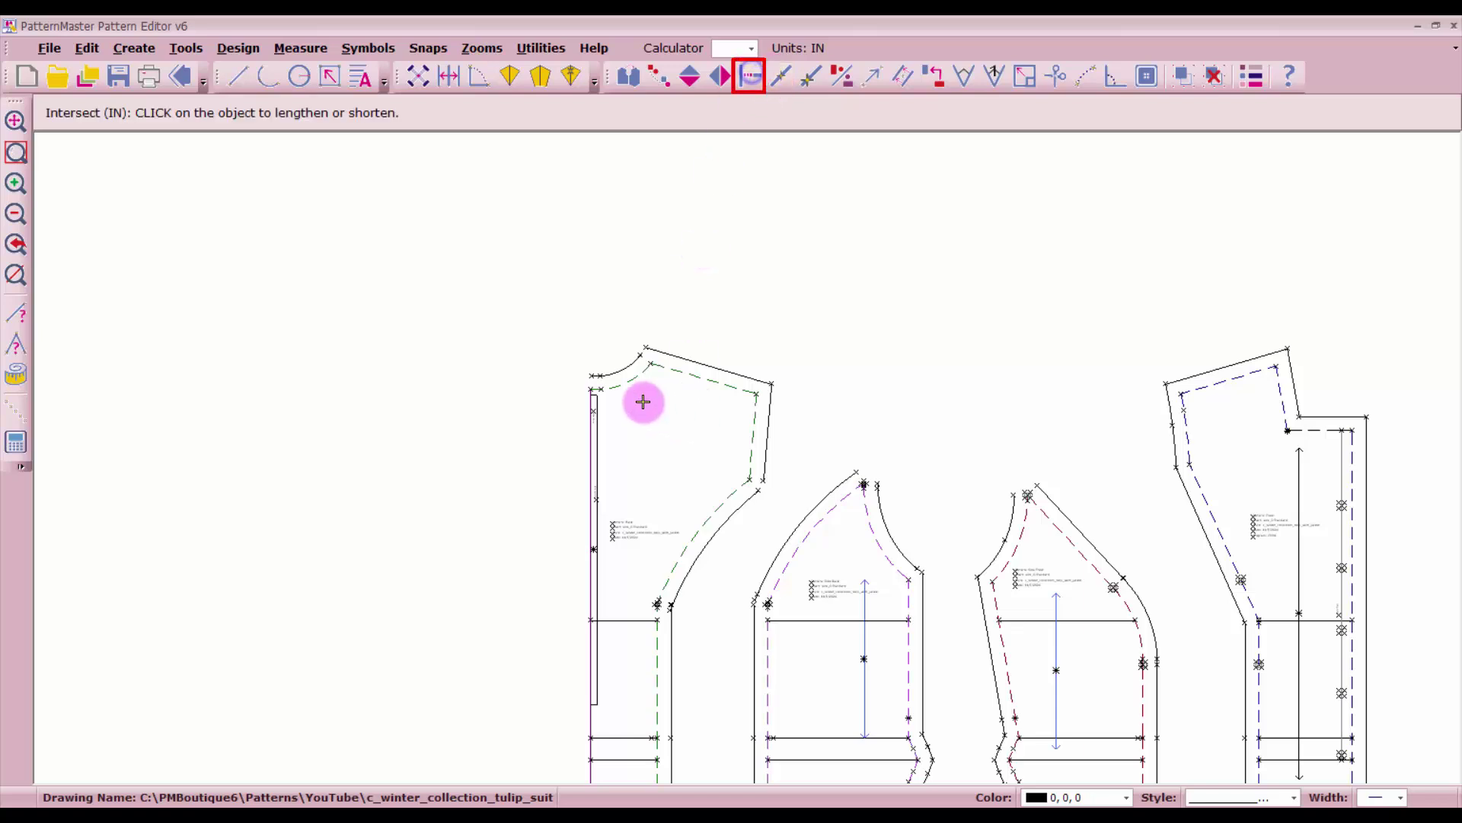
{"action": "scroll", "coordinate": [744, 457], "scroll_direction": "up", "scroll_amount": 4}
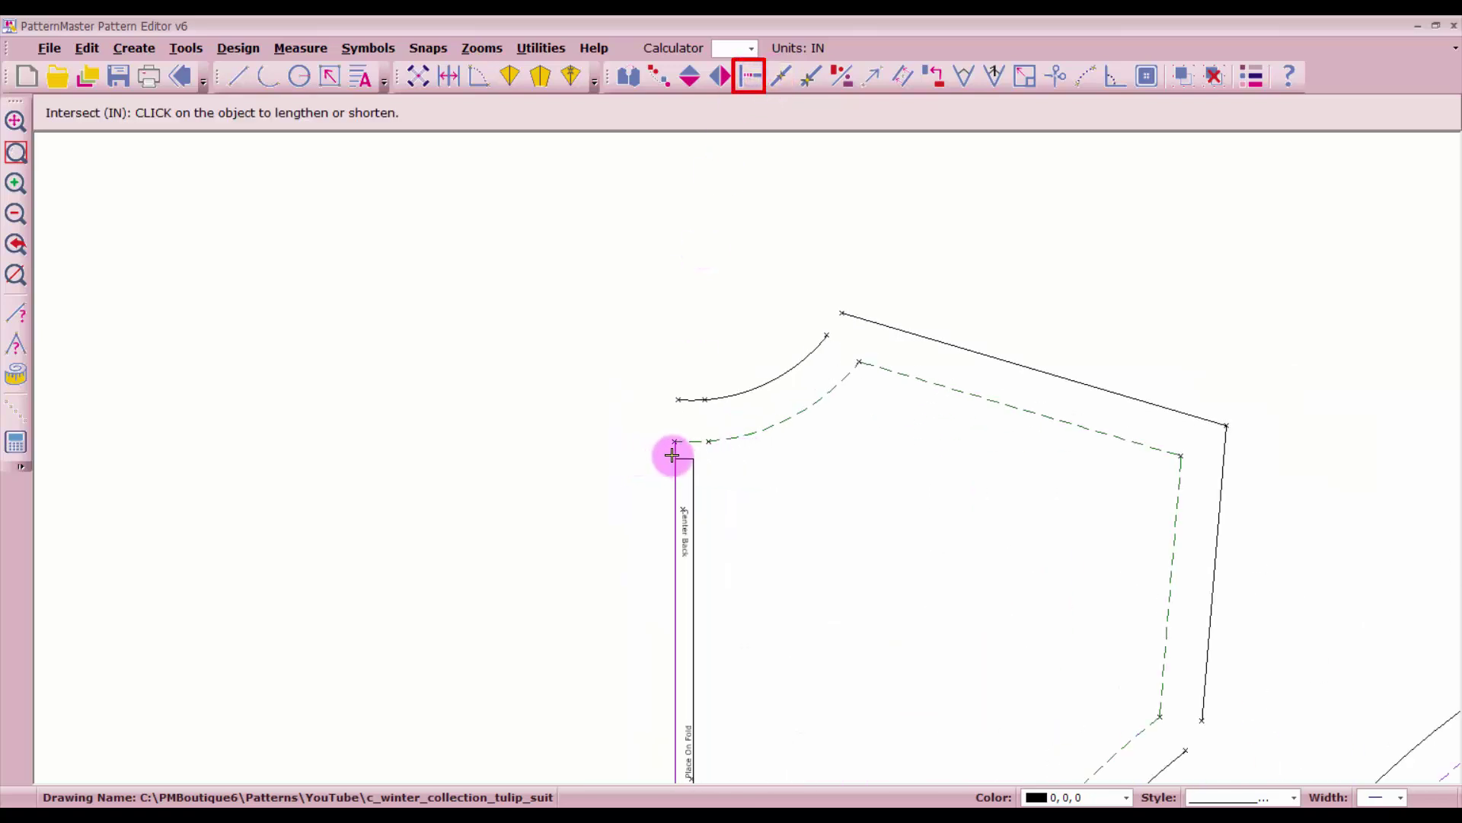
{"action": "left_click", "coordinate": [674, 456]}
{"action": "left_click", "coordinate": [686, 398]}
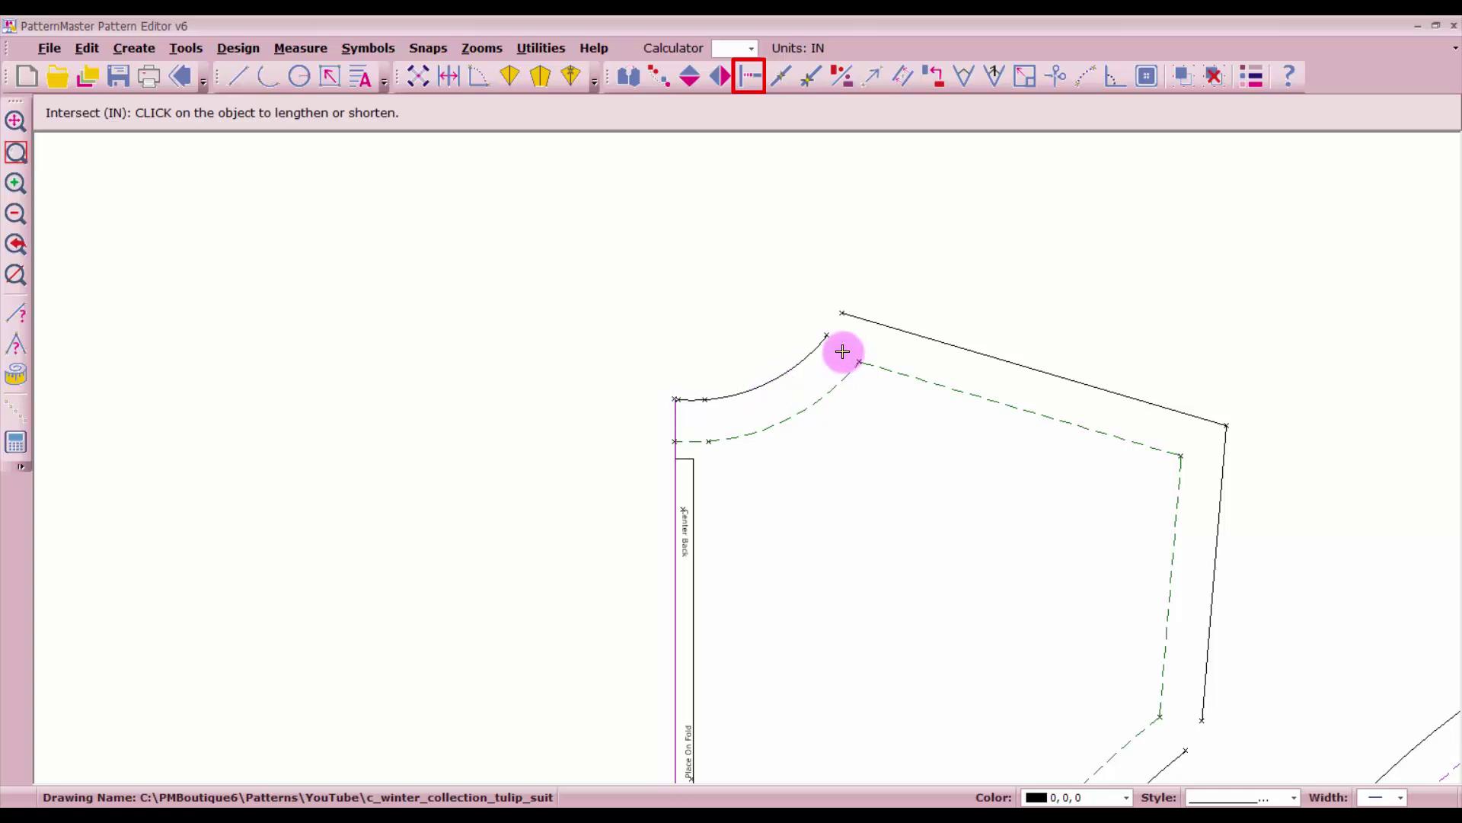
{"action": "left_click", "coordinate": [816, 352]}
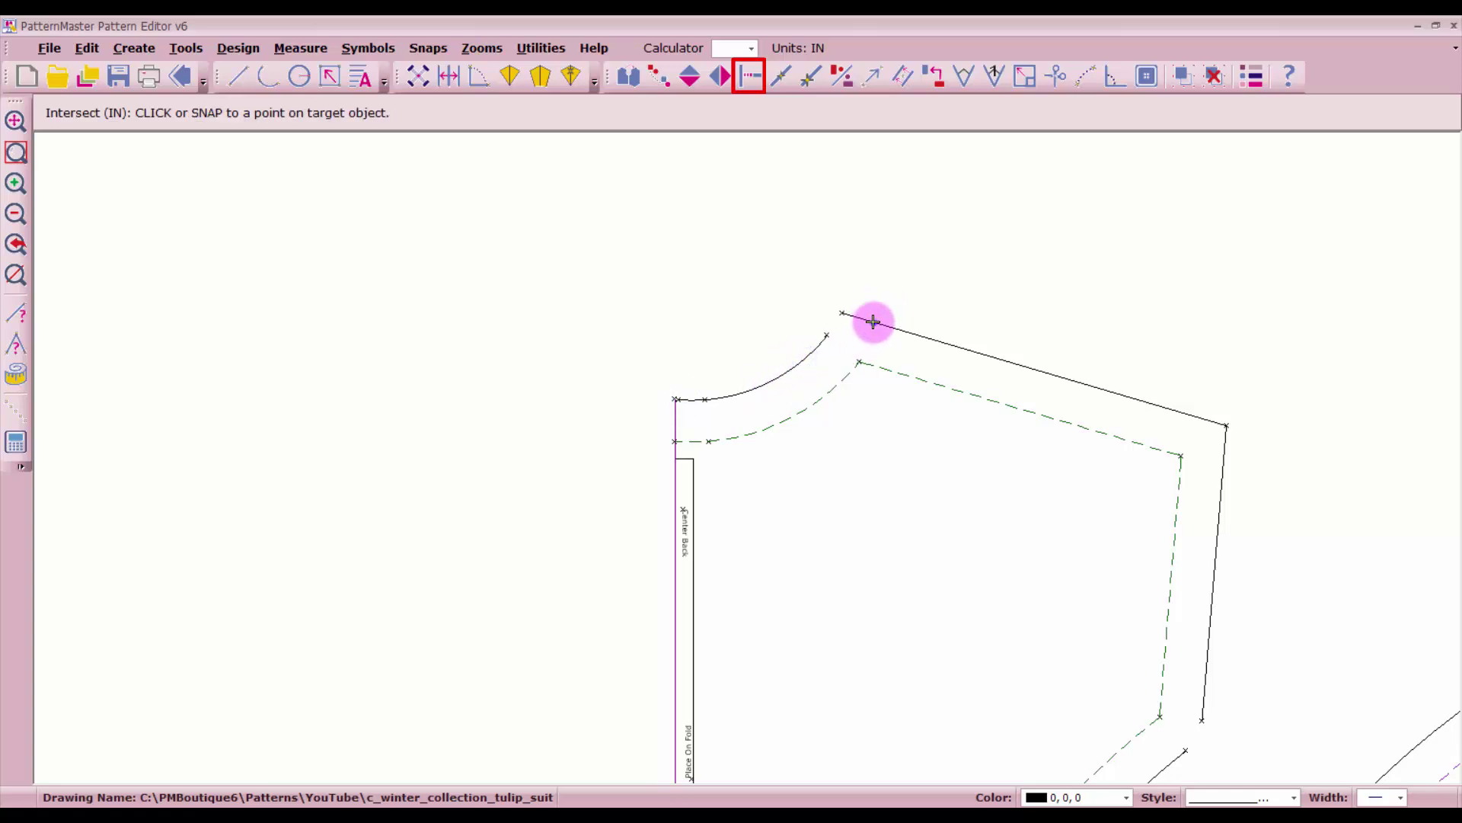
{"action": "left_click", "coordinate": [872, 321]}
- Intersect the back's curved panel seam offset with its armhole offset
{"action": "scroll", "coordinate": [747, 458], "scroll_direction": "down", "scroll_amount": 1}
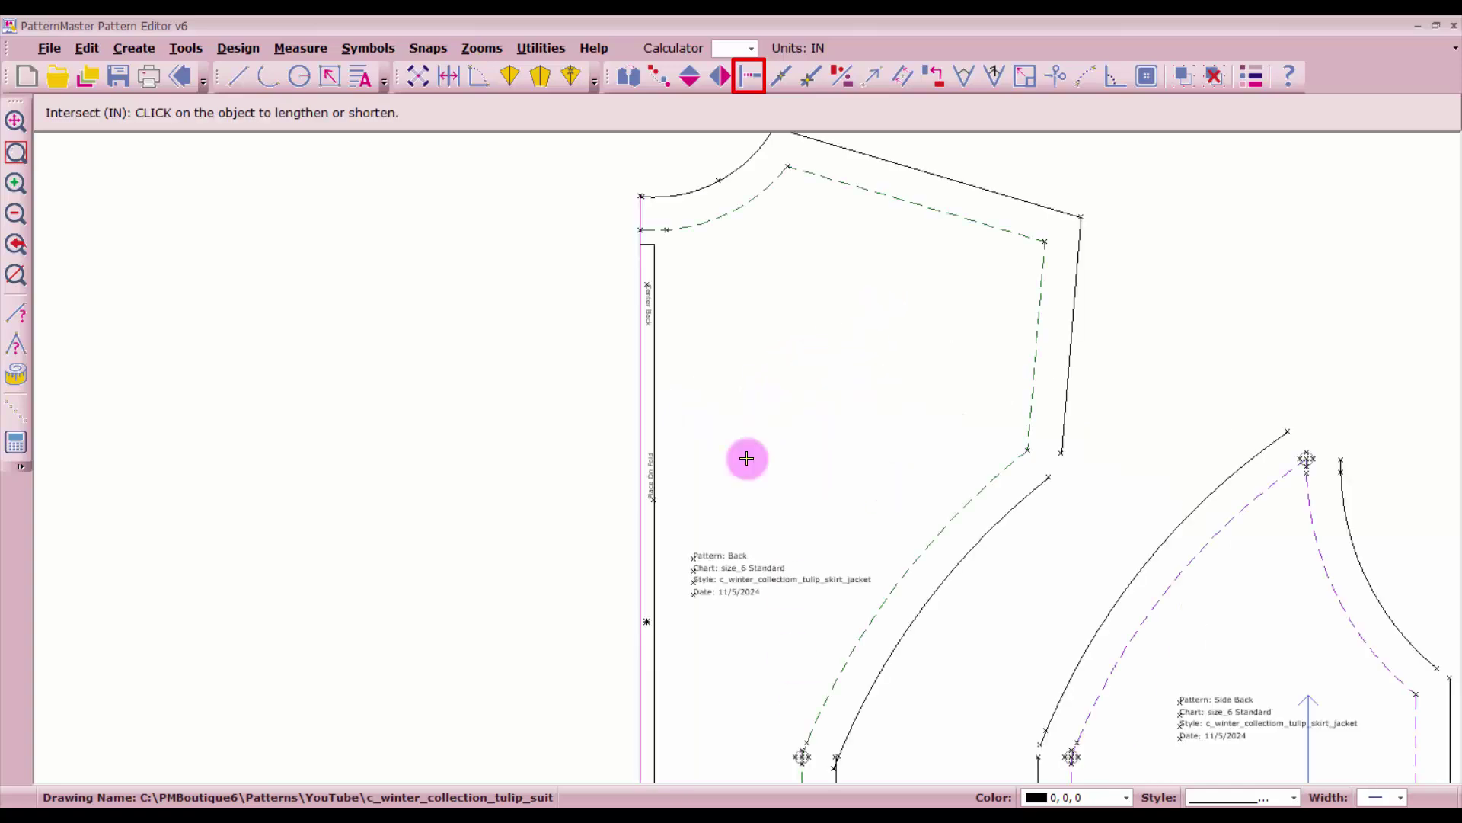
{"action": "scroll", "coordinate": [747, 457], "scroll_direction": "down", "scroll_amount": 1}
{"action": "left_click", "coordinate": [868, 484]}
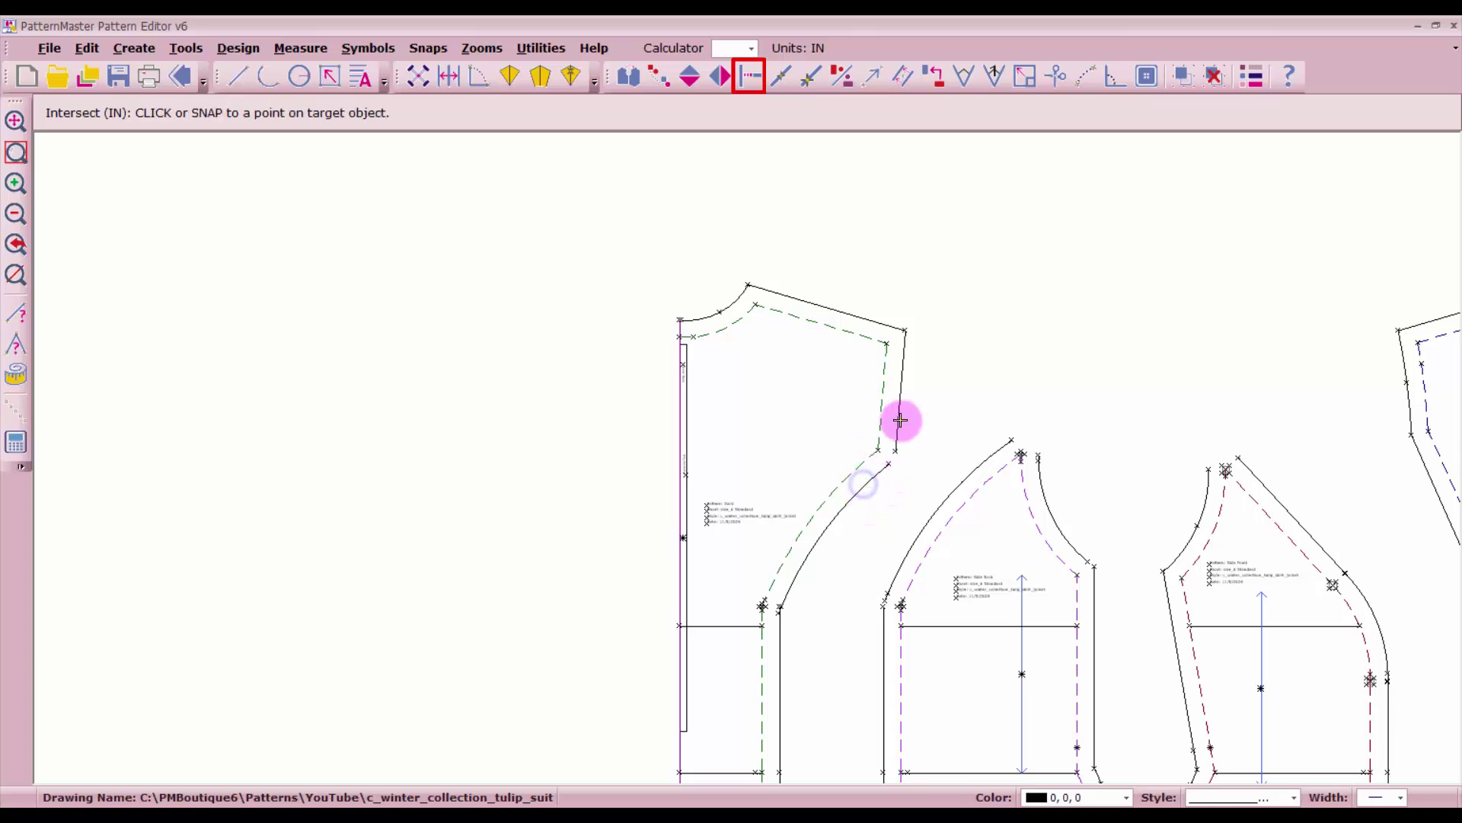
{"action": "left_click", "coordinate": [899, 419]}
{"action": "left_click", "coordinate": [862, 485]}
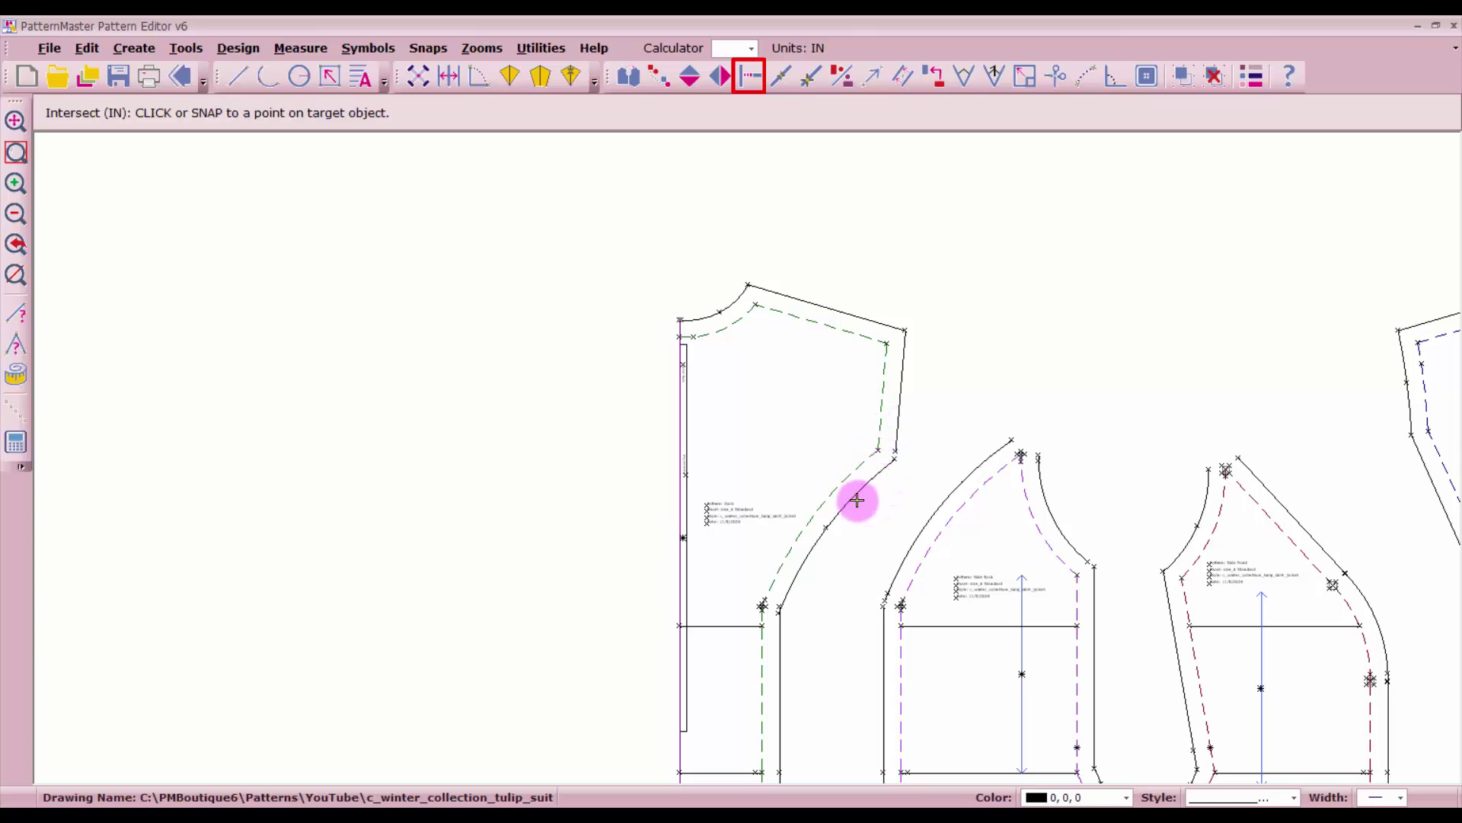
{"action": "left_click", "coordinate": [857, 499]}
- Extend the hem lines of the back and the side back to their vertical panel seam offsets
{"action": "scroll", "coordinate": [731, 601], "scroll_direction": "down", "scroll_amount": 1}
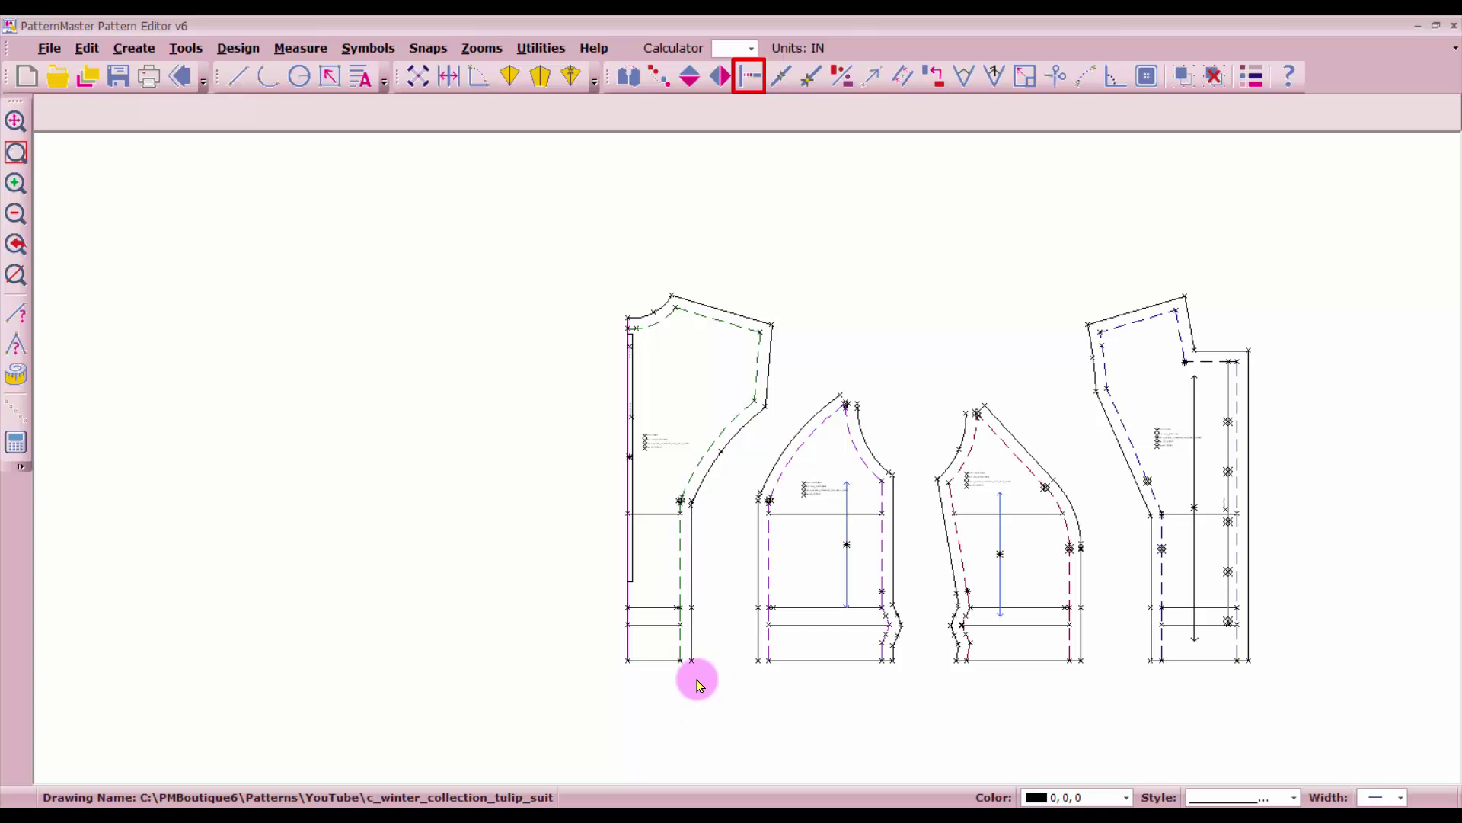
{"action": "scroll", "coordinate": [748, 463], "scroll_direction": "up", "scroll_amount": 1}
{"action": "scroll", "coordinate": [748, 463], "scroll_direction": "up", "scroll_amount": 1}
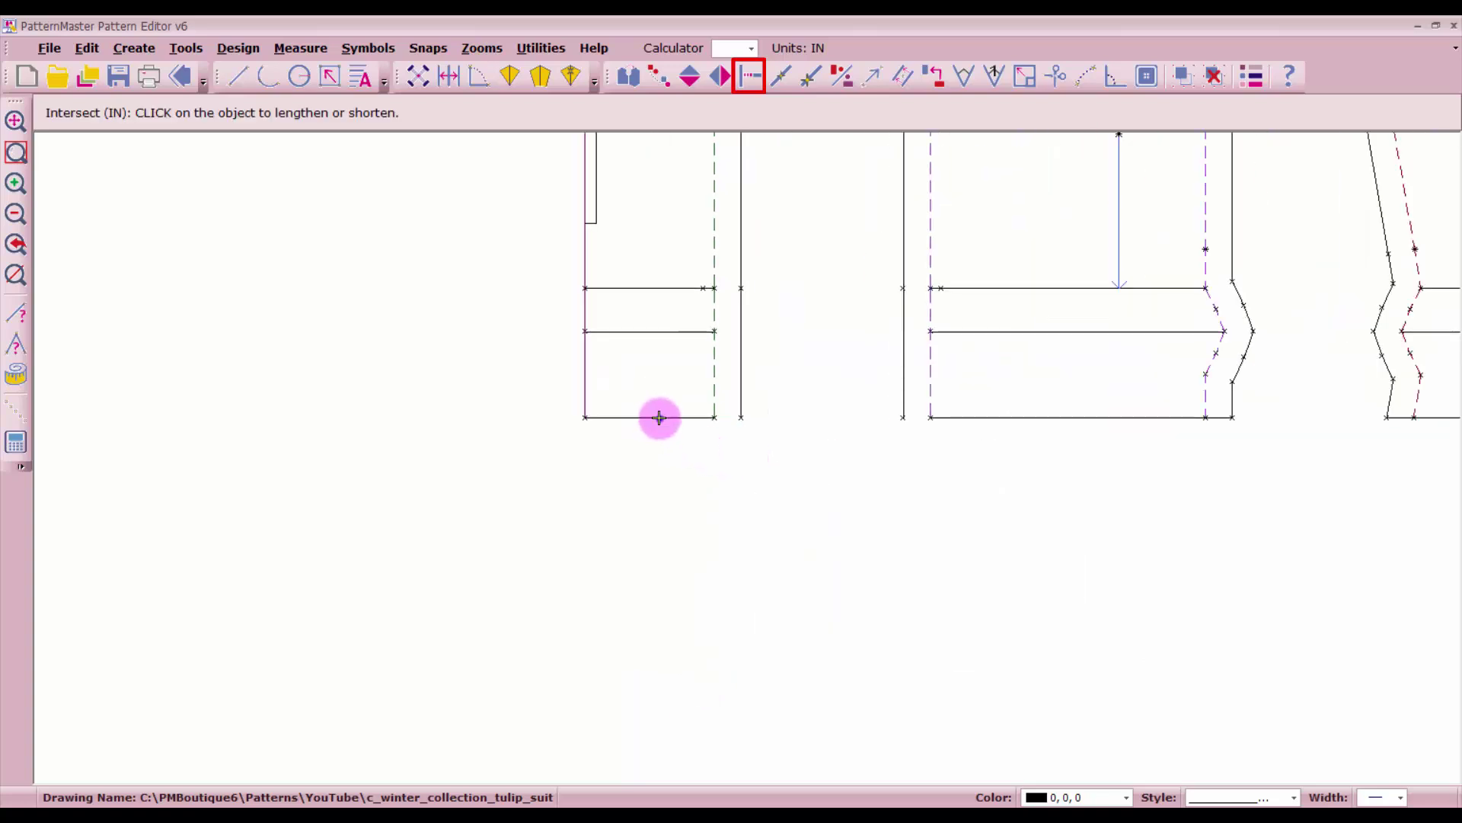
{"action": "left_click", "coordinate": [660, 417]}
{"action": "left_click", "coordinate": [743, 382]}
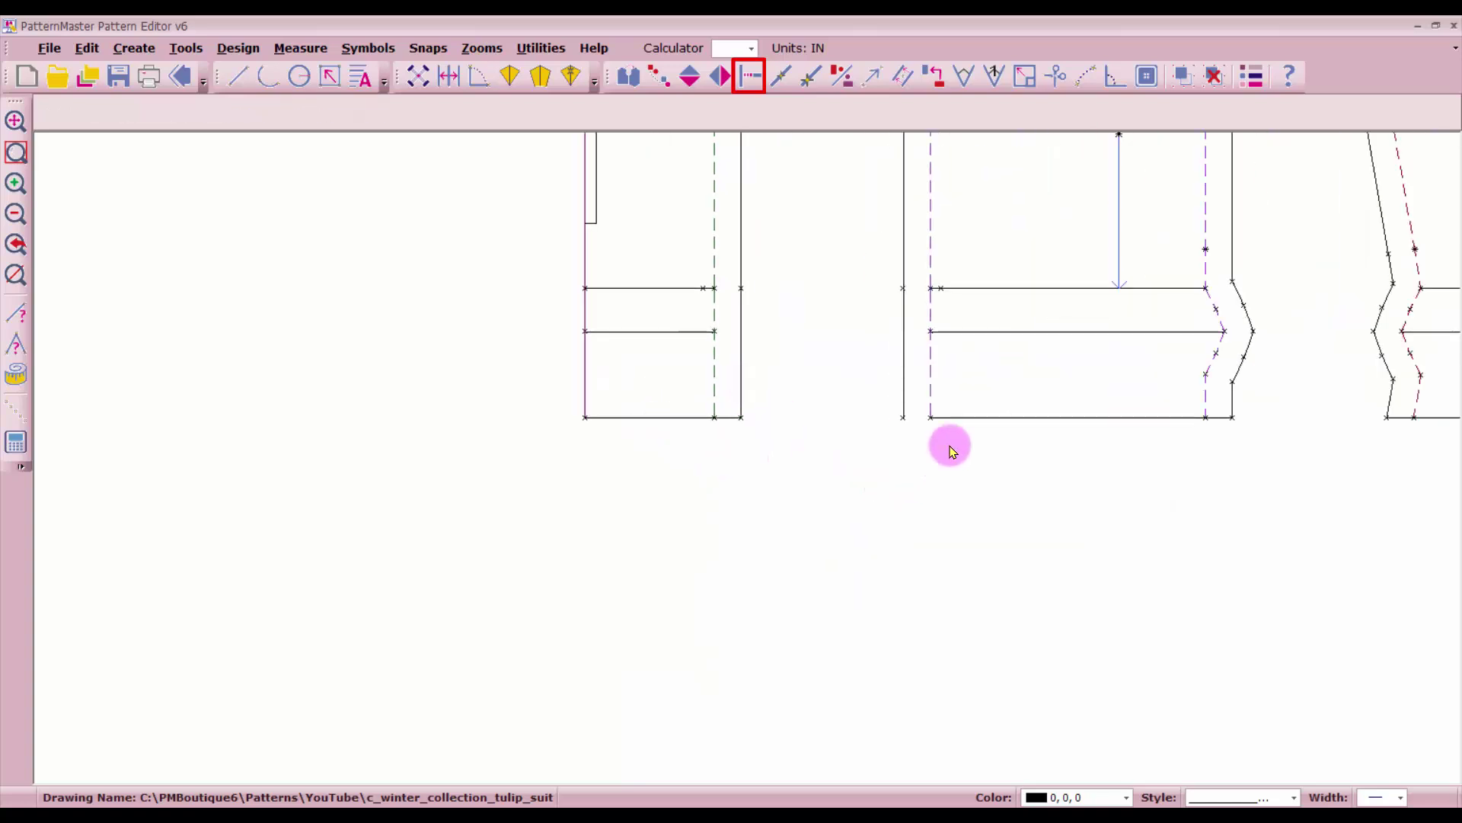
{"action": "left_click", "coordinate": [956, 418]}
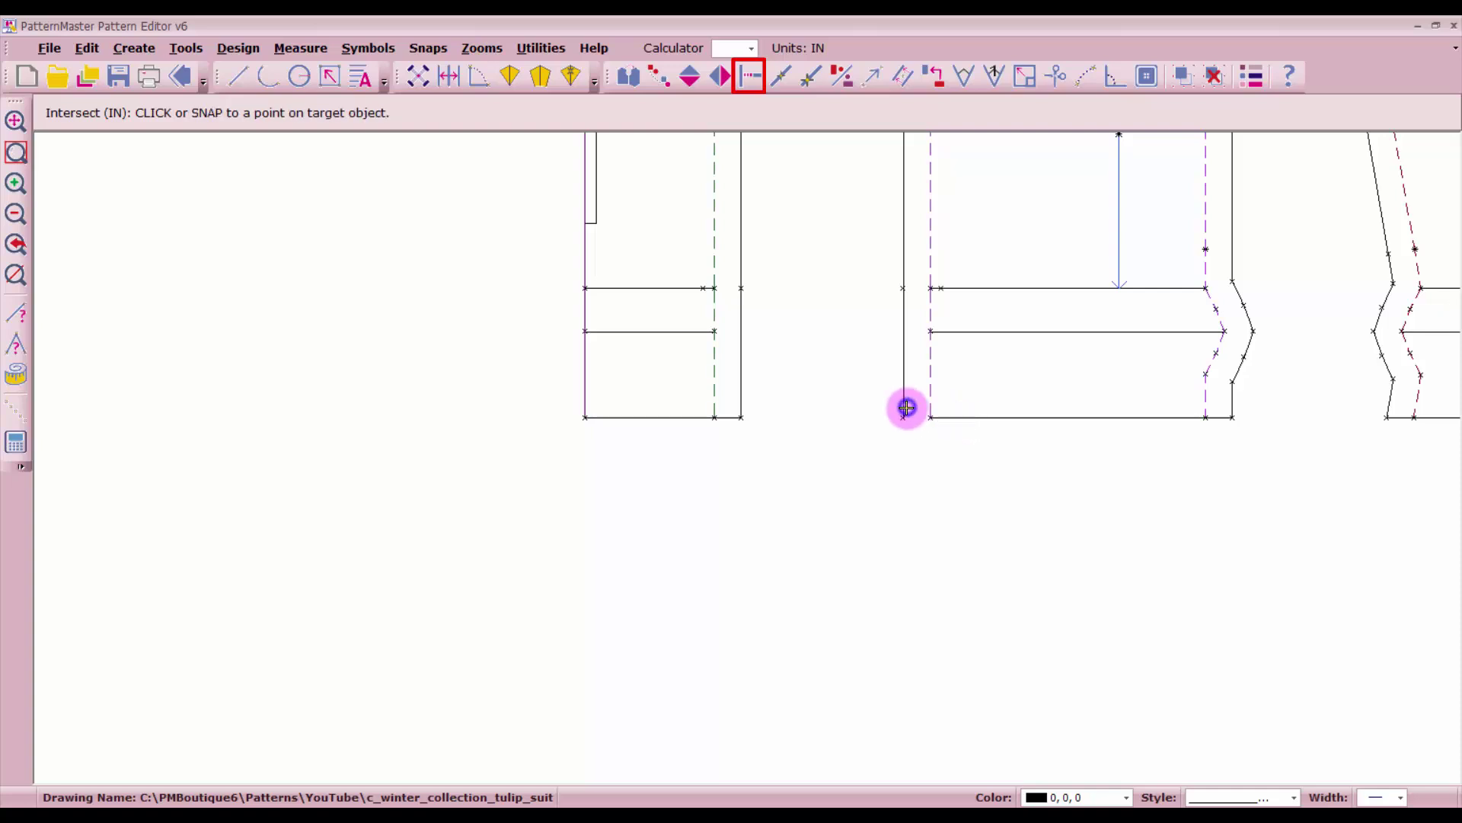
{"action": "left_click", "coordinate": [907, 408]}
- Intersect the side back's offset armhole curve with its offset side seam at the underarm corner
{"action": "scroll", "coordinate": [1234, 415], "scroll_direction": "down", "scroll_amount": 1}
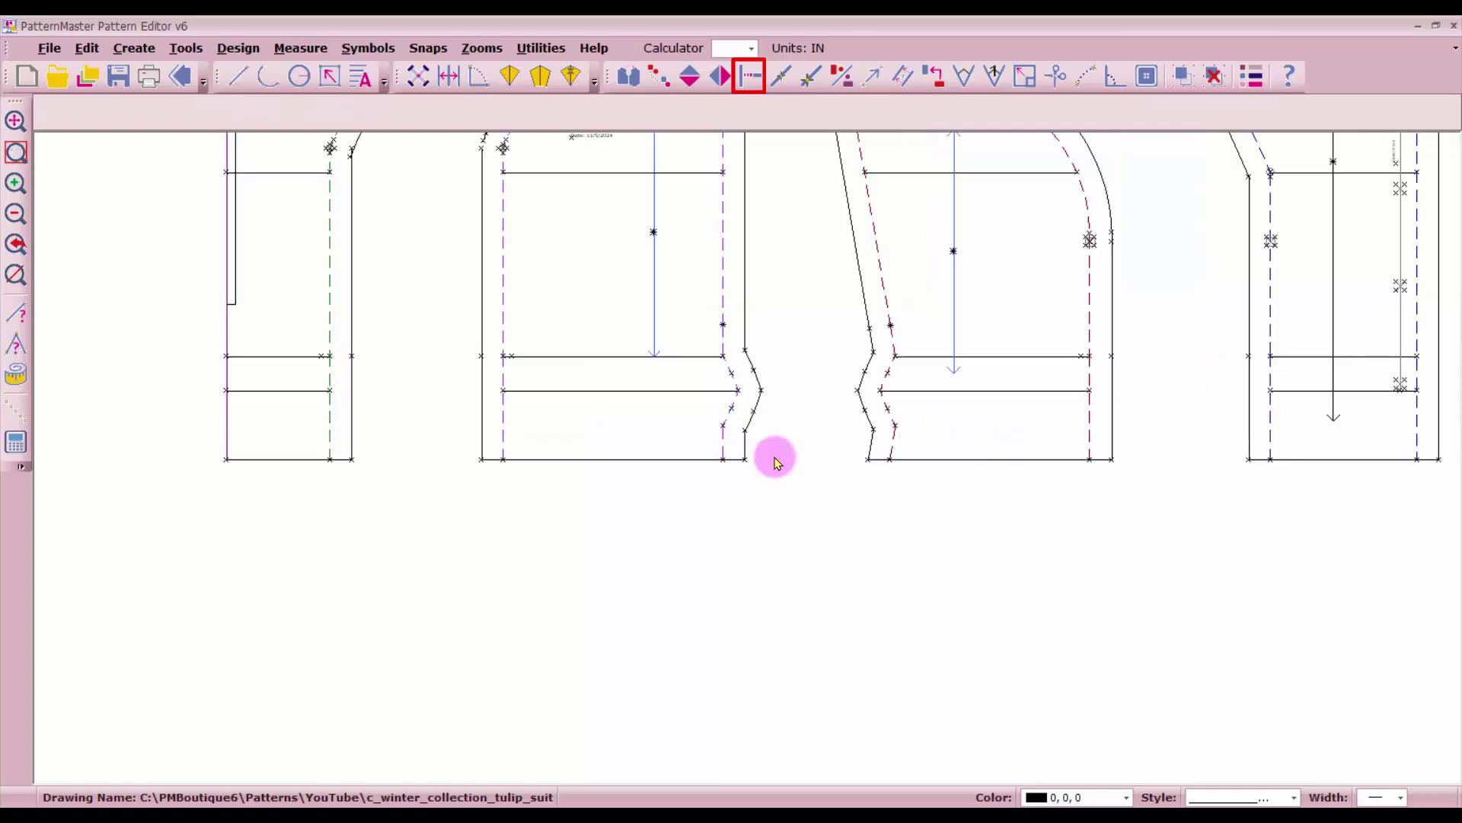
{"action": "scroll", "coordinate": [835, 448], "scroll_direction": "down", "scroll_amount": 1}
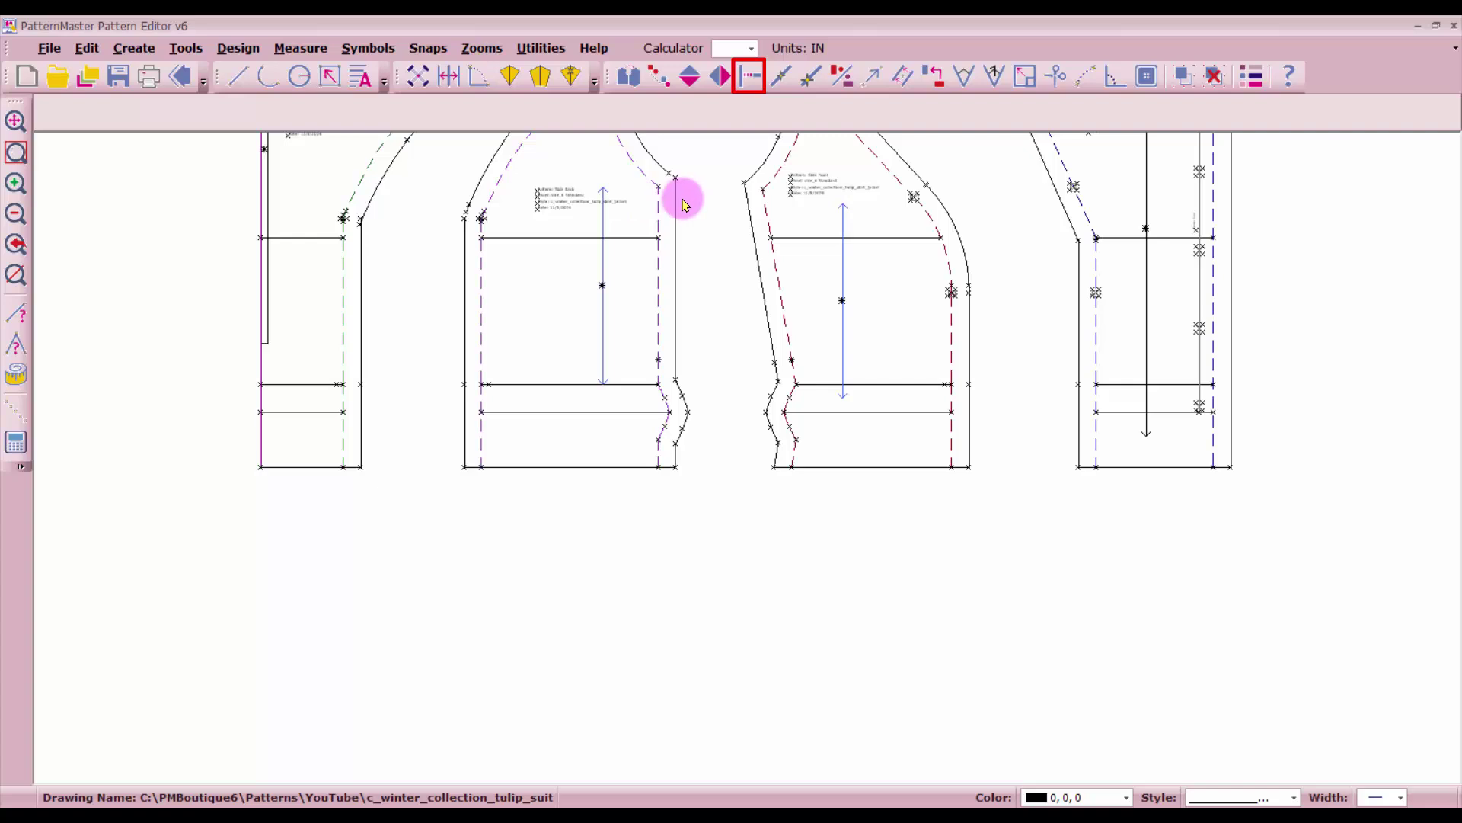
{"action": "scroll", "coordinate": [677, 200], "scroll_direction": "up", "scroll_amount": 1}
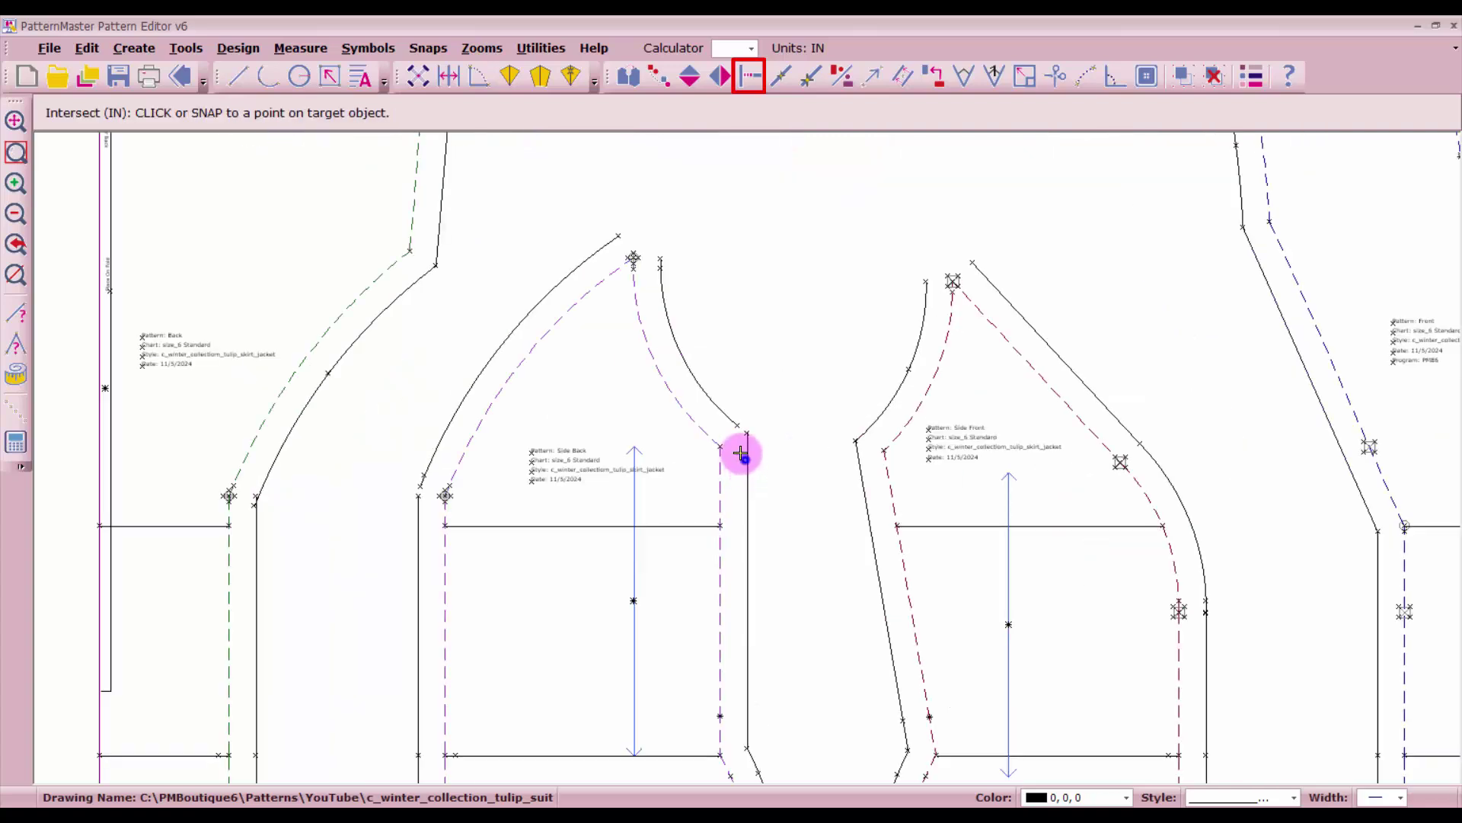
{"action": "left_click", "coordinate": [716, 396]}
{"action": "left_click", "coordinate": [719, 399]}
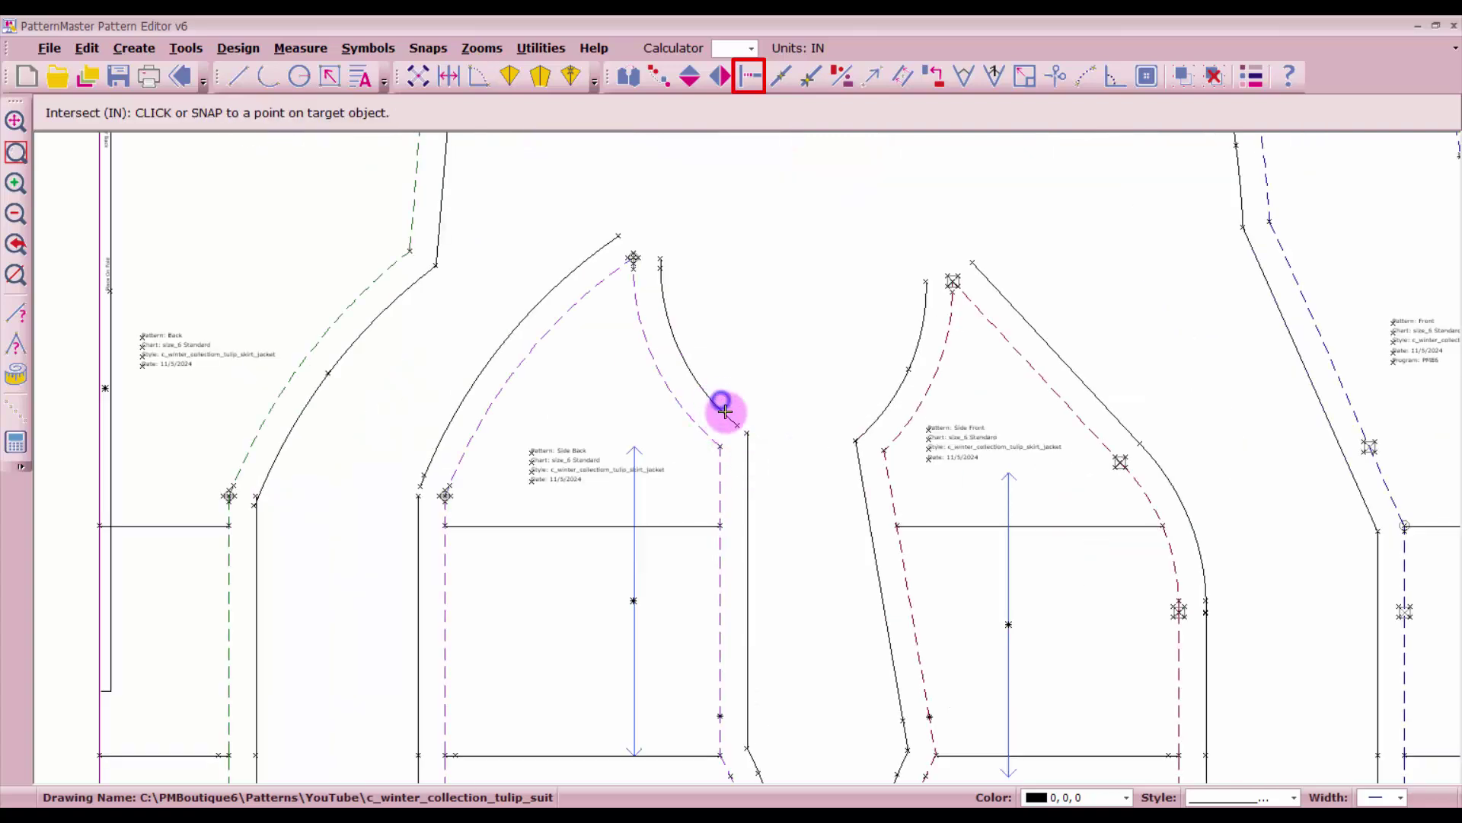
{"action": "left_click", "coordinate": [748, 474]}
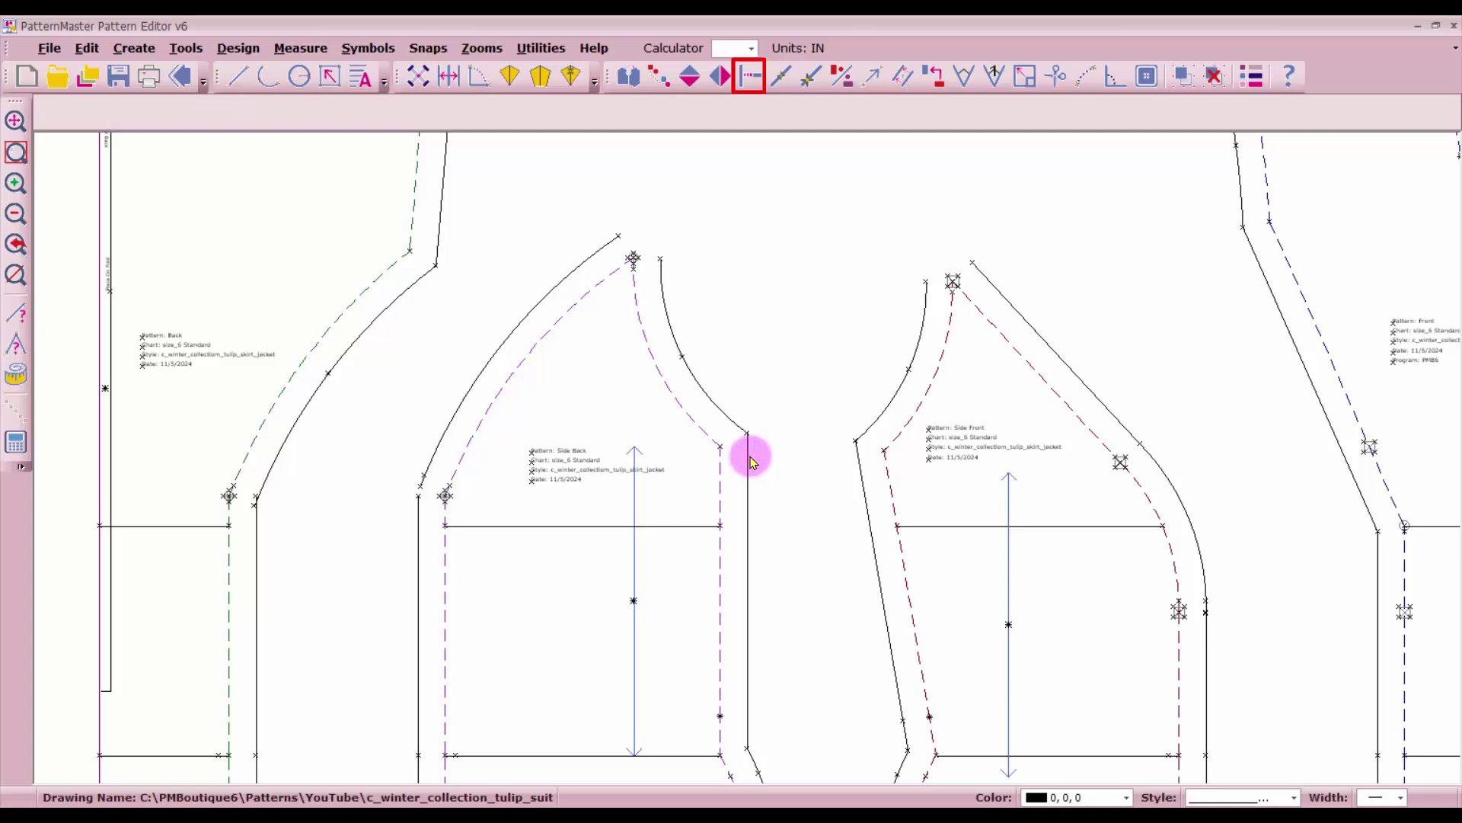
- Draw straight lines closing the gap between the armhole and panel seam offsets at the upper points of the side back and side front
{"action": "left_click", "coordinate": [235, 77]}
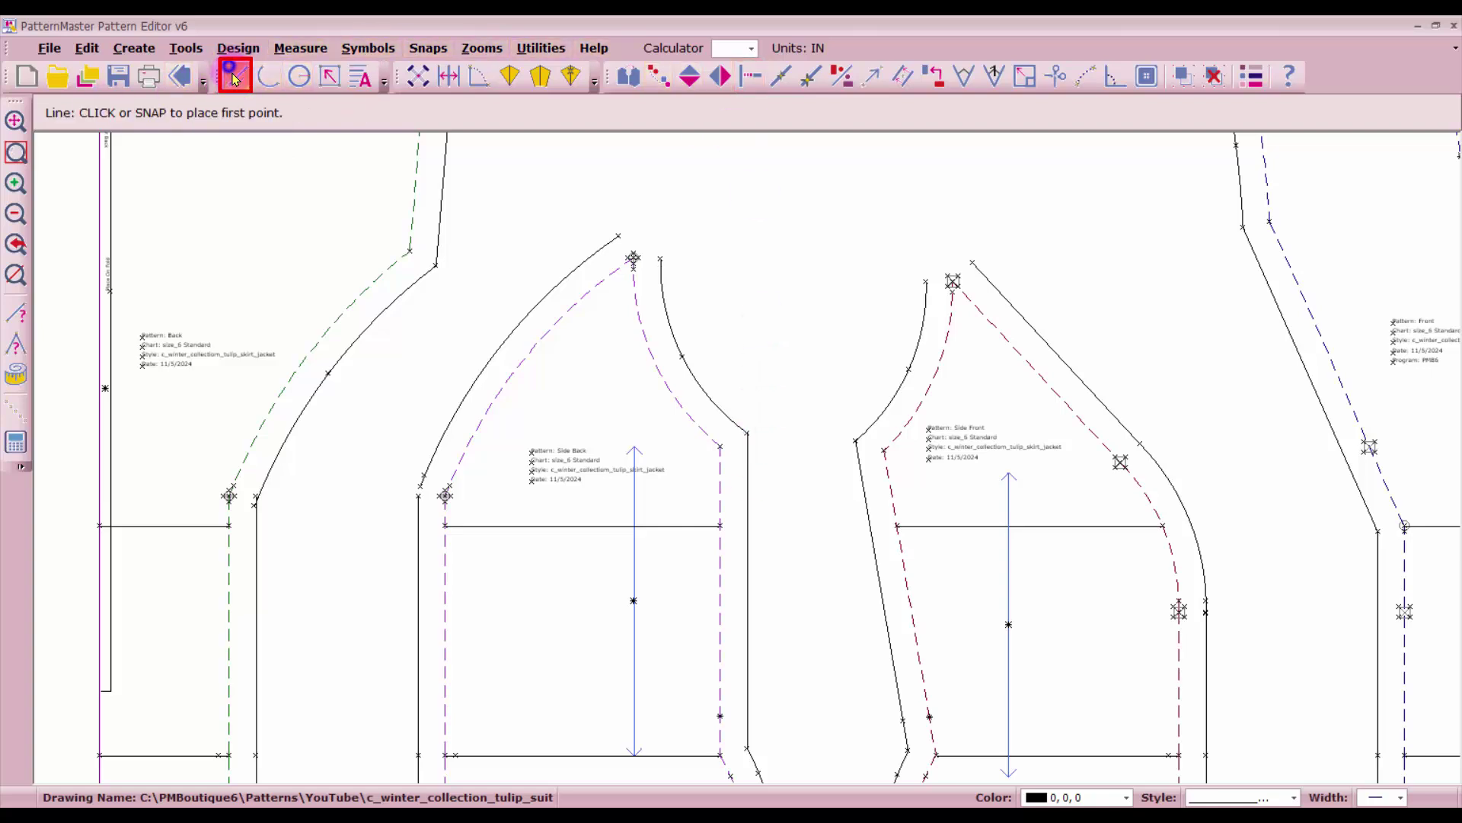
{"action": "left_click", "coordinate": [660, 257]}
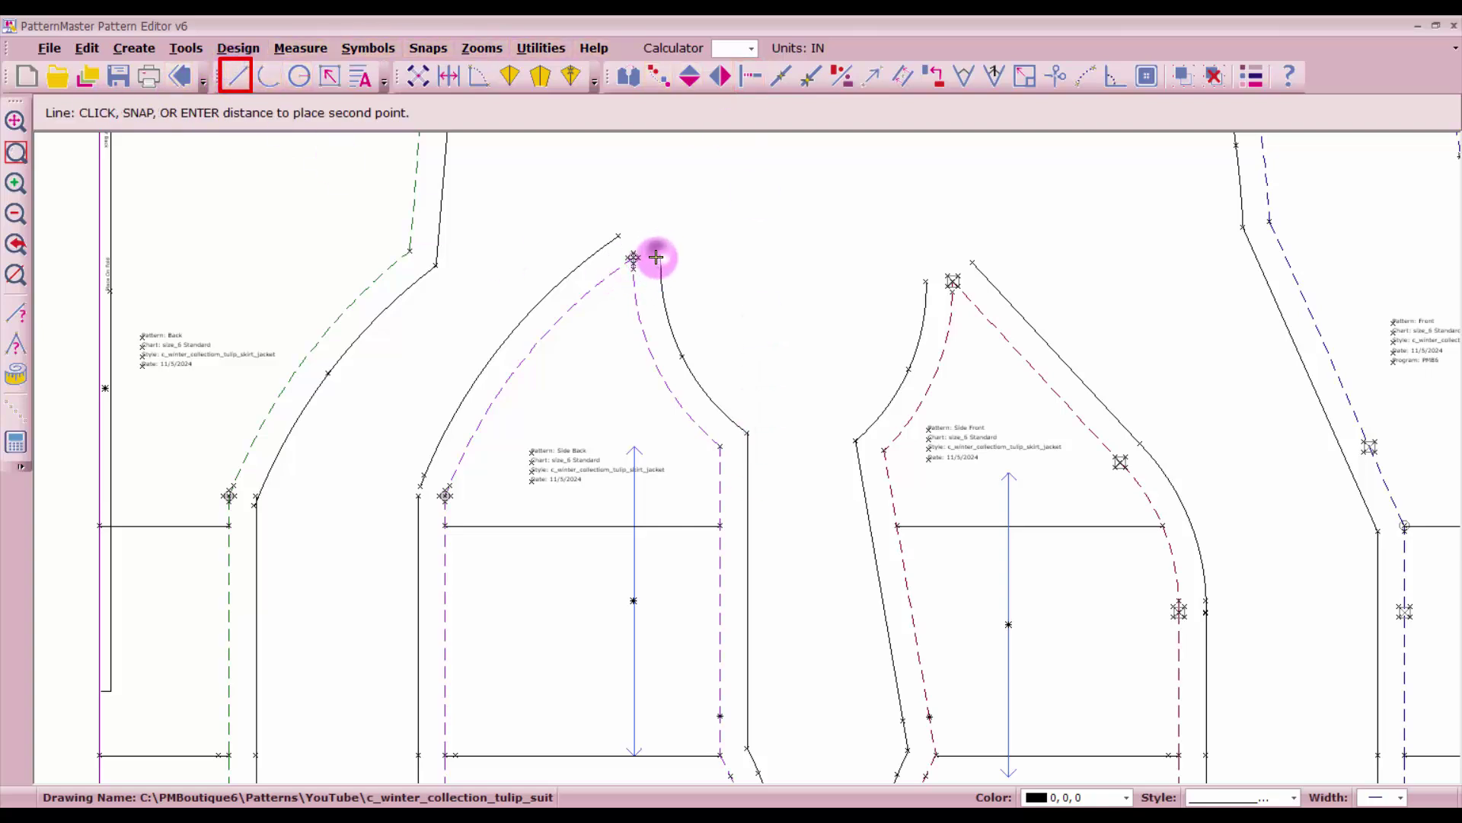
{"action": "left_click", "coordinate": [617, 236]}
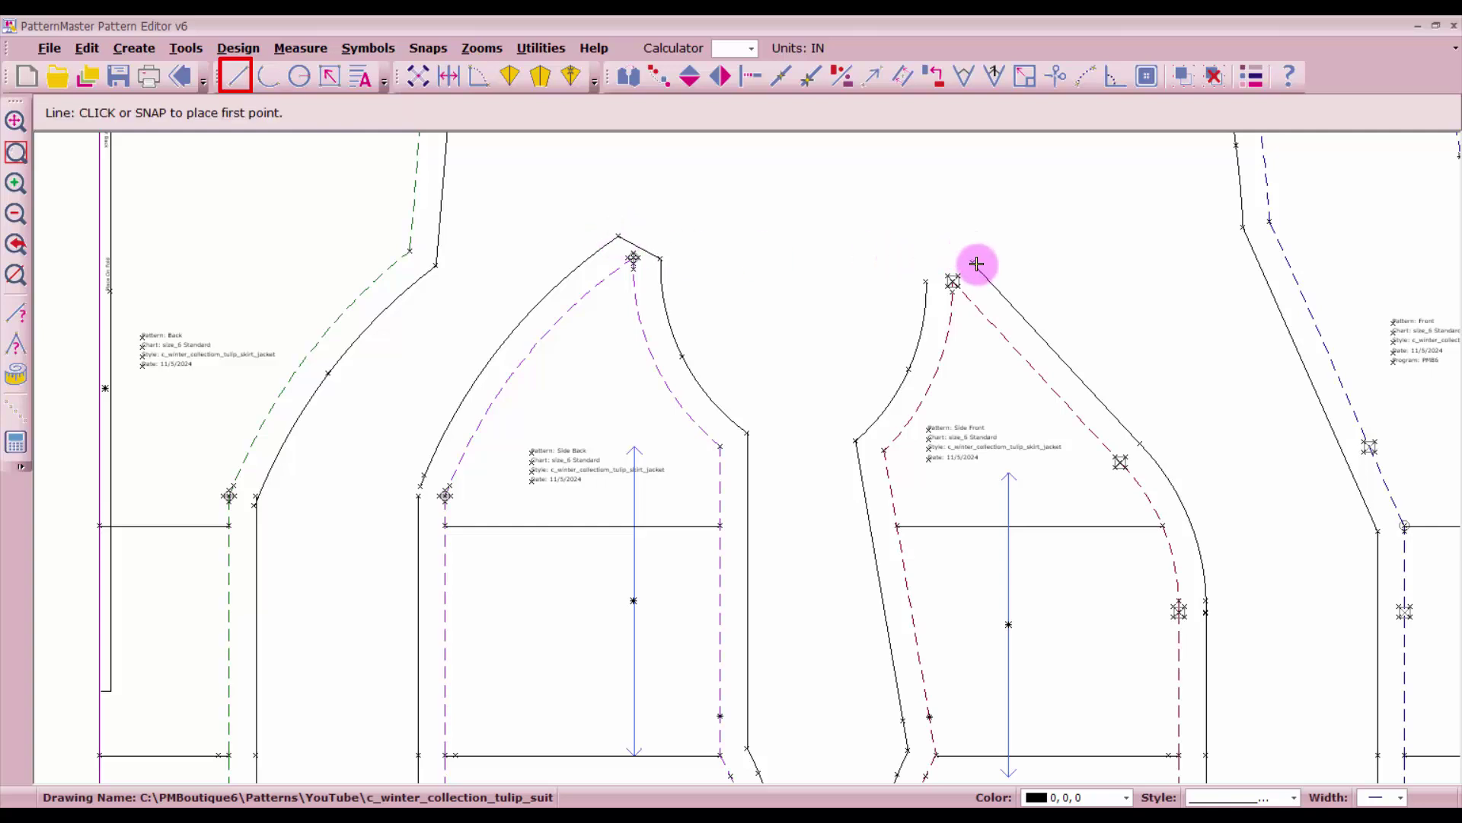
{"action": "left_click", "coordinate": [972, 260]}
{"action": "left_click", "coordinate": [923, 284]}
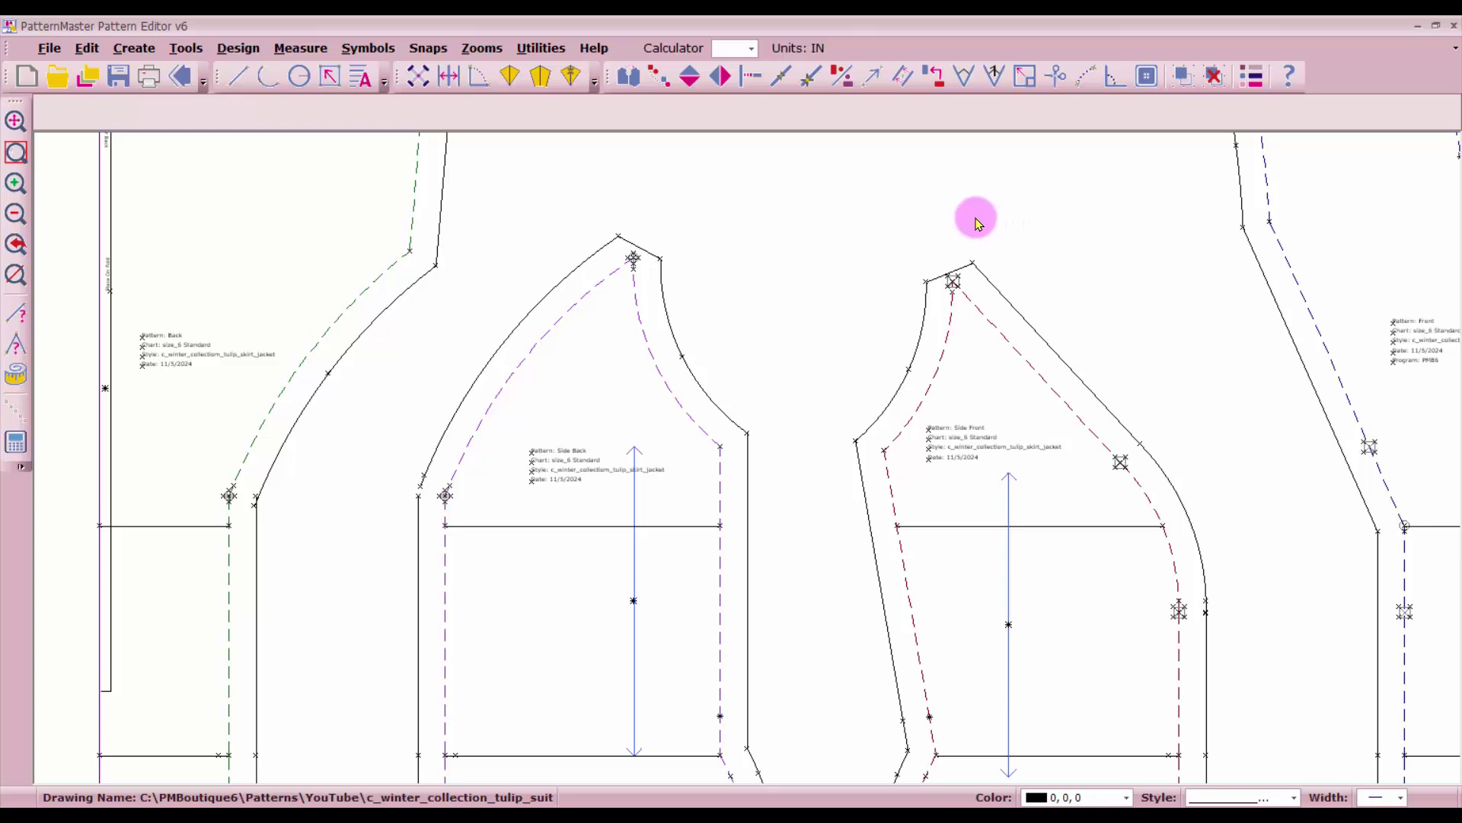
- Group the front's lines, leaving out the side front's seam edge, and move the grouped front near the sleeve
{"action": "scroll", "coordinate": [809, 349], "scroll_direction": "down", "scroll_amount": 5}
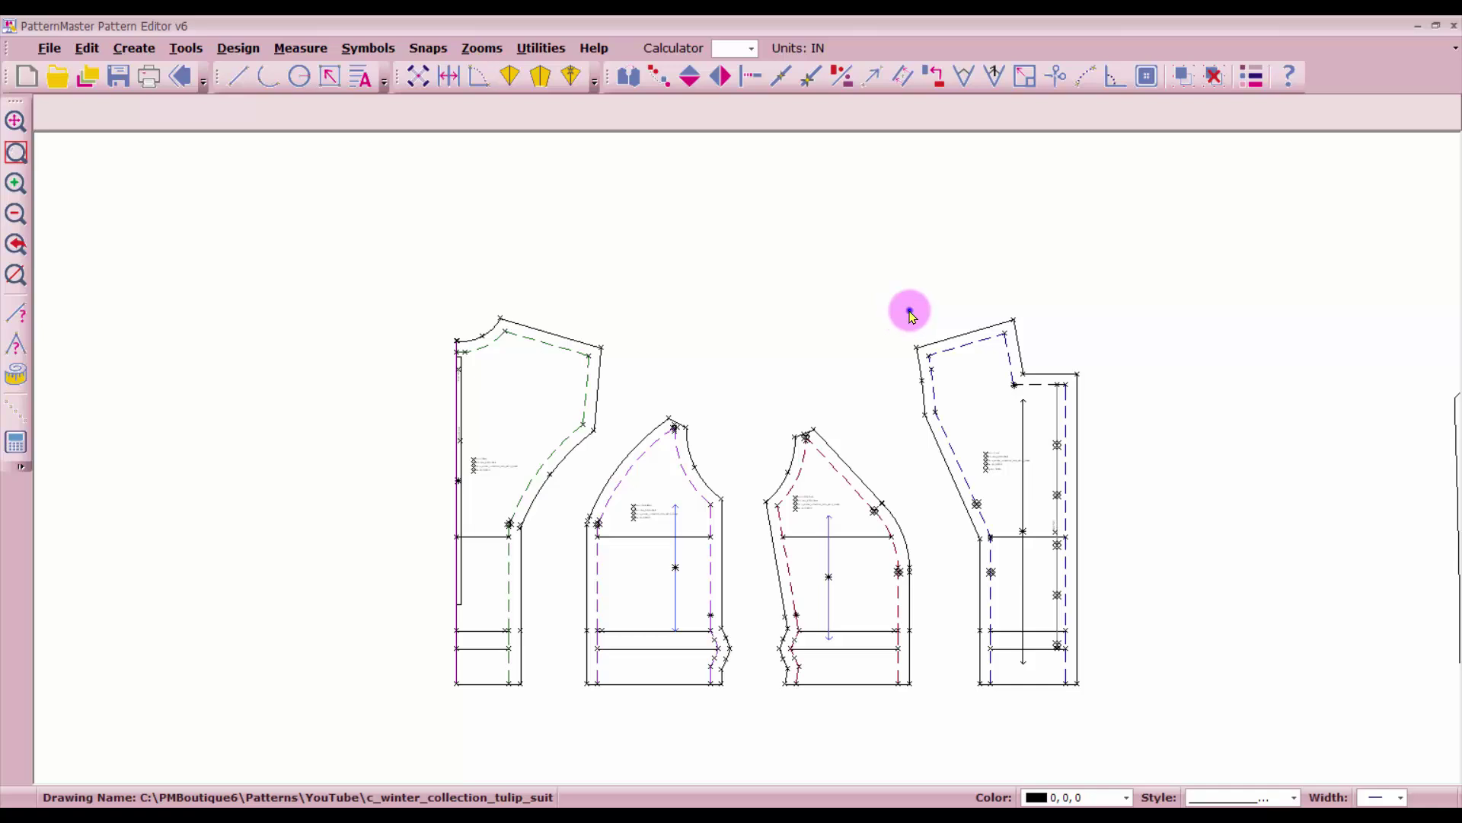
{"action": "left_click_drag", "start_coordinate": [910, 311], "coordinate": [1119, 732]}
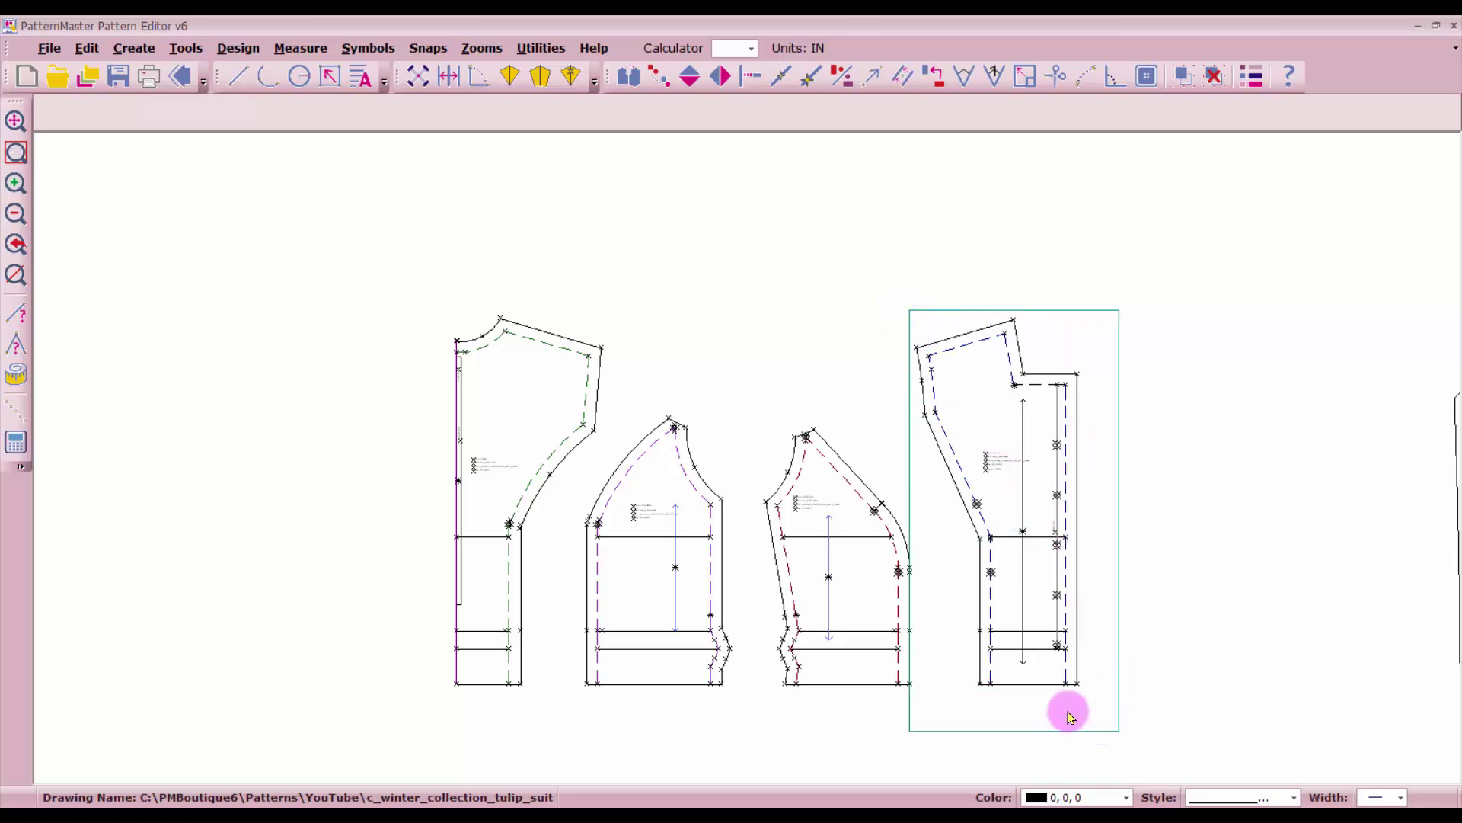
{"action": "scroll", "coordinate": [747, 457], "scroll_direction": "up", "scroll_amount": 3}
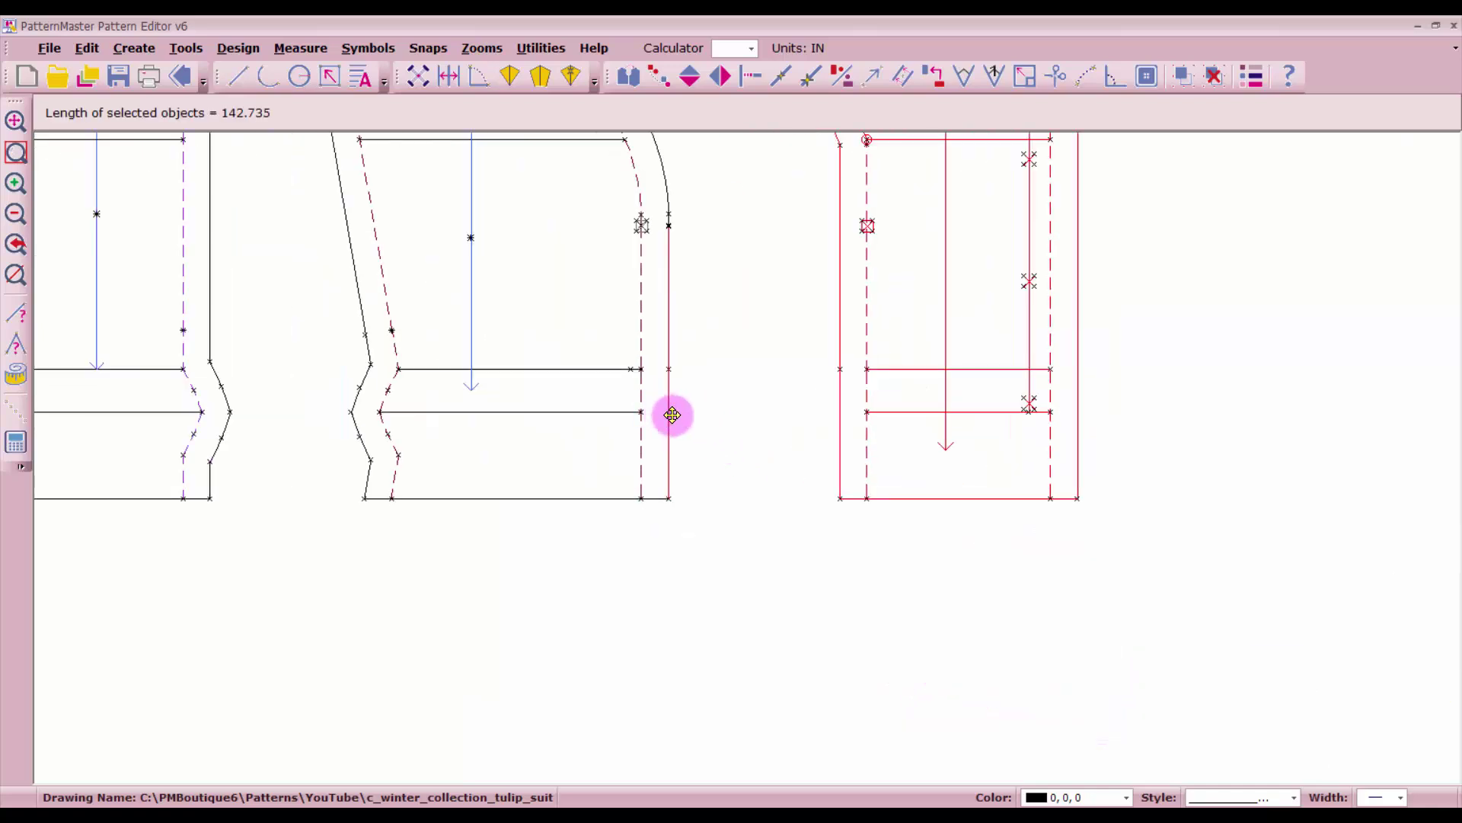
{"action": "left_click", "coordinate": [675, 413]}
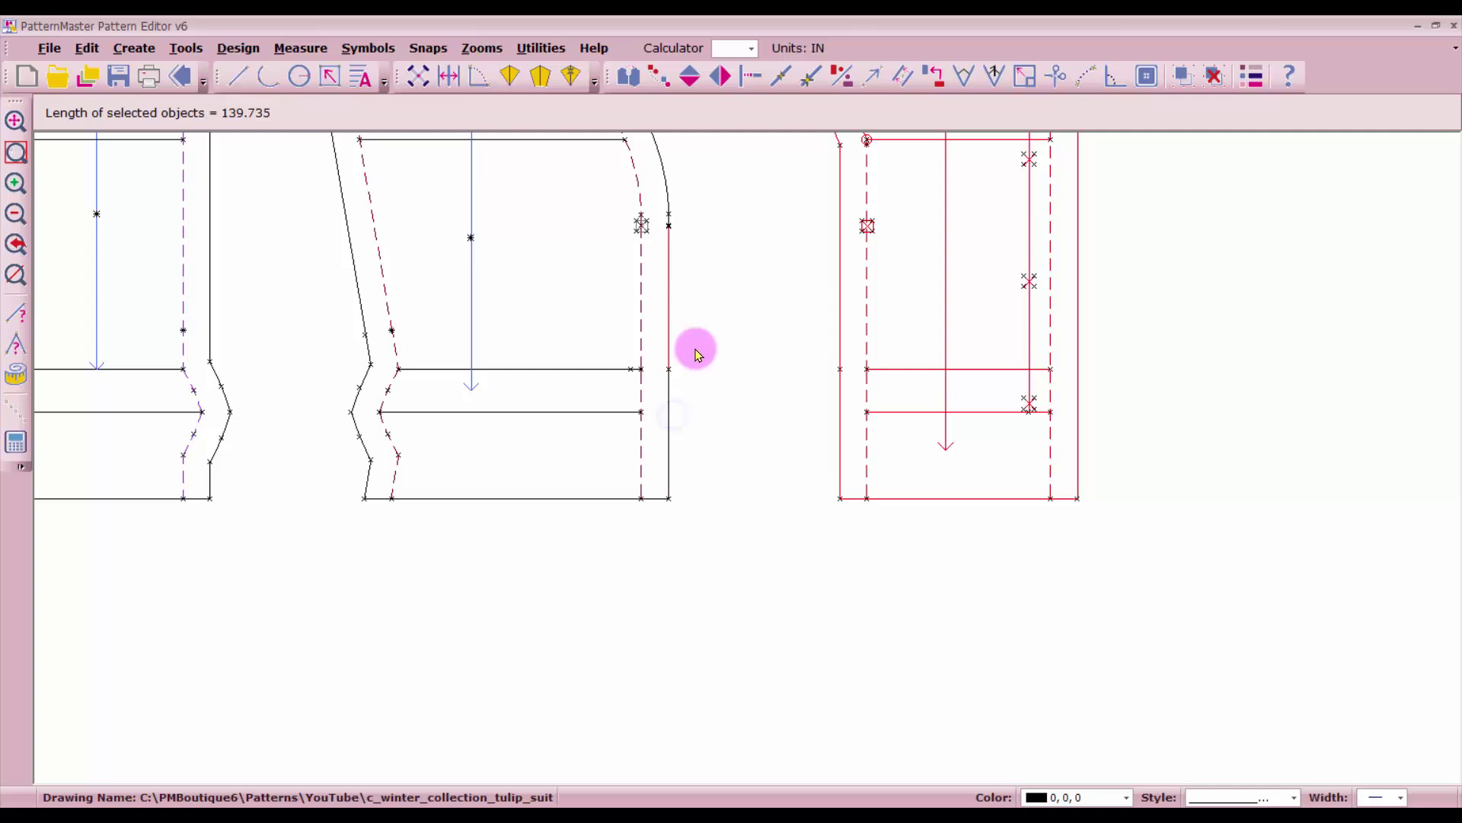
{"action": "left_click", "coordinate": [667, 308]}
{"action": "scroll", "coordinate": [744, 457], "scroll_direction": "down", "scroll_amount": 3}
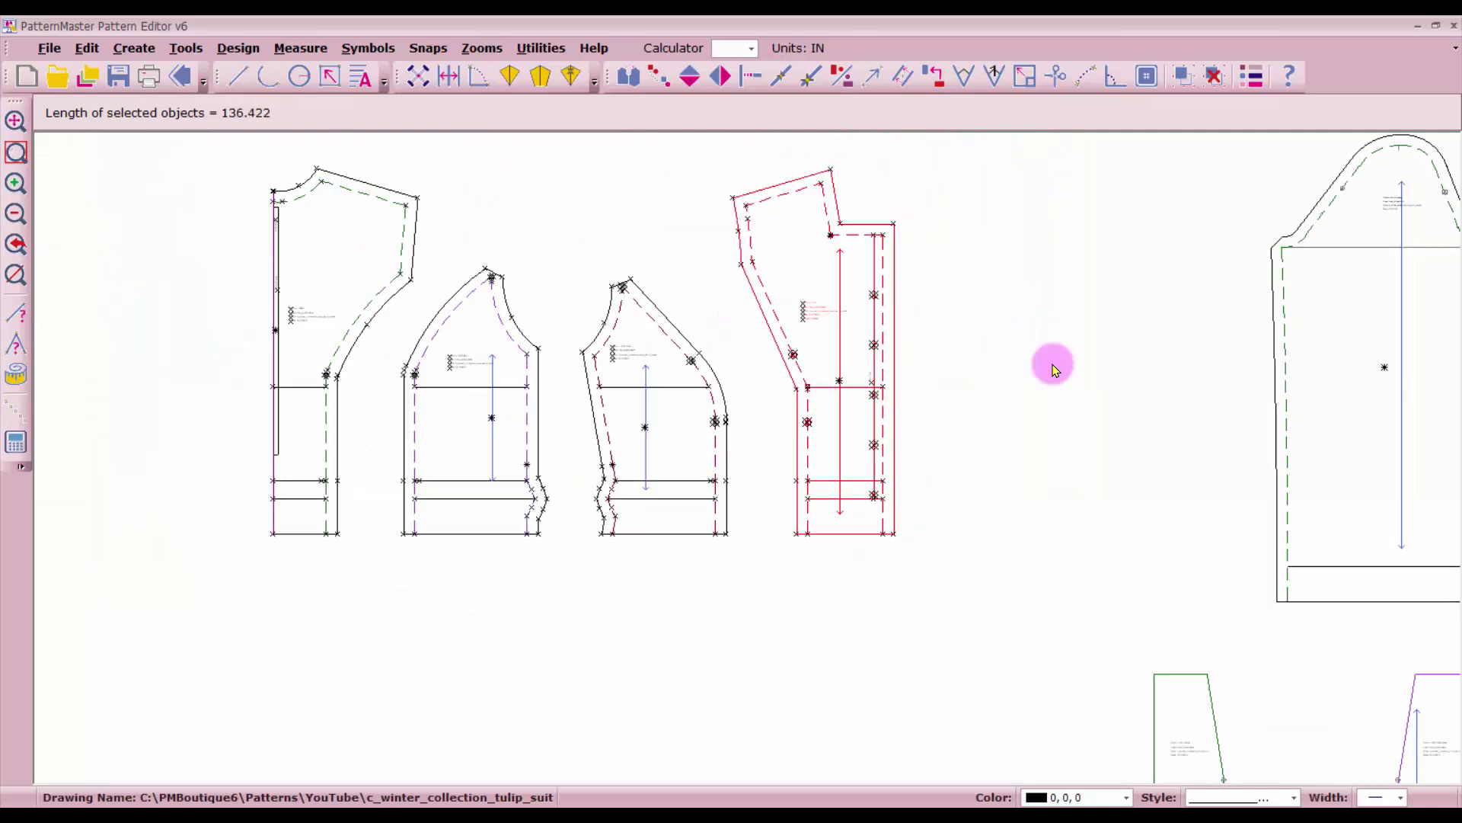
{"action": "left_click", "coordinate": [1186, 79]}
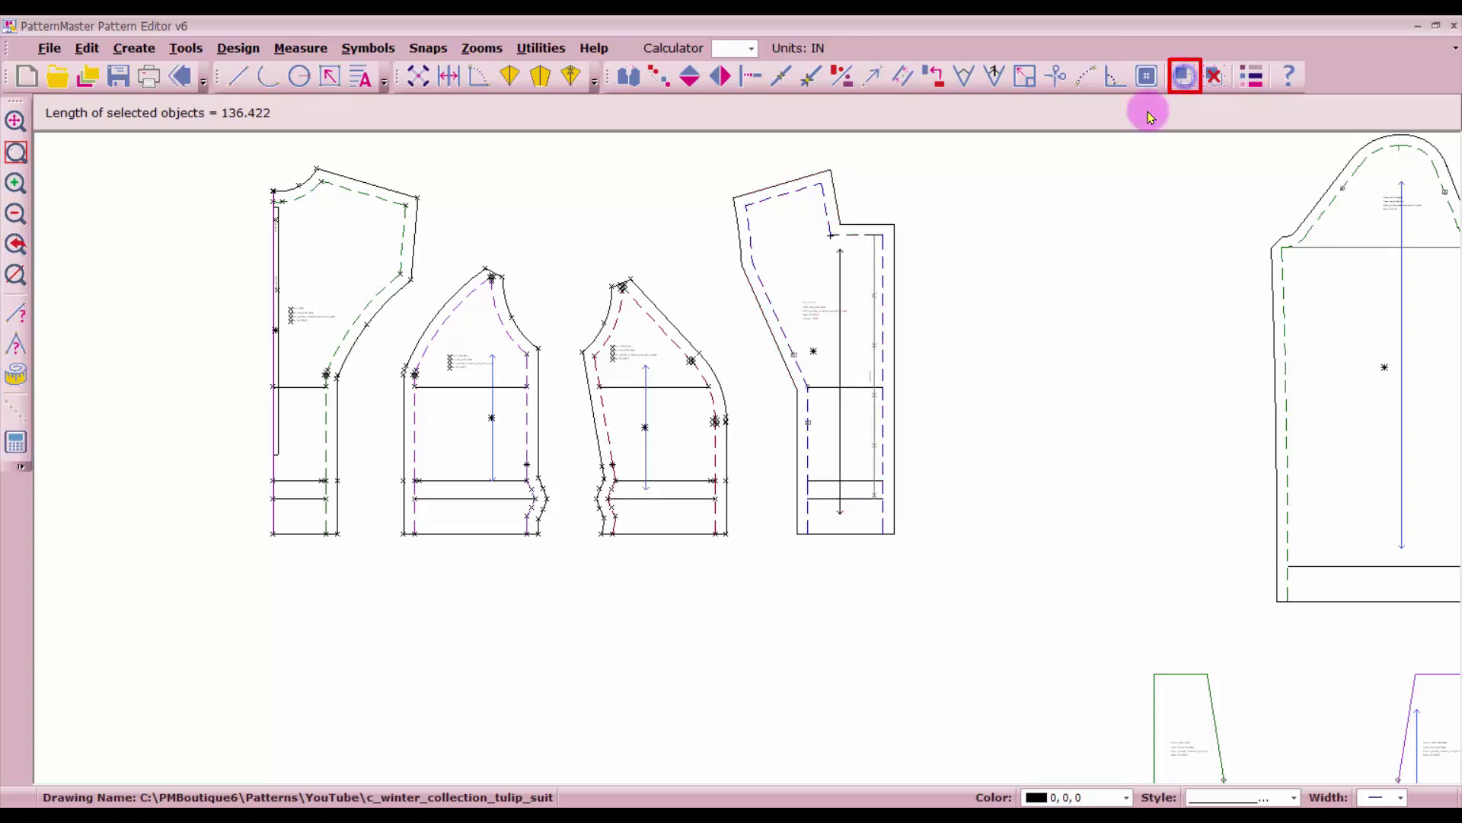
{"action": "left_click", "coordinate": [834, 431]}
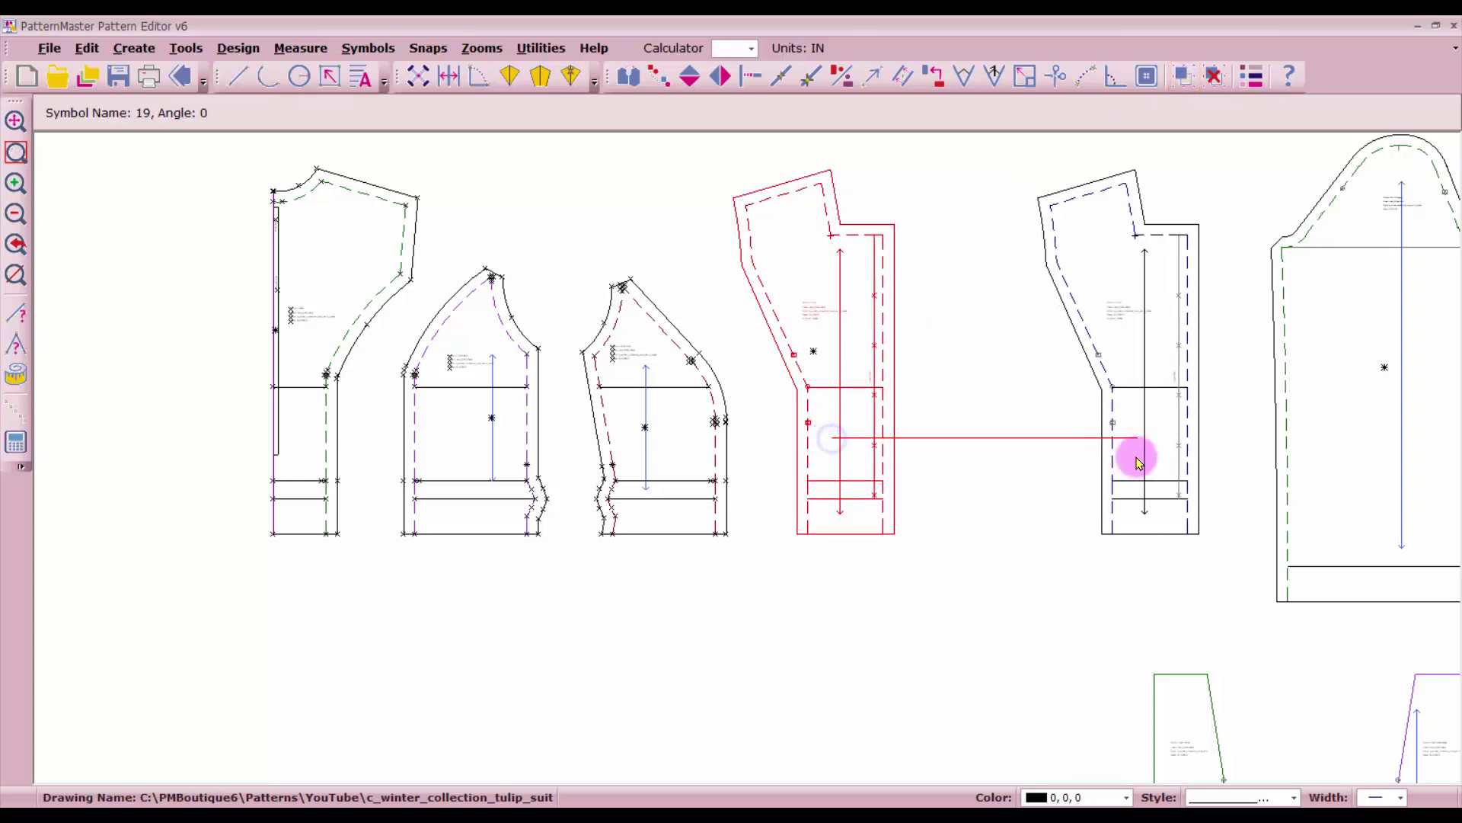
{"action": "left_click", "coordinate": [1134, 440]}
- Group all the side front's lines and move the grouped piece beside the front
{"action": "left_click_drag", "start_coordinate": [570, 260], "coordinate": [796, 603]}
{"action": "left_click", "coordinate": [1184, 76]}
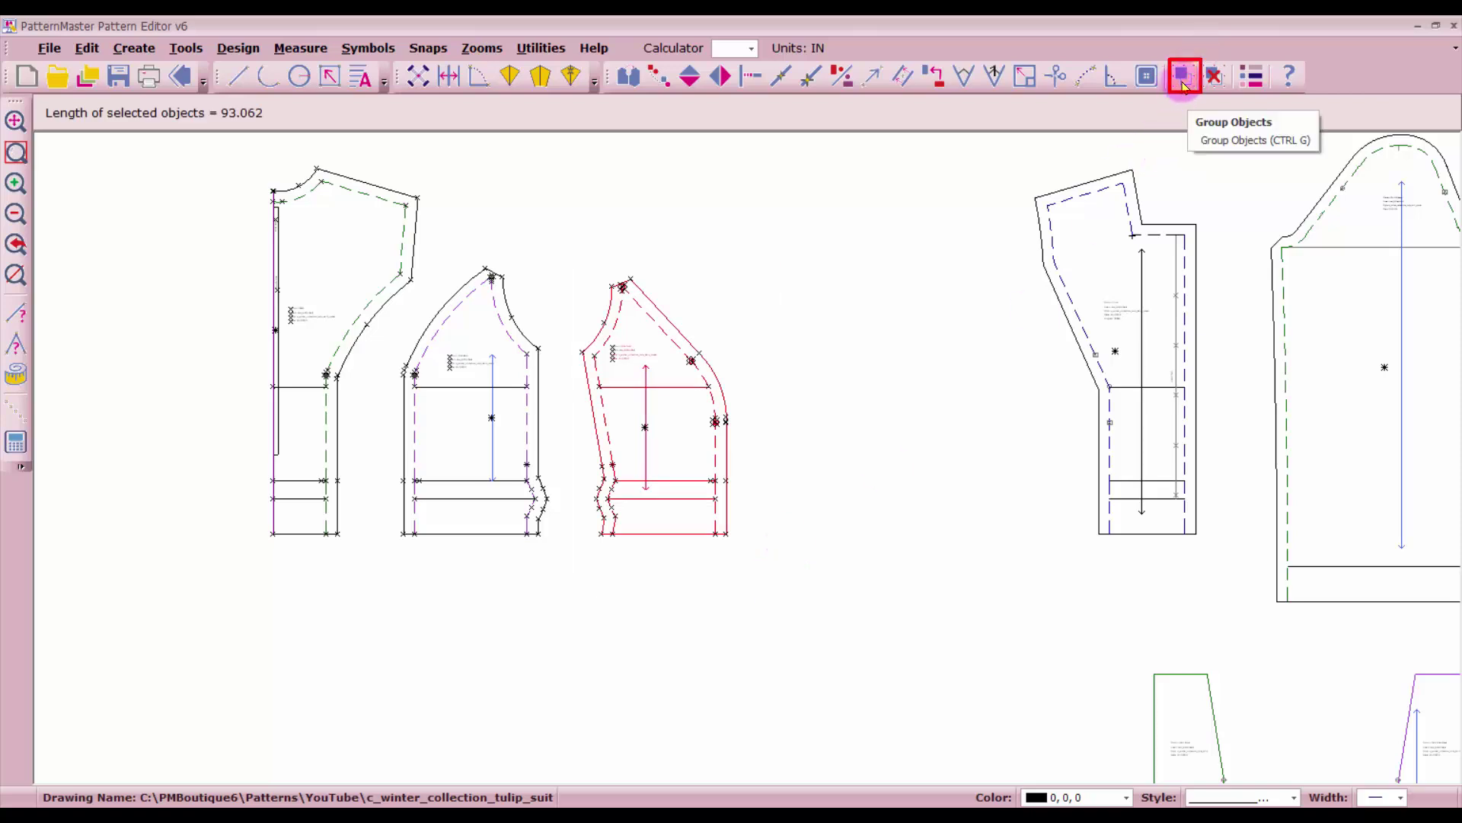
{"action": "left_click", "coordinate": [632, 462]}
{"action": "left_click", "coordinate": [943, 462]}
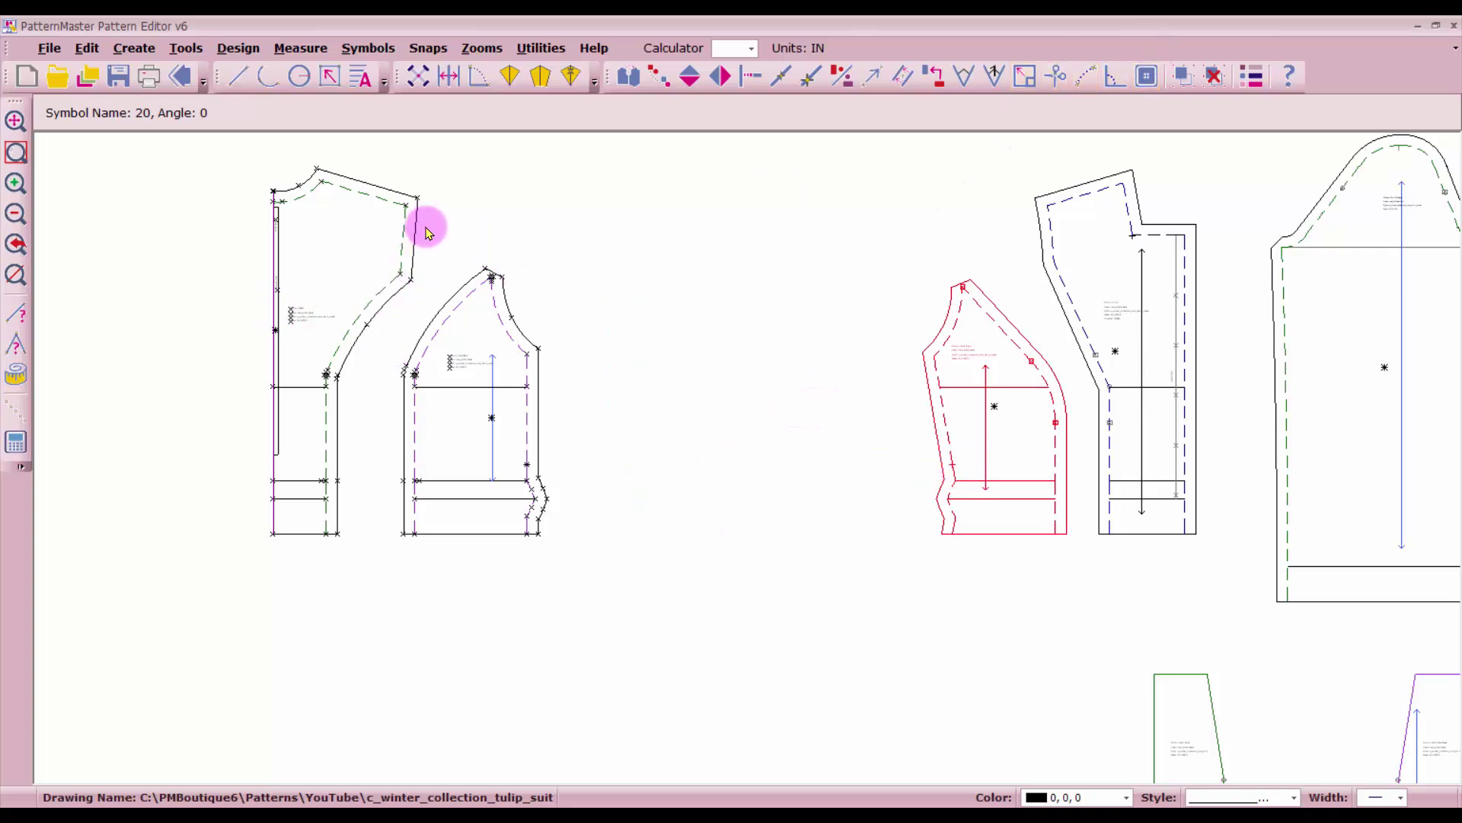
- Group the back's lines, including its shoulder, armhole and curved panel seam lines with their stitching lines
{"action": "left_click_drag", "start_coordinate": [244, 148], "coordinate": [399, 562]}
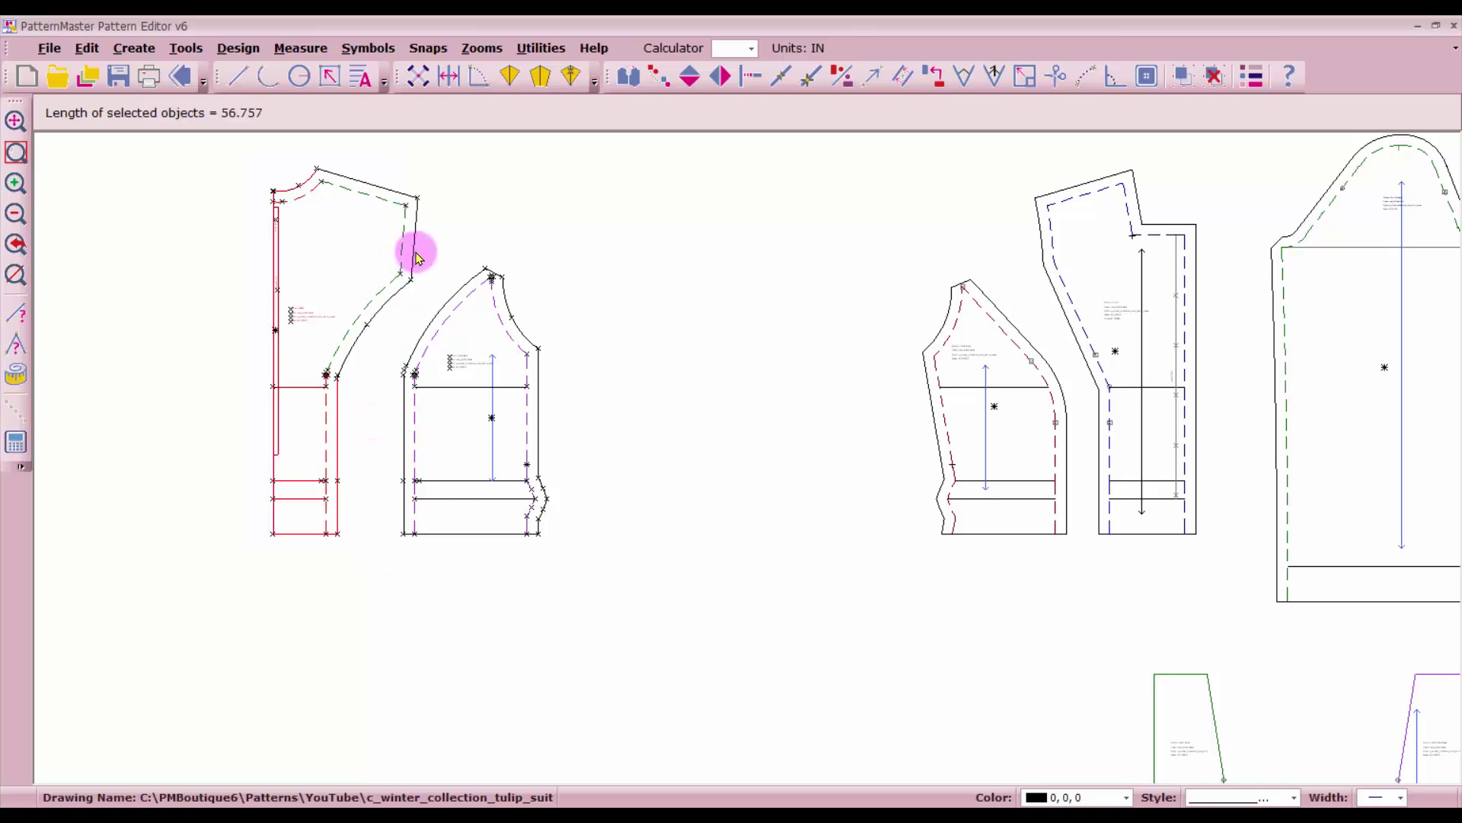
{"action": "left_click", "coordinate": [415, 255]}
{"action": "left_click", "coordinate": [353, 309]}
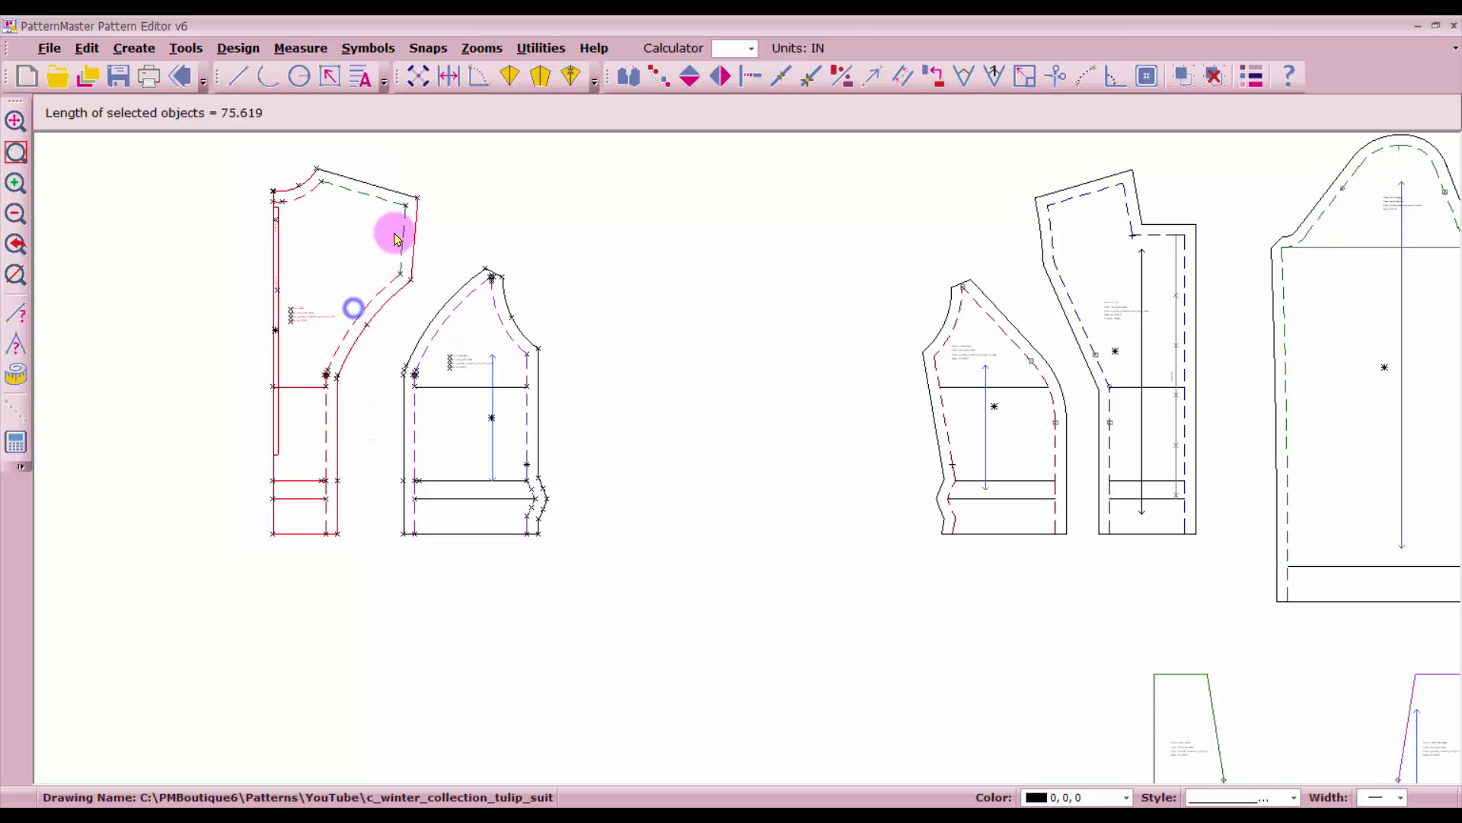
{"action": "left_click", "coordinate": [403, 232]}
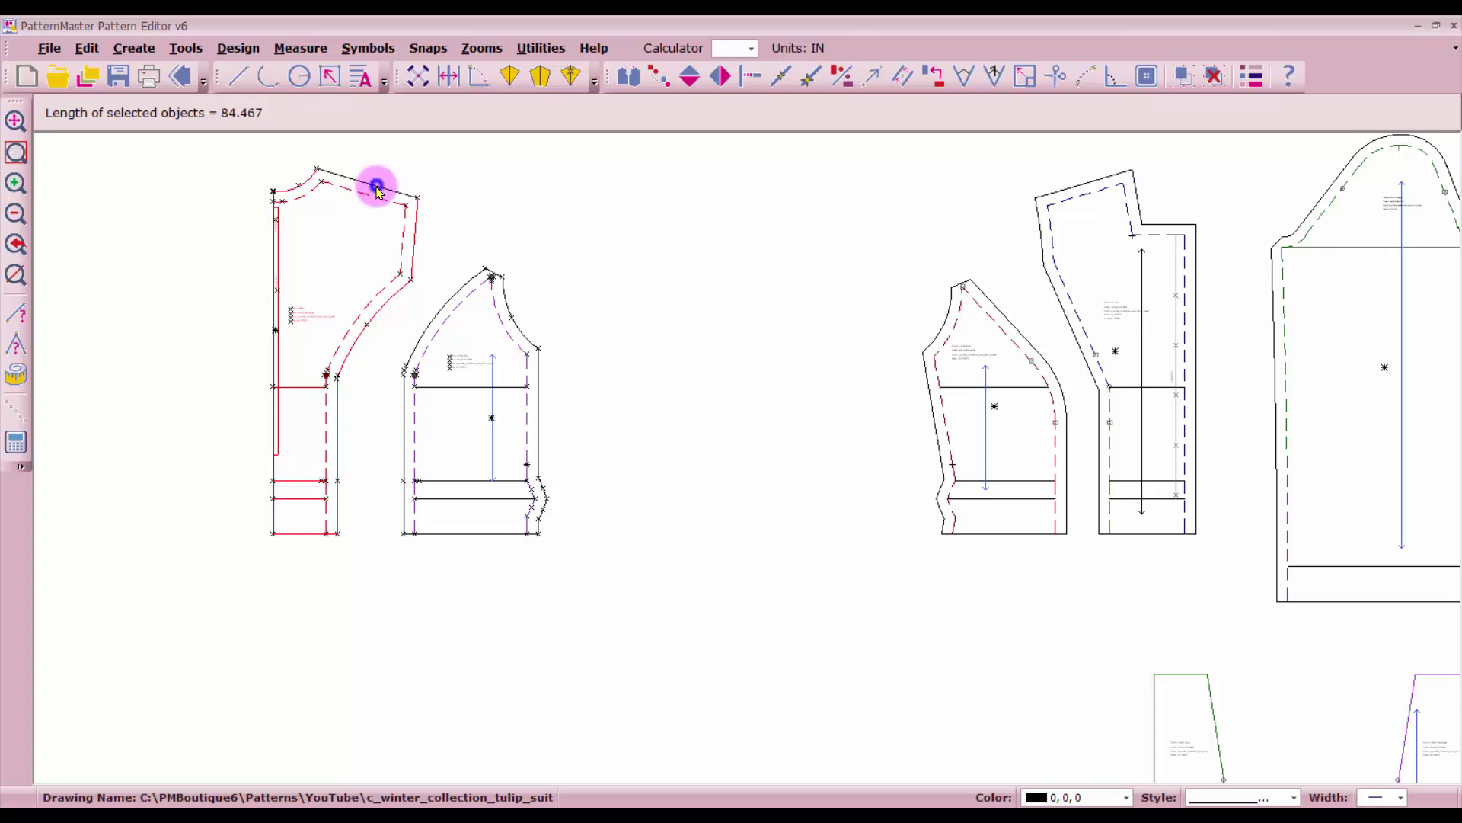
{"action": "left_click", "coordinate": [377, 186]}
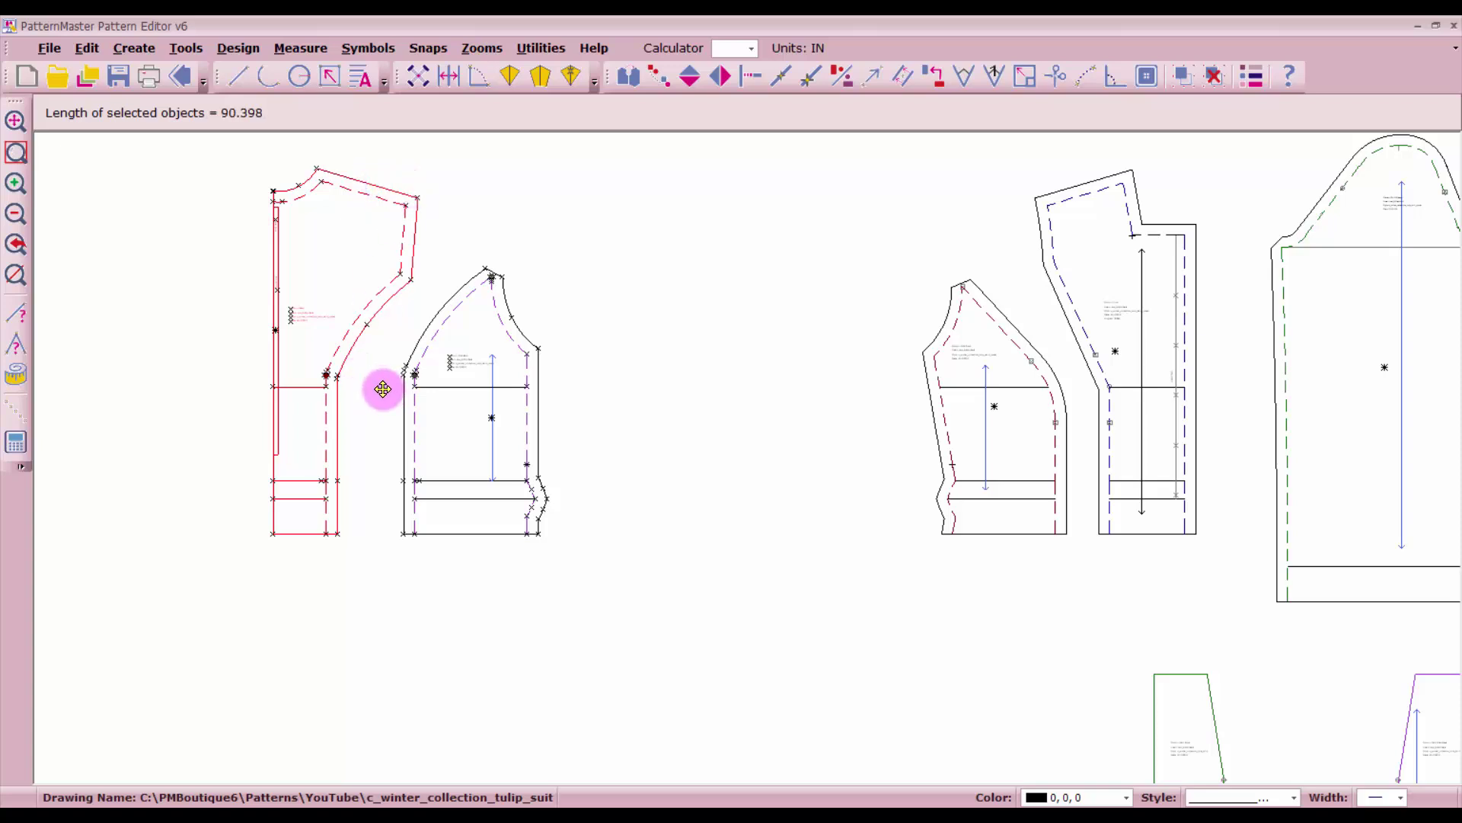
{"action": "left_click", "coordinate": [1186, 75]}
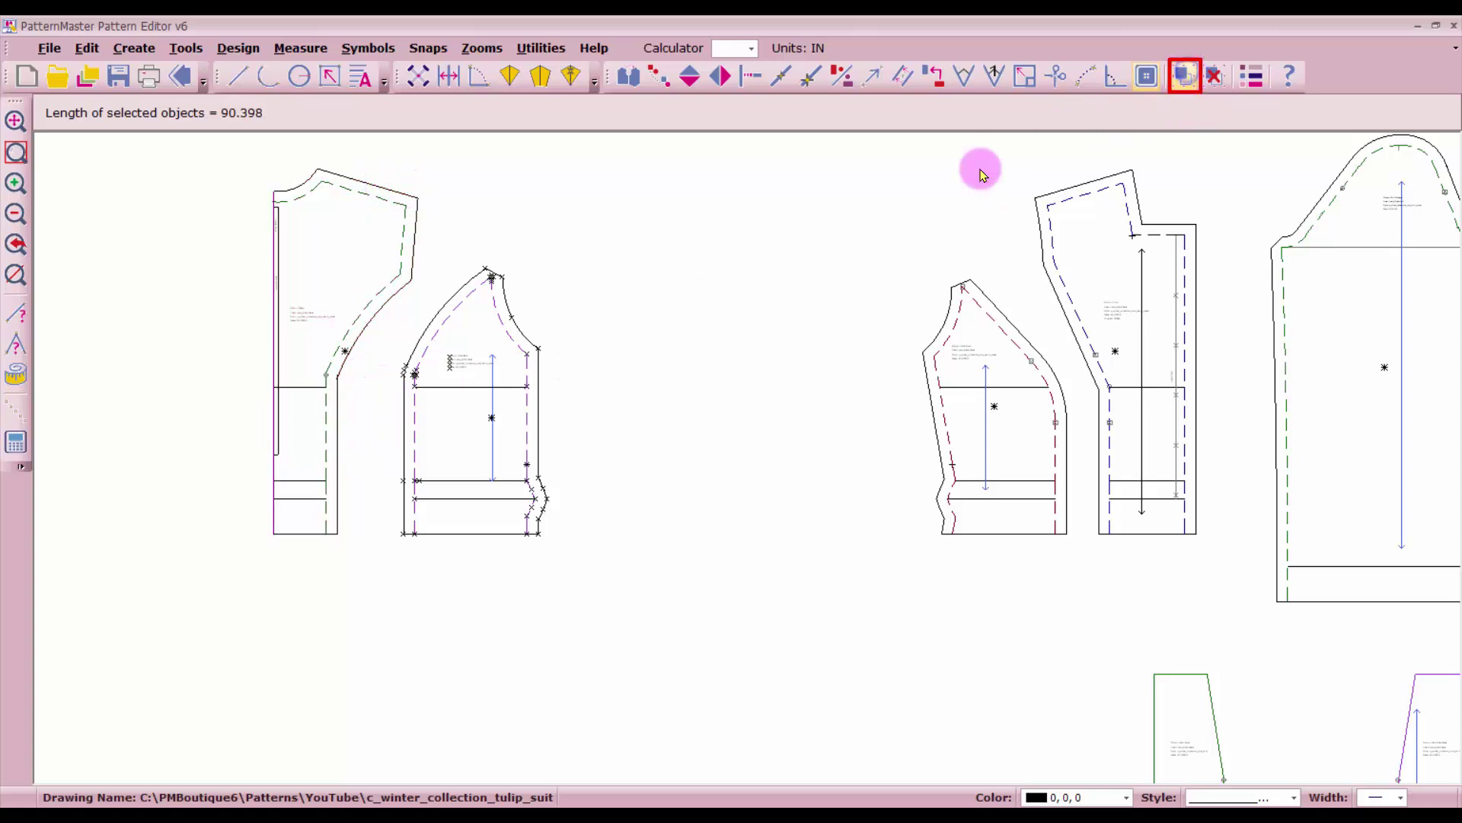
- Group the side back's lines without including the already grouped back
{"action": "left_click", "coordinate": [581, 241]}
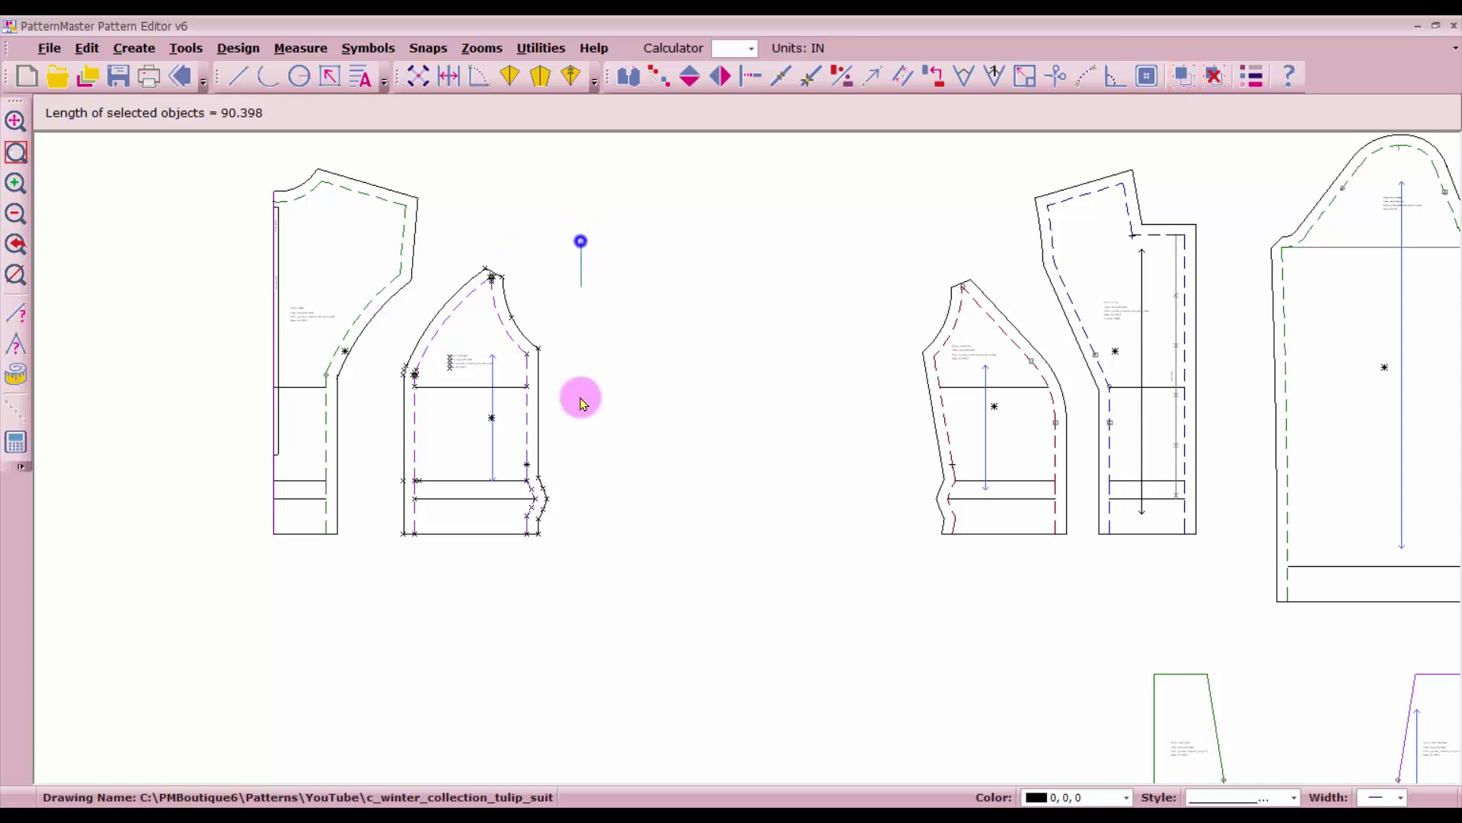
{"action": "left_click", "coordinate": [374, 598]}
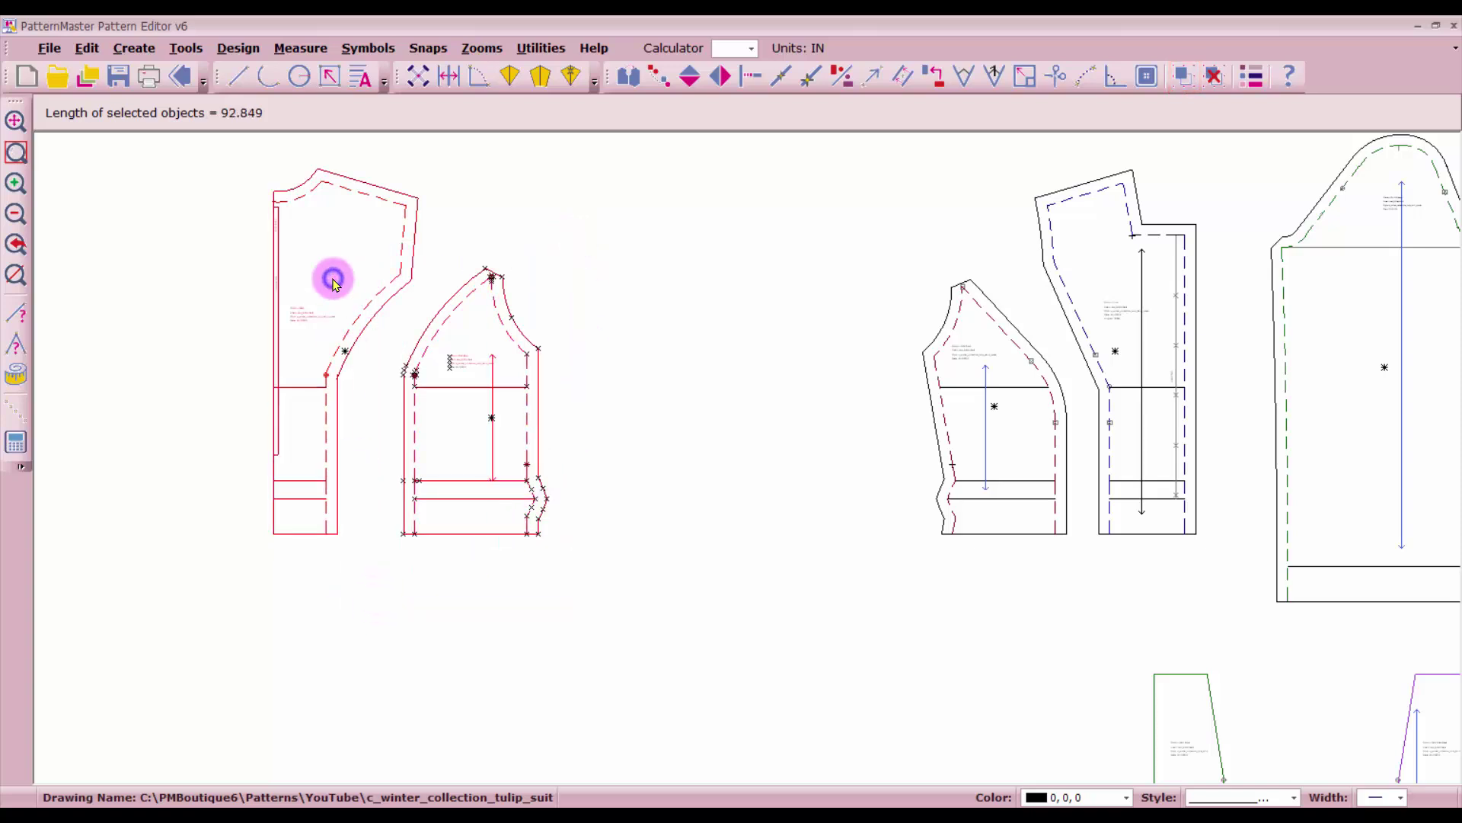
{"action": "left_click", "coordinate": [378, 302]}
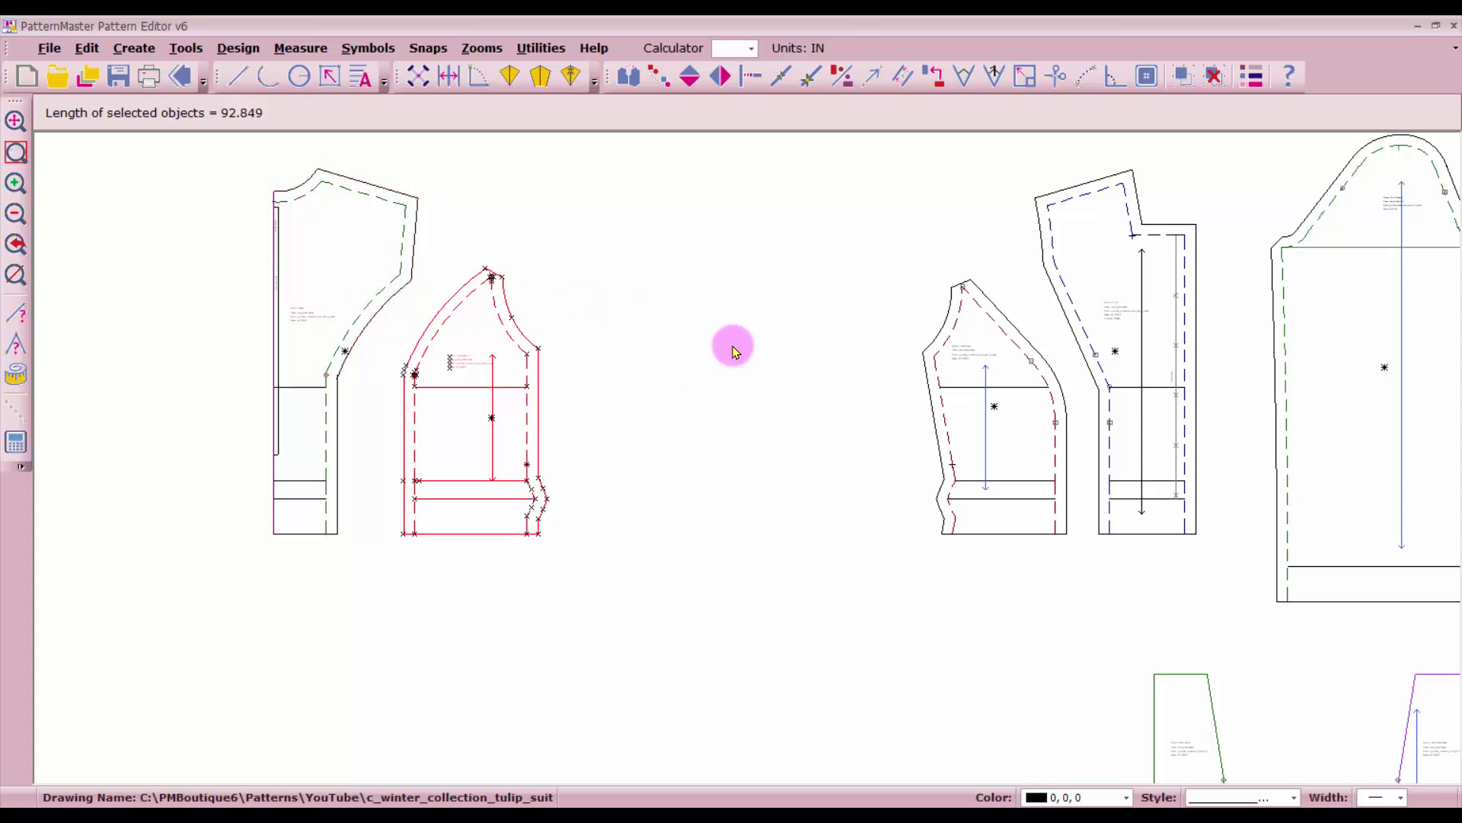
{"action": "left_click", "coordinate": [1183, 75]}
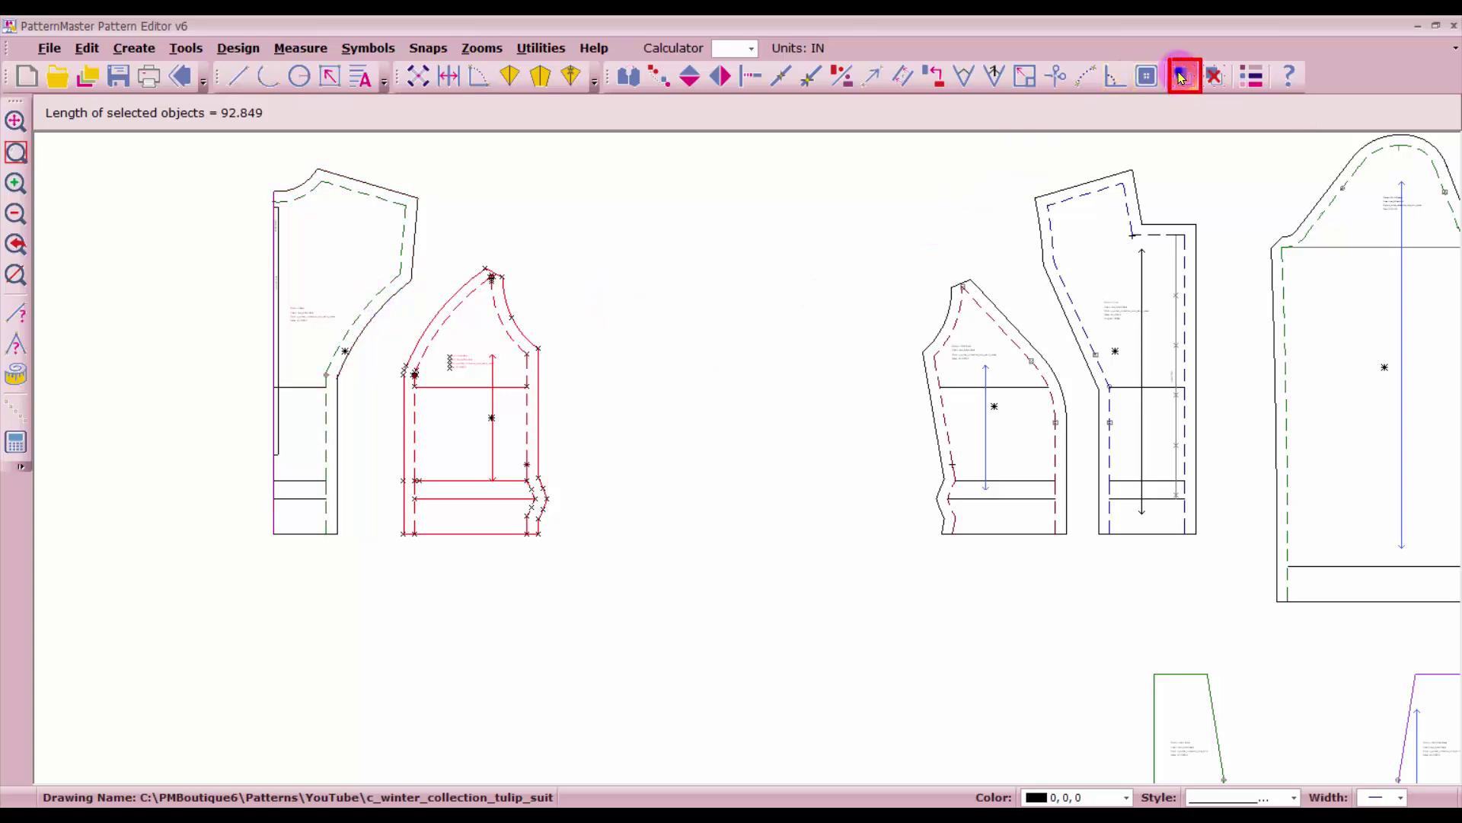
- Move the grouped side back next to the side front, and the grouped back next to the side back
{"action": "left_click", "coordinate": [467, 470]}
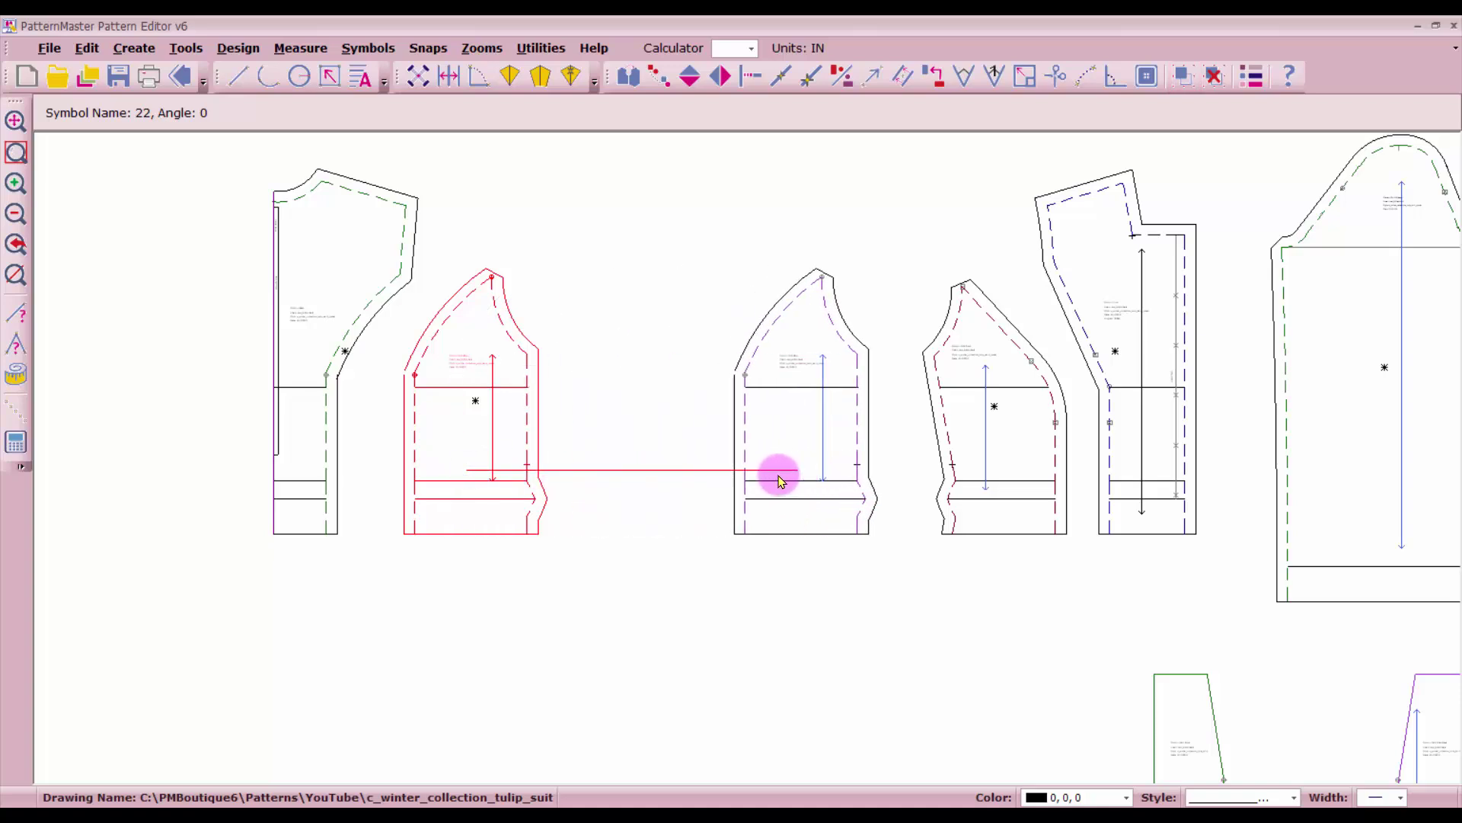
{"action": "left_click", "coordinate": [792, 473]}
{"action": "left_click", "coordinate": [291, 442]}
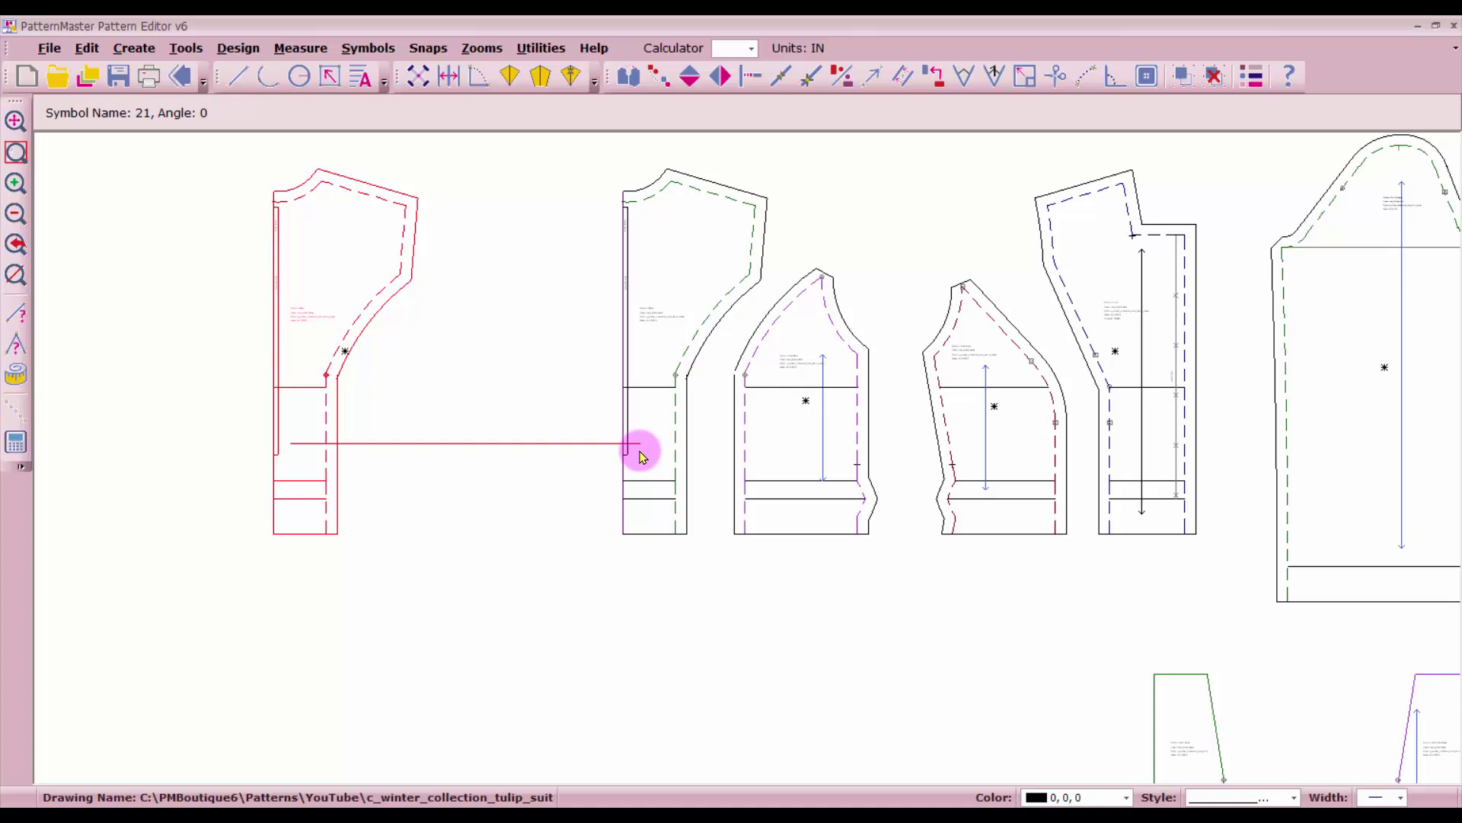
{"action": "left_click", "coordinate": [640, 456]}
{"action": "scroll", "coordinate": [744, 460], "scroll_direction": "down", "scroll_amount": 3}
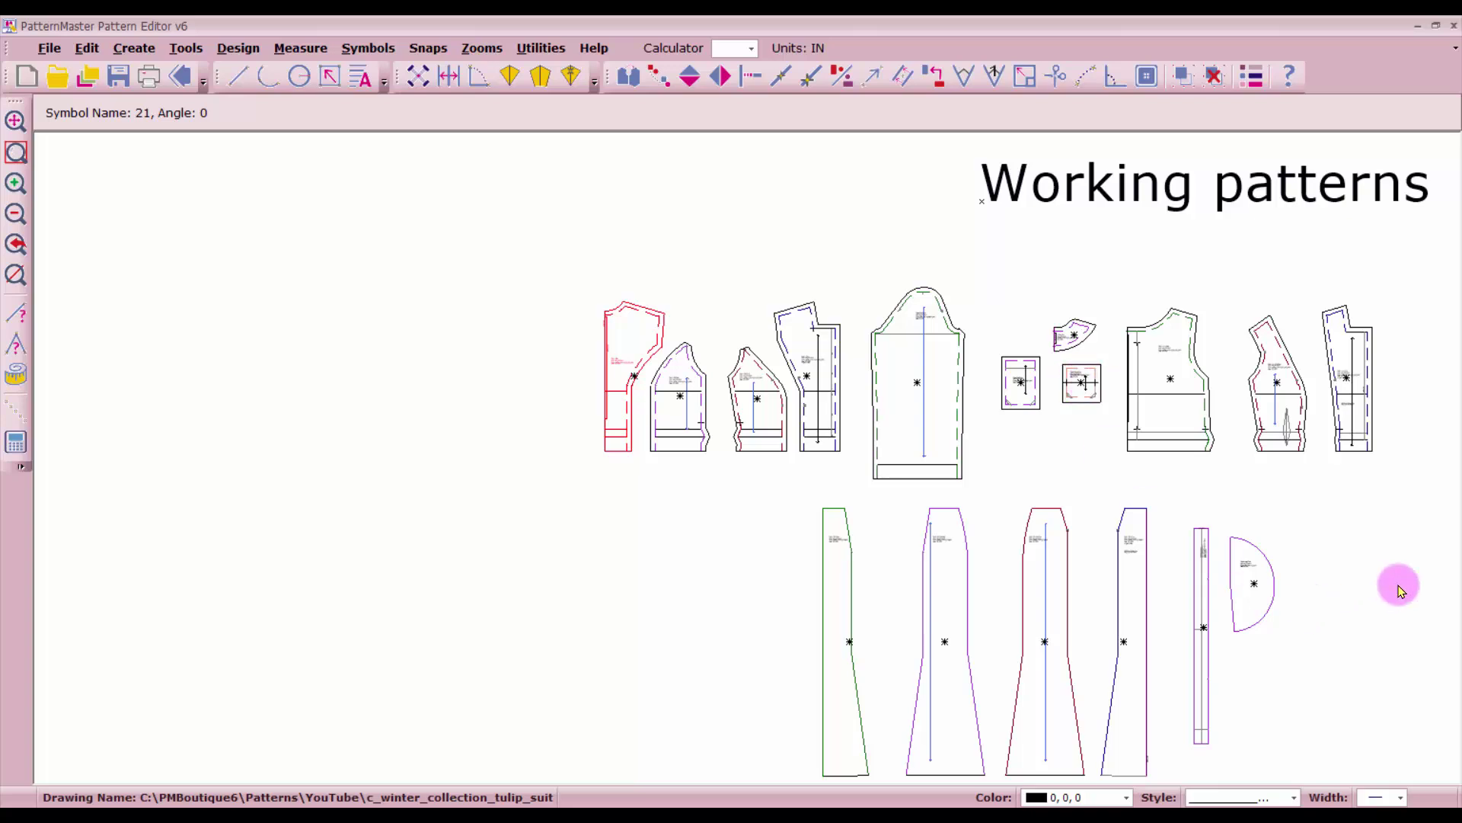
{"action": "scroll", "coordinate": [1390, 571], "scroll_direction": "down", "scroll_amount": 3}
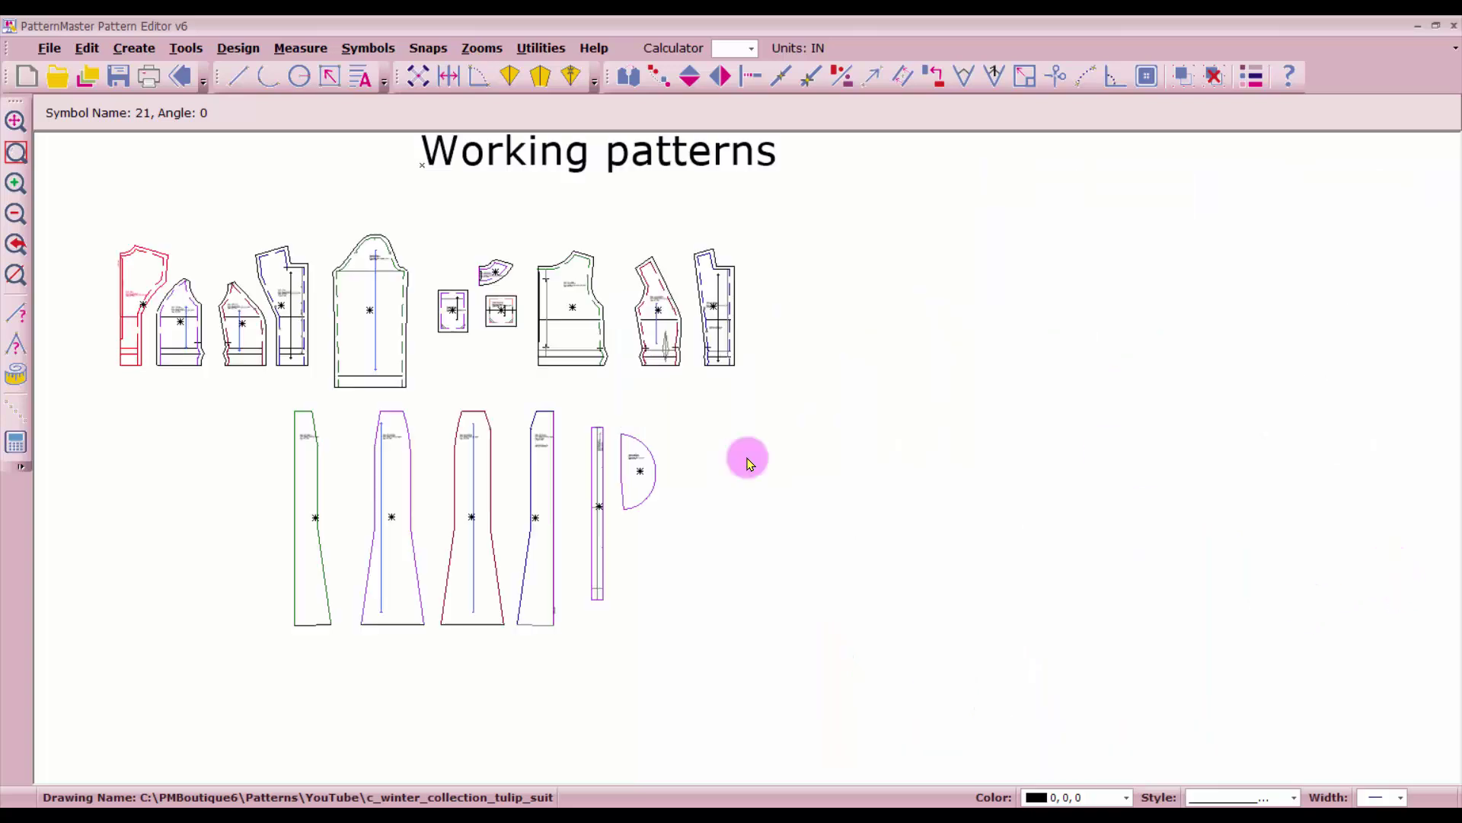